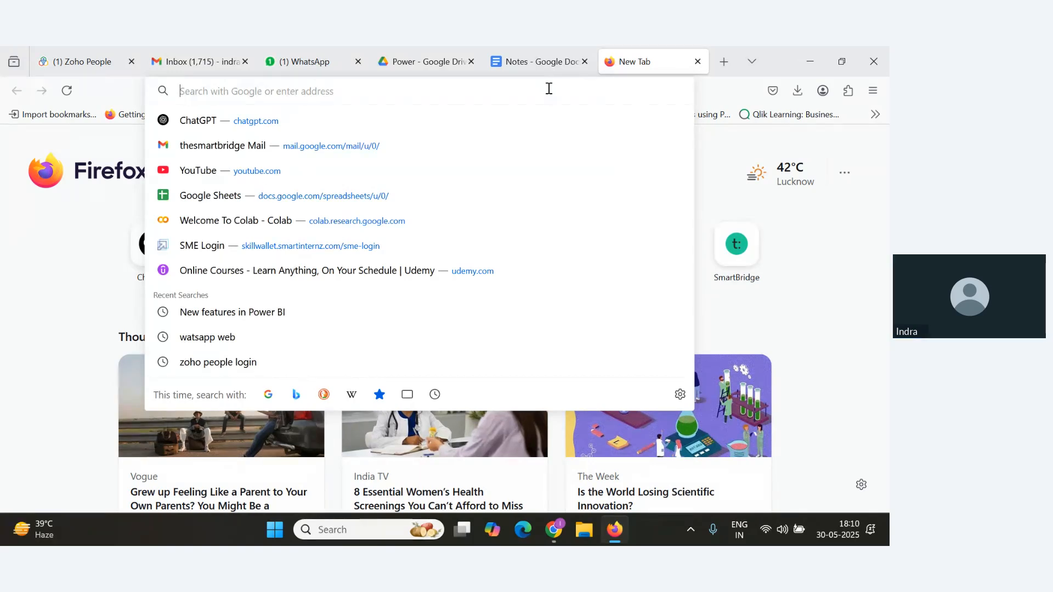
Open Telegram Web from the browser's address bar suggestions.
type("telegram web")
key("Down")
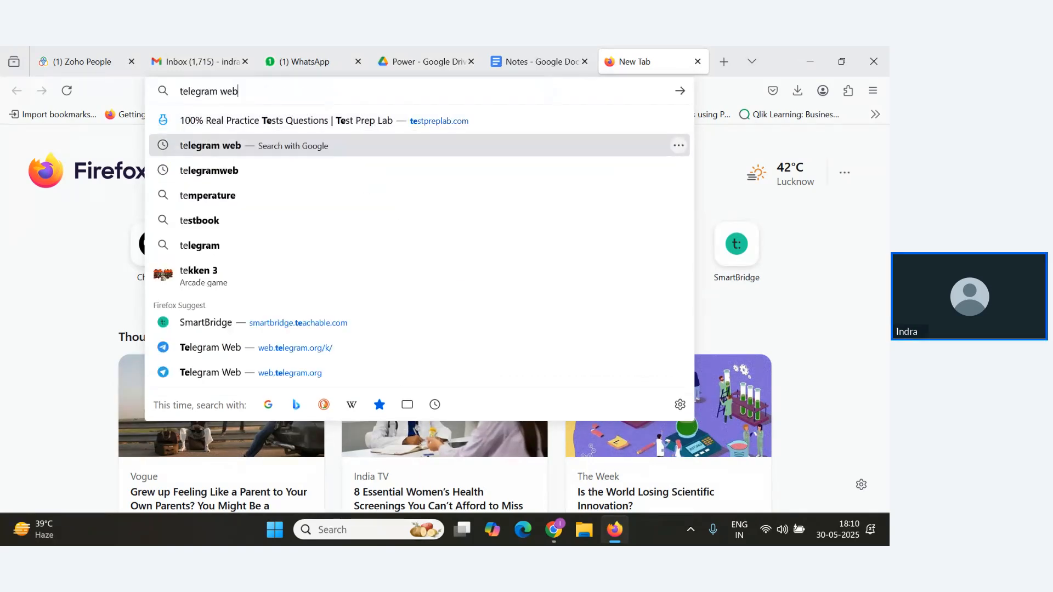
key("Return")
left_click(147, 260)
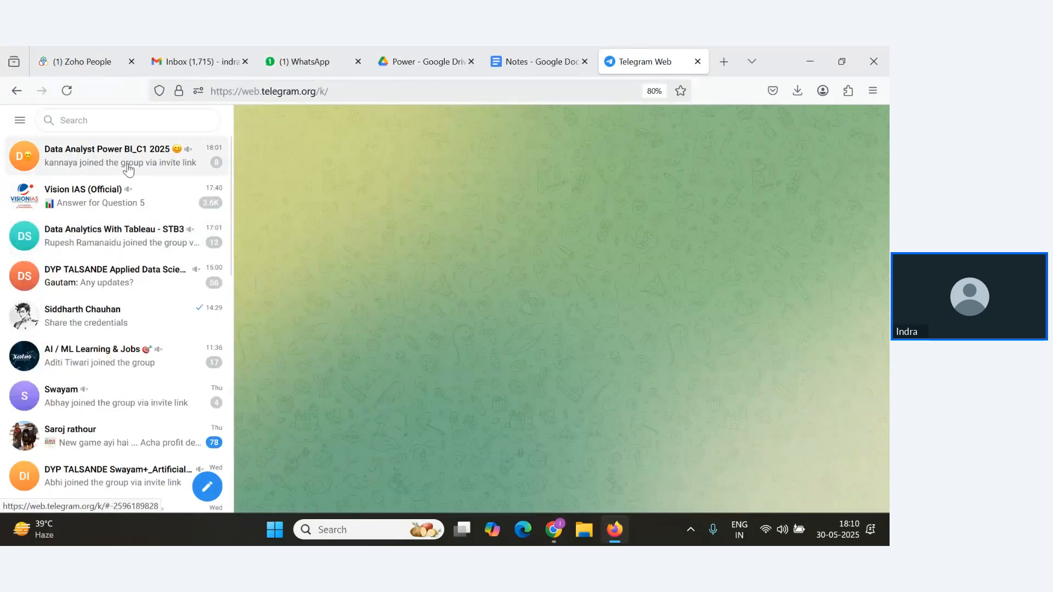
Send the message "Session Launched Please Join" in the Data Analyst Power BI_C1 2025 group.
left_click(128, 159)
type("Ses")
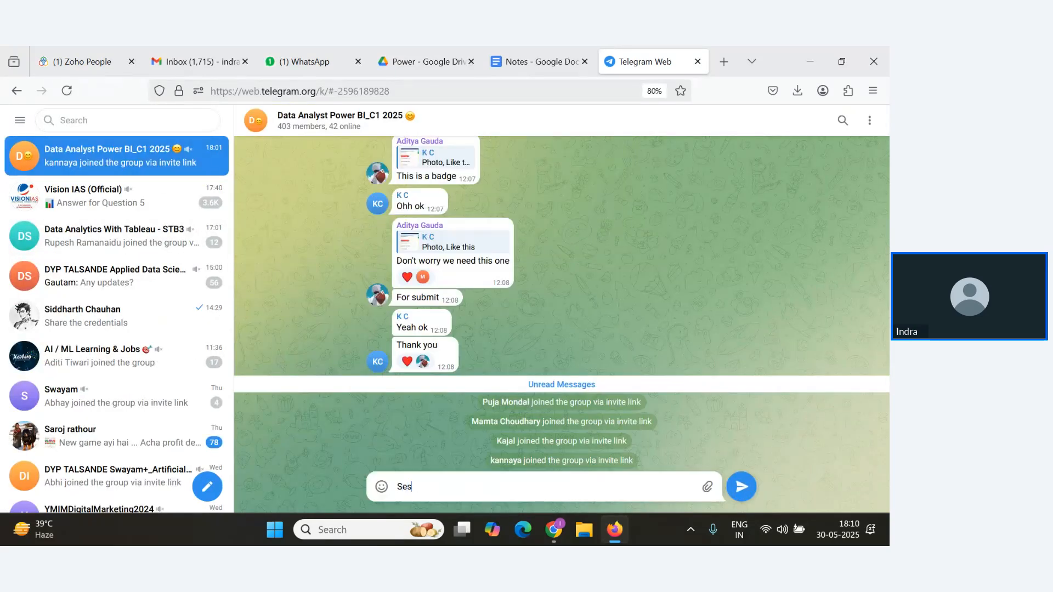
type("sion Launched Please Join")
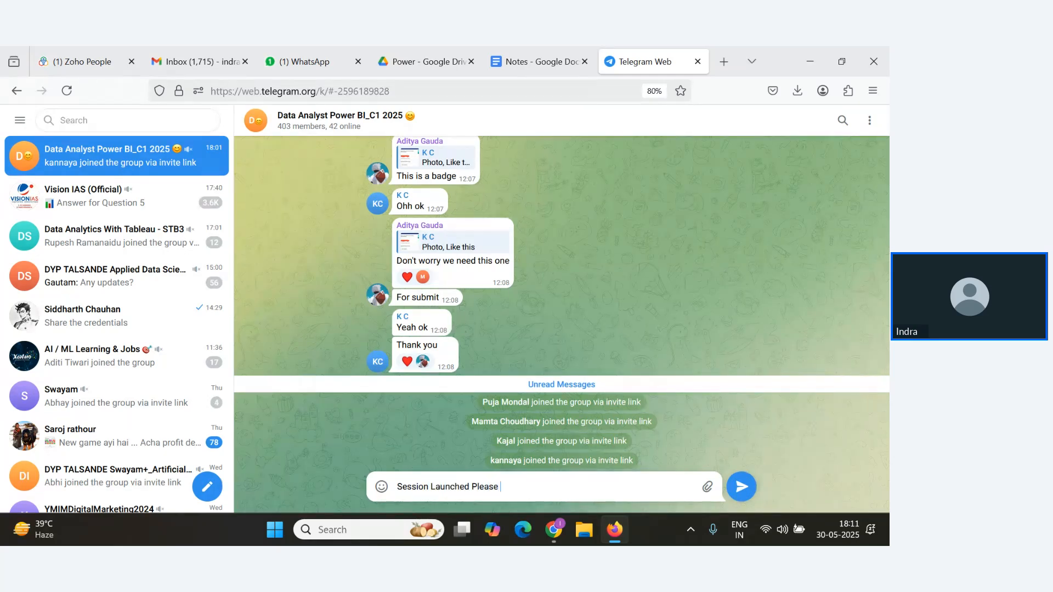
key("Return")
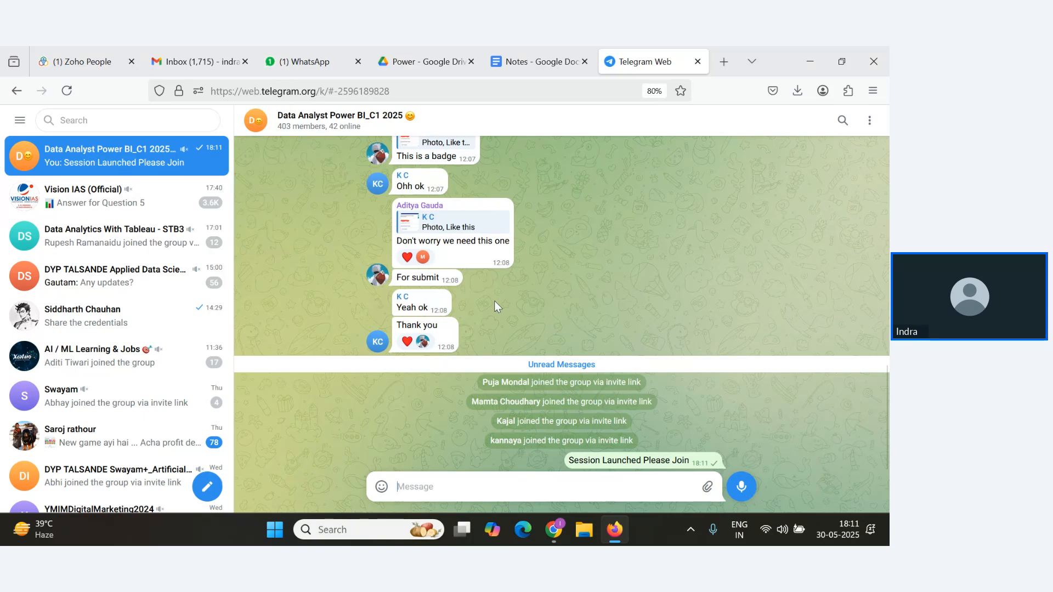
In the Zoho webinar, open the attendee invite dialog and copy the webinar link.
key("alt+Tab")
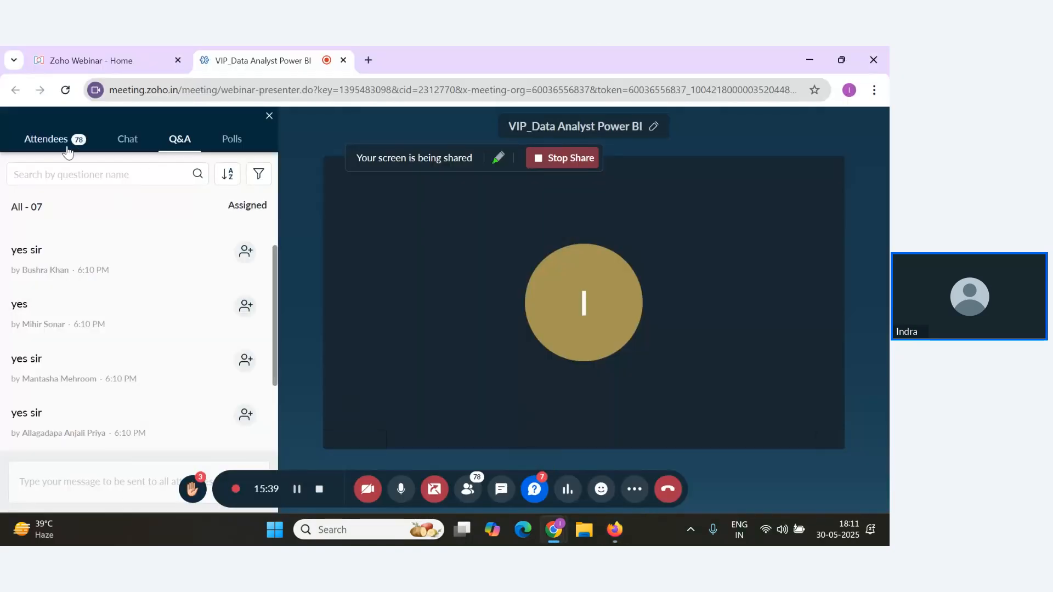
left_click(55, 139)
left_click(172, 492)
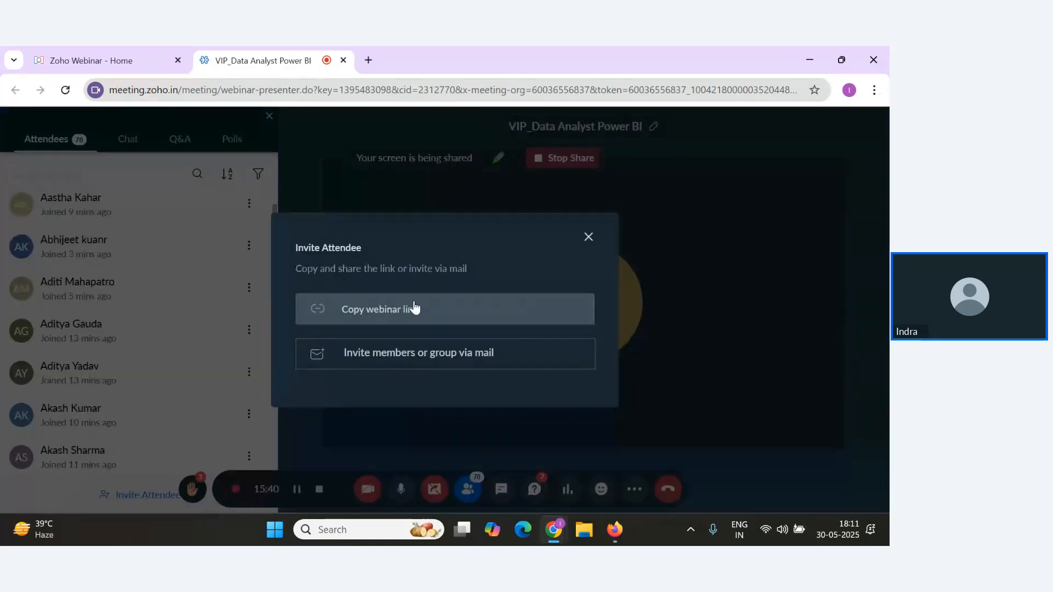
left_click(414, 308)
Paste the webinar link into the Telegram group chat and send it.
key("alt+Tab")
type("https://meet.zoho.in/ixui-fhr-lok")
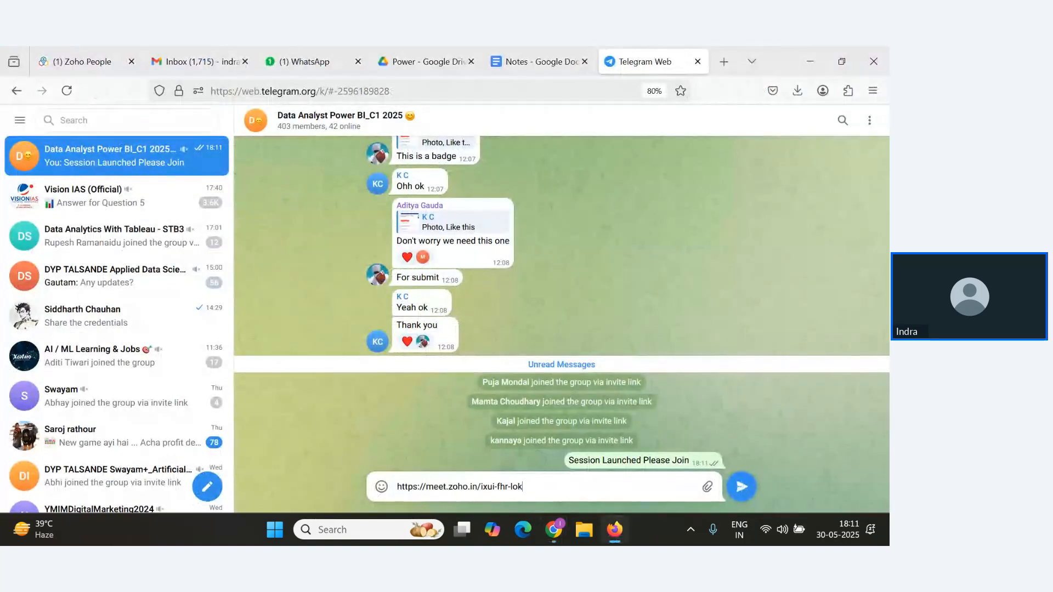
key("Return")
Return to the webinar and close the invite attendee dialog.
key("alt+Tab")
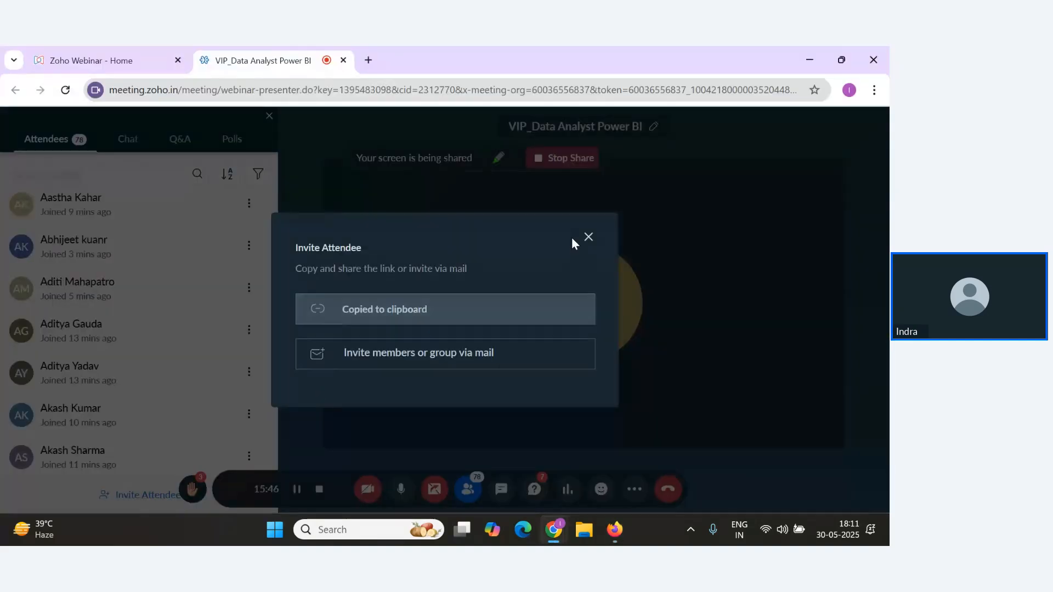
left_click(588, 237)
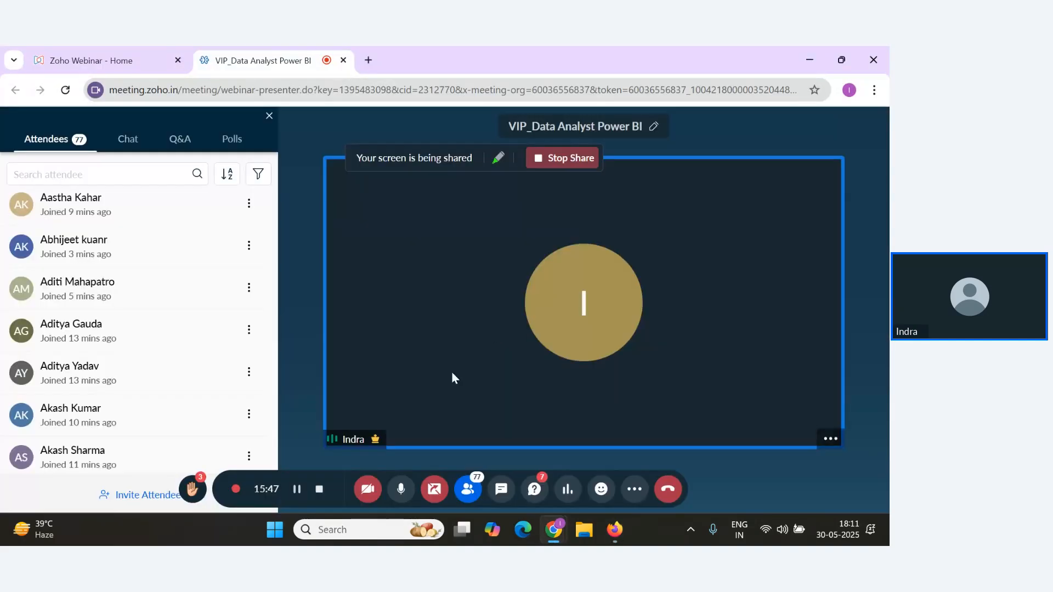
Switch to the Notes document and scroll up to the relationship notes.
key("alt+Tab")
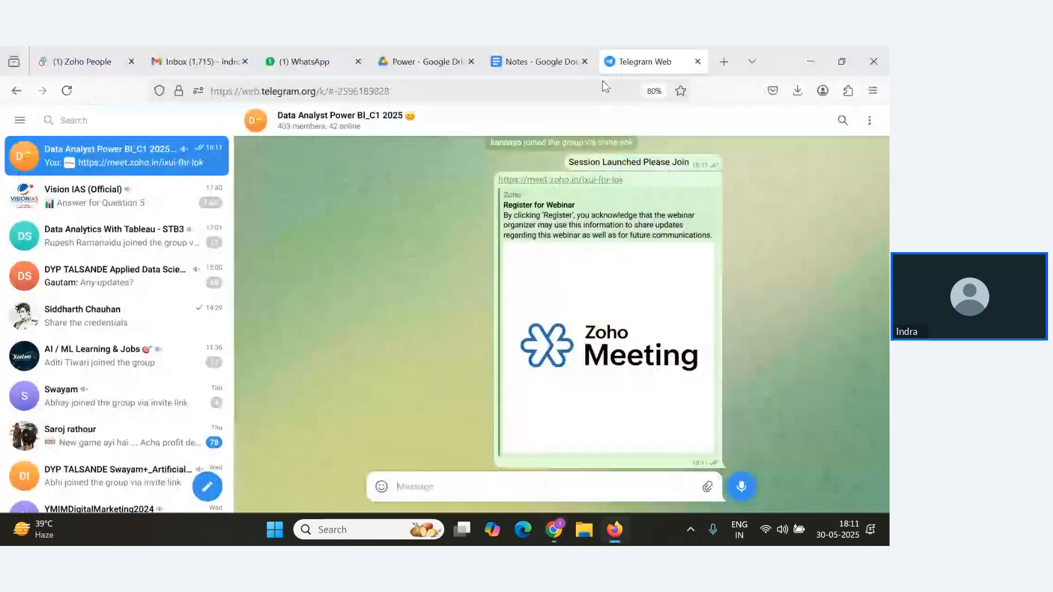
left_click(542, 60)
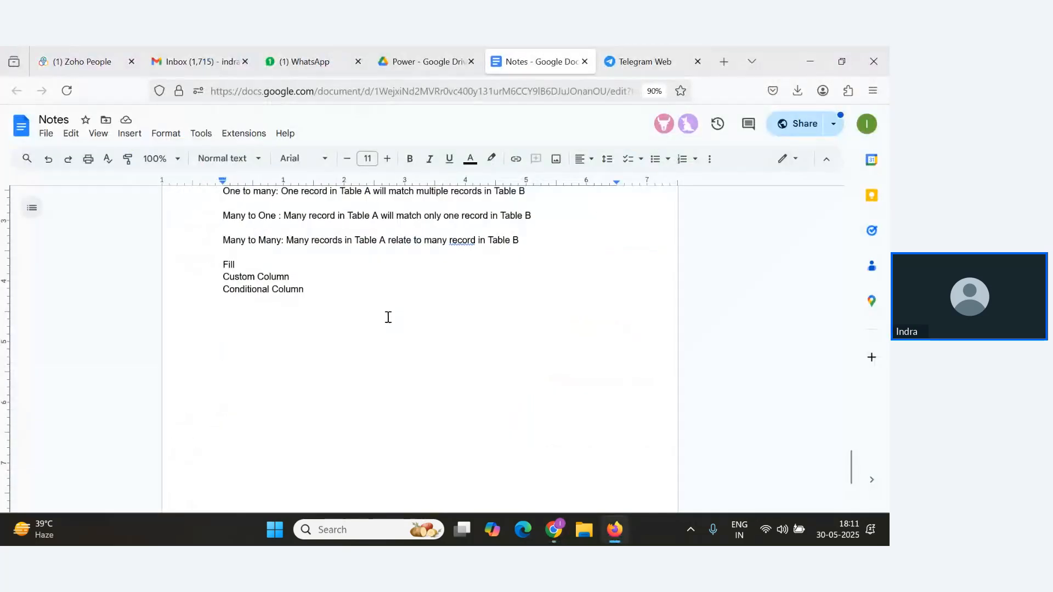
scroll(388, 315, "up", 2)
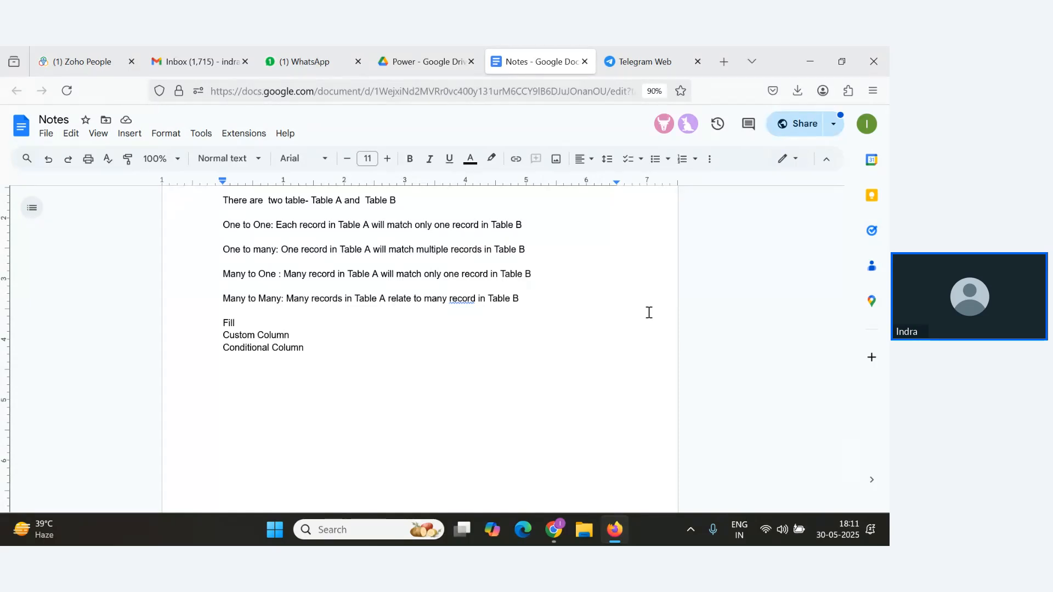
Read through the attendees' Q&A responses in the webinar.
key("alt+Tab")
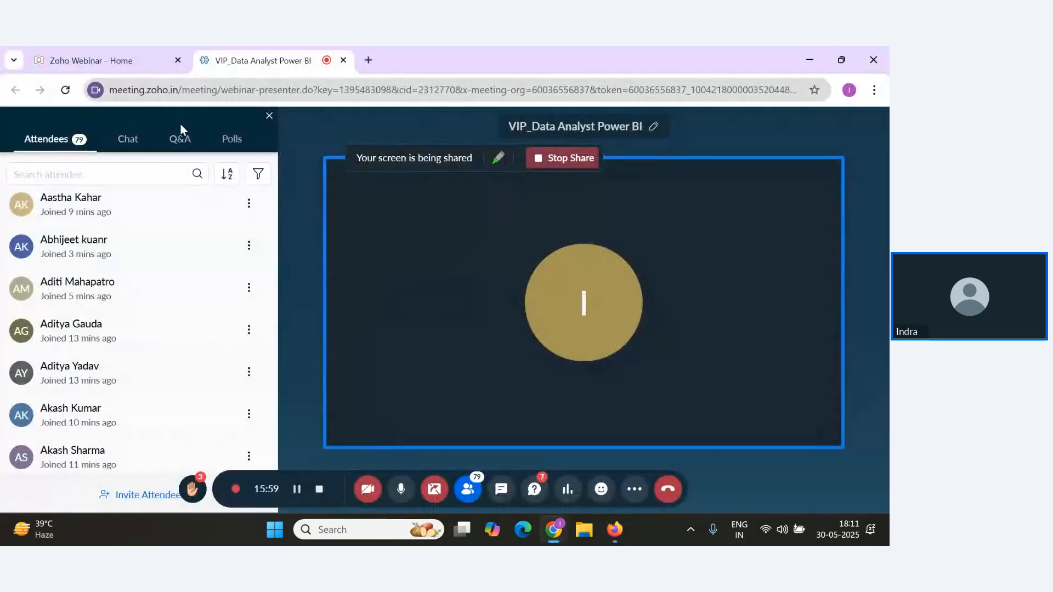
left_click(180, 139)
scroll(138, 375, "down", 2)
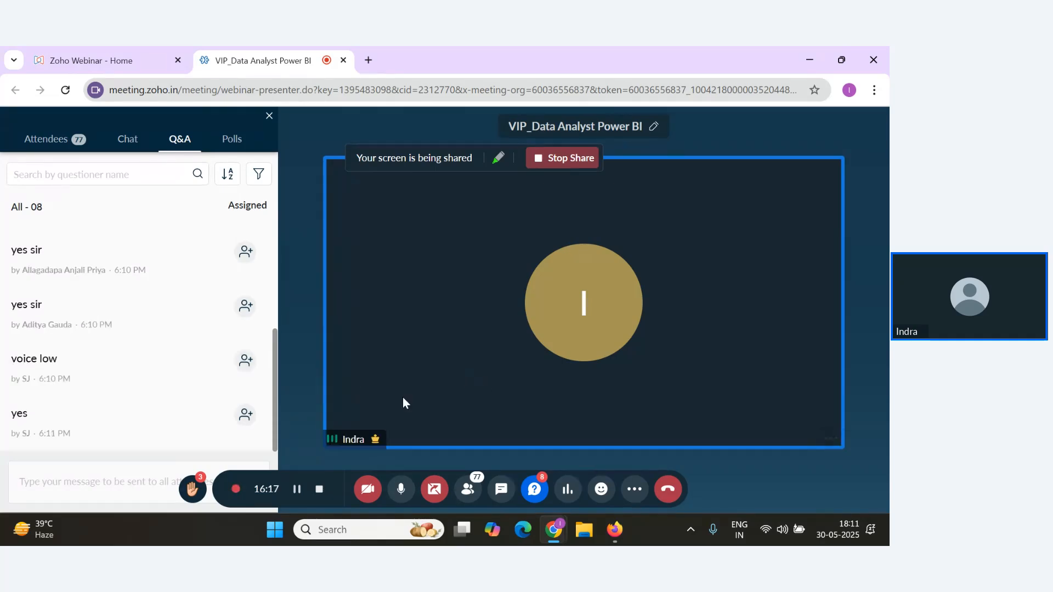
key("alt+Tab")
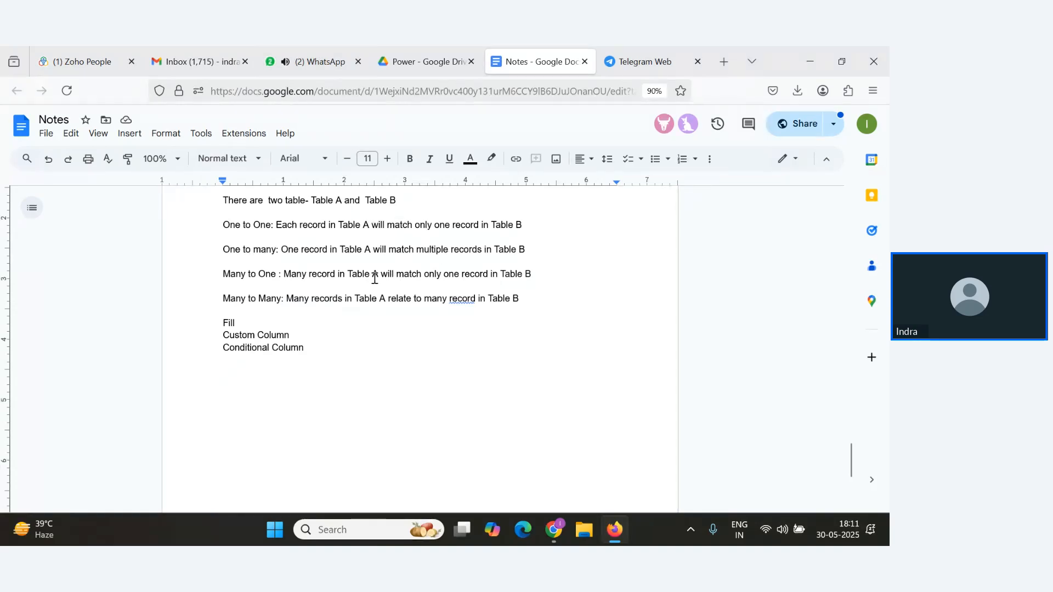
key("alt+Tab")
scroll(225, 410, "down", 1)
mouse_move(256, 389)
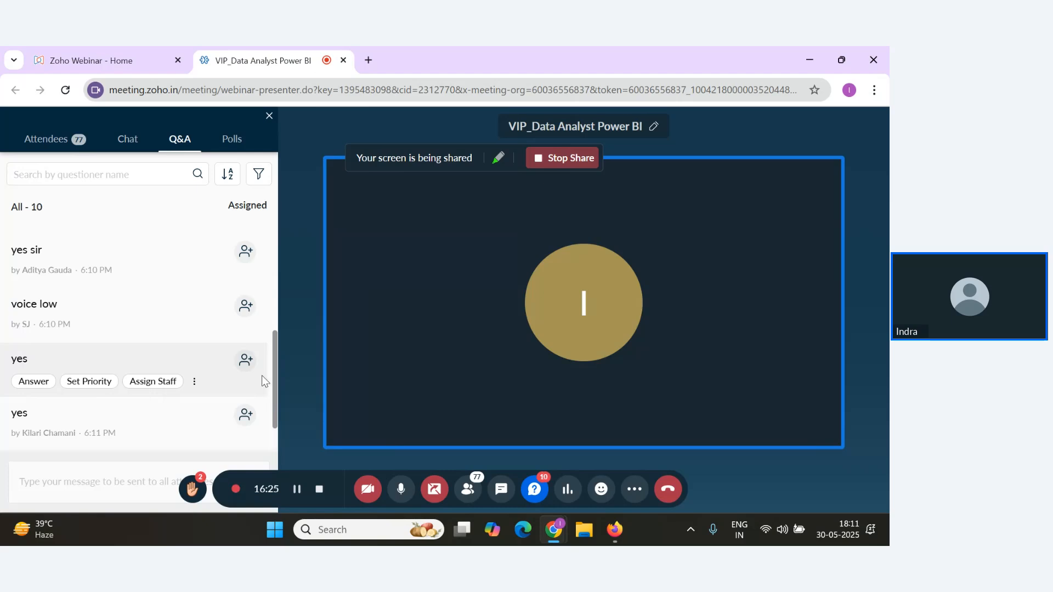
left_click_drag(271, 393, 267, 447)
left_click(146, 470)
left_click(274, 443)
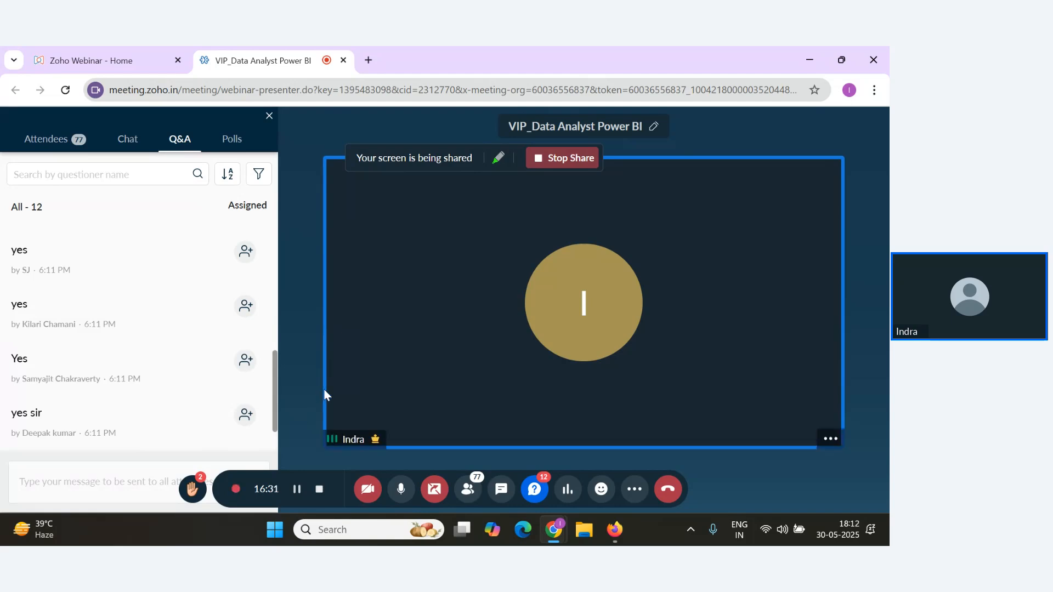
scroll(242, 430, "down", 1)
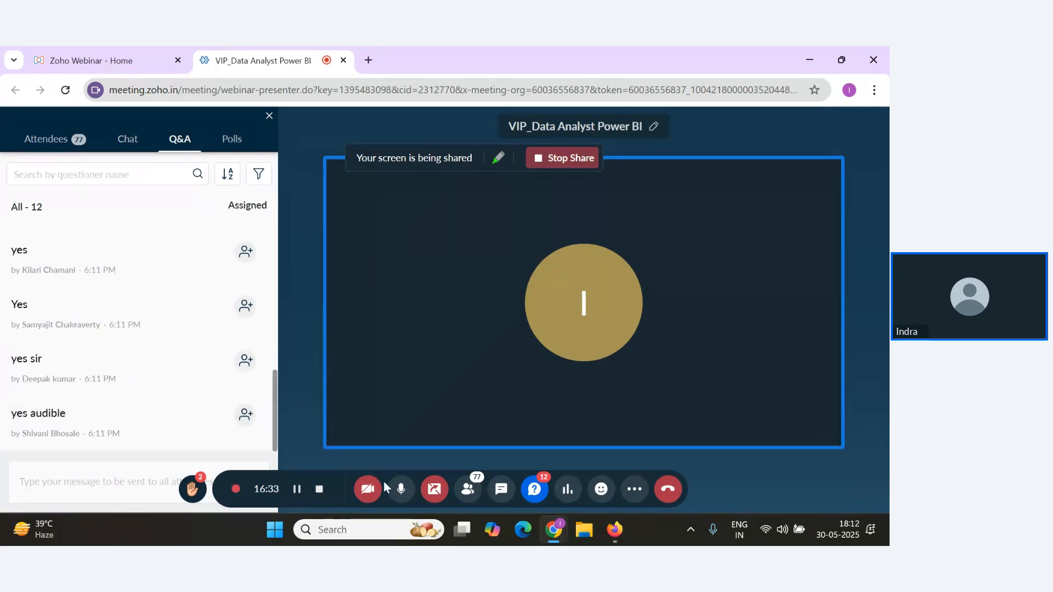
mouse_move(241, 437)
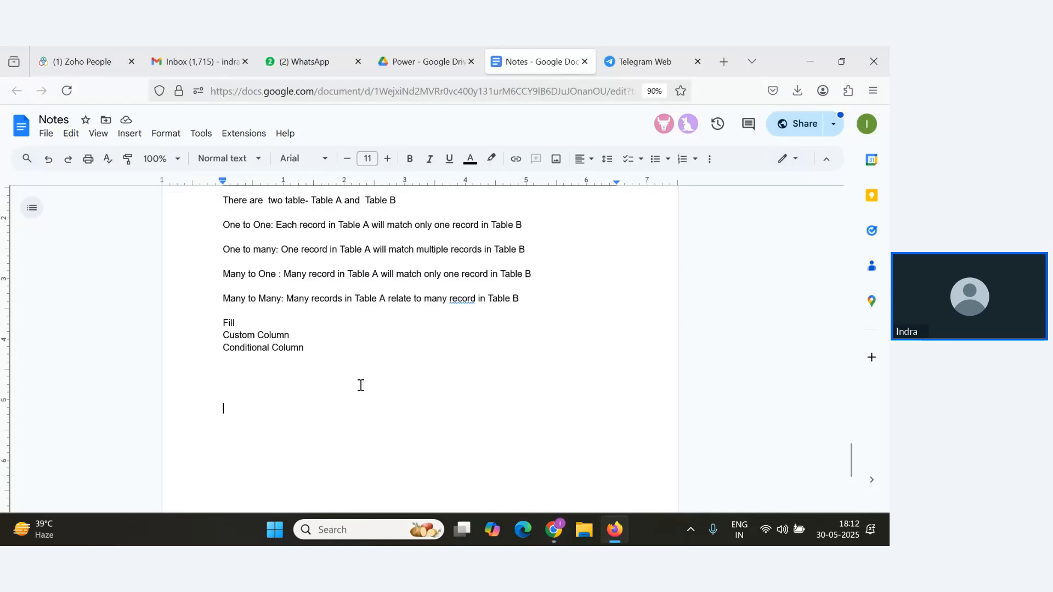
Add a new line "DAX- Data Analysis Expression" below the existing notes.
key("Return")
type("DAX- Data")
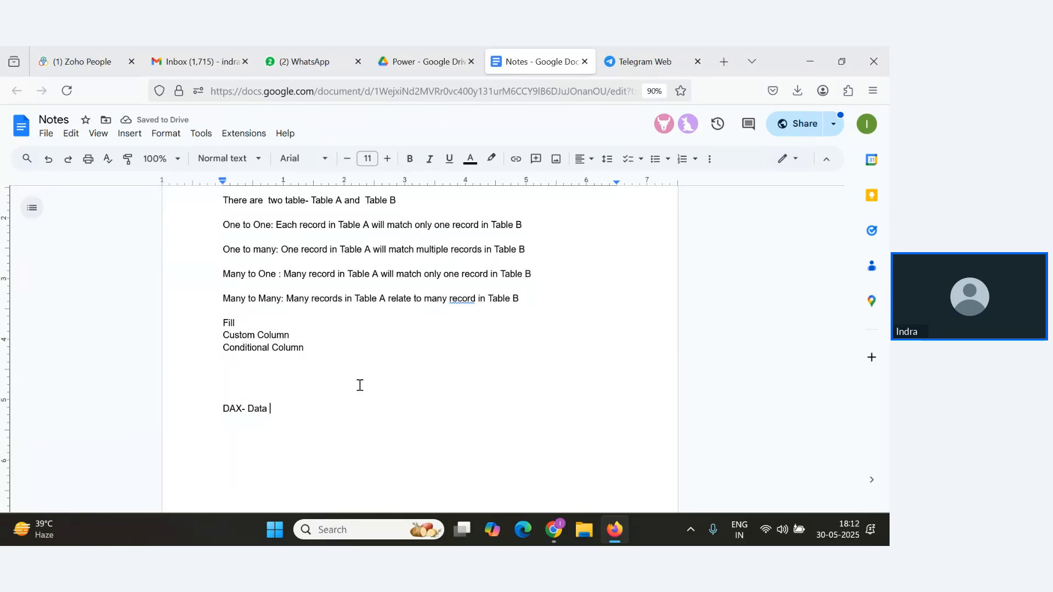
type("Analysis ")
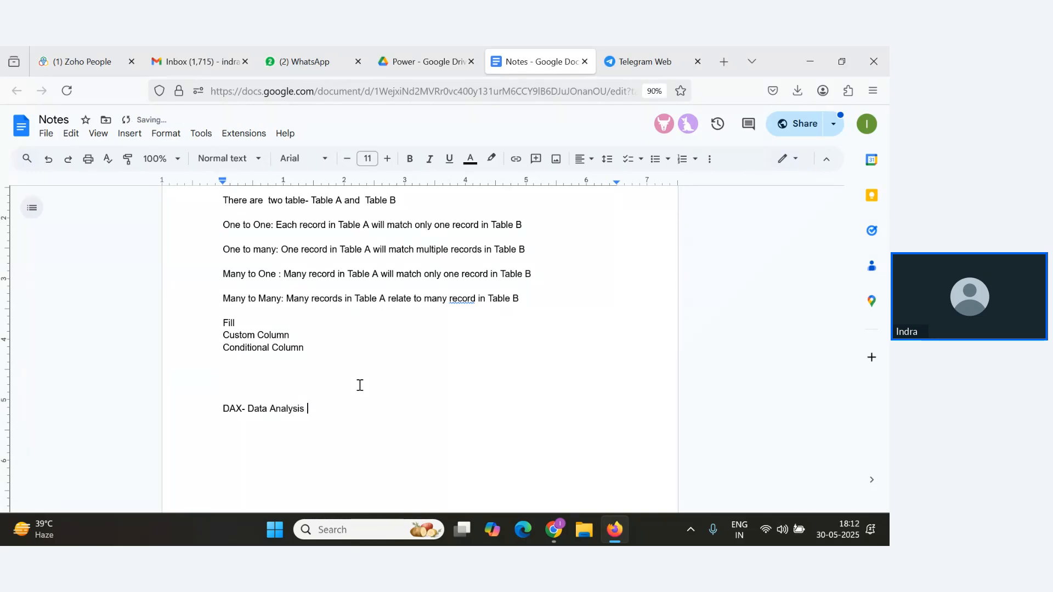
type("Expression")
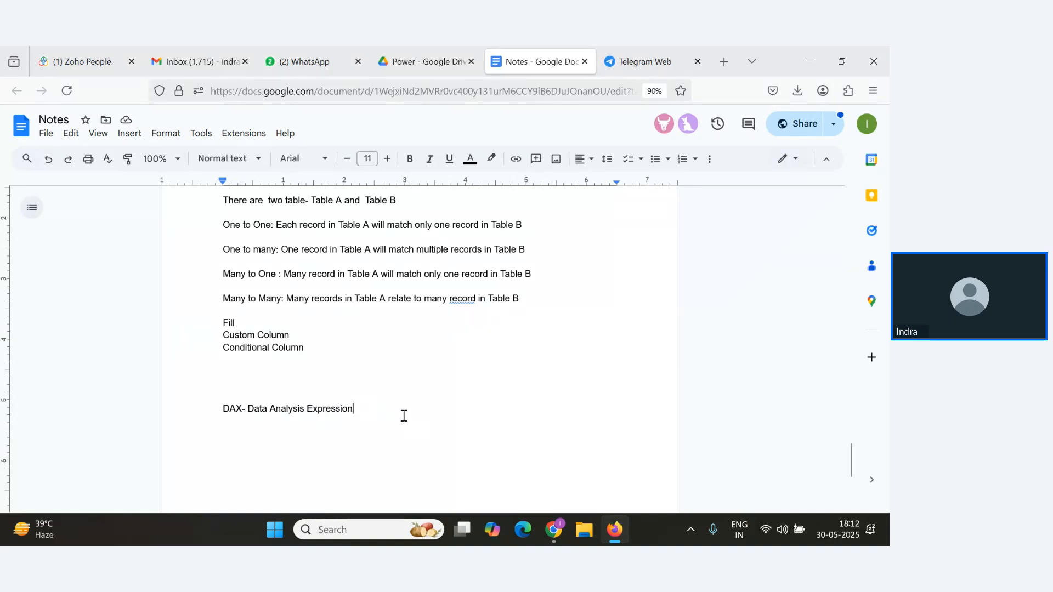
Add a bullet point "Basic Airthmetic Operations" under the DAX heading.
key("Return")
type("- Ba")
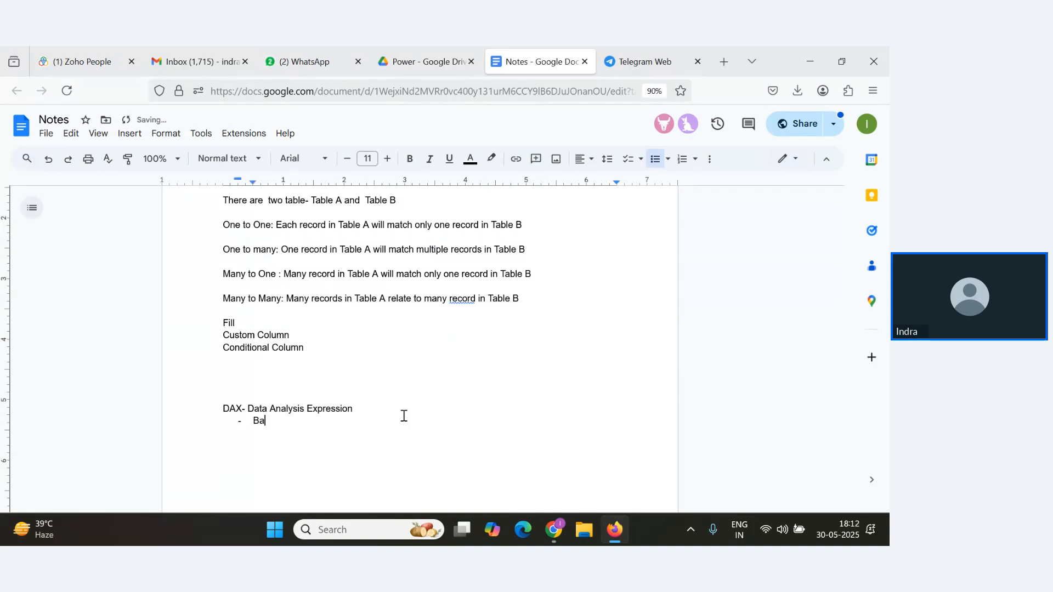
type("sic Airthmetic Ope")
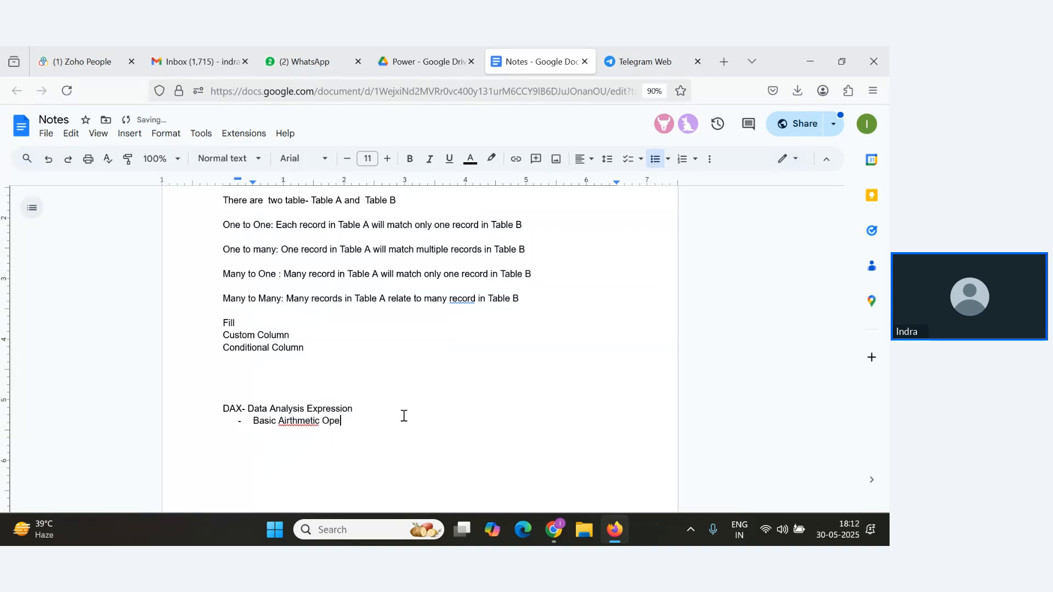
type("rations")
Add a bullet "Create Calculated Columns and Measure" and correct "Airthmetic" to "Arithmetic".
key("Return")
type("Create Calculated C")
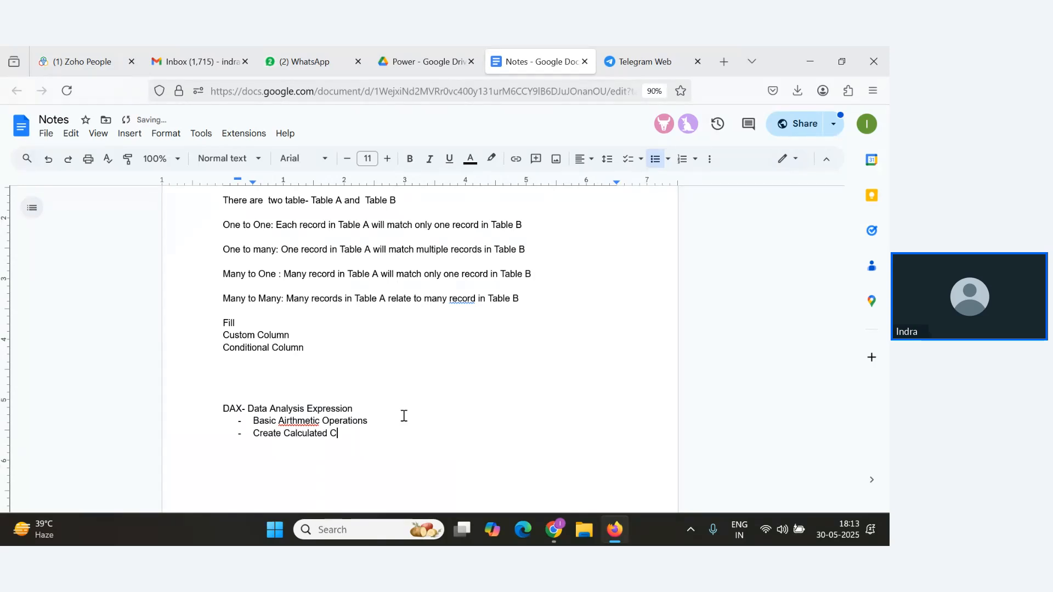
type("lolumns and Measure")
left_click(295, 418)
left_click(307, 404)
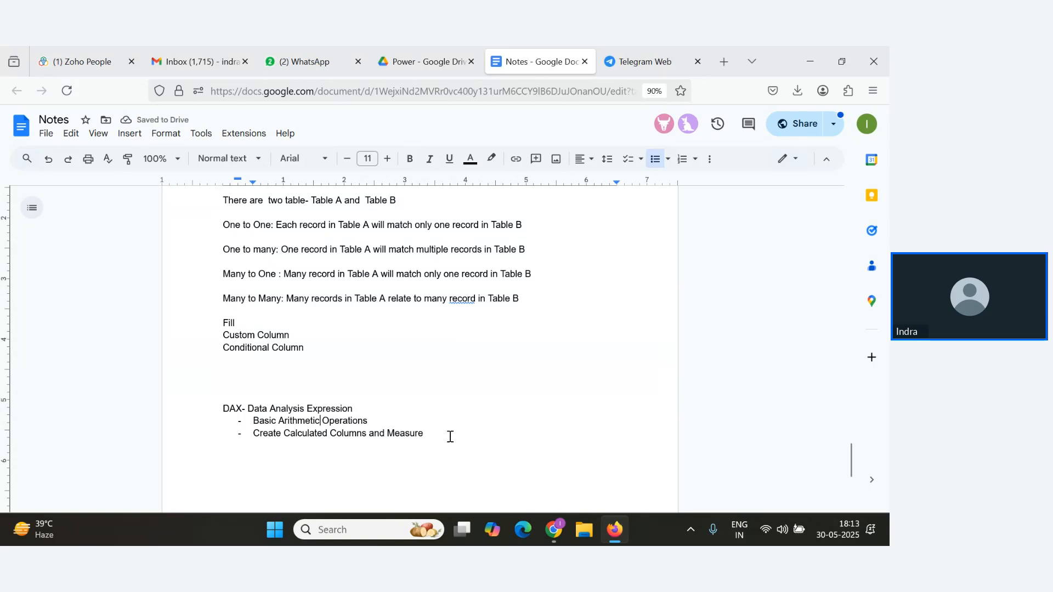
Below the bulleted list, add the lines "Measure-" and "Columns-".
key("alt+Tab")
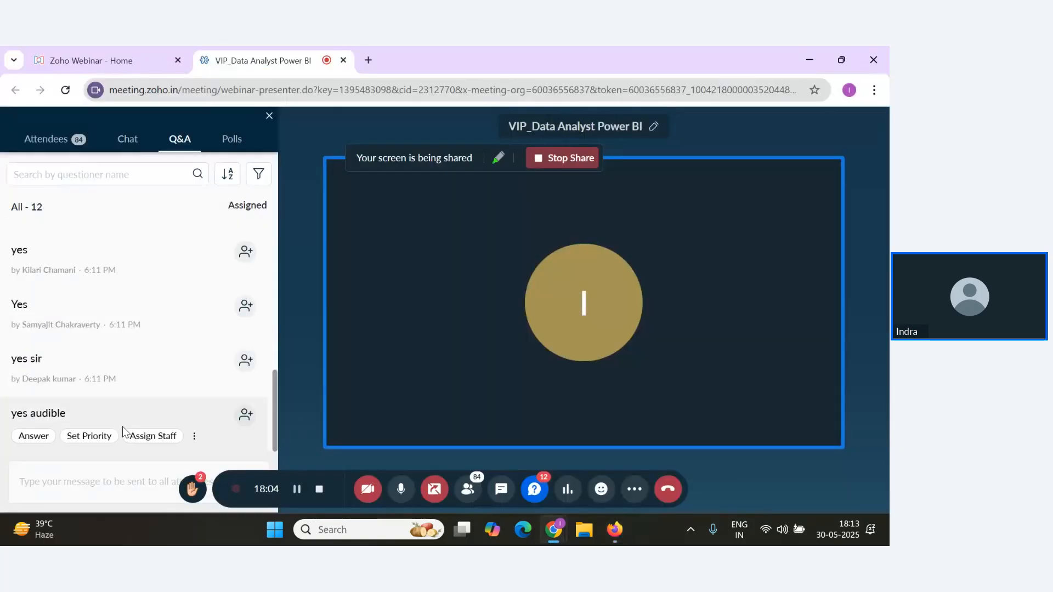
key("alt+Tab")
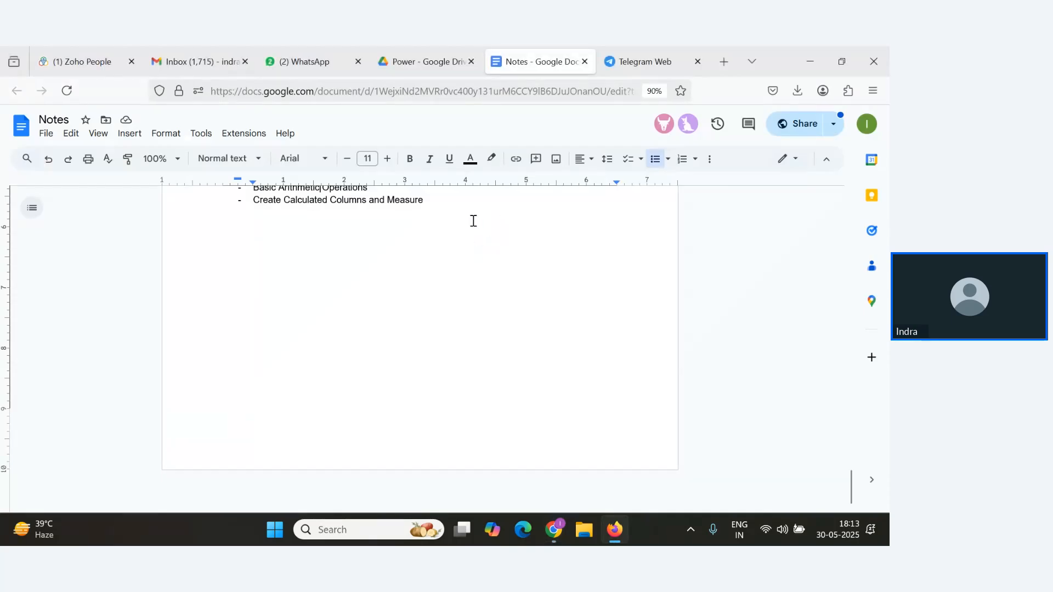
left_click(472, 198)
key("Return")
key("Return")
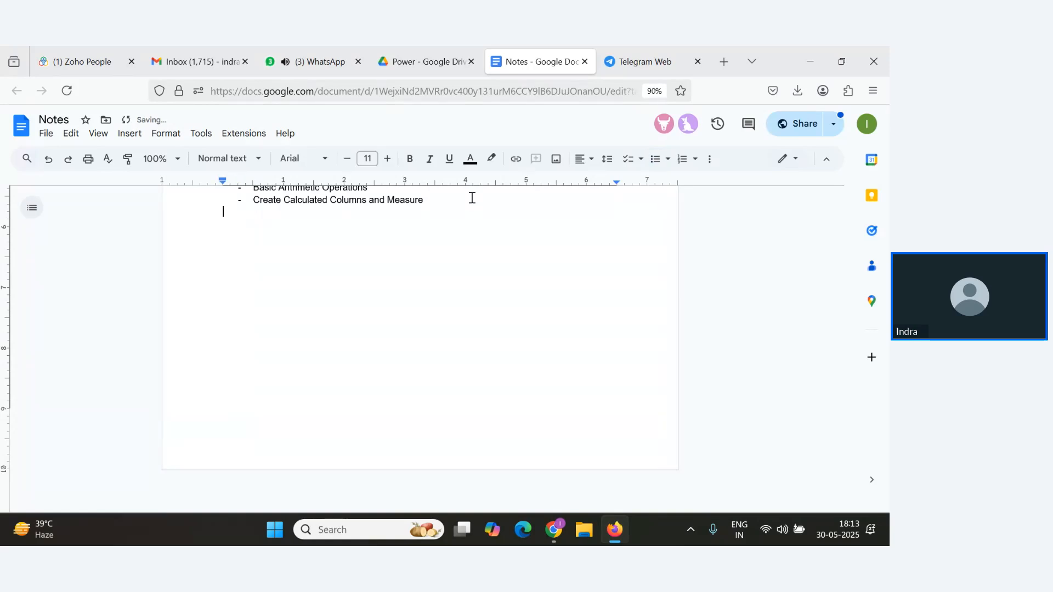
type("Measure")
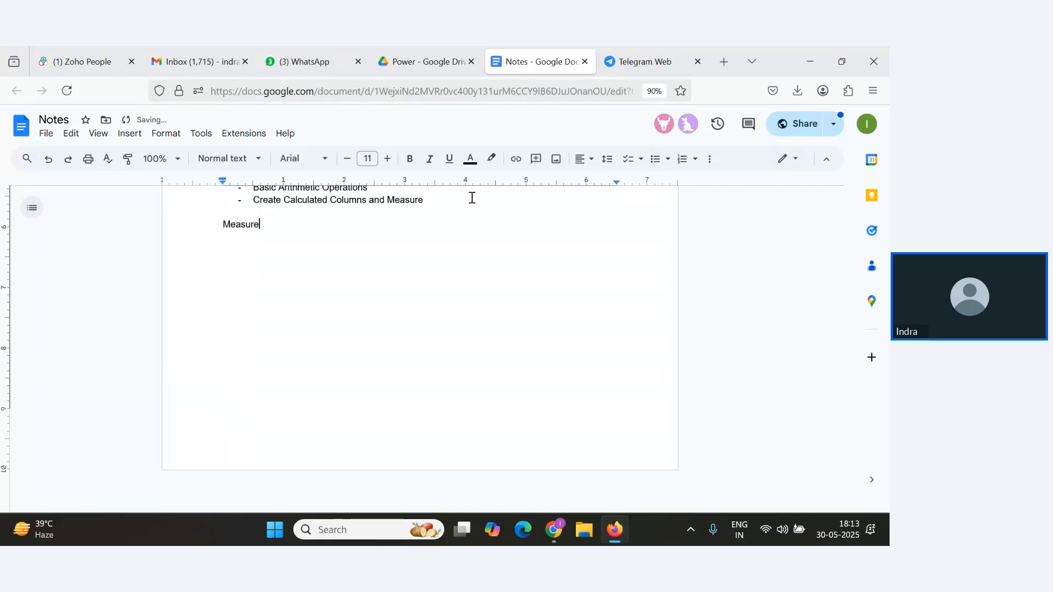
key("Return")
type("Columns-")
Select the Measure- and Columns- lines, then add a blank line below them.
left_click_drag(267, 224, 220, 224)
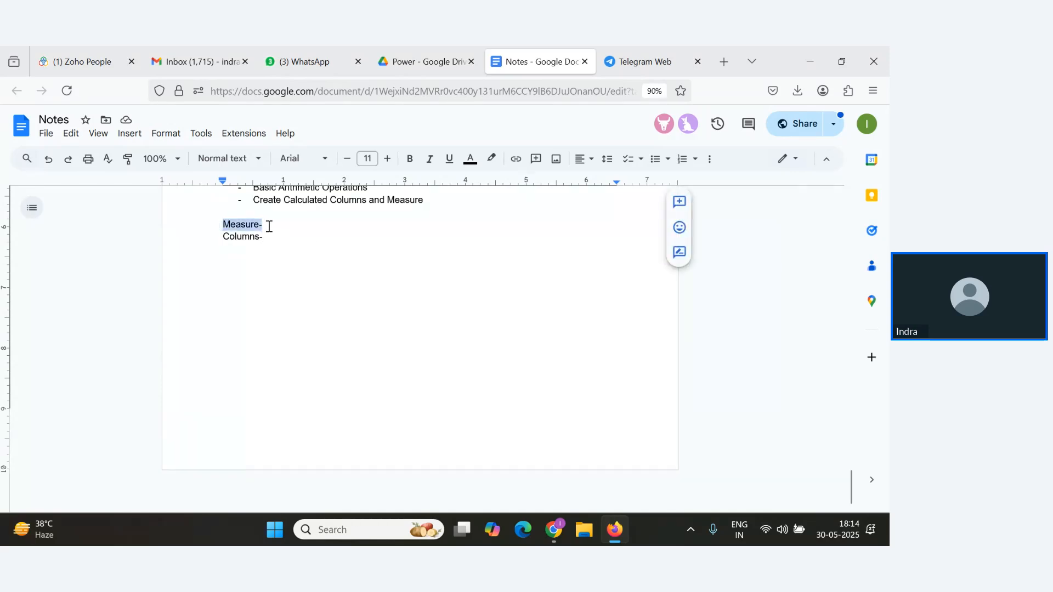
left_click(268, 226)
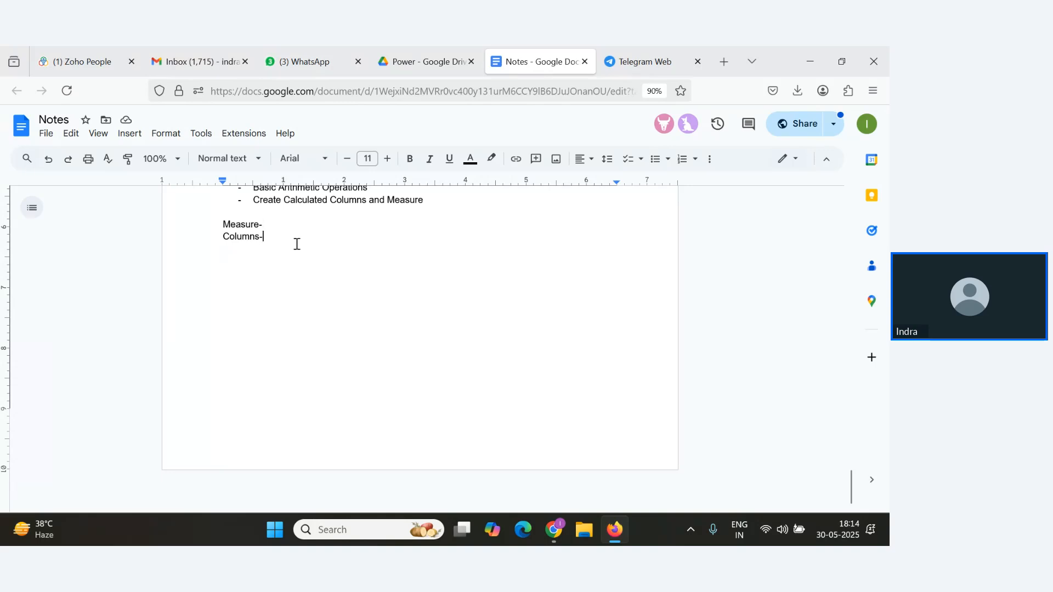
left_click_drag(297, 244, 221, 222)
left_click(298, 244)
key("Return")
key("alt+Tab")
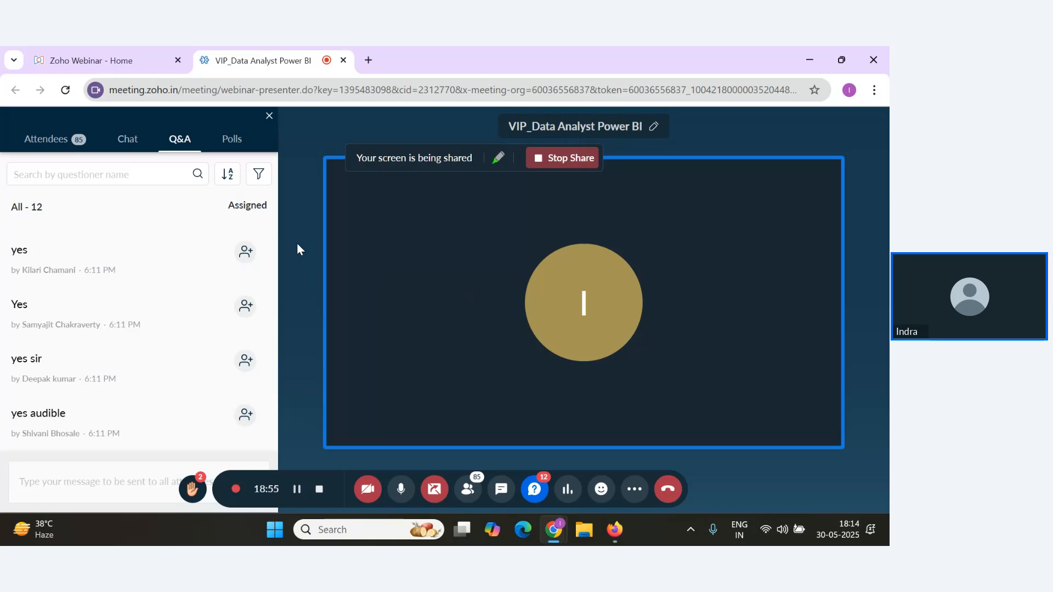
key("alt+Tab")
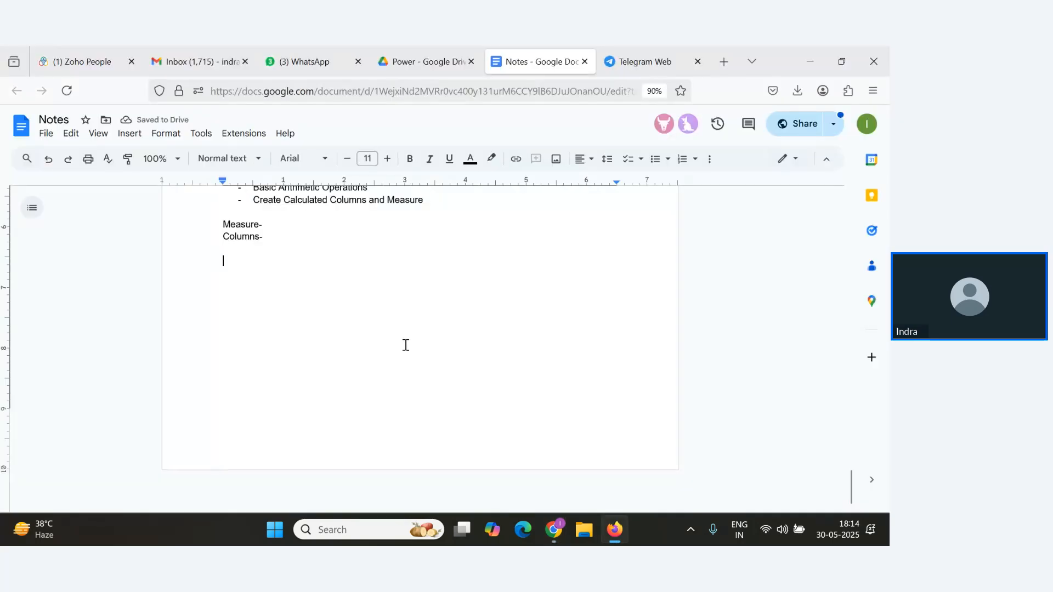
Below the blank line, add the lines "New Measure", "Quick Measure" and "New Column".
key("Return")
type("New ")
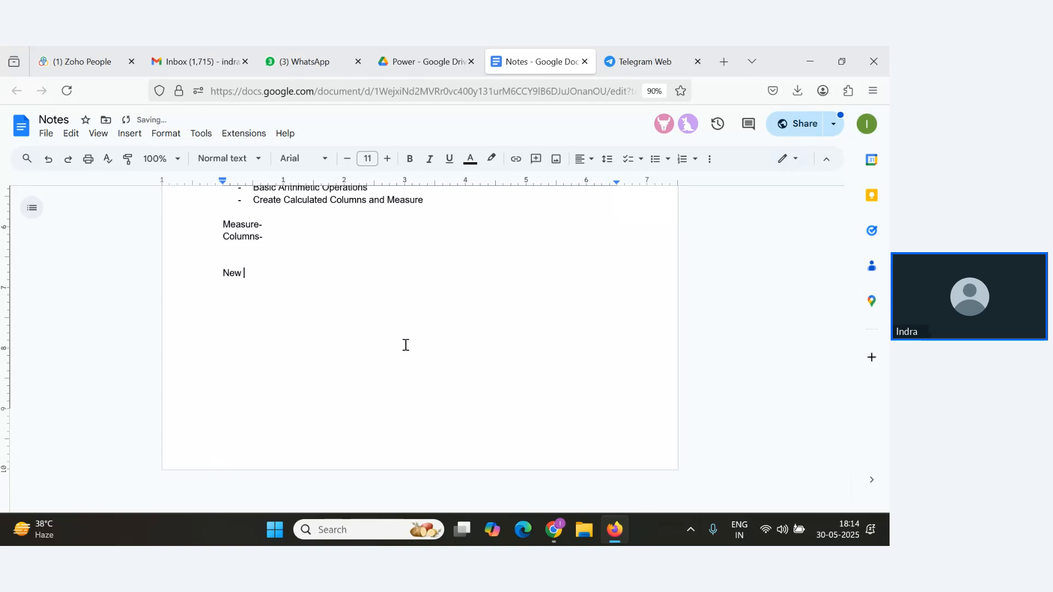
type("Measure")
key("Return")
type("Quick Measure")
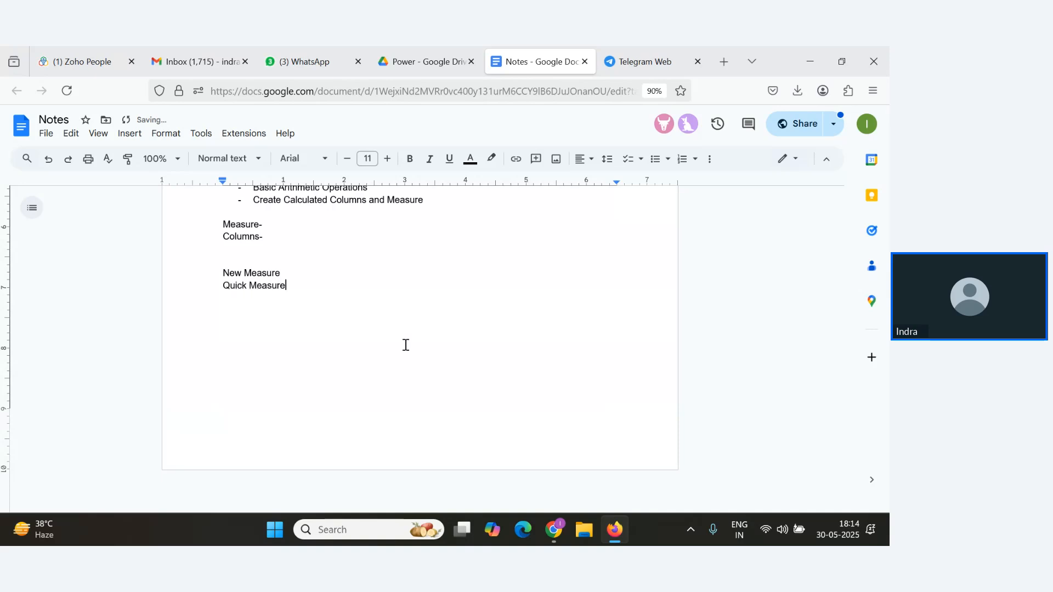
key("Return")
type("New Columns")
key("BackSpace")
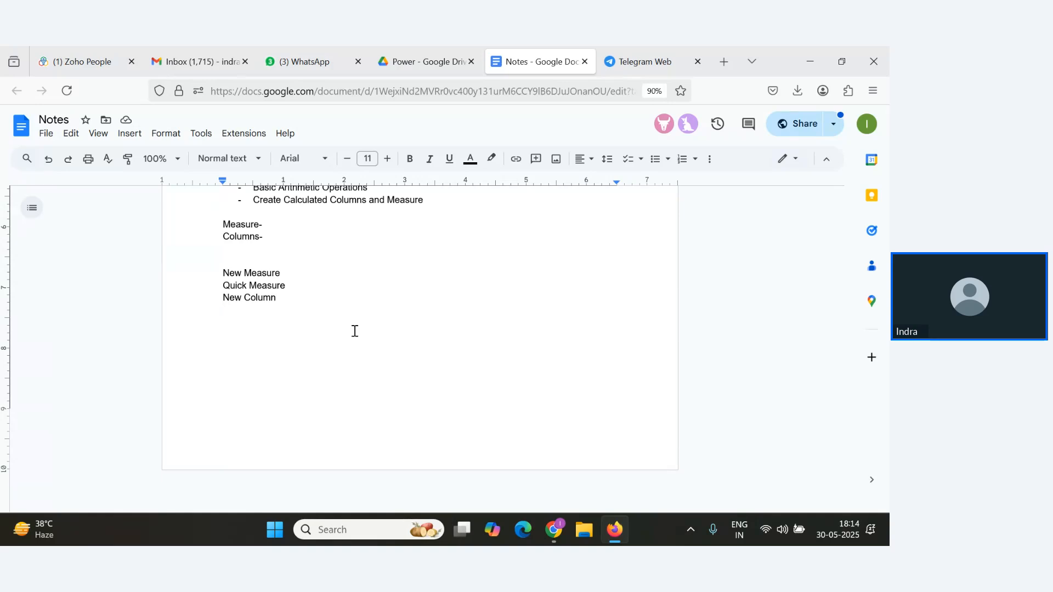
Highlight the New Measure line in the notes.
left_click(290, 273)
left_click_drag(291, 275, 201, 273)
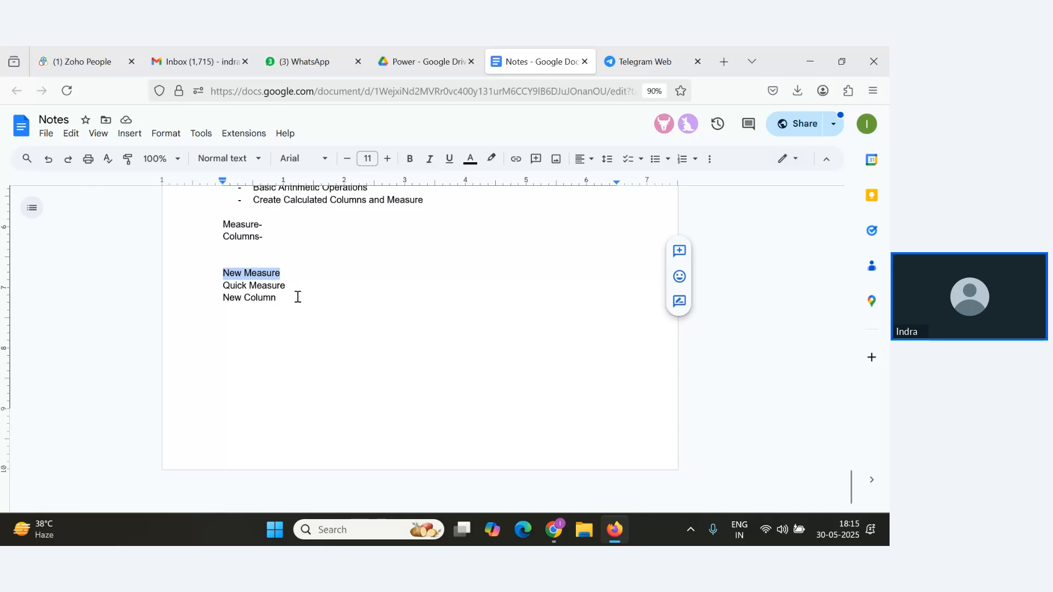
Switch to the webinar and scroll through the attendee Q&A questions.
key("alt+Tab")
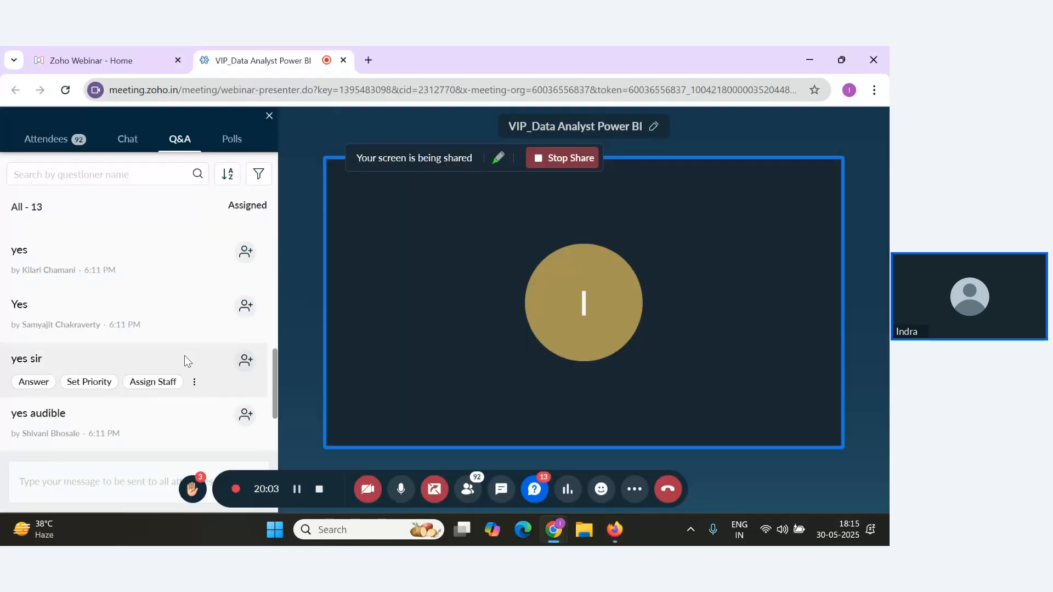
scroll(192, 364, "down", 2)
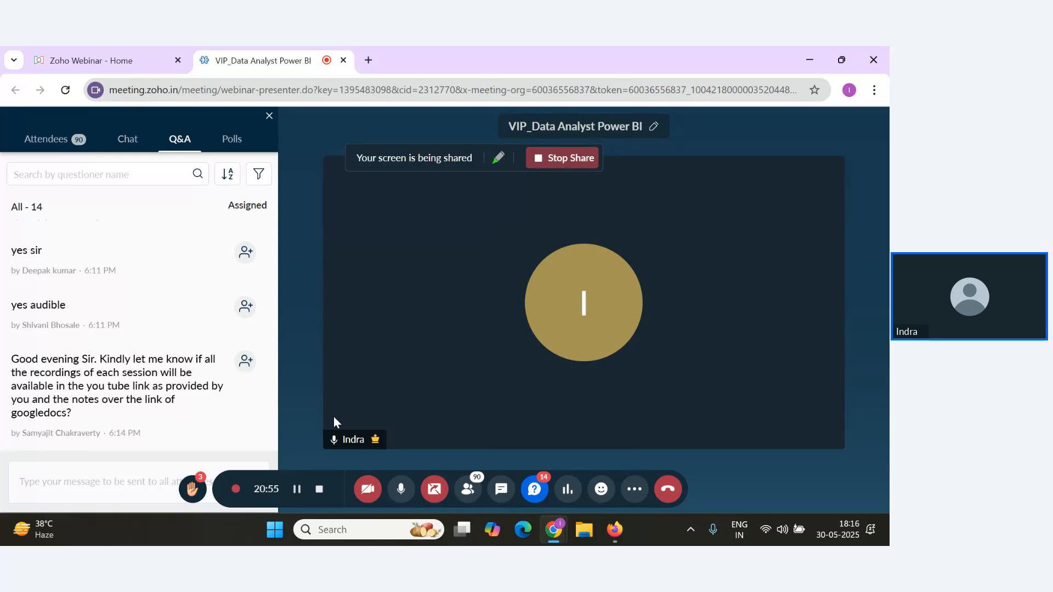
scroll(226, 413, "down", 1)
scroll(230, 389, "down", 1)
key("alt+Tab")
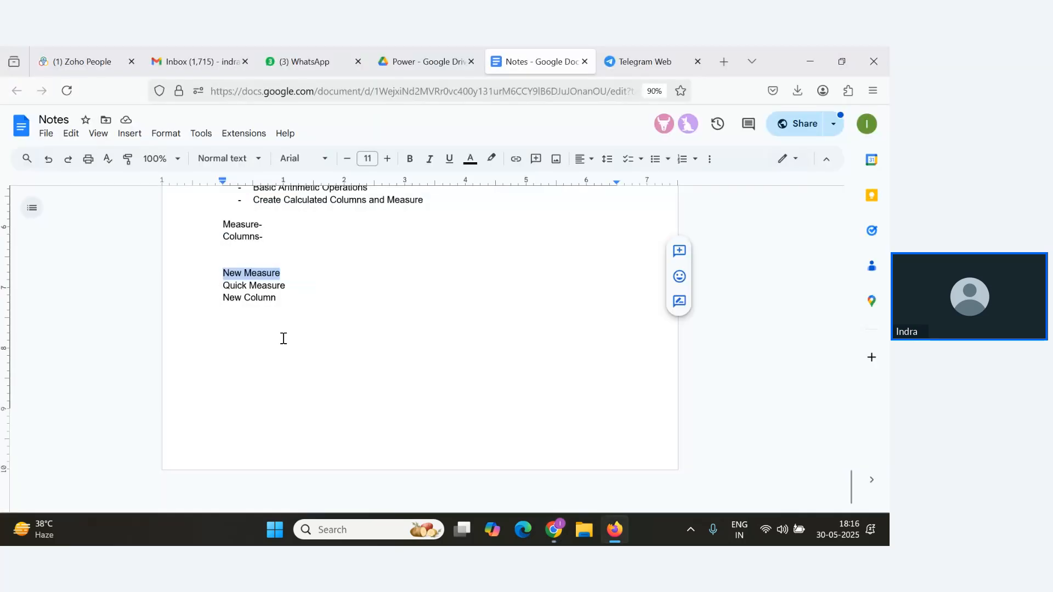
Highlight the Quick Measure and New Column lines in turn, then clear the selection.
left_click(290, 287)
left_click_drag(290, 287, 236, 287)
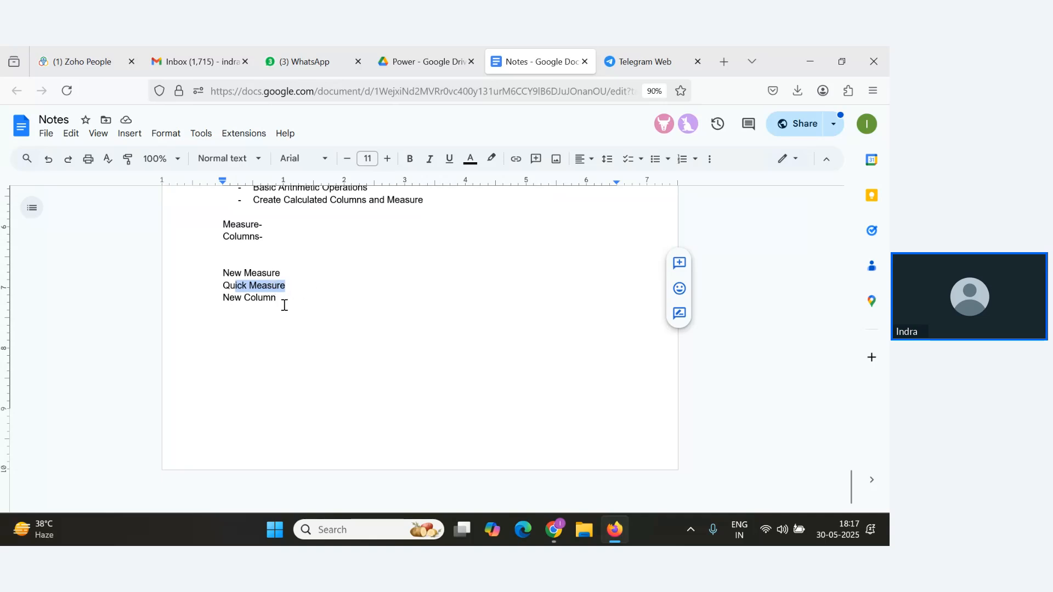
left_click_drag(284, 303, 207, 298)
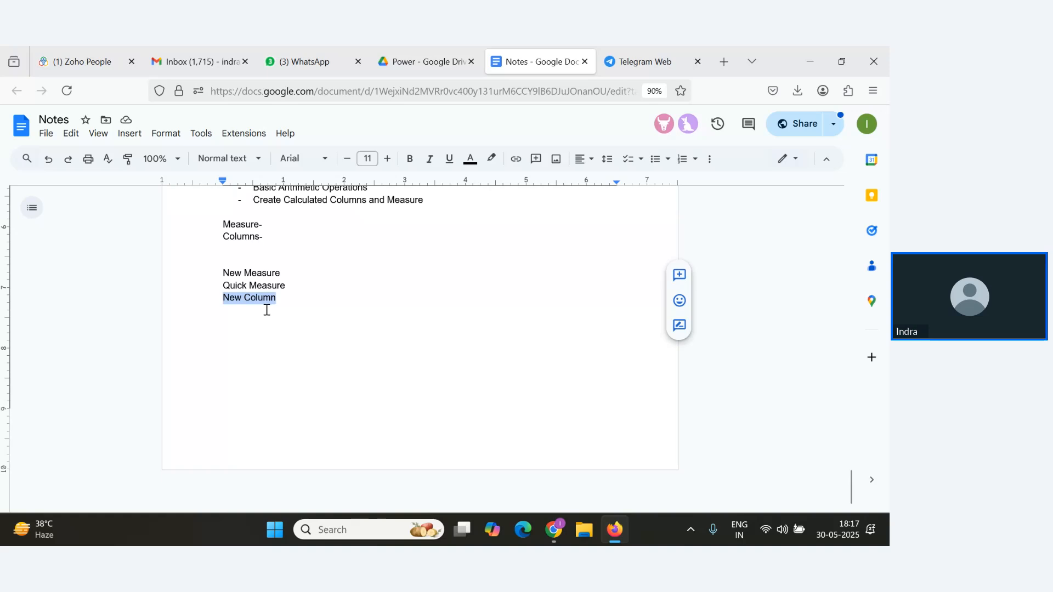
left_click(350, 307)
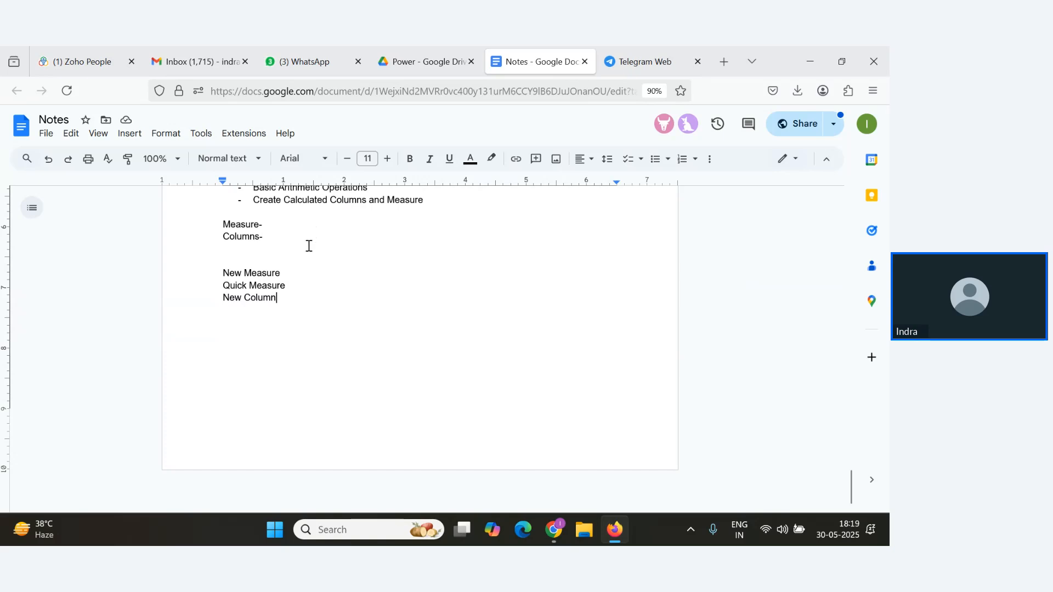
Review the latest questions in the webinar's Q&A list.
key("alt+Tab")
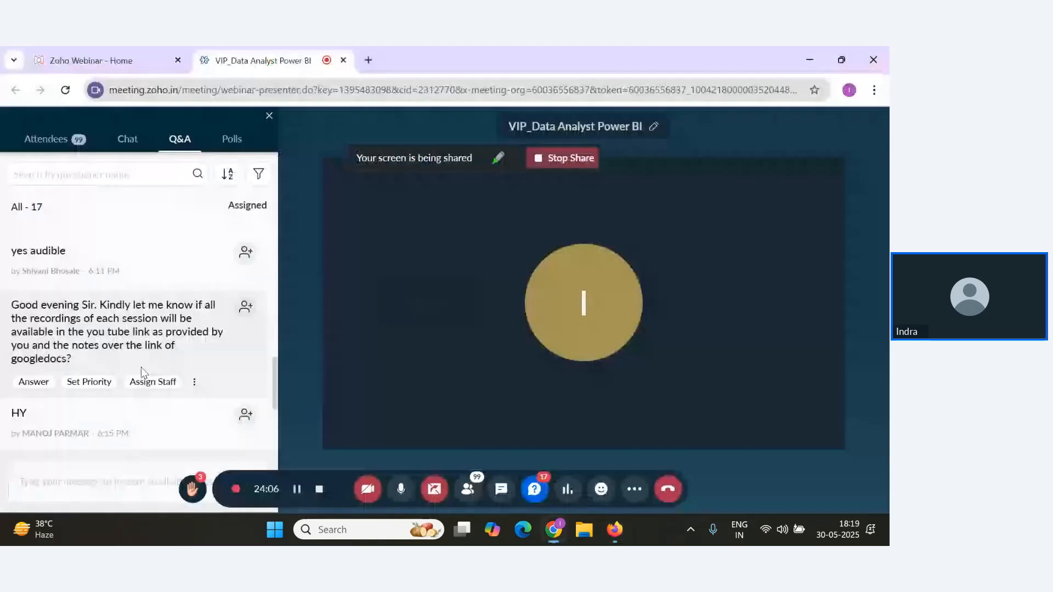
scroll(142, 373, "down", 3)
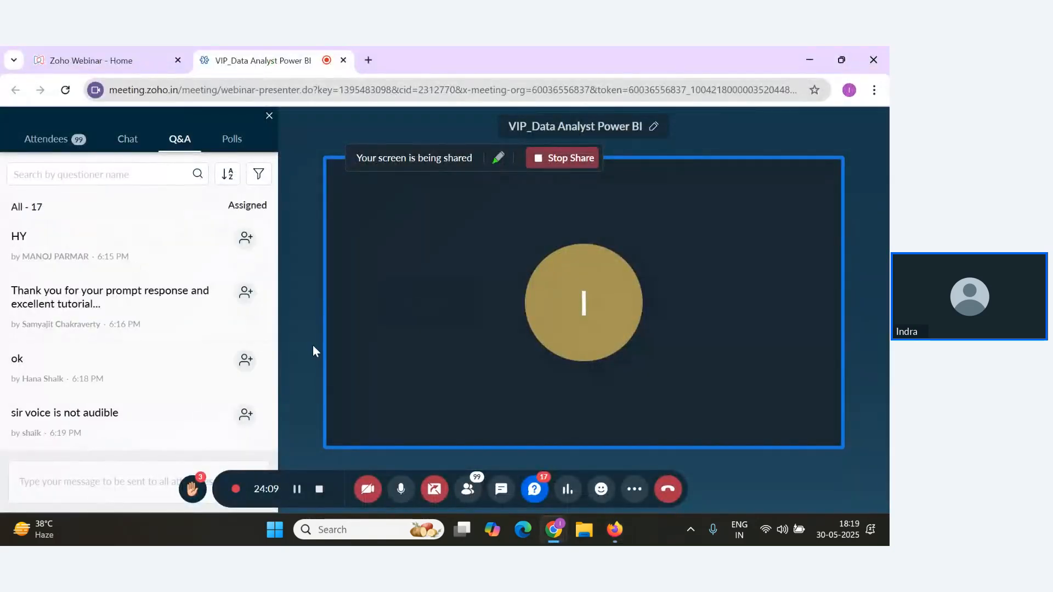
mouse_move(196, 361)
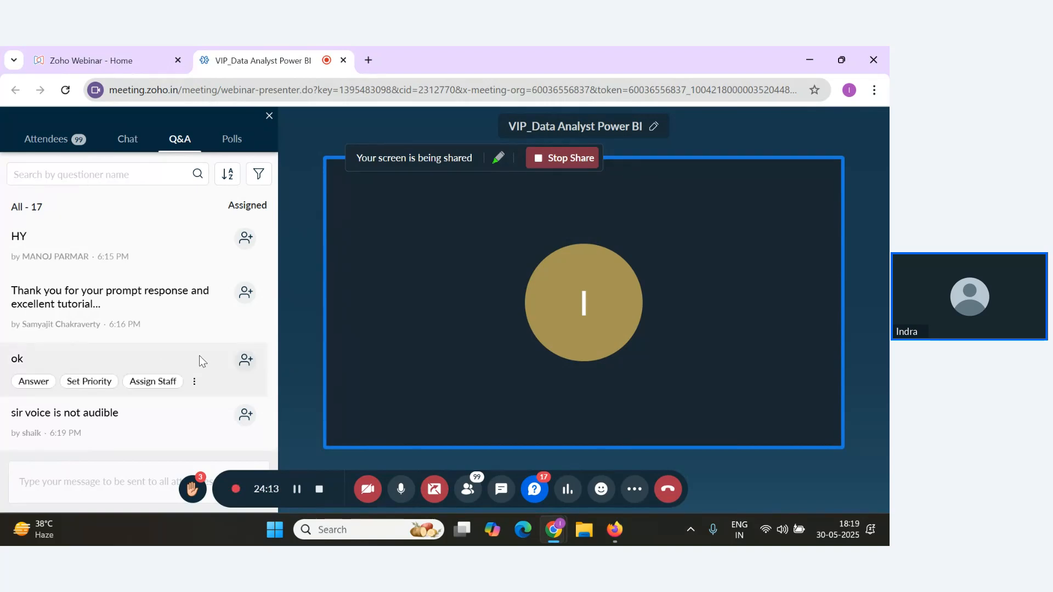
mouse_move(194, 427)
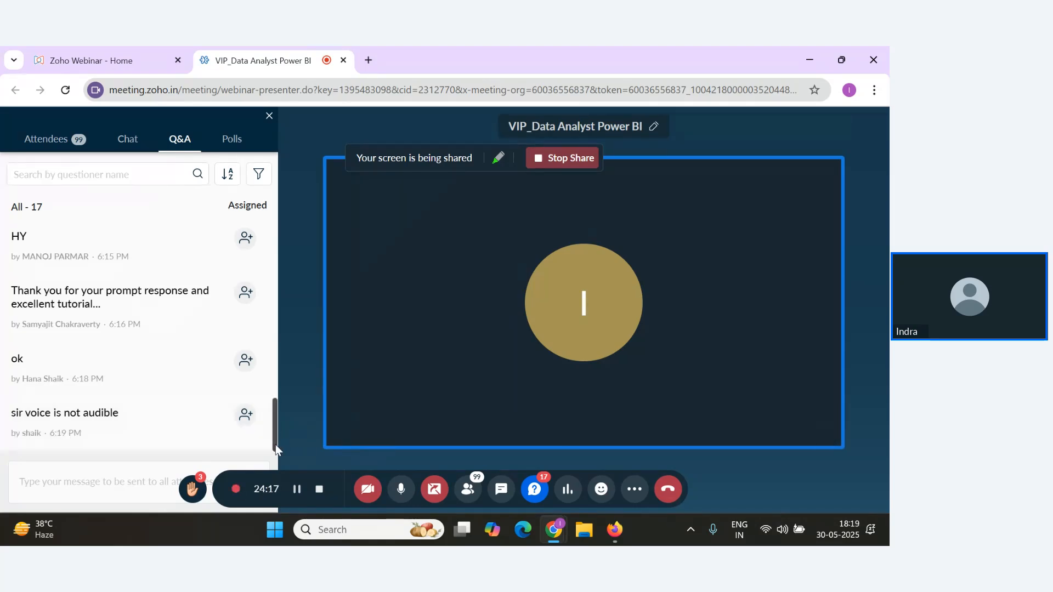
left_click_drag(275, 448, 275, 470)
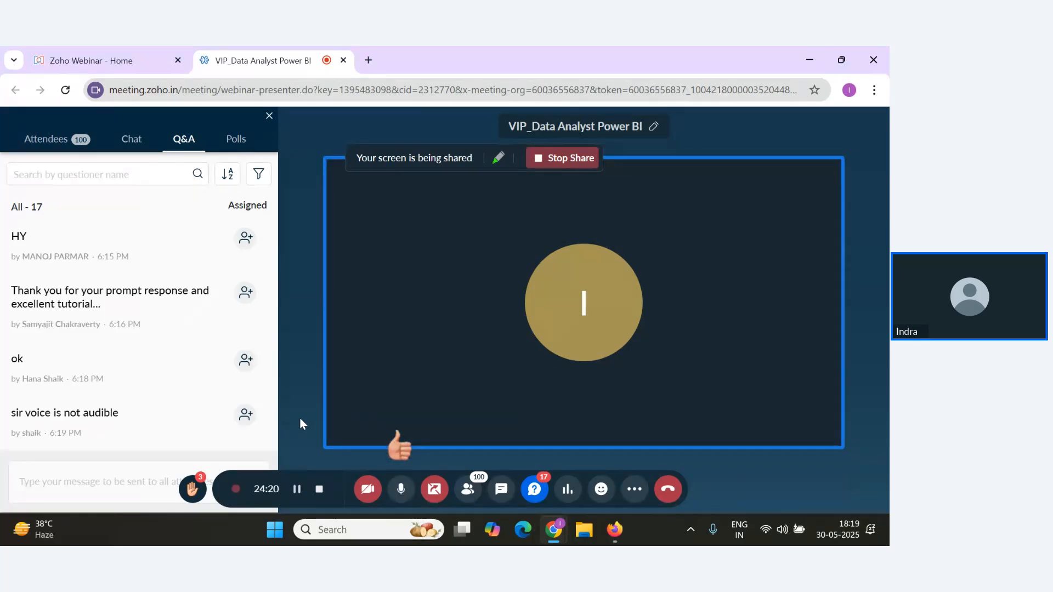
scroll(239, 390, "up", 3)
scroll(232, 399, "down", 3)
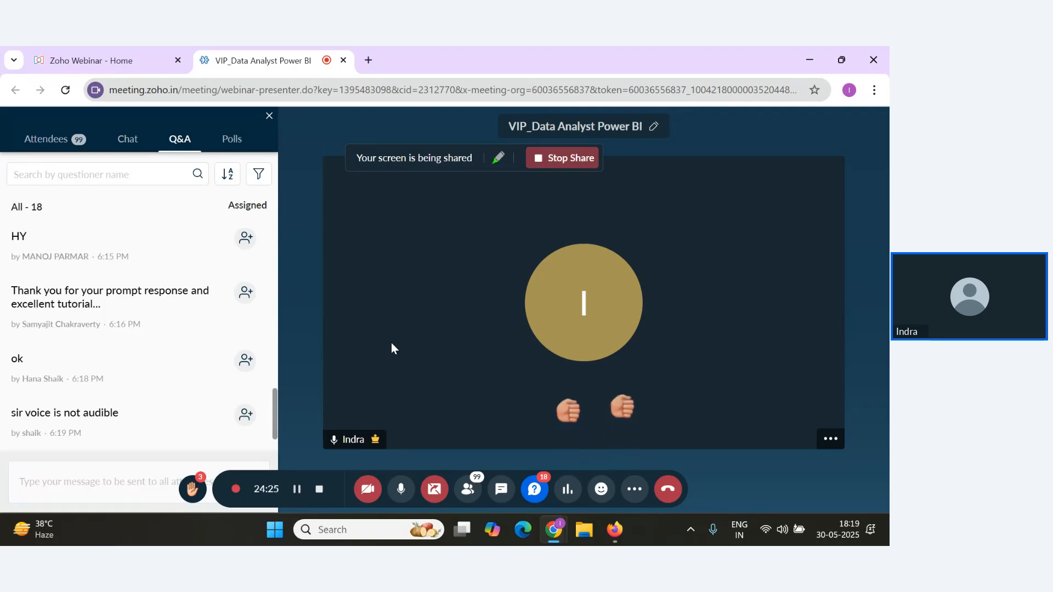
key("alt+Tab")
key("alt+Tab")
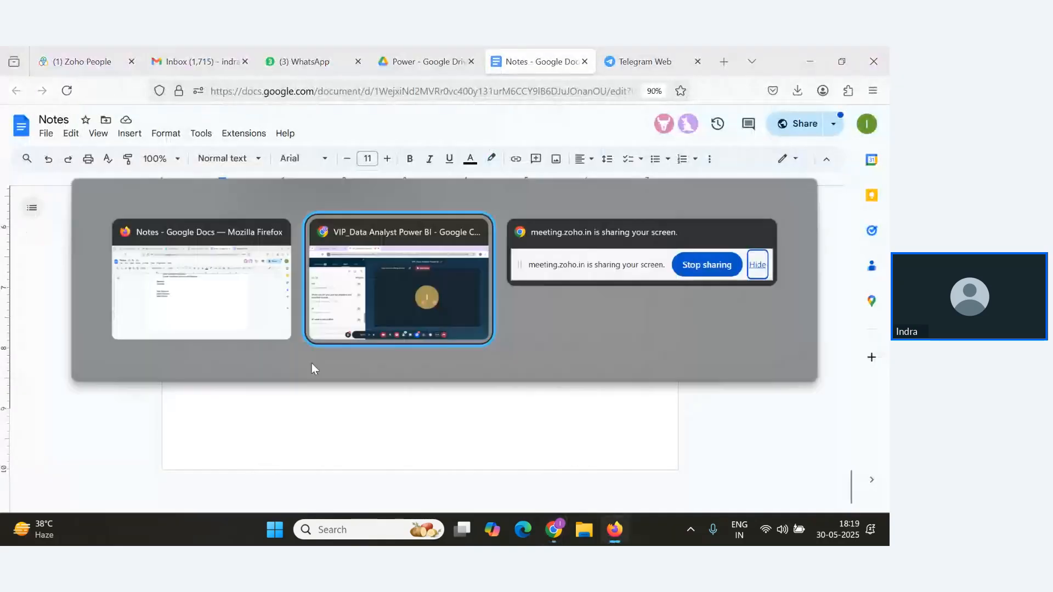
scroll(222, 360, "down", 2)
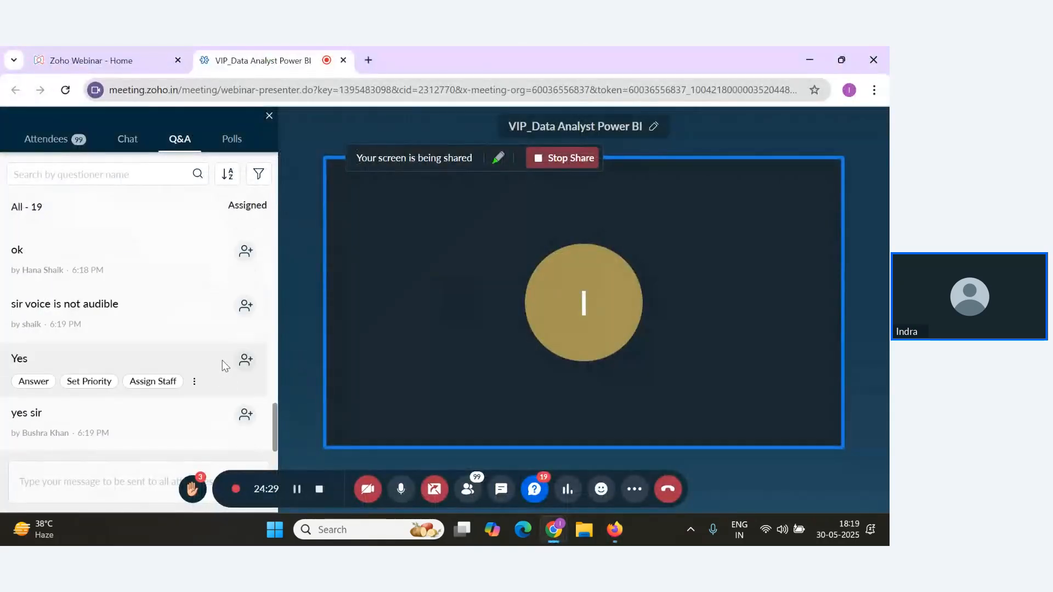
key("alt+Tab")
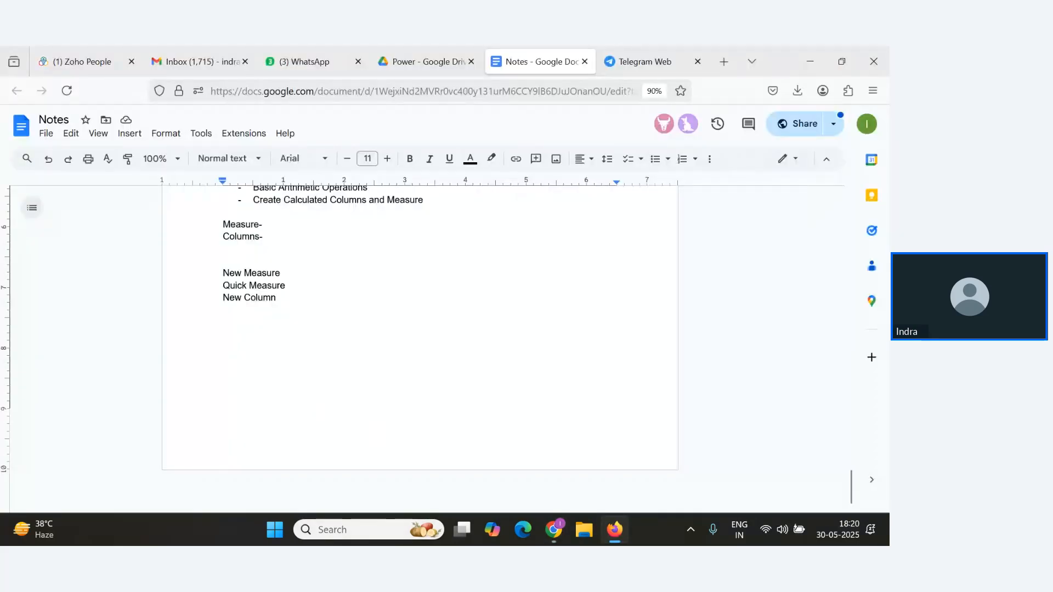
left_click(348, 529)
type("p")
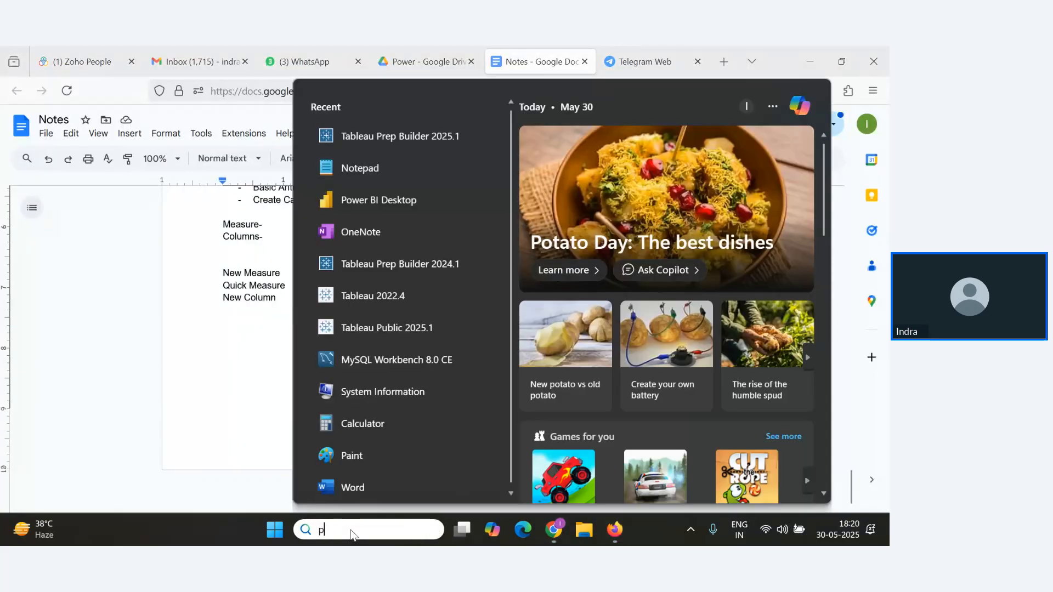
type("owerp")
key("Return")
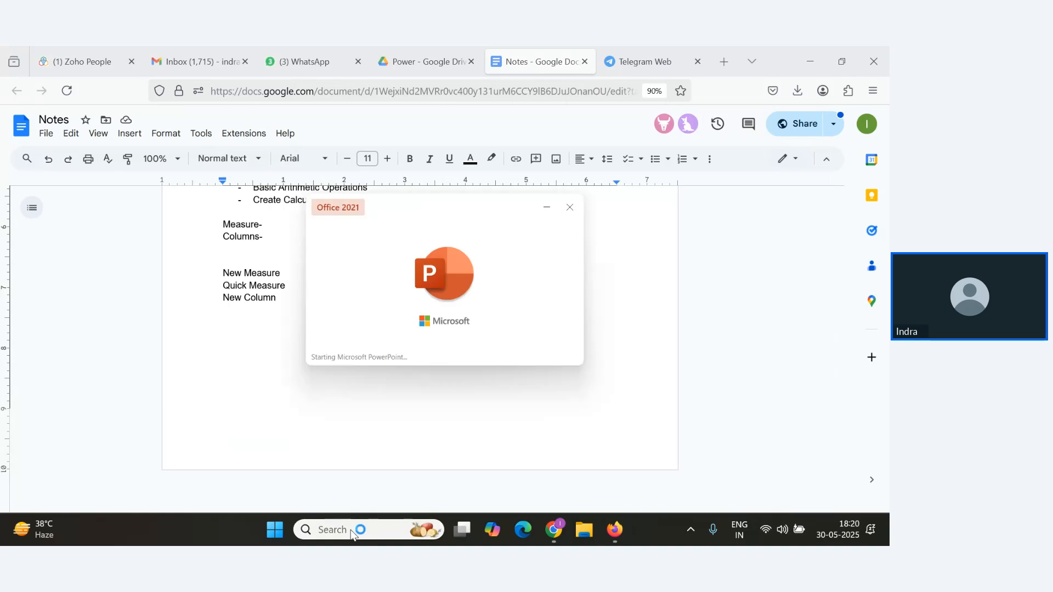
key("alt+Tab")
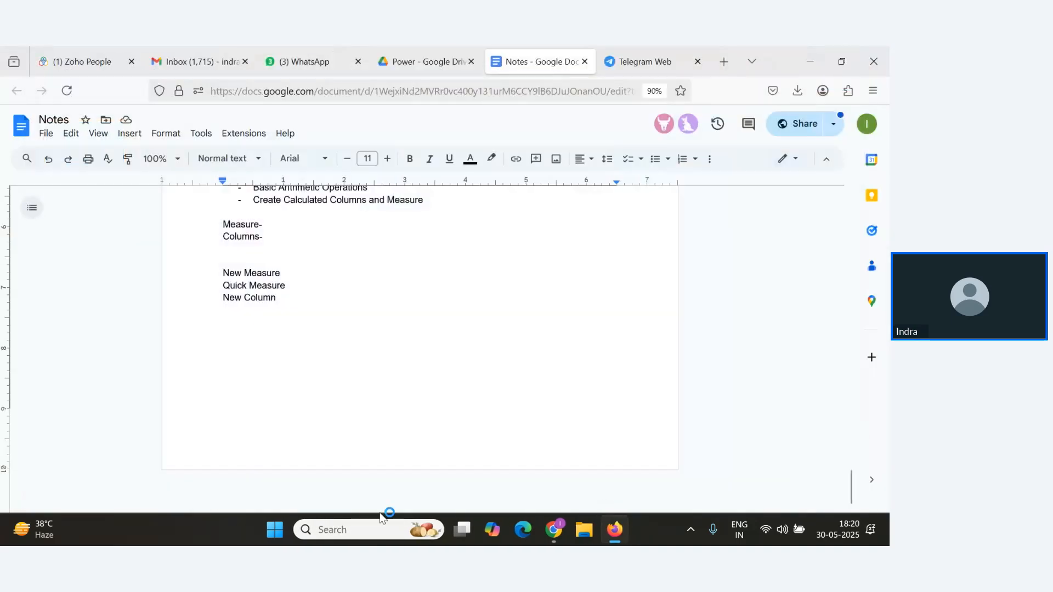
Launch Power BI Desktop and start a blank report.
left_click(372, 530)
type("Powe")
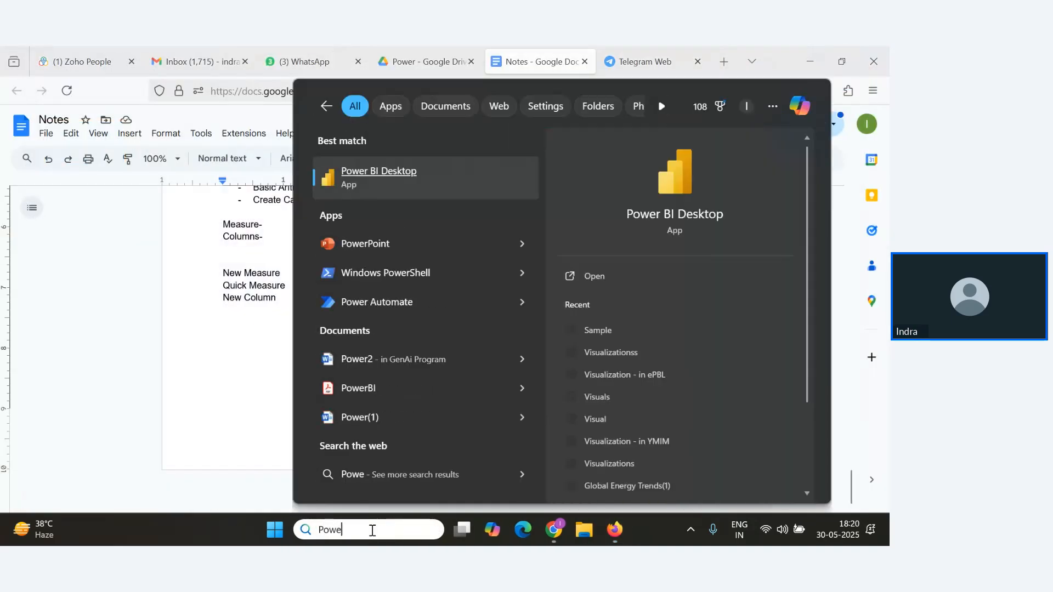
key("Escape")
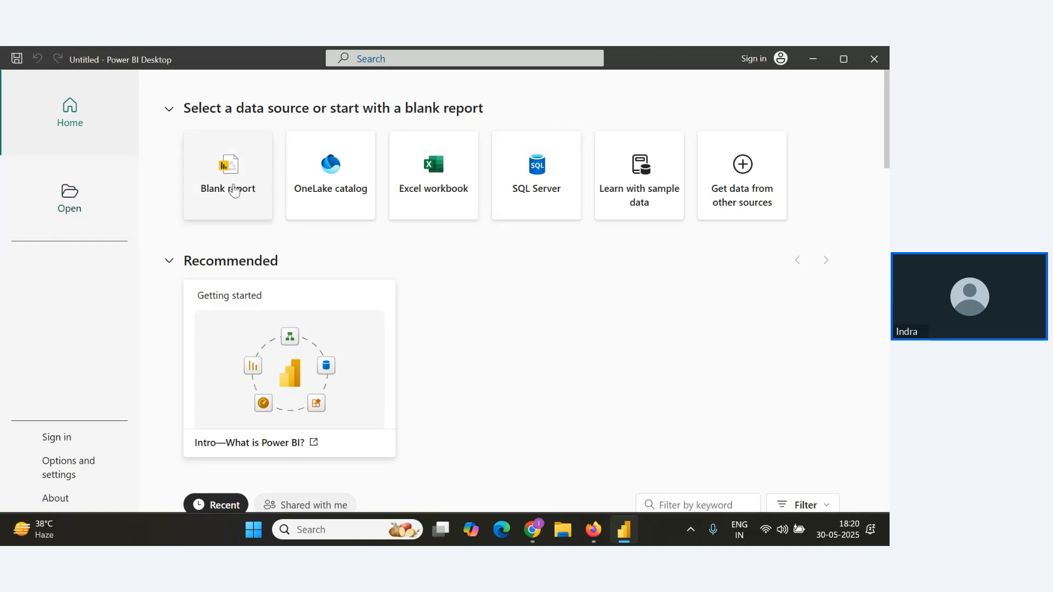
left_click(258, 189)
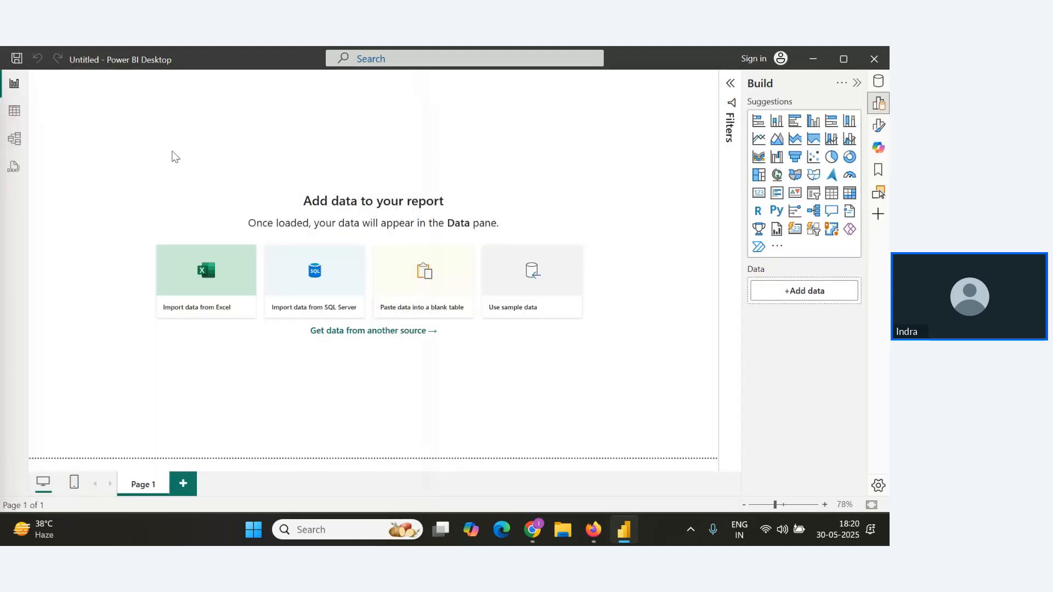
key("alt+Tab")
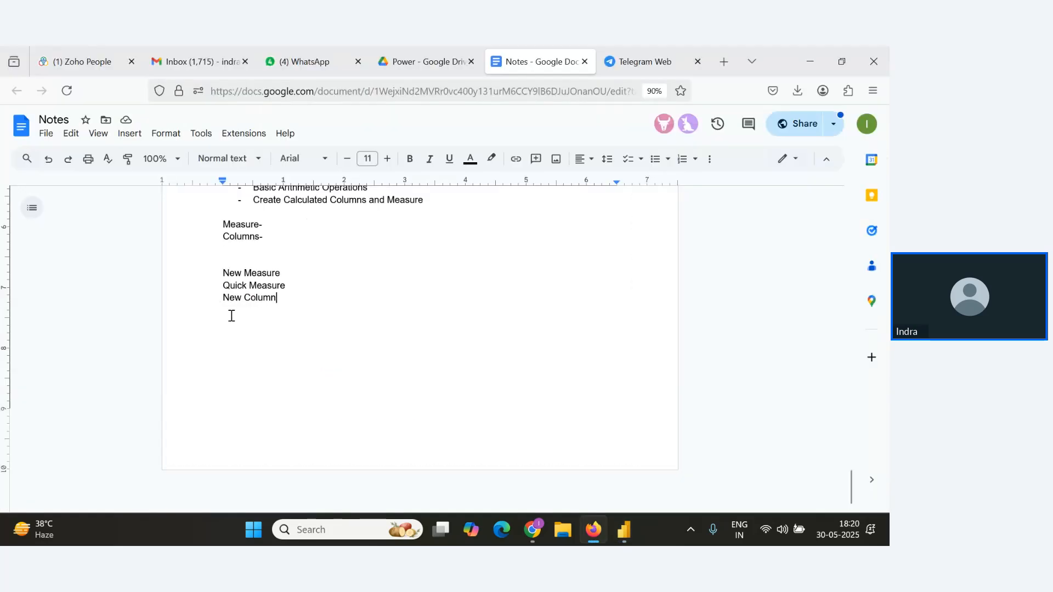
key("alt+Tab")
key("alt+Tab")
key("alt+Tab")
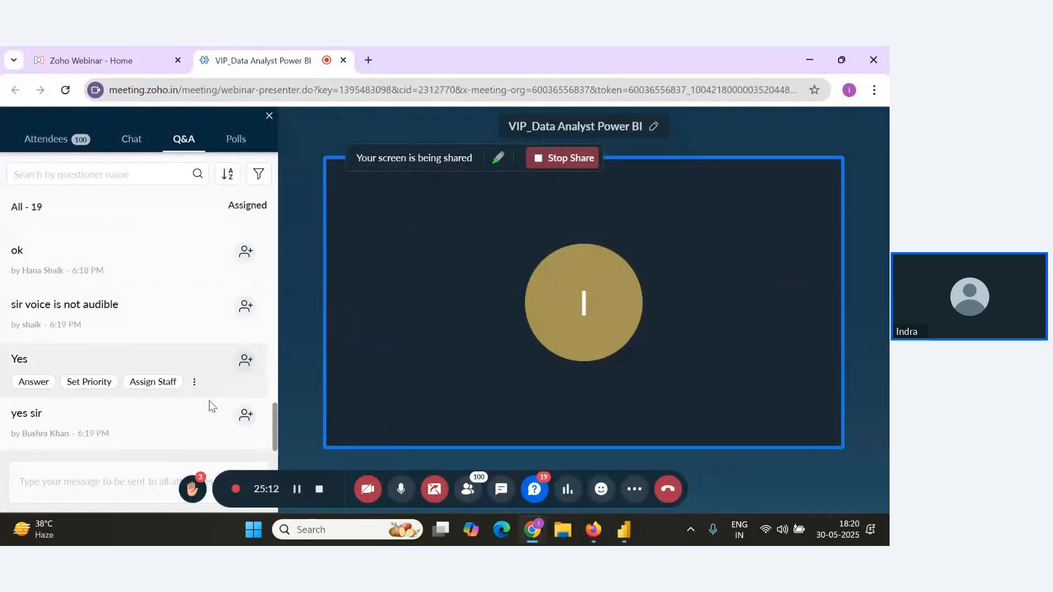
key("alt+Tab")
key("alt+Tab")
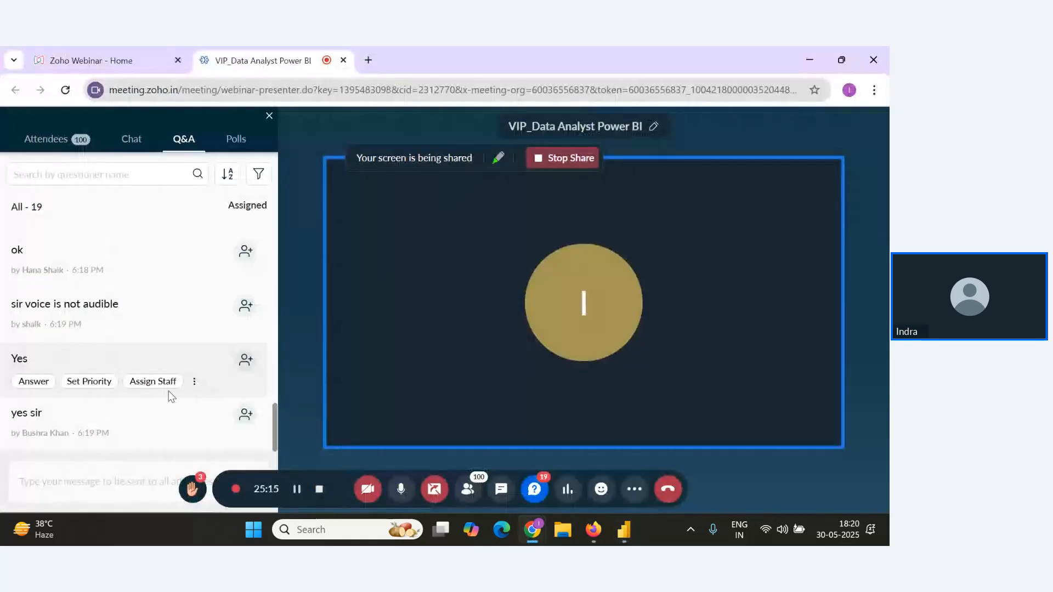
key("alt+Tab")
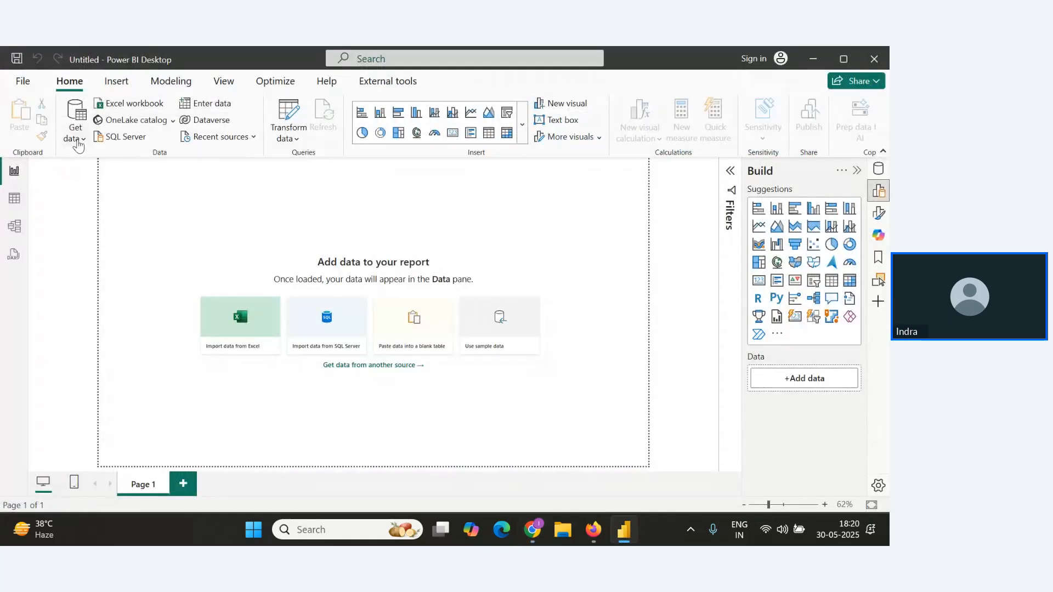
Import the Orders sheet from the Sample - Superstore_2024(1) Excel workbook in Downloads.
left_click(138, 105)
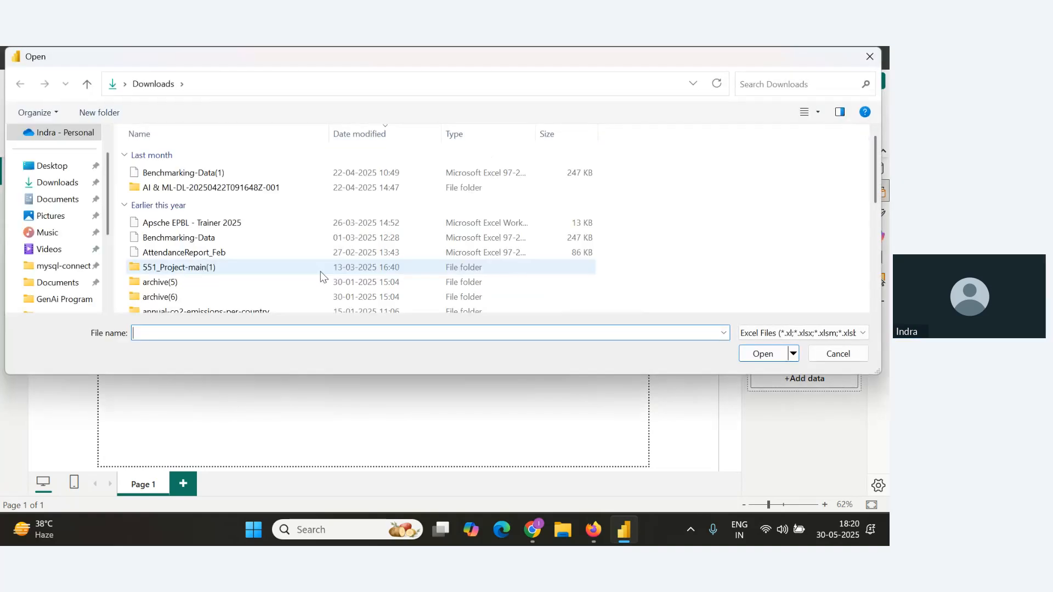
left_click(204, 187)
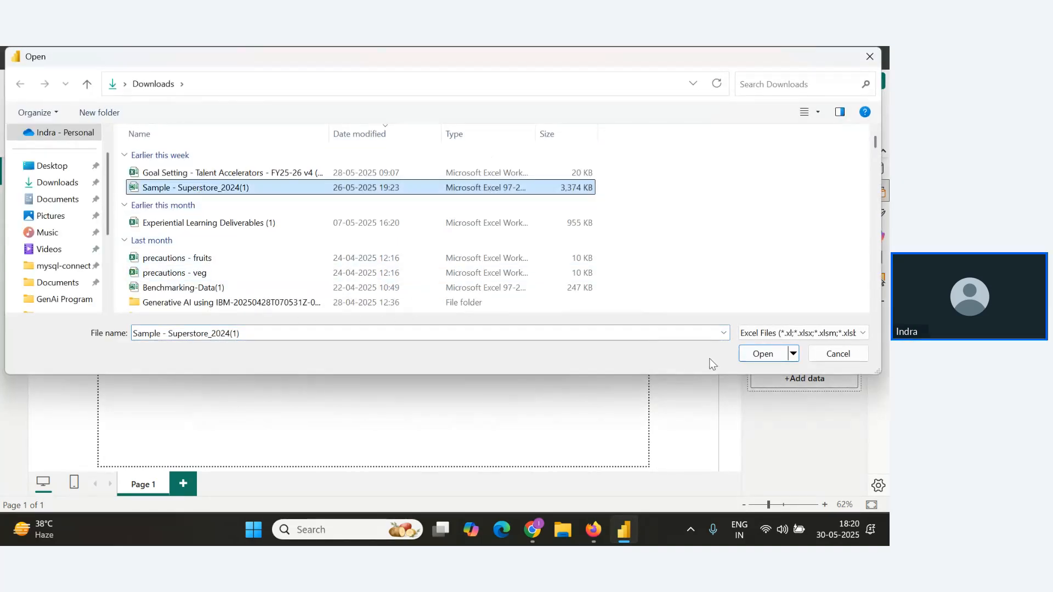
left_click(764, 353)
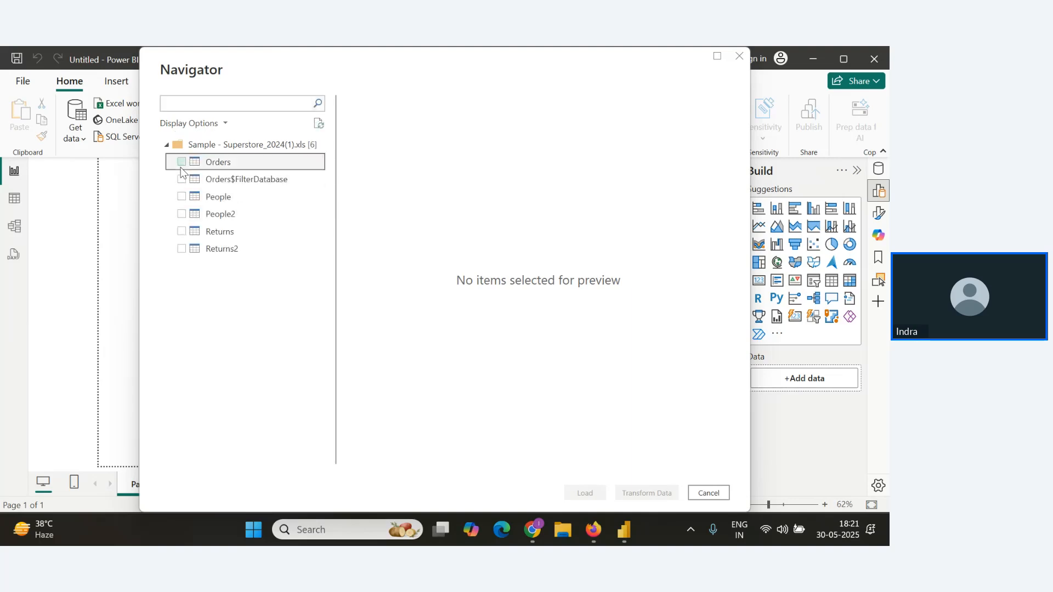
left_click(181, 163)
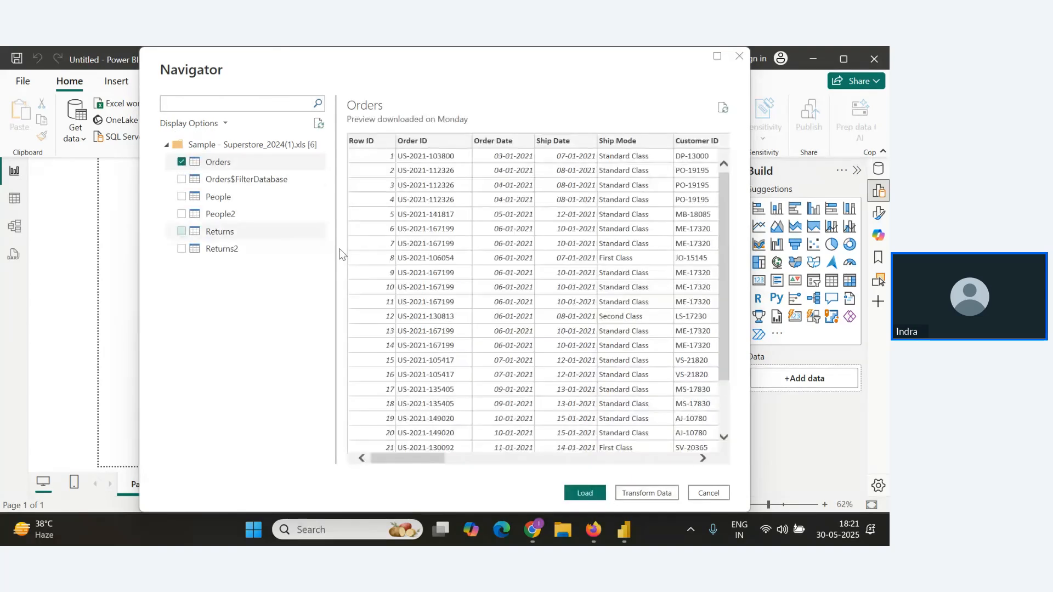
left_click(596, 498)
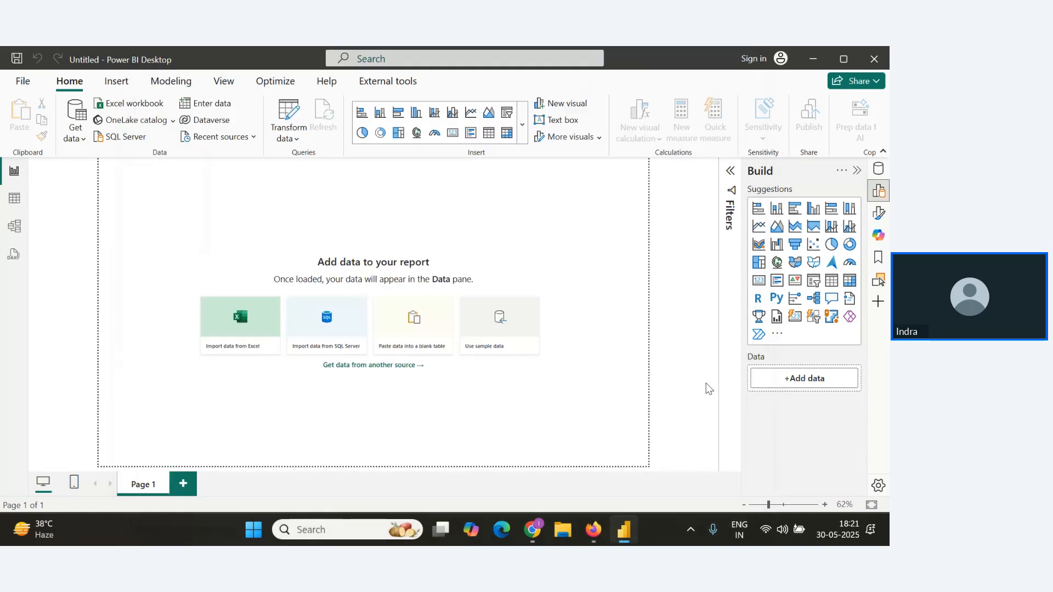
key("alt+Tab")
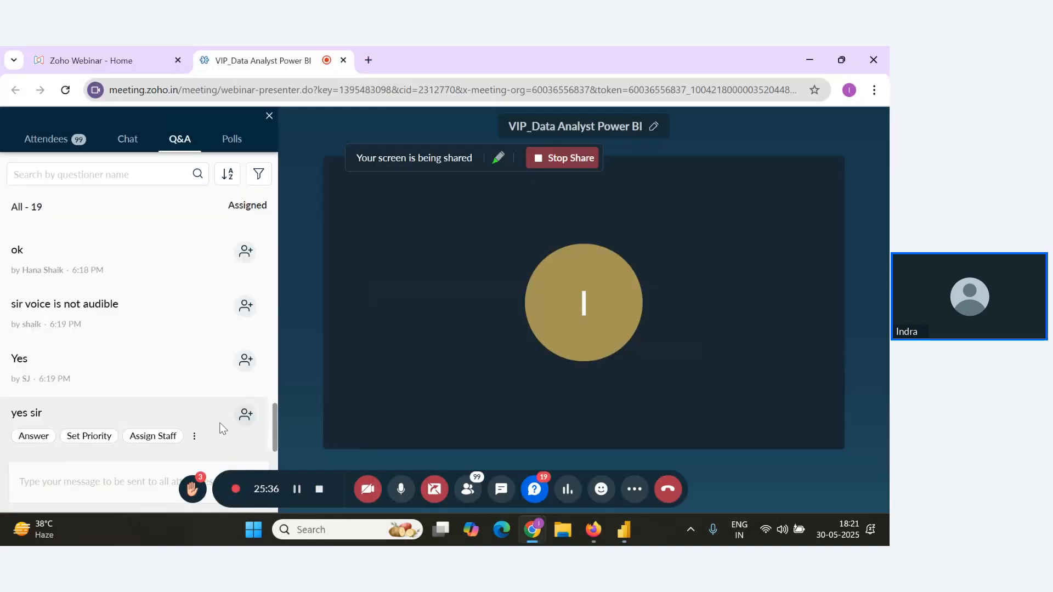
Review the newest questions in the webinar's Q&A list.
scroll(220, 423, "up", 1)
scroll(221, 421, "down", 1)
key("alt+Tab")
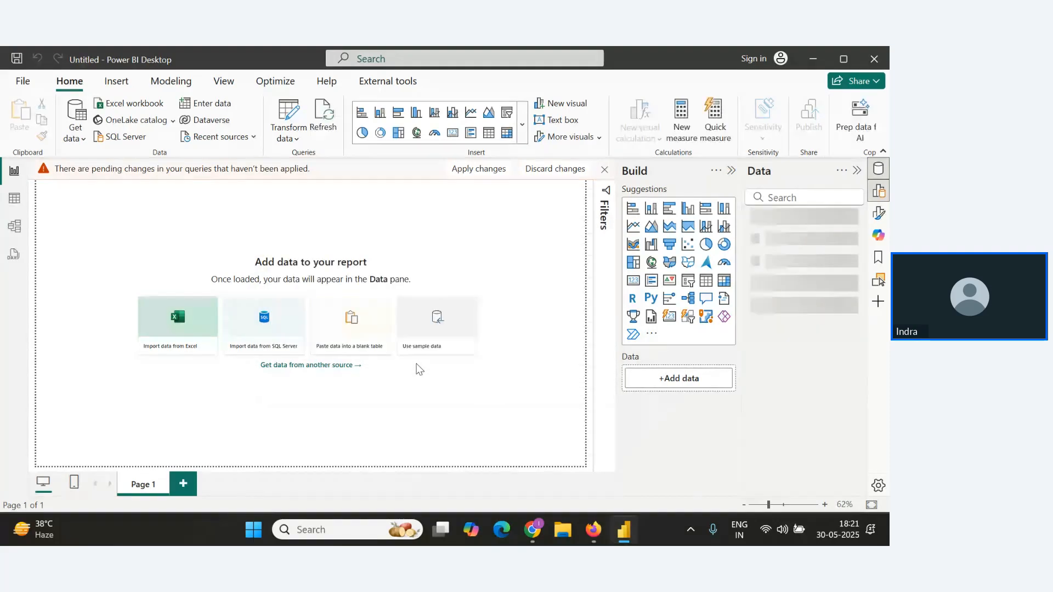
key("alt+Tab")
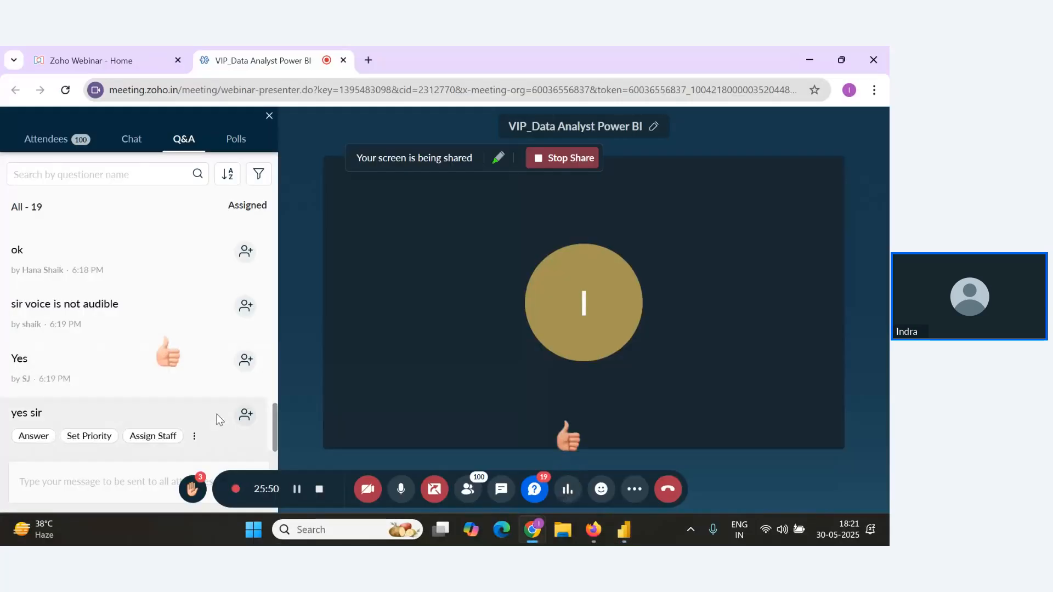
scroll(219, 410, "up", 3)
scroll(219, 410, "down", 3)
key("alt+Tab")
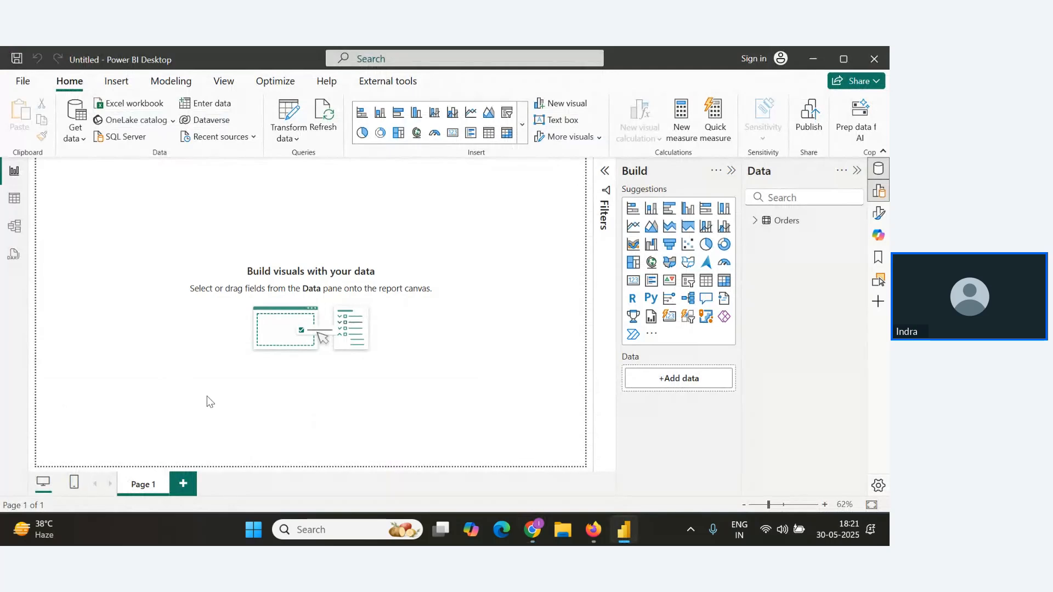
Open the Orders table in Table view.
left_click(15, 204)
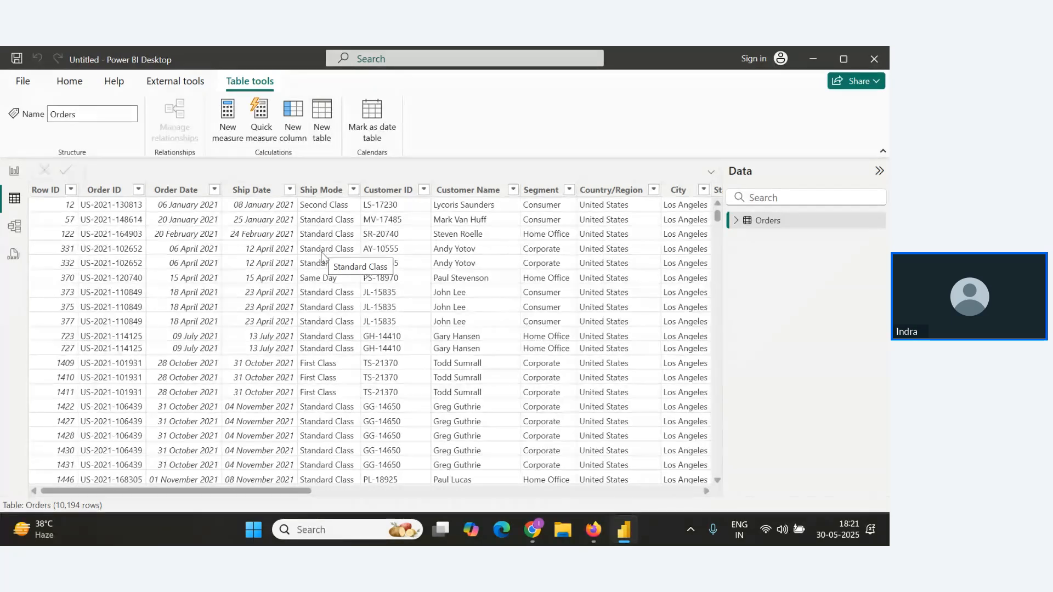
key("alt+Tab")
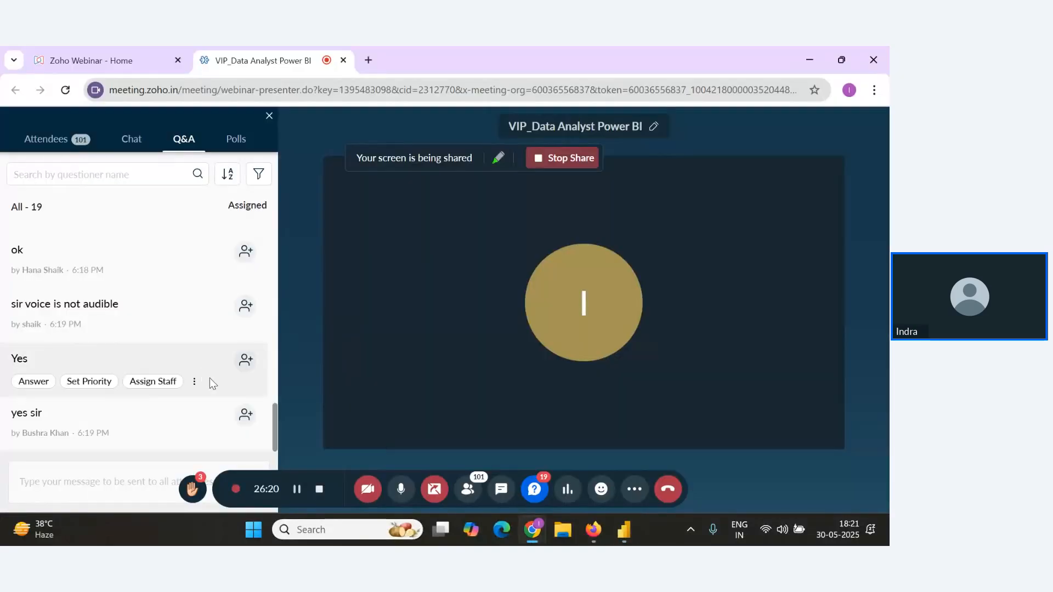
key("alt+Tab")
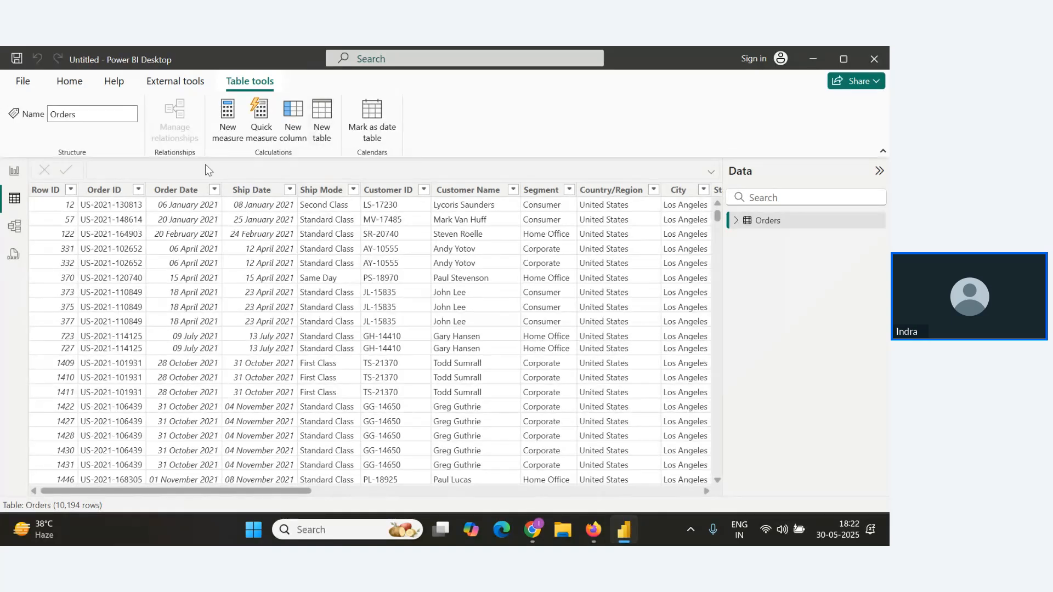
In the Notes document, add the lines "Mathematical()" and "ABS" below the New Column line.
key("alt+Tab")
key("alt+Tab")
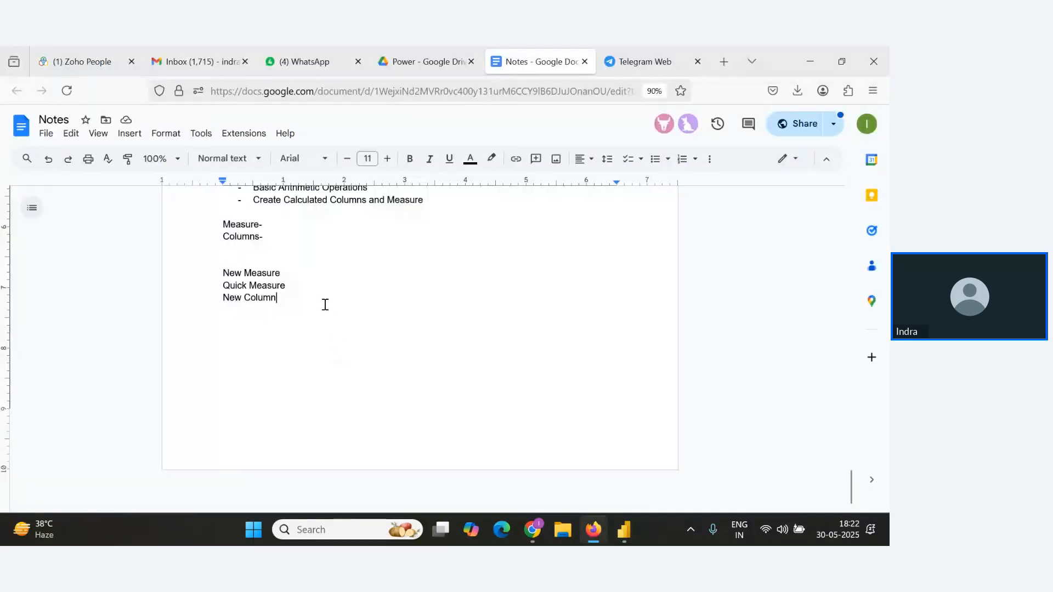
key("Return")
key("Return")
type("M")
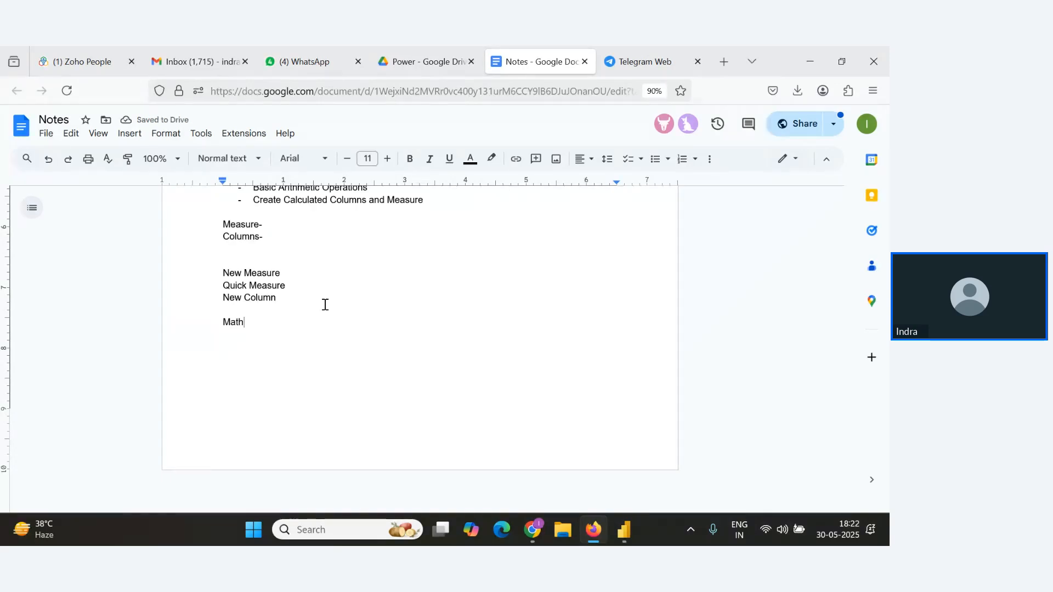
type("athe")
key("Tab")
type("()")
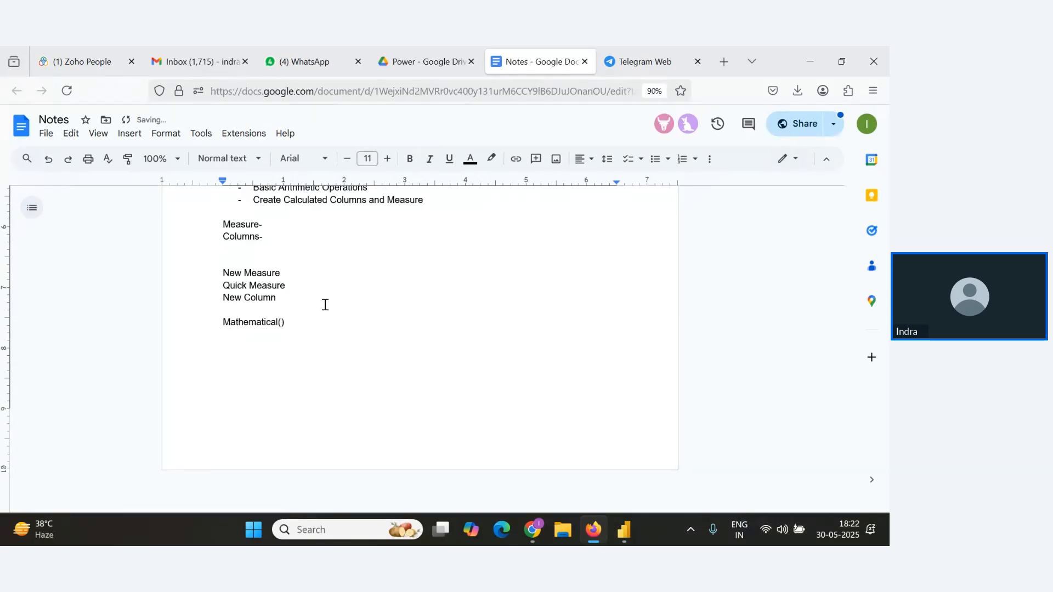
key("Return")
type("ABS(")
Check the webinar's Q&A list for new questions.
key("alt+Tab")
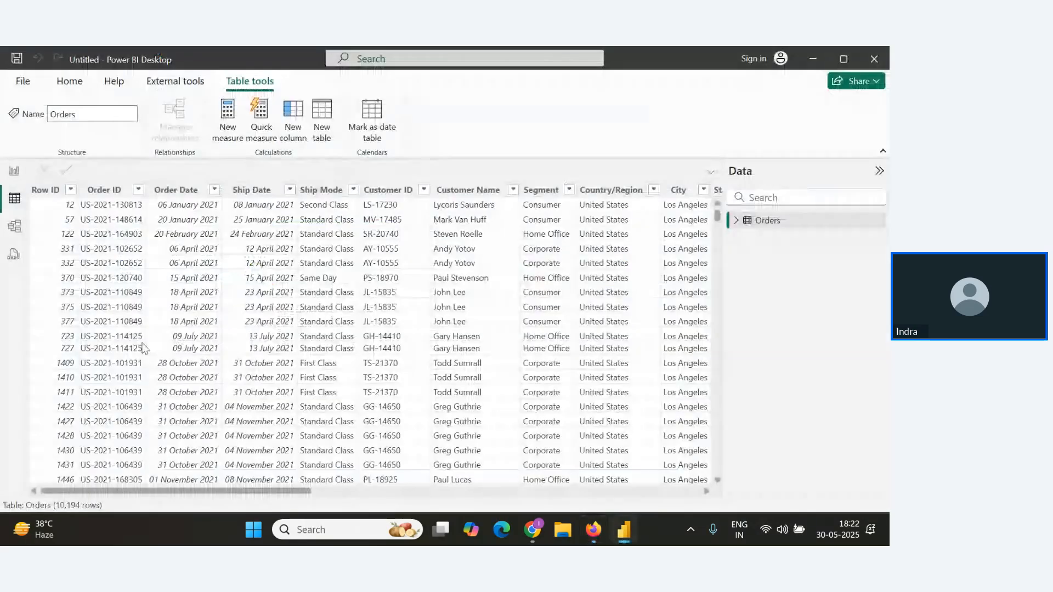
key("alt+Tab")
key("alt+Tab")
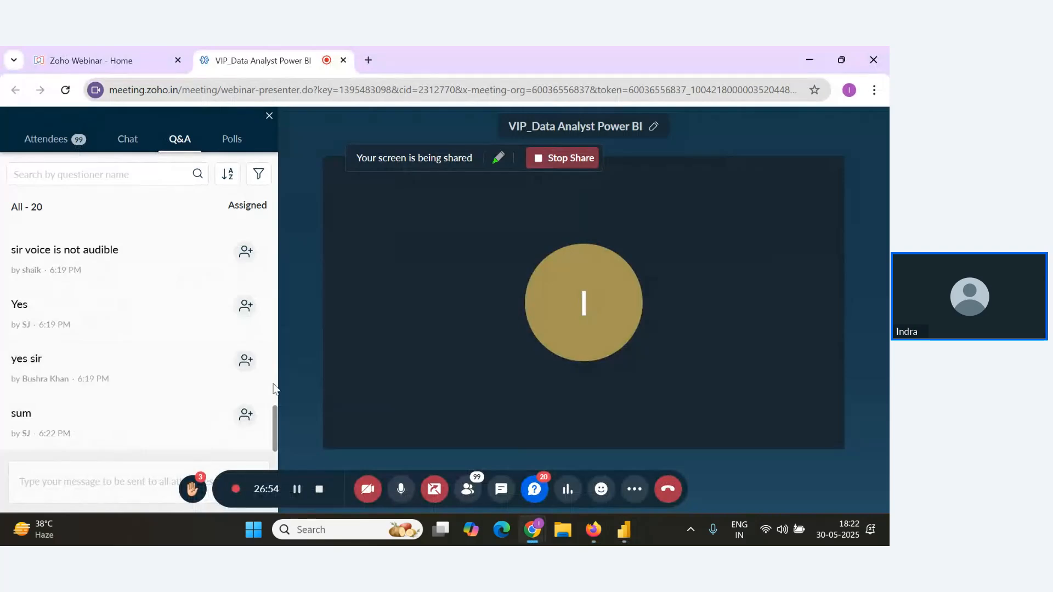
key("alt+Tab")
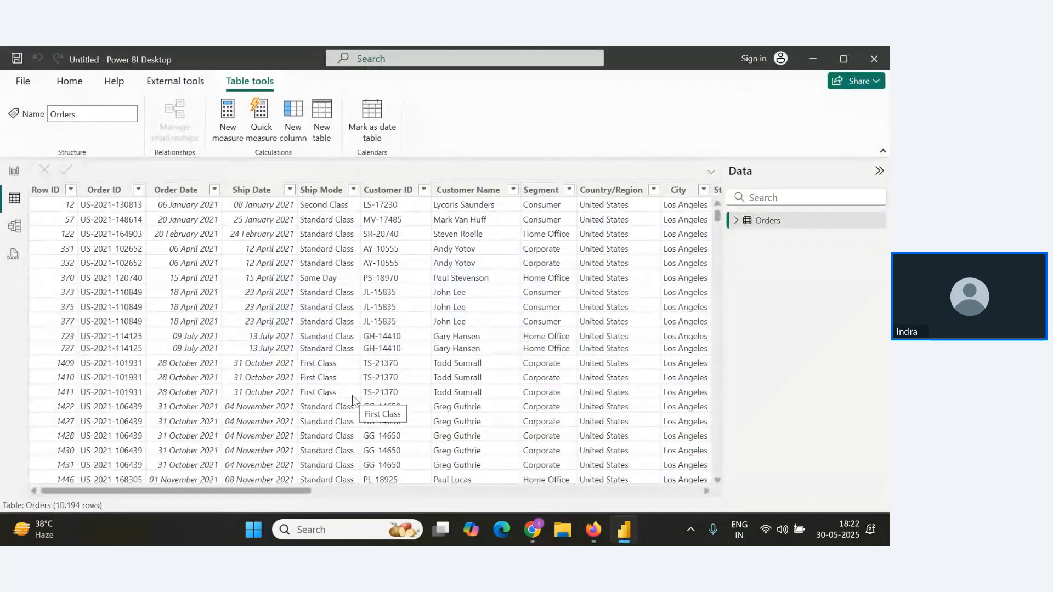
key("alt+Tab")
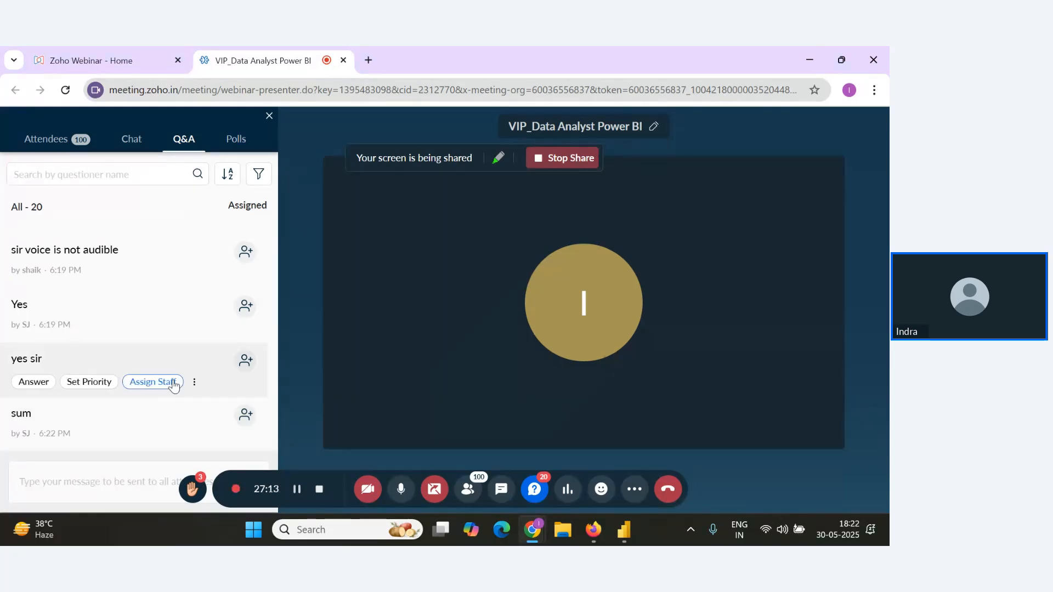
key("alt+Tab")
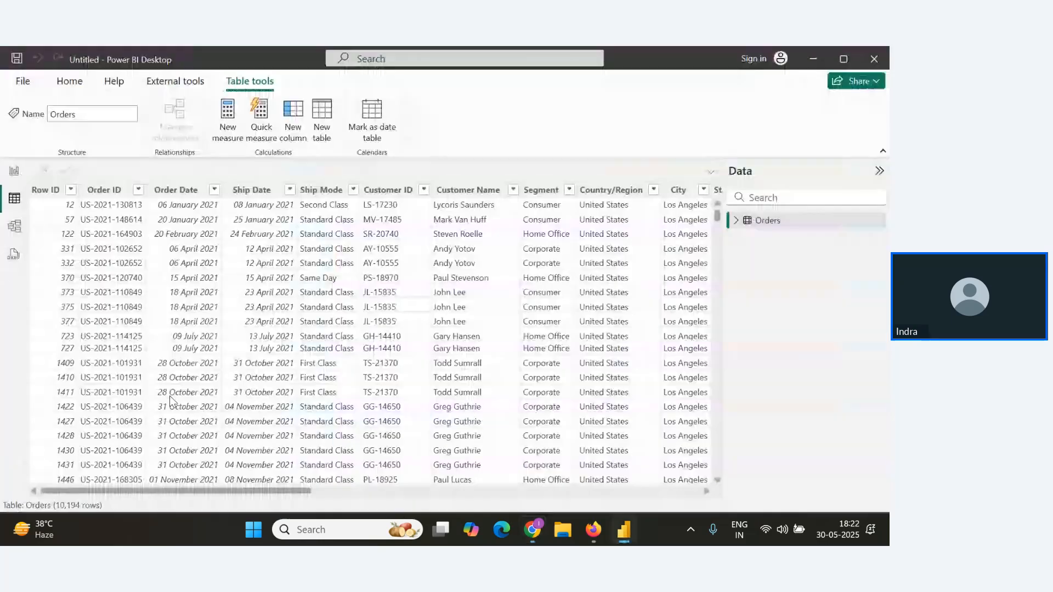
key("alt+Tab")
key("alt+Tab")
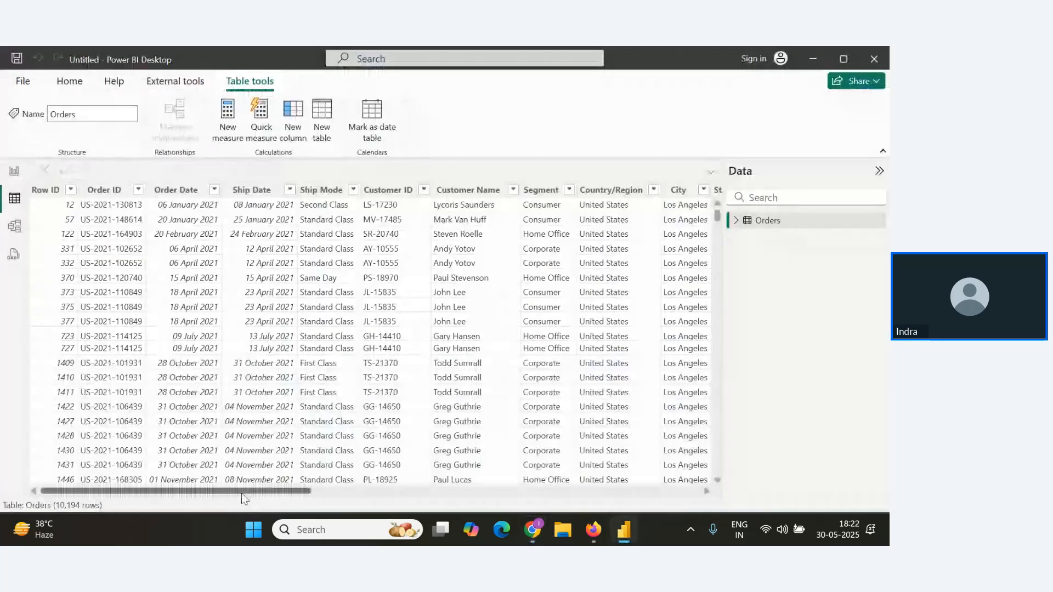
Scroll through the Orders table to examine the Sales, Quantity, Discount and Profit columns.
left_click_drag(241, 492, 634, 496)
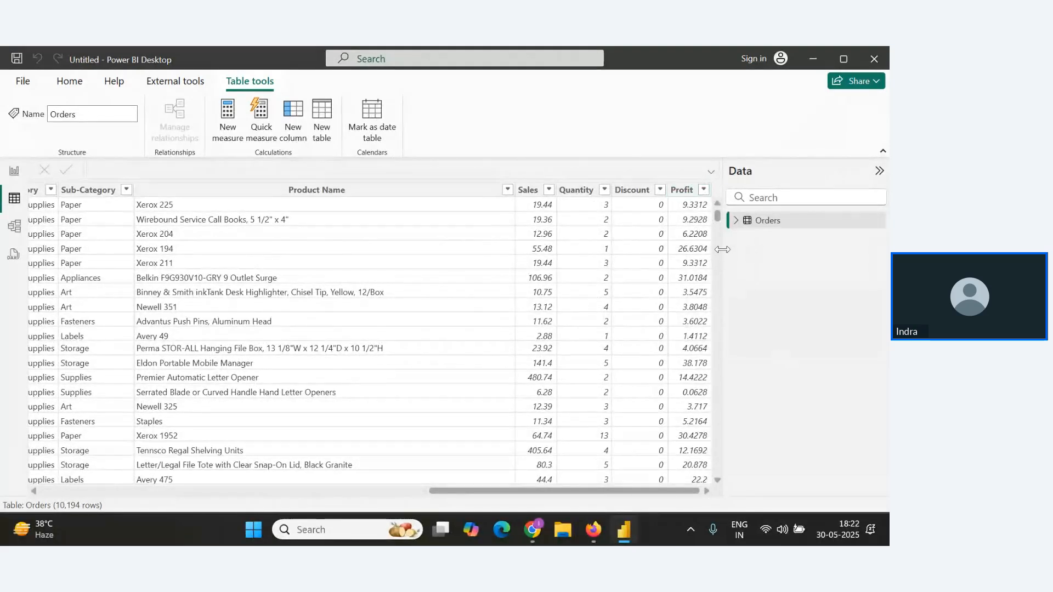
left_click_drag(724, 252, 778, 472)
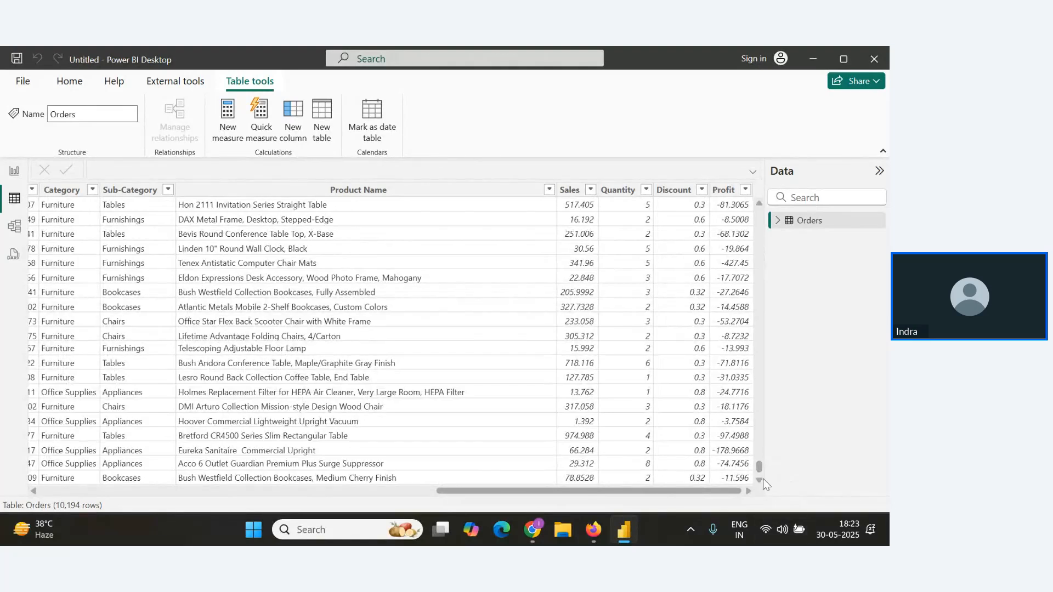
left_click_drag(759, 466, 759, 211)
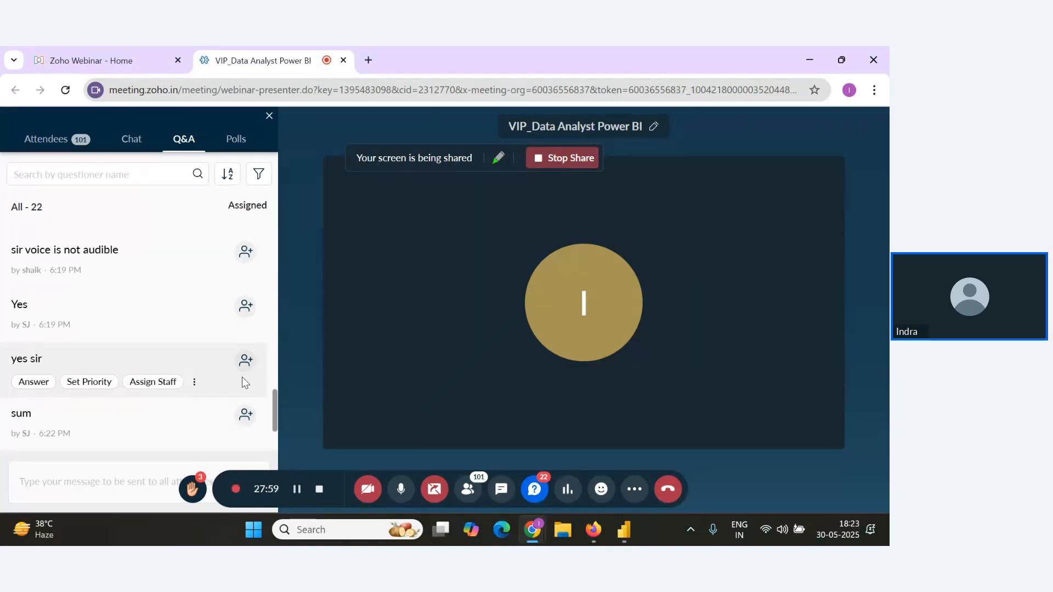
Read the latest Q&A questions and return to the top of the Orders table.
scroll(222, 423, "down", 2)
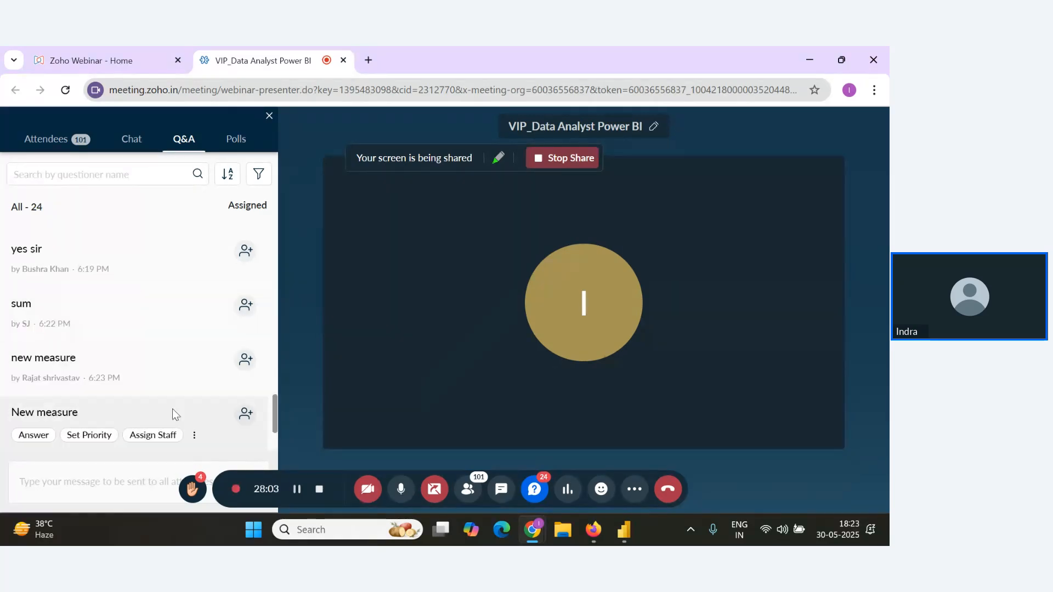
scroll(172, 409, "down", 2)
key("alt+Tab")
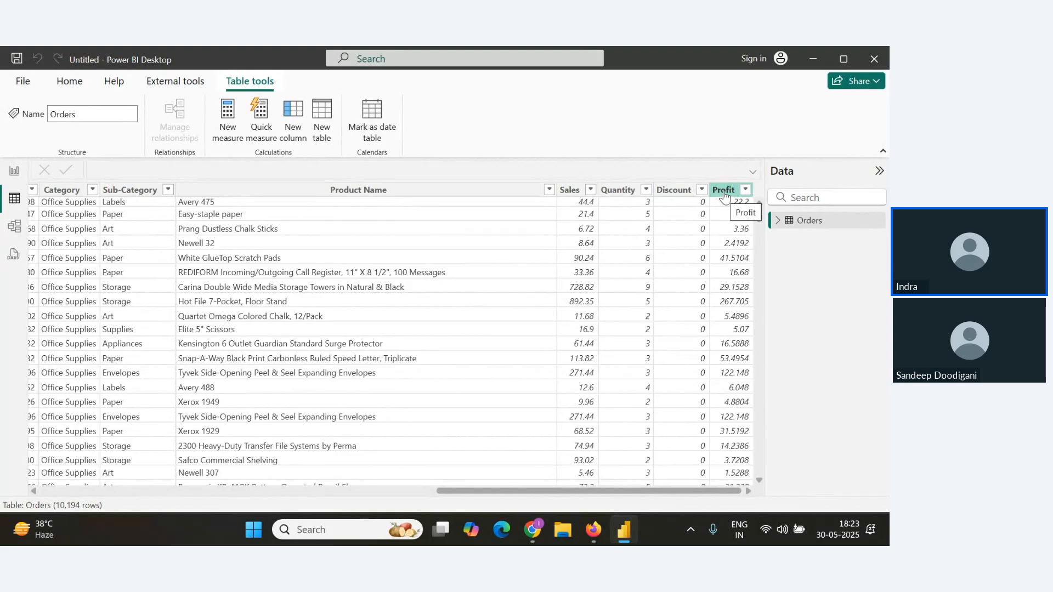
mouse_move(759, 211)
left_mouse_down()
mouse_move(763, 387)
mouse_move(764, 228)
left_mouse_up()
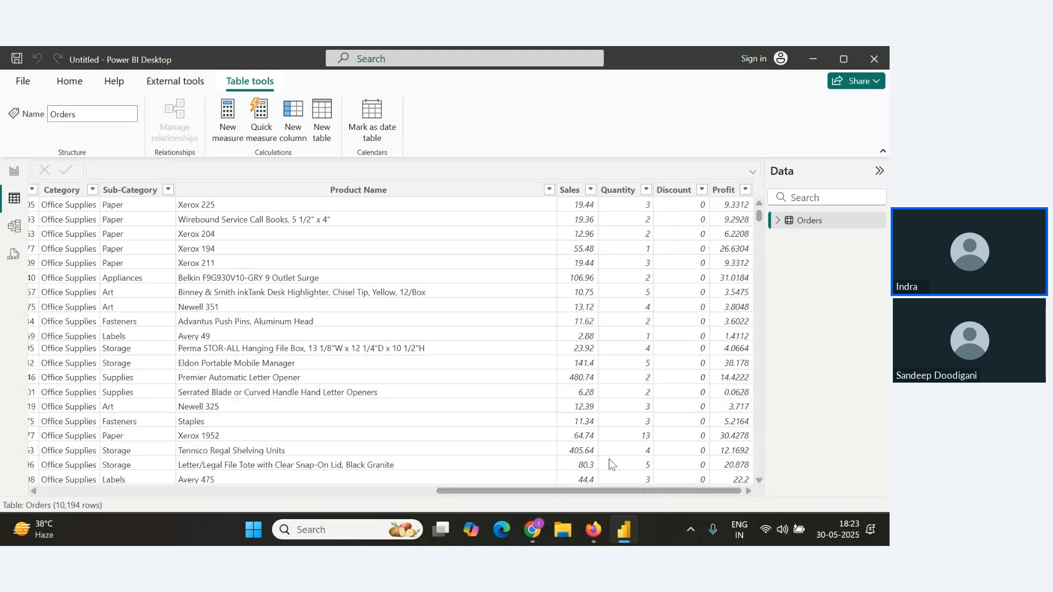
key("alt+Tab")
scroll(252, 428, "down", 4)
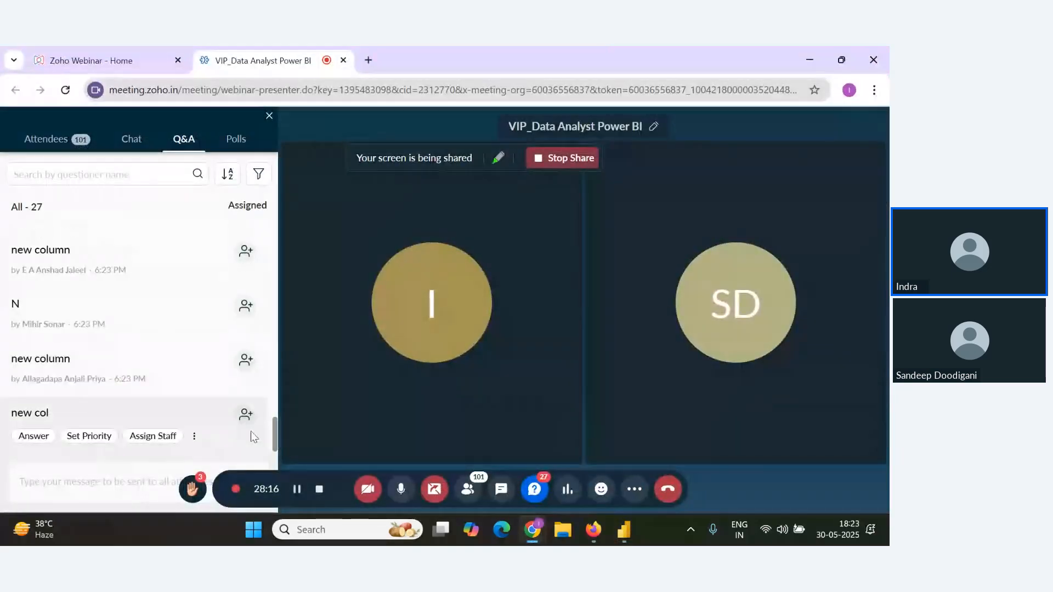
key("alt+Tab")
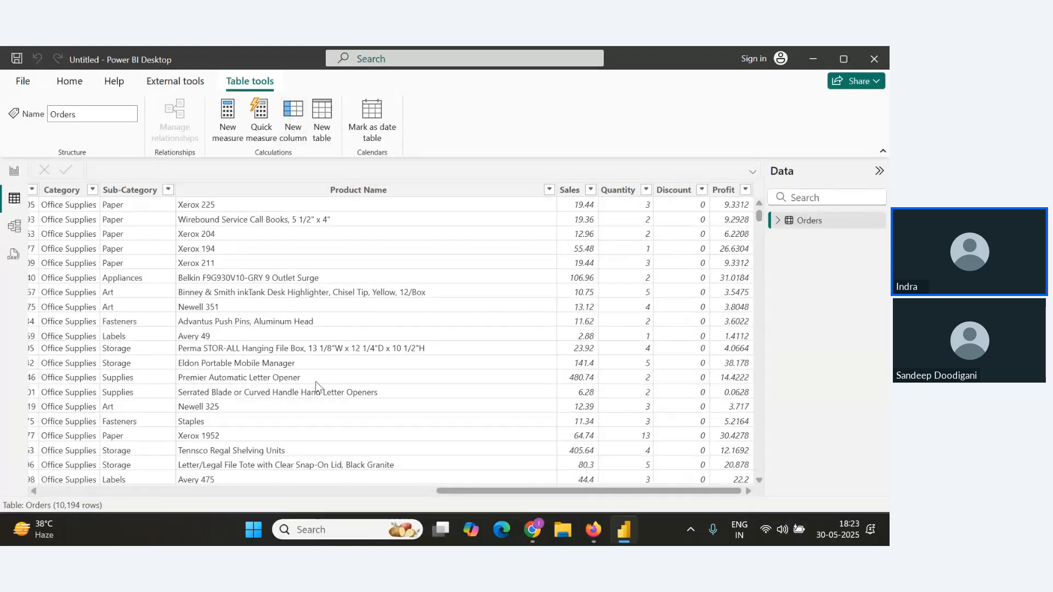
Create a new calculated column with the formula Abs_Profit=ABS(Orders[Profit]).
left_click(292, 117)
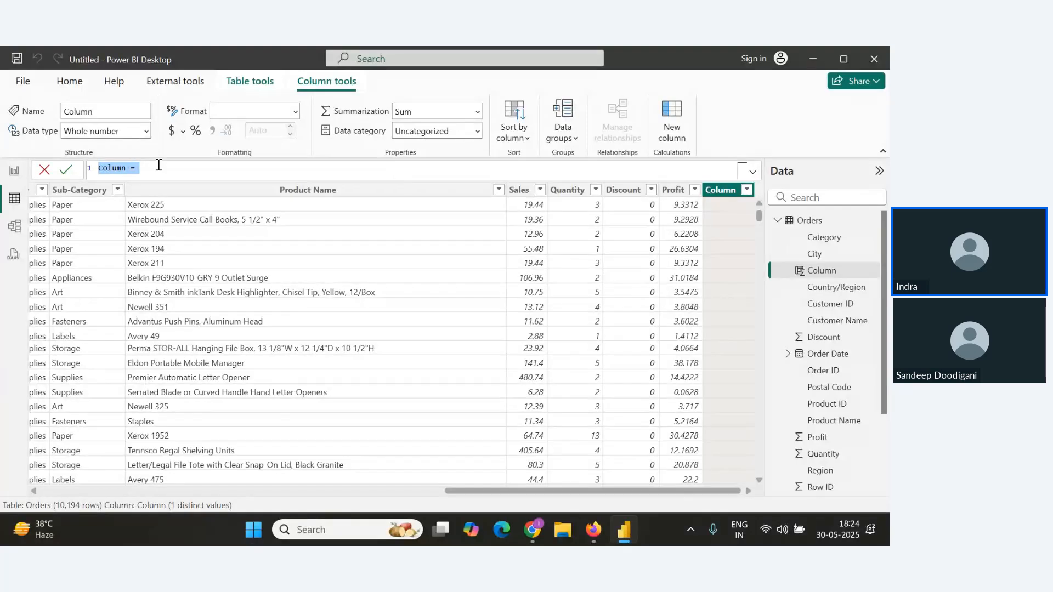
type("Abs_")
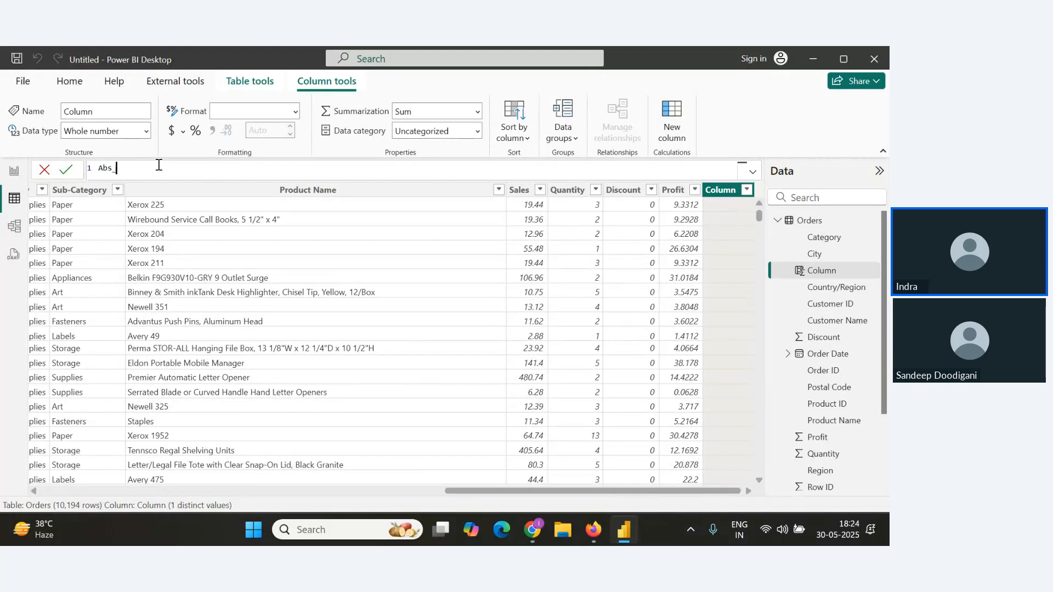
type("Profit")
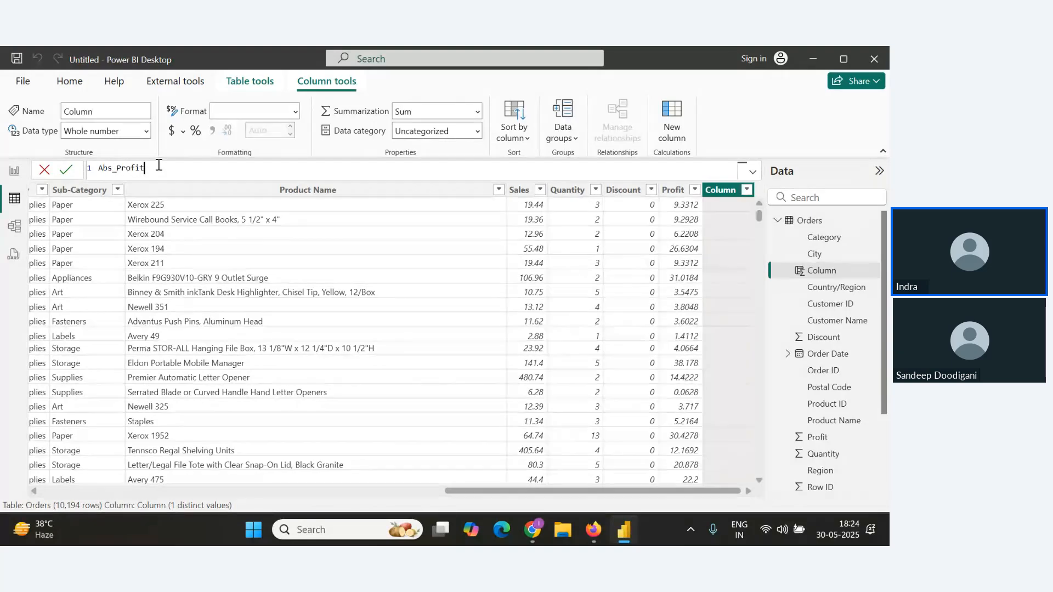
type("=AB")
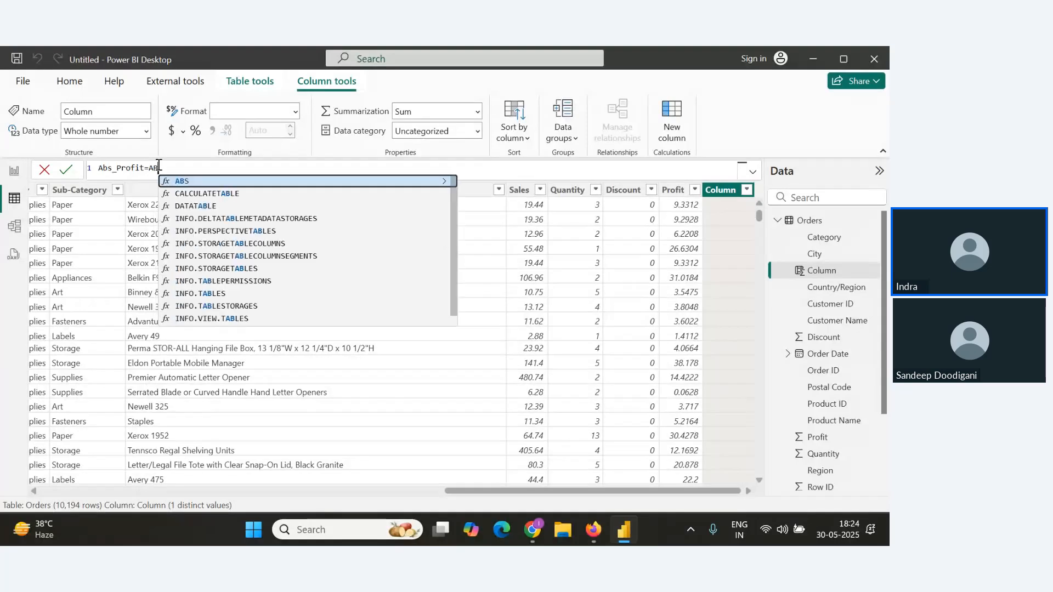
type("S")
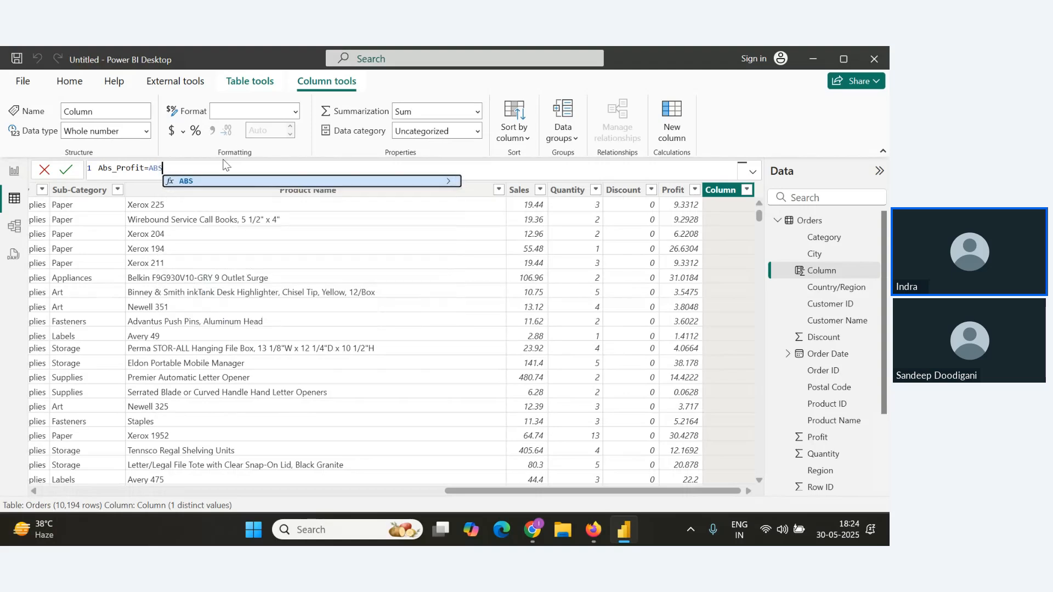
type("(")
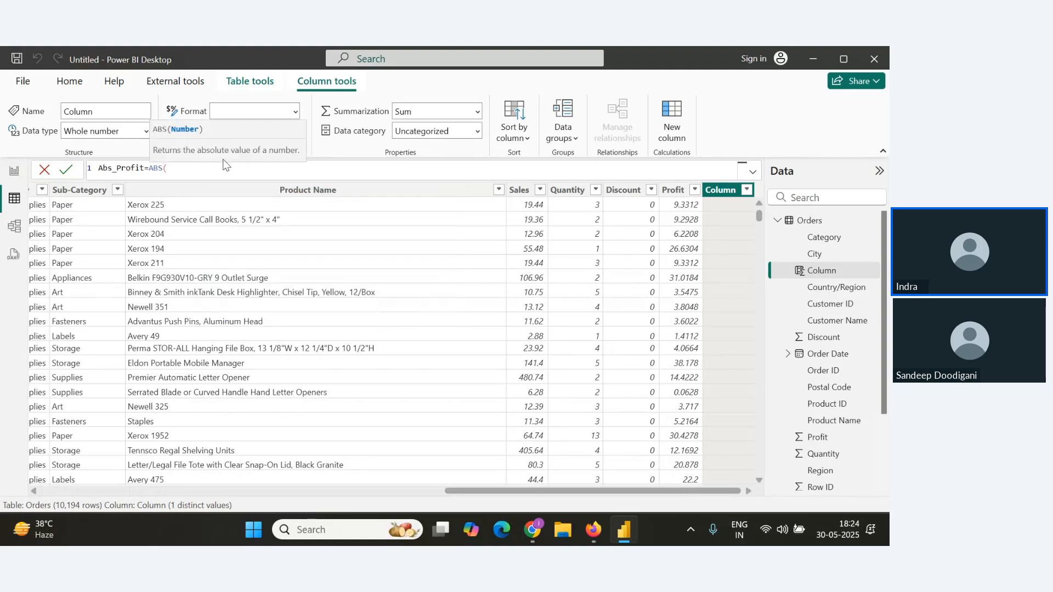
left_click(170, 169)
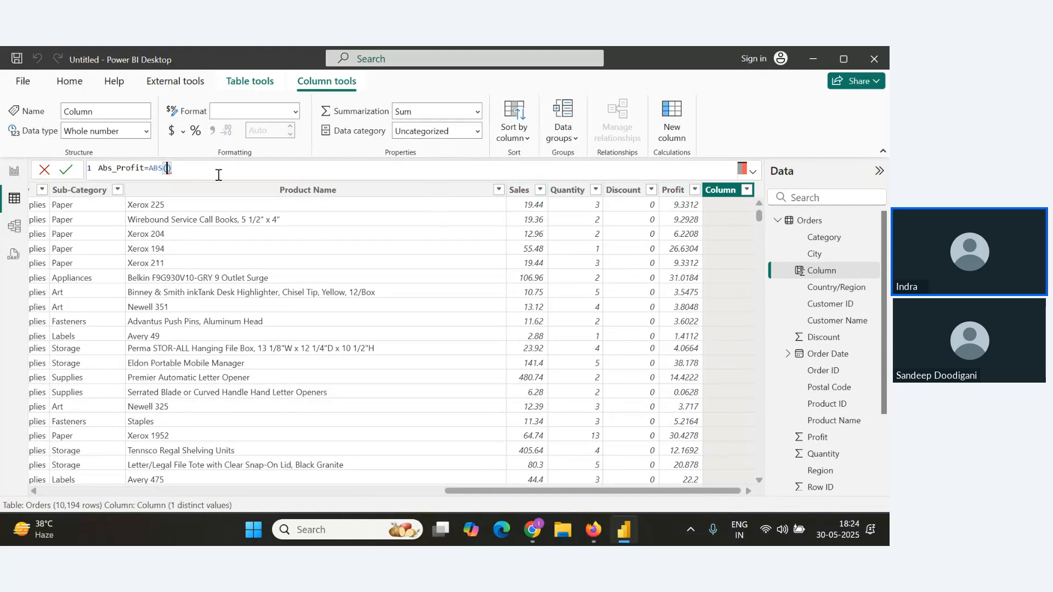
type("Prod")
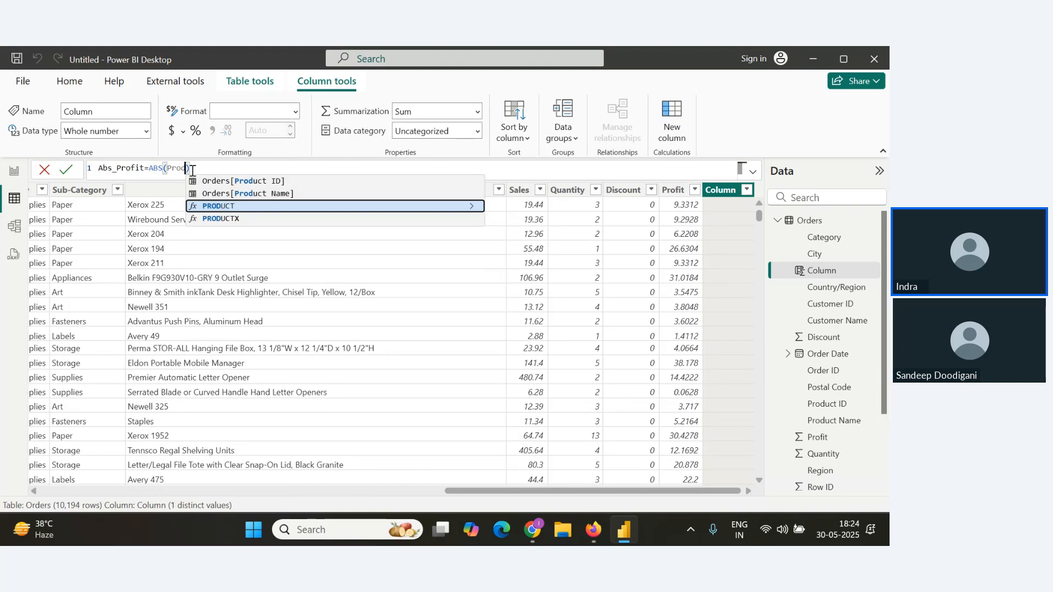
key("BackSpace")
type("fi)")
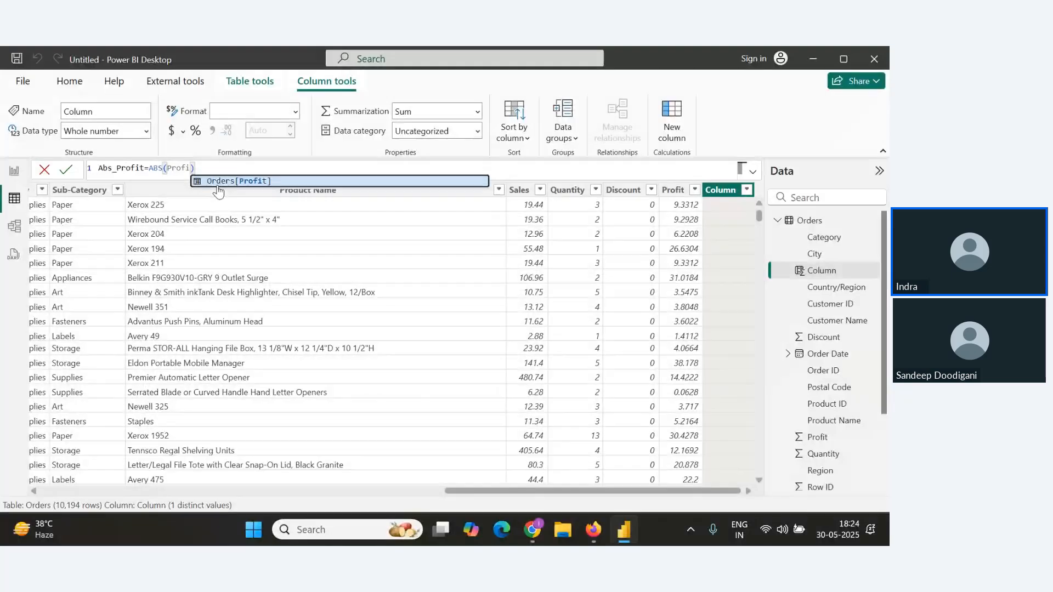
left_click(255, 184)
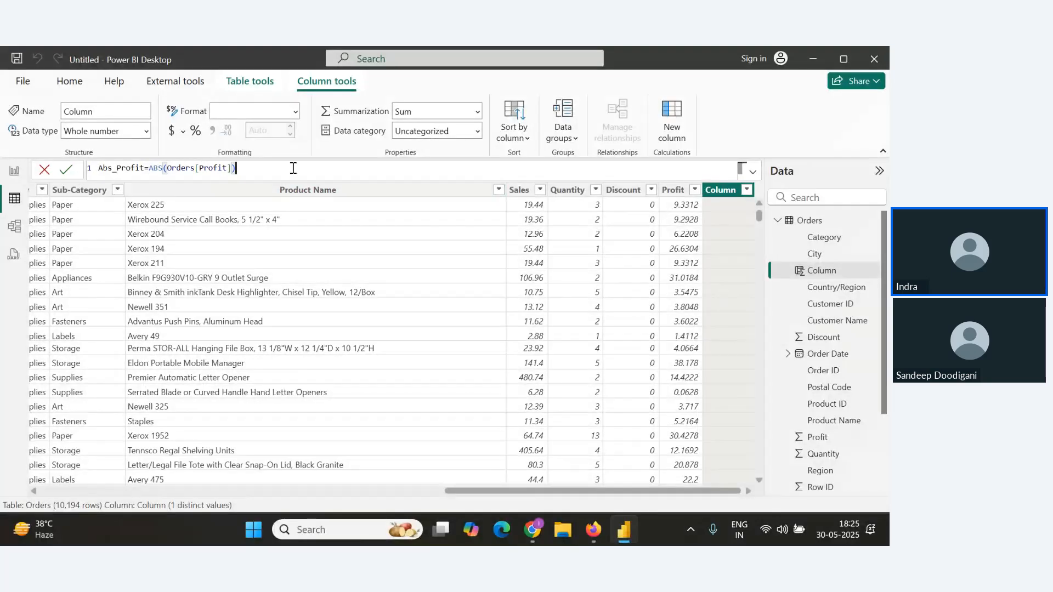
Retype the column name as Abs_Profit and commit the calculated column Abs_Profit = ABS(Orders[Profit]).
left_click_drag(237, 168, 99, 170)
key("End")
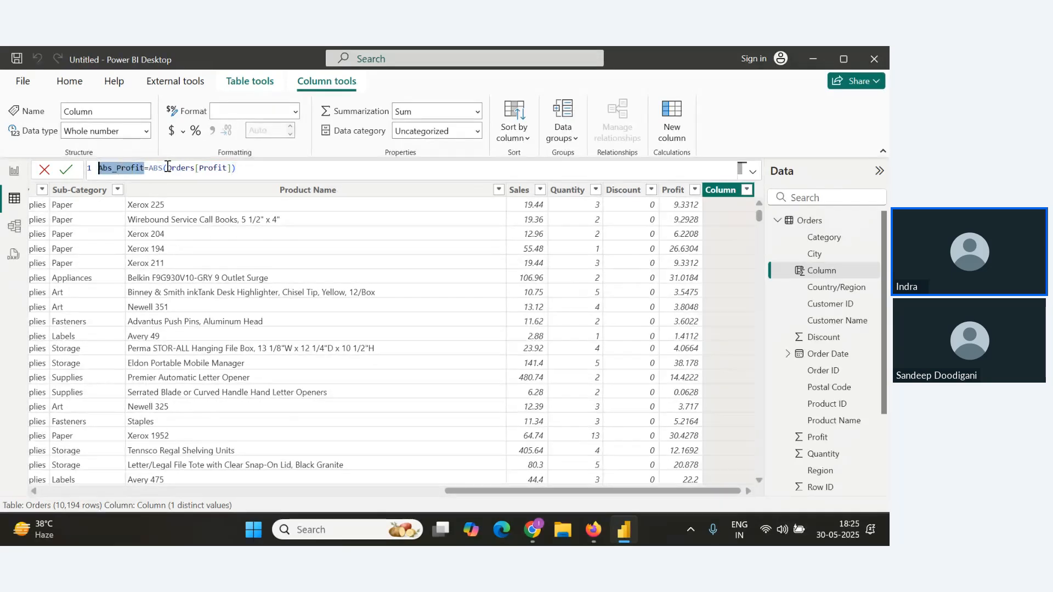
type("Final")
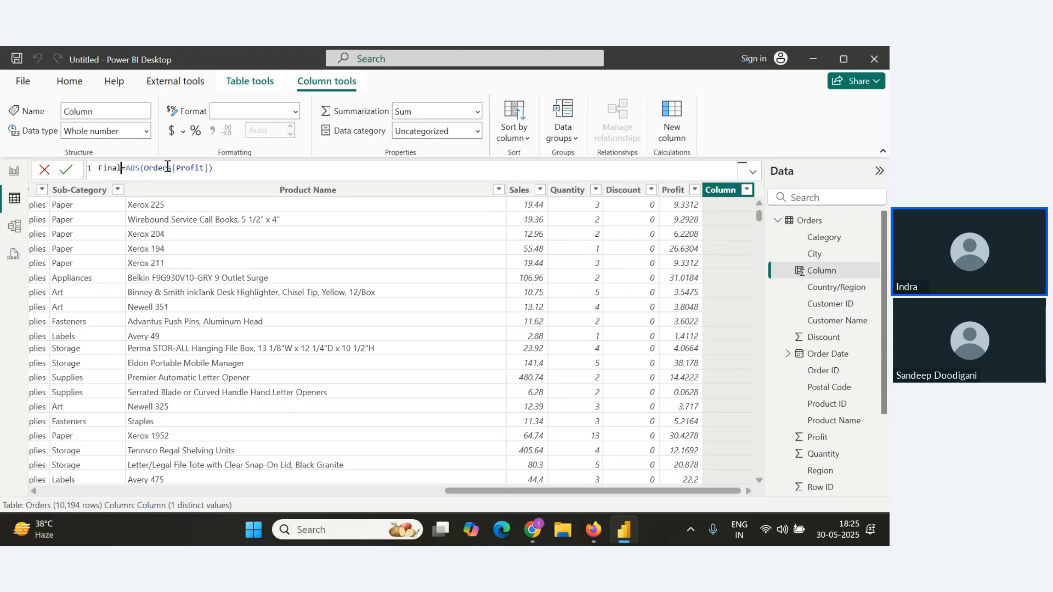
key("BackSpace")
key("BackSpace")
key("BackSpace")
key("BackSpace")
key("BackSpace")
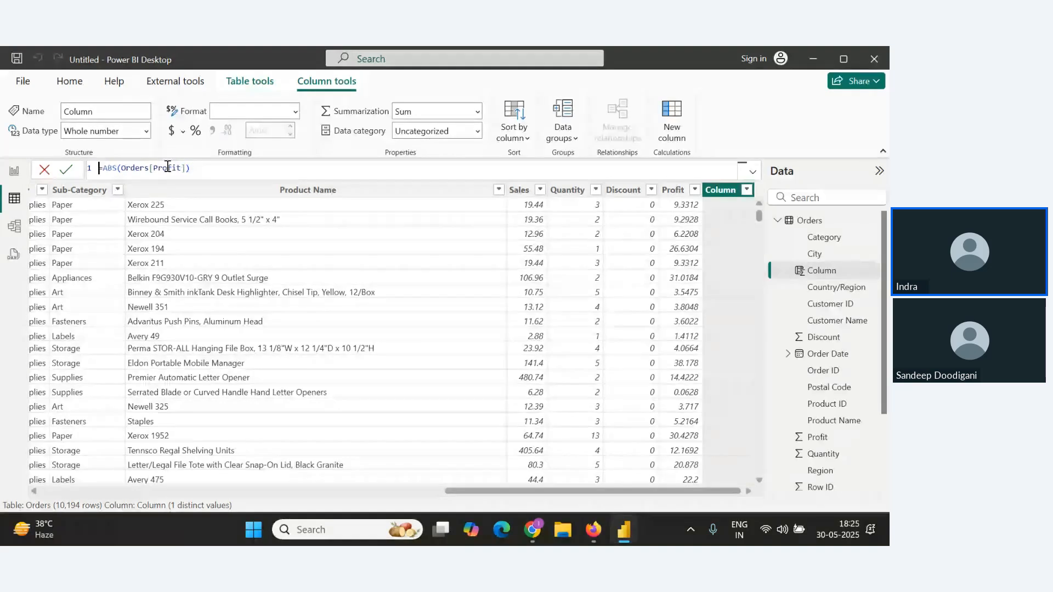
type("Abs_P")
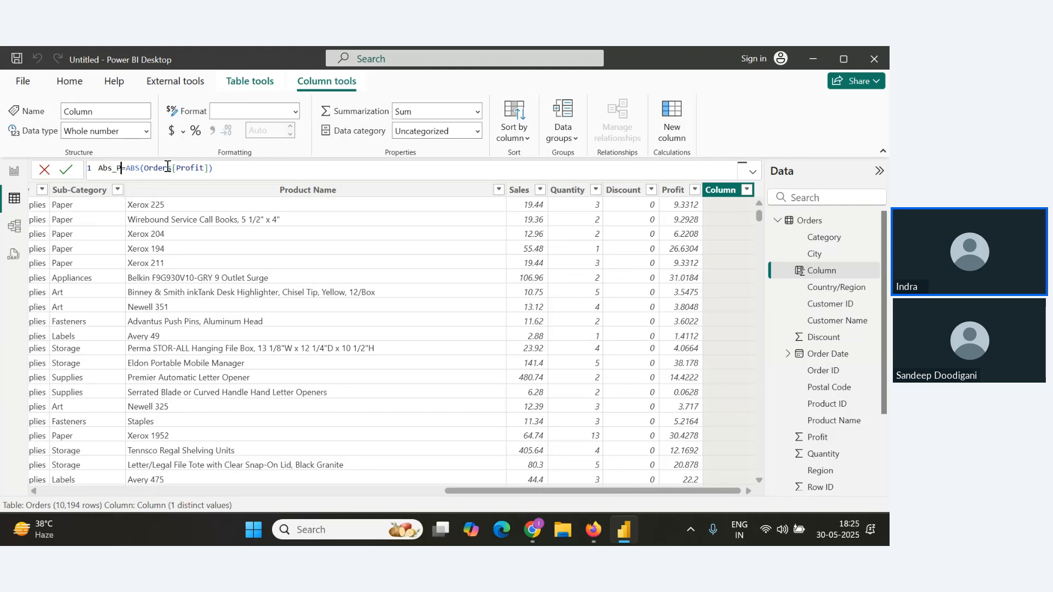
type("rofit")
left_click(62, 173)
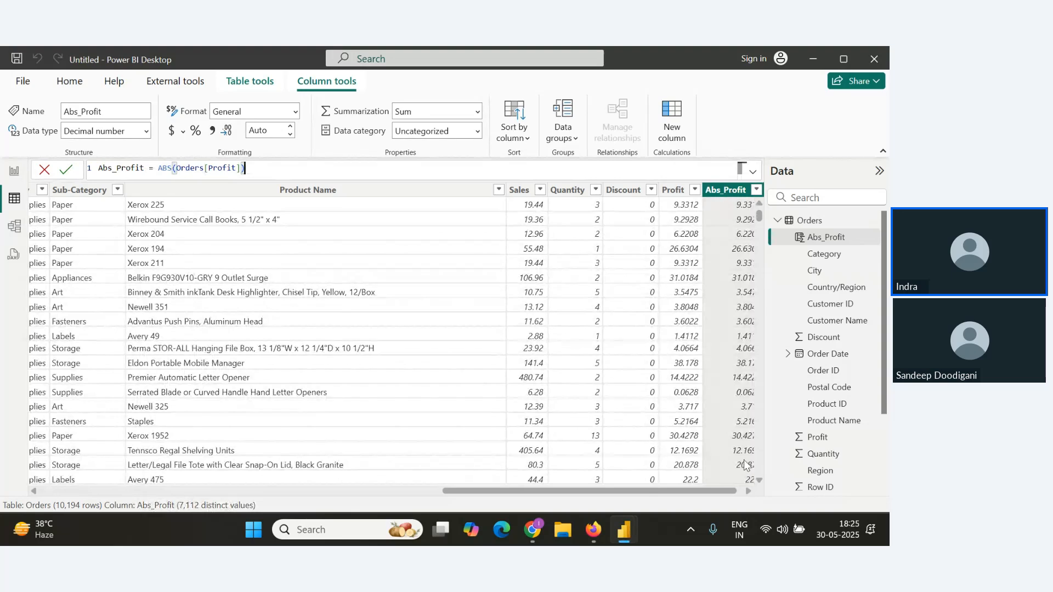
Scroll through the table to compare the new Abs_Profit values with the negative Profit values.
left_click_drag(720, 491, 752, 494)
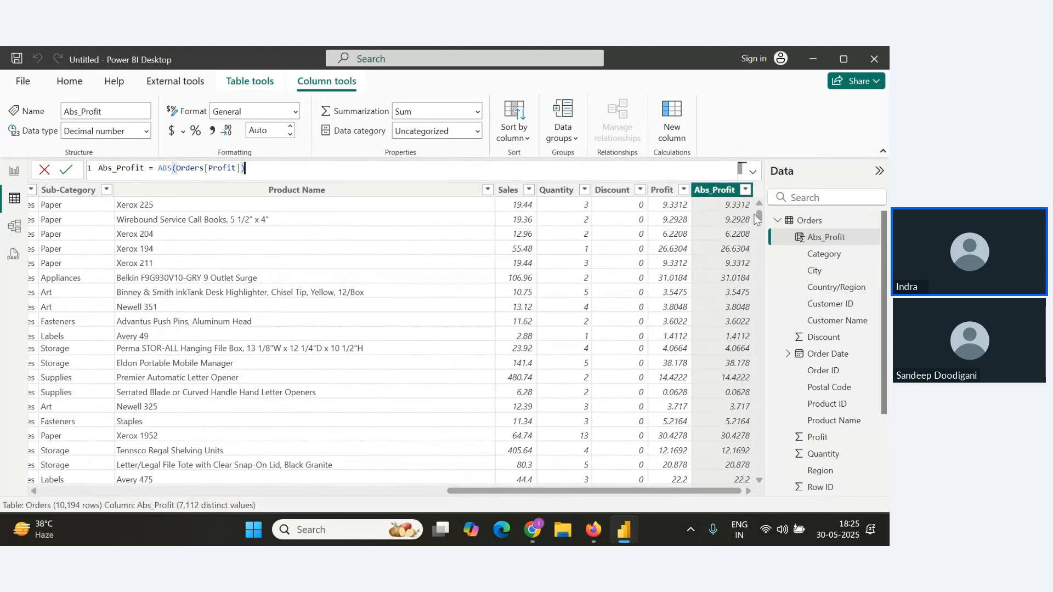
left_click_drag(759, 220, 771, 485)
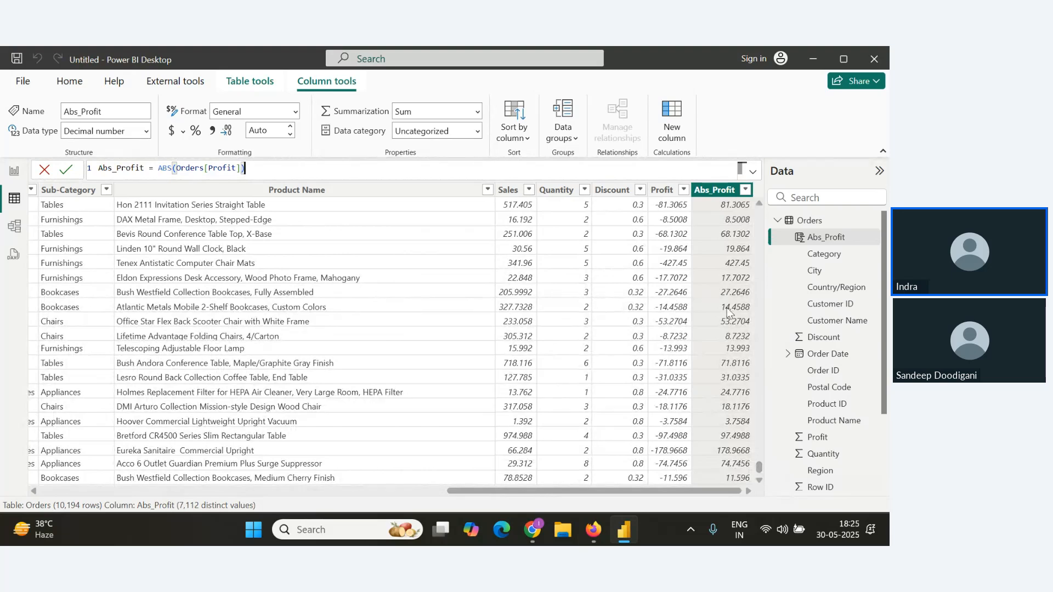
key("alt+Tab")
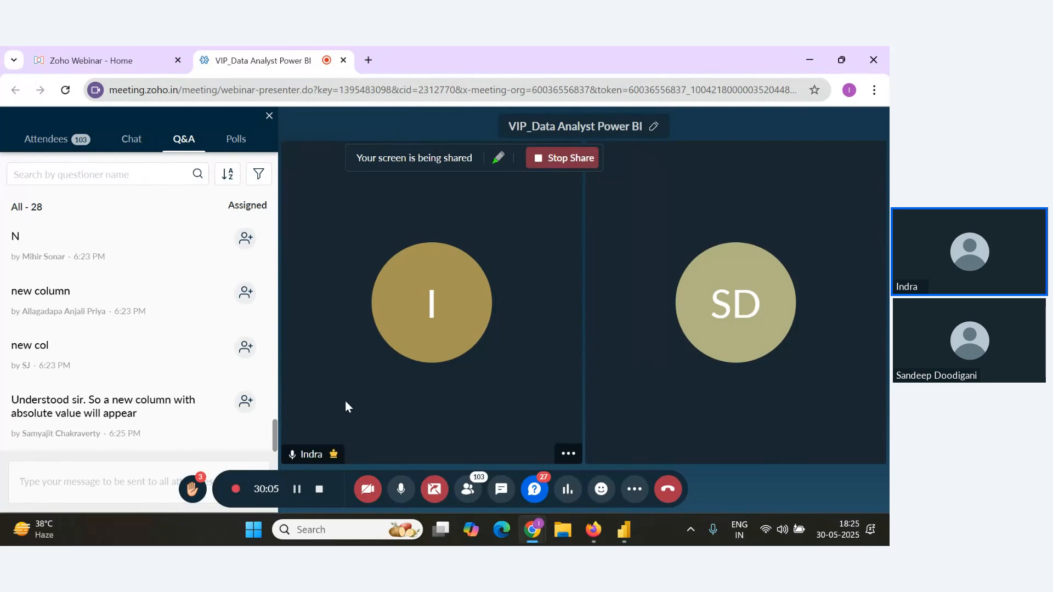
key("alt+Tab")
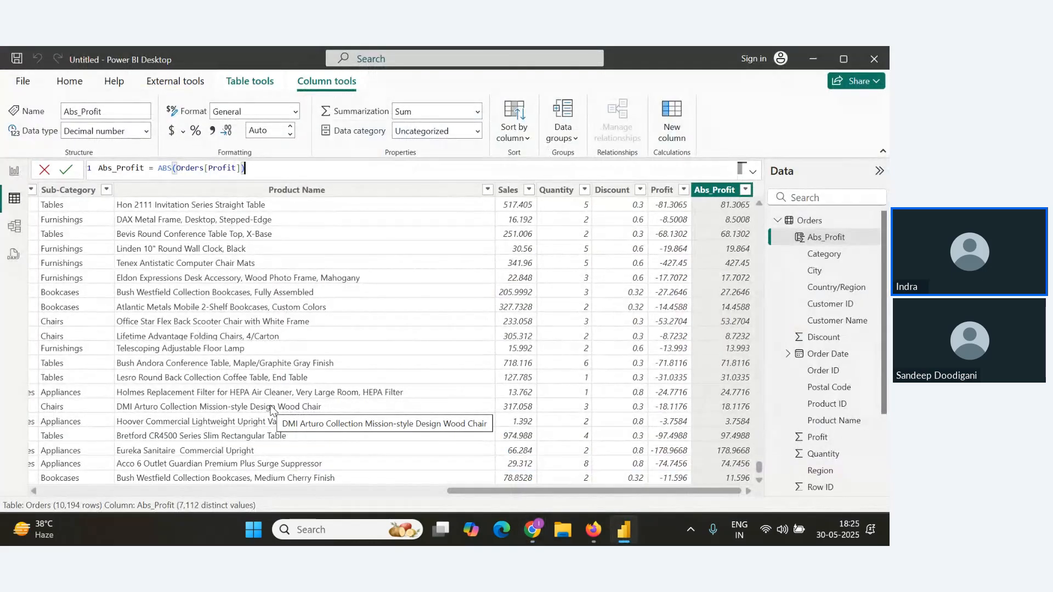
Copy the Abs_Profit formula into the Notes document below the ABS() heading.
left_click_drag(258, 171, 90, 168)
key("ctrl+c")
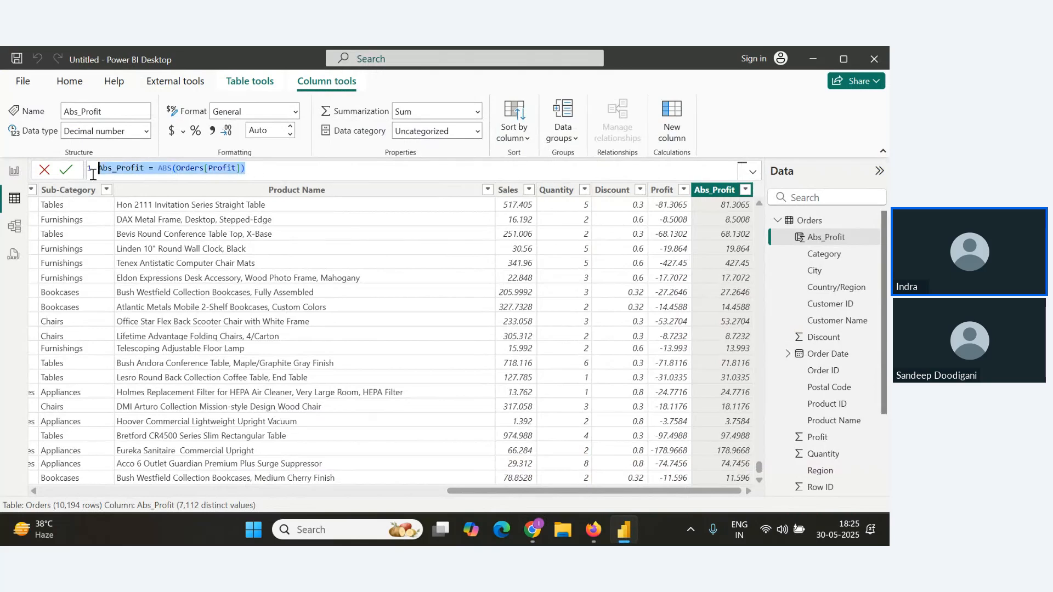
key("alt+Tab")
key("alt+Tab")
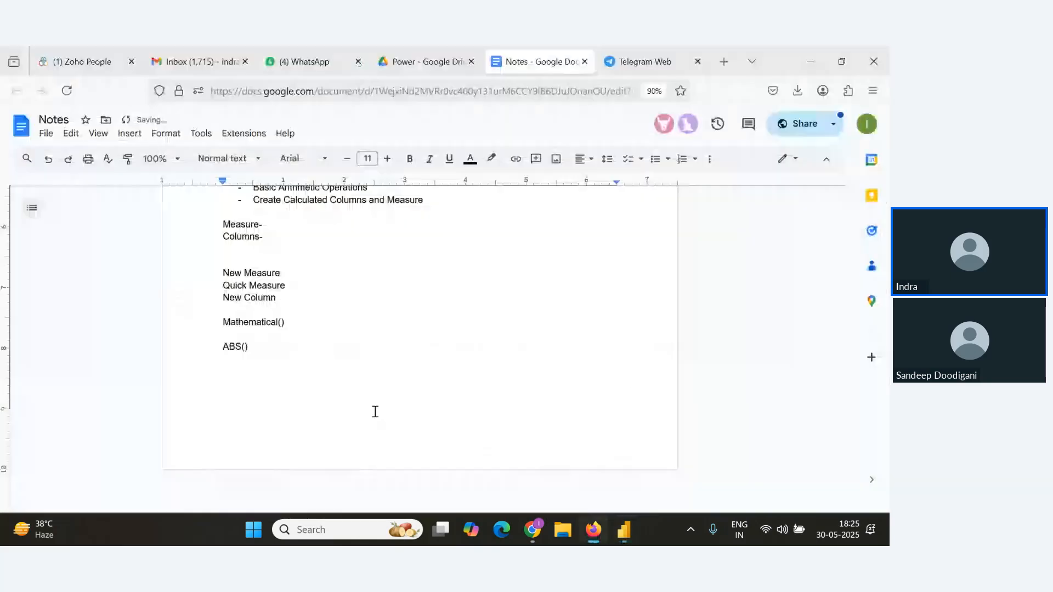
key("Return")
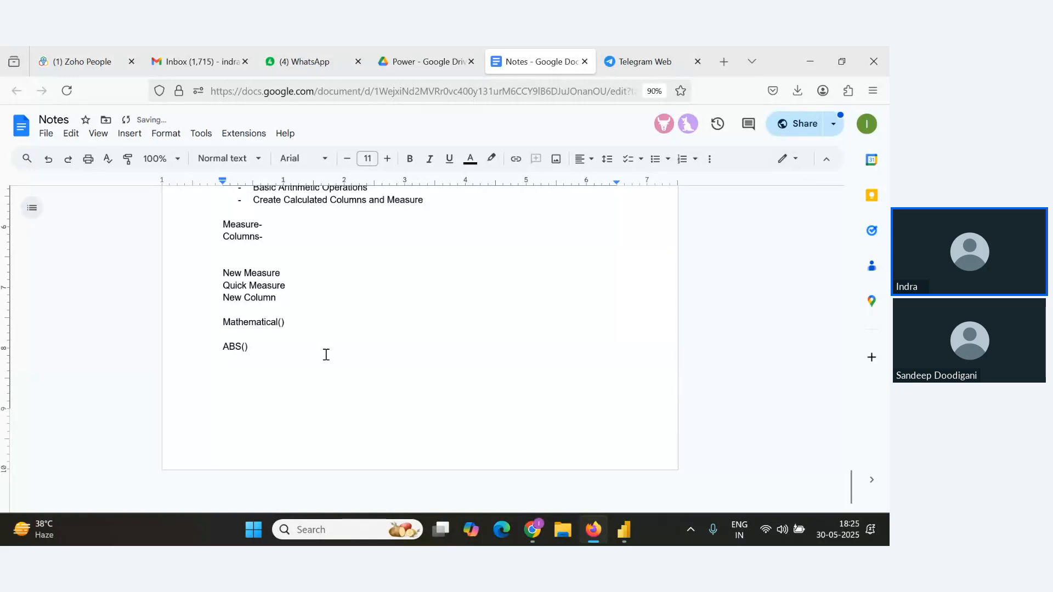
key("ctrl+v")
left_click(397, 357)
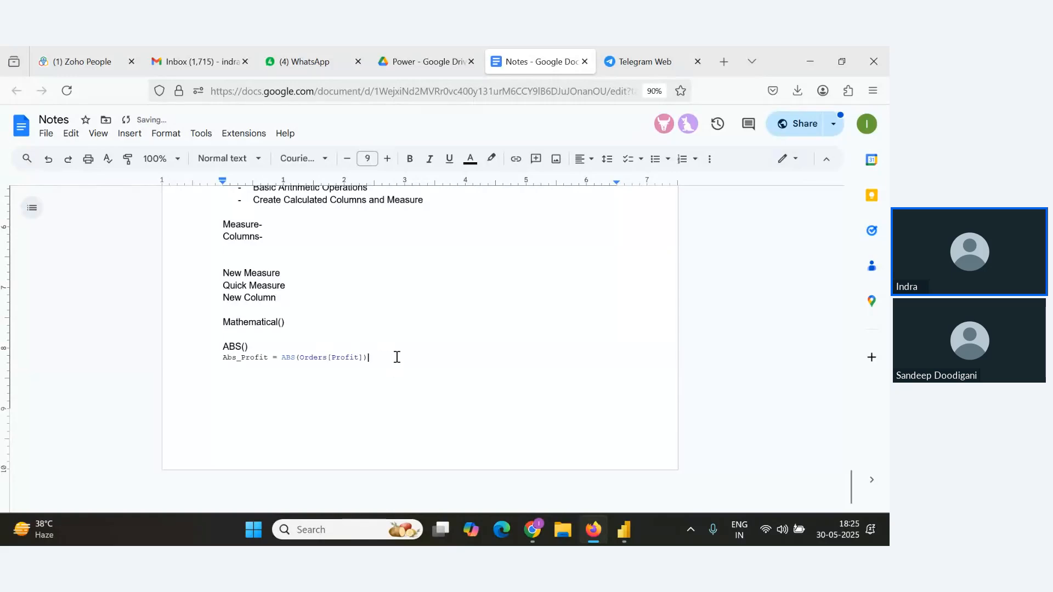
Add a new Ceiling() heading a few lines further down in the notes.
key("Return")
key("Return")
type("Ce")
key("BackSpace")
key("BackSpace")
key("Return")
key("Return")
type("Ce")
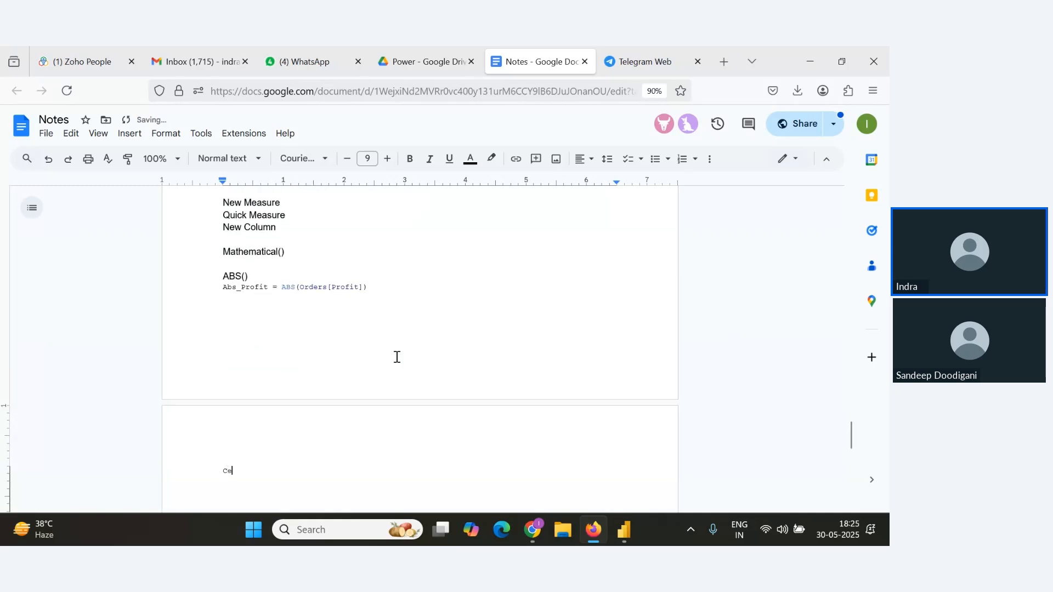
type("iling()")
key("Return")
Format the Ceiling() heading as bold Arial.
left_click_drag(282, 481, 197, 470)
key("ctrl+b")
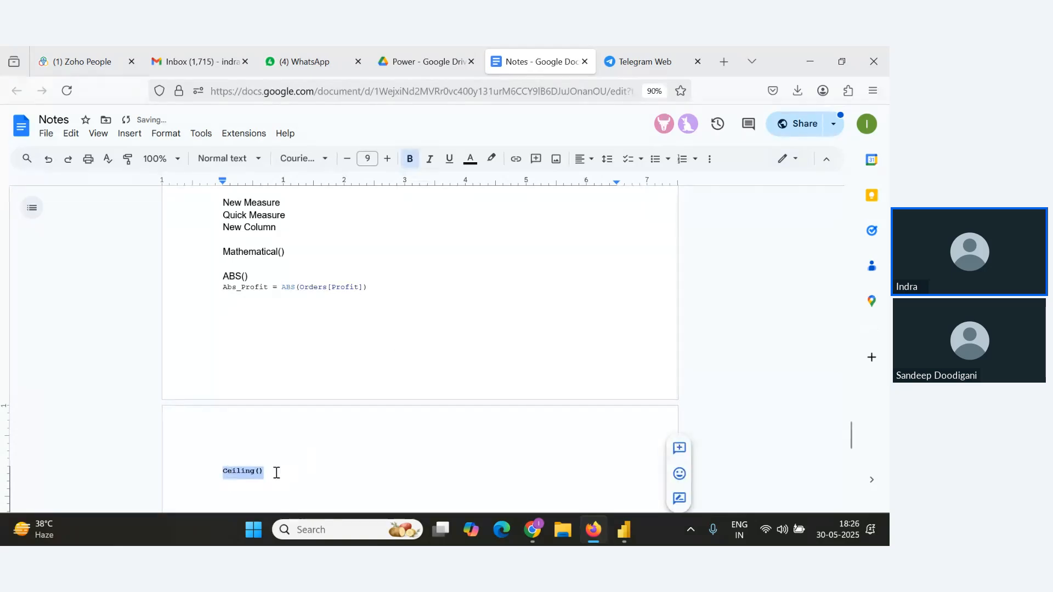
left_click(324, 164)
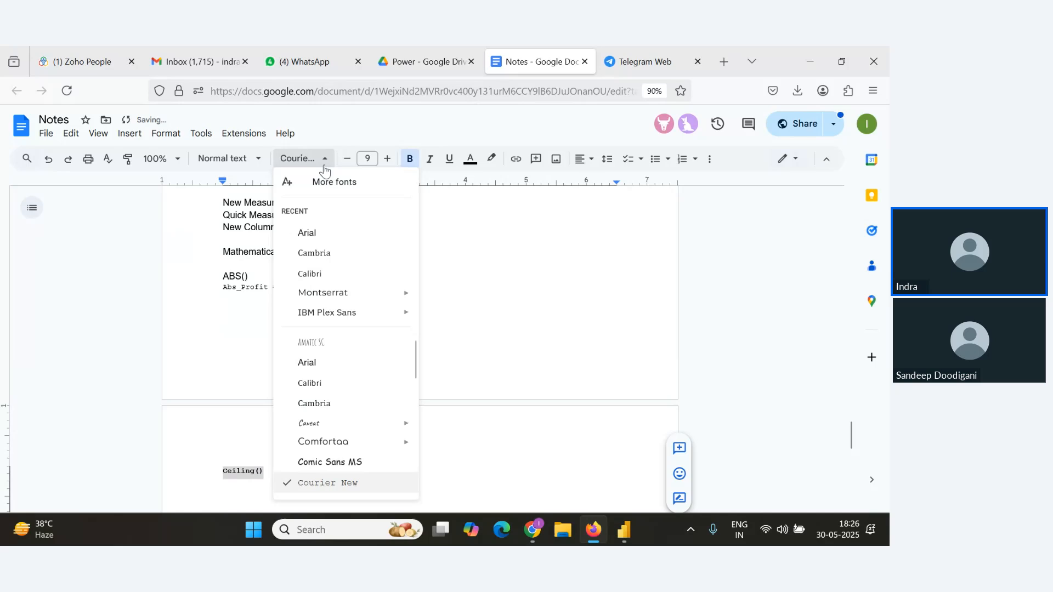
left_click(324, 234)
left_click(313, 472)
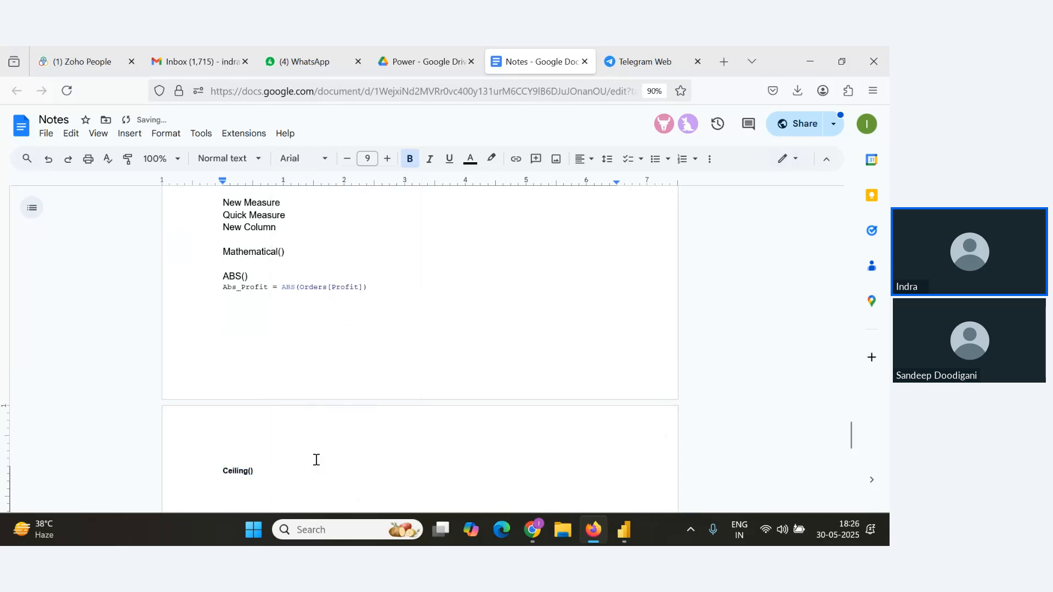
Check the webinar's Q&A list for new questions.
key("alt+Tab")
key("alt+Tab")
key("Tab")
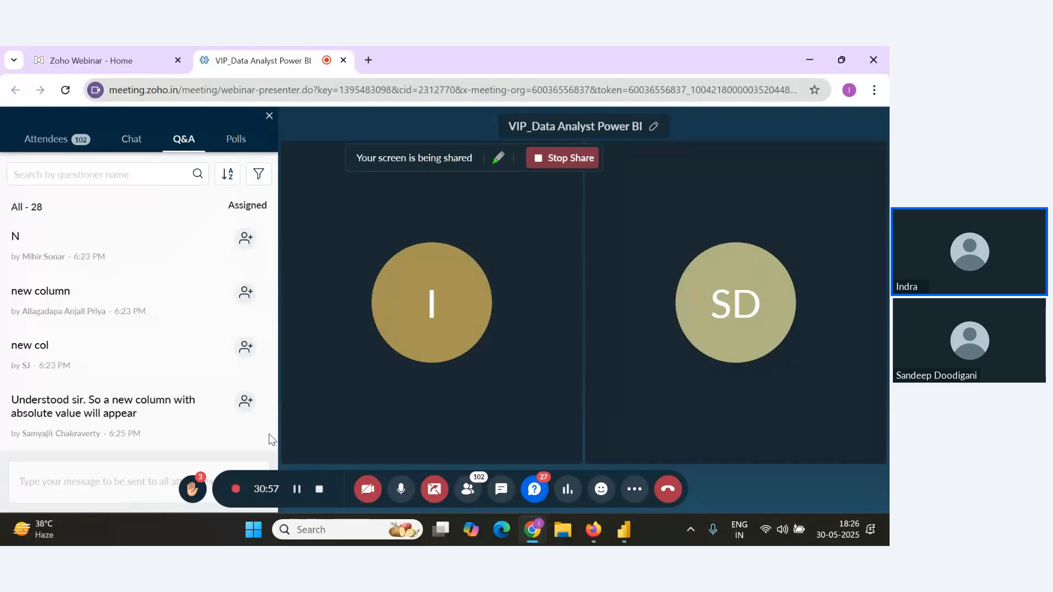
mouse_move(230, 419)
mouse_move(193, 329)
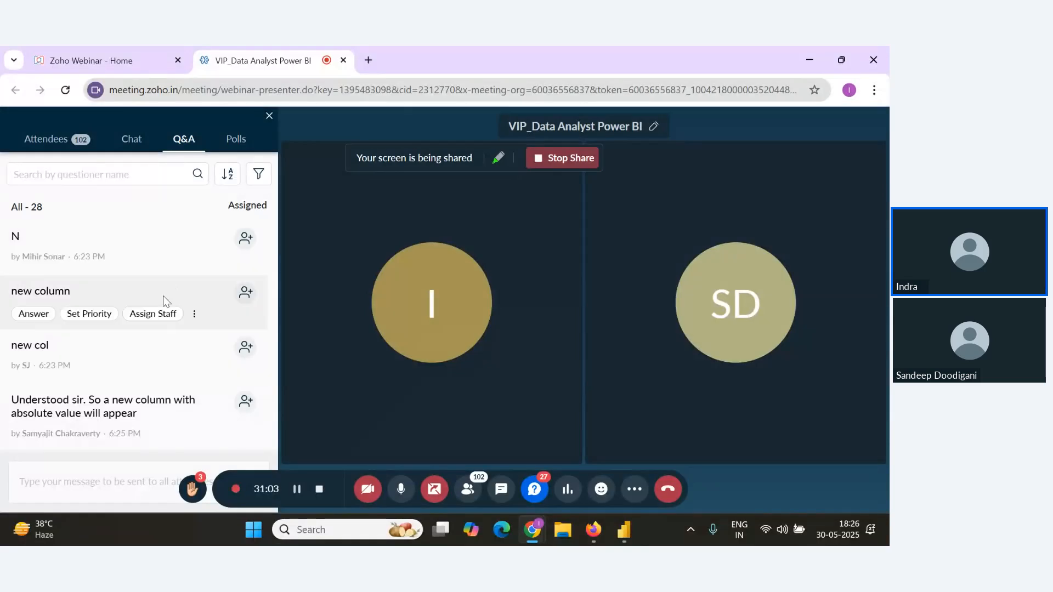
mouse_move(236, 400)
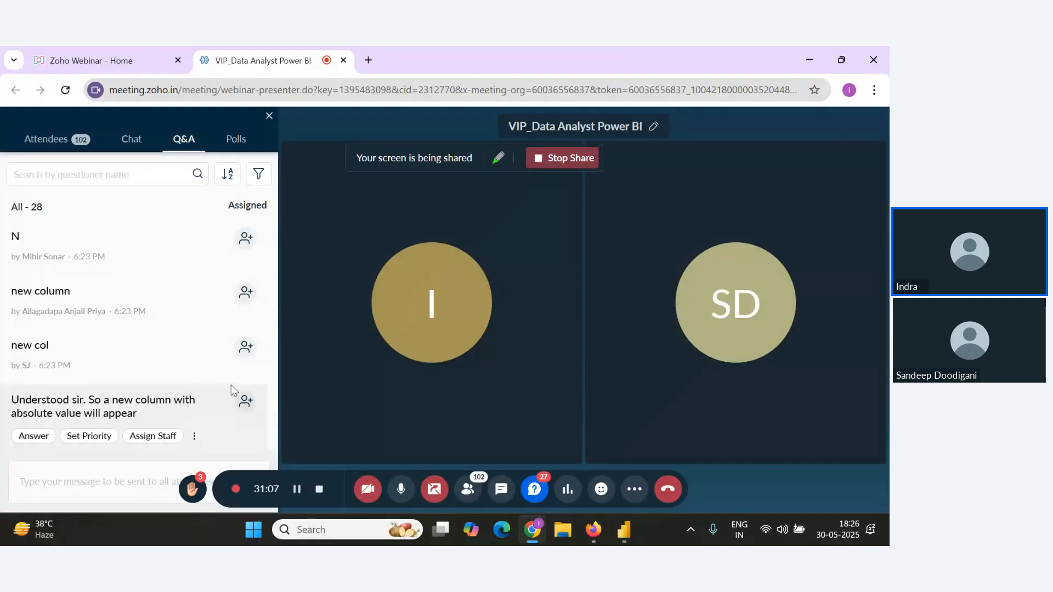
mouse_move(216, 382)
Create a new calculated column named Ceilin_Profit starting with the CEILING function.
key("alt+Tab")
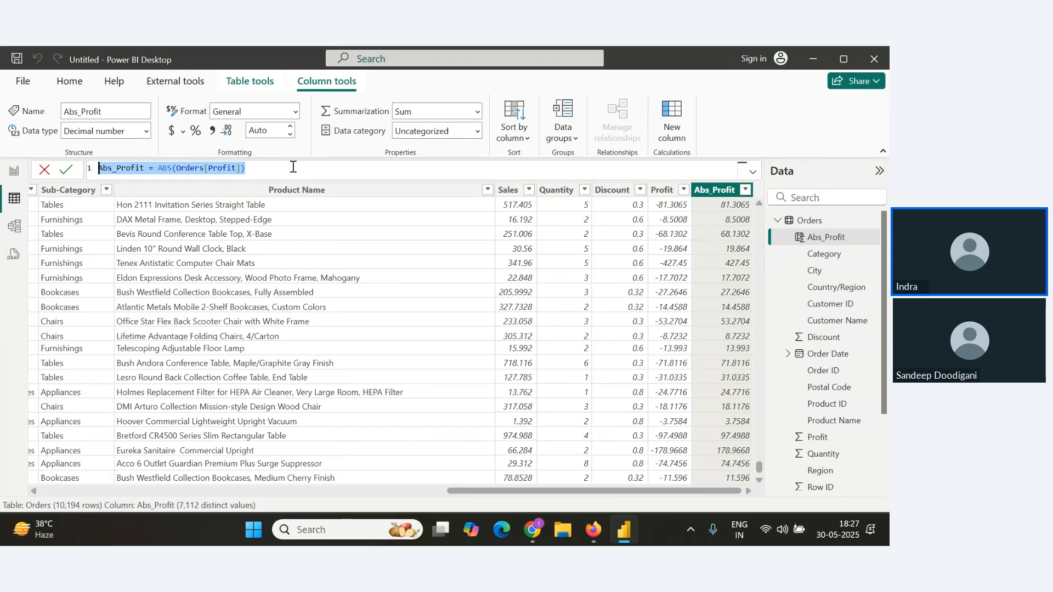
left_click_drag(245, 168, 148, 164)
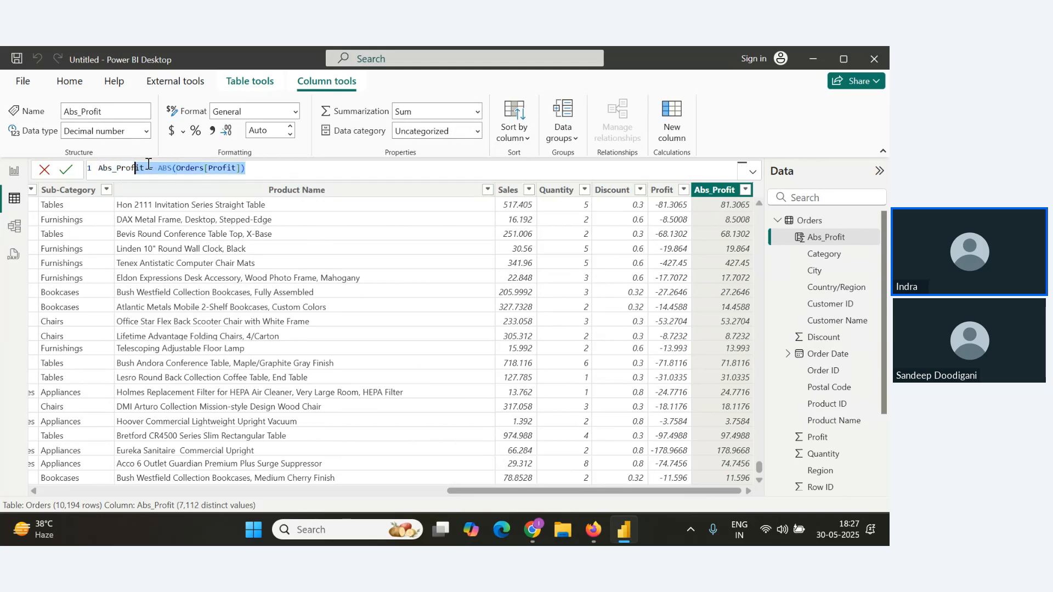
left_click(70, 82)
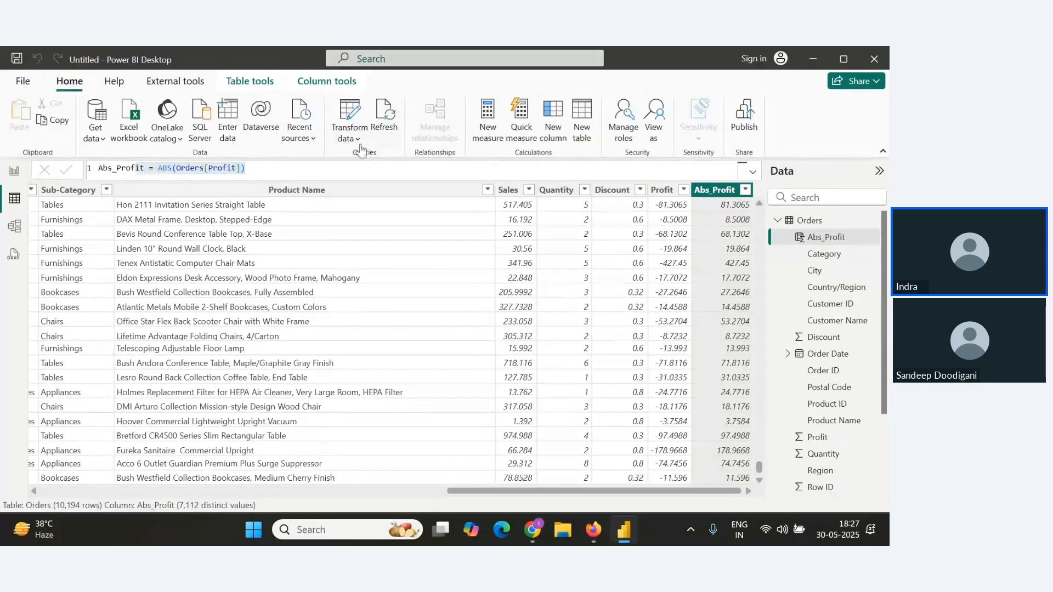
left_click(553, 117)
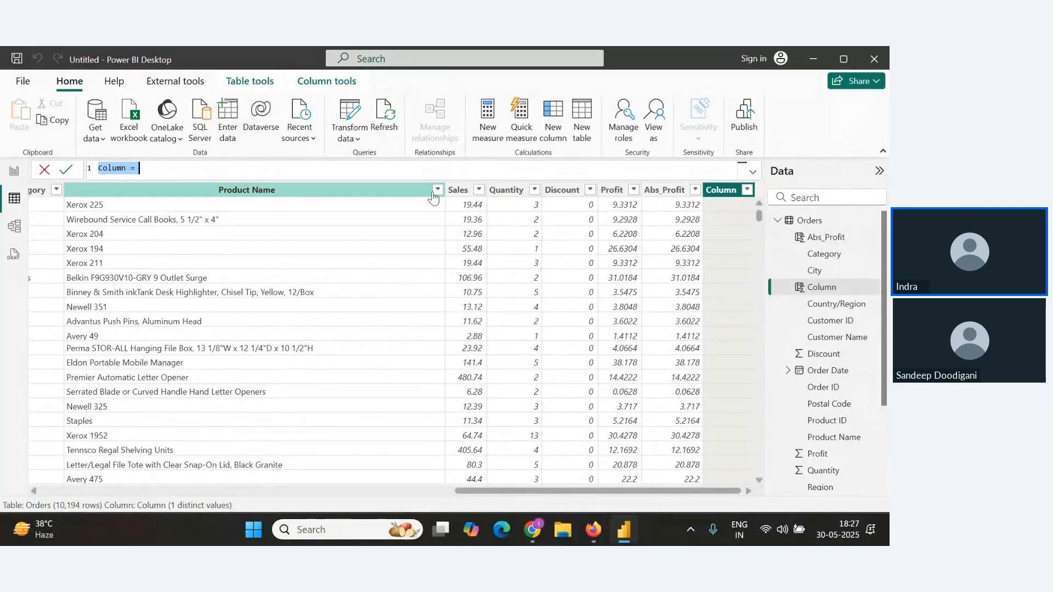
type("Ceilin_Profit")
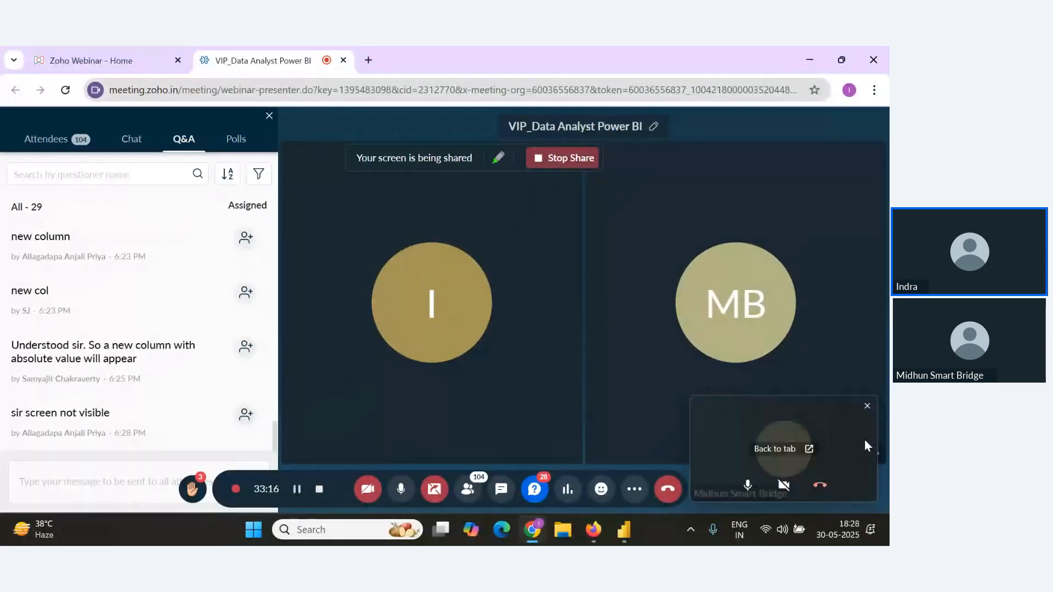
Close the floating call preview in the webinar, read the latest Q&A, and return to the formula.
left_click(866, 407)
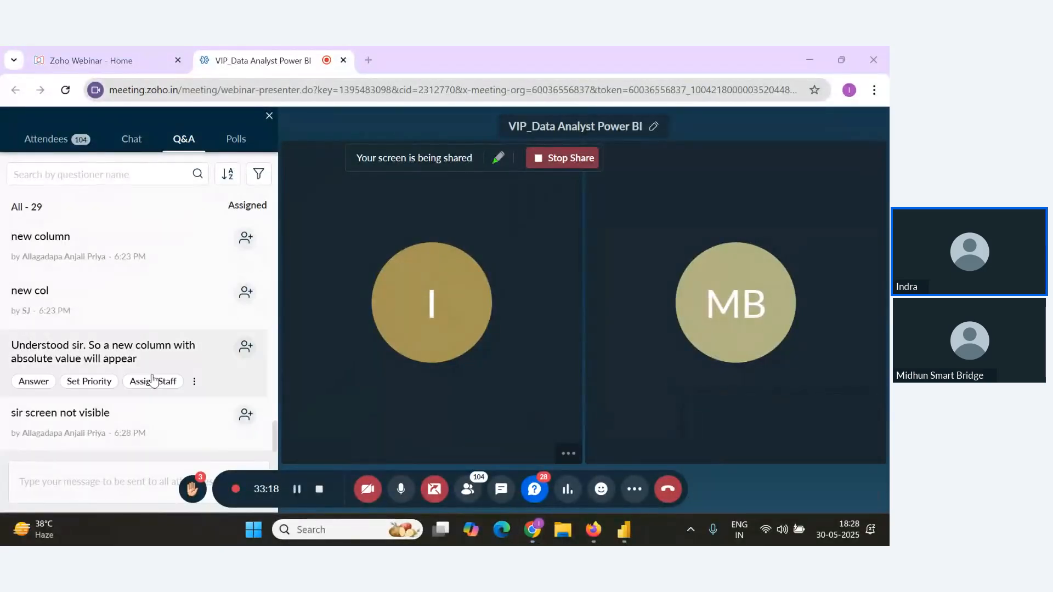
key("alt+Tab")
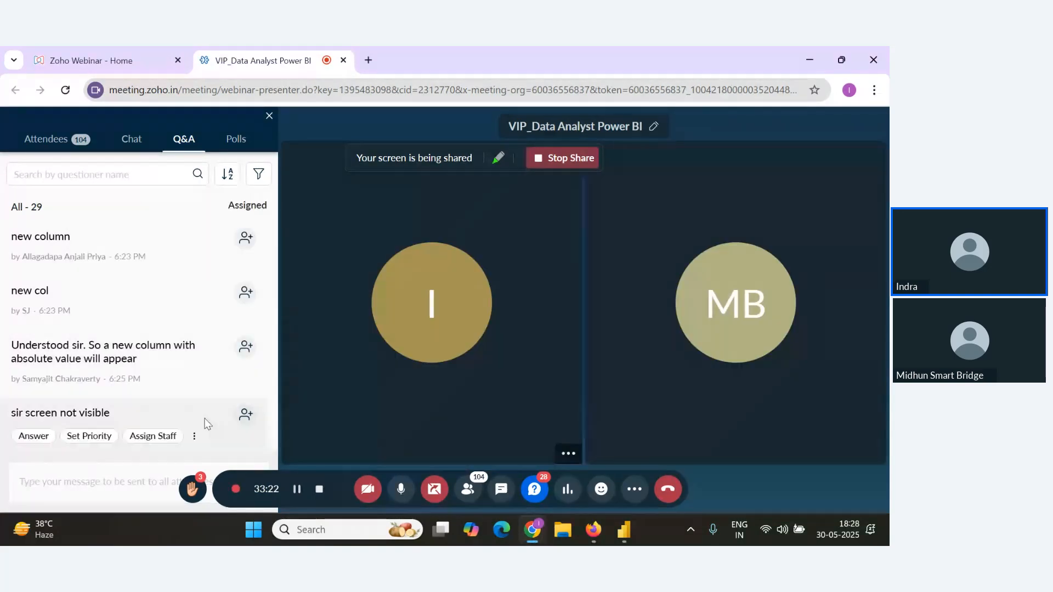
mouse_move(148, 336)
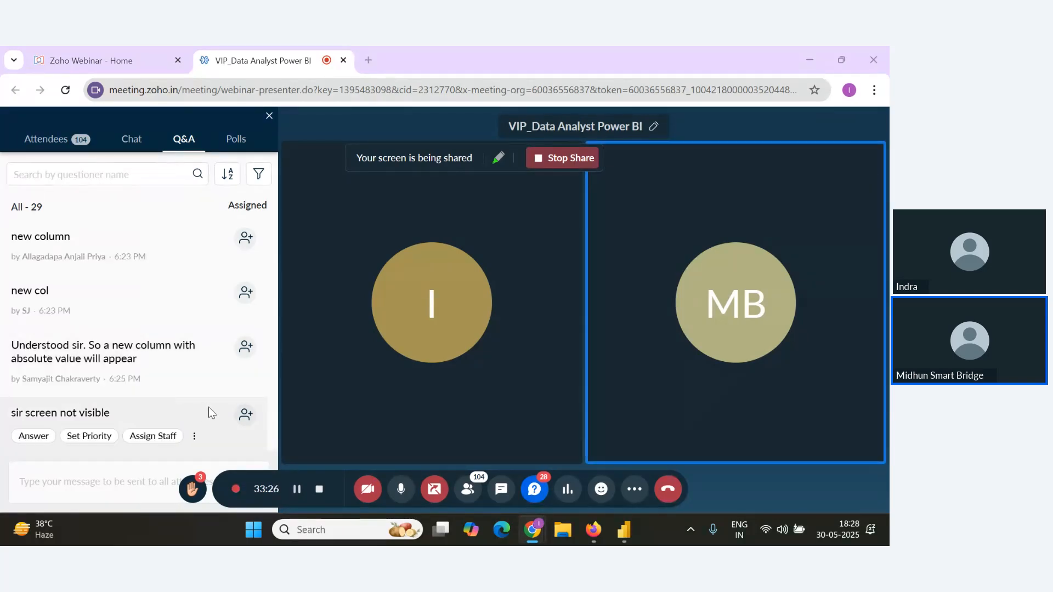
key("alt+Tab")
key("alt+Tab")
key("alt+Tab")
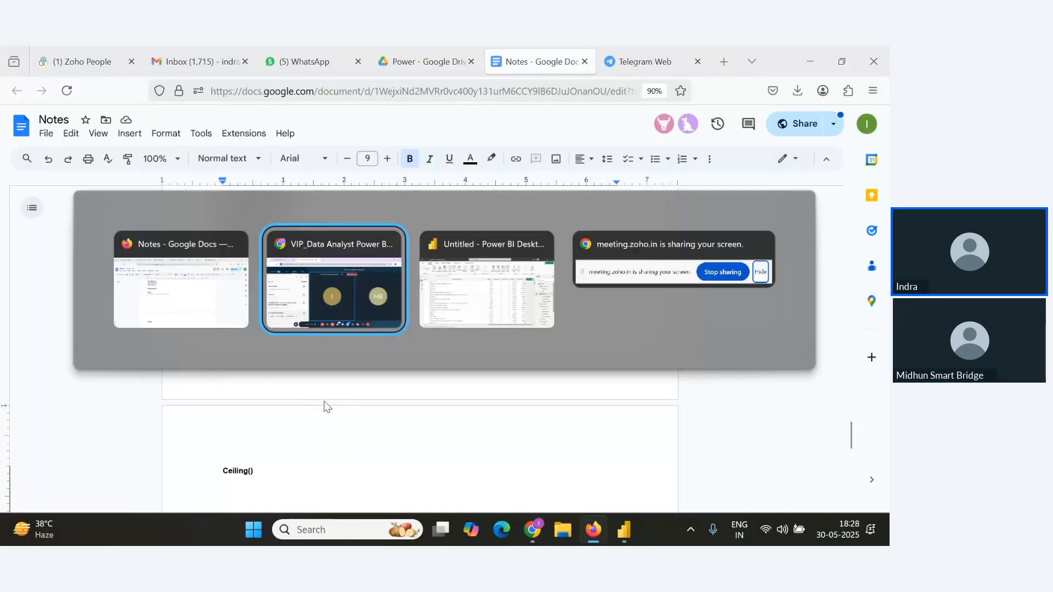
key("alt+Tab")
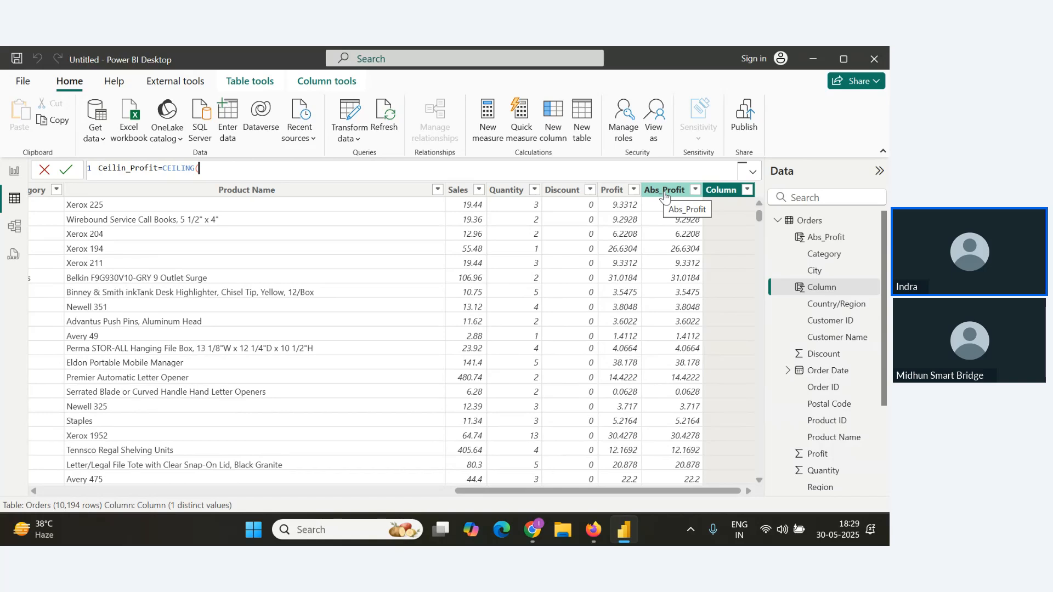
Complete the formula as Ceilin_Profit = CEILING(Orders[Abs_Profit],1) and commit the column.
type("ab")
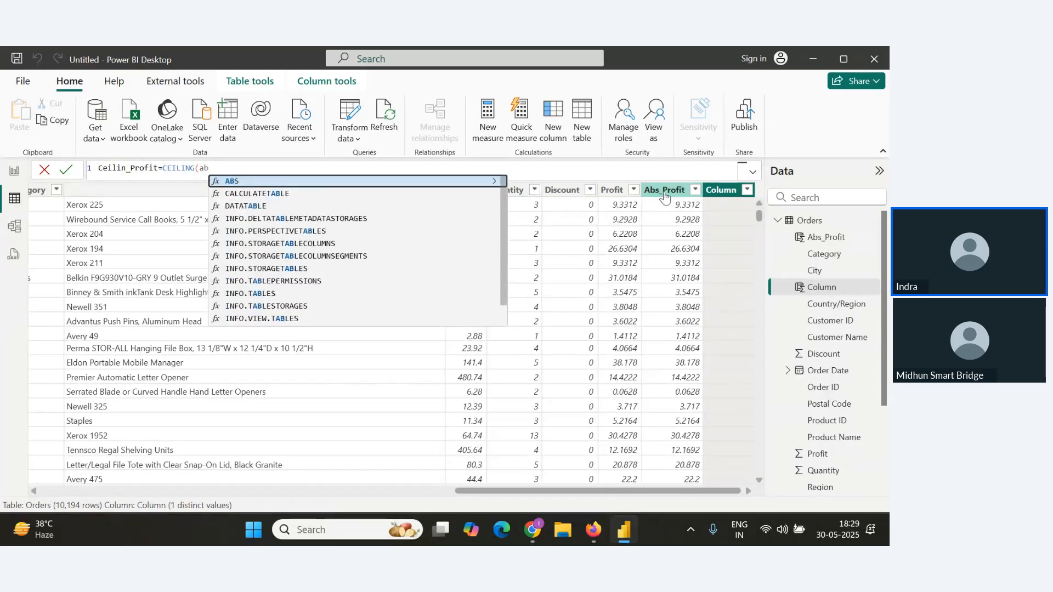
type("s_")
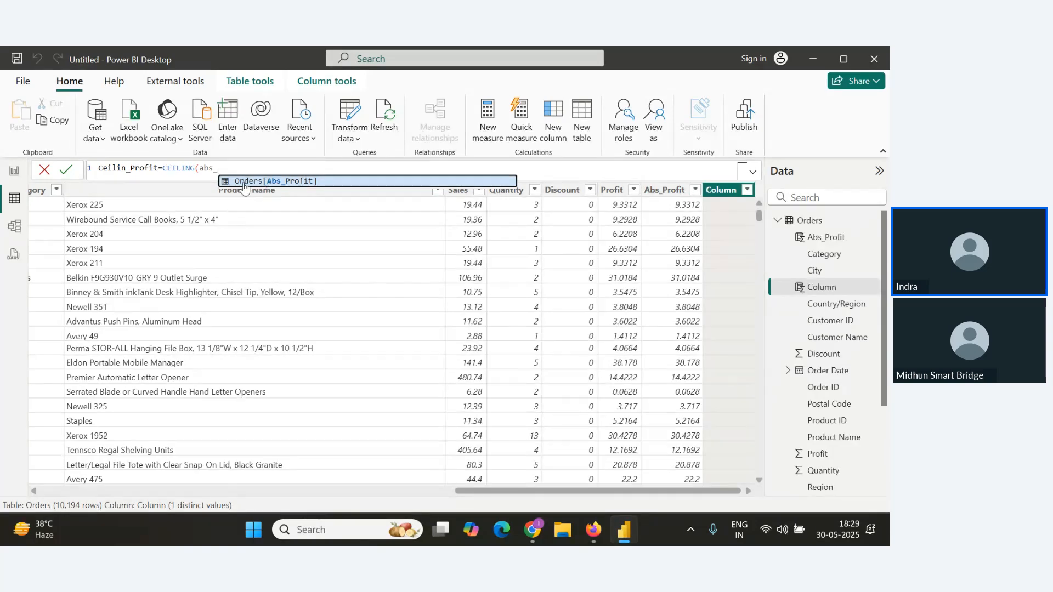
left_click(289, 185)
type(")")
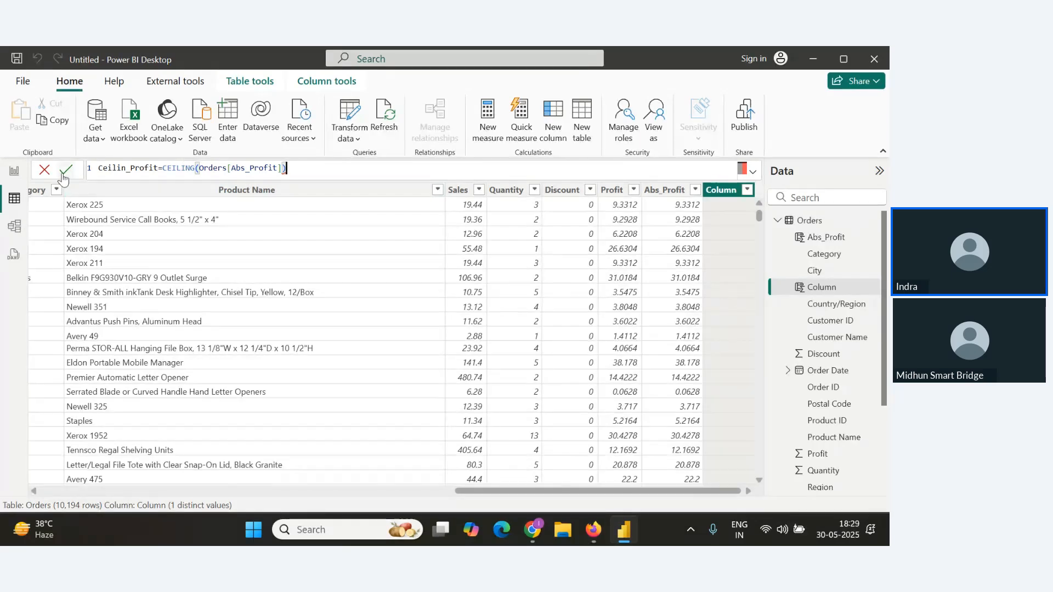
key("Return")
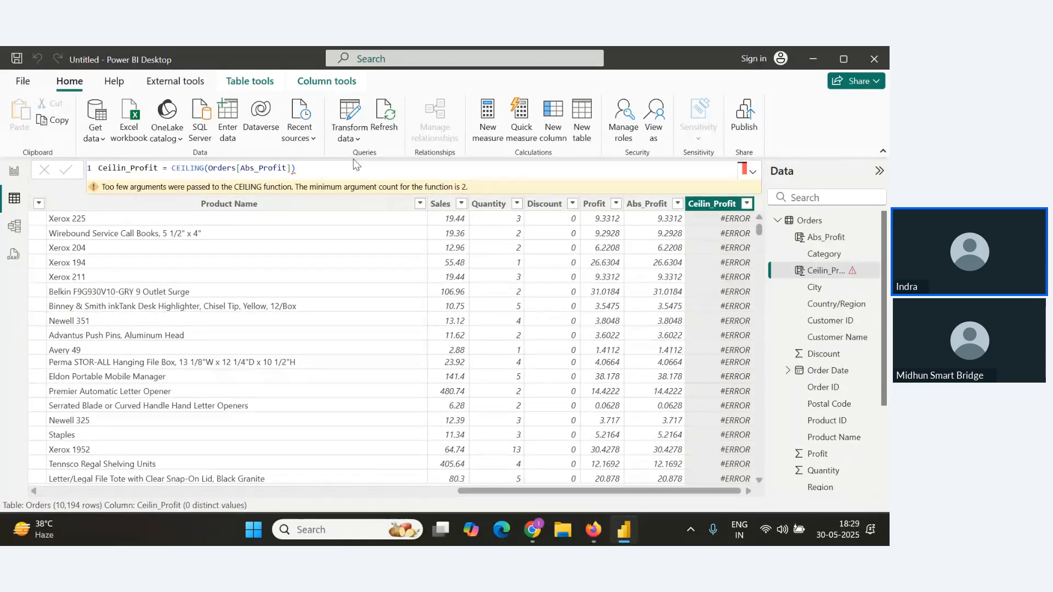
left_click(294, 169)
type(",1")
left_click(66, 169)
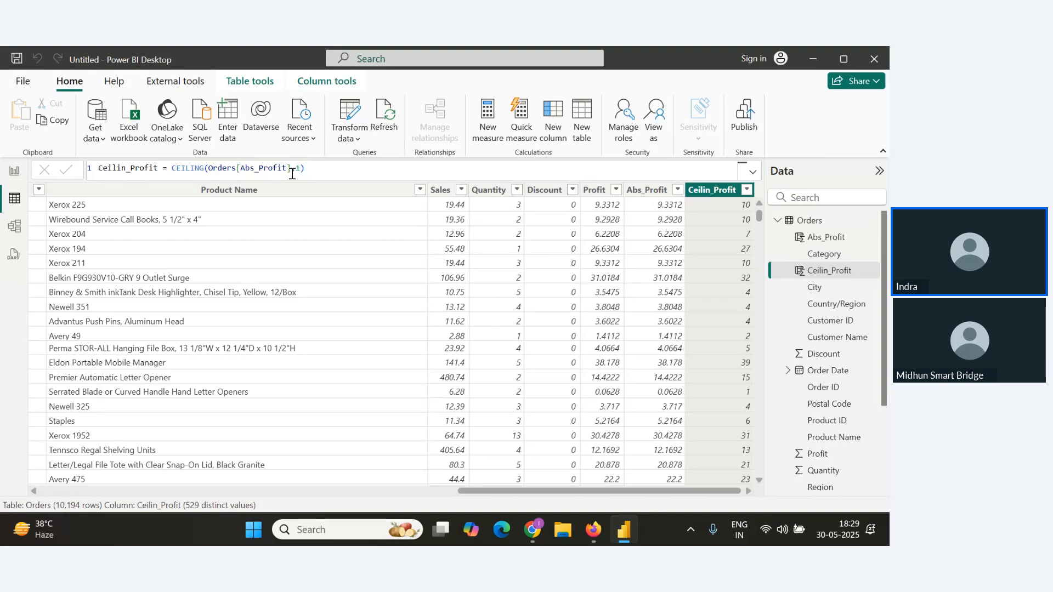
key("alt+Tab")
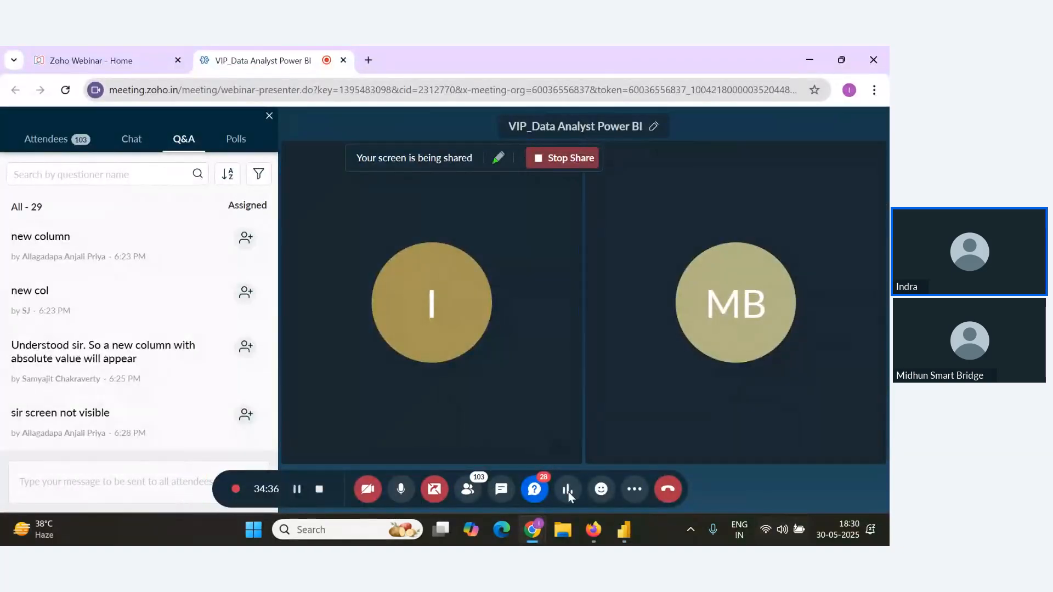
Browse the webinar's Q&A list for new attendee questions.
scroll(165, 408, "up", 1)
scroll(169, 427, "down", 1)
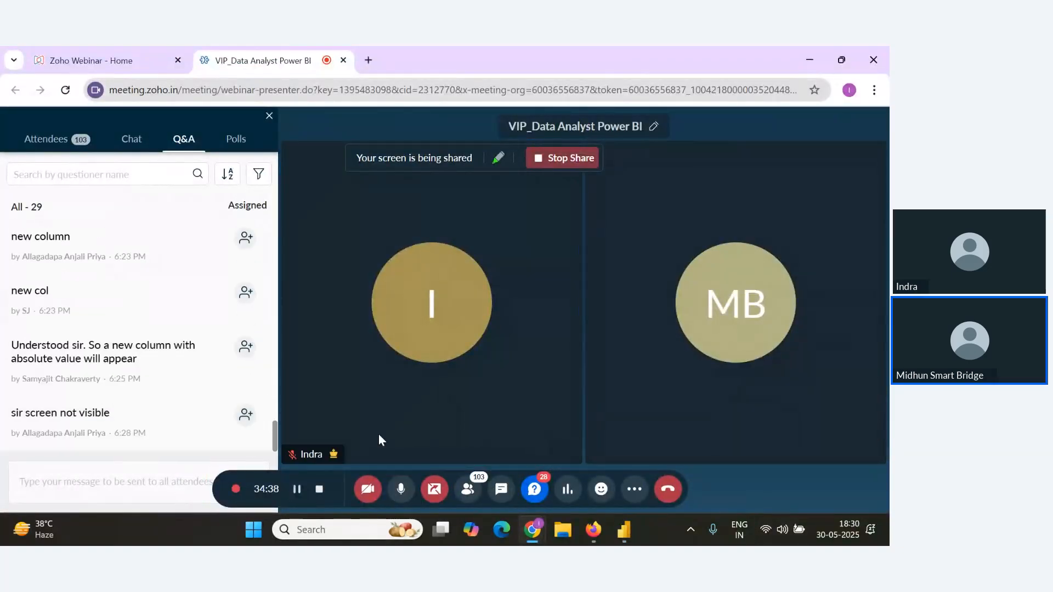
left_click(47, 143)
left_click(110, 144)
left_click(162, 144)
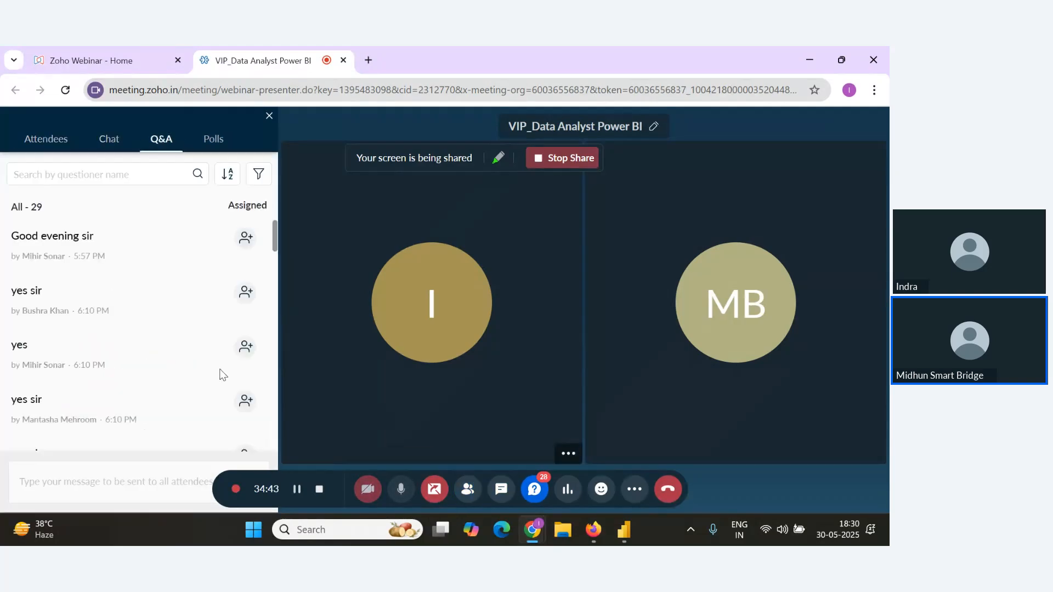
scroll(187, 387, "down", 10)
scroll(275, 331, "down", 5)
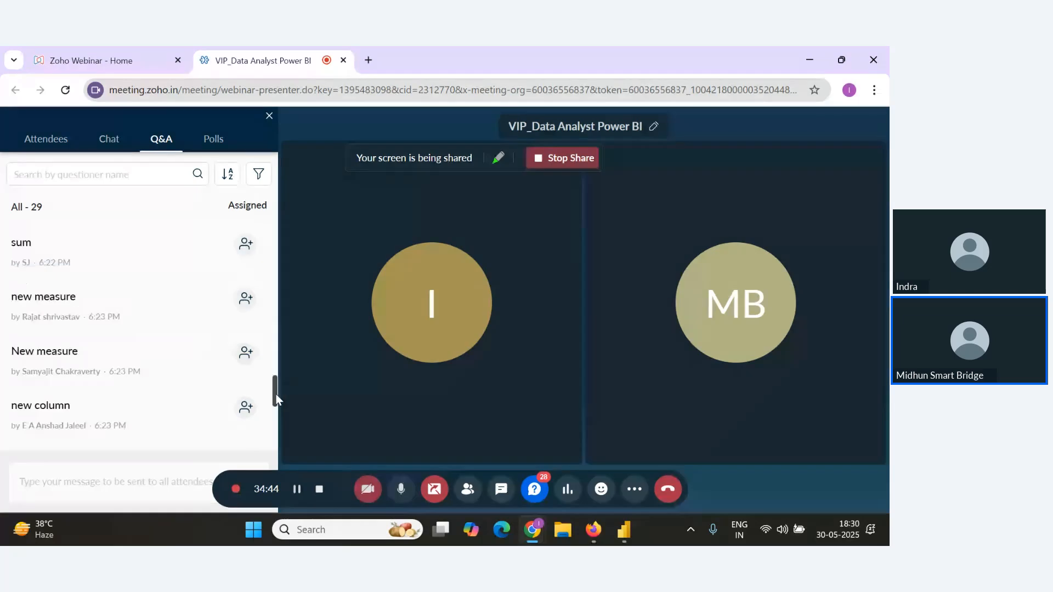
Copy the Ceilin_Profit formula and paste it into the notes under the Ceiling() heading.
key("alt+Tab")
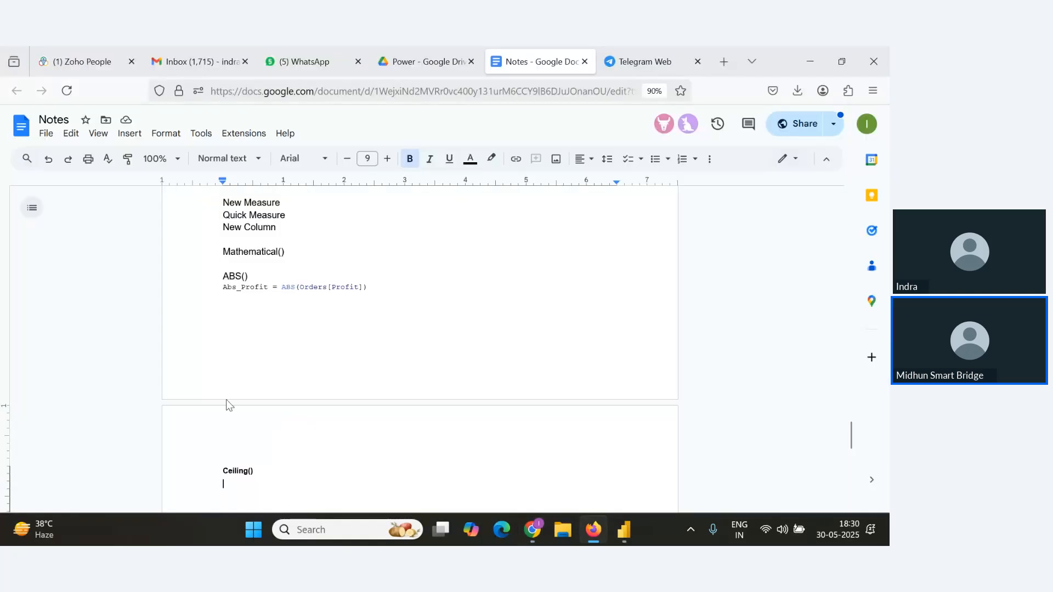
key("alt+Tab")
key("alt+Tab")
key("alt+Tab")
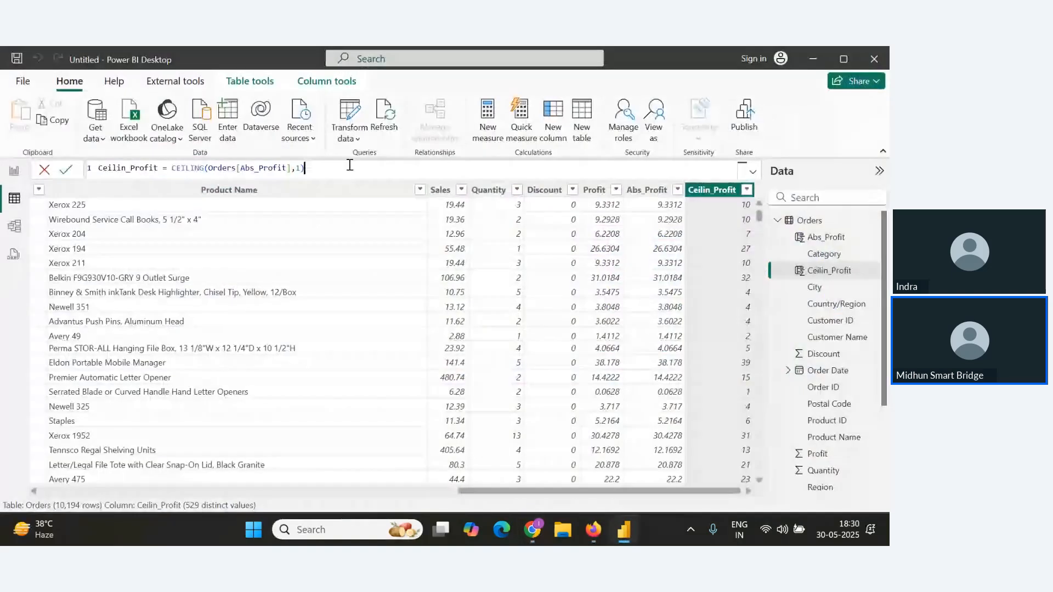
left_click_drag(306, 167, 53, 175)
key("ctrl+c")
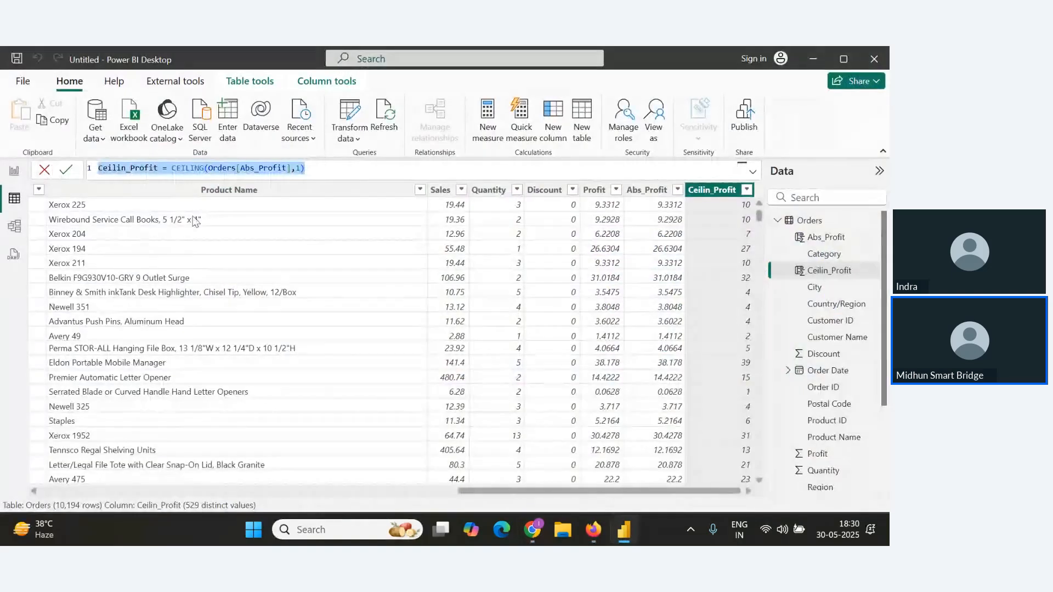
key("alt+Tab")
key("alt+Tab")
key("alt+Tab")
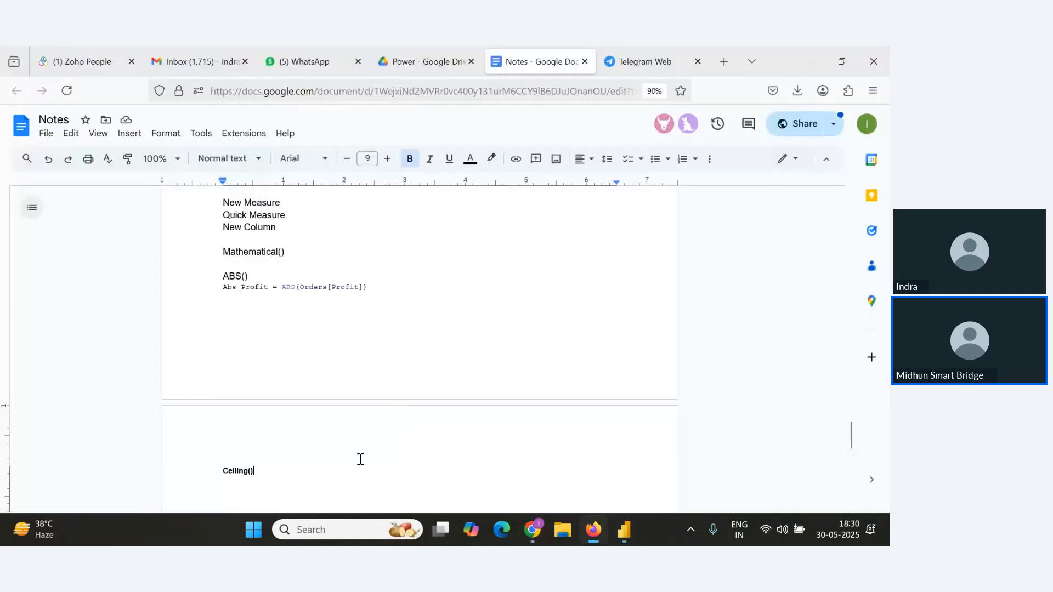
key("Return")
key("ctrl+v")
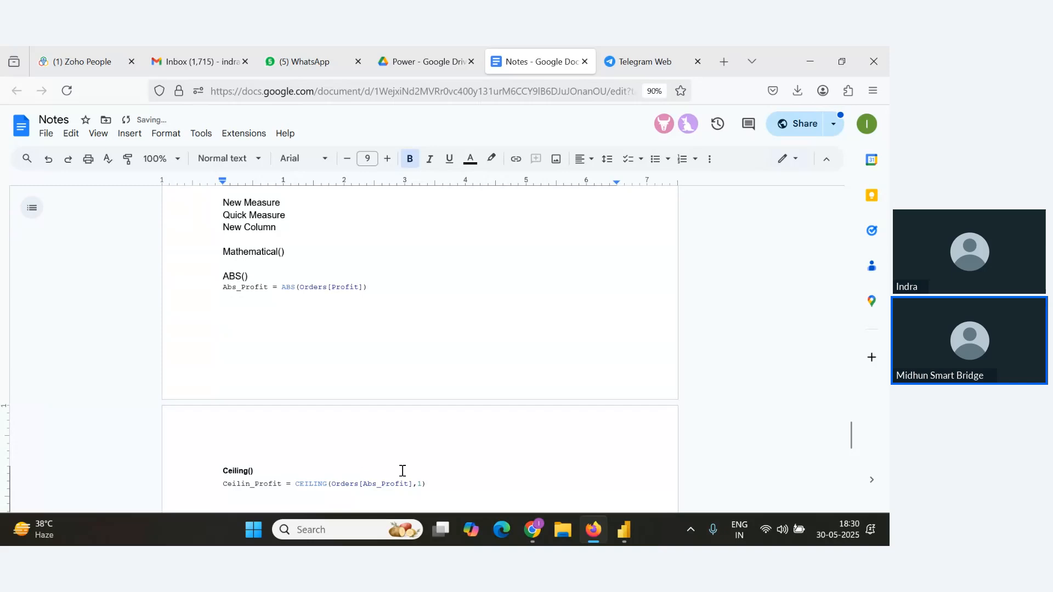
Scroll through the webinar's Q&A list to read the latest questions.
key("alt+Tab")
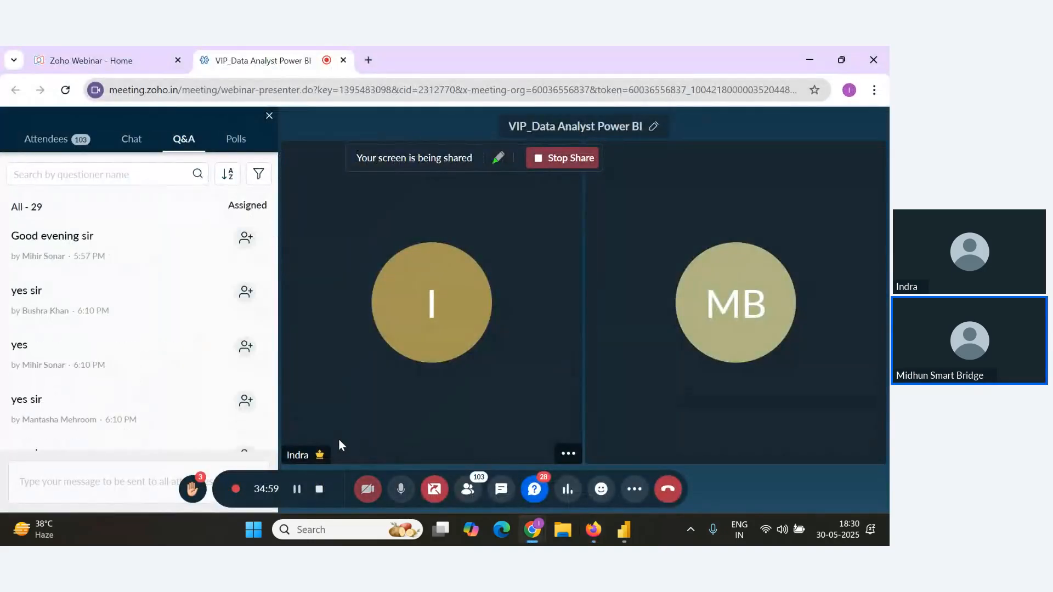
scroll(189, 412, "down", 3)
scroll(189, 417, "down", 5)
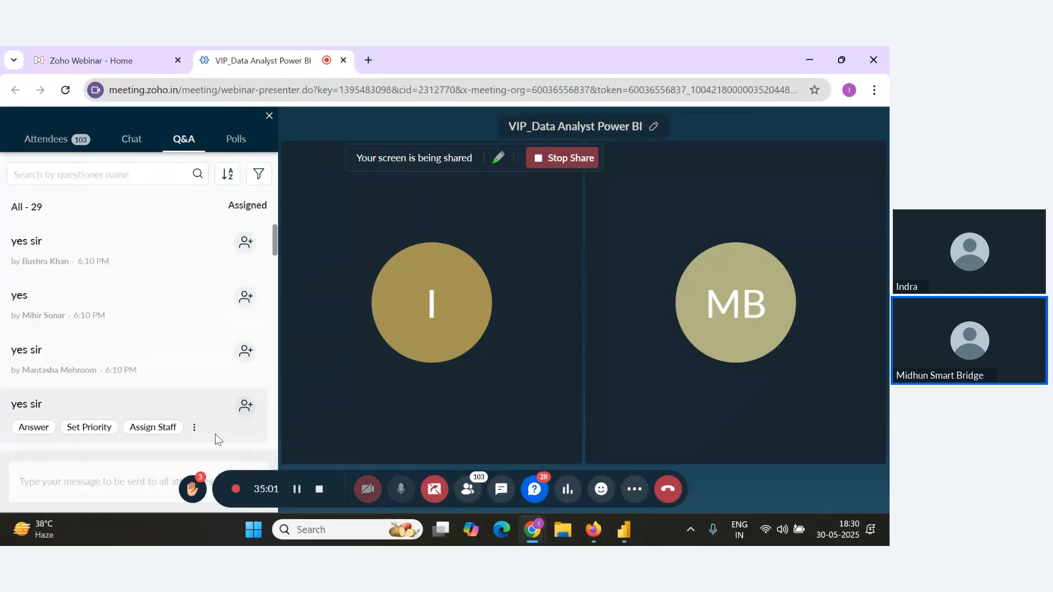
scroll(206, 428, "down", 7)
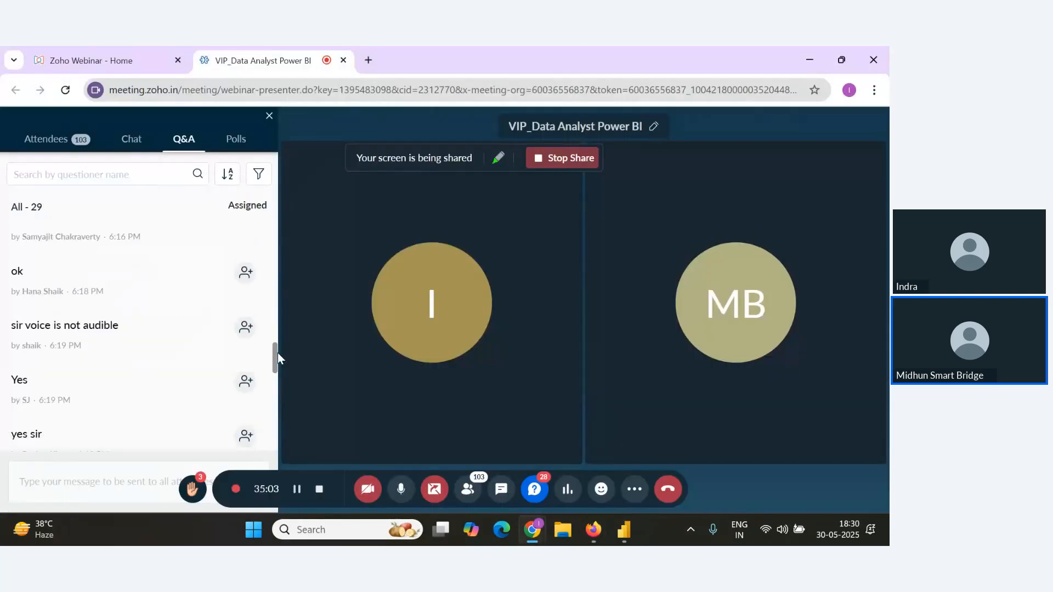
double_click(274, 365)
left_click_drag(274, 364, 265, 504)
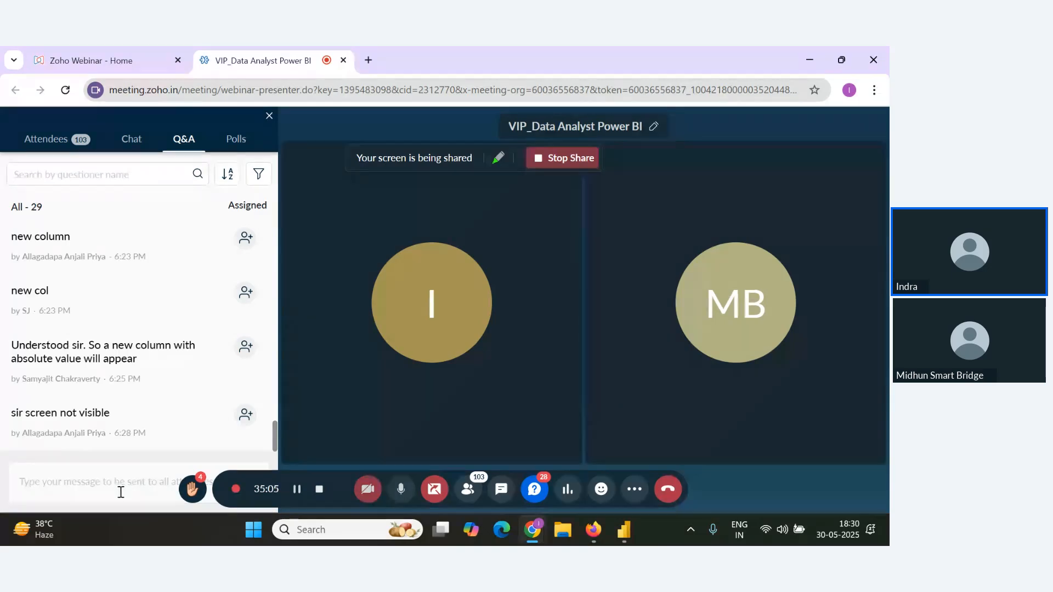
left_click(157, 478)
Add a new Floor() heading in the notes below the Ceiling formula.
key("alt+Tab")
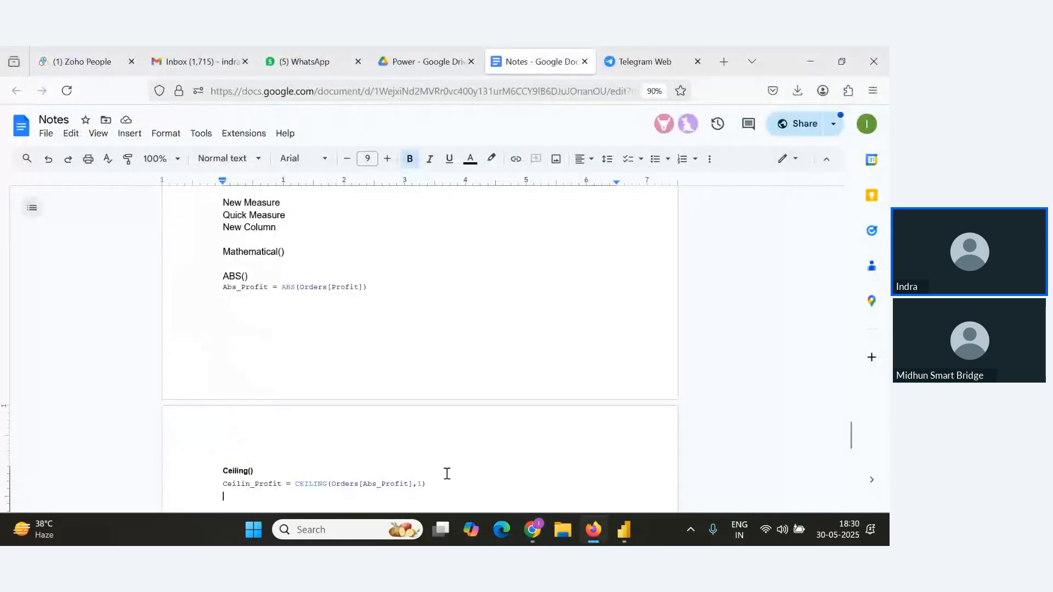
left_click(463, 484)
key("Return")
key("Return")
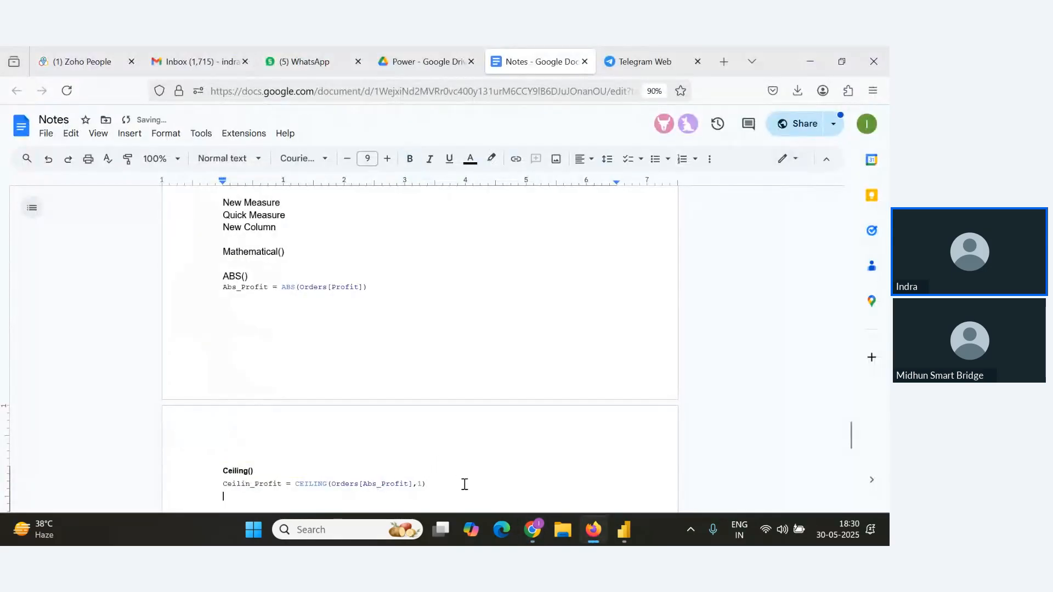
type("Floor()")
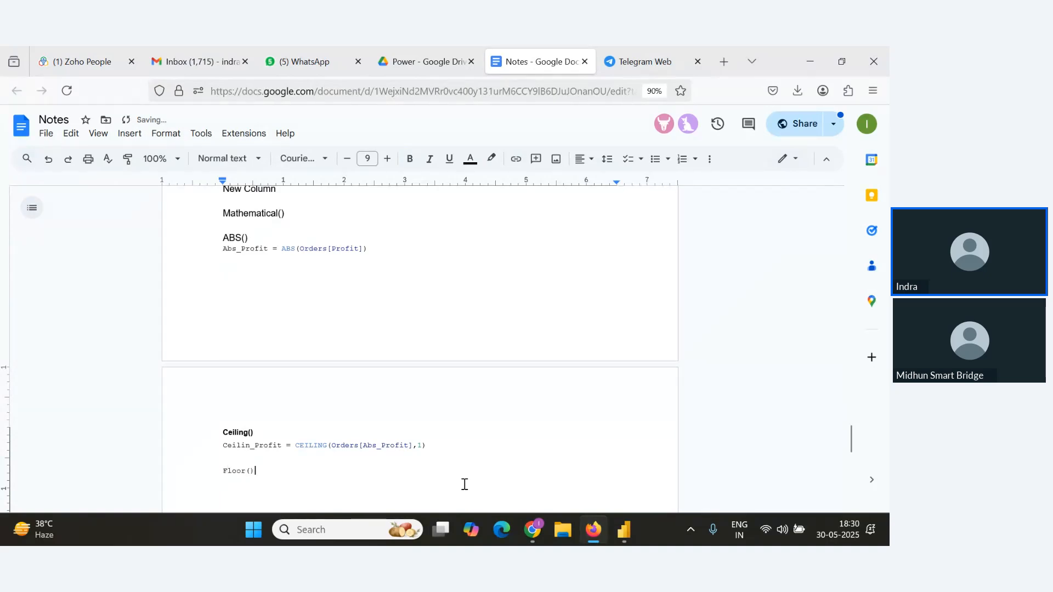
key("alt+Tab")
key("alt+Tab")
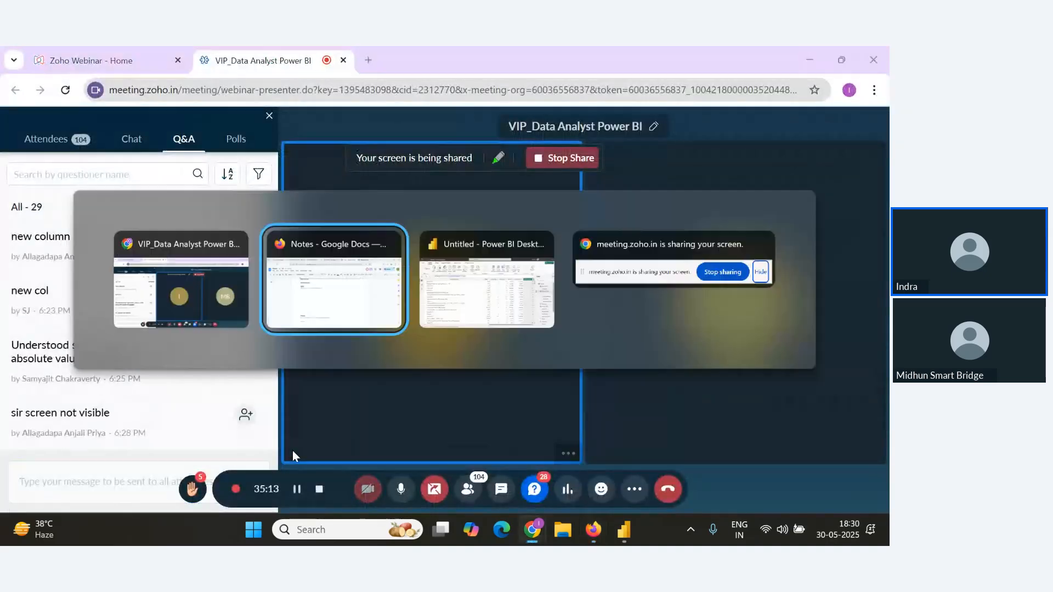
key("alt+Tab")
key("alt+Tab")
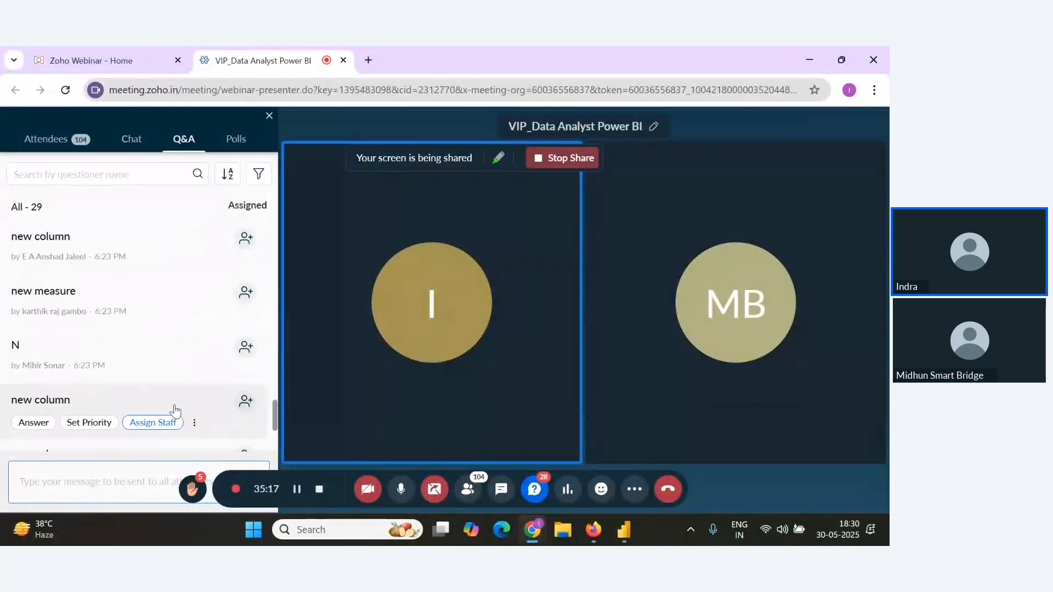
key("alt+Tab")
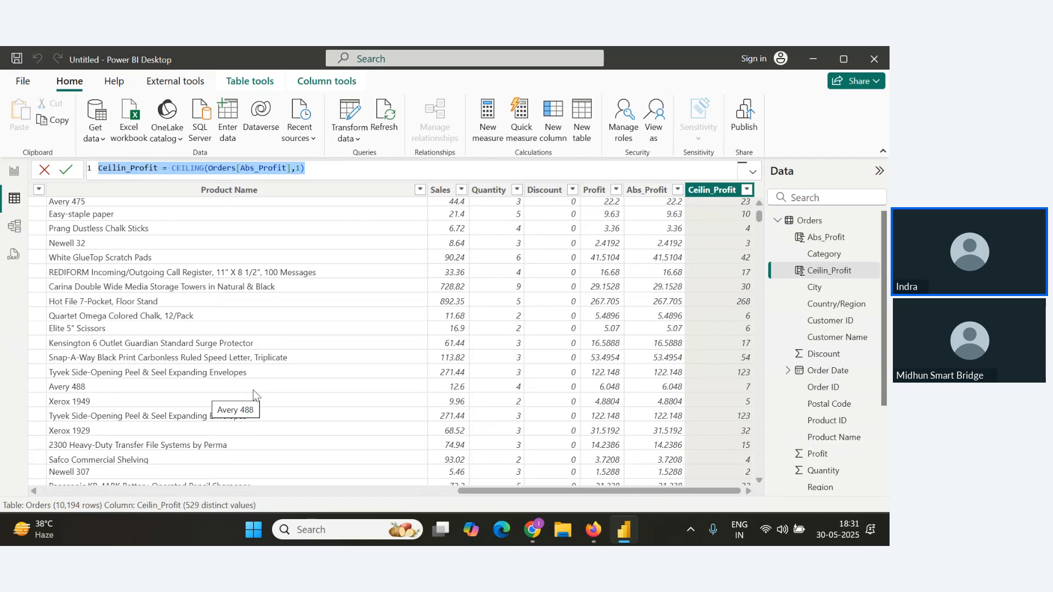
key("alt+Tab")
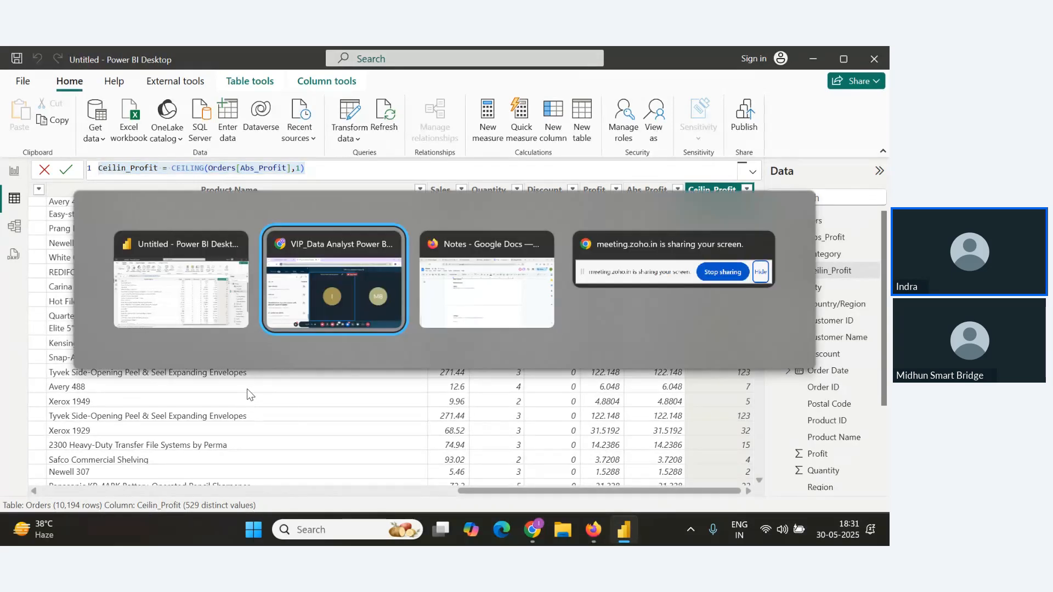
key("alt+Tab")
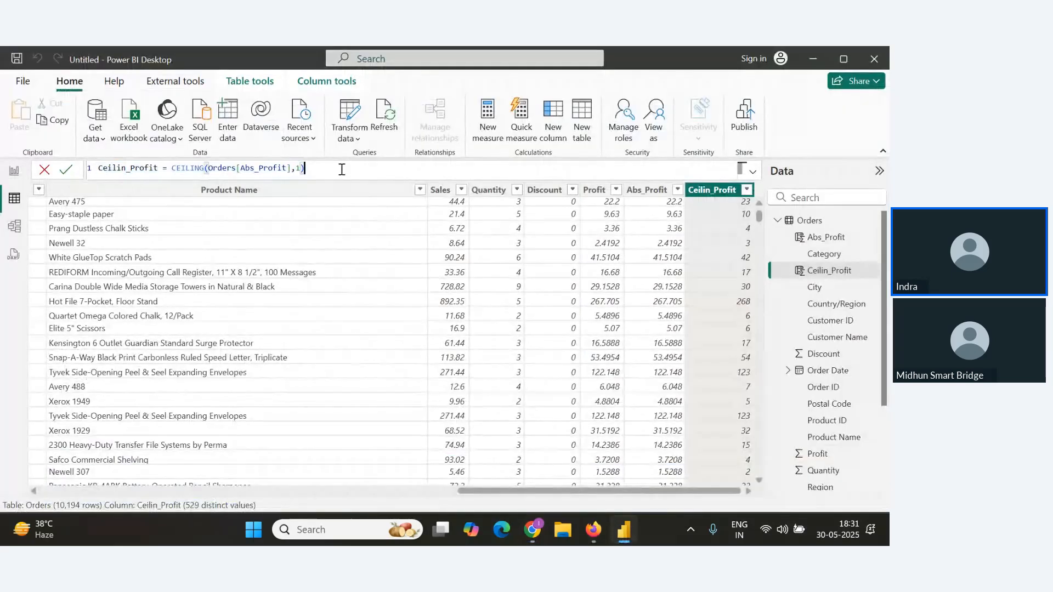
Delete the Ceilin_Profit calculated column from the Orders table.
type("F")
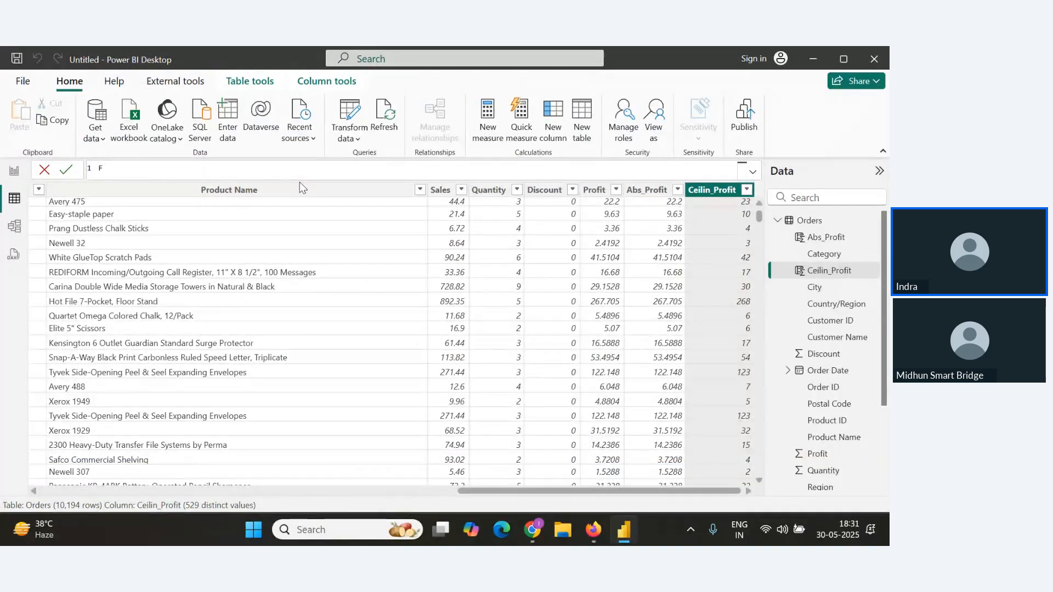
left_click(550, 122)
left_click_drag(183, 167, 2, 166)
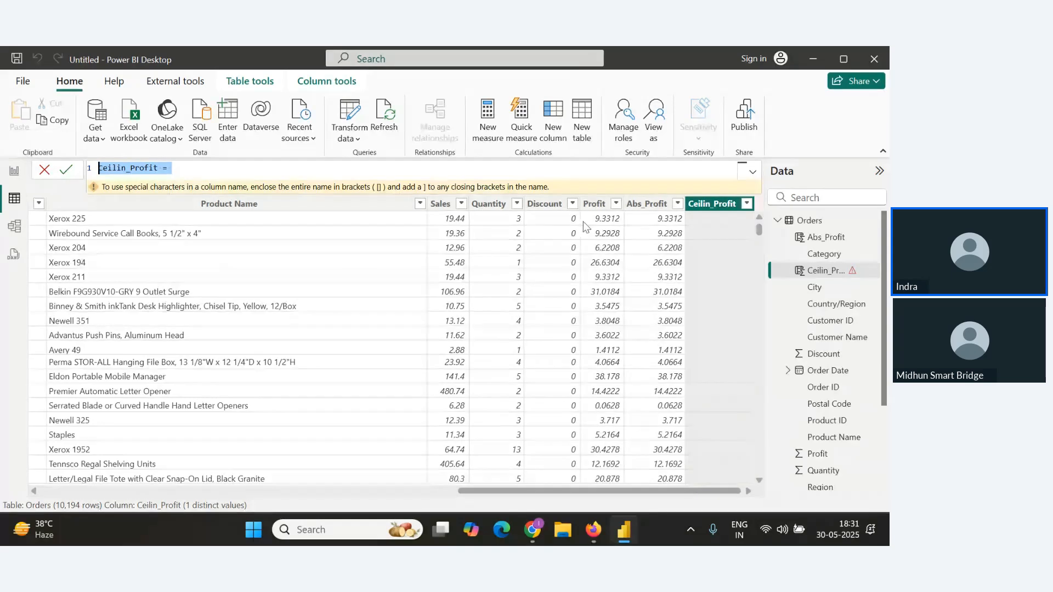
right_click(713, 204)
left_click(755, 394)
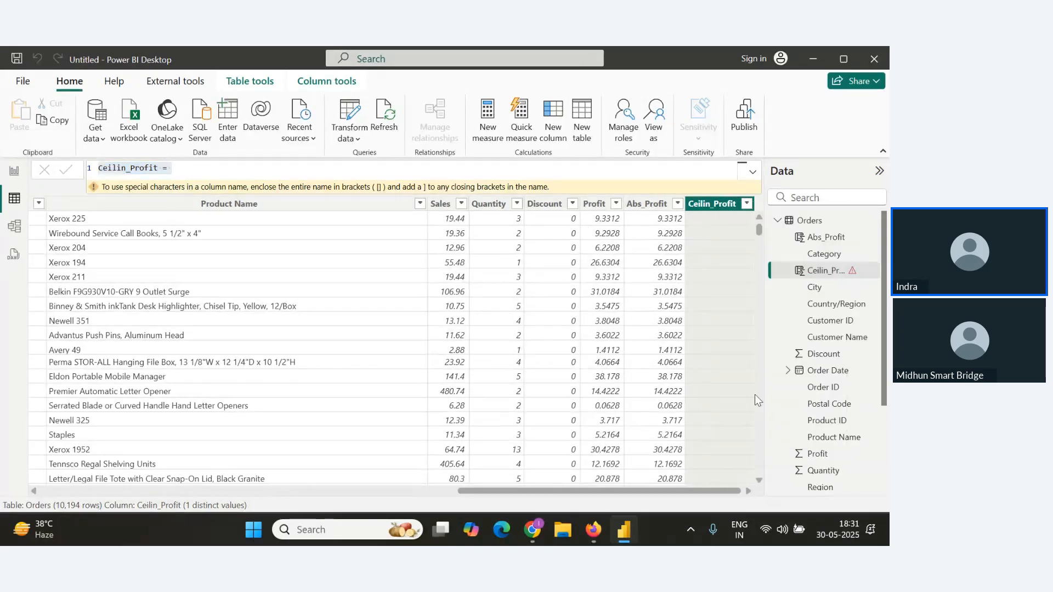
left_click(525, 317)
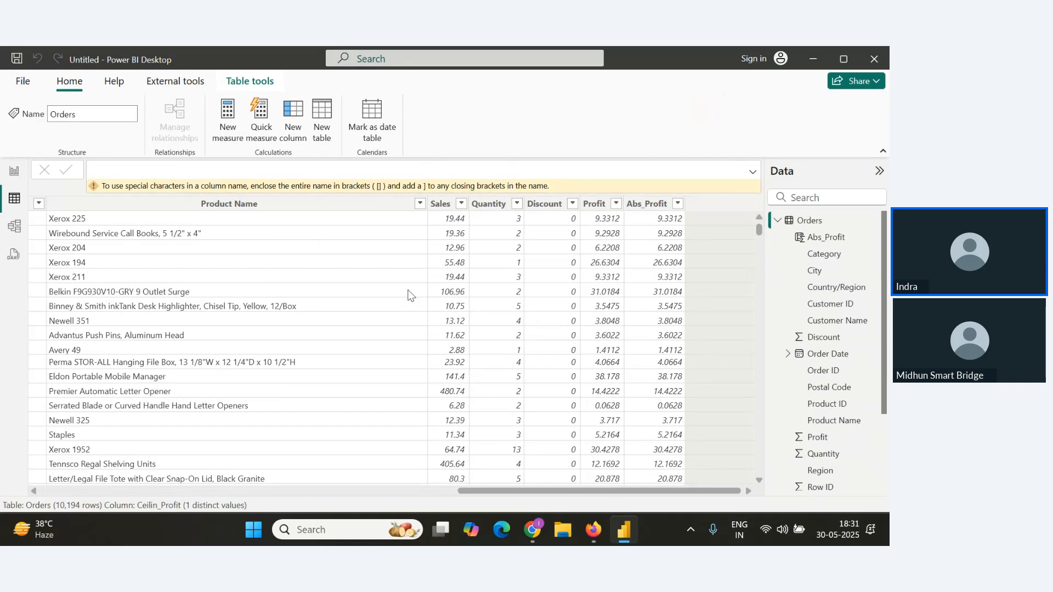
Create a new calculated column named Floor_Profit starting with the FLOOR function.
left_click(295, 137)
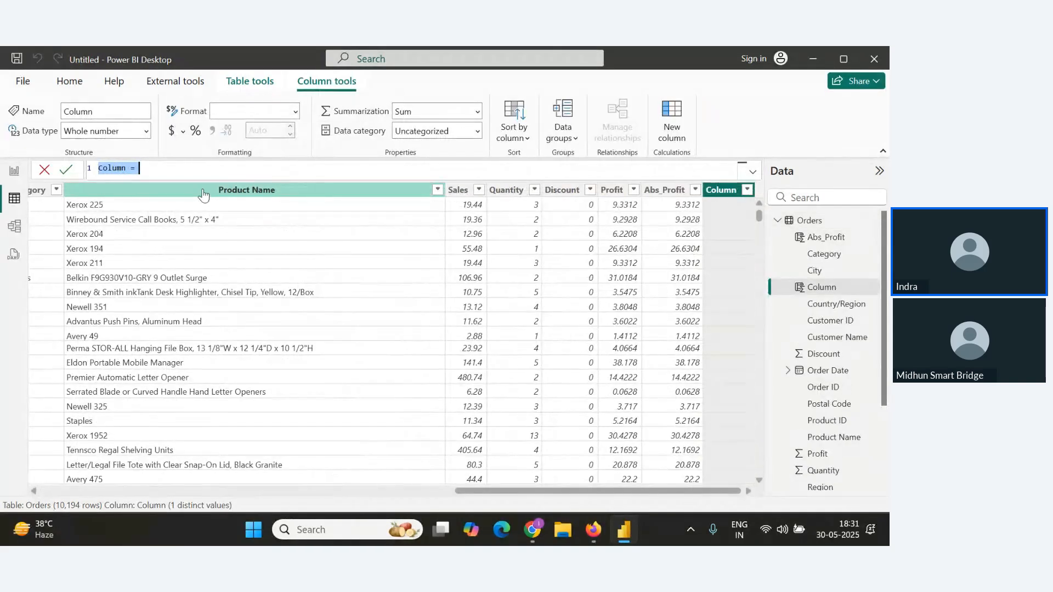
type("Floor_Profit")
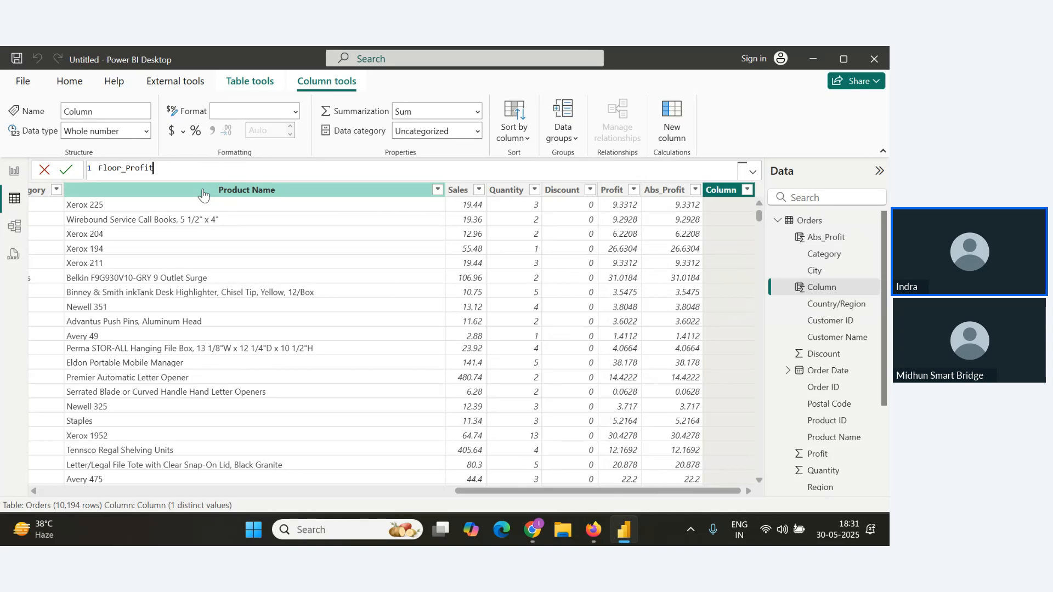
type("=Floor")
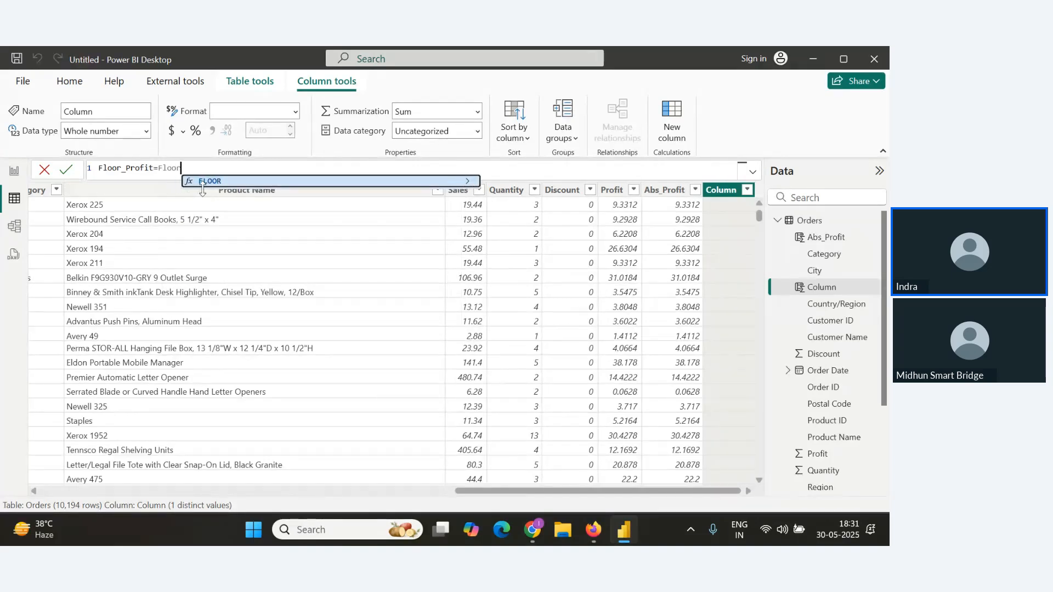
type("(")
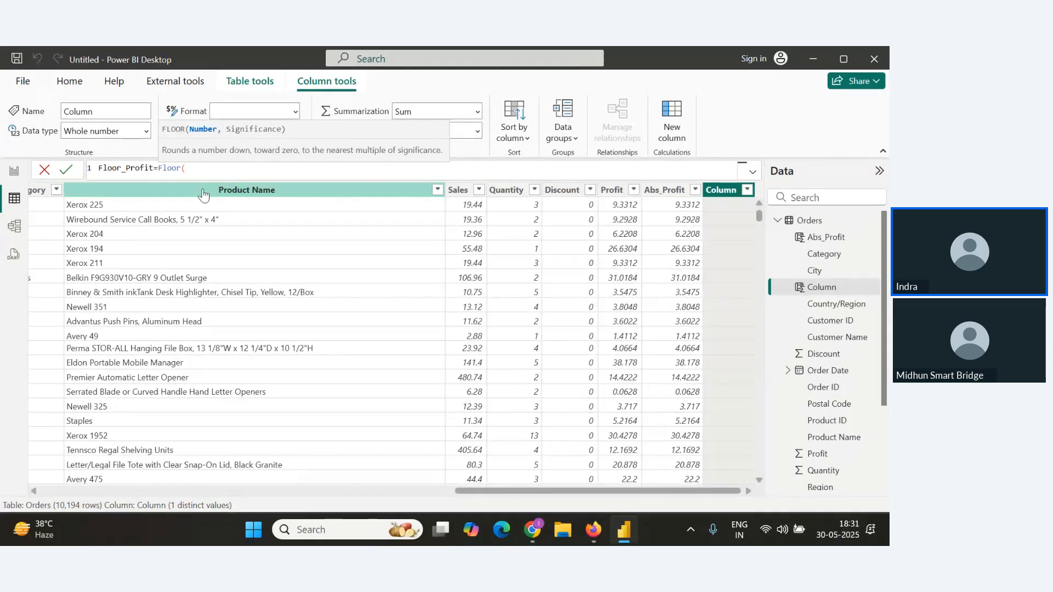
type("abs")
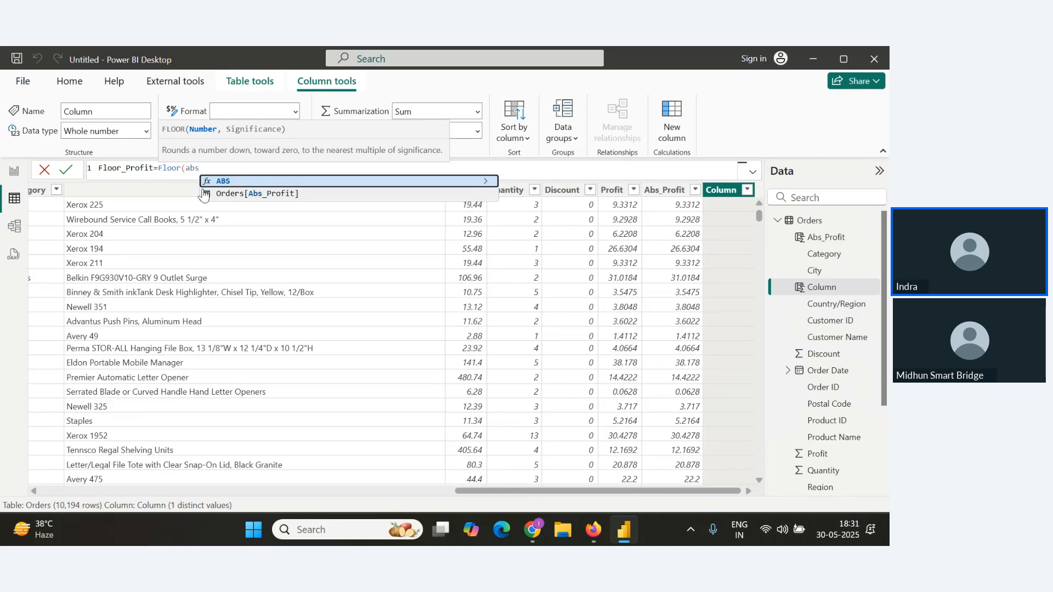
Enter Orders[Abs_Profit] as the first argument of the FLOOR function.
key("Down")
key("Return")
key("BackSpace")
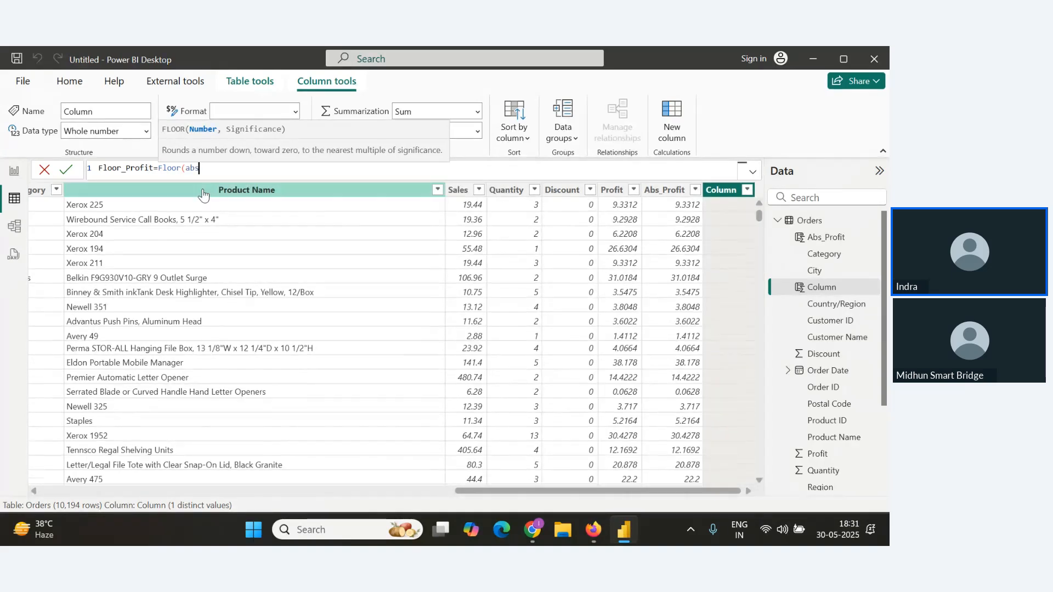
type("_pr")
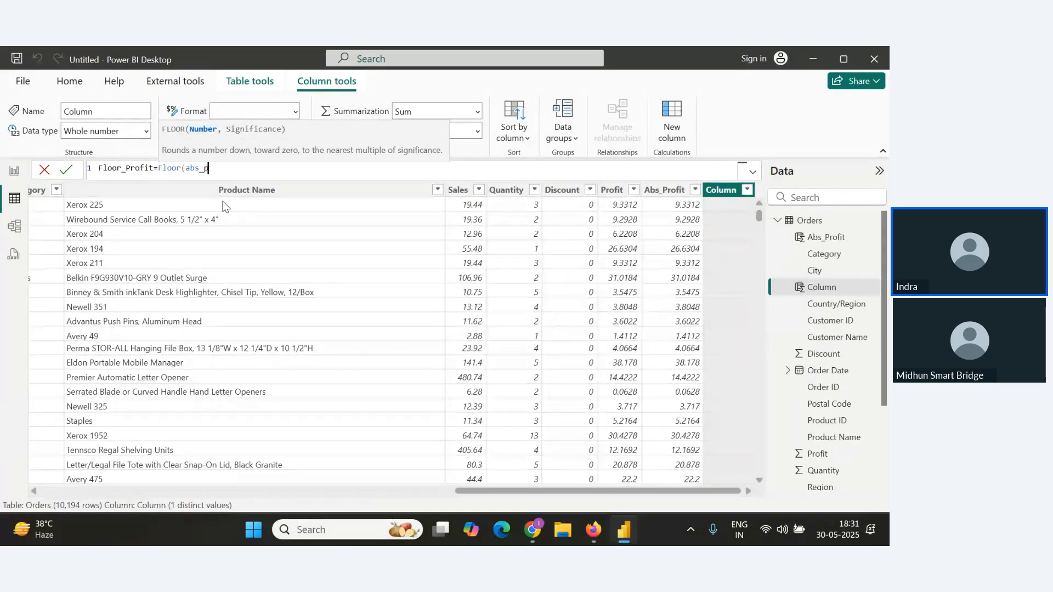
key("BackSpace")
key("BackSpace")
key("BackSpace")
key("BackSpace")
key("BackSpace")
key("BackSpace")
type("Ordr")
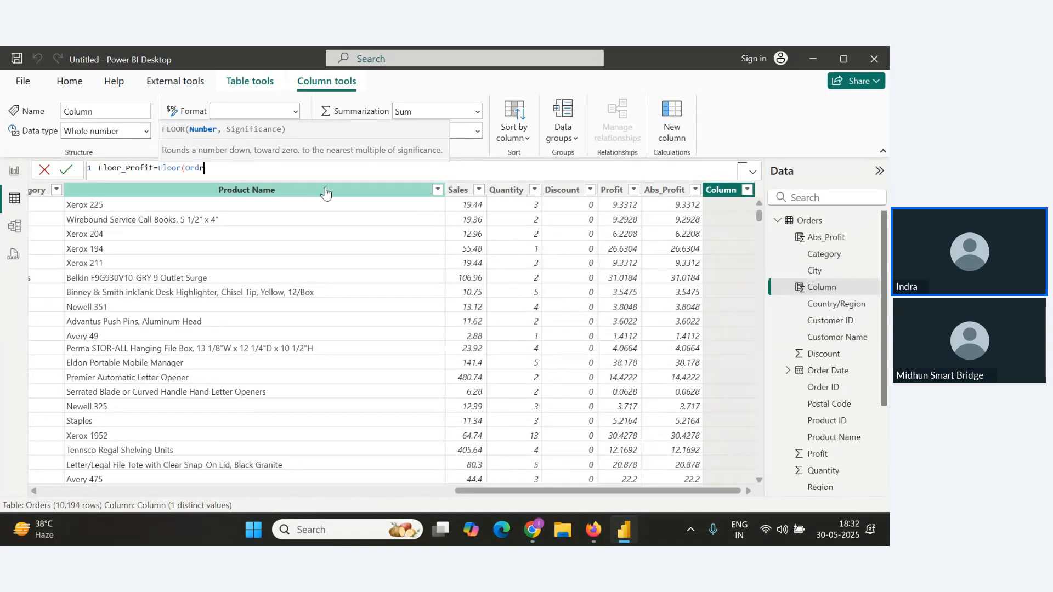
key("BackSpace")
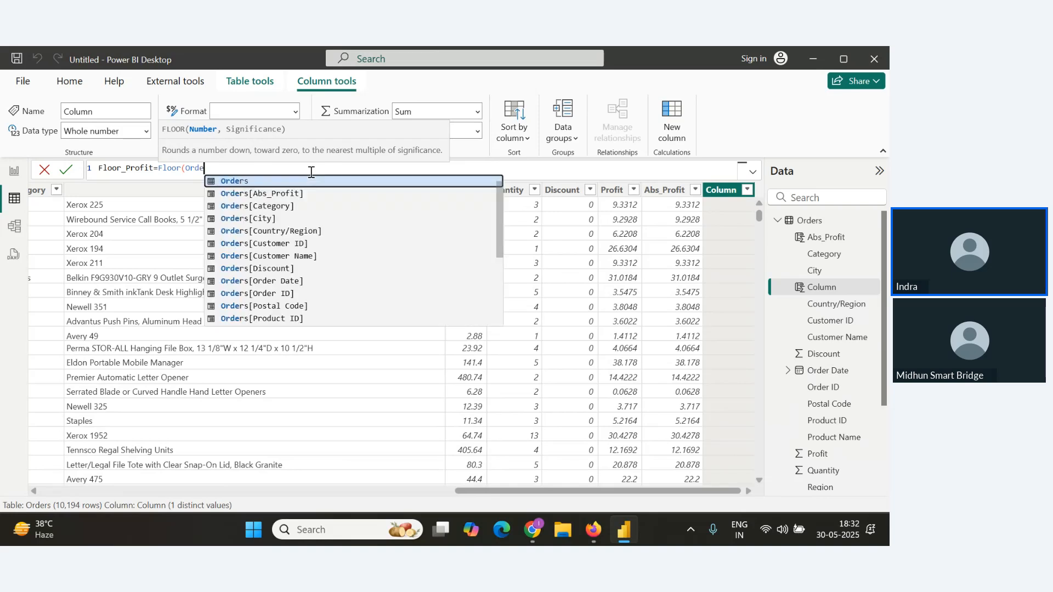
type("ers")
key("Down")
key("Down")
key("Down")
key("Down")
key("Down")
key("Down")
key("Down")
key("Down")
key("Down")
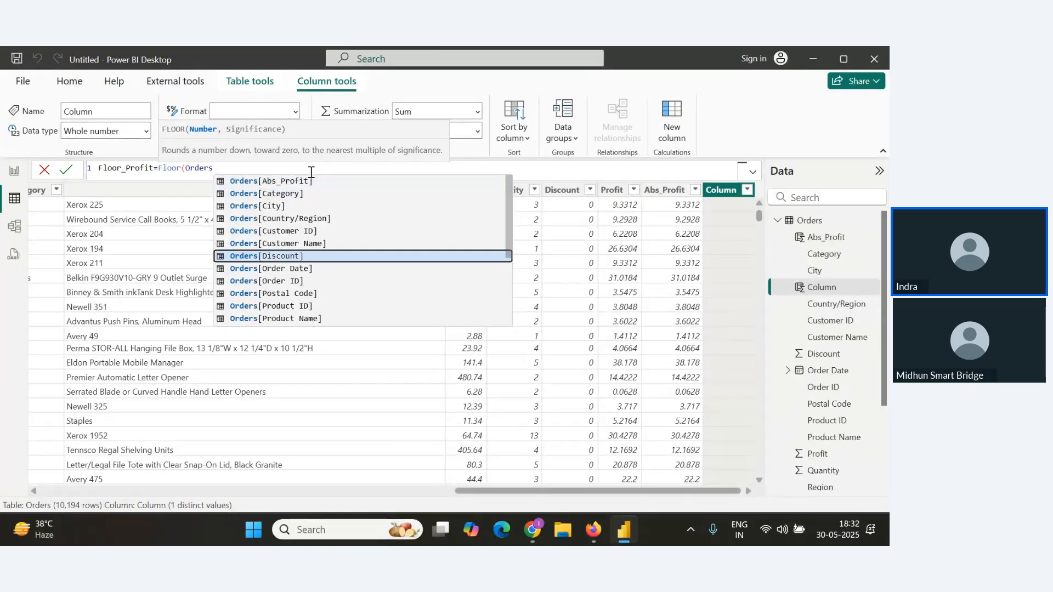
key("Up")
key("Up")
key("Up")
key("Up")
key("Up")
key("Up")
key("Up")
key("Up")
key("Up")
key("Up")
key("Tab")
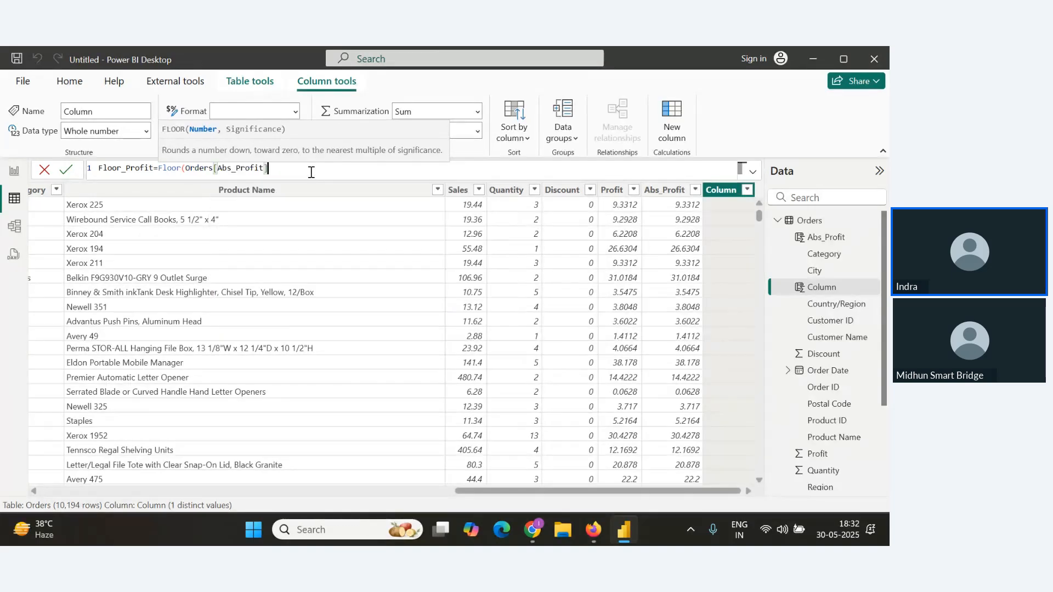
Close the FLOOR function with a significance of 1 and commit the Floor_Profit column.
type(")")
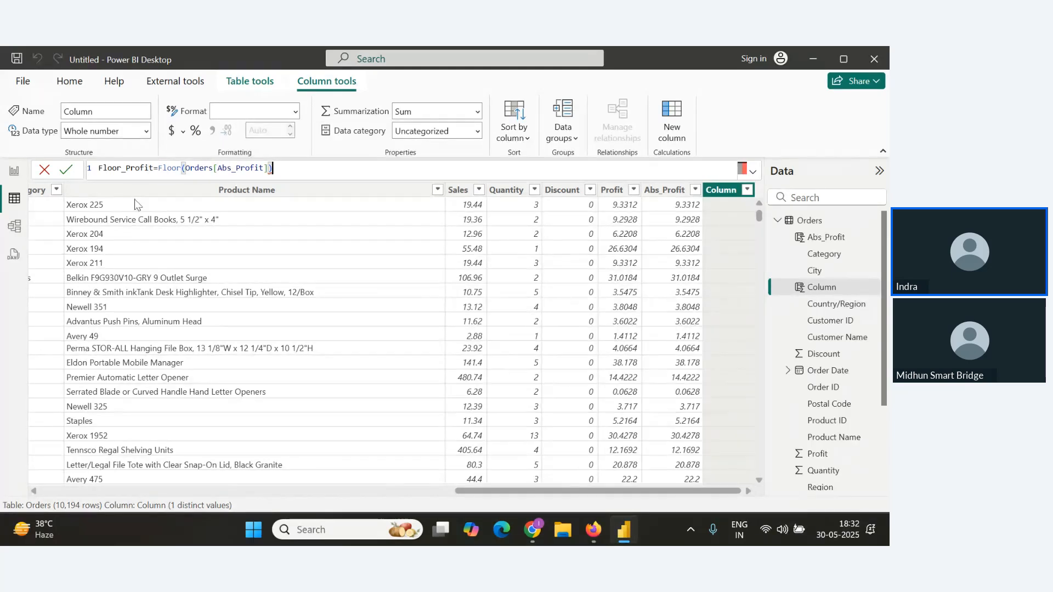
left_click(65, 169)
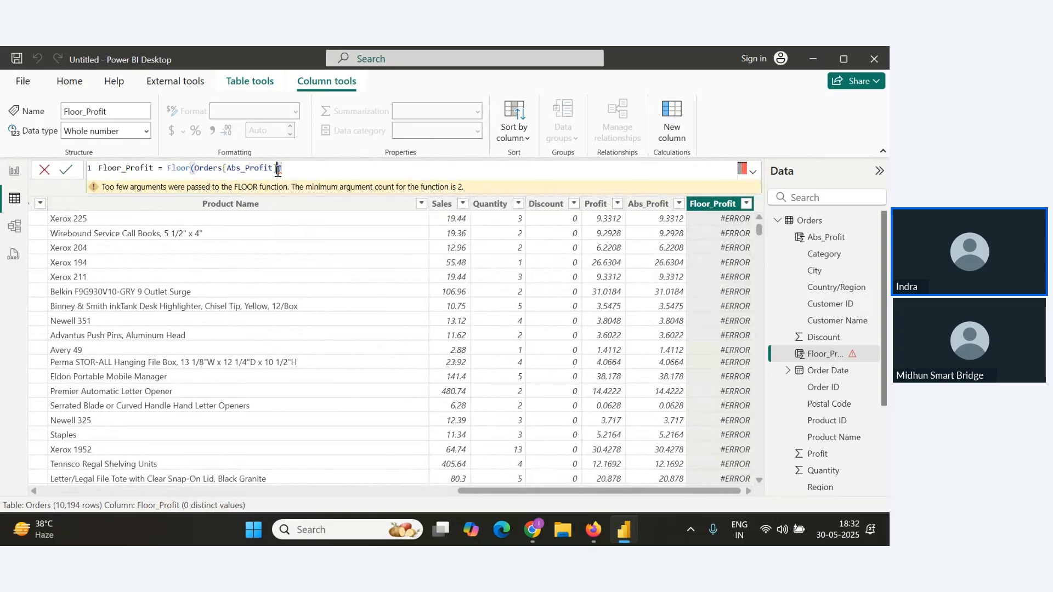
left_click(281, 169)
type(",1")
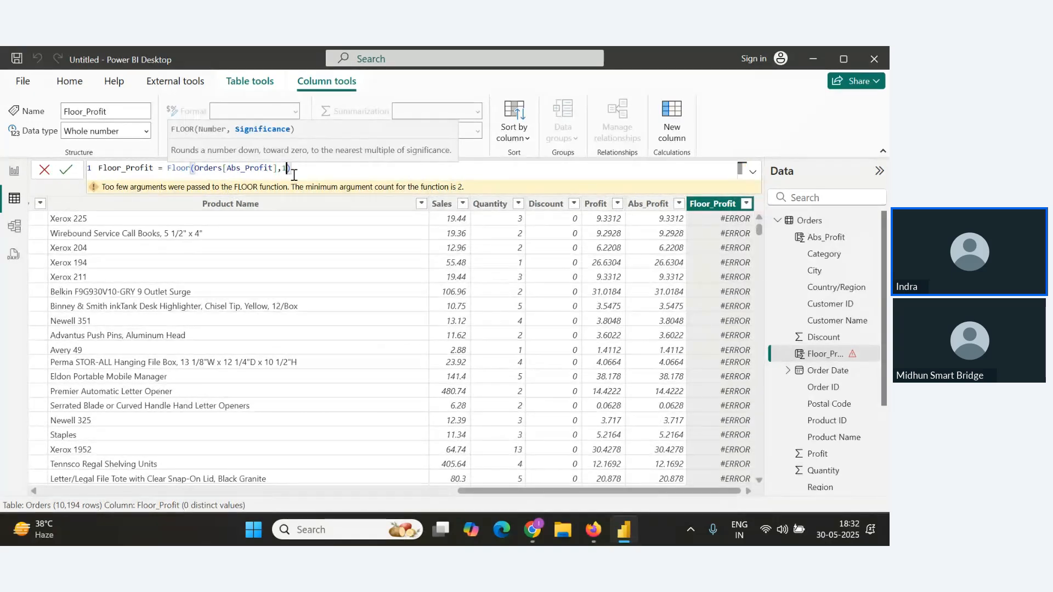
left_click(66, 169)
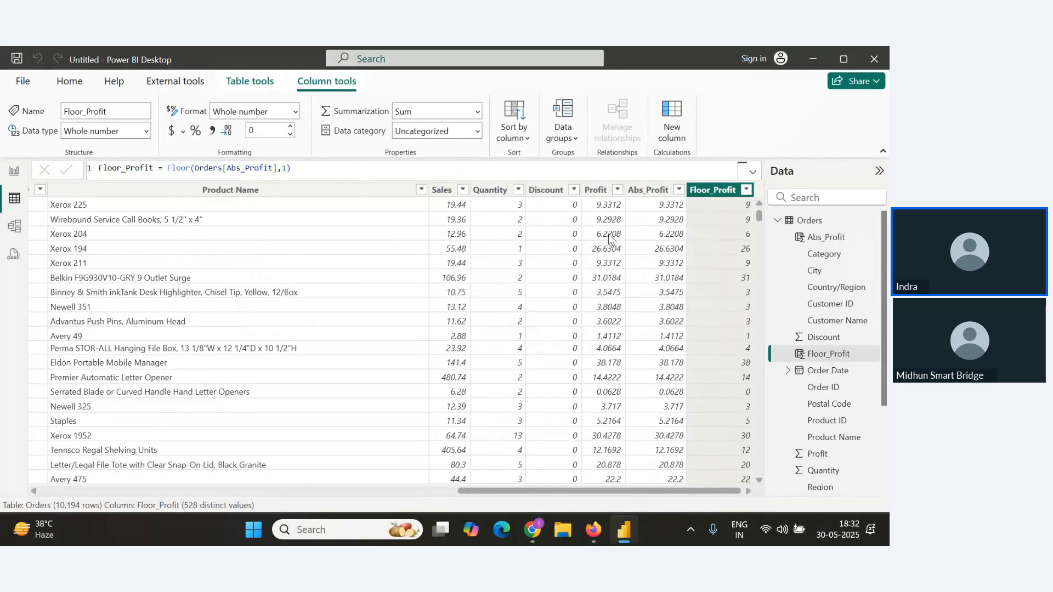
Change the FLOOR significance in the Floor_Profit formula to 2 and commit it.
double_click(284, 168)
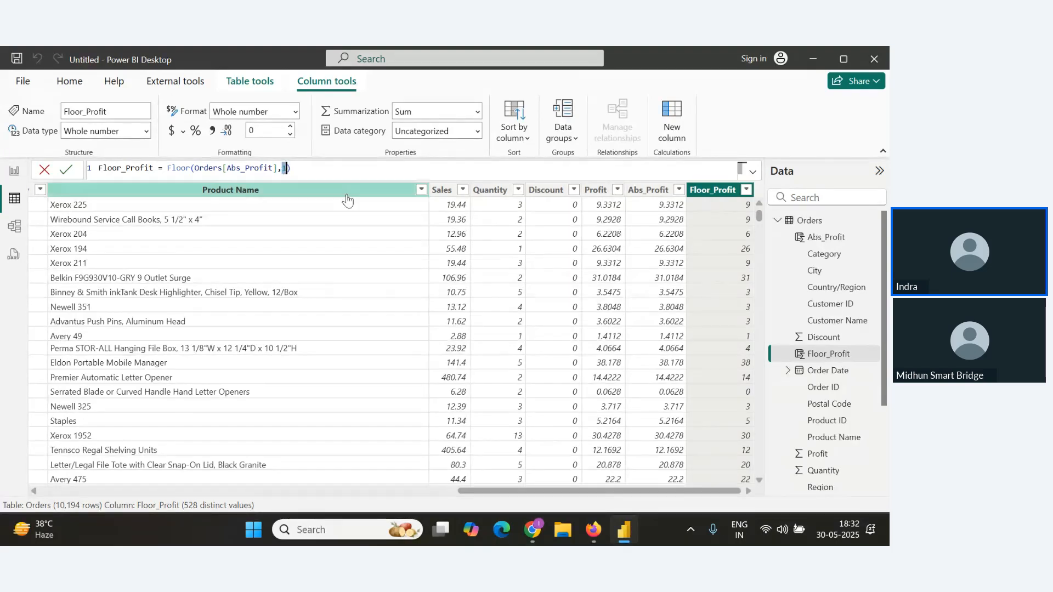
type("2")
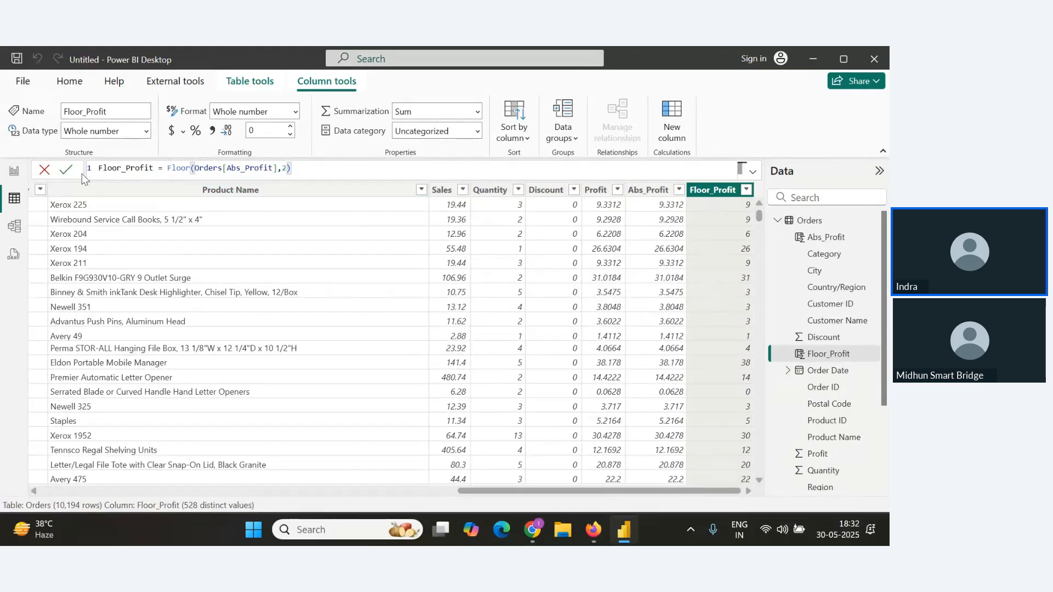
left_click(66, 169)
Set the FLOOR significance back to 1 and commit the Floor_Profit formula.
key("alt+Tab")
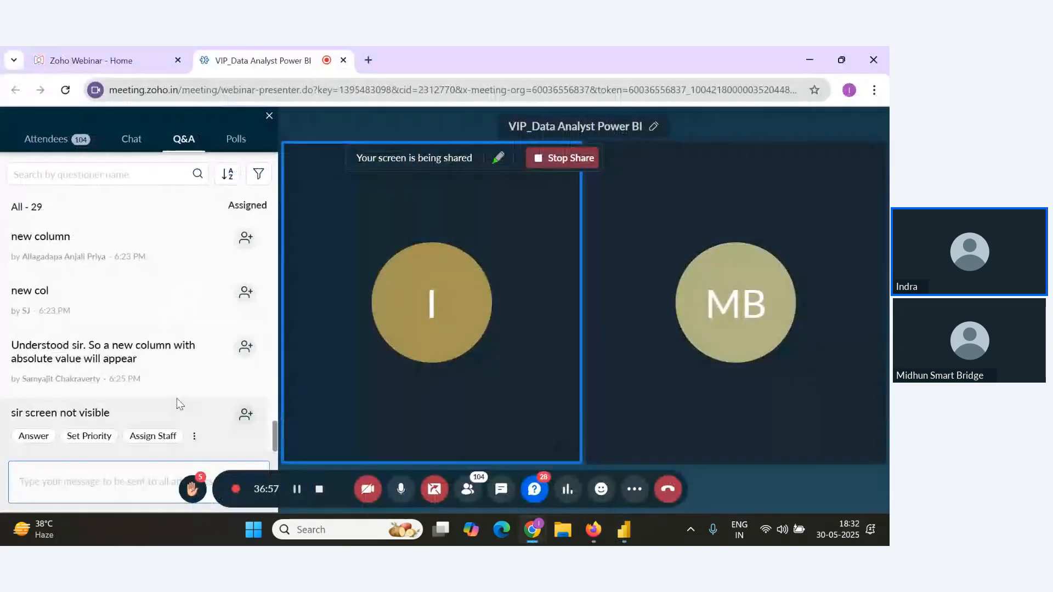
key("alt+Tab")
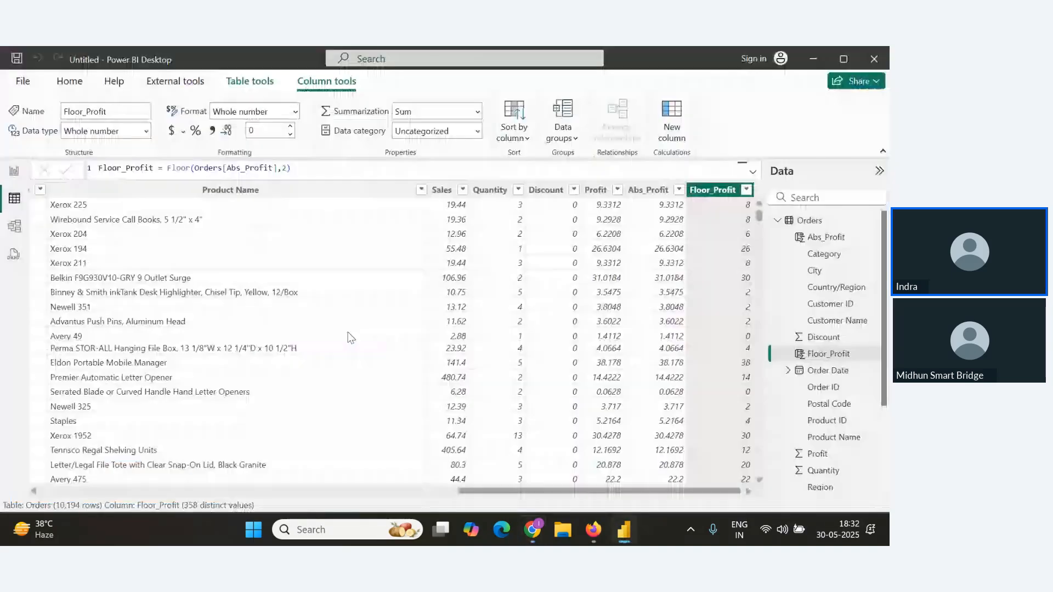
left_click(283, 170)
key("Delete")
type("1")
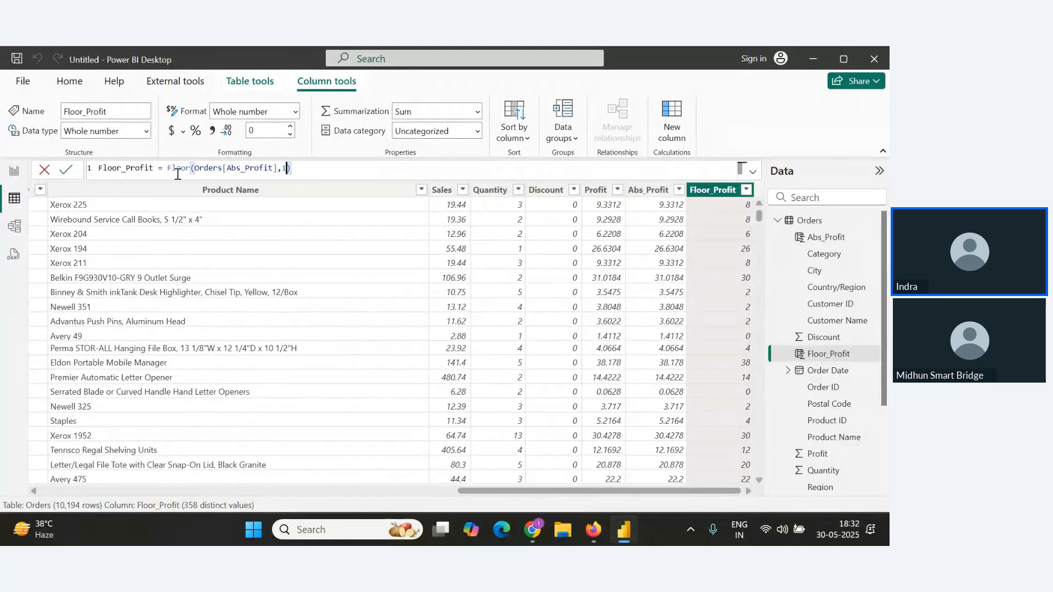
left_click(65, 175)
Copy the Floor_Profit formula into the notes under the Floor() heading and make the heading bold.
left_click_drag(292, 169, 273, 168)
key("ctrl+a")
key("ctrl+c")
key("alt+Tab")
key("Tab")
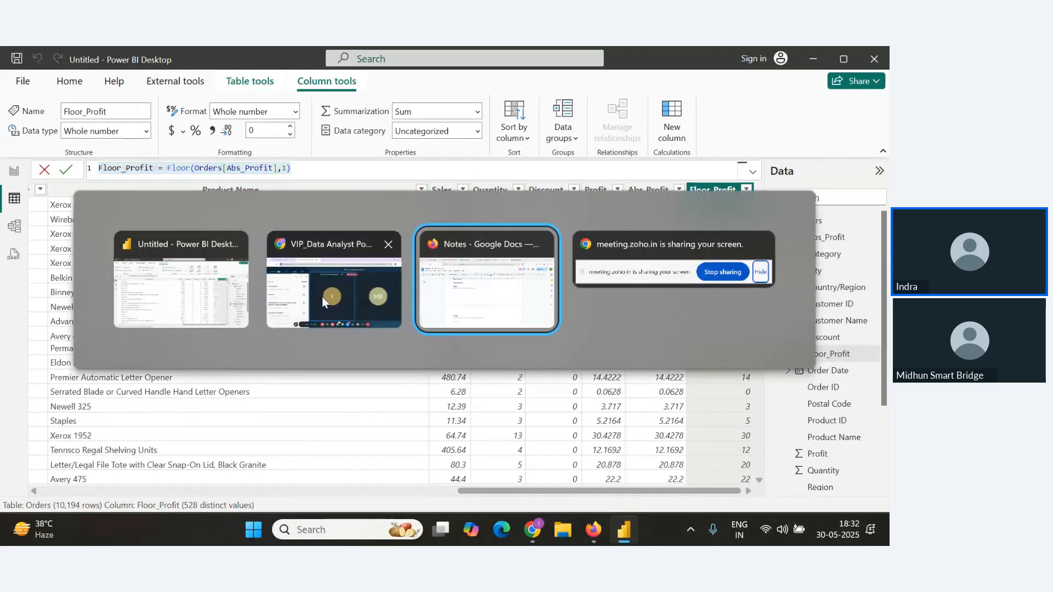
key("Return")
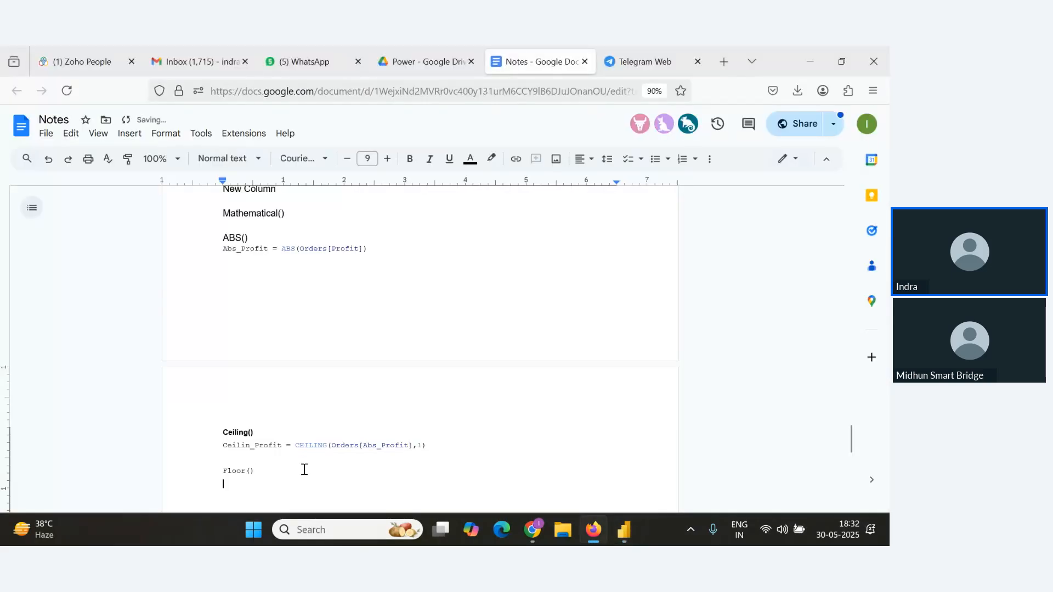
key("ctrl+v")
left_click_drag(256, 470, 200, 468)
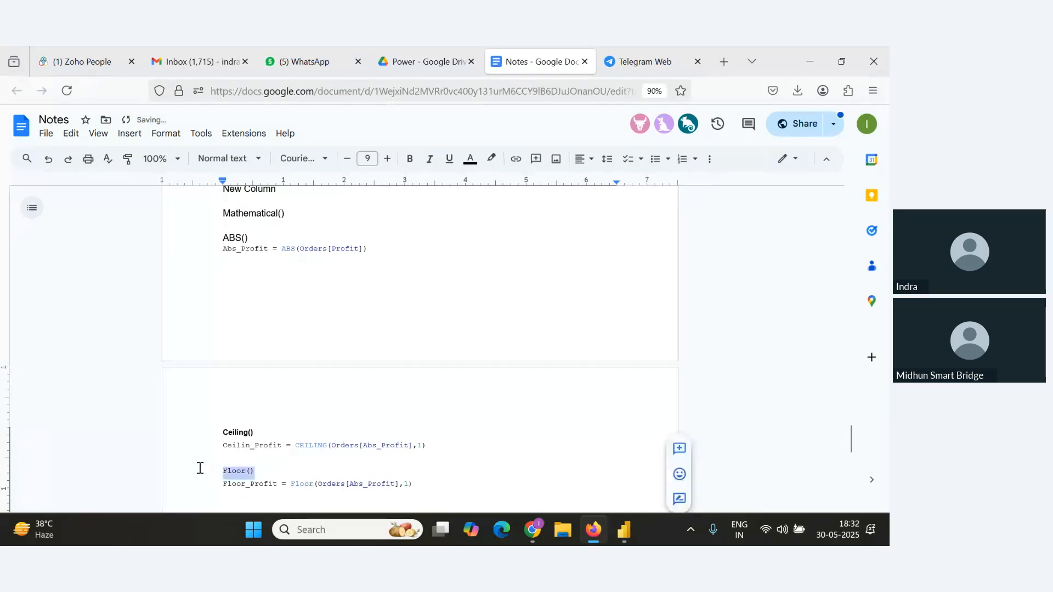
key("ctrl+b")
Review the attendee questions in the webinar Q&A panel.
key("alt+Tab")
key("alt+Tab")
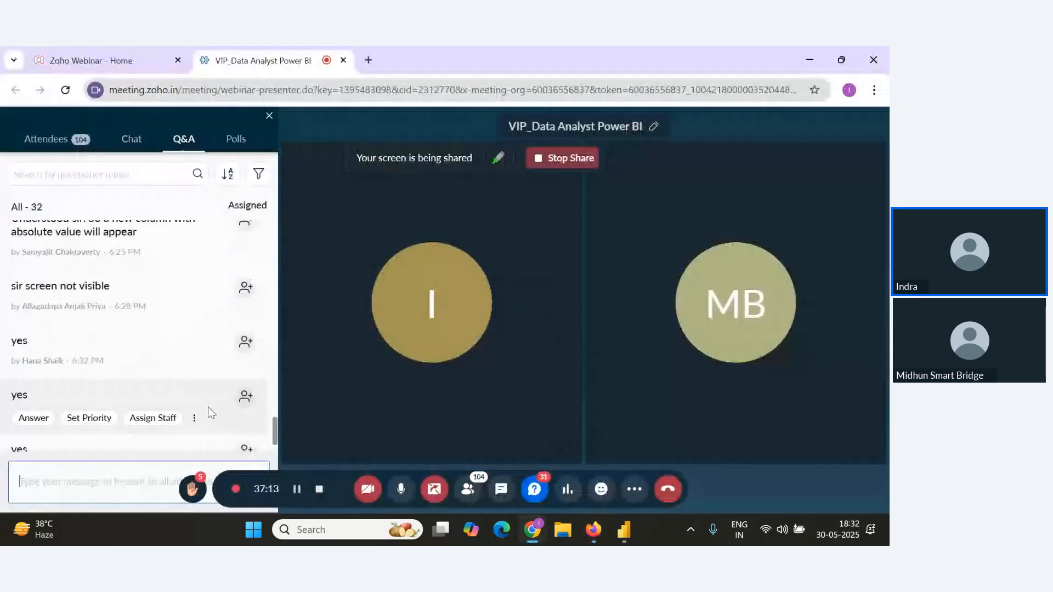
scroll(199, 357, "down", 1)
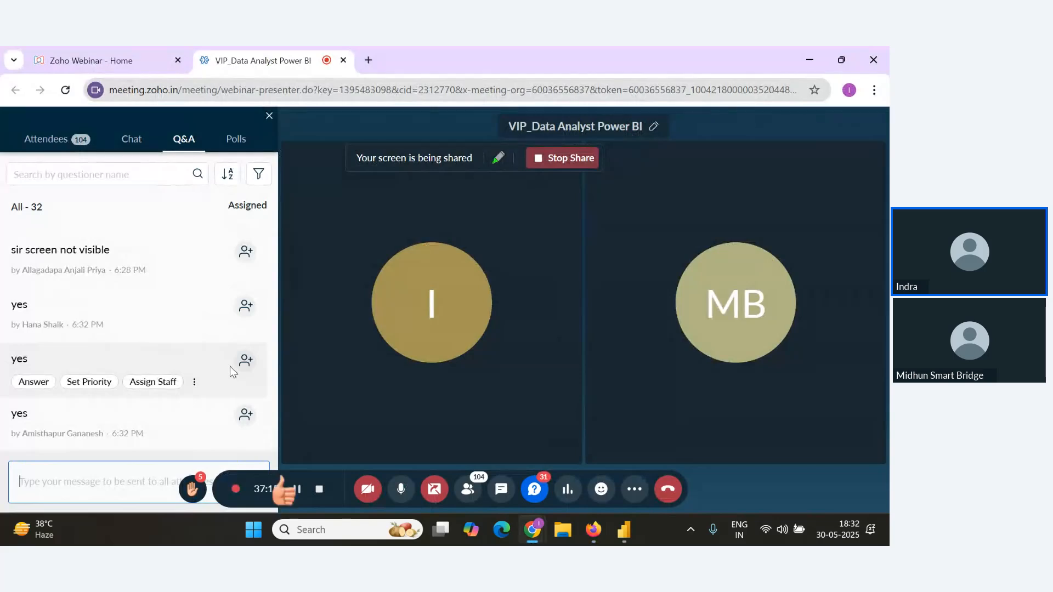
key("alt+Tab")
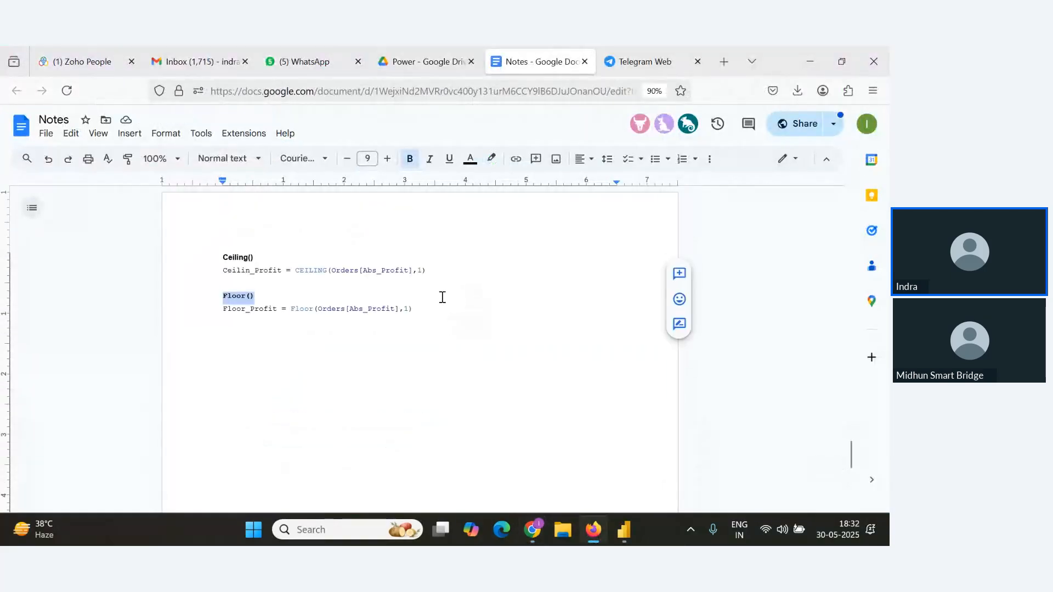
left_click(442, 311)
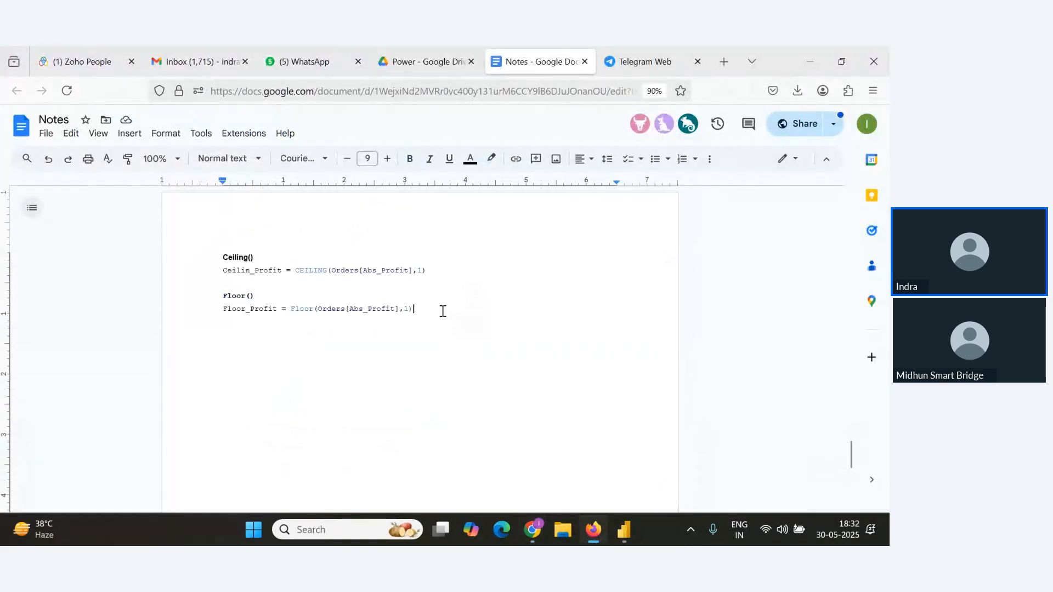
Add a Round heading below the Floor formula in the notes and enlarge it to 14 pt.
key("Return")
key("Return")
type("R")
left_click_drag(289, 341, 209, 334)
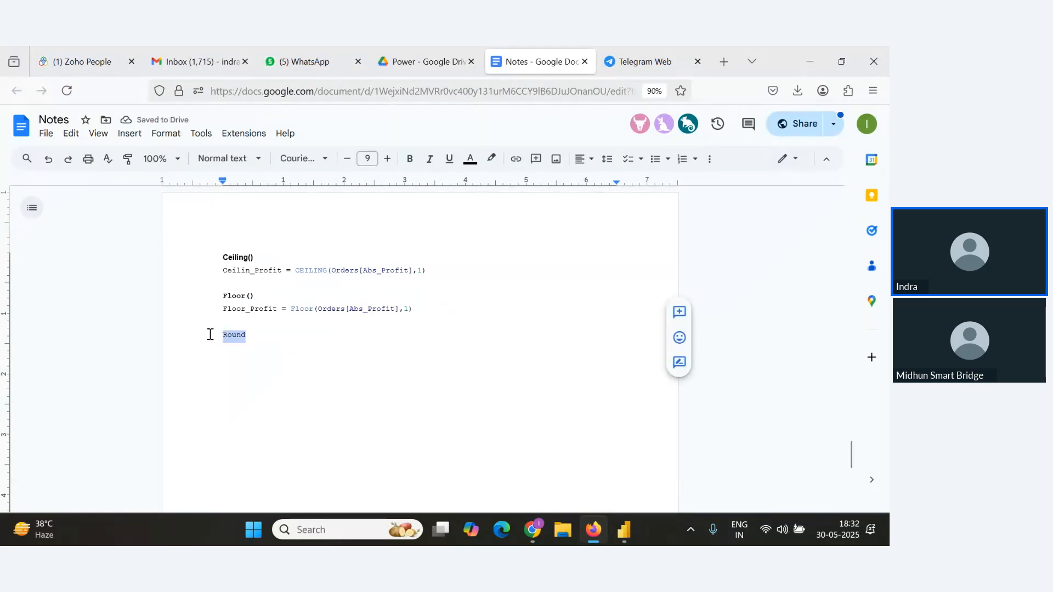
left_click(387, 158)
left_click(387, 159)
left_click(387, 159)
left_click(387, 159)
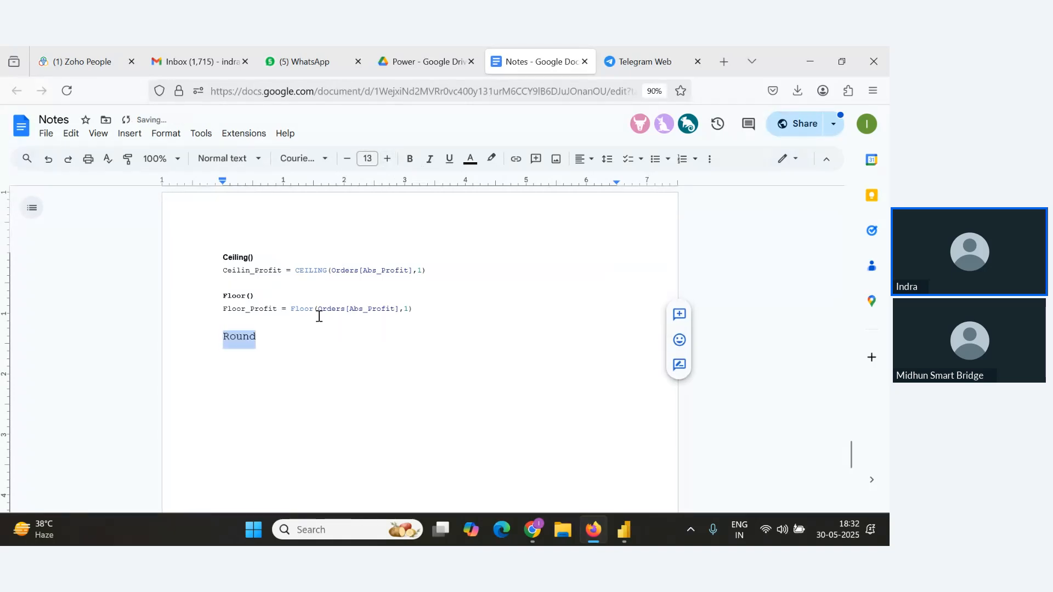
left_click(298, 334)
left_click(387, 158)
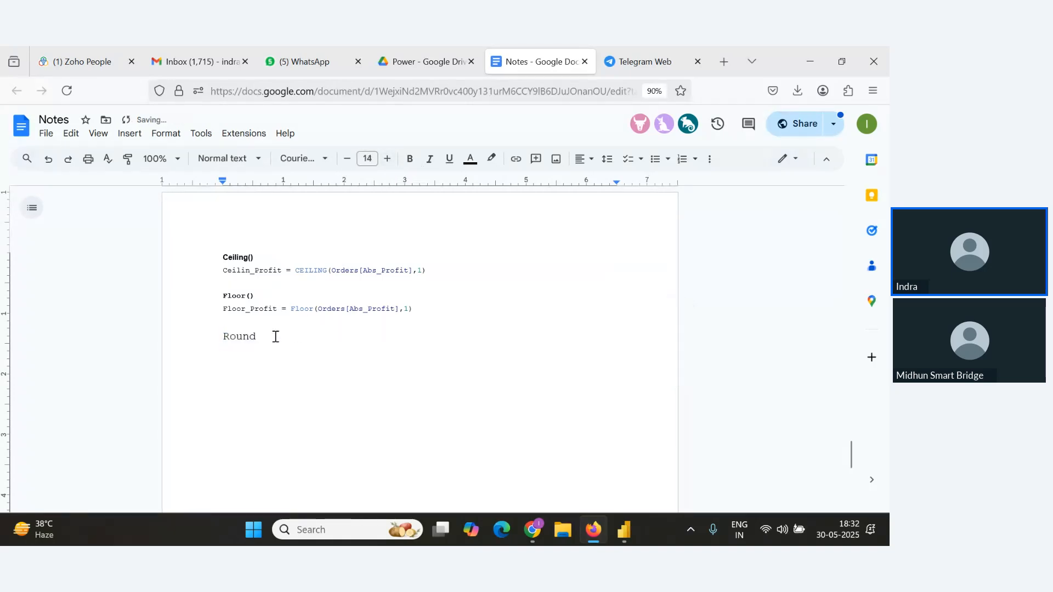
left_click_drag(275, 336, 200, 331)
left_click(389, 160)
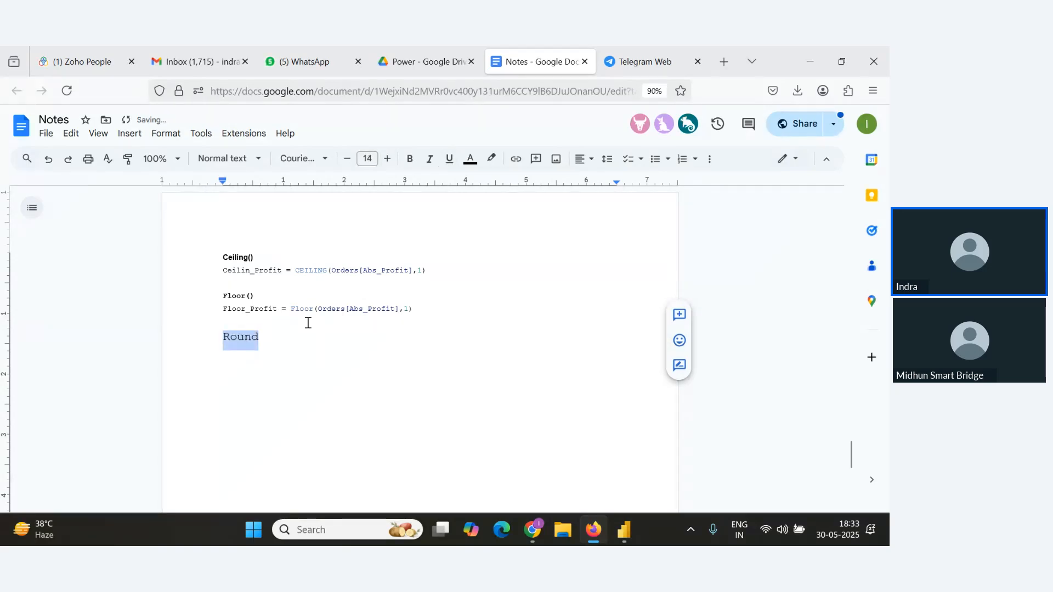
Complete the heading as Round(), make it bold, and enlarge the Floor() heading to 12 pt.
left_click(299, 339)
type("()")
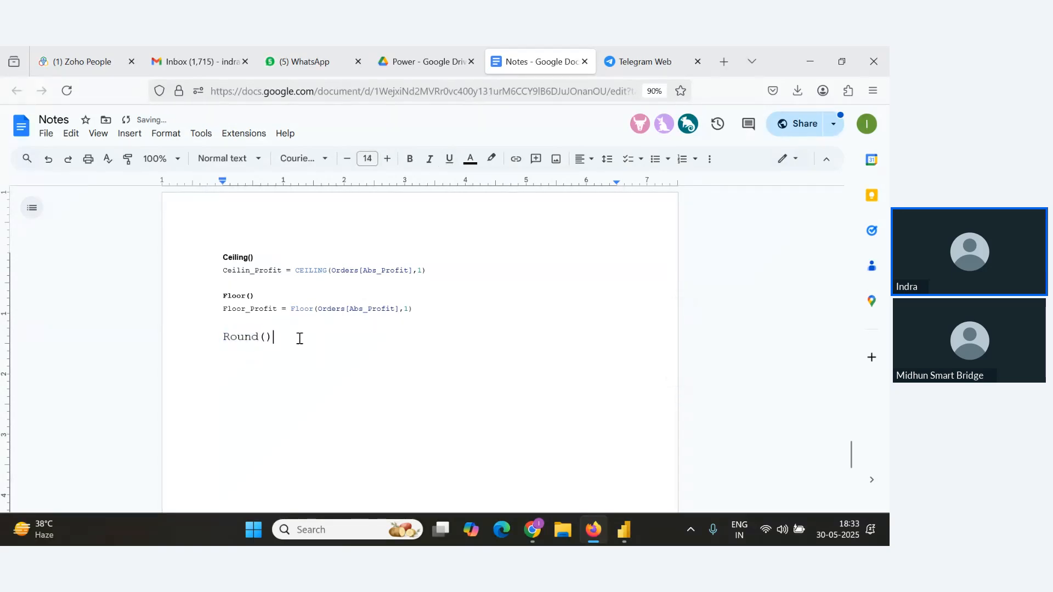
left_click_drag(300, 338, 192, 330)
key("ctrl+b")
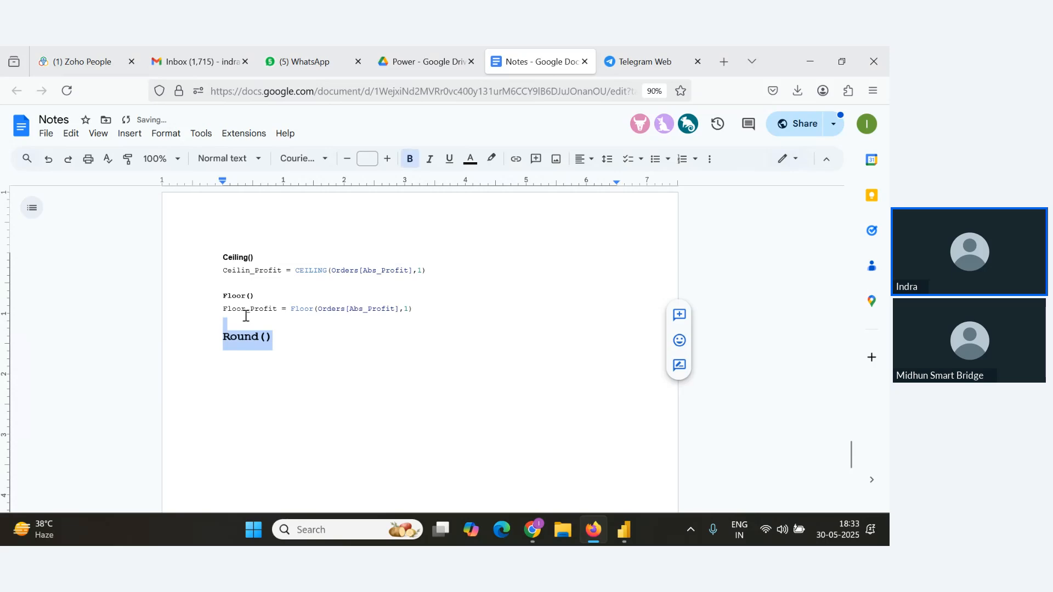
left_click_drag(255, 297, 184, 294)
left_click(389, 161)
left_click(389, 162)
left_click(389, 161)
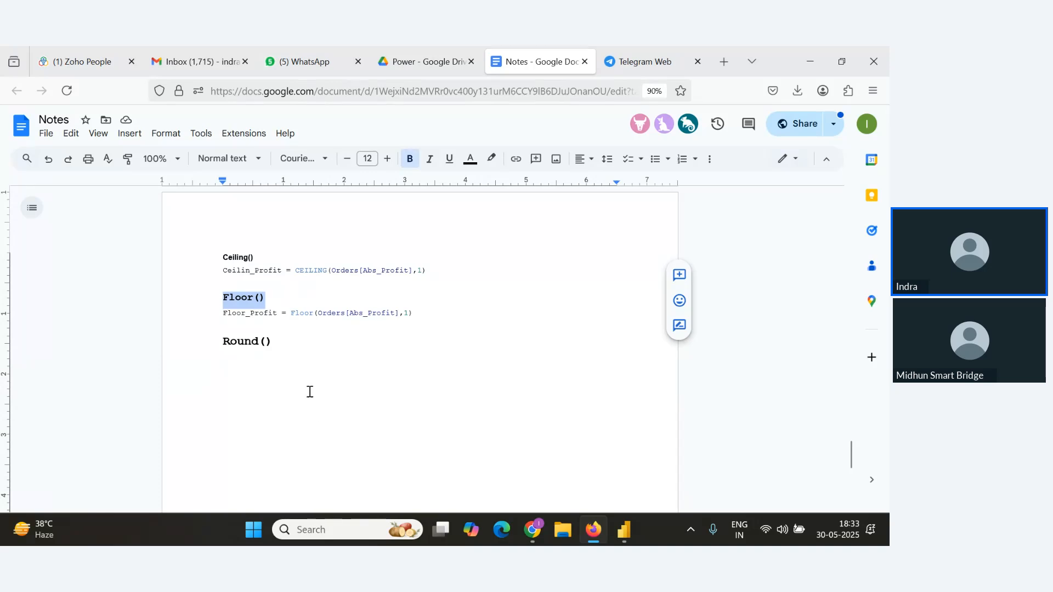
Create a new calculated column named Round_Profit starting with the ROUND function.
key("alt+Tab")
key("alt+Tab")
key("alt+Tab")
key("Tab")
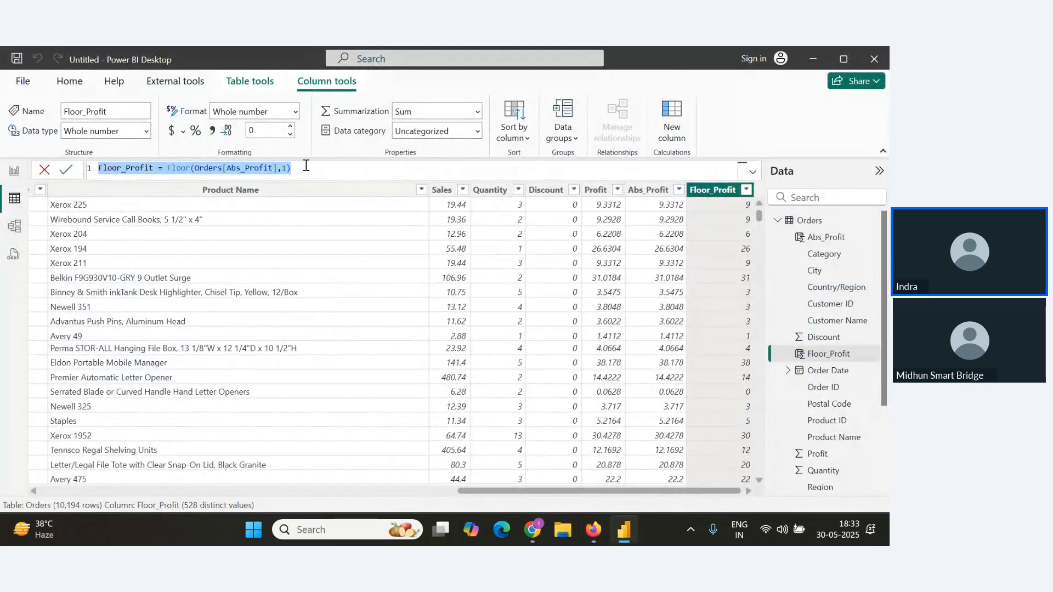
left_click(66, 80)
left_click(553, 117)
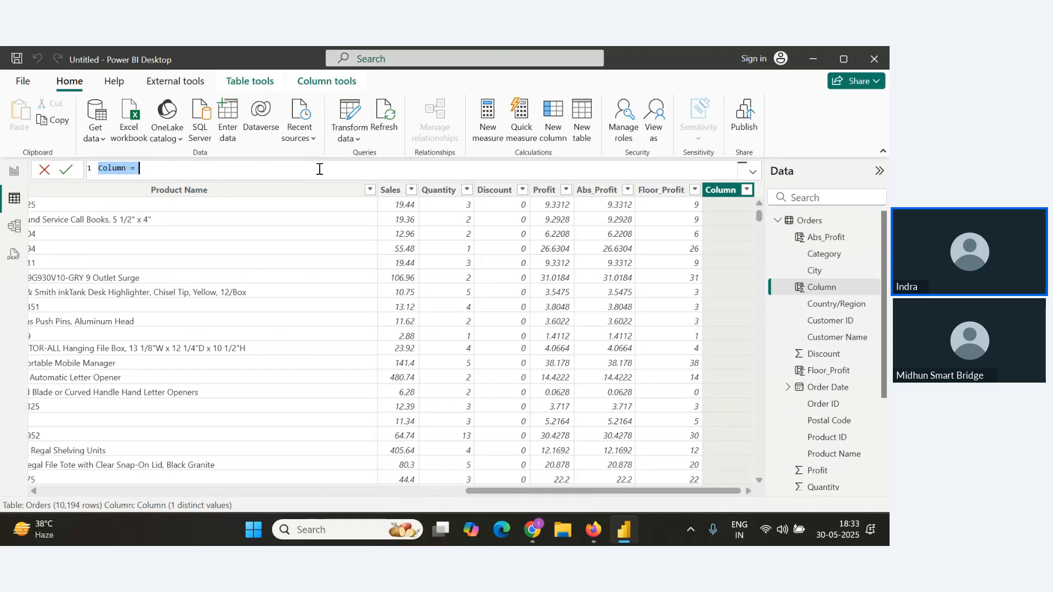
type("Roun")
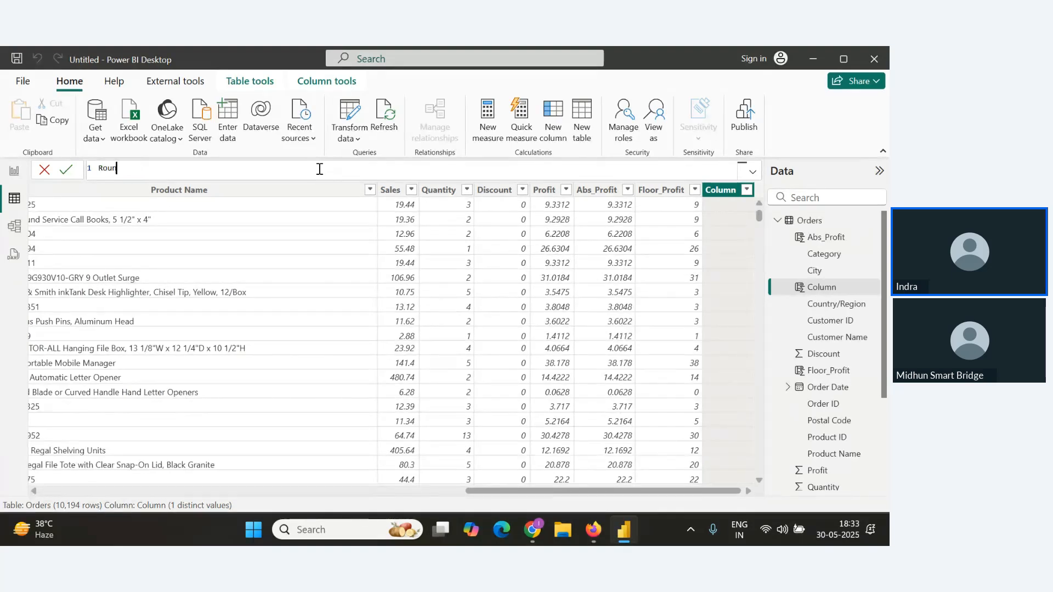
type("d_Profit=R")
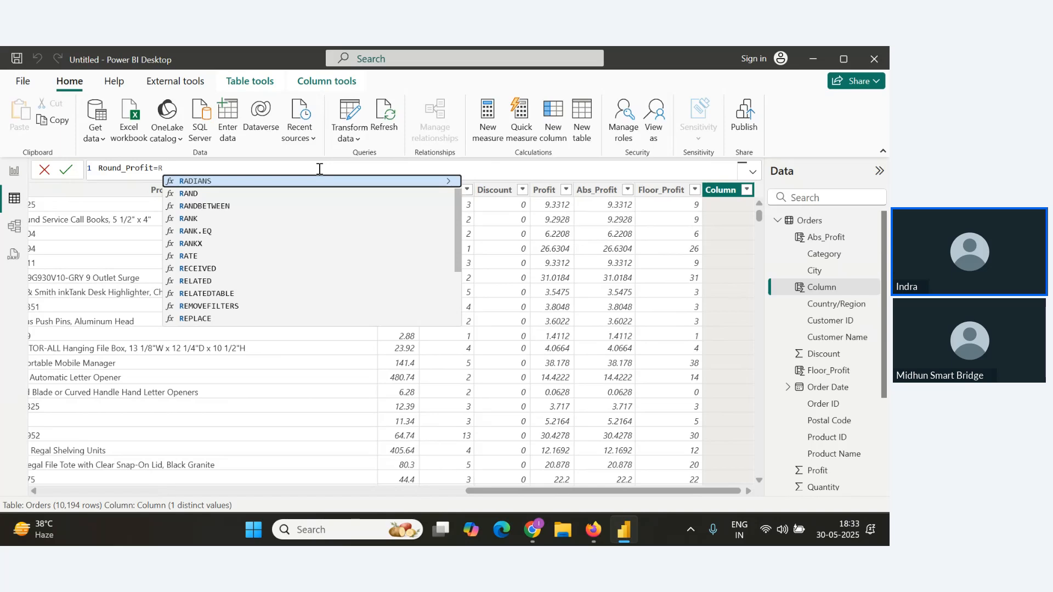
type("OUND(")
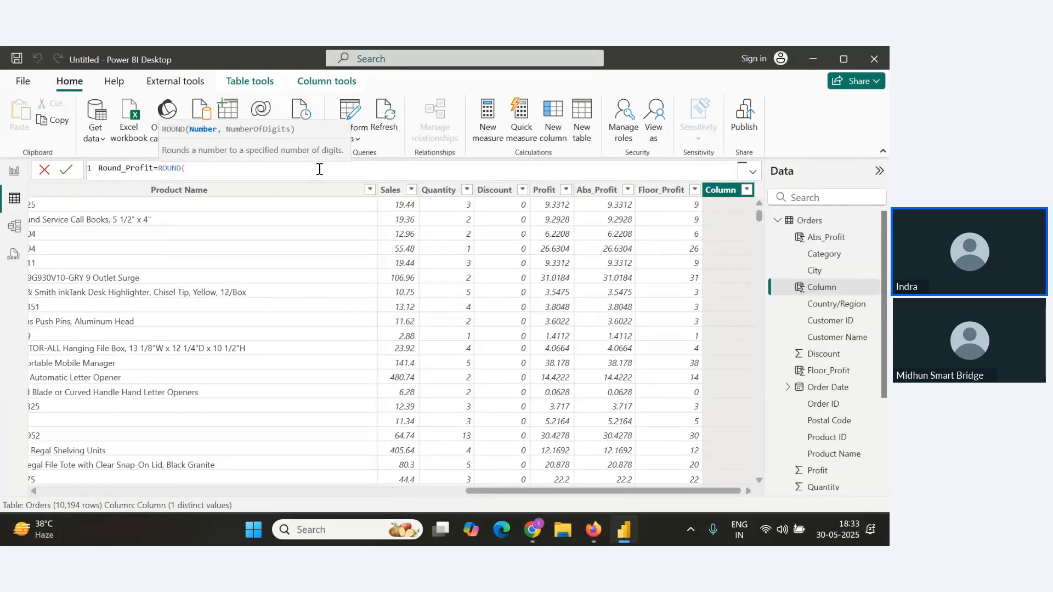
type("Order")
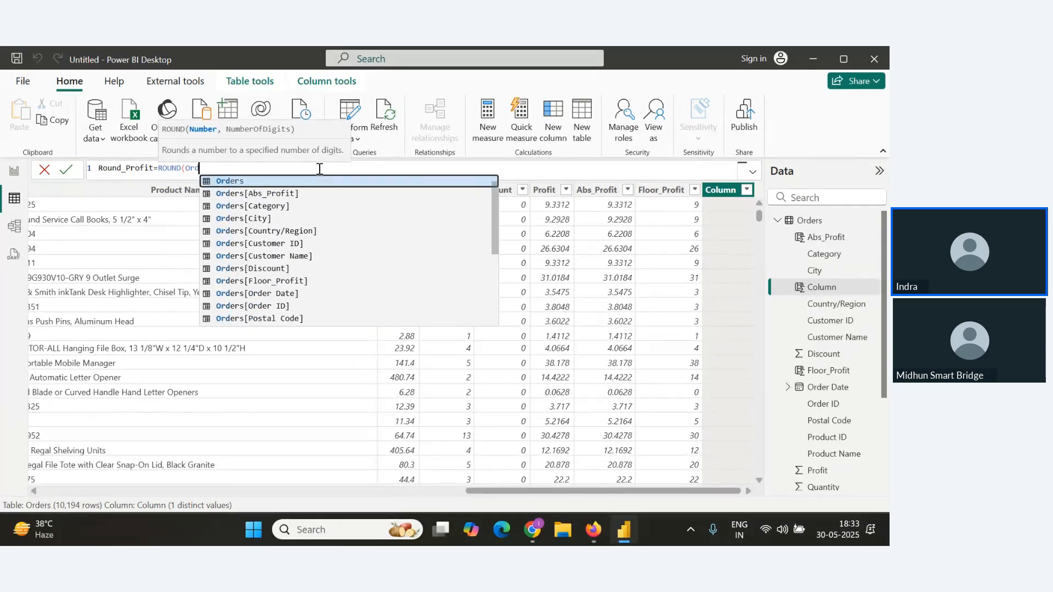
Complete the Round_Profit formula as ROUND of Orders[Abs_Profit] with 0 digits and commit it.
left_click(298, 194)
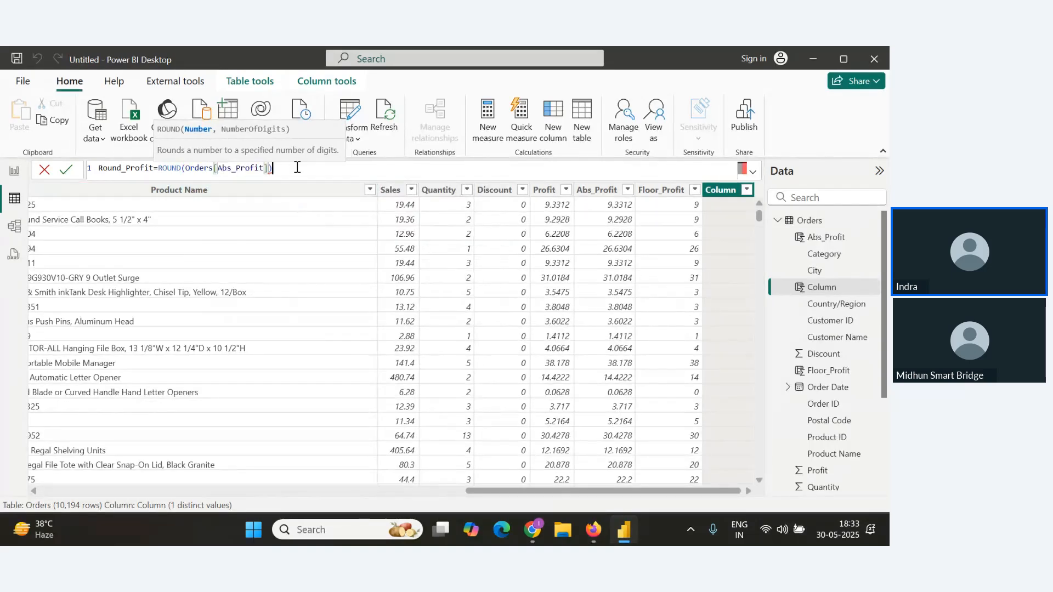
type(")")
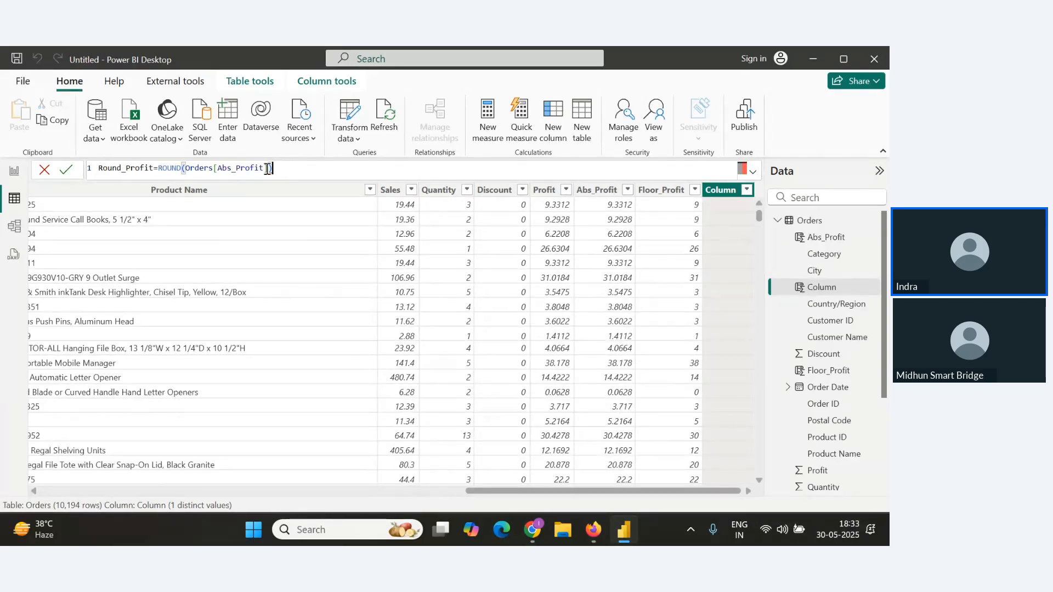
key("BackSpace")
key("BackSpace")
type(",0)")
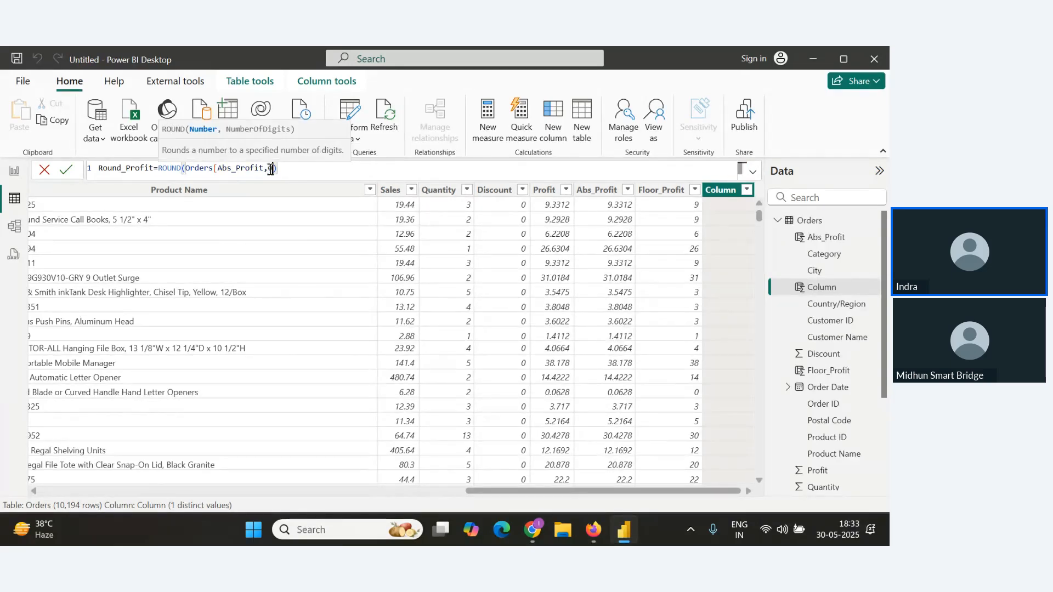
left_click_drag(289, 168, 59, 172)
left_click(60, 171)
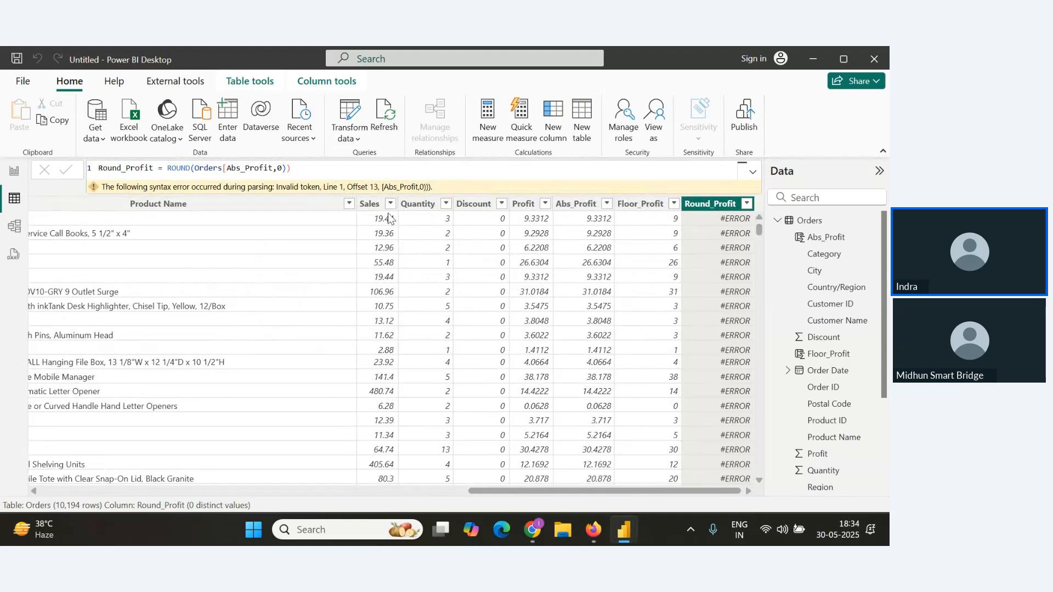
Fix the formula's missing closing bracket and extra parenthesis so it reads ROUND(Orders[Abs_Profit],0), then commit.
left_click(269, 169)
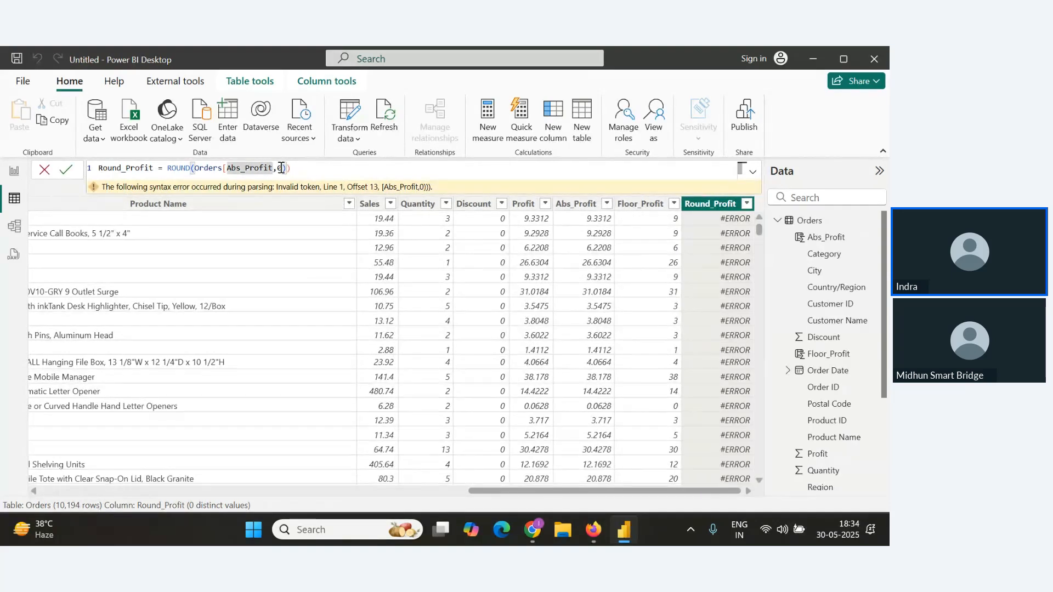
type("]")
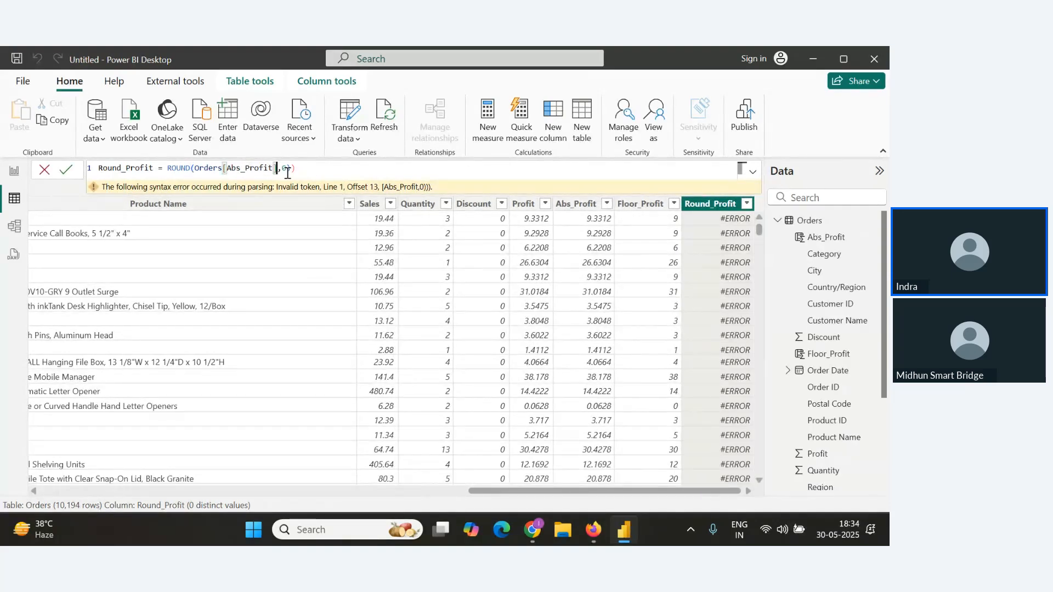
left_click(321, 170)
key("BackSpace")
left_click(69, 173)
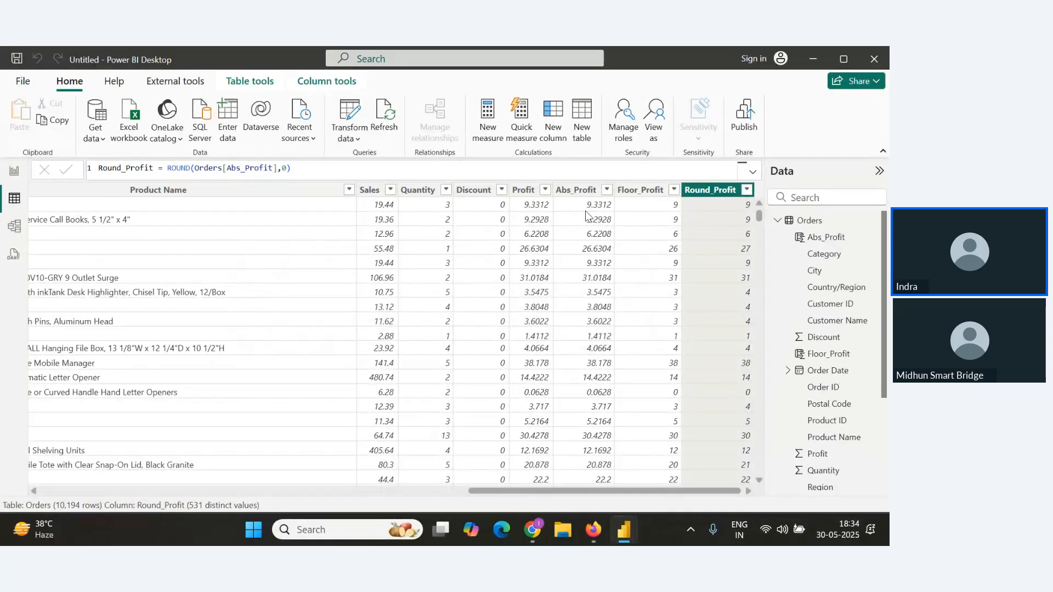
Change the Round_Profit formula's number of digits to 2 and commit it.
double_click(285, 168)
type("2")
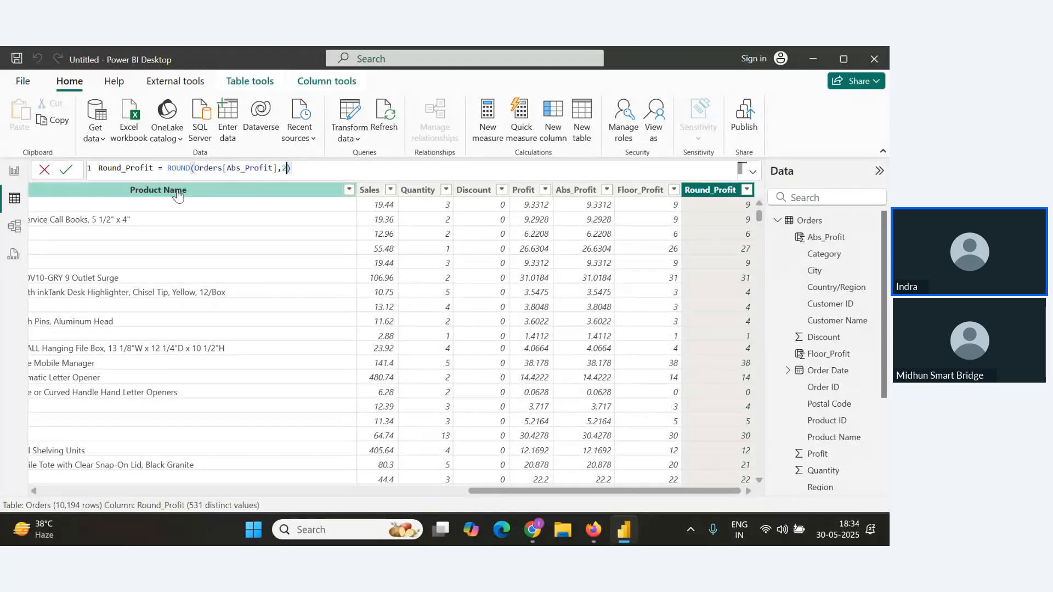
left_click(65, 169)
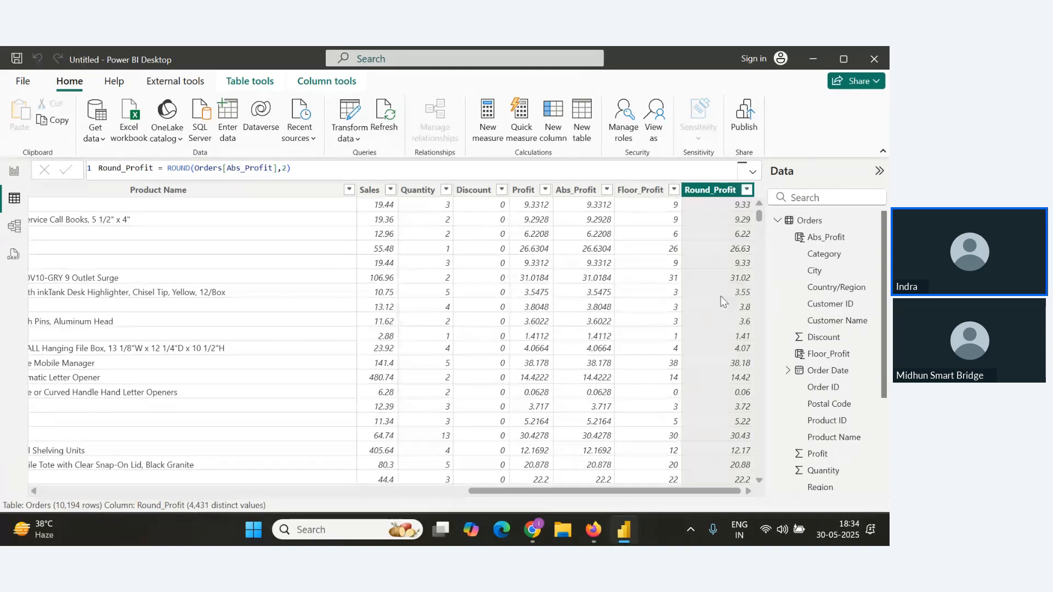
Copy the Round_Profit formula and paste it into the notes document below the Round() heading.
left_click_drag(317, 170, 80, 170)
key("ctrl+c")
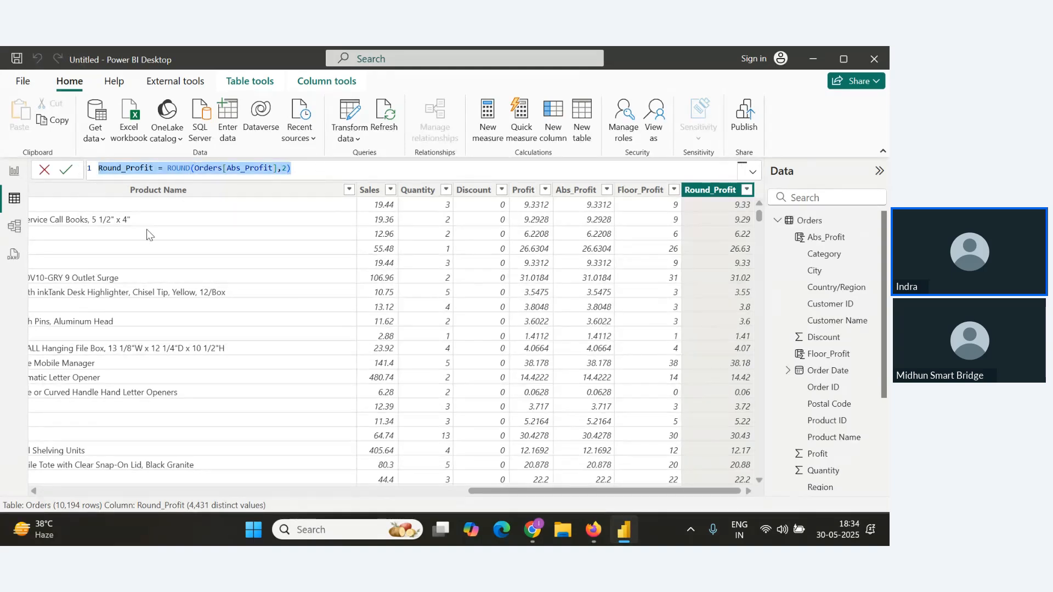
key("alt+Tab")
key("Return")
key("ctrl+v")
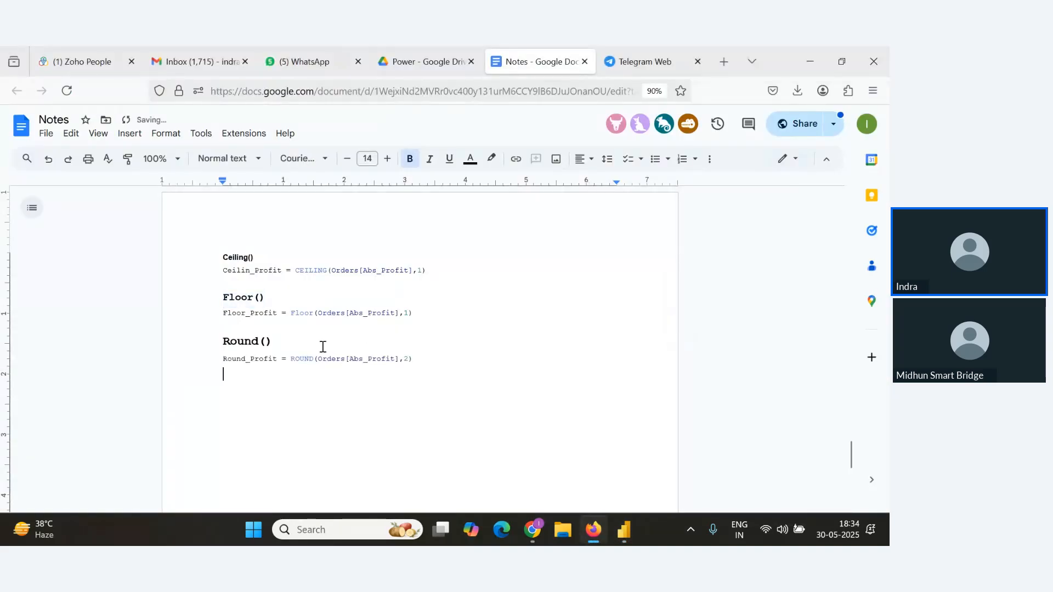
left_click(440, 360)
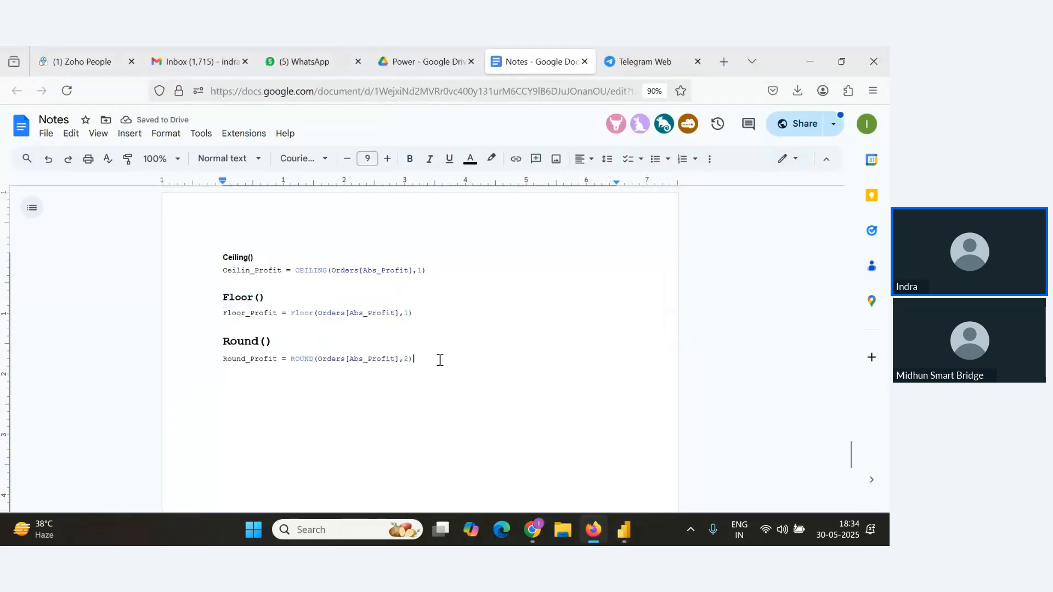
Add a Roundup() heading below the Round formula in the notes, set it to 12 pt and bold.
key("Return")
type("Round")
type("p (")
left_click_drag(386, 362, 203, 382)
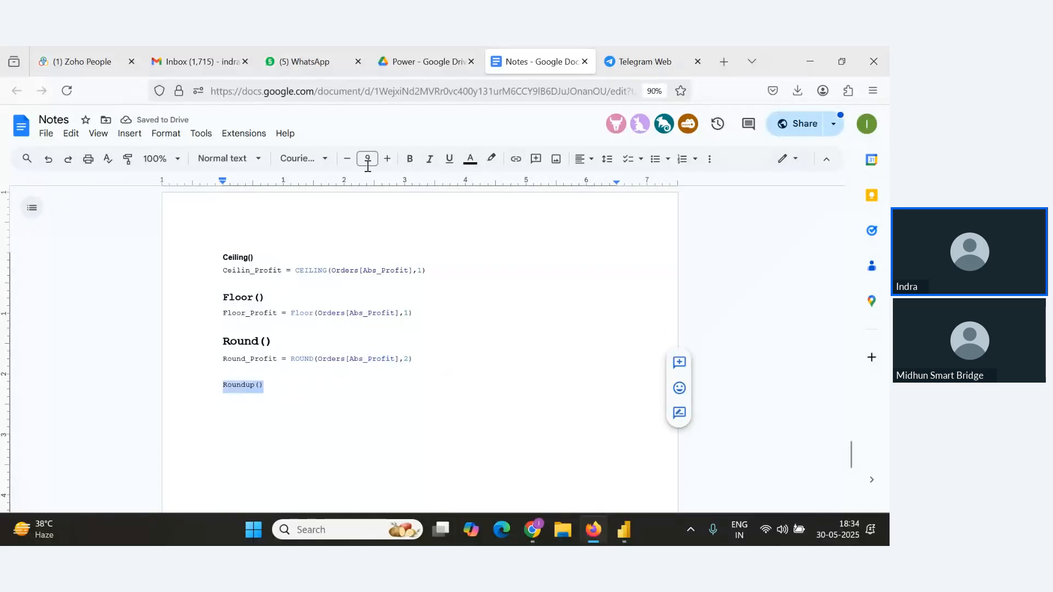
left_click(387, 159)
left_click(388, 159)
left_click(387, 159)
left_click(410, 160)
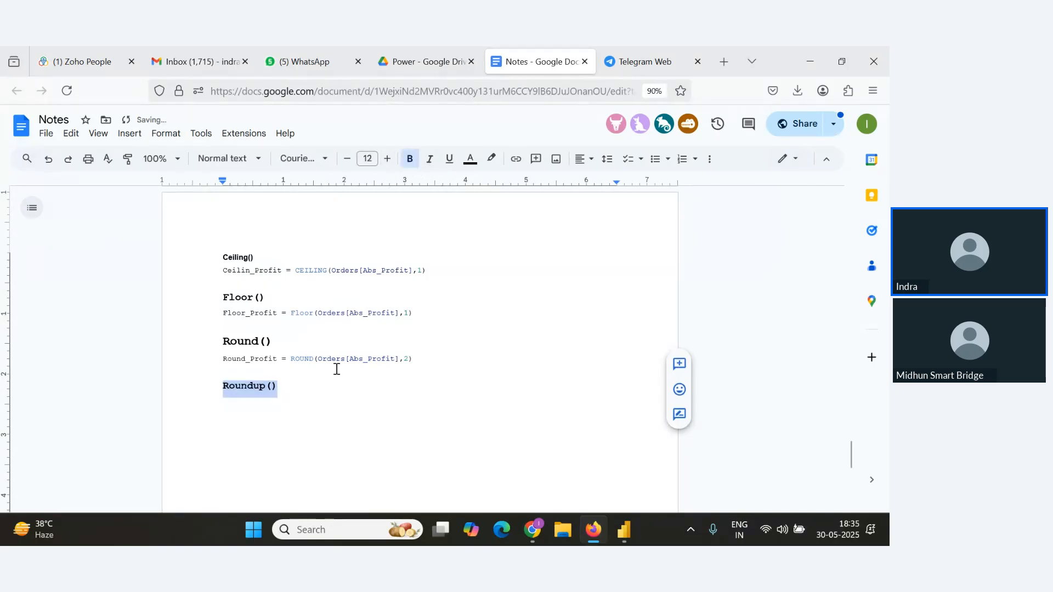
left_click(325, 393)
key("alt+Tab")
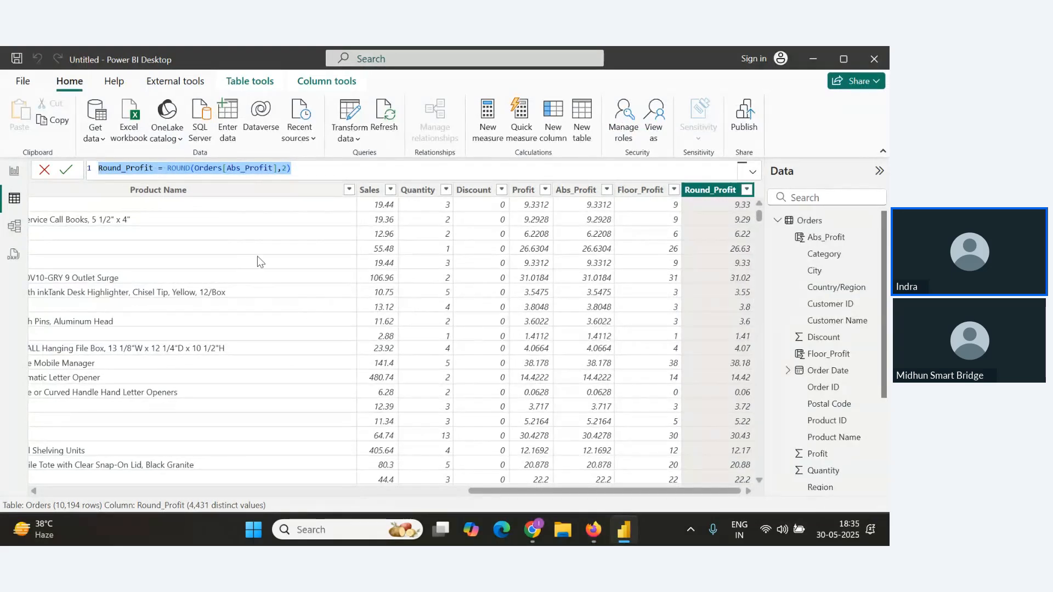
key("alt+Tab")
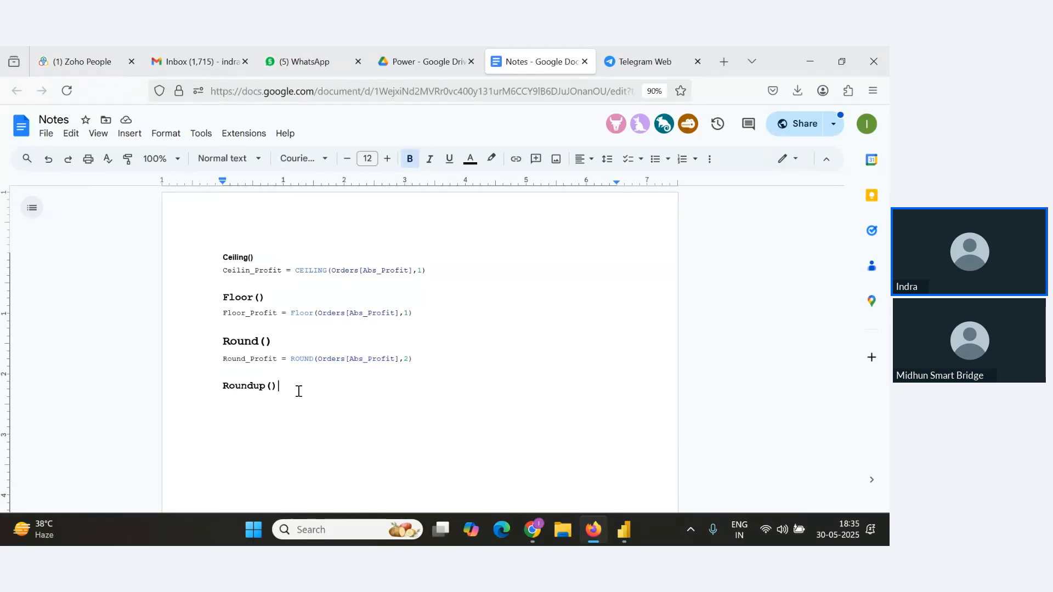
key("alt+Tab")
key("Tab")
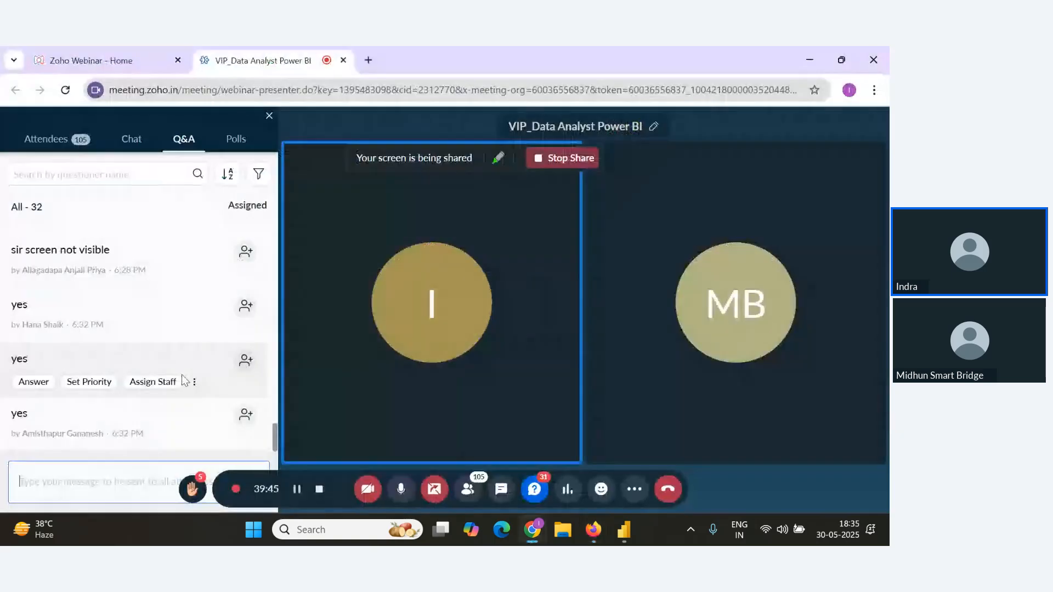
key("alt+Tab")
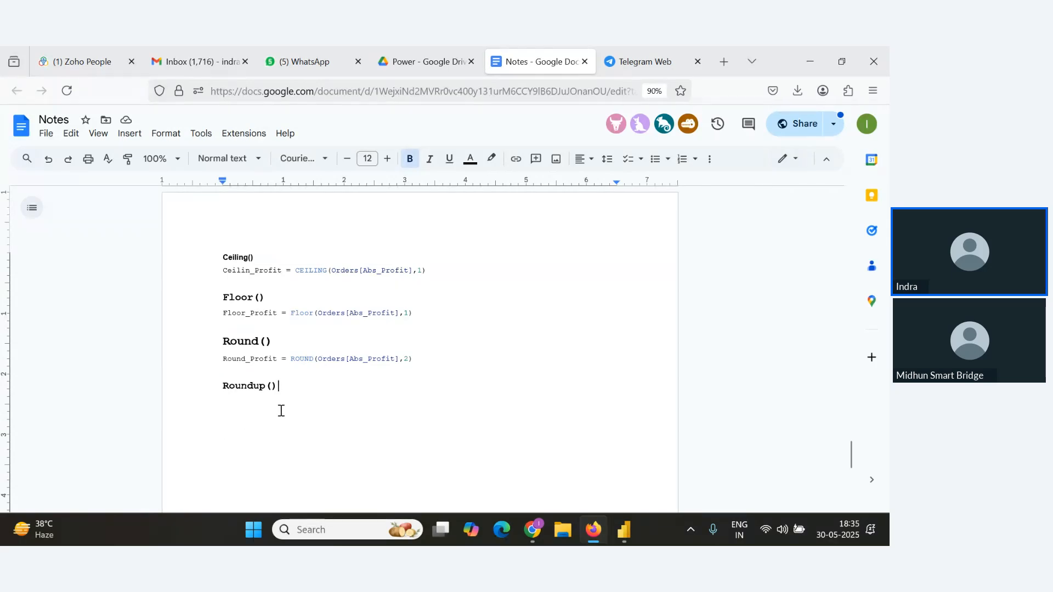
Create a new calculated column Roundup_Profit = ROUNDUP(Orders[Abs_Profit],0) and commit it.
key("alt+Tab")
key("alt+Tab")
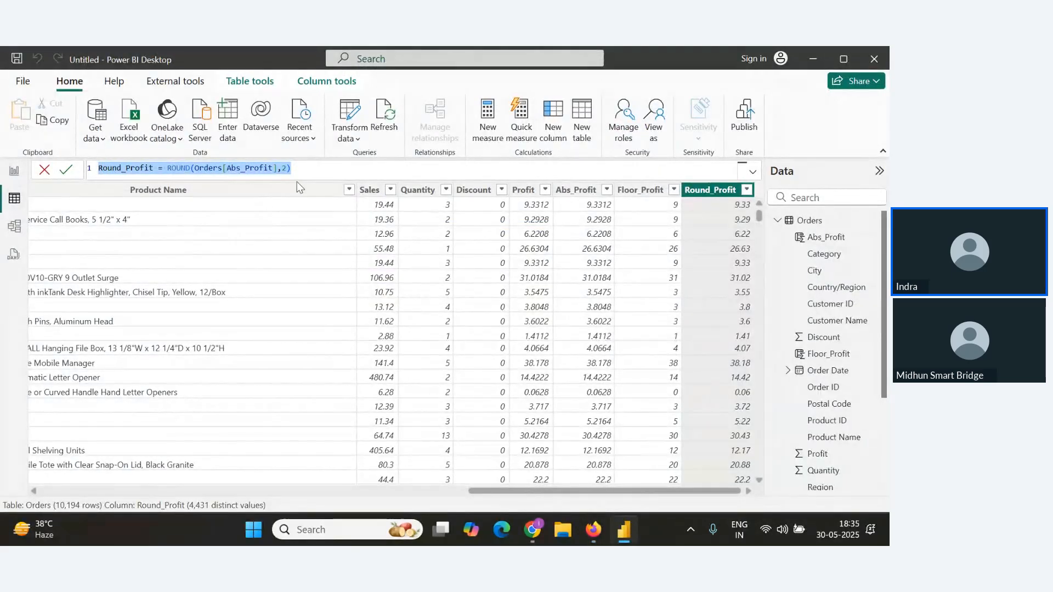
left_click(76, 85)
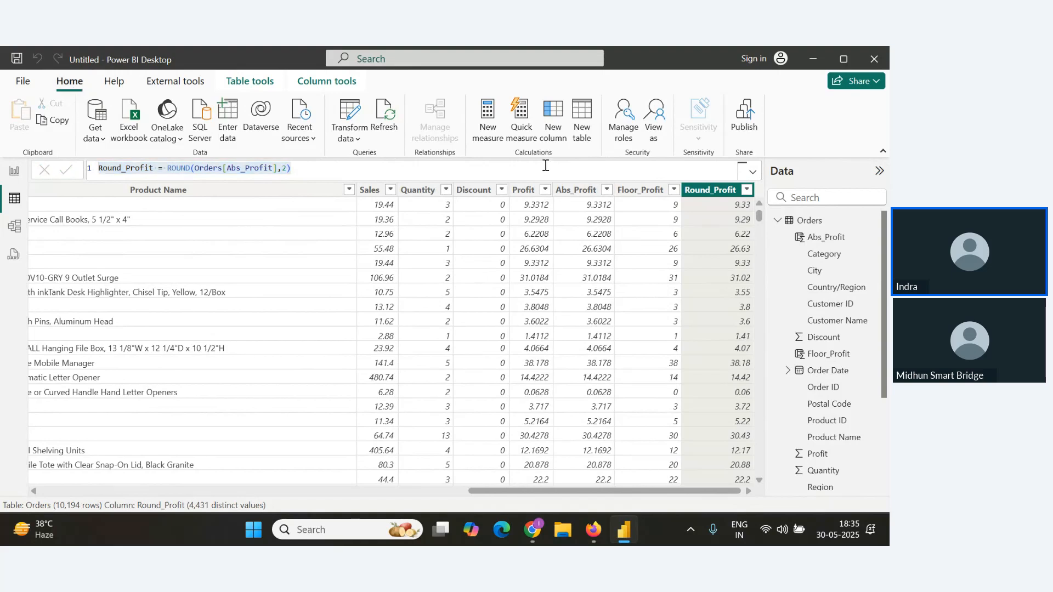
left_click(554, 136)
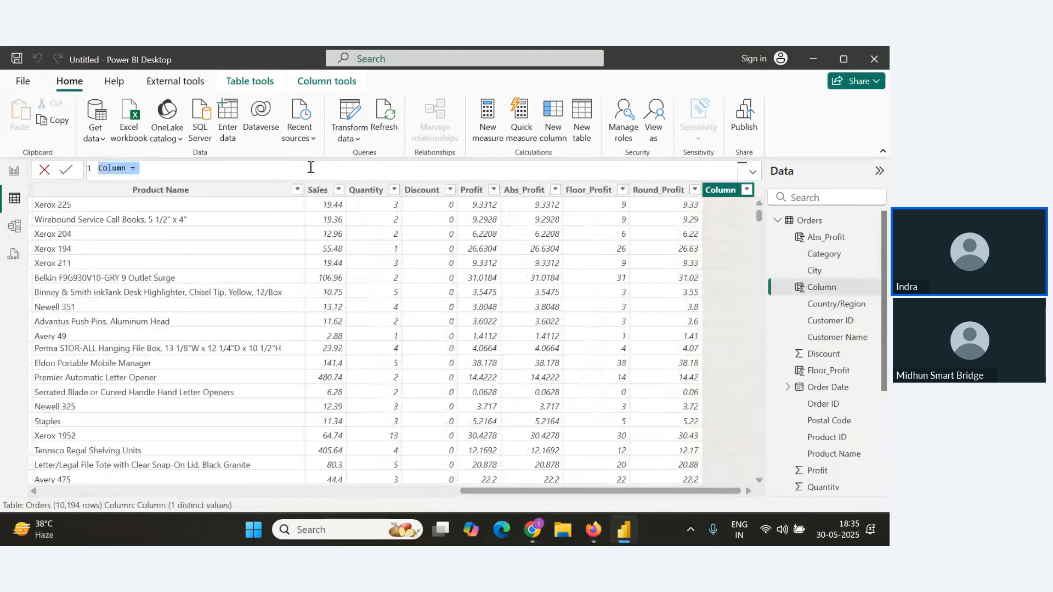
type("Rour")
type("dup")
type("_Profit")
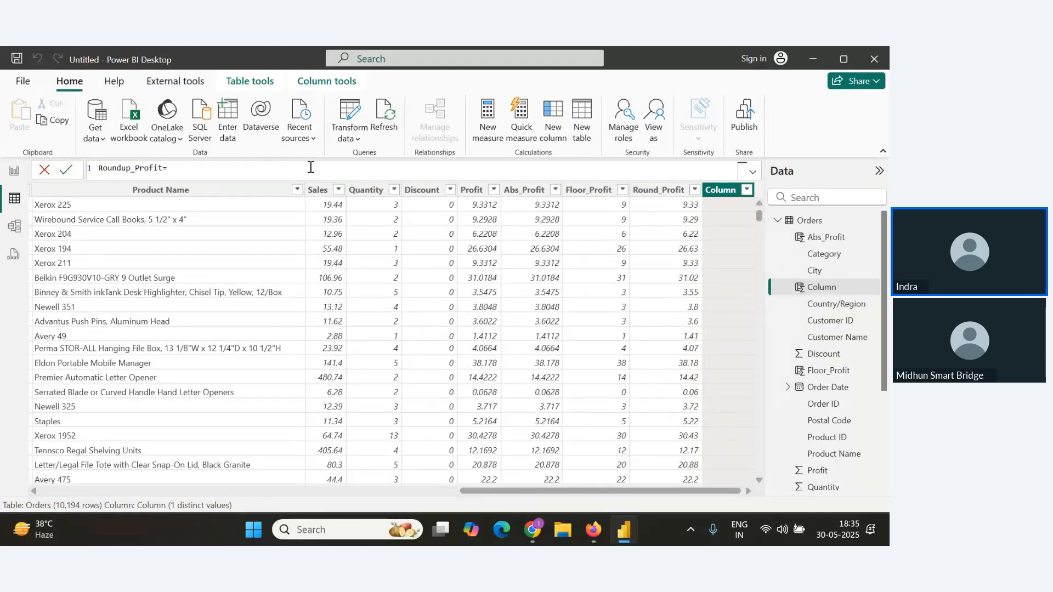
type("=")
type("Round")
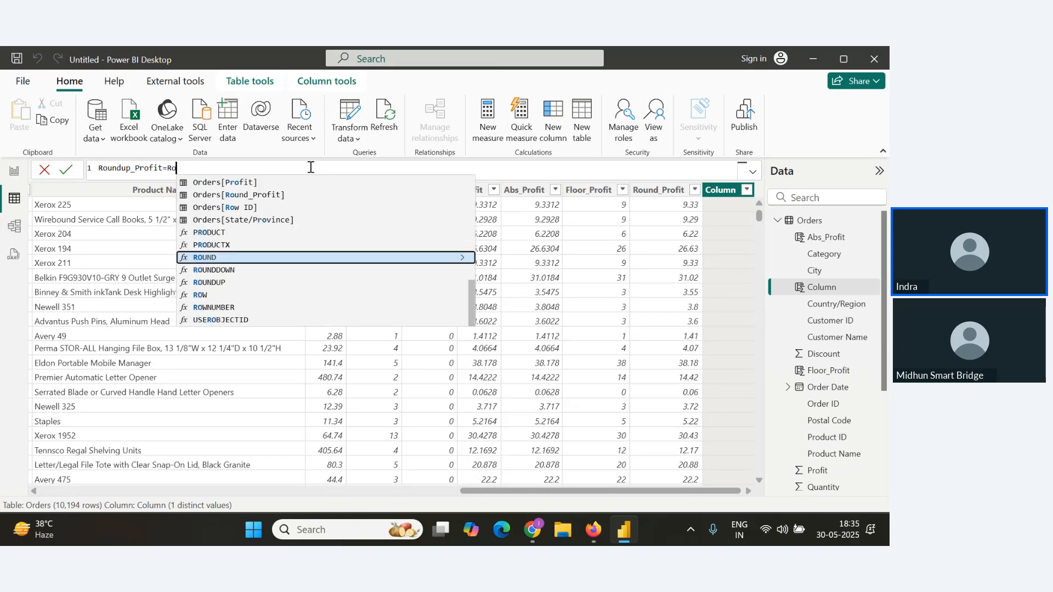
key("Down")
key("Down")
key("Tab")
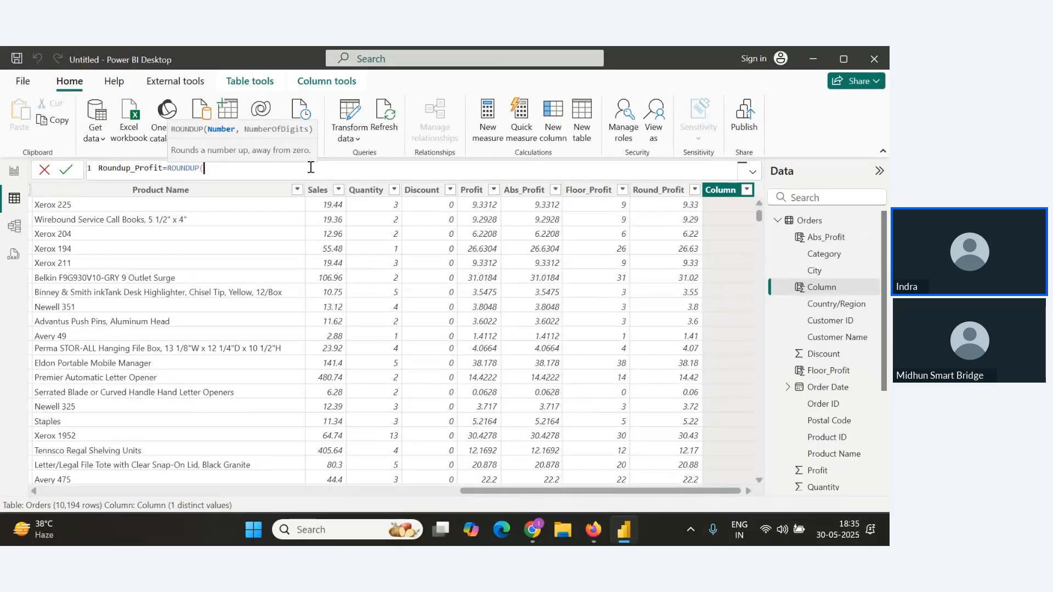
type("ord")
key("Down")
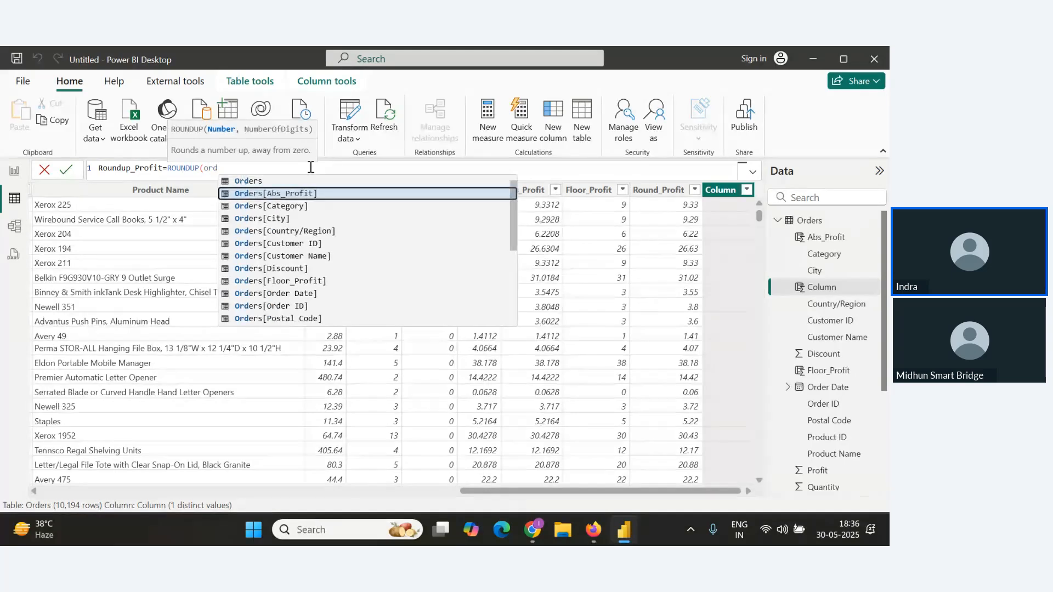
key("Tab")
type(")")
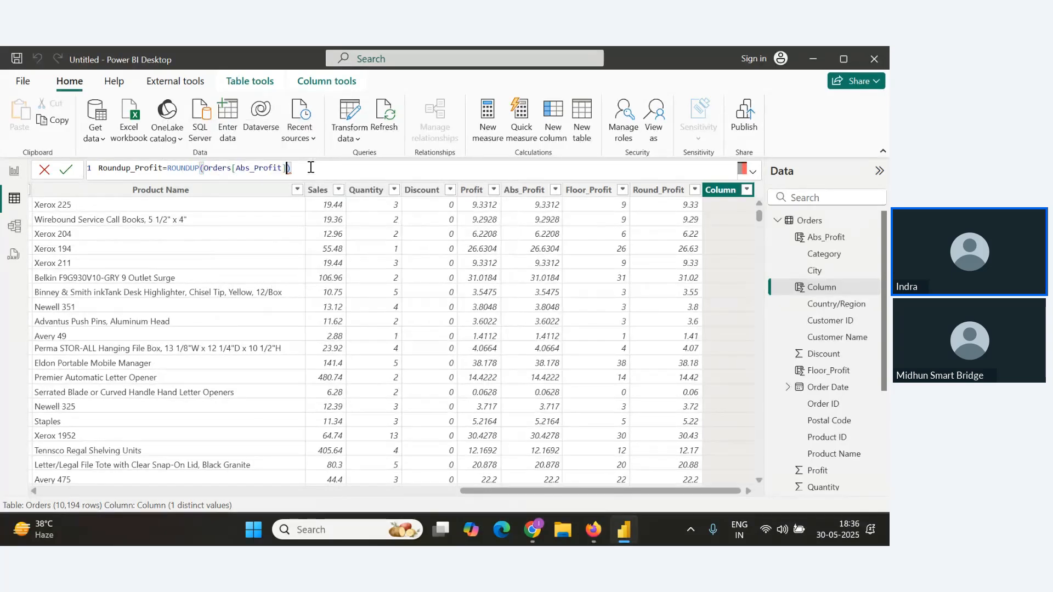
type(",0")
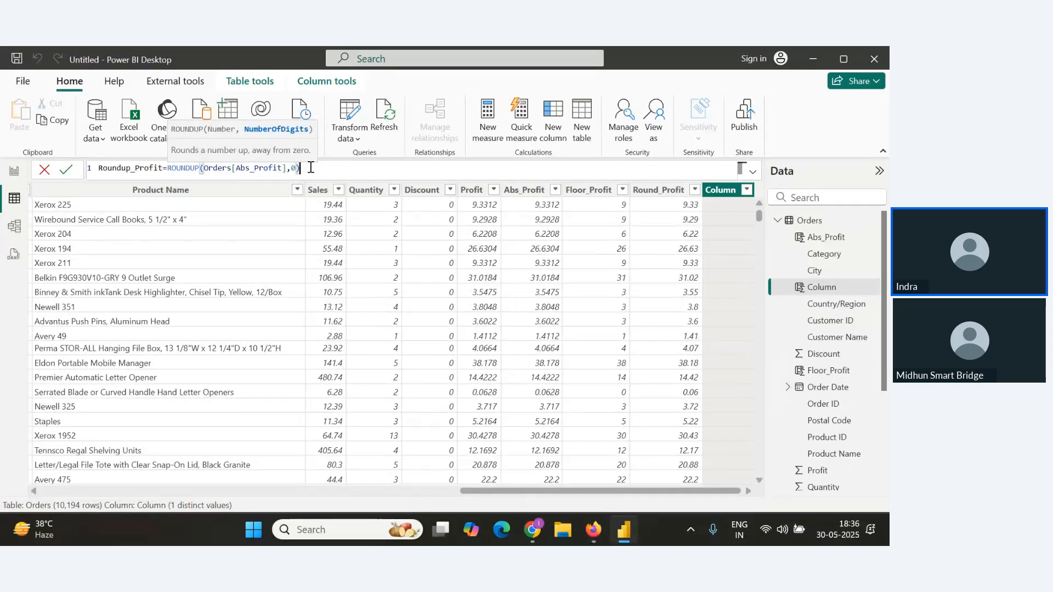
left_click(66, 169)
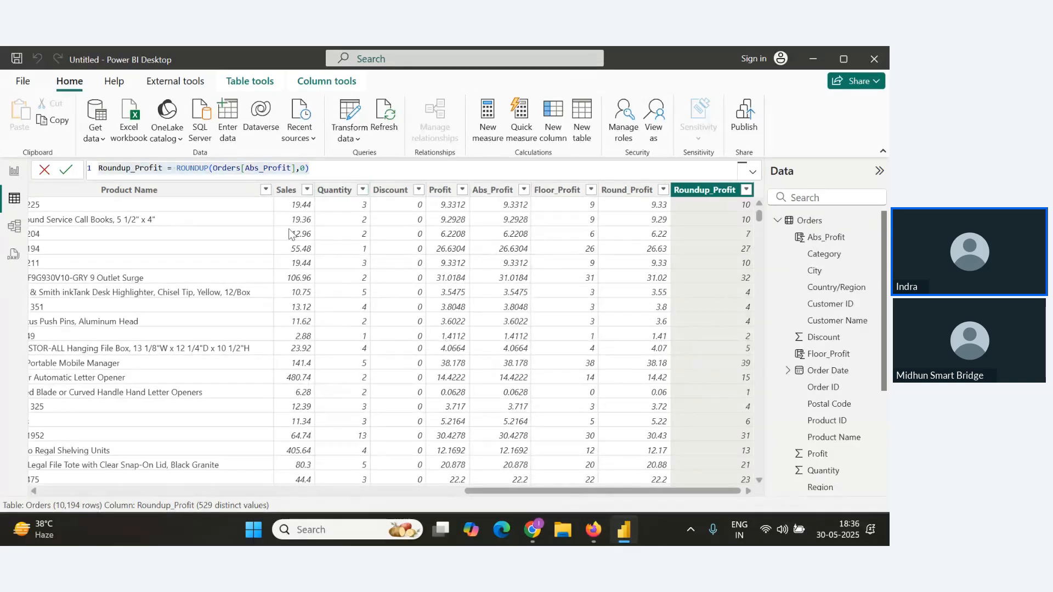
Paste the copied Round_Profit formula on a new line below the Roundup() heading in the notes.
key("alt+Tab")
key("Return")
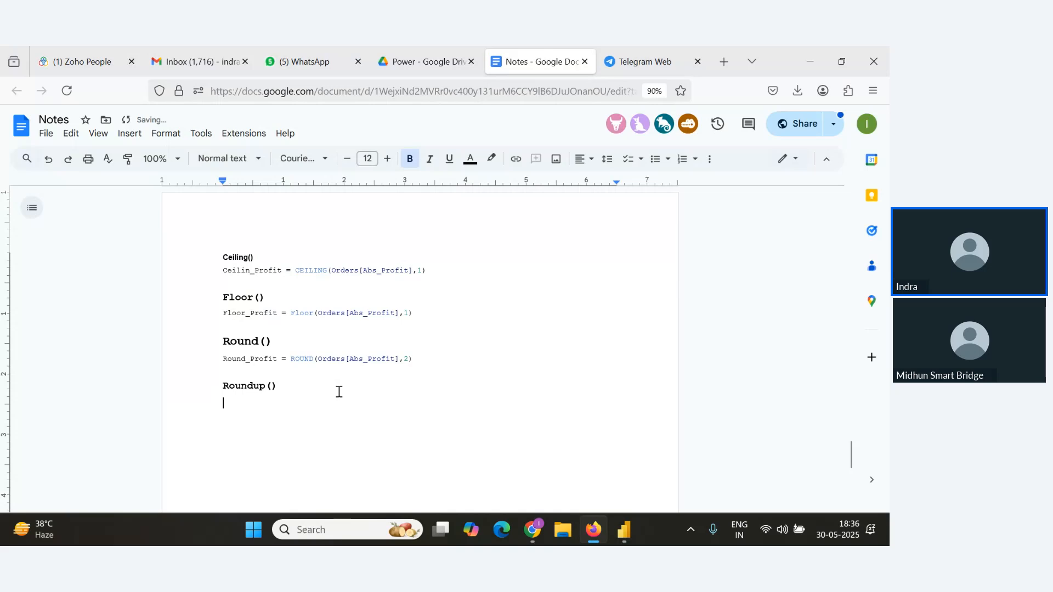
type("Round_Profit = ROUND(Orders[Abs_Profit],2)")
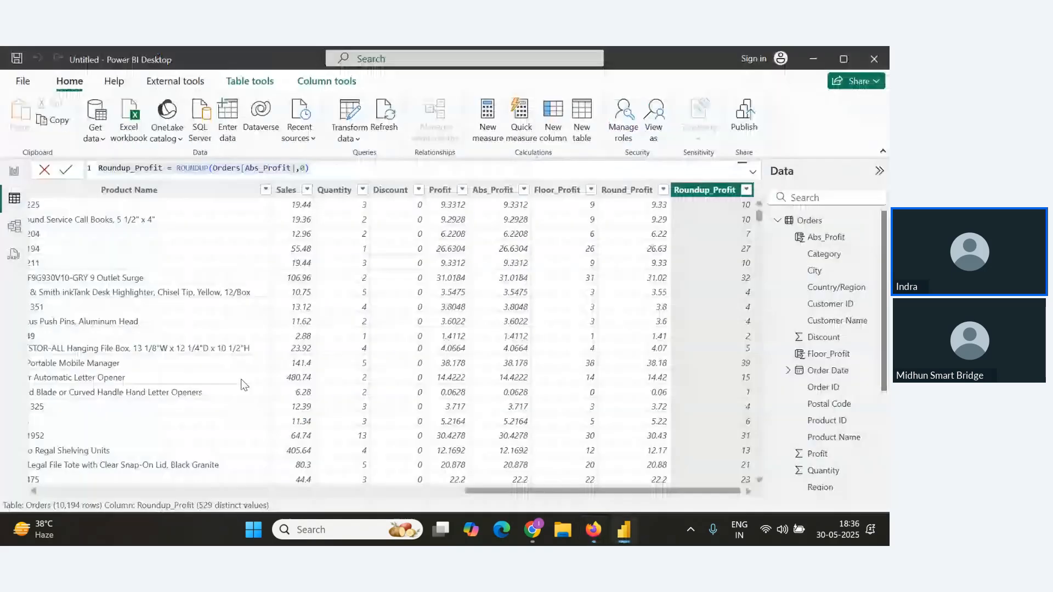
Read the attendee questions in the webinar's Q&A panel, switching back and forth between windows.
key("alt+Tab")
scroll(390, 387, "up", 2)
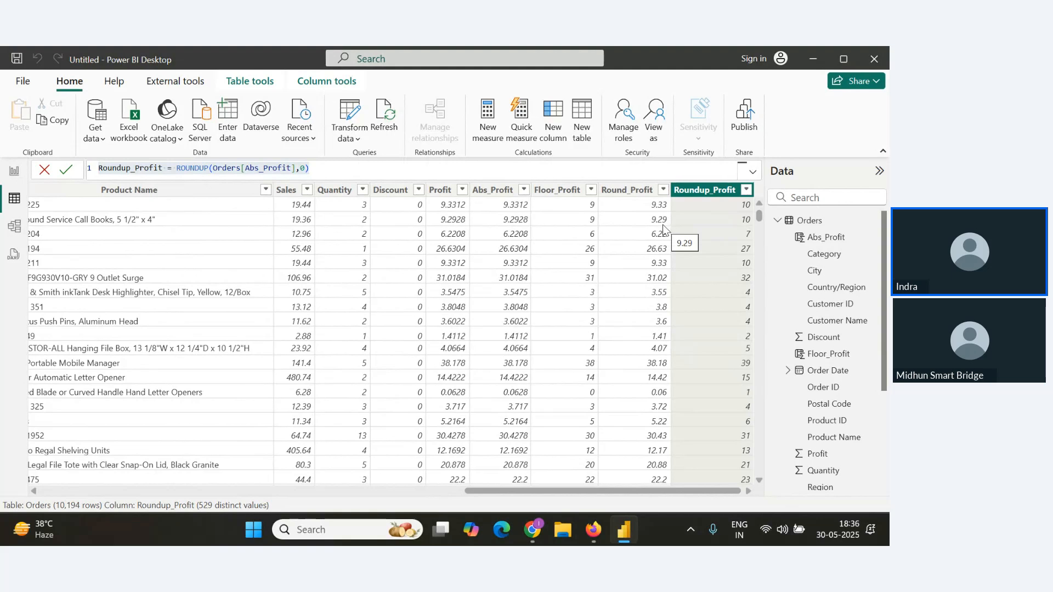
key("alt+Tab")
key("alt+Tab")
key("Tab")
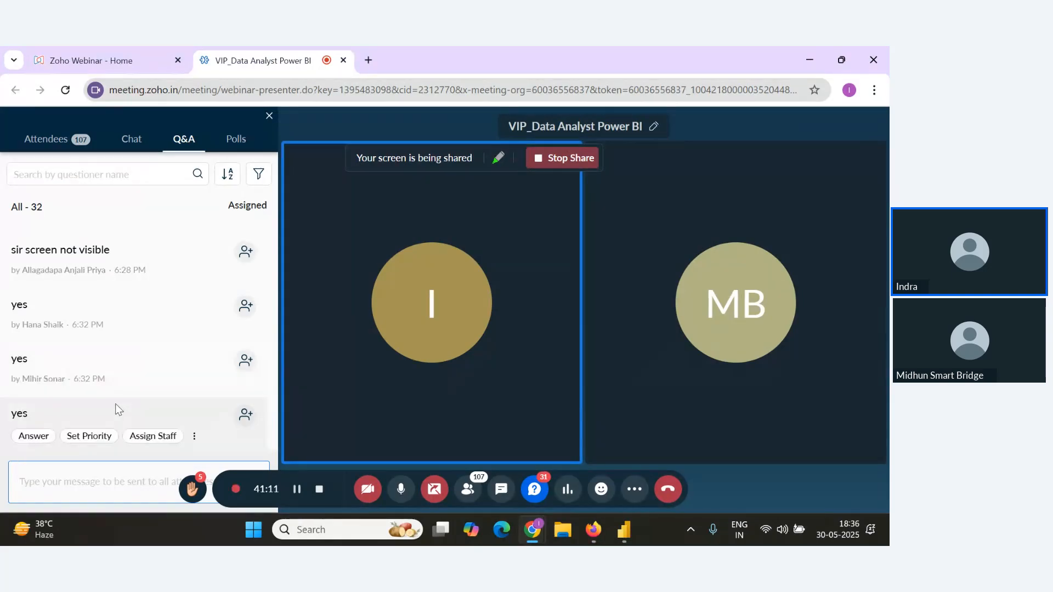
scroll(139, 409, "up", 1)
scroll(139, 409, "down", 1)
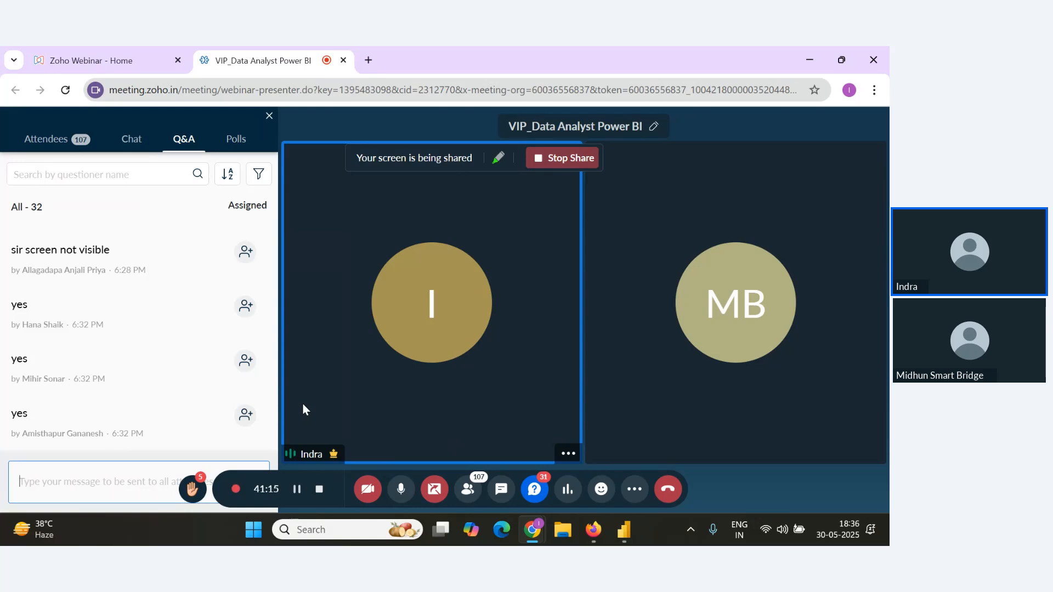
mouse_move(242, 403)
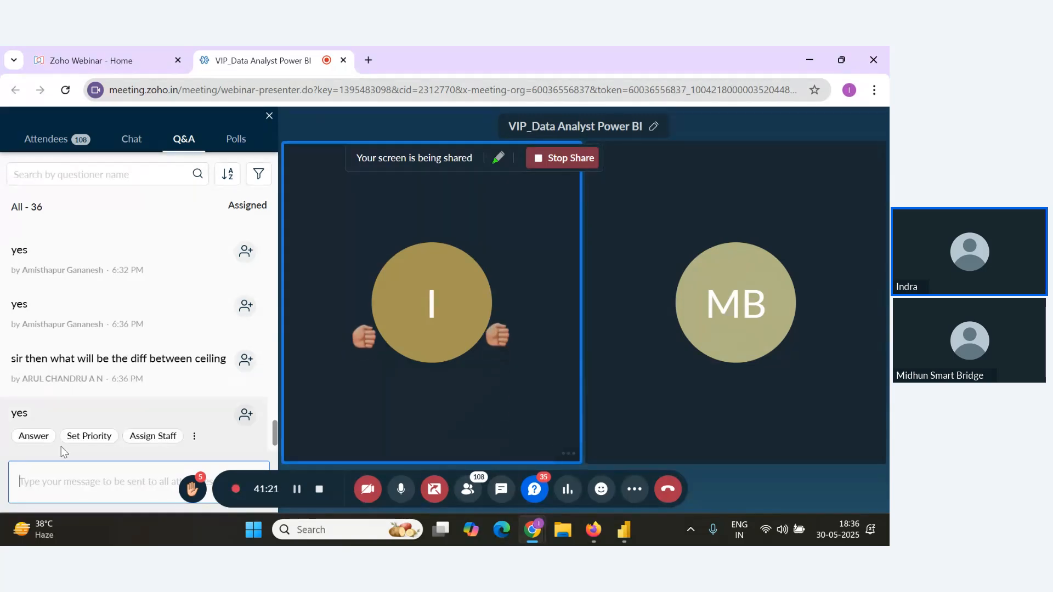
mouse_move(225, 426)
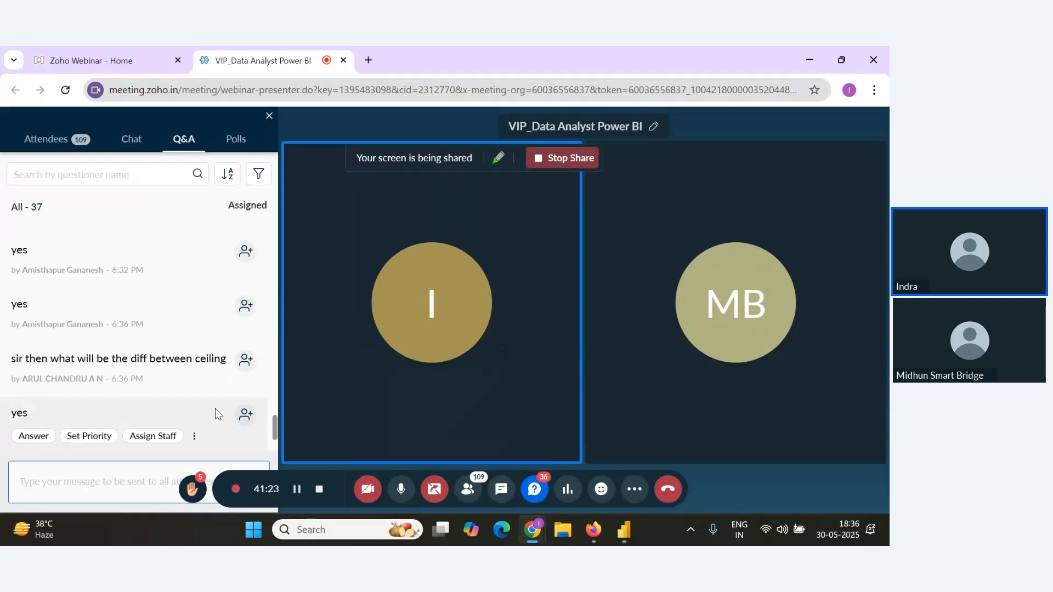
scroll(215, 408, "down", 3)
key("alt+Tab")
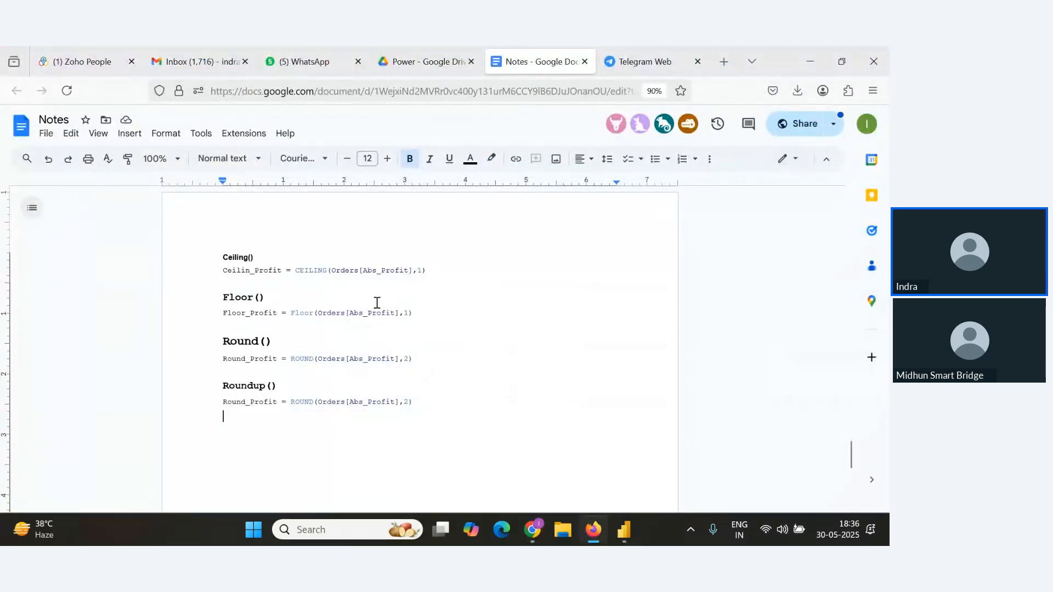
key("alt+Tab")
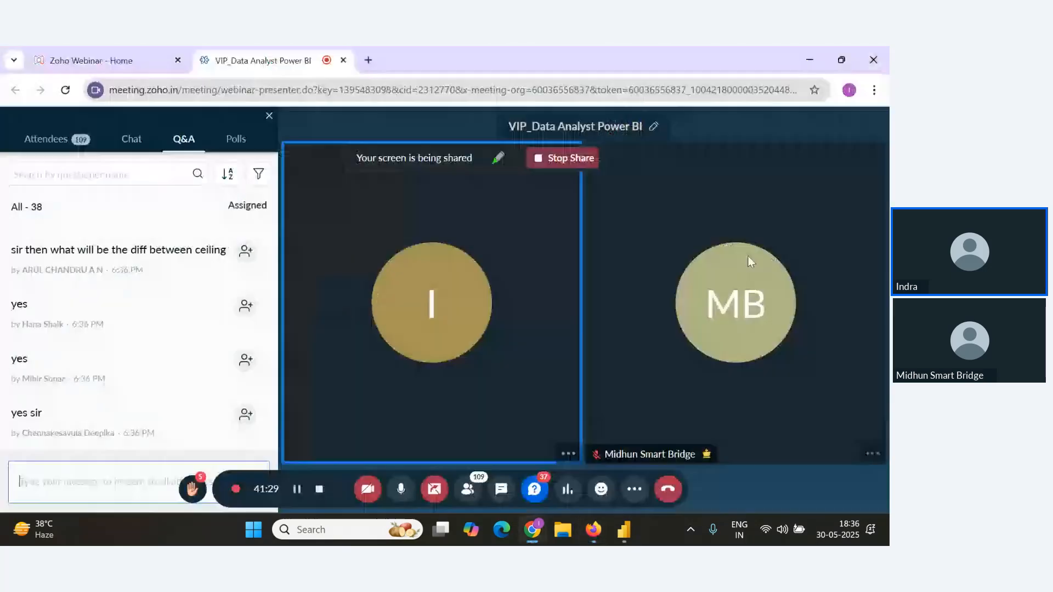
key("alt+Tab")
key("alt+Tab")
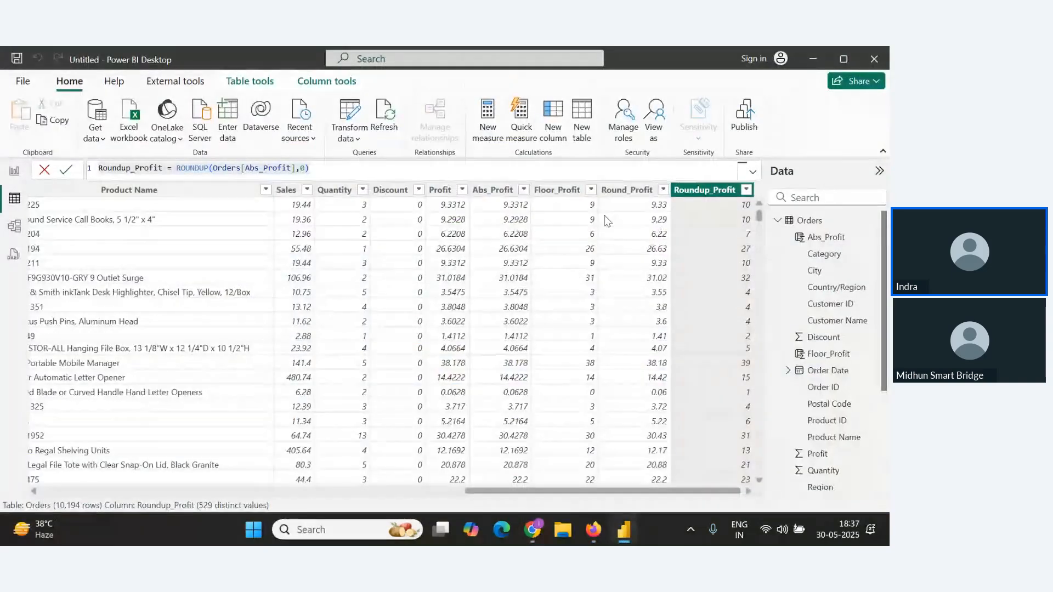
key("alt+Tab")
key("alt+Tab")
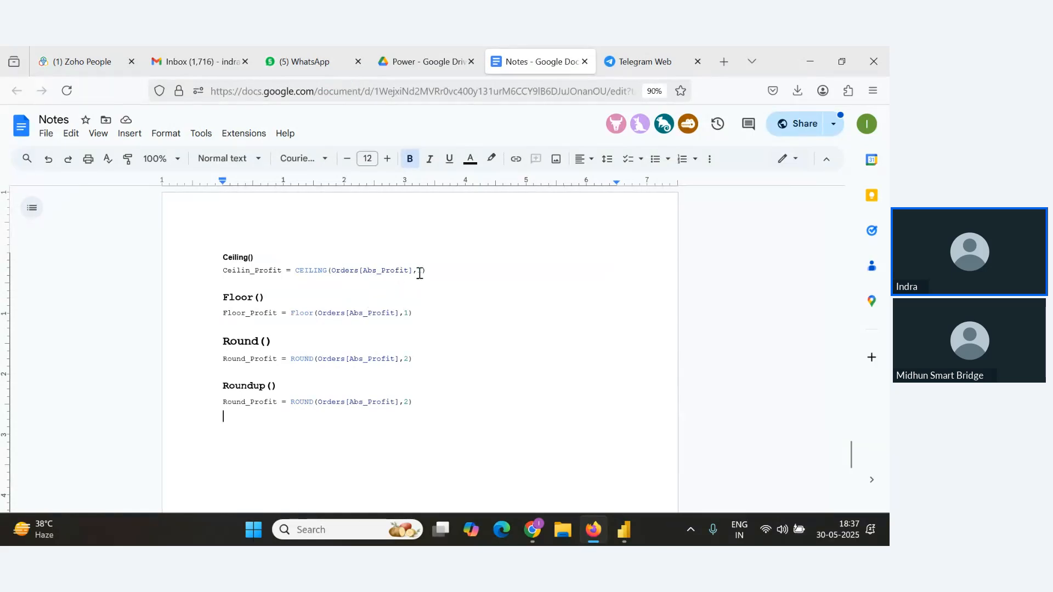
Add the example note (5.2-6 after the Ceiling formula line in the notes.
left_click(537, 275)
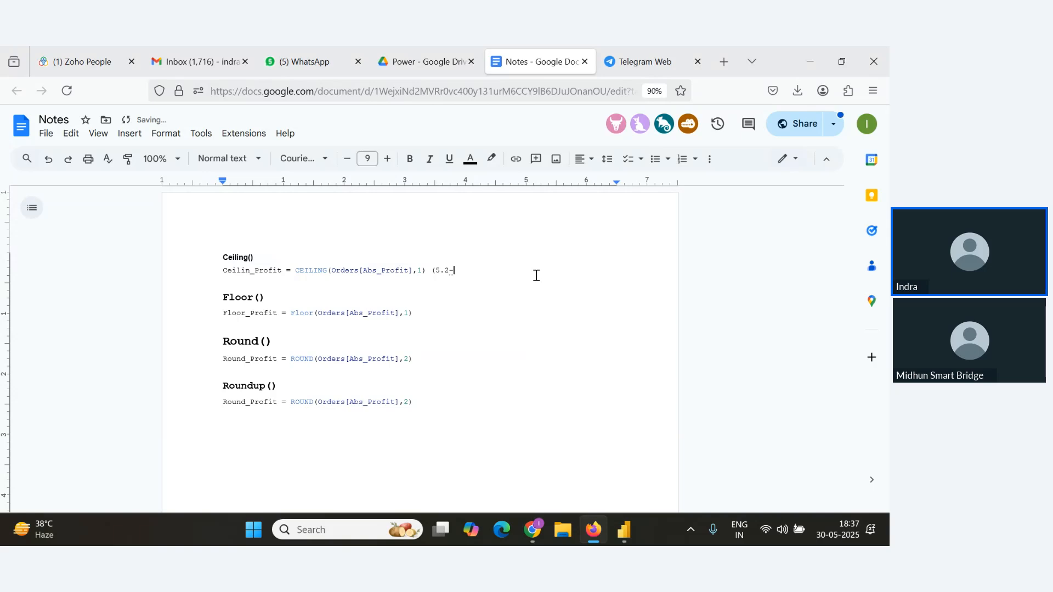
type("(5.2-6")
left_click_drag(416, 273, 459, 273)
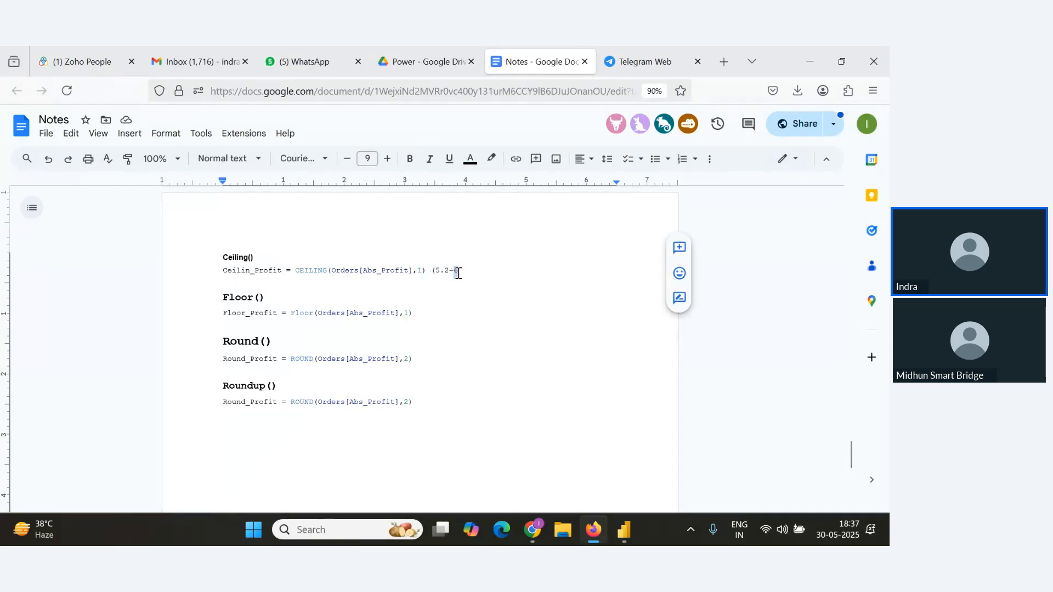
type("7")
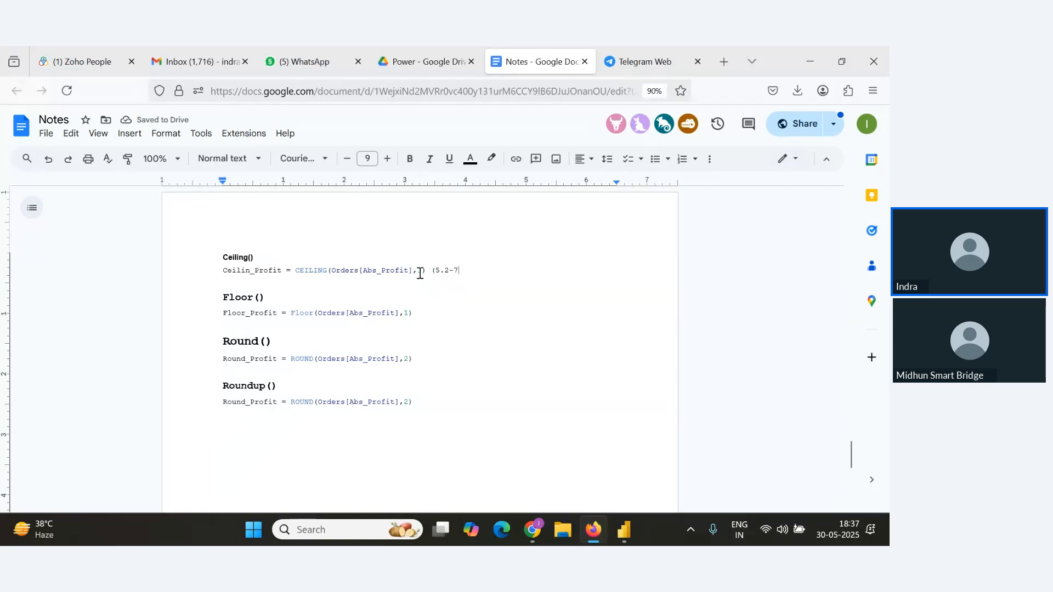
double_click(421, 273)
double_click(455, 272)
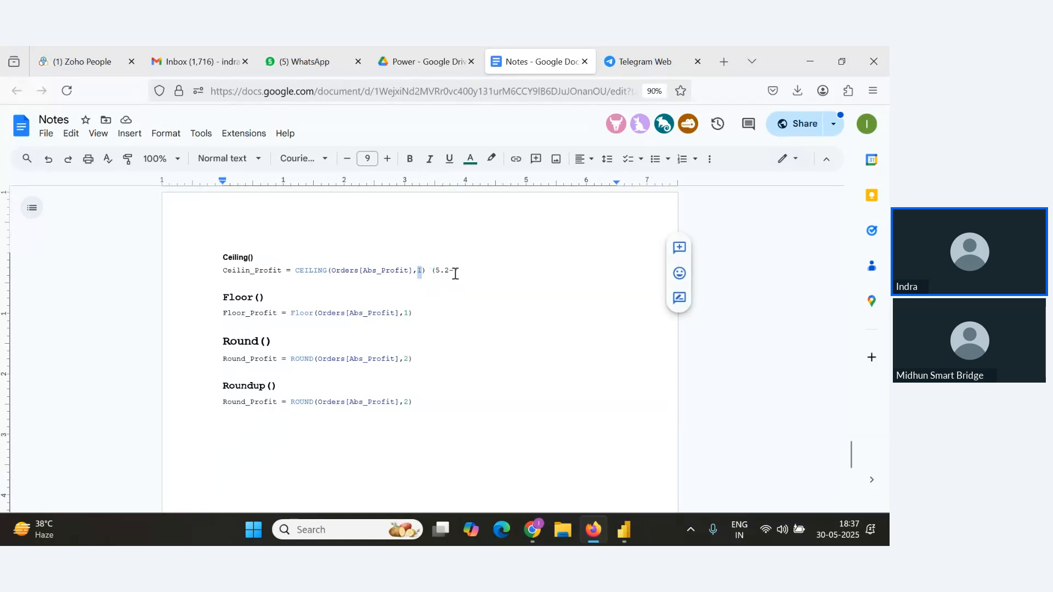
type("6")
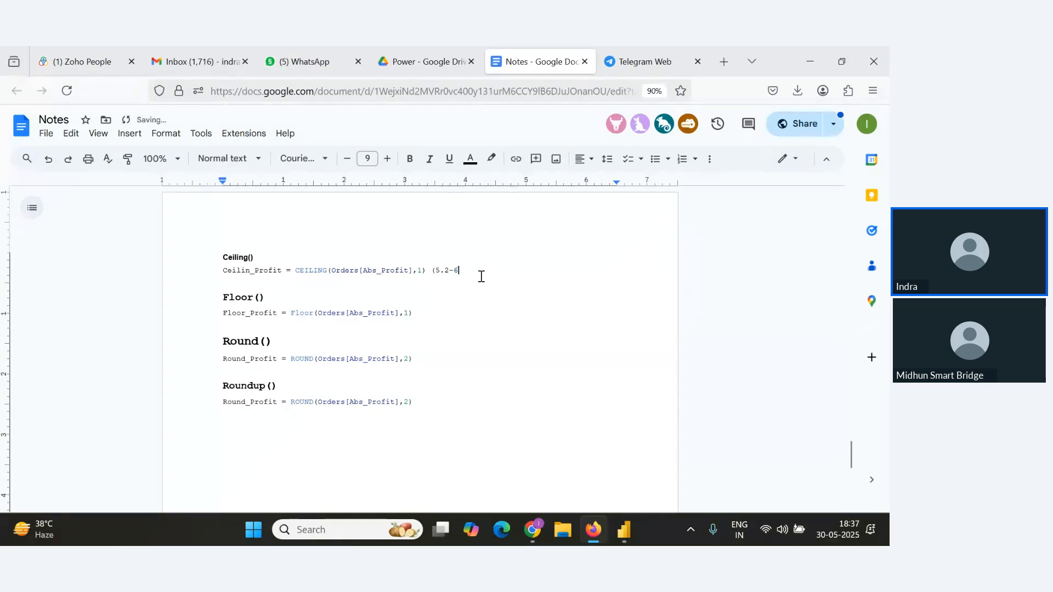
Scroll through the newest attendee questions in the webinar Q&A panel.
key("alt+Tab")
key("alt+Tab")
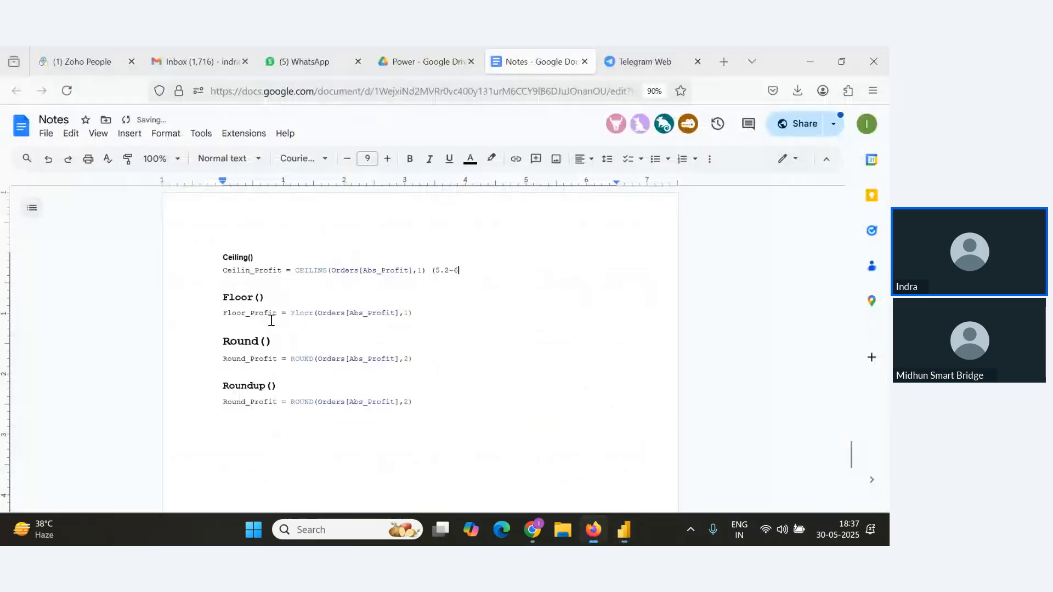
key("alt+Tab")
key("Tab")
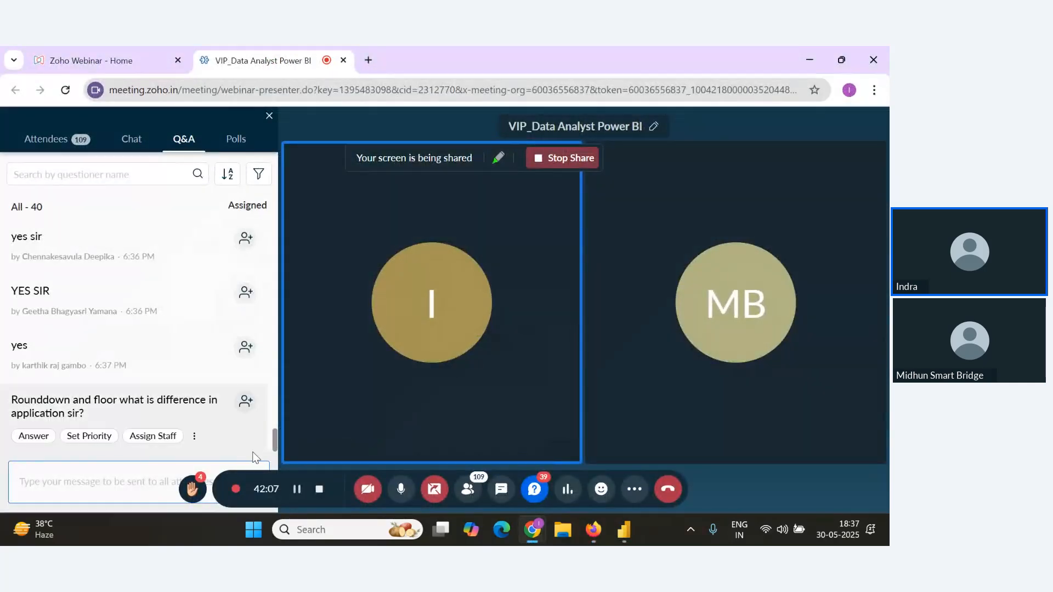
scroll(200, 414, "up", 4)
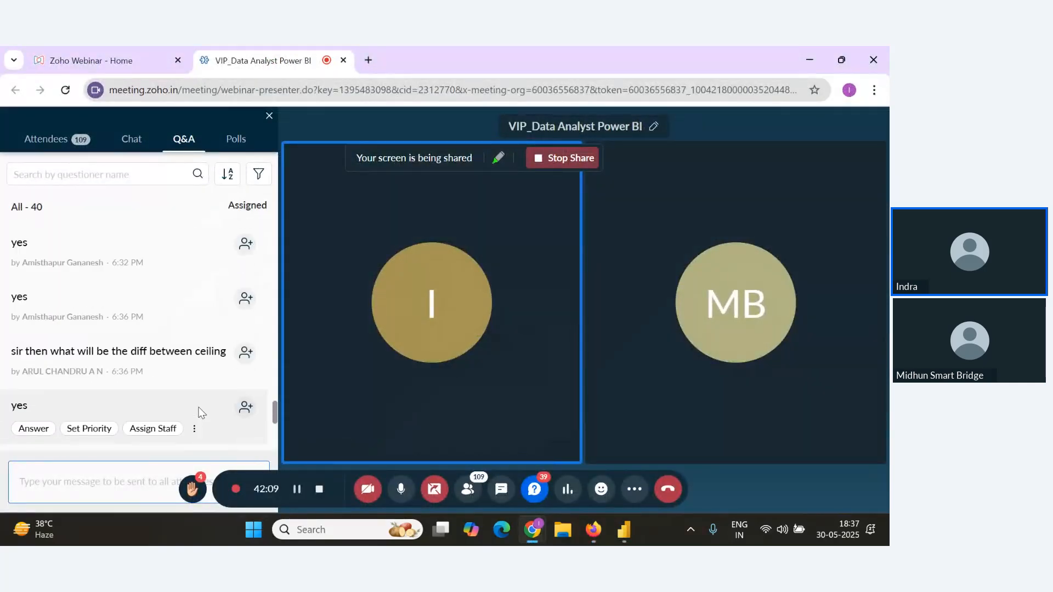
scroll(201, 416, "down", 4)
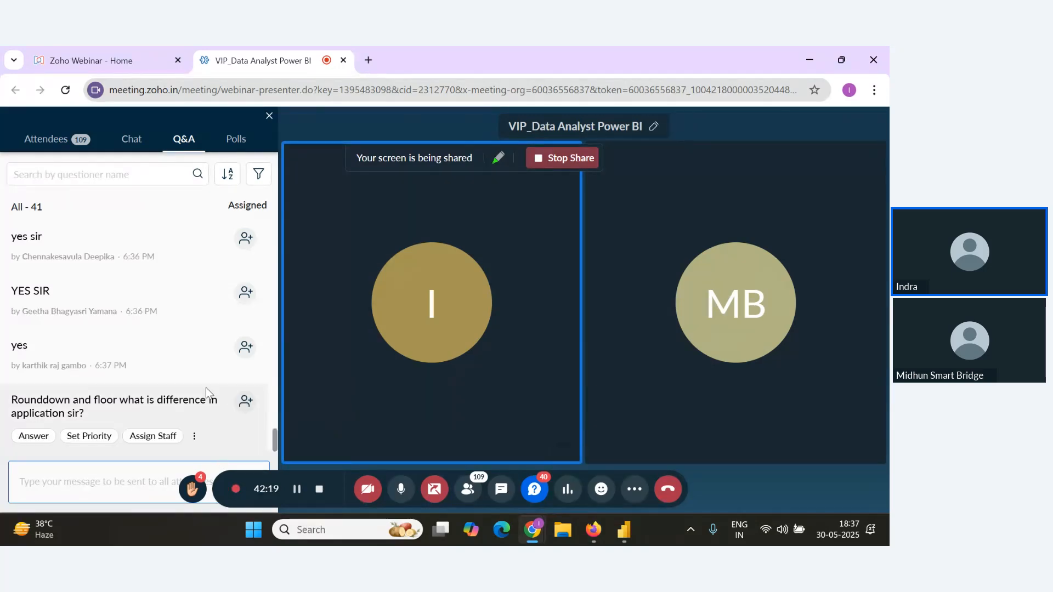
key("alt+Tab")
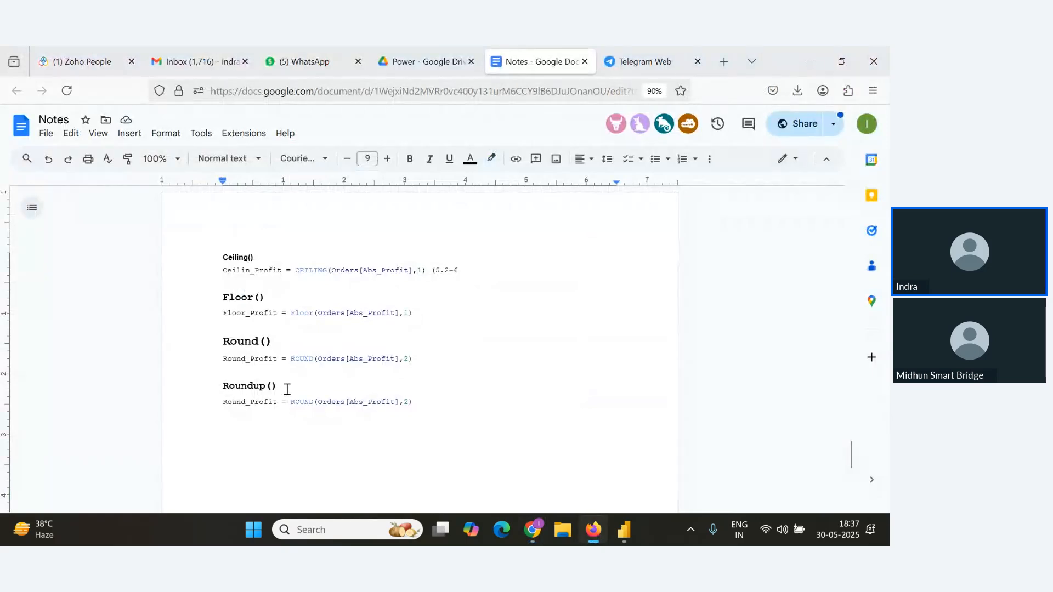
key("alt+Tab")
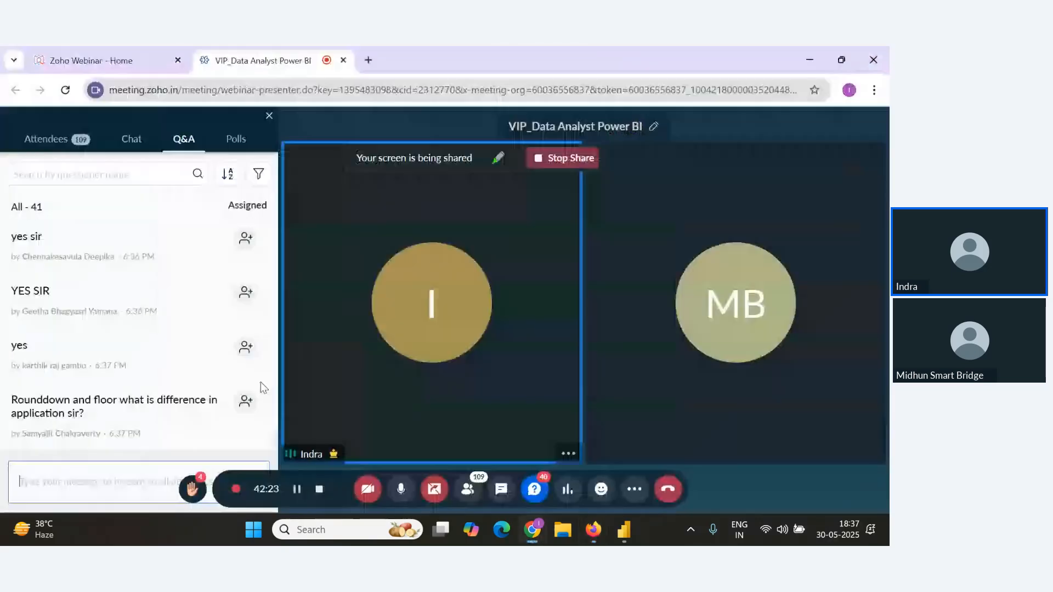
left_click(274, 436)
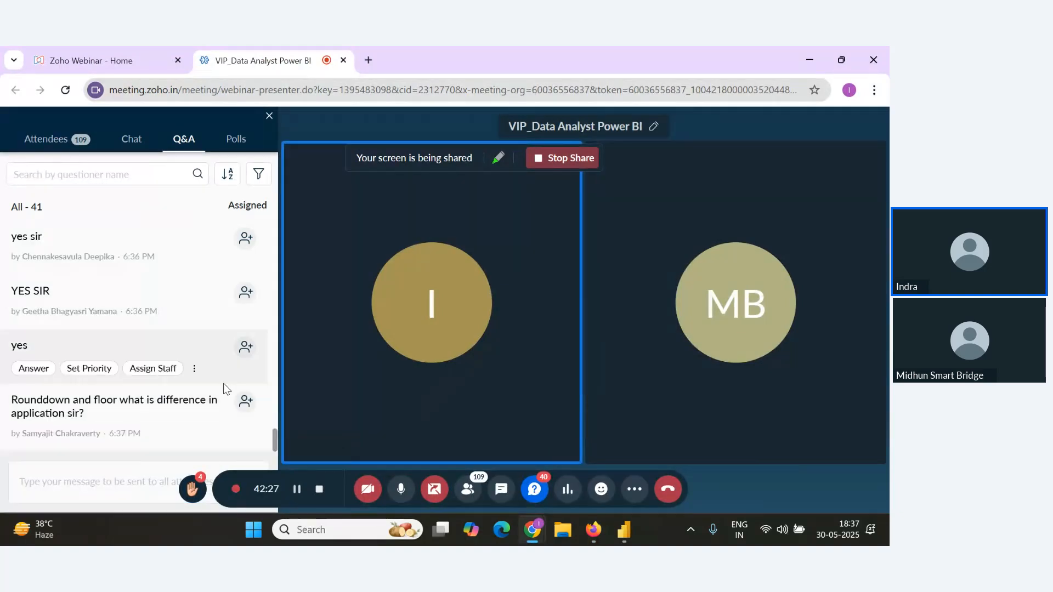
scroll(226, 390, "down", 2)
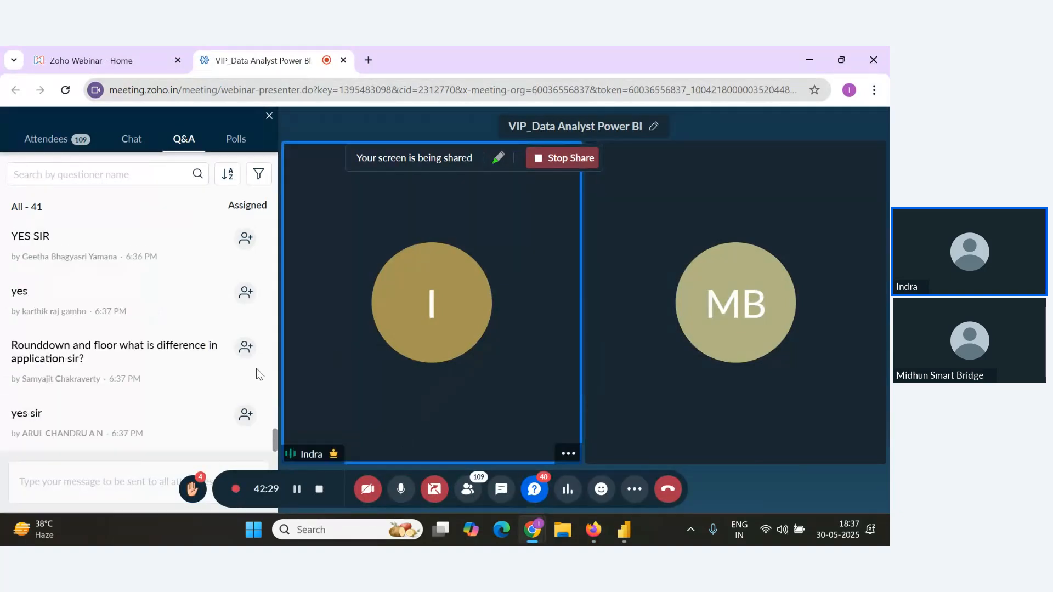
mouse_move(245, 420)
key("alt+Tab")
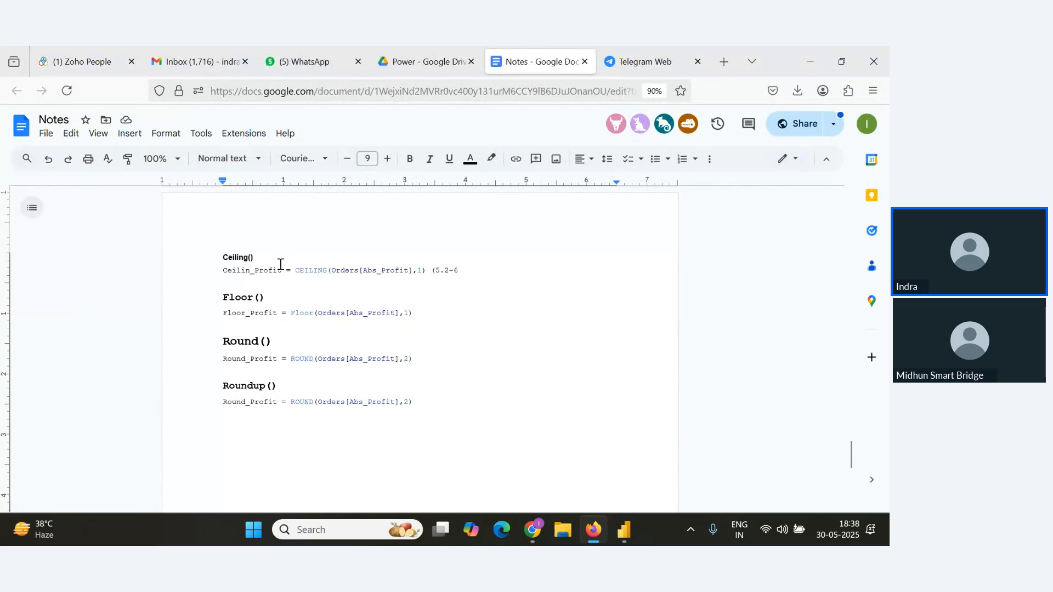
Add a bold Divide() heading in size 13 on a new line below the Roundup formula in the notes.
key("alt+Tab")
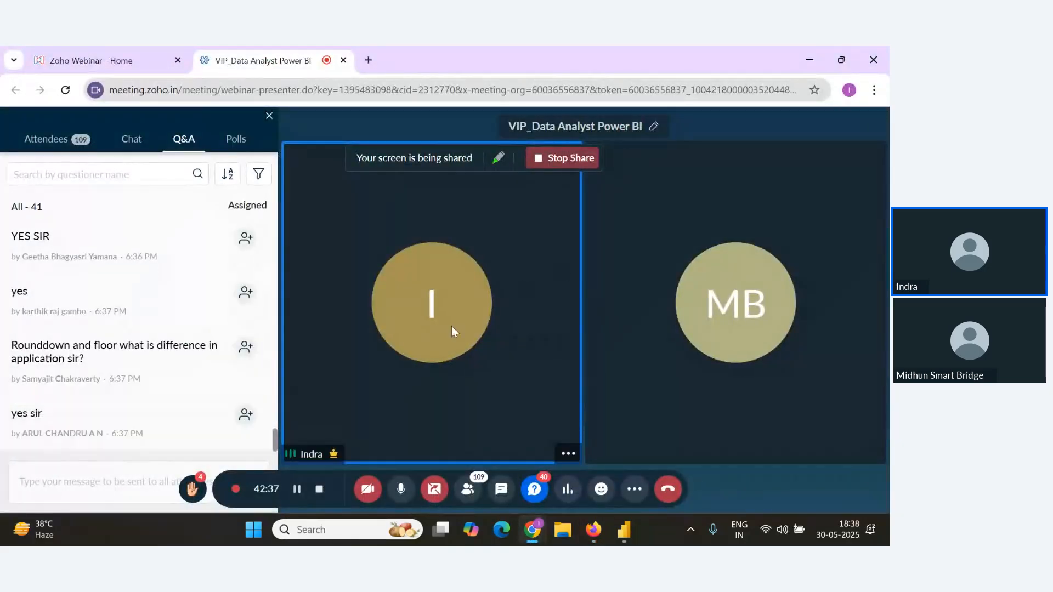
key("alt+Tab")
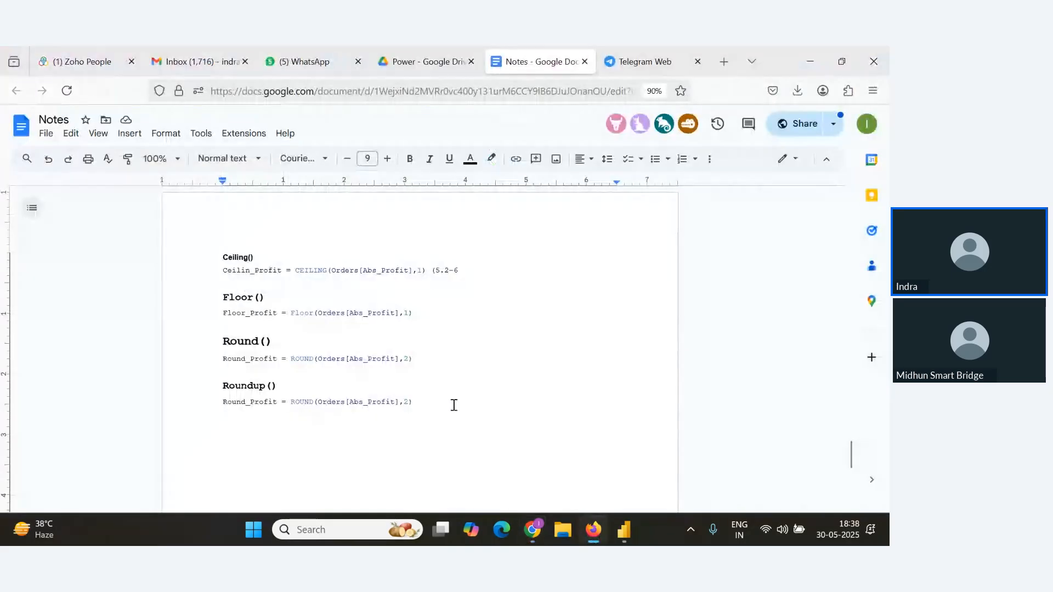
key("Return")
key("Return")
type("Divide")
left_click_drag(336, 431, 176, 433)
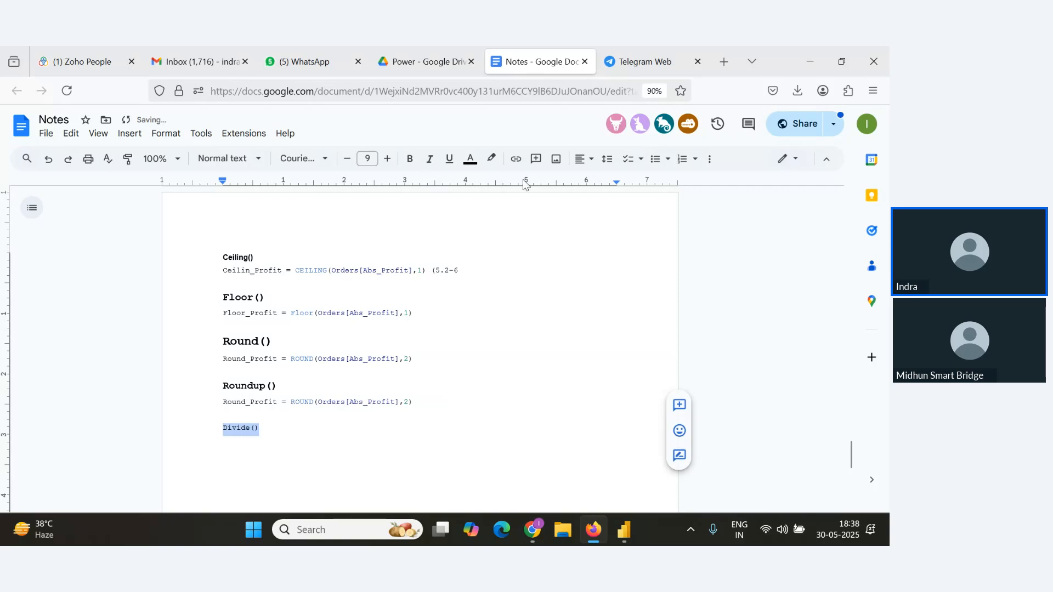
left_click(387, 159)
left_click(388, 159)
left_click(387, 159)
left_click(387, 159)
left_click(410, 159)
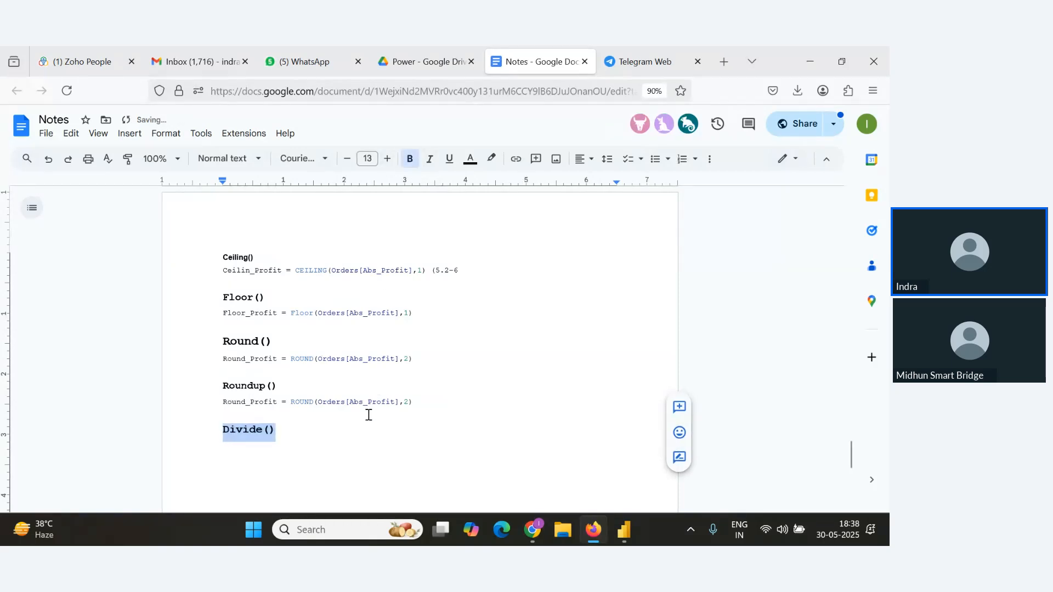
Check the latest attendee questions and messages in the webinar Q&A panel.
key("alt+Tab")
scroll(170, 363, "up", 1)
scroll(170, 363, "down", 1)
left_click(139, 480)
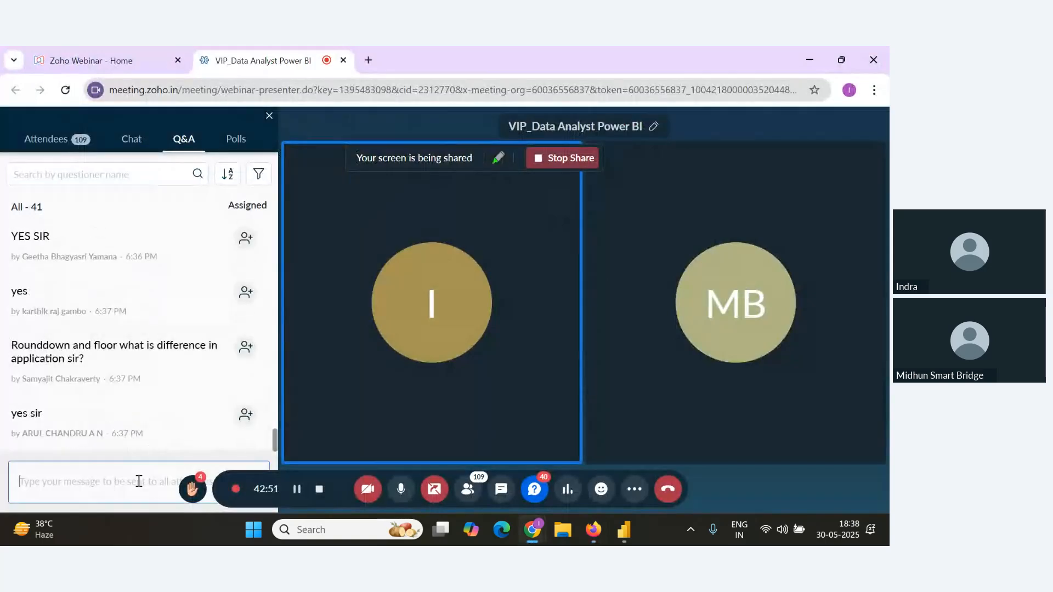
key("alt+Tab")
key("alt+Tab")
scroll(141, 409, "up", 2)
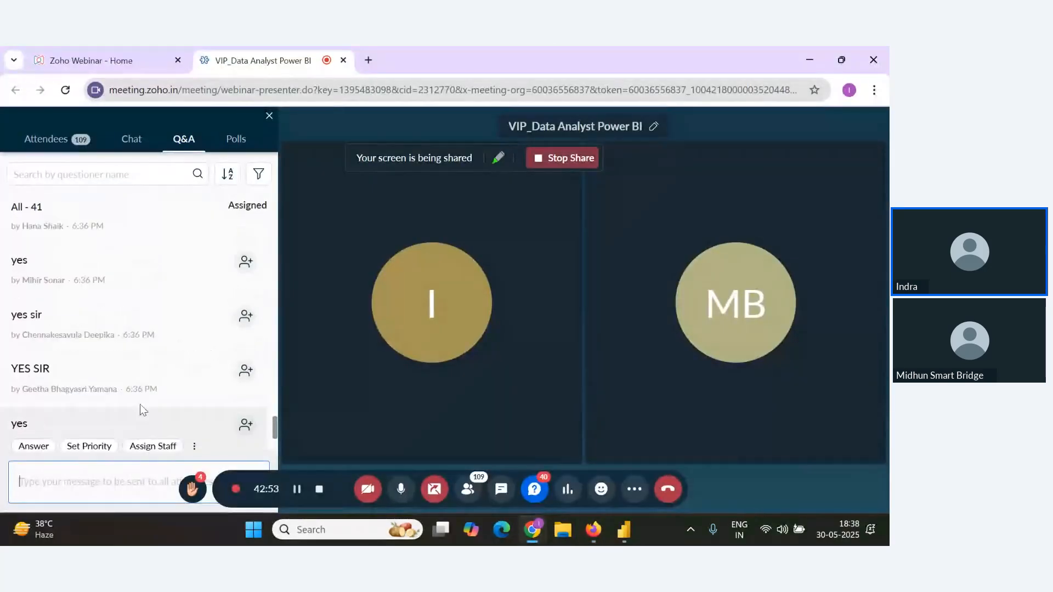
scroll(141, 409, "down", 3)
key("alt+Tab")
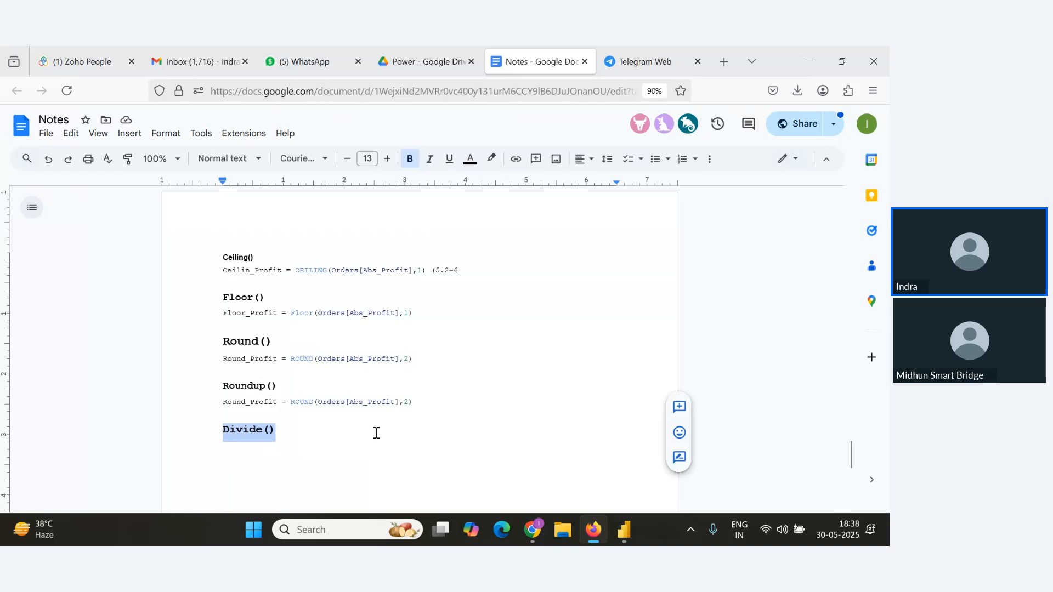
key("alt+Tab")
Start a new calculated column named Profit Margin using DIVIDE with Orders[Profit] as the numerator.
key("Tab")
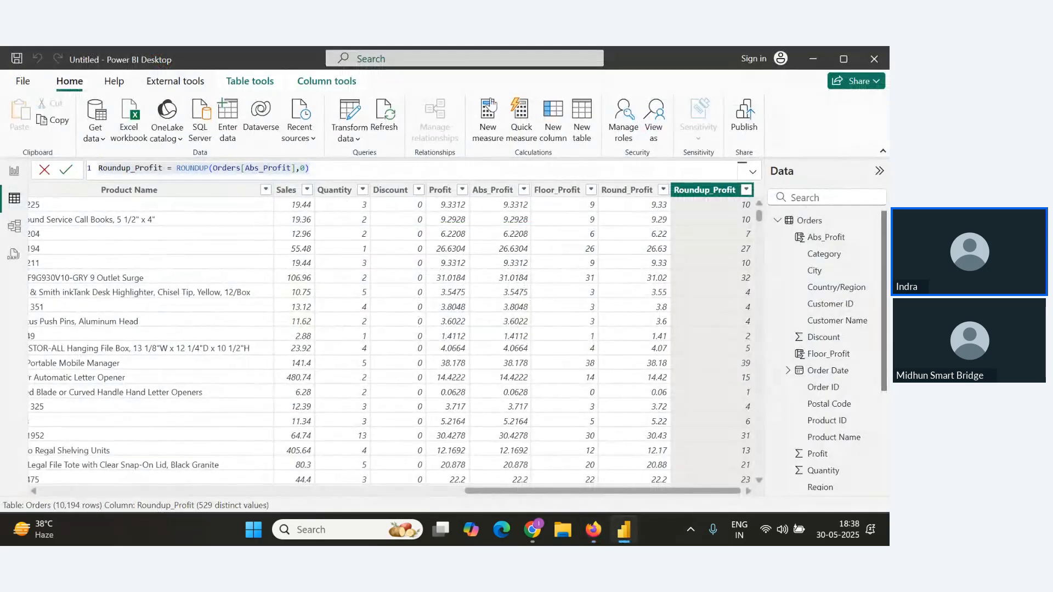
left_click(553, 130)
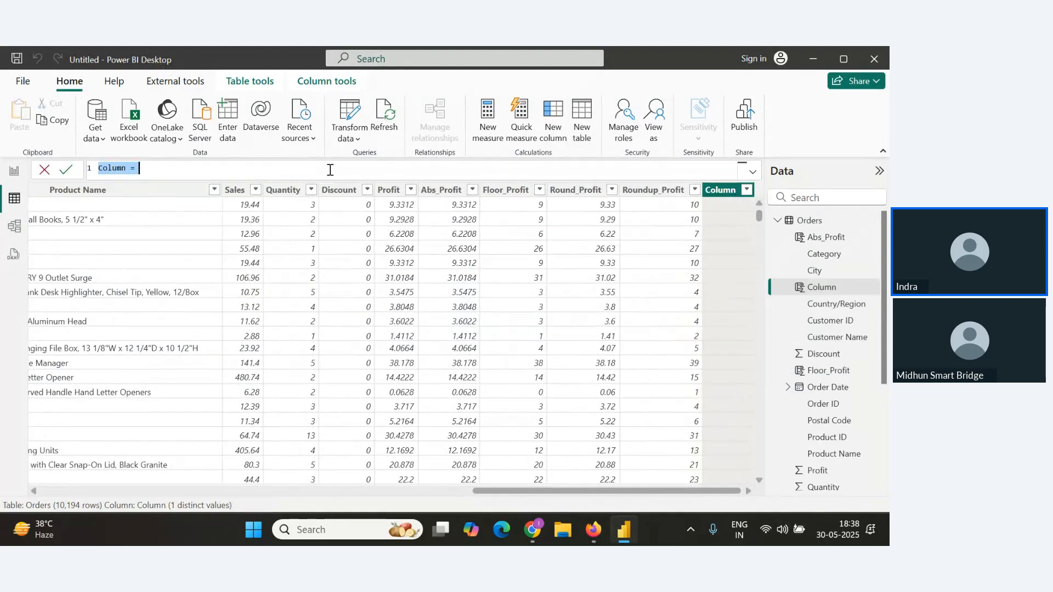
type("Profit Margin=")
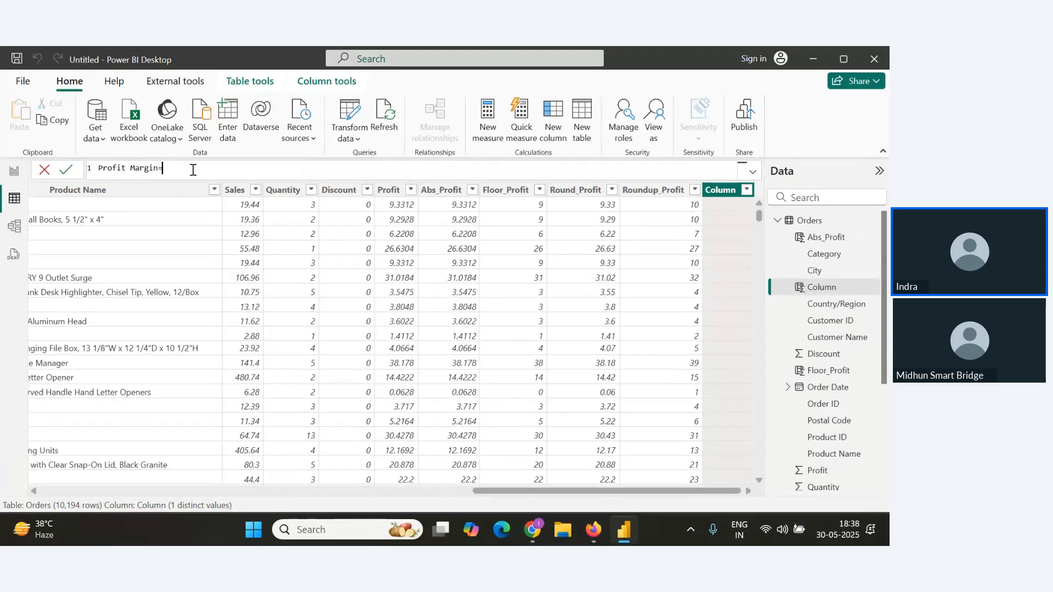
type("Divi")
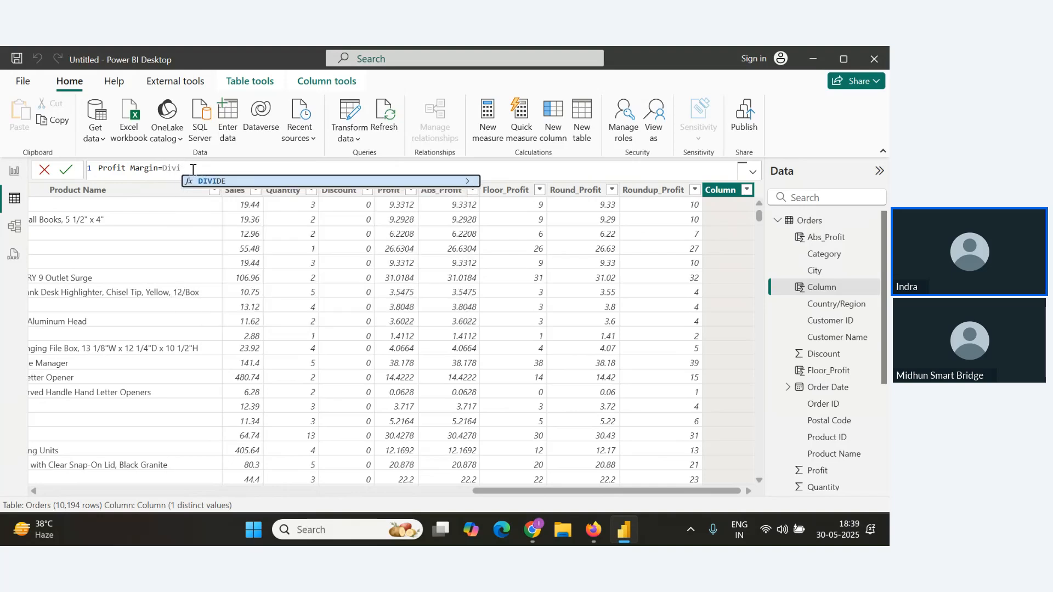
key("Tab")
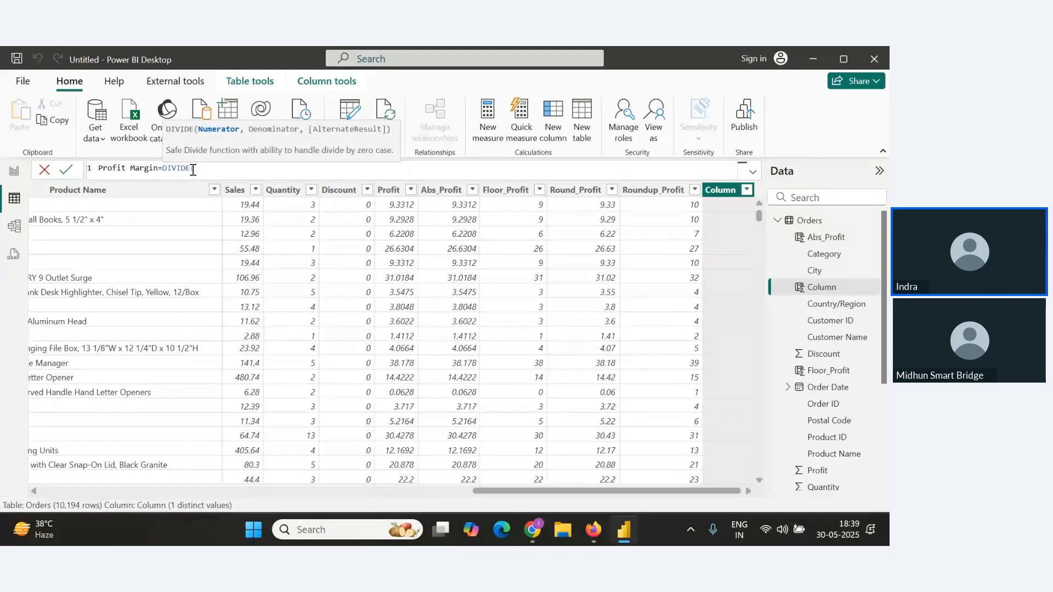
type("(")
type("pro")
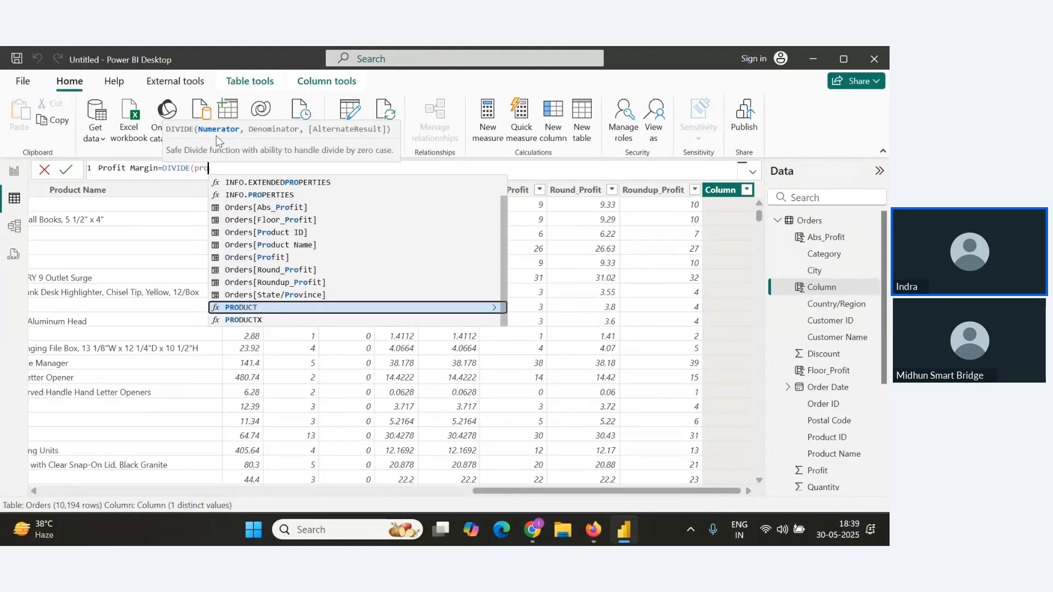
type("f")
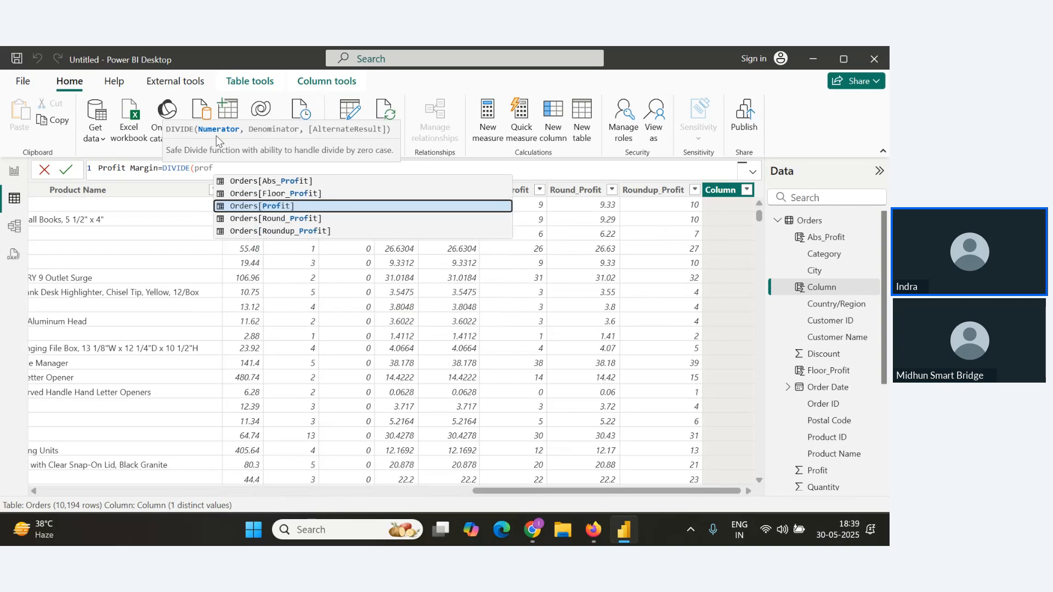
left_click(253, 211)
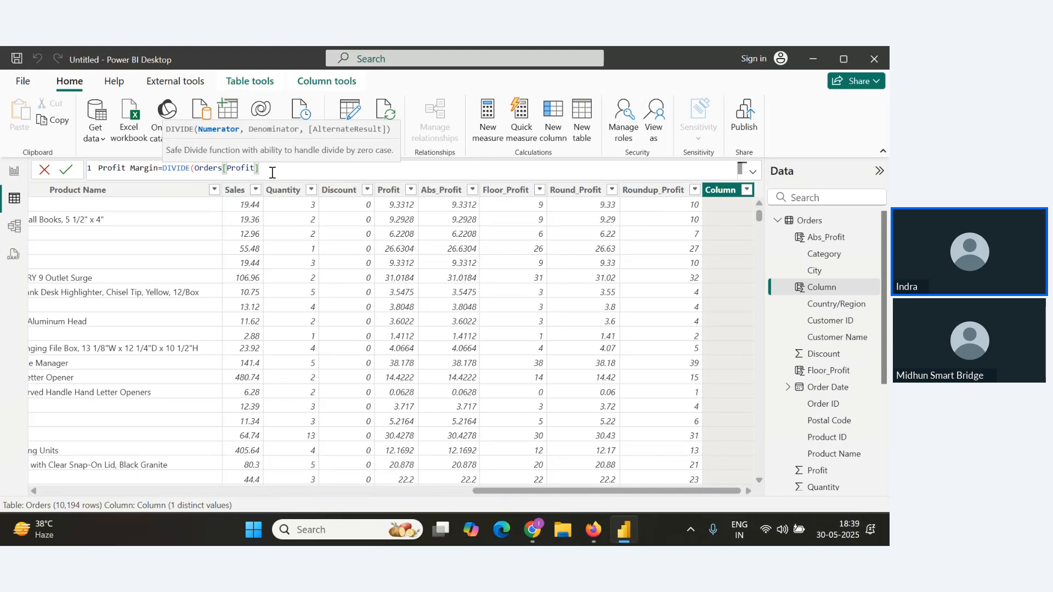
Complete the formula with Orders[Sales] as denominator and 0 as alternate result, copy it and commit the column.
type(",")
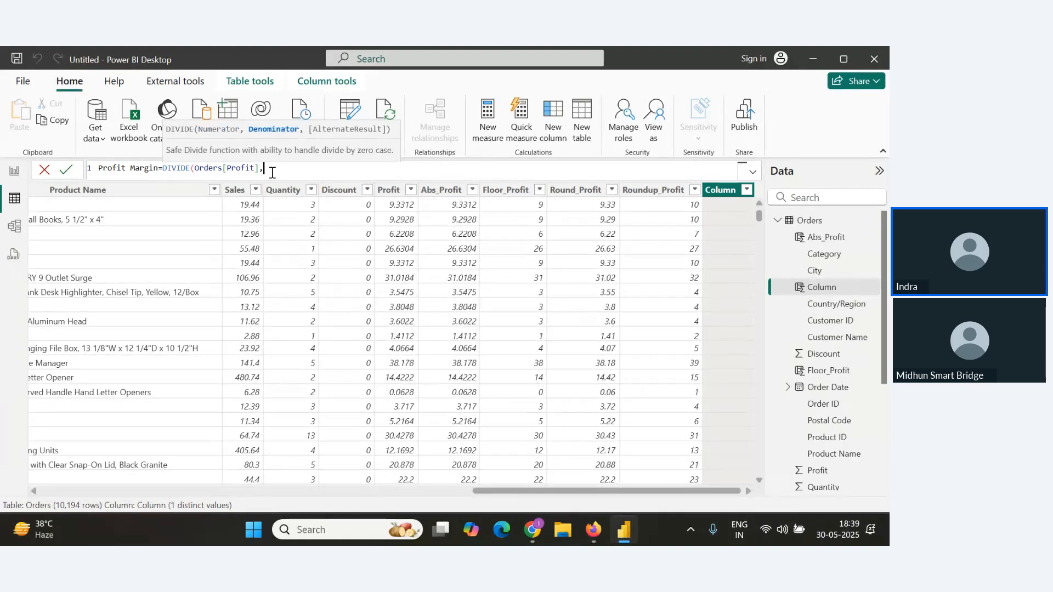
type("Sales")
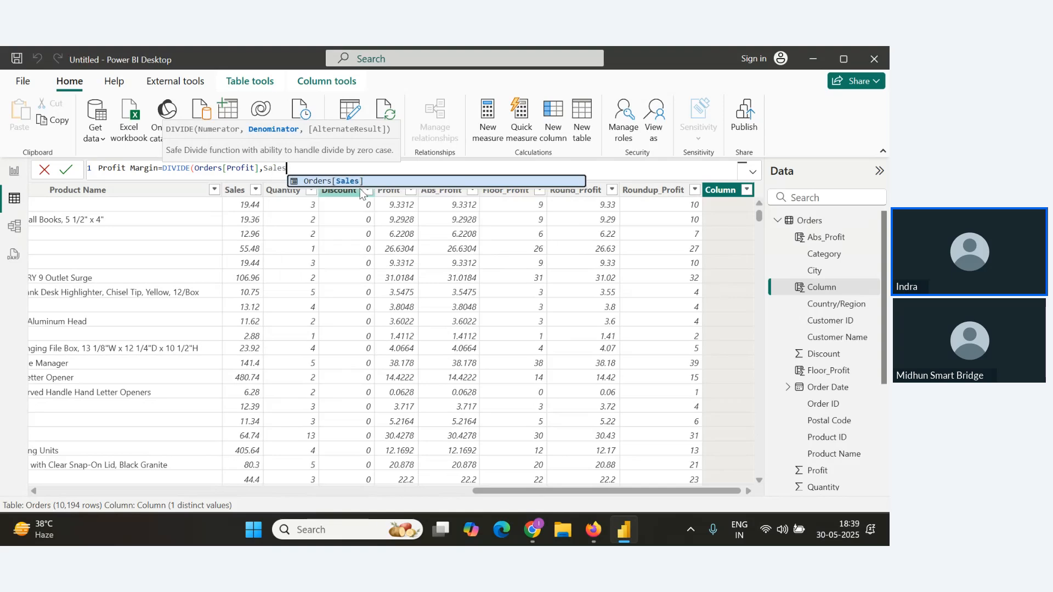
left_click(360, 181)
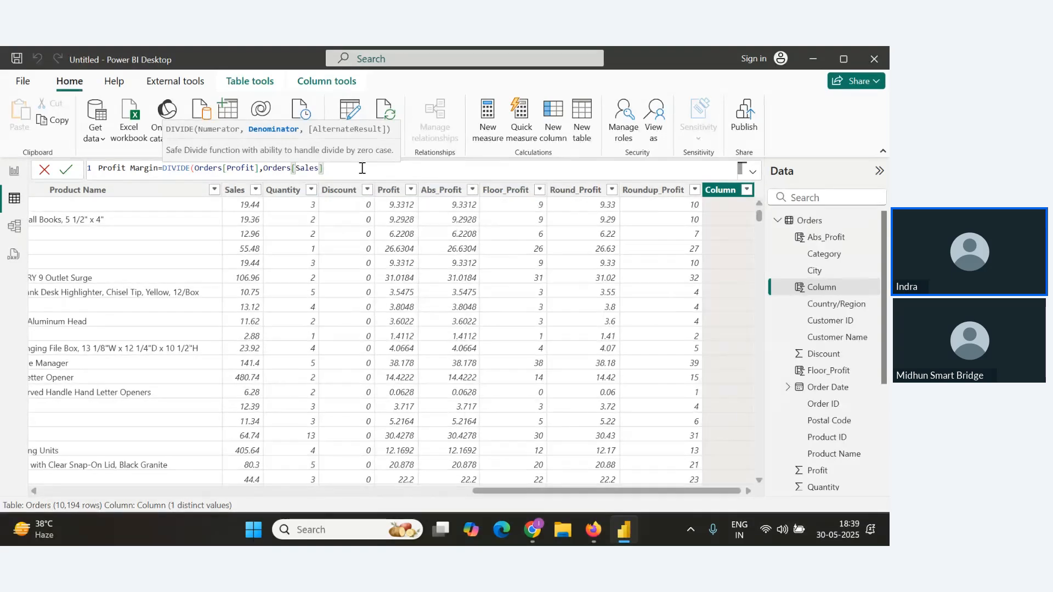
type(",0")
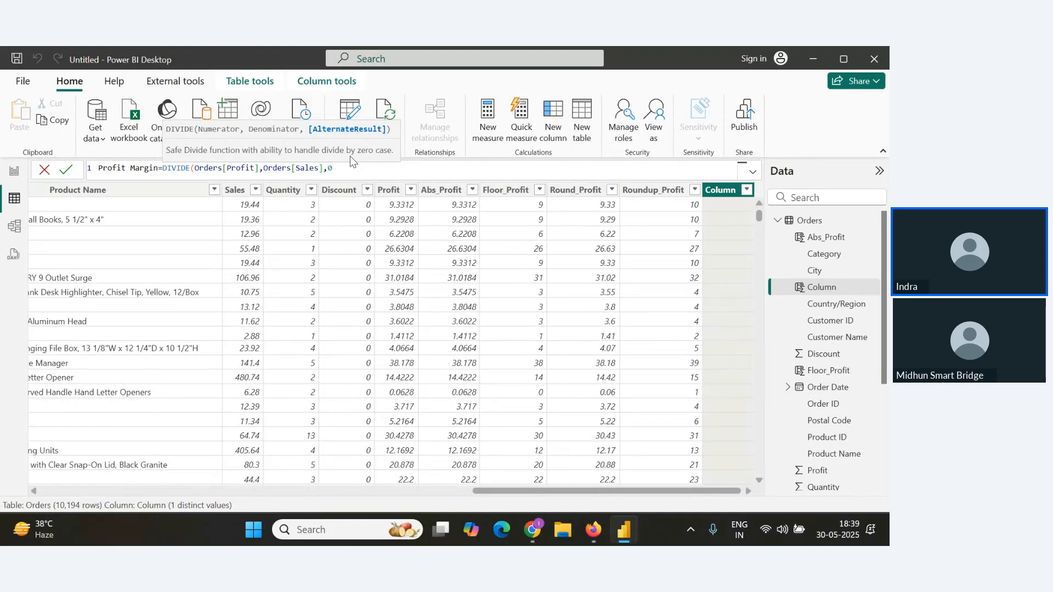
type(")")
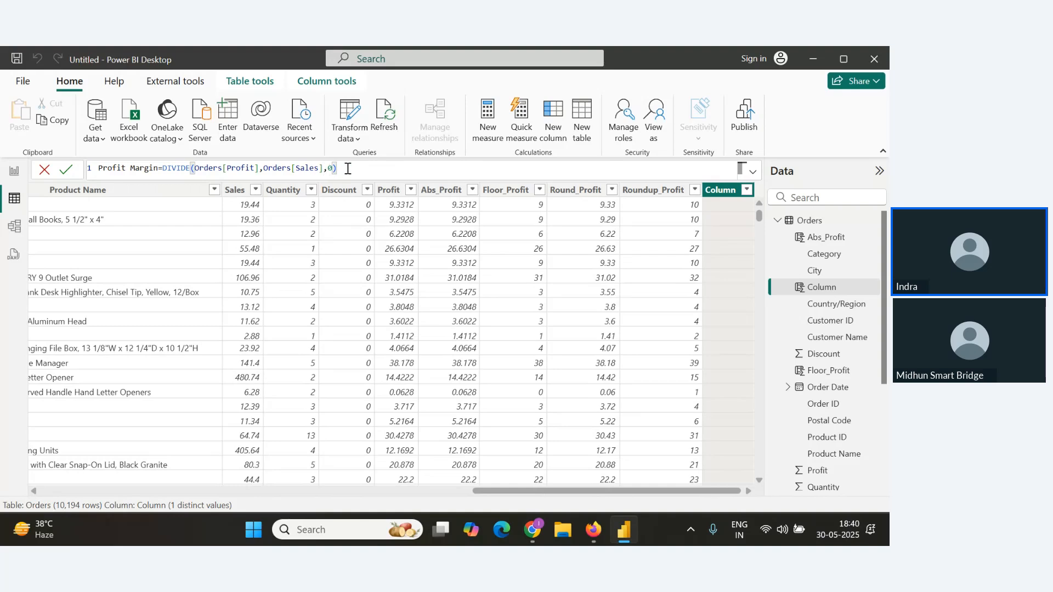
left_click_drag(336, 169, 99, 168)
key("ctrl+c")
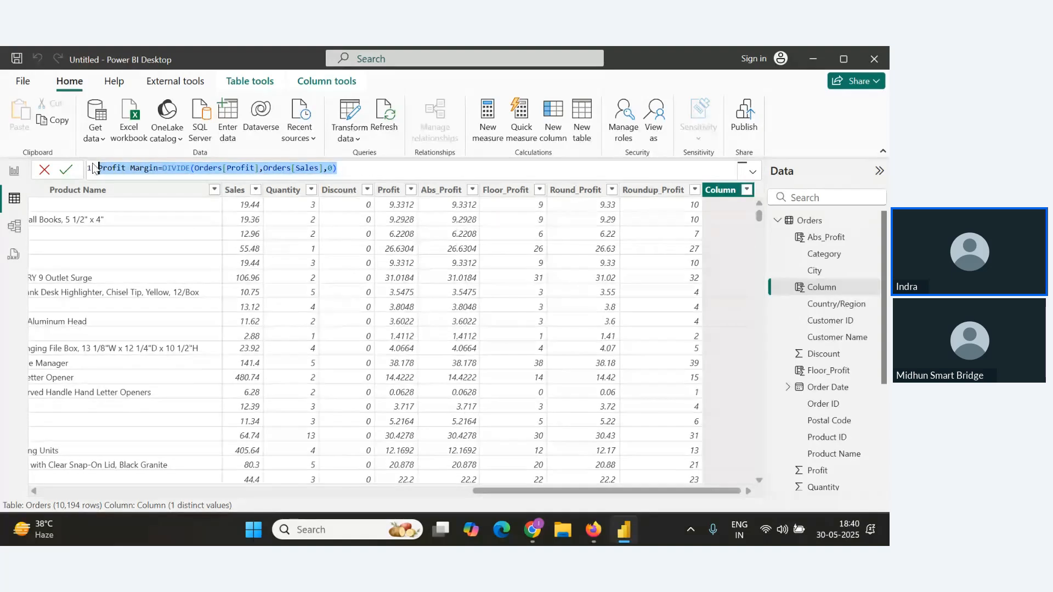
left_click(66, 169)
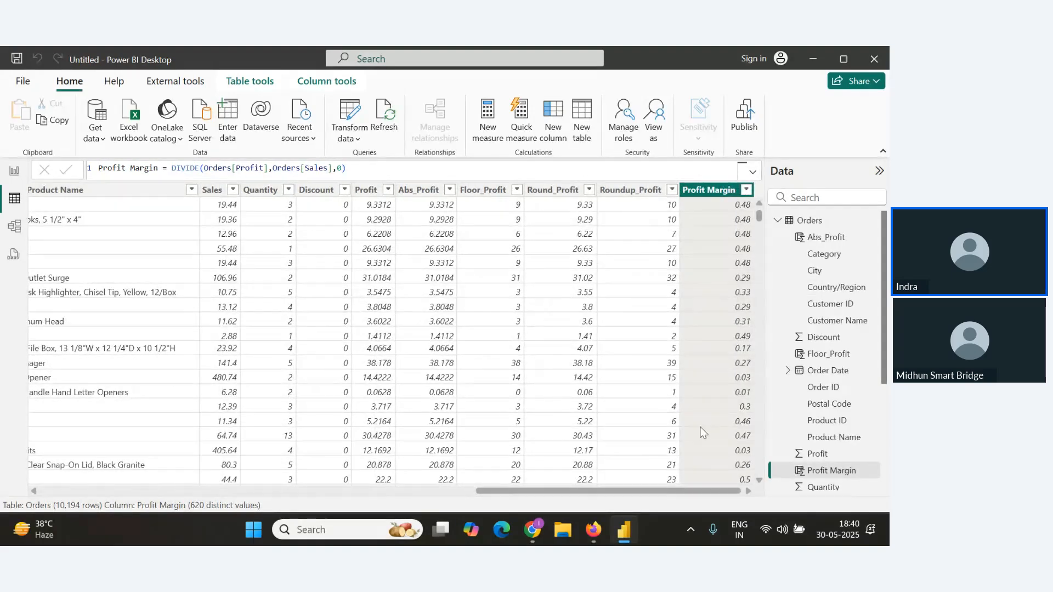
Paste the Profit Margin formula below the Divide() heading in the notes.
key("alt+Tab")
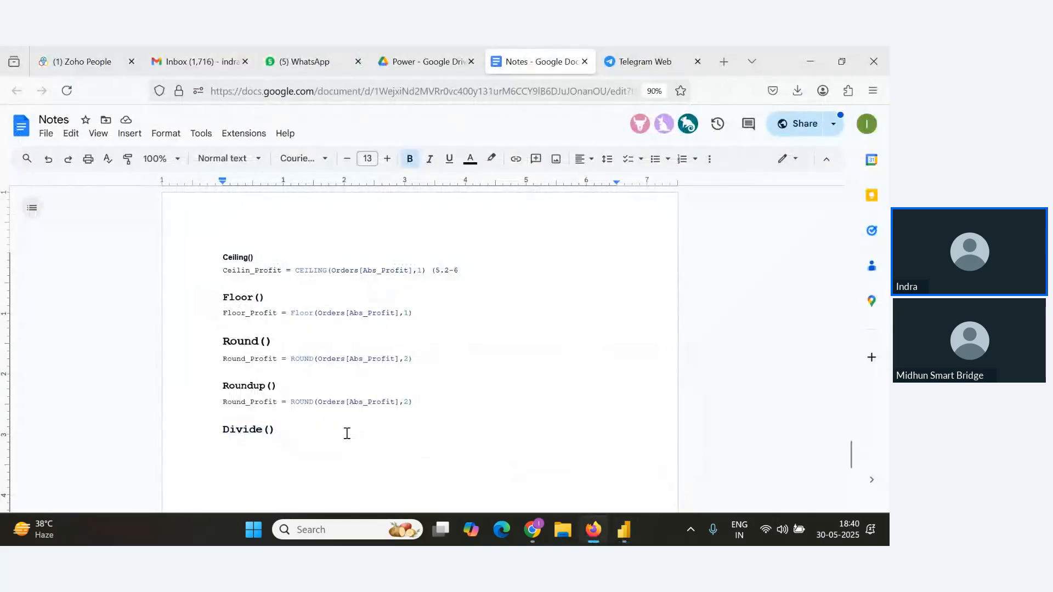
key("ctrl+v")
key("alt+Tab")
key("Tab")
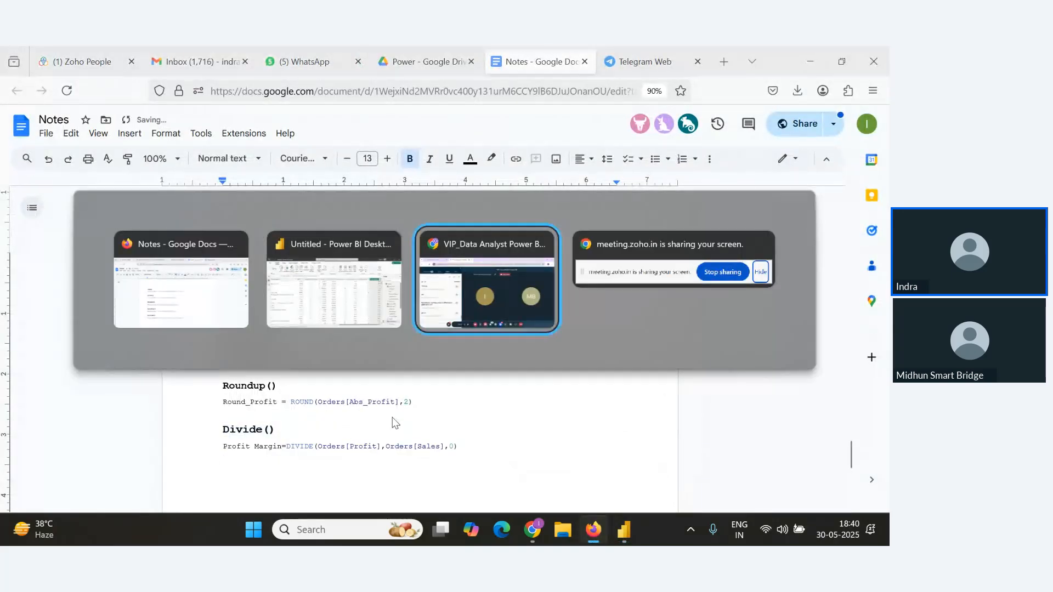
Scroll to the bottom of the attendee questions in the webinar Q&A panel.
scroll(203, 411, "up", 3)
scroll(204, 413, "down", 3)
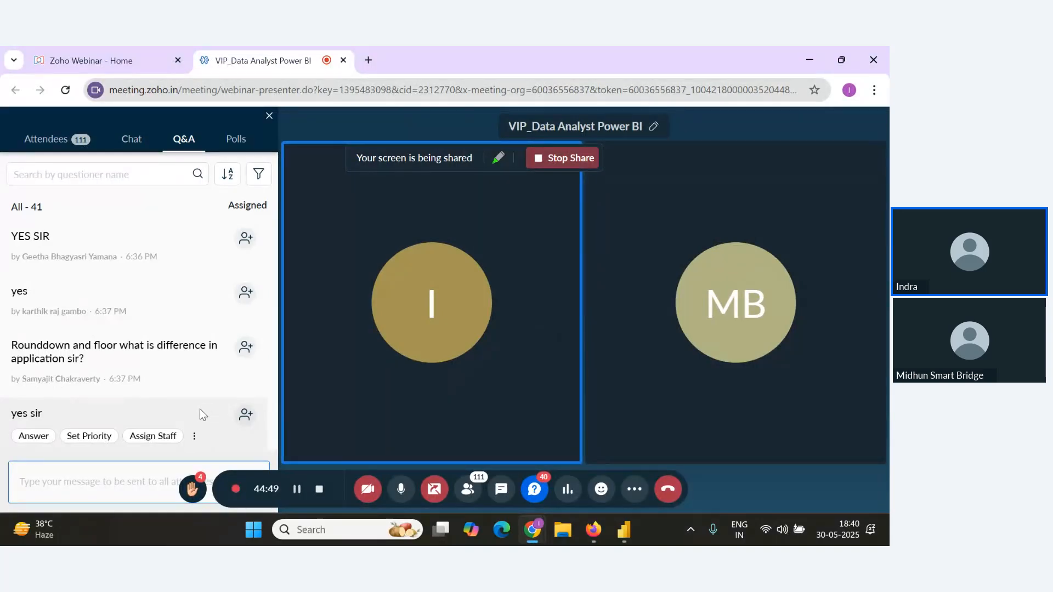
scroll(199, 409, "up", 1)
scroll(199, 409, "down", 1)
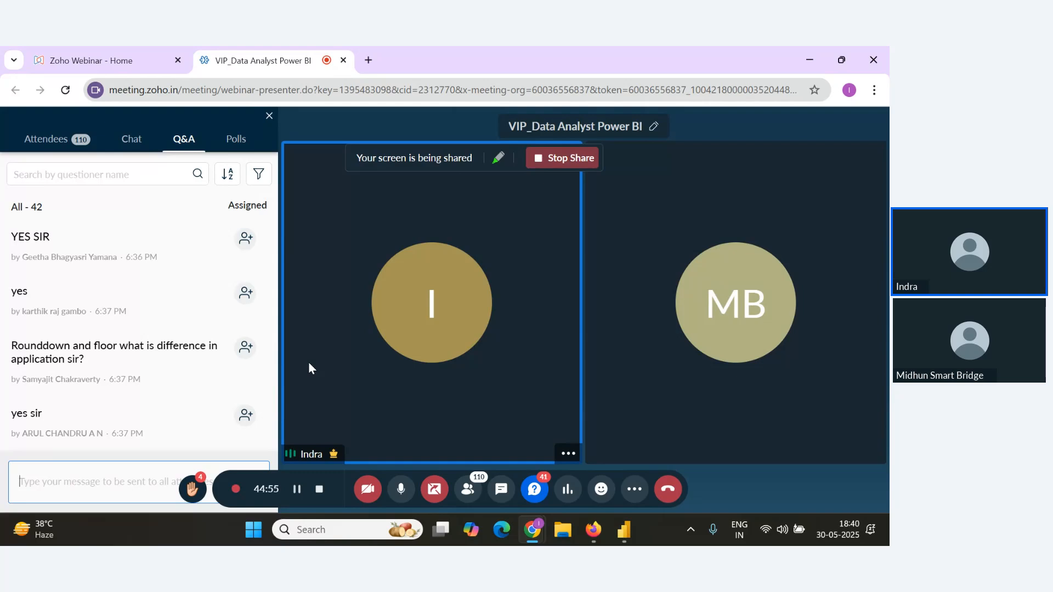
scroll(242, 409, "down", 1)
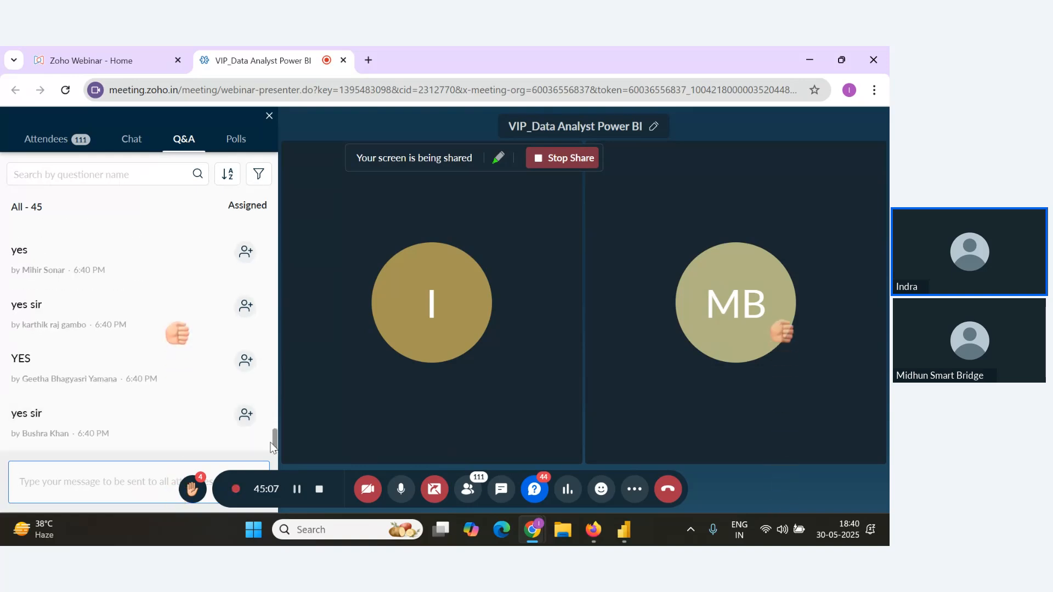
left_click(276, 447)
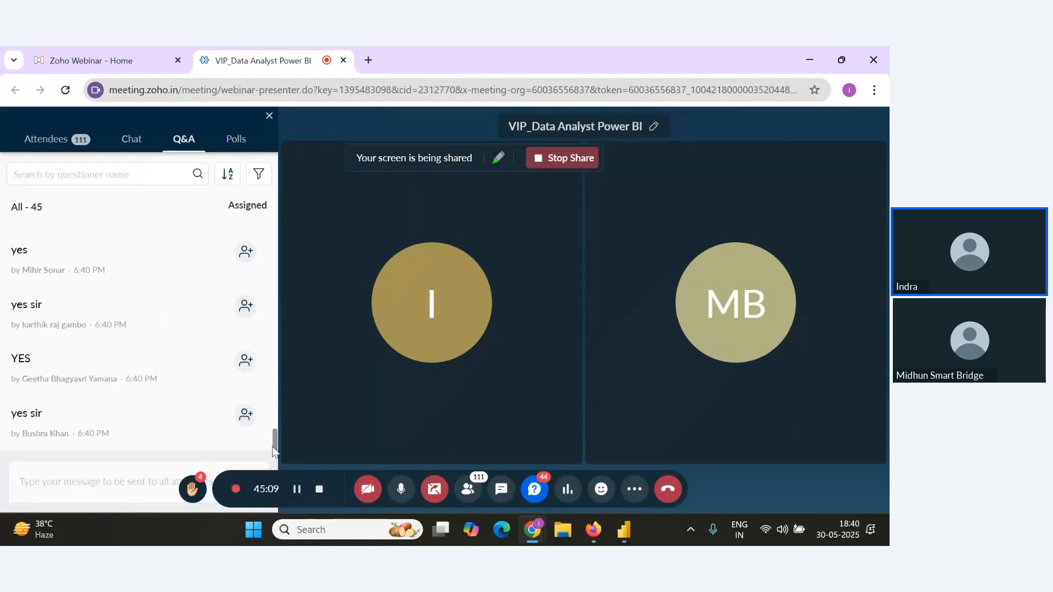
left_click_drag(274, 445, 276, 456)
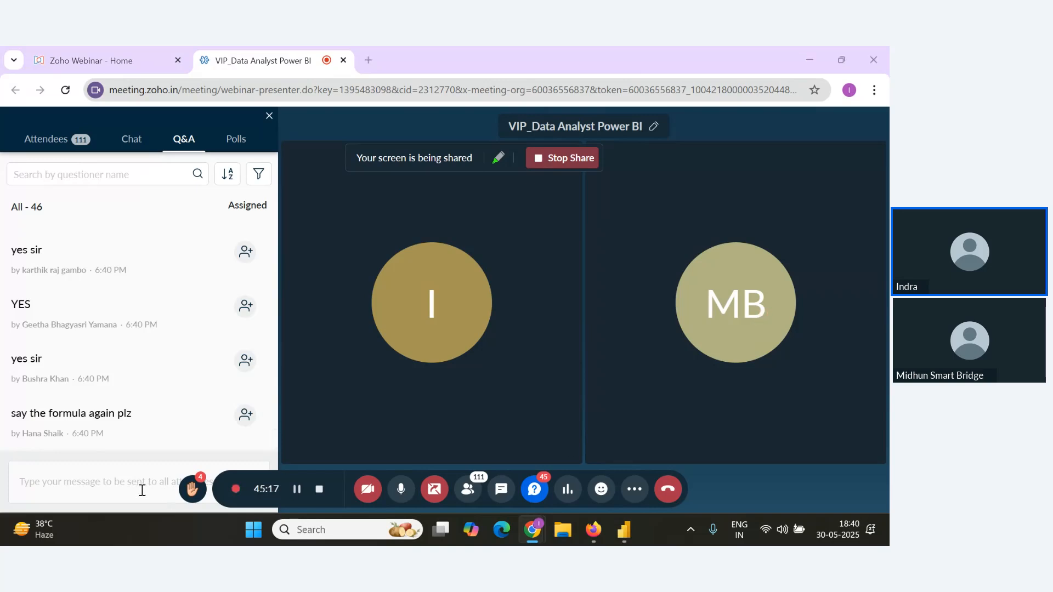
Enlarge the Ceiling() heading in the notes to font size 11.
key("alt+Tab")
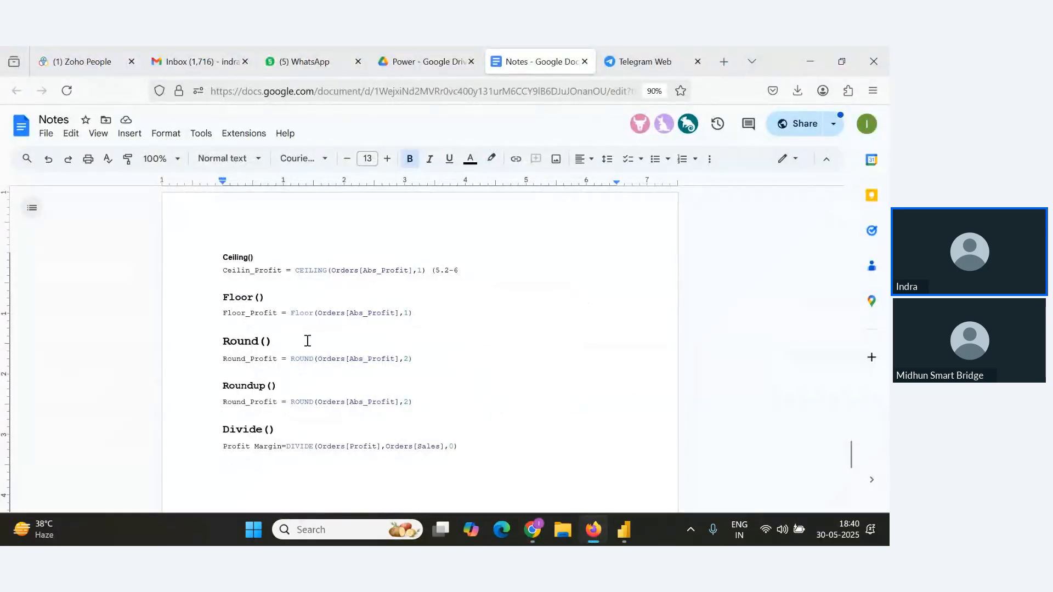
left_click_drag(267, 257, 164, 245)
left_click(389, 159)
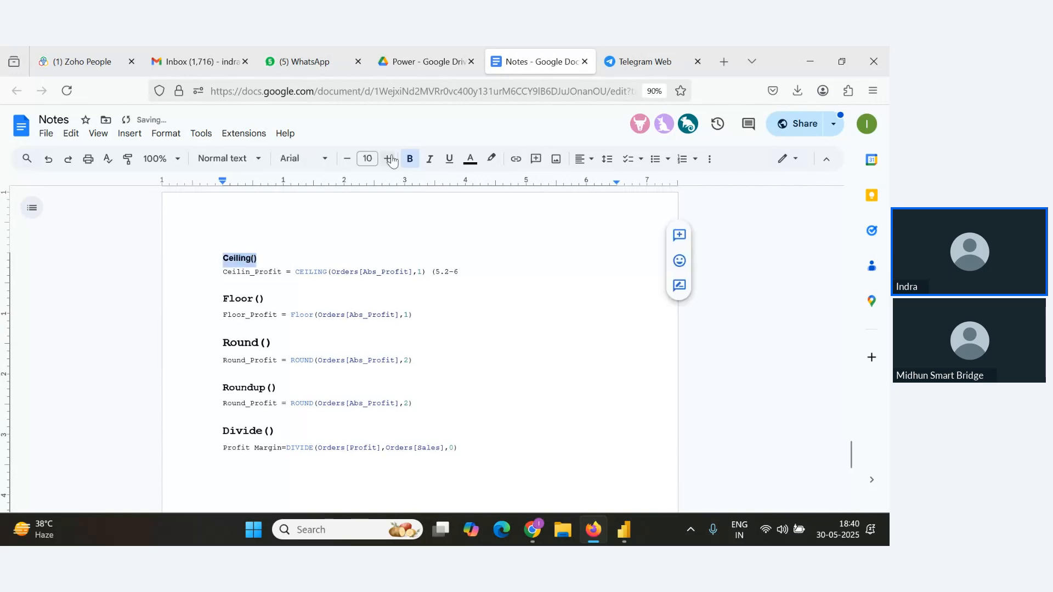
left_click(389, 159)
scroll(337, 365, "up", 4)
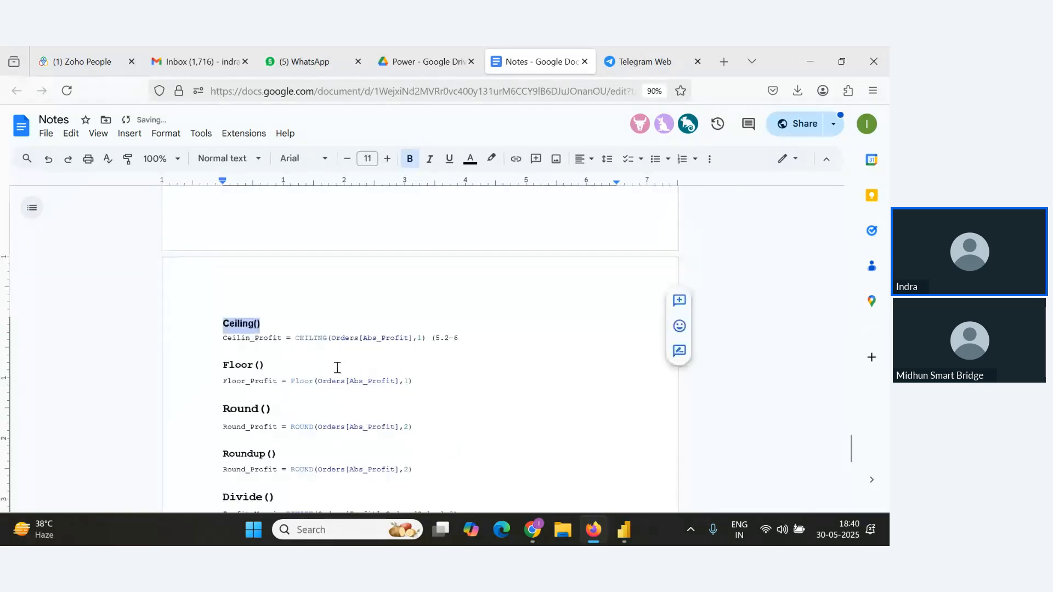
key("alt+Tab")
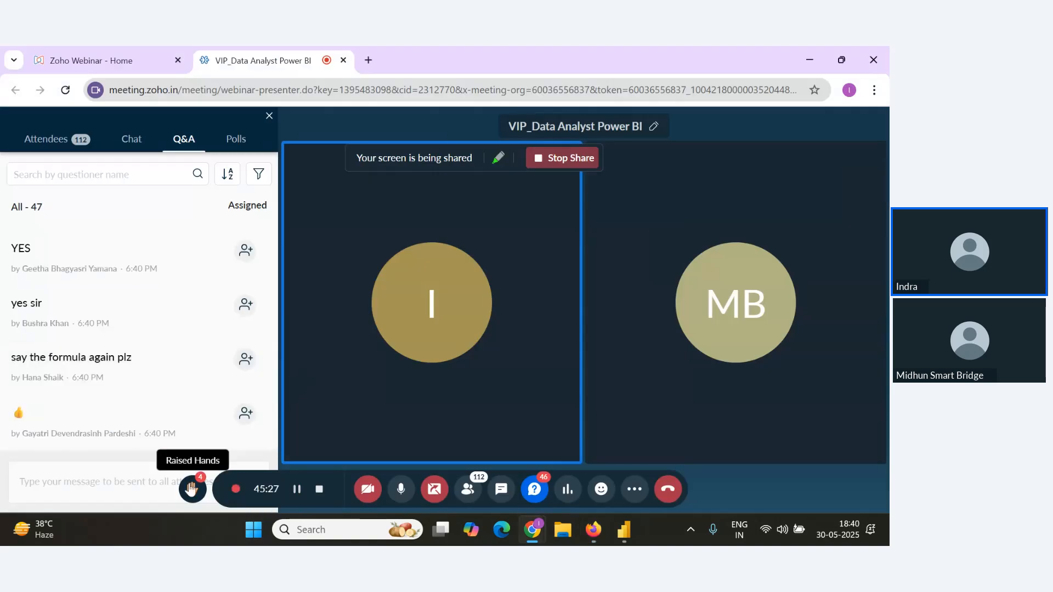
key("alt+Tab")
key("alt+Tab")
key("Tab")
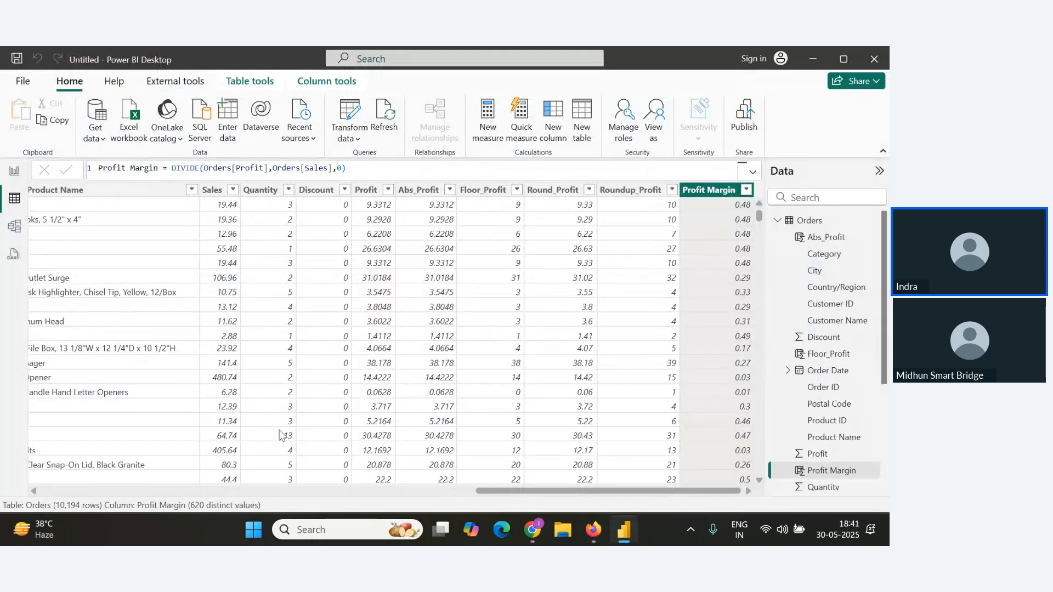
key("alt+Tab")
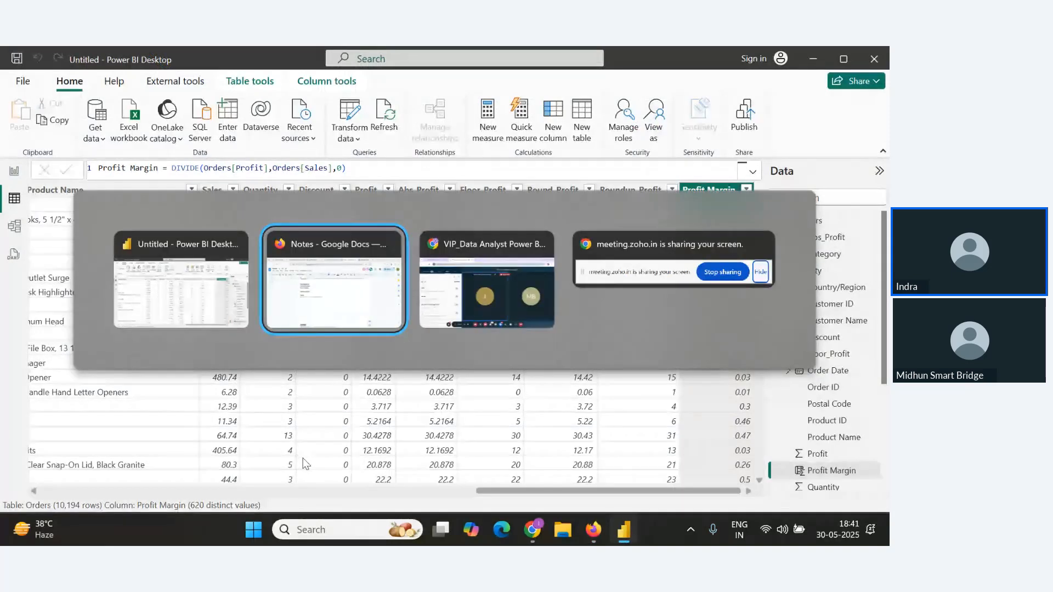
Add a Statistical Functions heading below the Divide() notes, with a numbered first item Count().
scroll(306, 460, "down", 9)
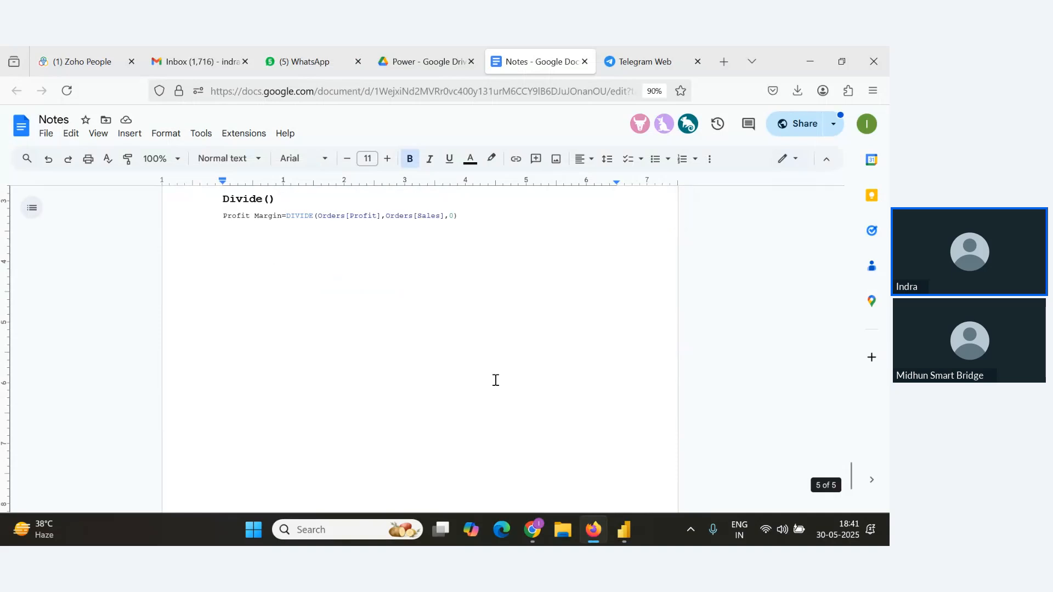
scroll(494, 375, "up", 2)
left_click(500, 346)
key("Return")
key("Return")
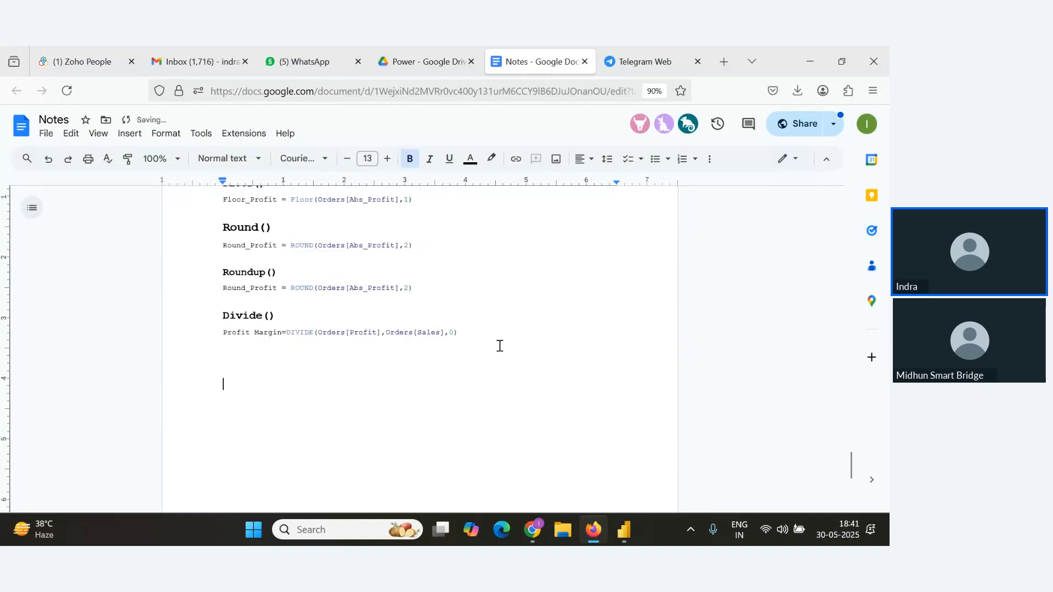
type("Stt")
type("atus")
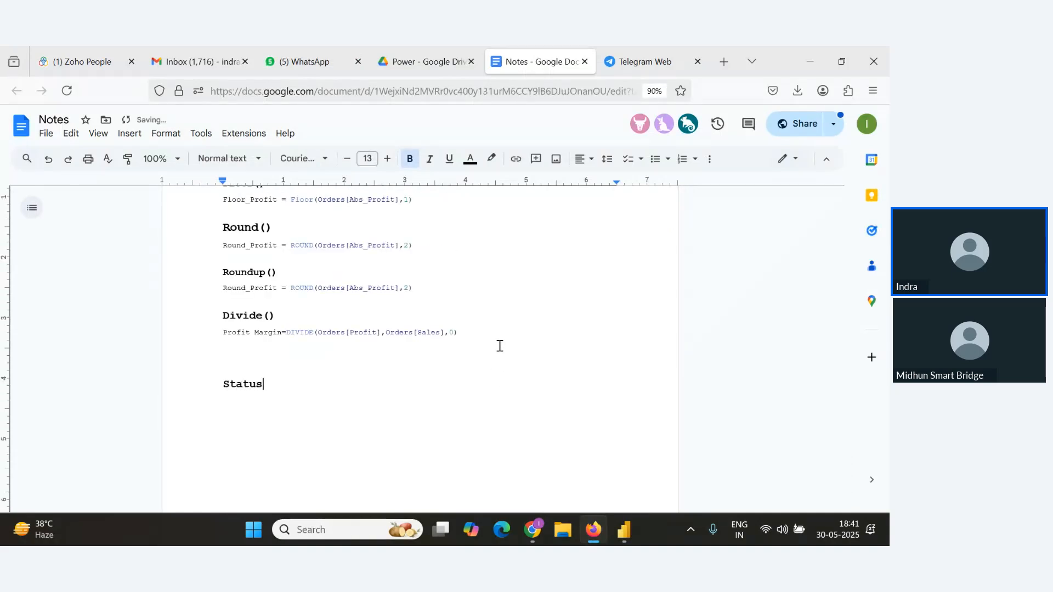
key("BackSpace")
key("BackSpace")
type("ict")
key("BackSpace")
key("BackSpace")
type("stical Functions ")
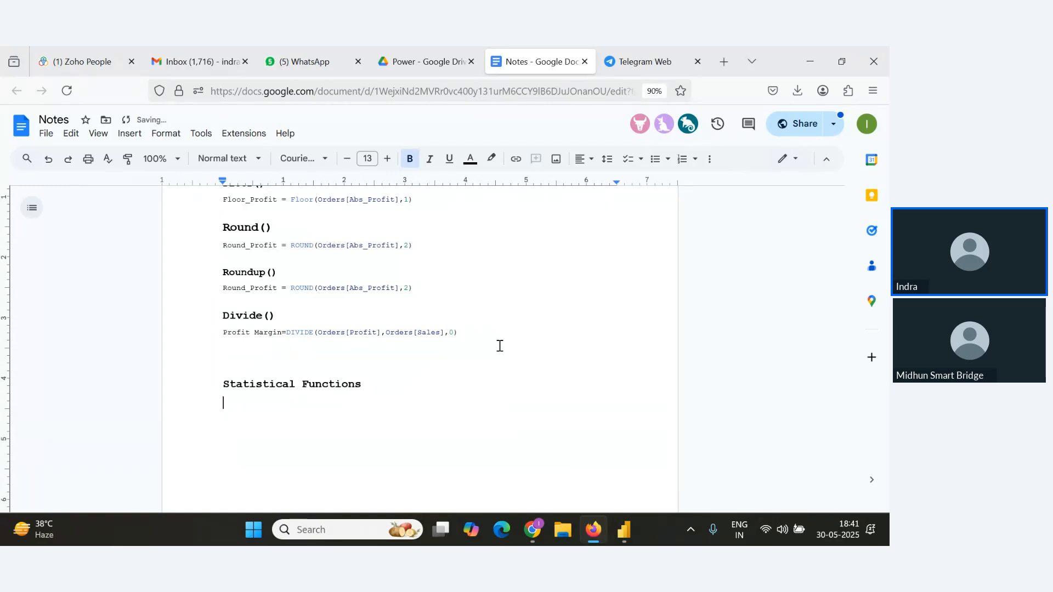
type("1. Count(")
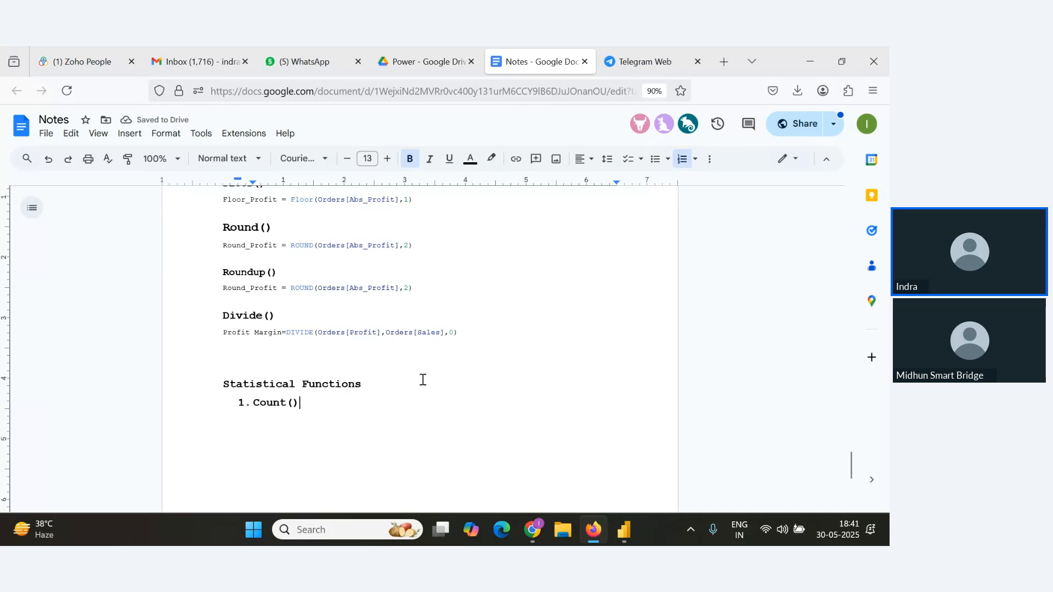
Check the latest attendee questions in the webinar Q&A panel.
key("alt+Tab")
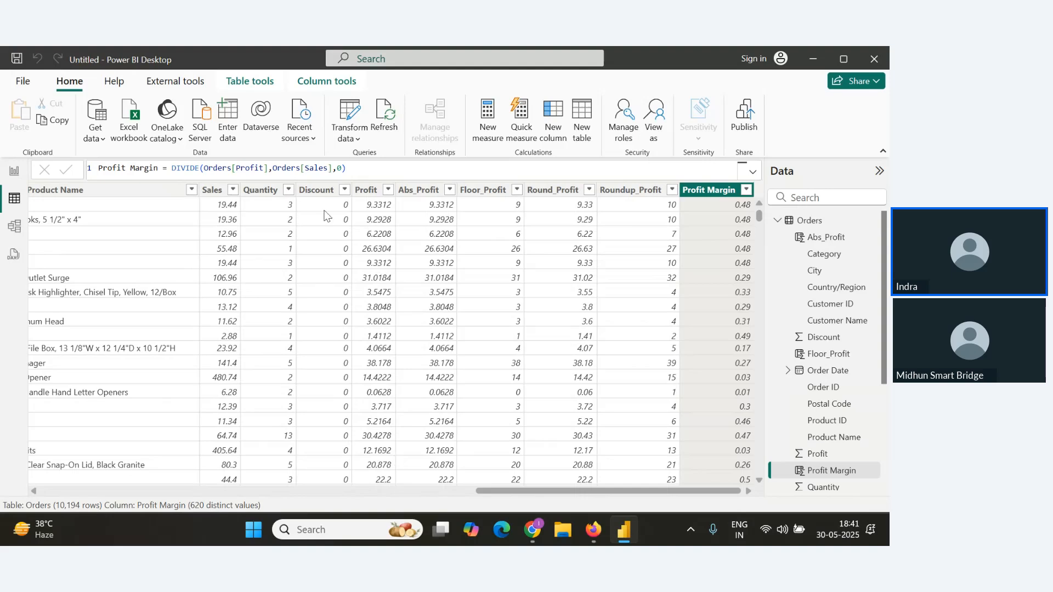
key("alt+Tab")
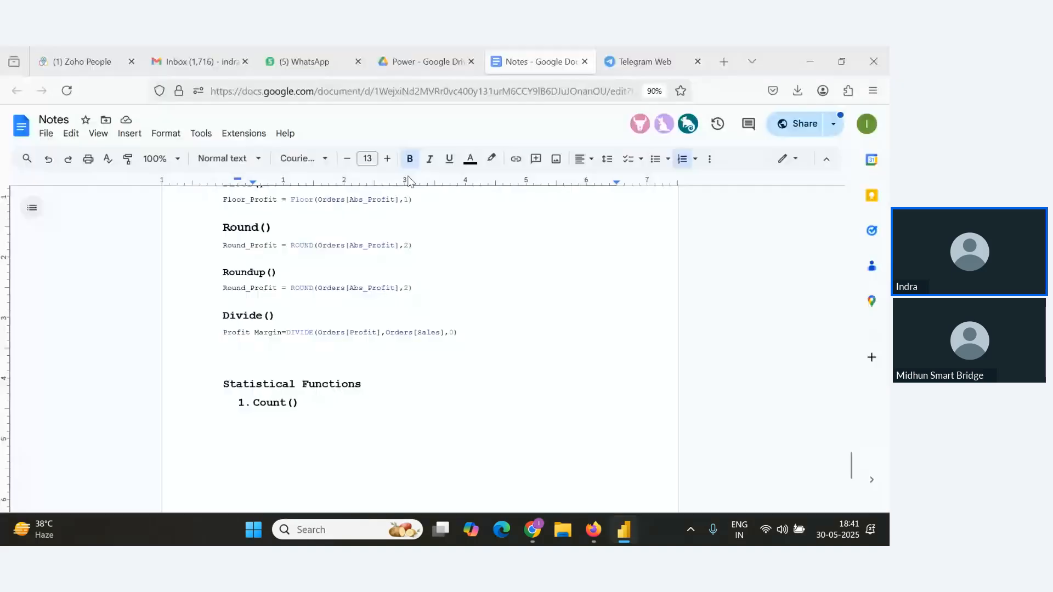
key("alt+Tab")
key("alt+Tab")
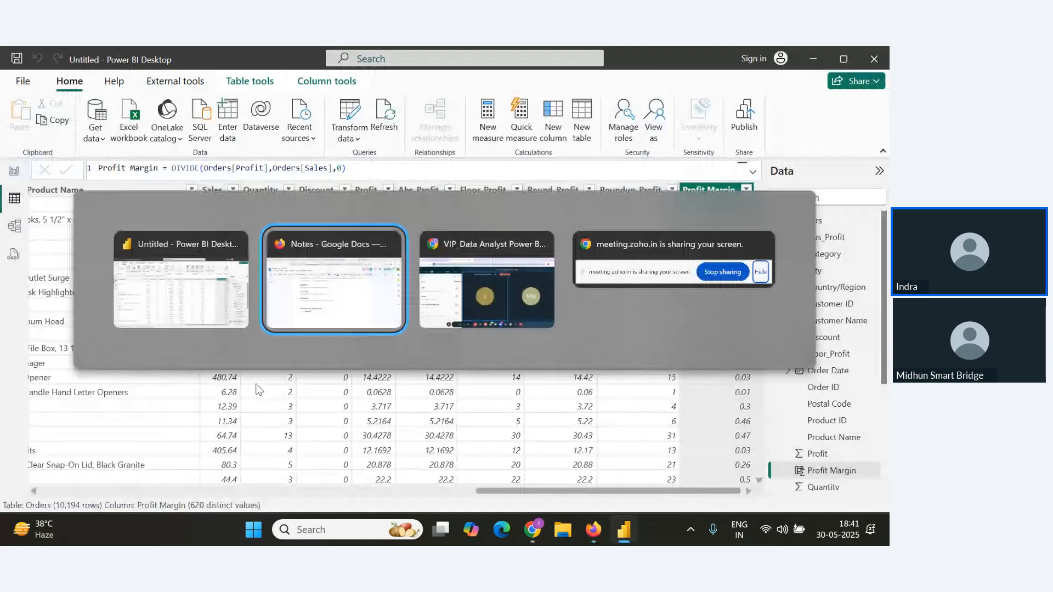
key("alt+Tab")
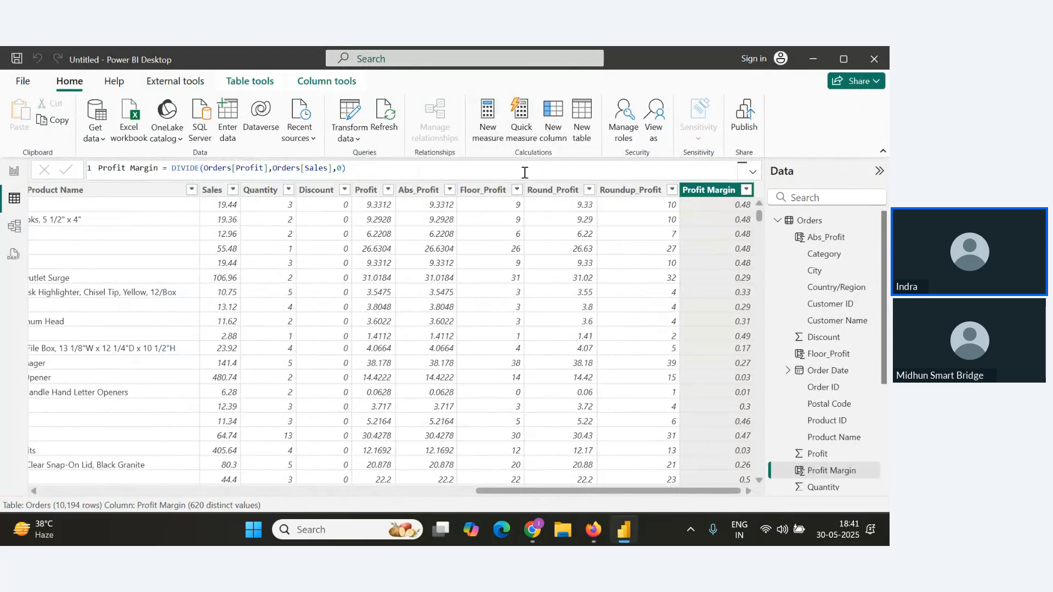
key("alt+Tab")
key("alt+Tab")
scroll(168, 340, "down", 2)
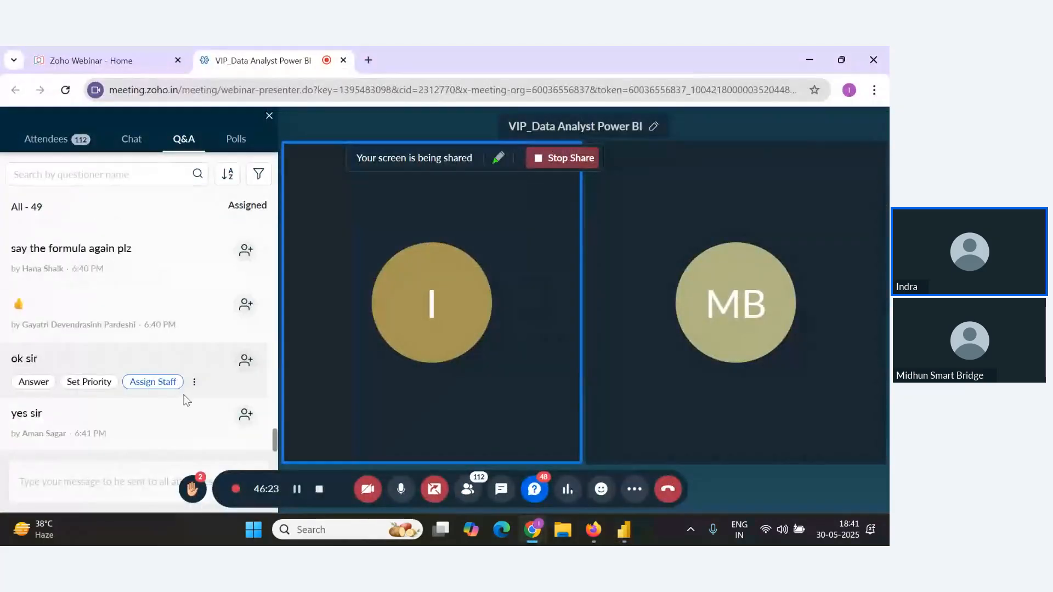
key("alt+Tab")
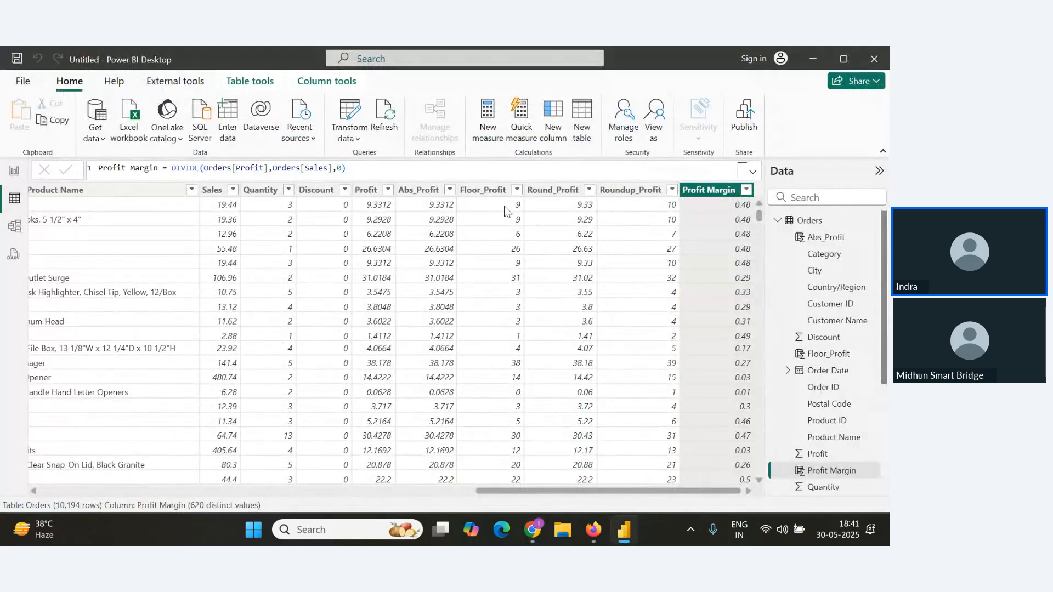
key("alt+Tab")
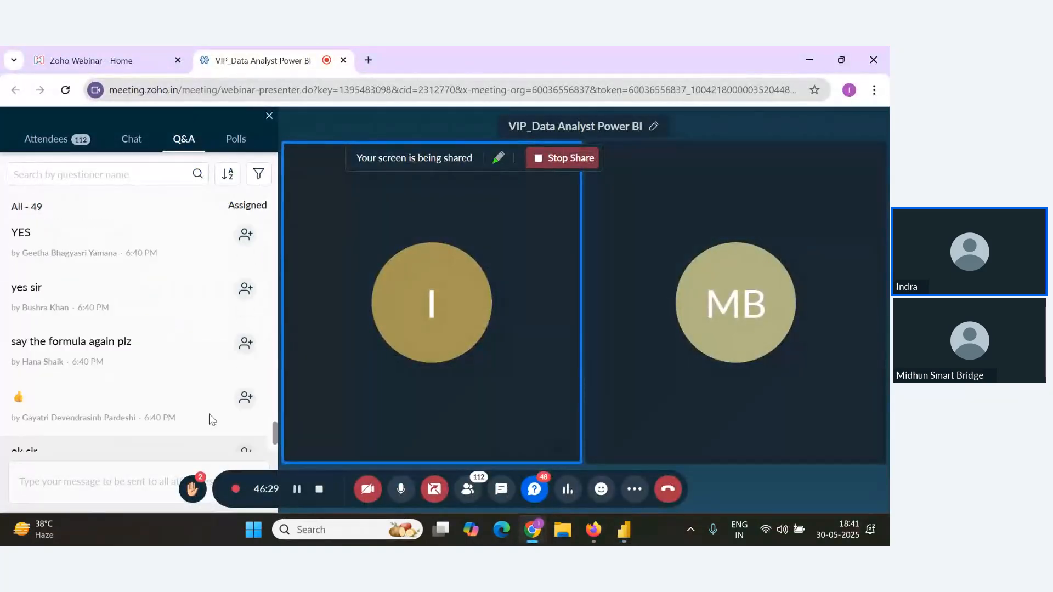
scroll(209, 414, "up", 4)
key("alt+Tab")
key("alt+Tab")
scroll(230, 433, "down", 6)
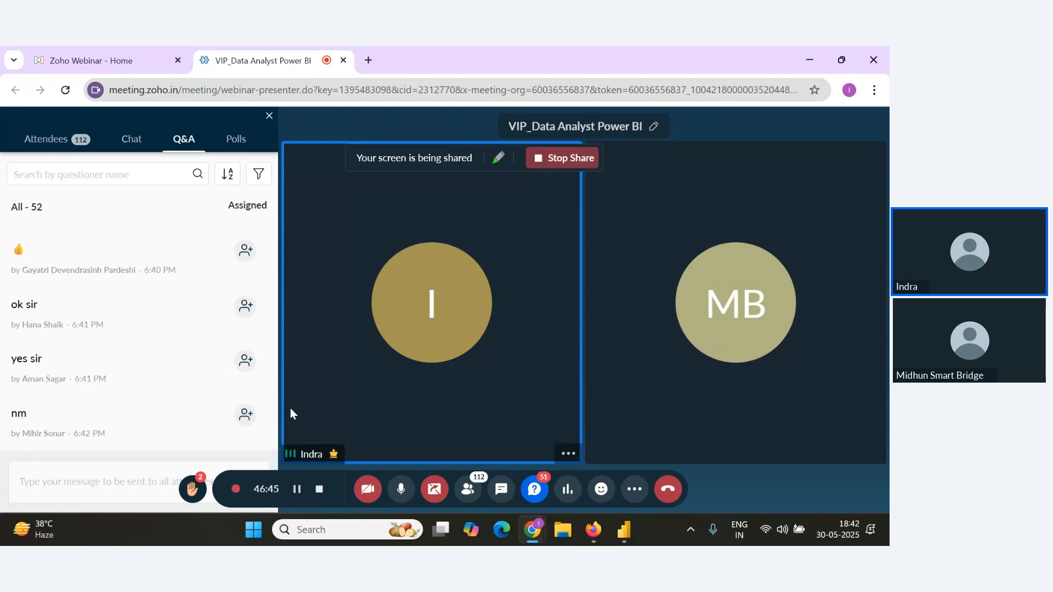
key("alt+Tab")
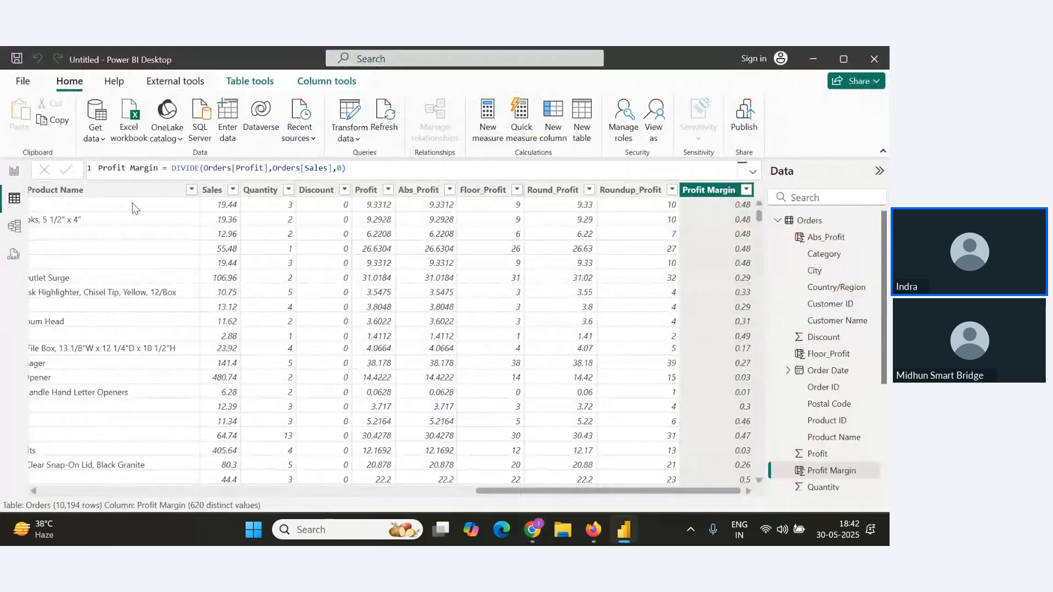
Create a new measure Total Orders = Count(Orders[Order ID]) and commit it.
left_click(488, 122)
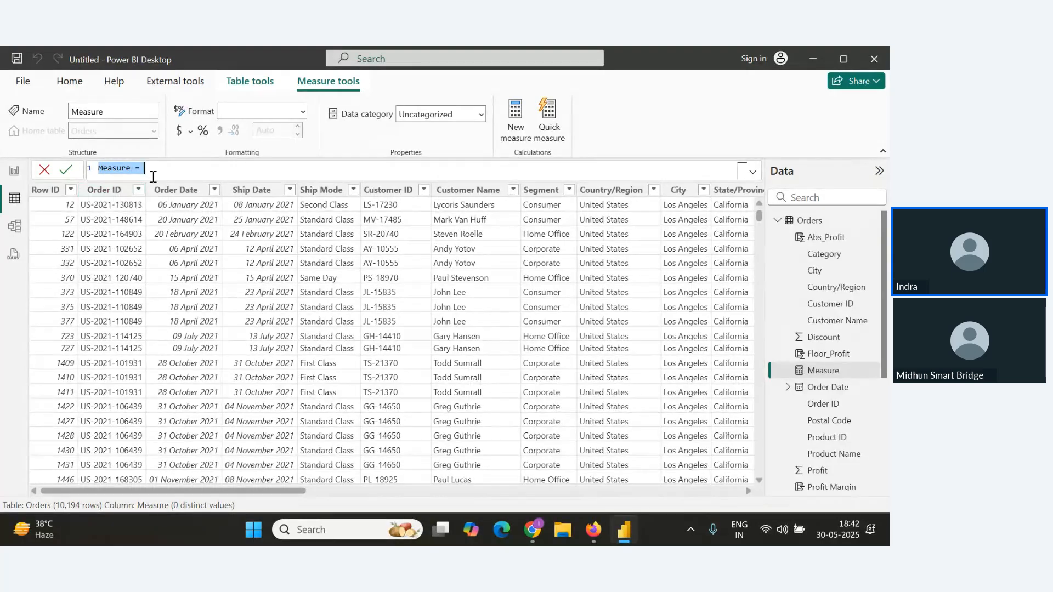
type("Total Order")
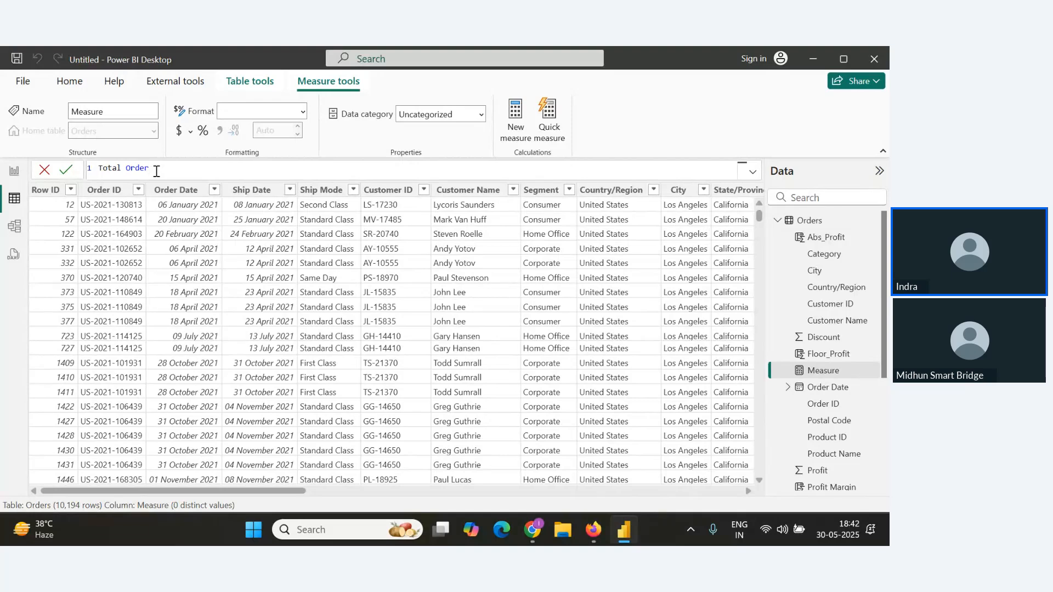
type("s=Count")
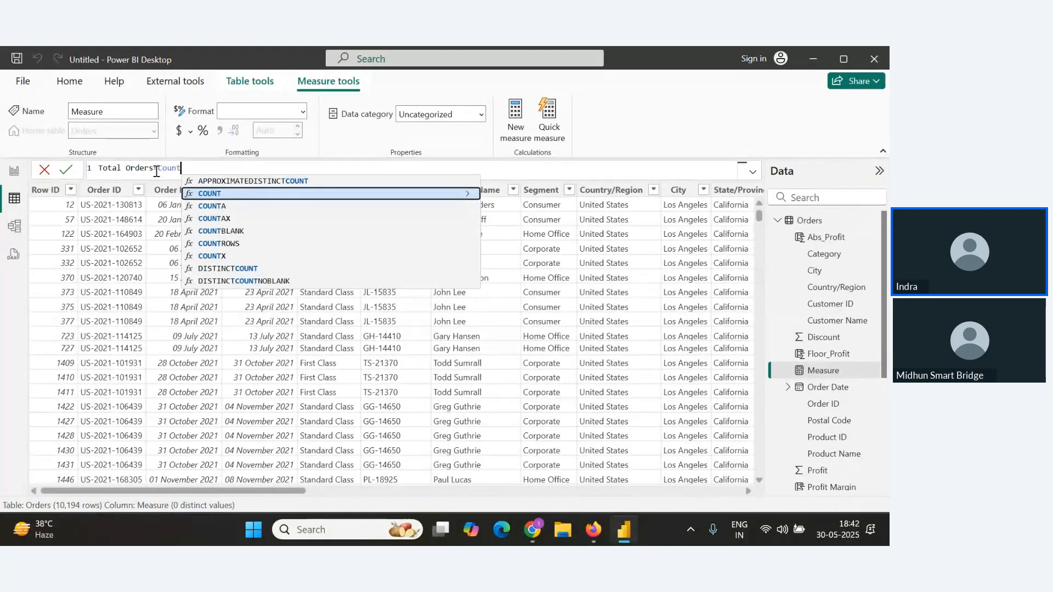
type("(")
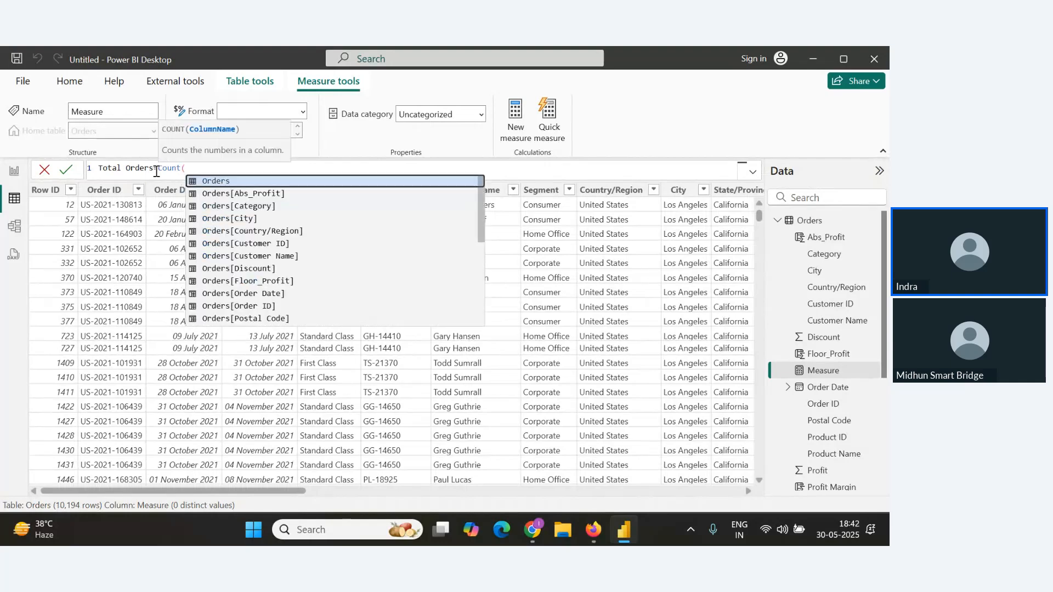
type(")")
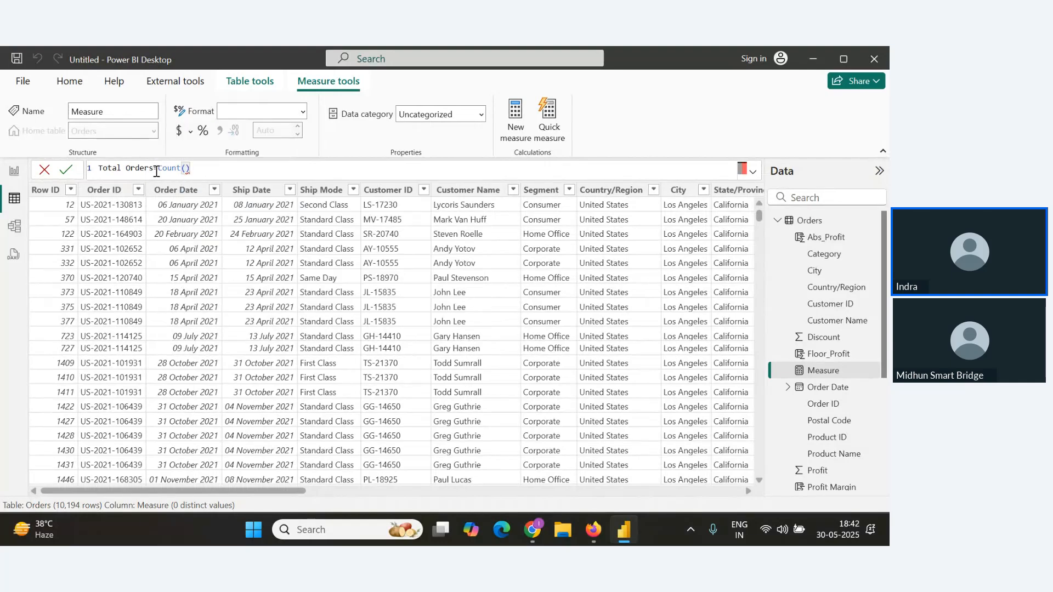
key("Left")
type("Order")
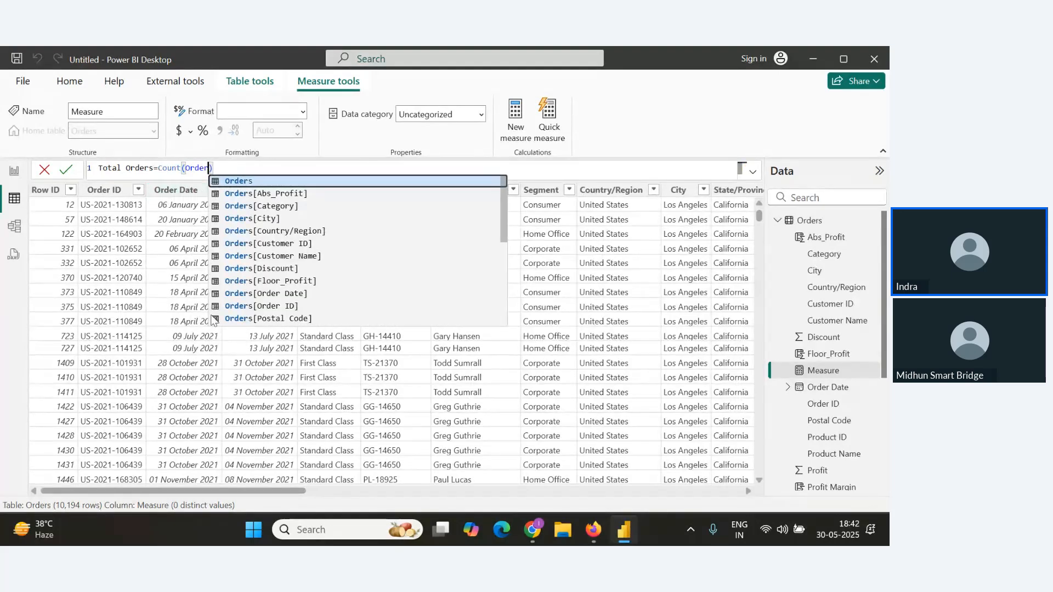
left_click(276, 307)
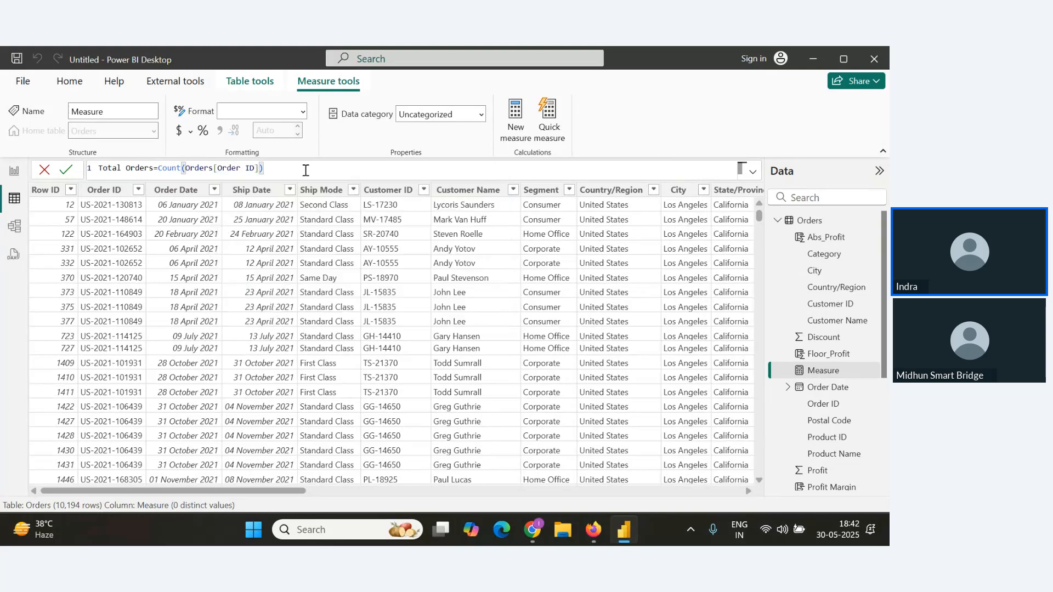
left_click(70, 170)
Place the Total Orders measure on the report canvas as a card visual and enlarge it.
scroll(831, 406, "down", 3)
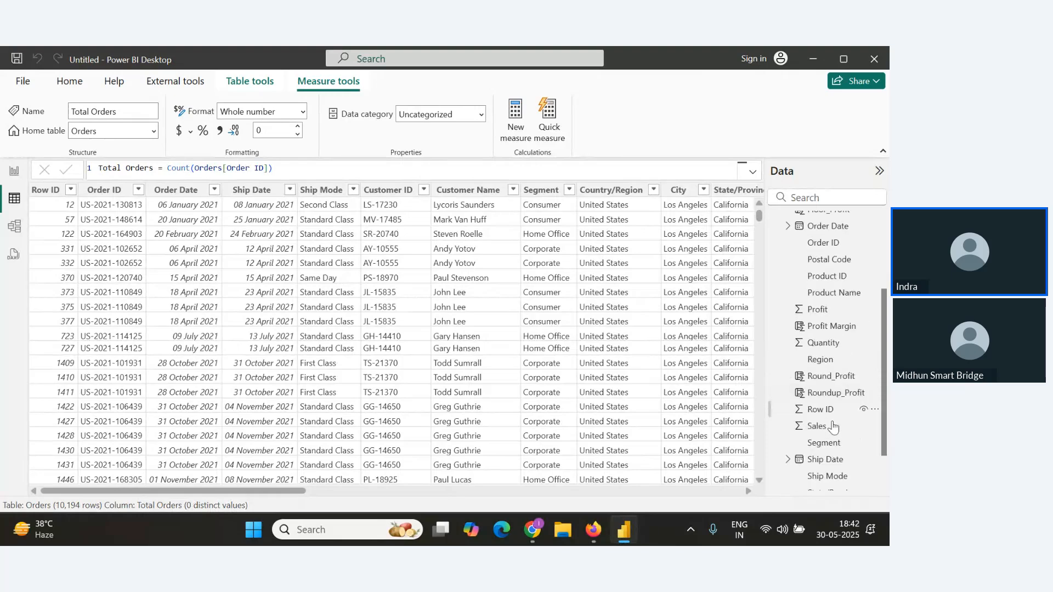
scroll(832, 426, "down", 1)
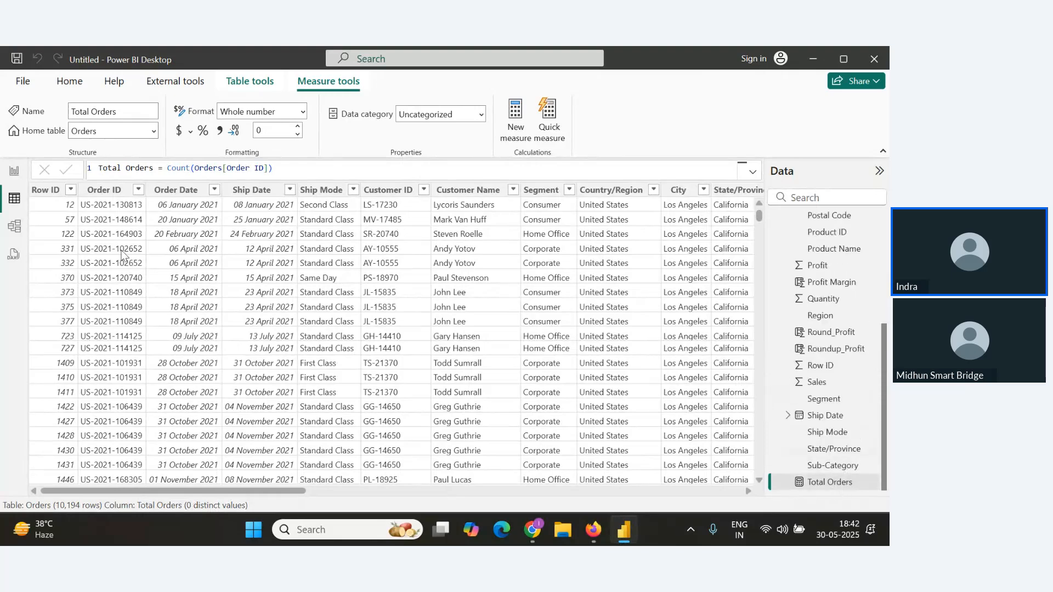
left_click(14, 173)
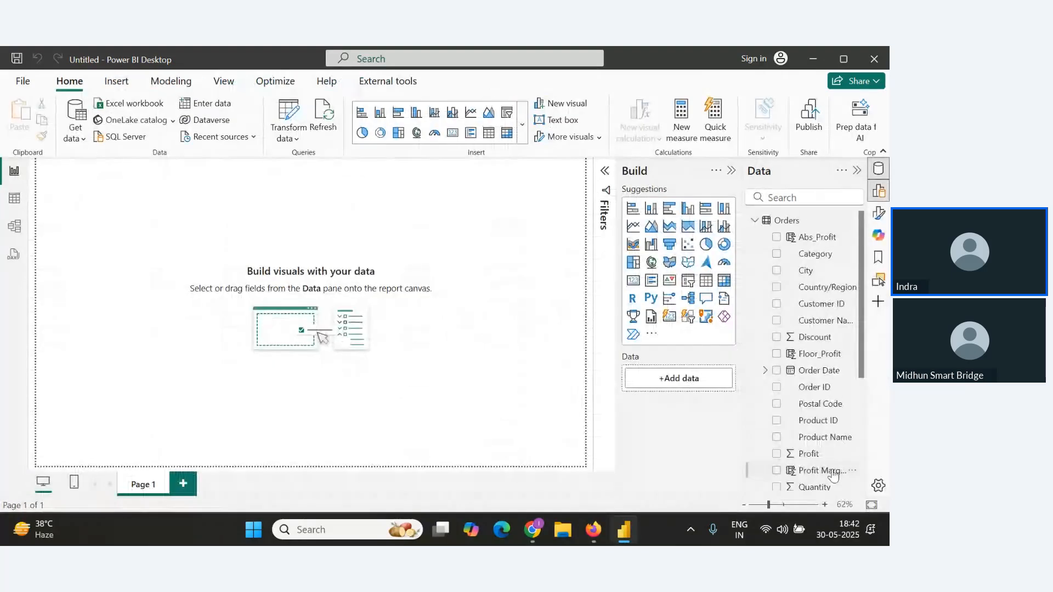
scroll(823, 453, "down", 1)
left_click_drag(823, 482, 165, 214)
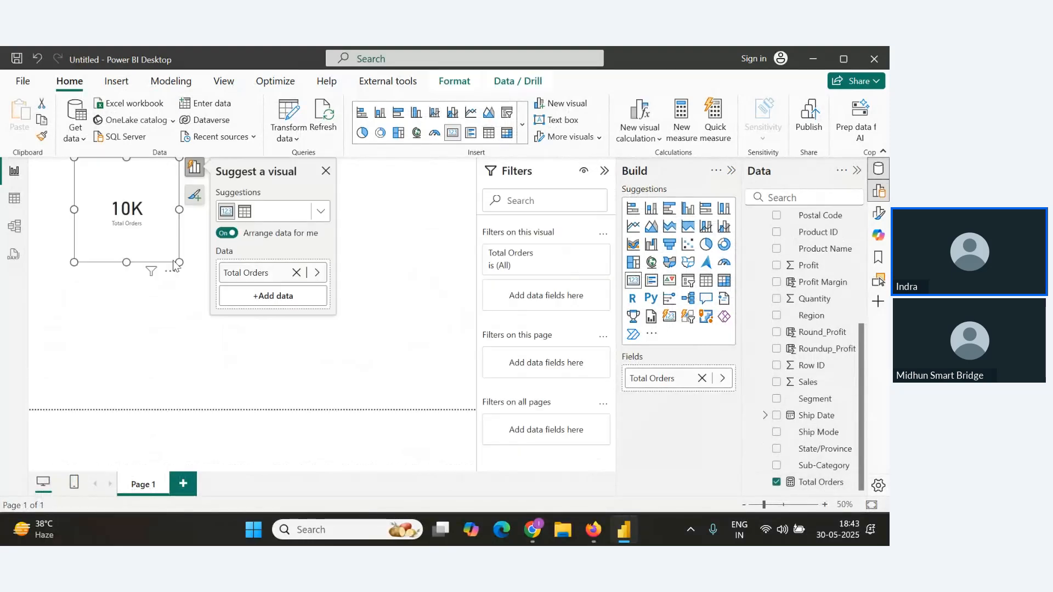
left_click_drag(180, 262, 208, 230)
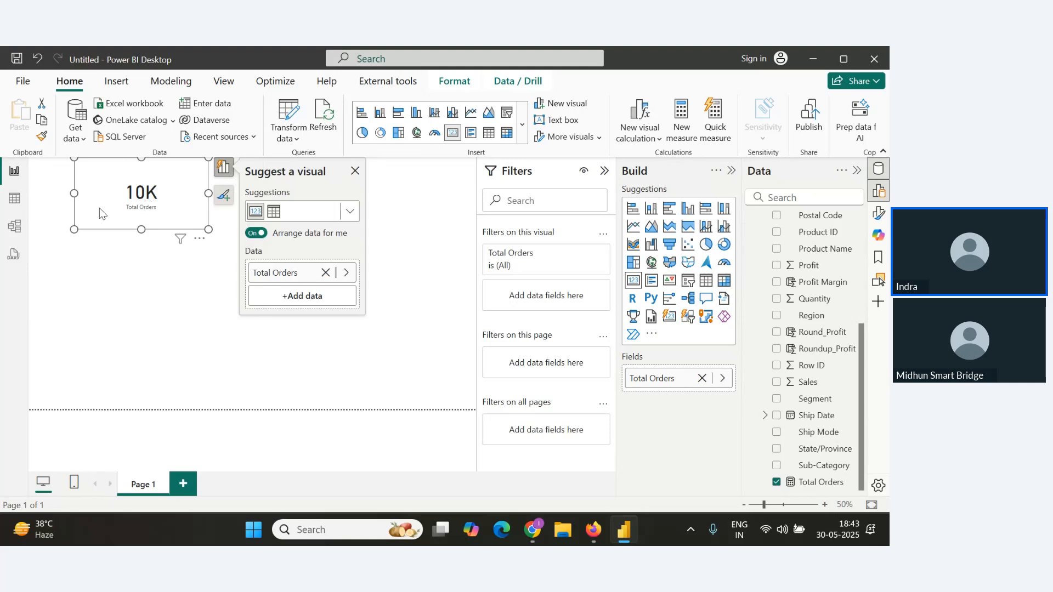
Paste the Total Orders formula as an unnumbered line under the Count() item in the notes.
left_click(14, 198)
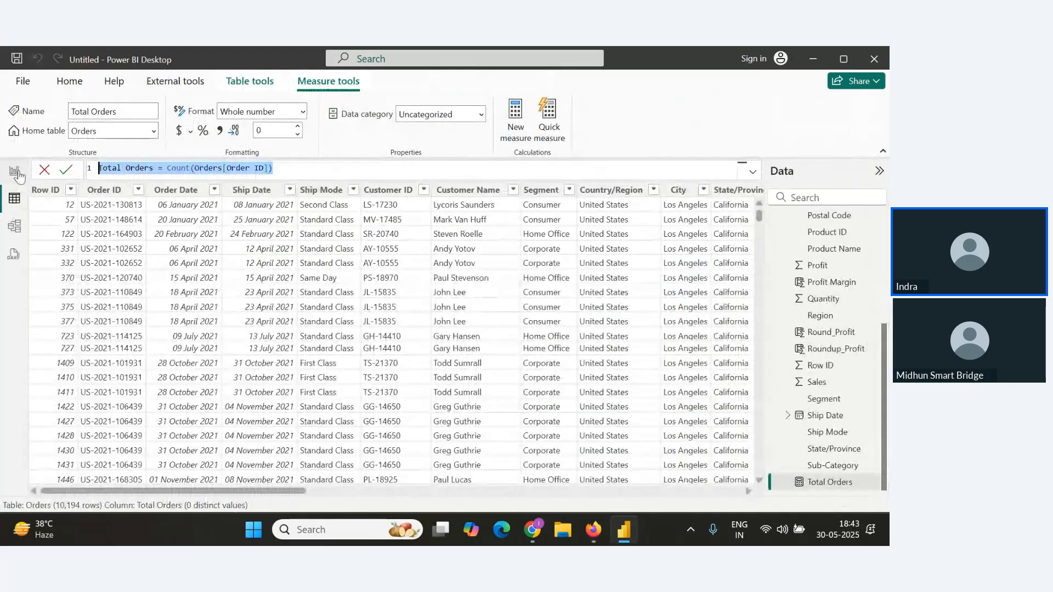
key("alt+Tab")
key("alt+Tab")
left_click(303, 403)
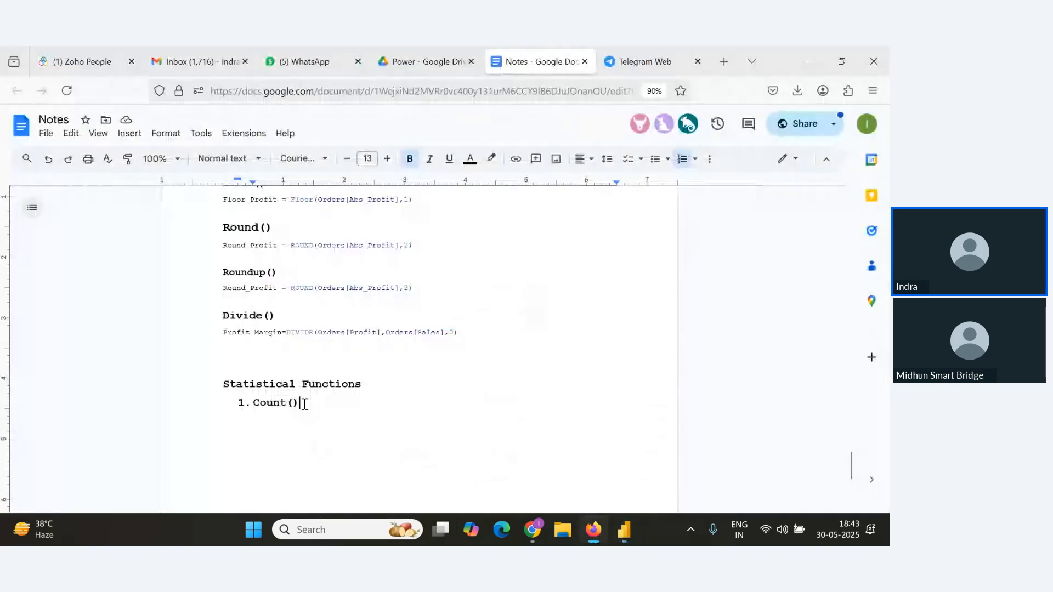
key("Return")
type("Total Orders = Count(Orders[Order ID])")
left_click(255, 421)
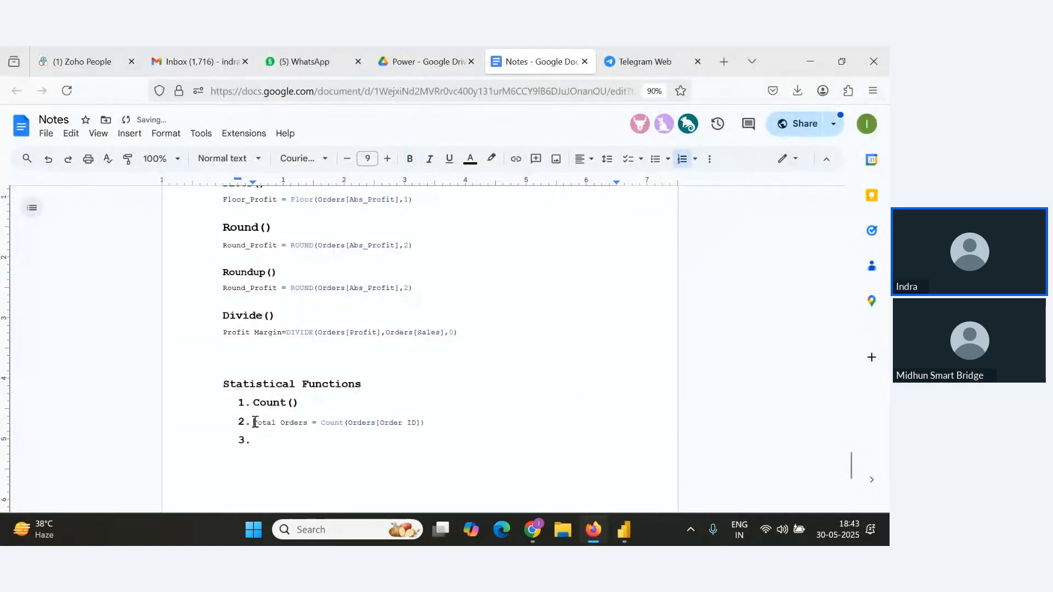
key("BackSpace")
left_click(492, 419)
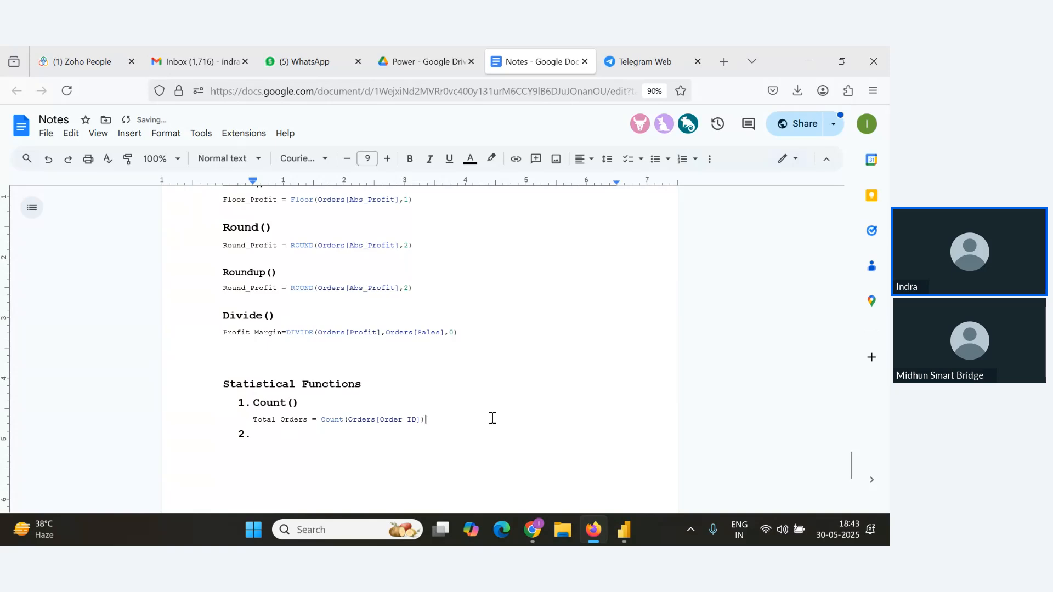
key("Return")
Add CountRows as the second numbered function in the notes.
key("alt+Tab")
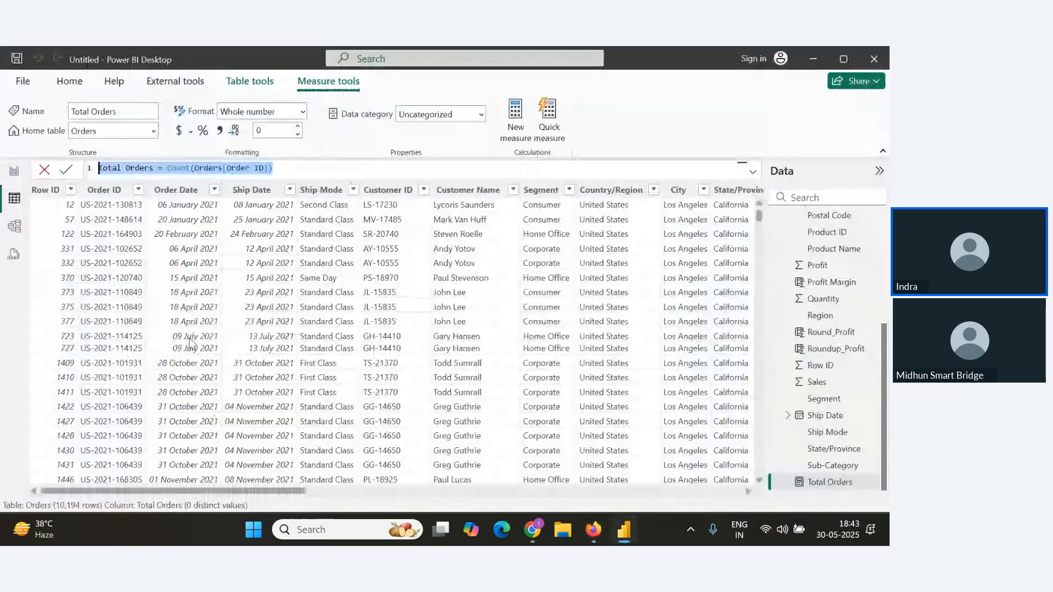
key("alt+Tab")
key("Tab")
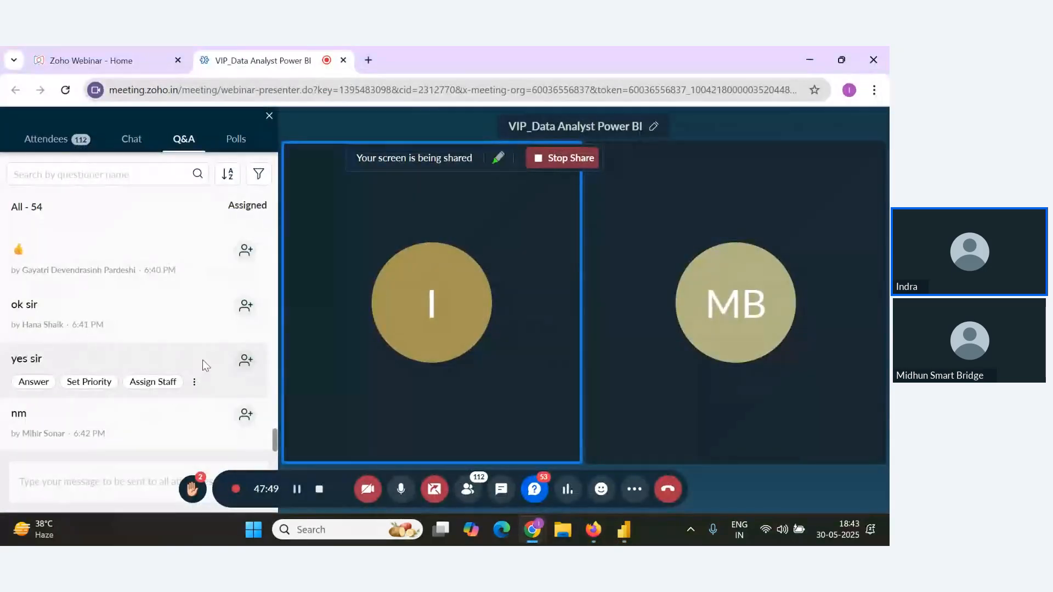
key("alt+Tab")
key("alt+Tab")
key("Tab")
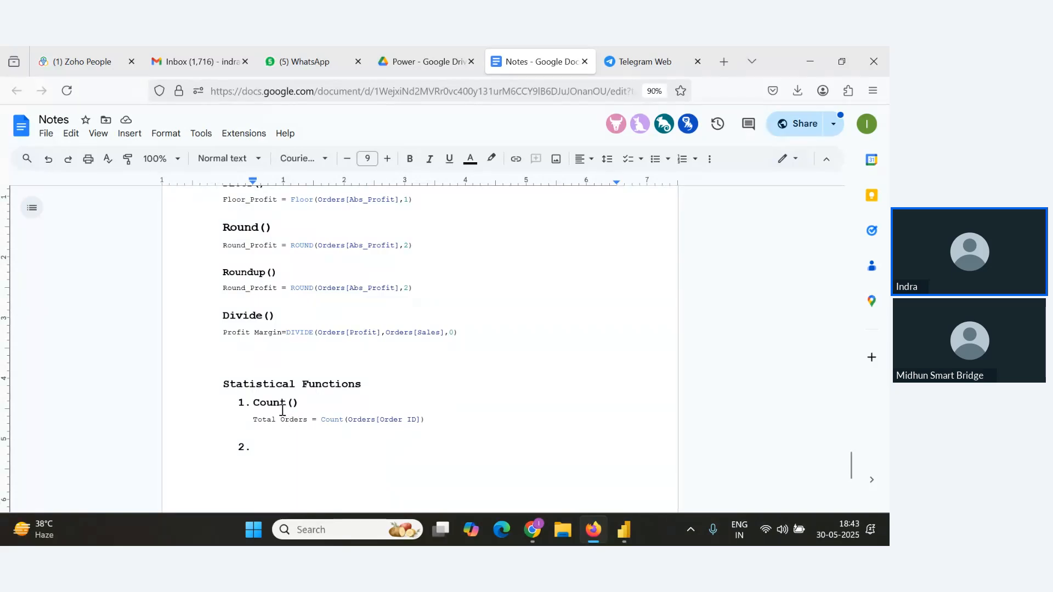
left_click(281, 447)
type("Count")
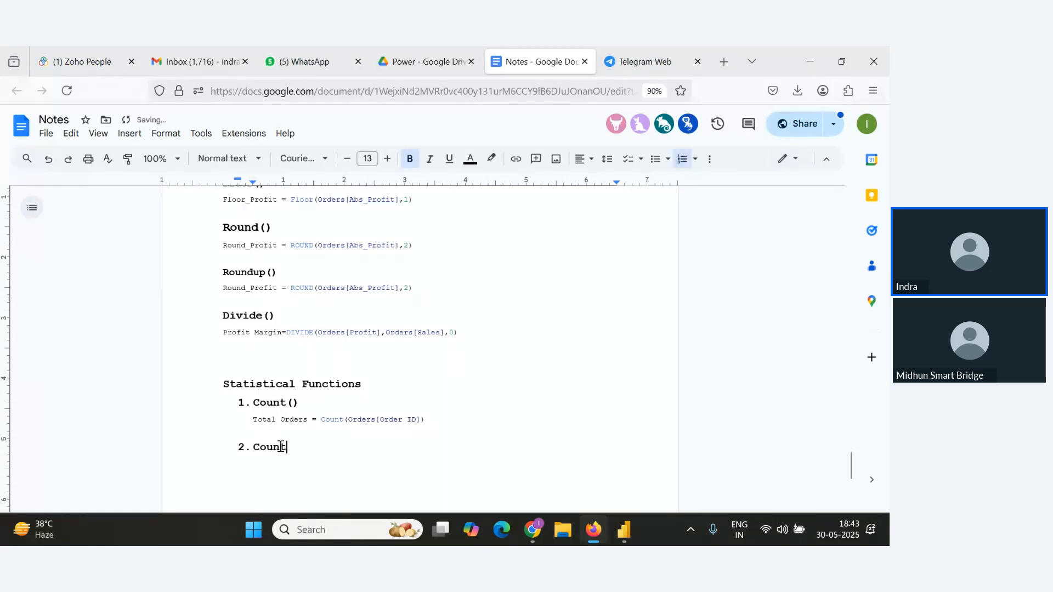
type("Rows(")
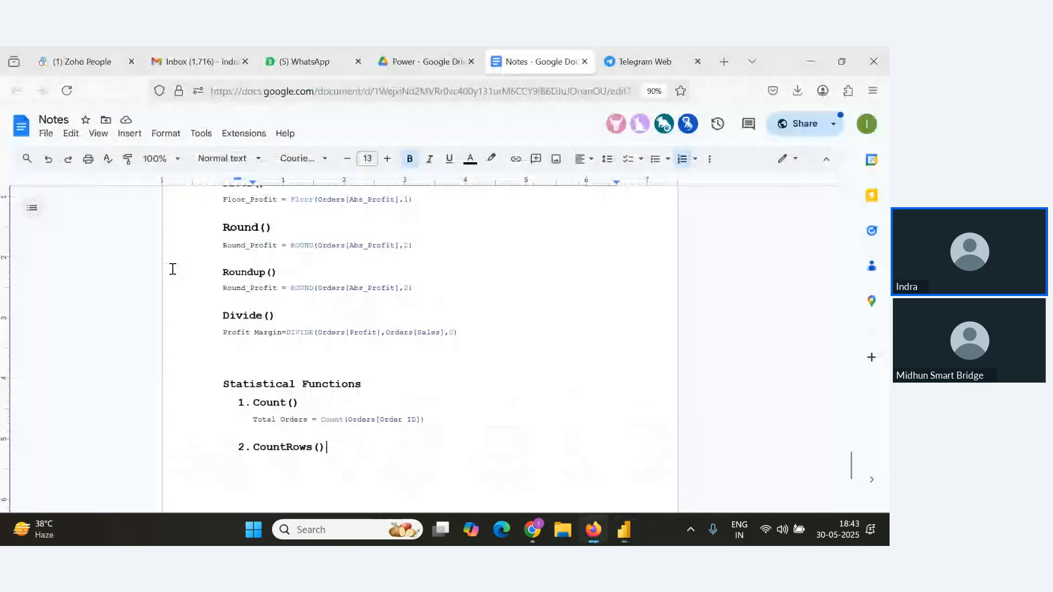
Create a new measure Total_Orders2 = COUNTROWS(Orders) and commit it.
key("alt+Tab")
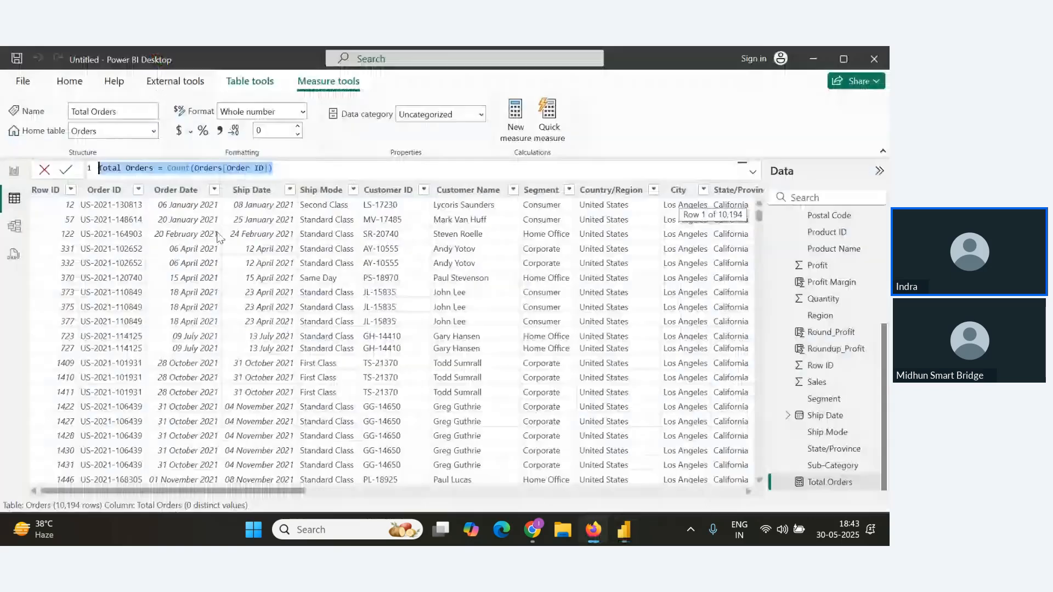
left_click(69, 81)
left_click(487, 121)
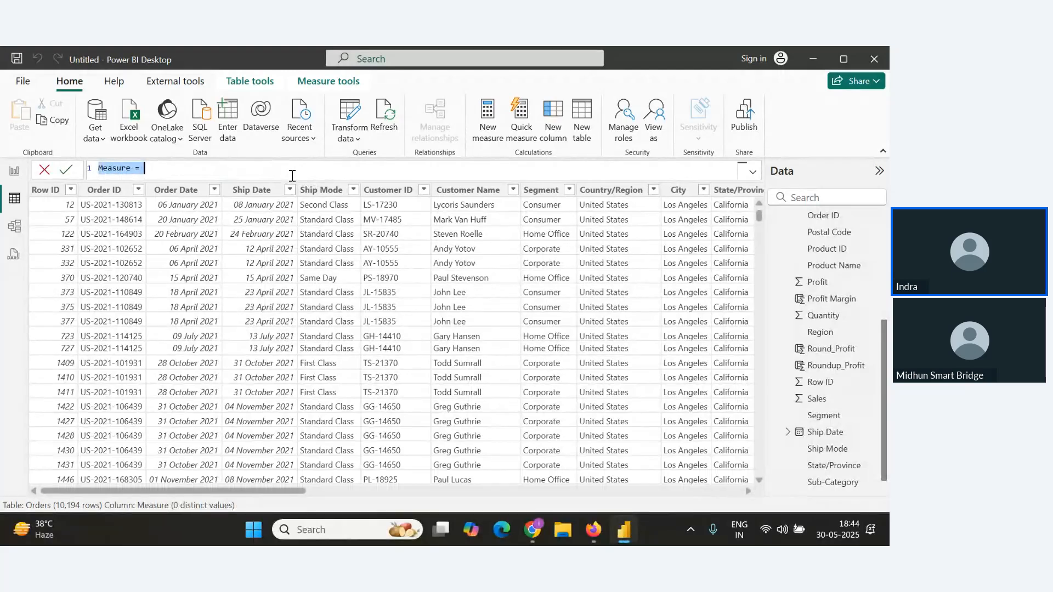
type("Total_Orders2=")
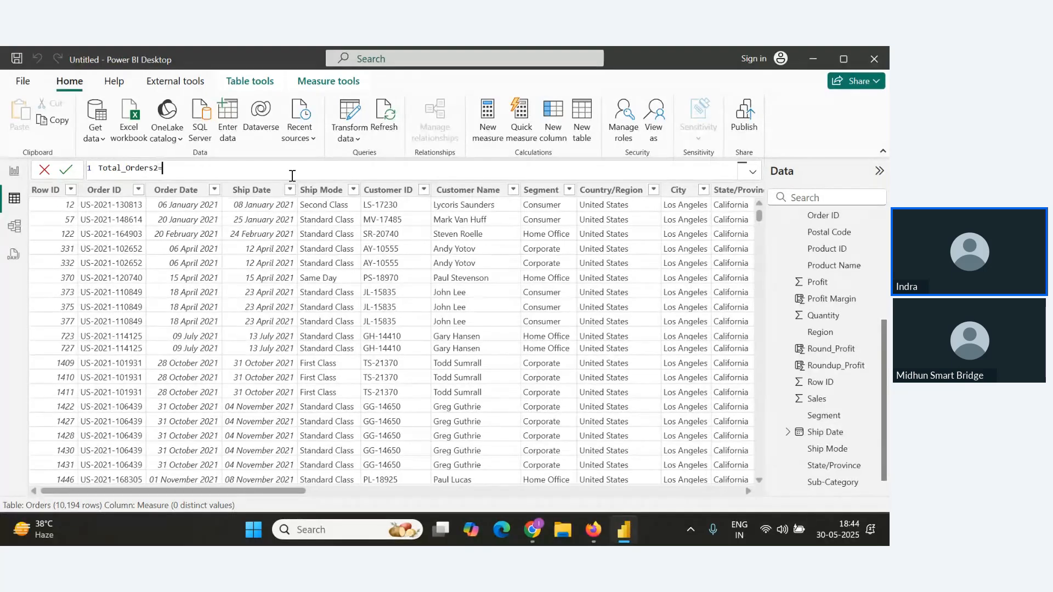
type("Count")
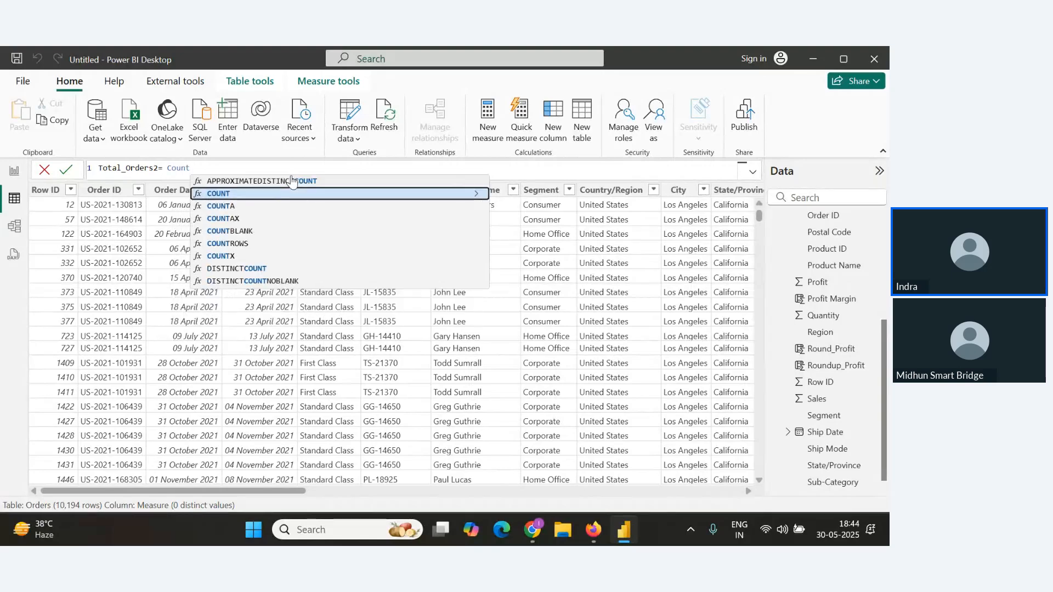
key("Down")
key("Down")
key("Down")
key("Down")
key("Tab")
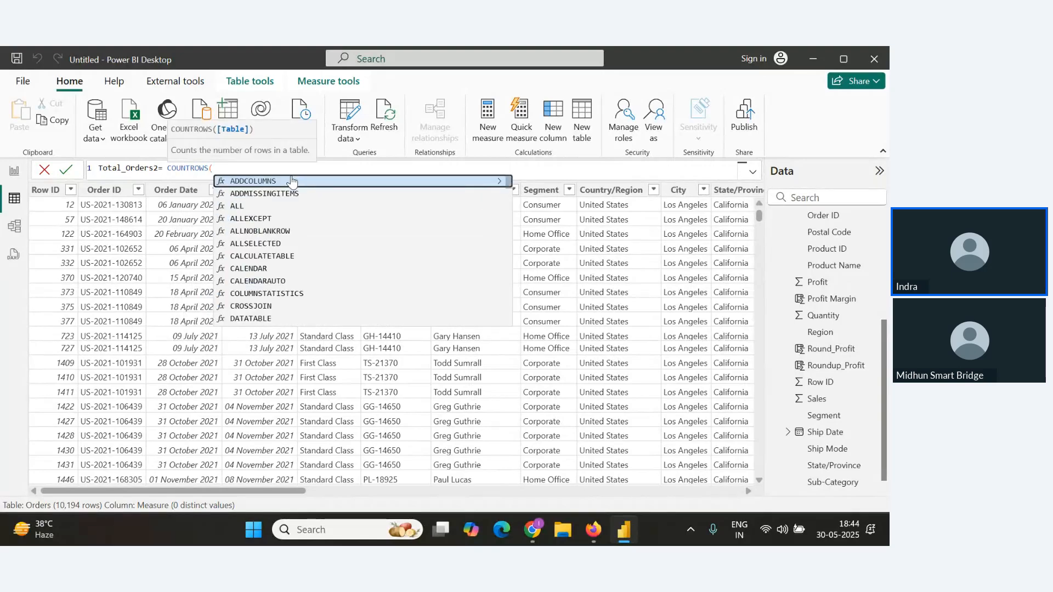
type("O")
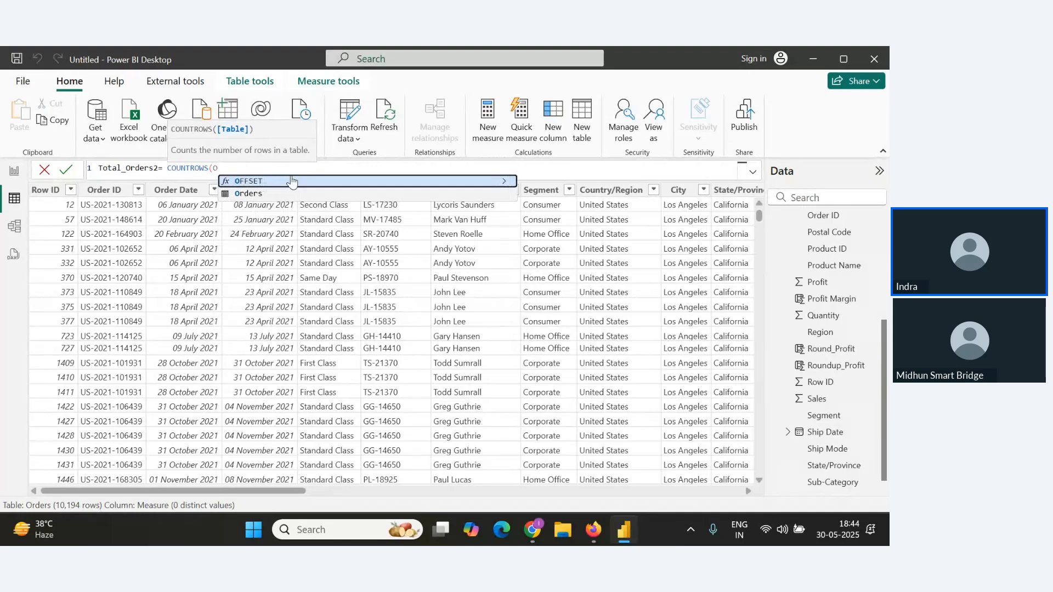
type("rd")
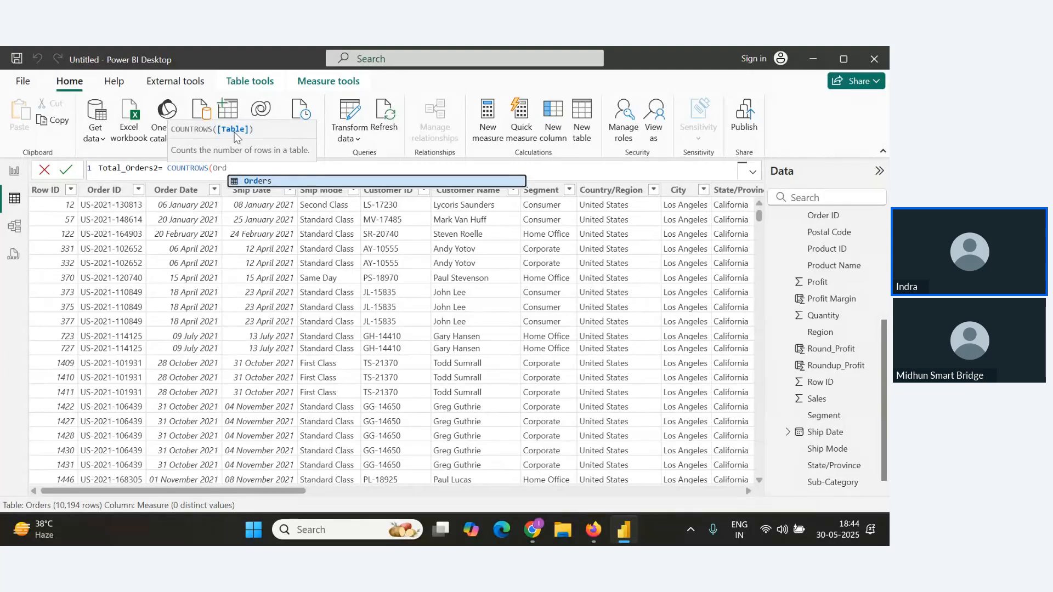
left_click(250, 181)
type(")")
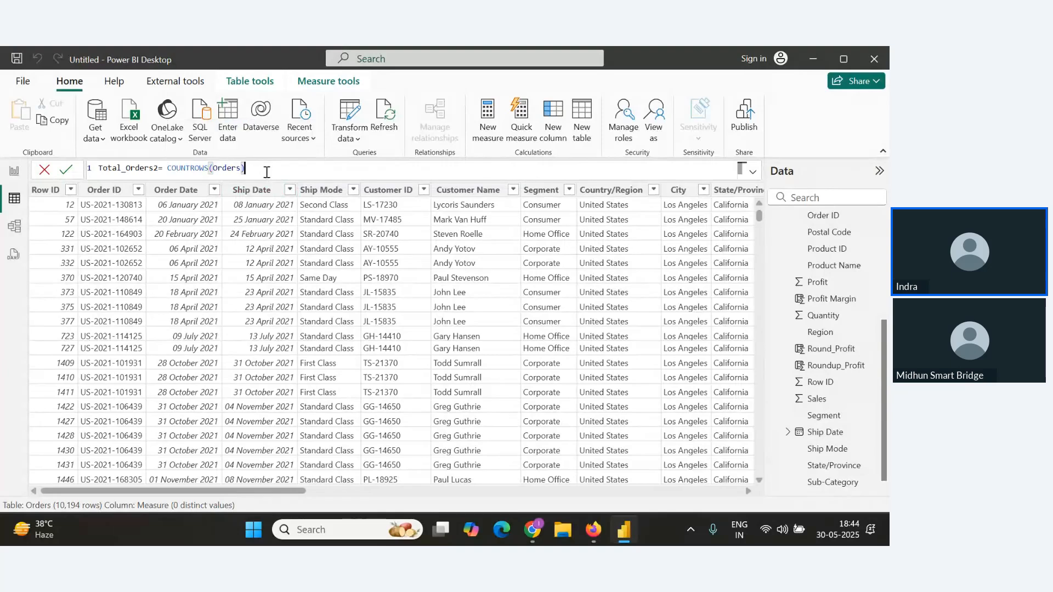
left_click(66, 171)
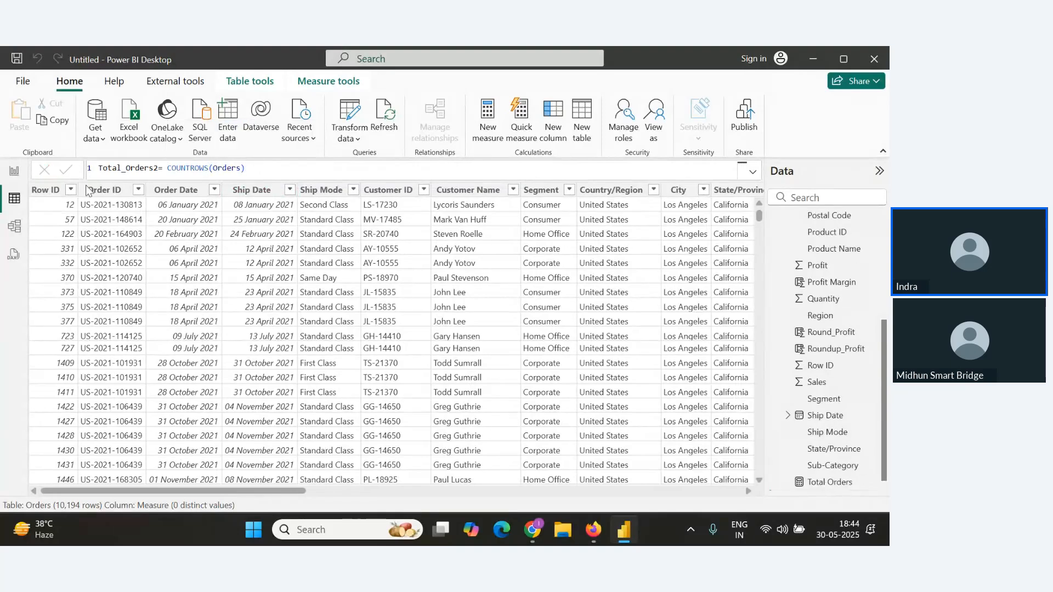
Place the Total_Orders2 measure on the report canvas as a new card visual.
left_click(14, 171)
scroll(801, 417, "down", 1)
left_click(776, 465)
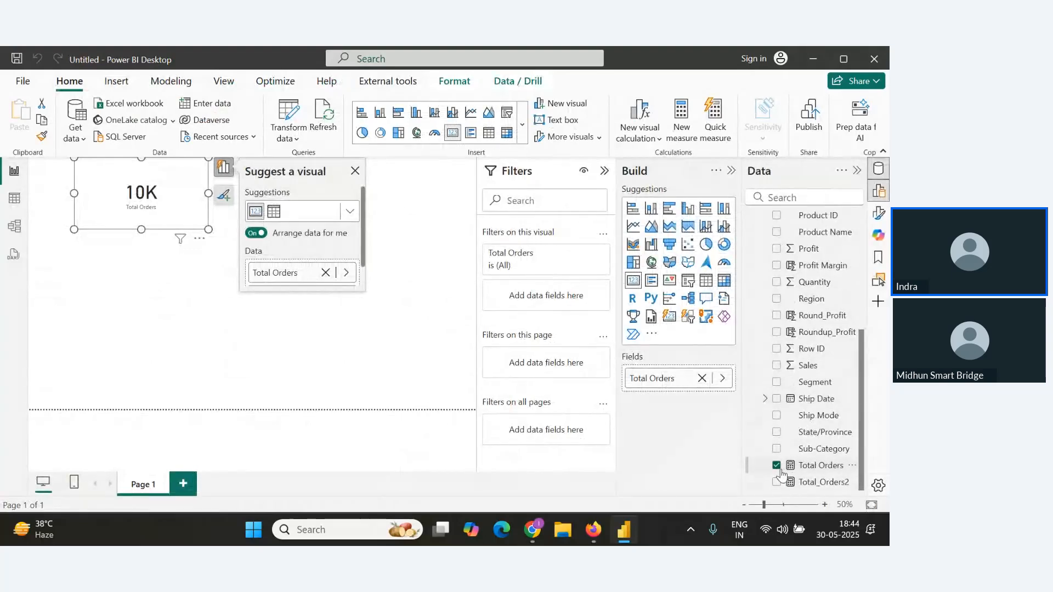
left_click_drag(817, 482, 166, 337)
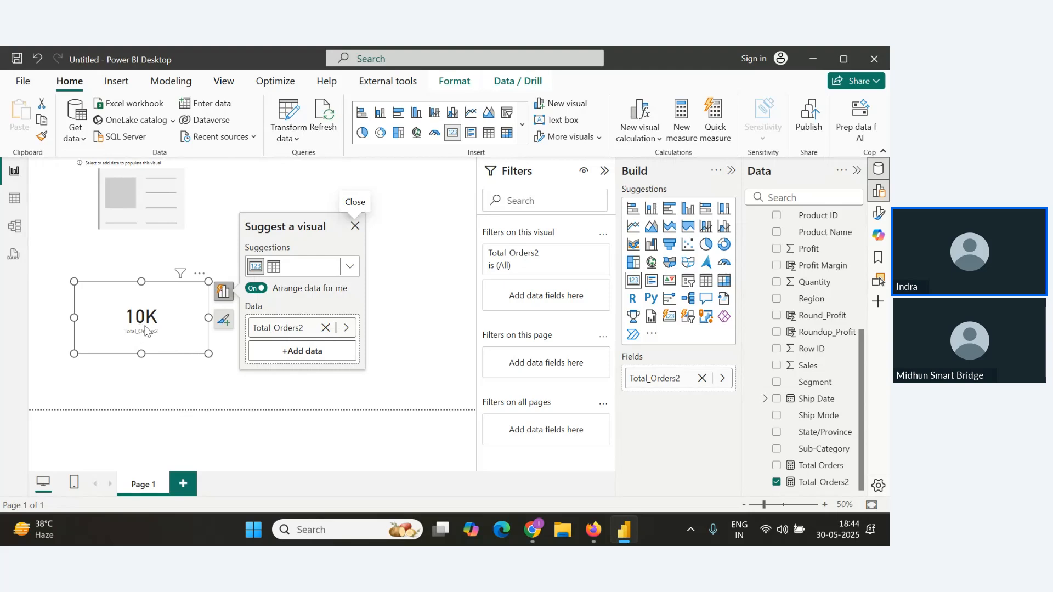
key("alt+Tab")
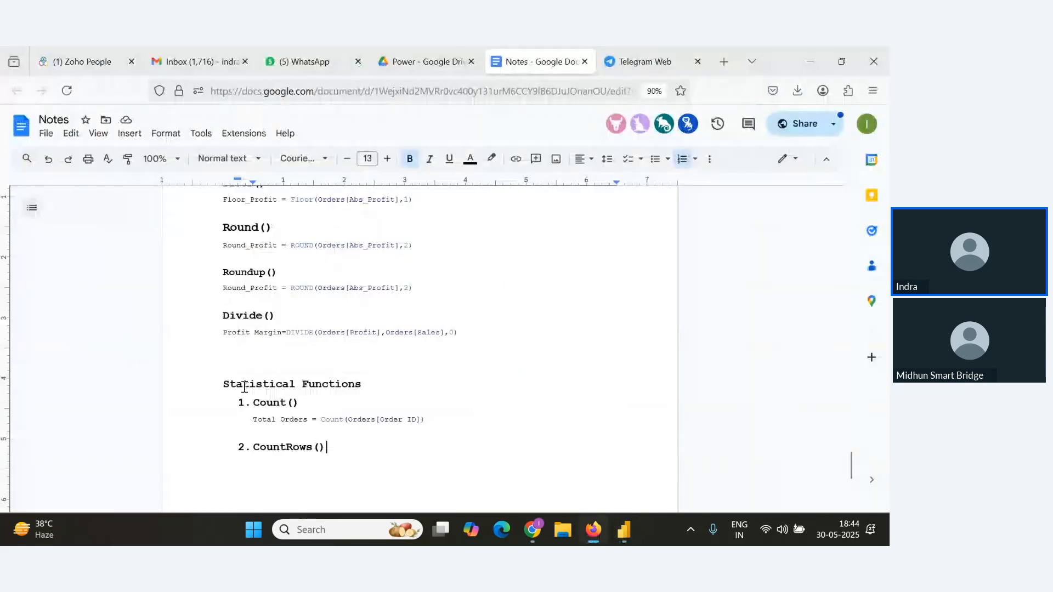
key("alt+Tab")
key("alt+Tab")
key("alt+Tab")
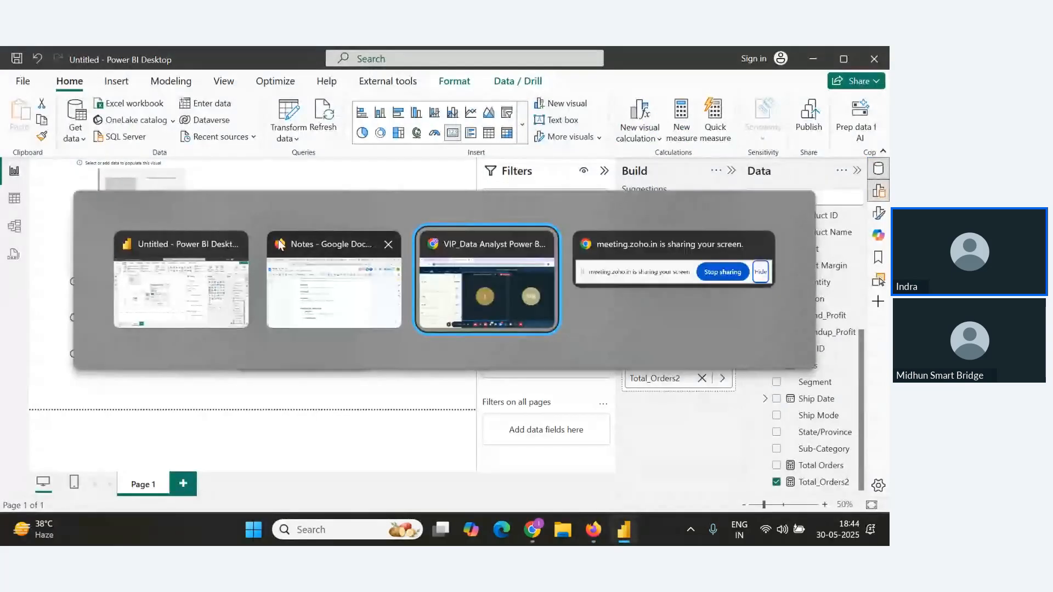
key("alt+Tab")
key("alt+Tab")
key("alt+Tab")
key("alt+Tab")
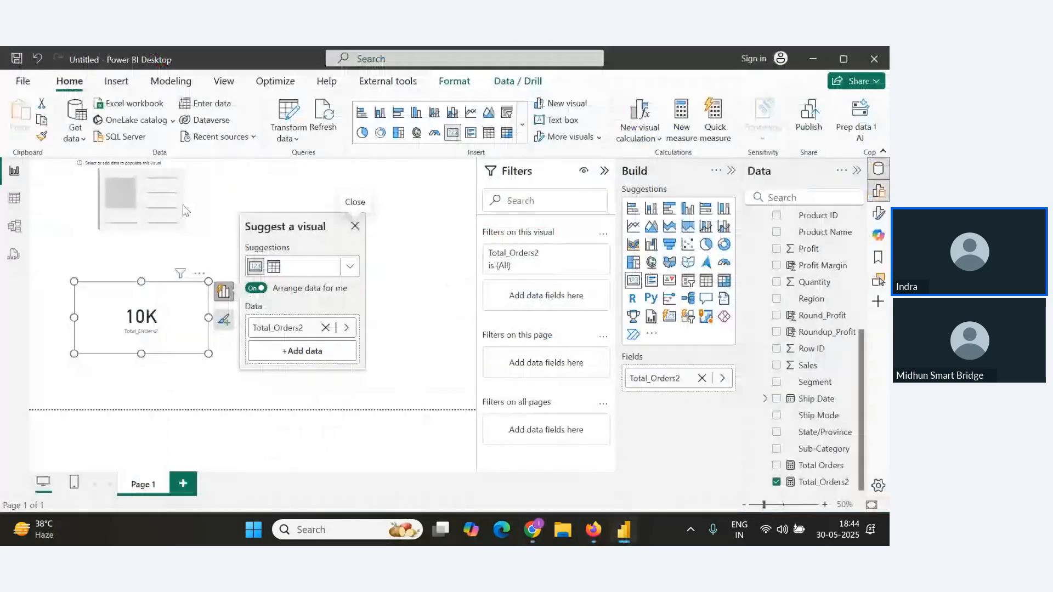
Copy the Total_Orders2 formula and paste it as an unnumbered line under the CountRows() item in the notes.
left_click(14, 199)
left_click_drag(257, 170, 89, 172)
key("ctrl+c")
key("alt+Tab")
key("alt+Tab")
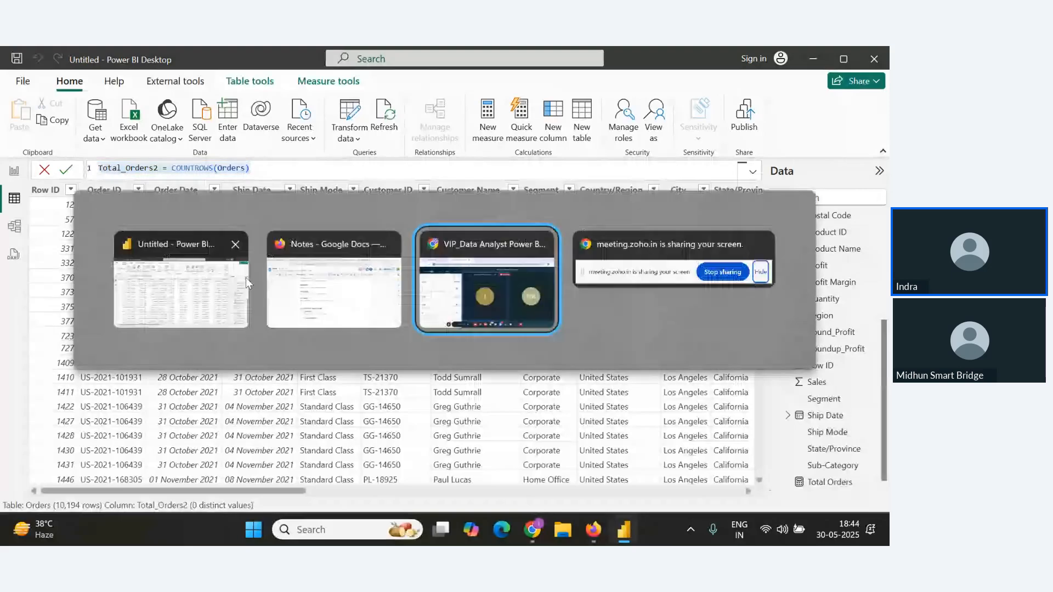
left_click(346, 321)
key("Return")
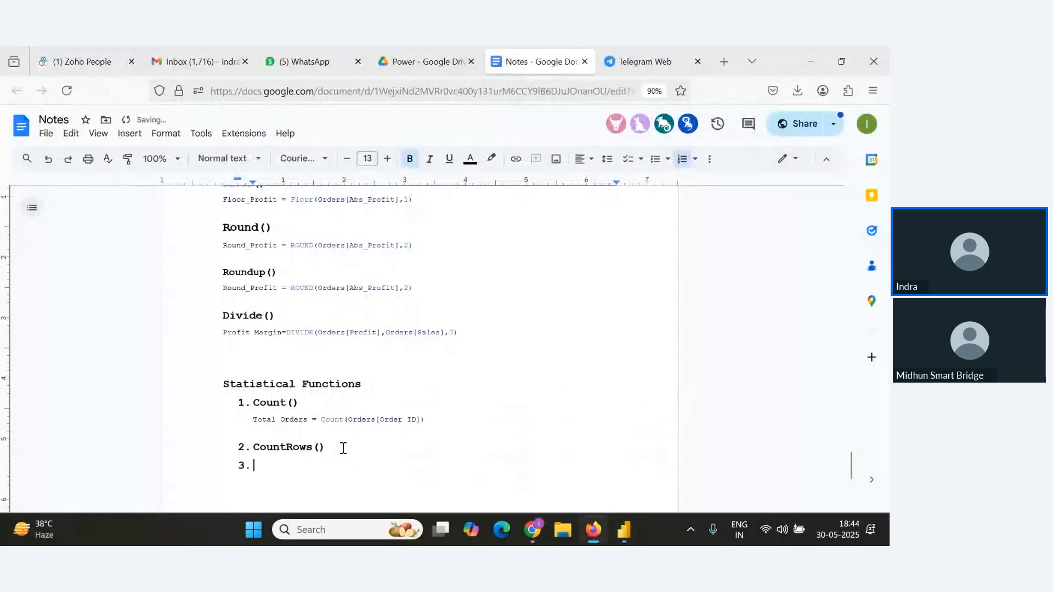
key("ctrl+v")
key("Return")
left_click(247, 469)
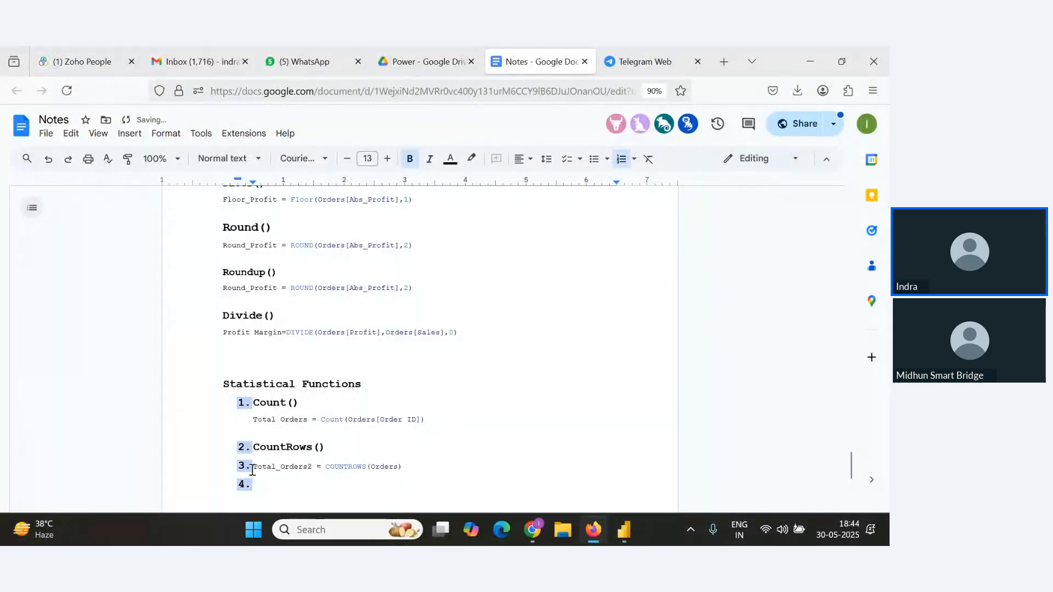
left_click(253, 471)
key("BackSpace")
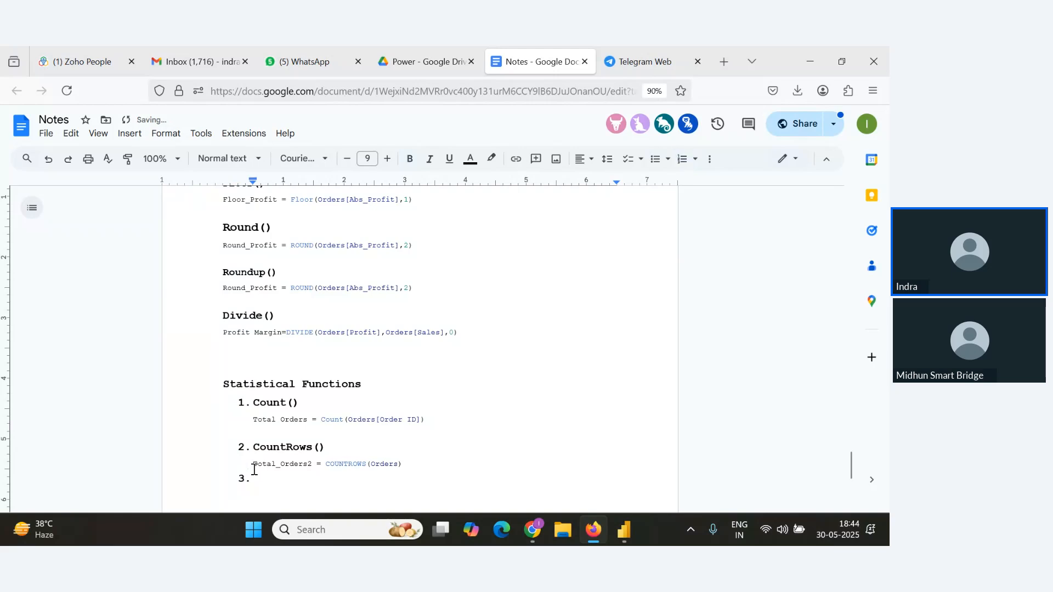
key("Down")
Add Distinct Count() as the third numbered function in the notes.
key("alt+Tab")
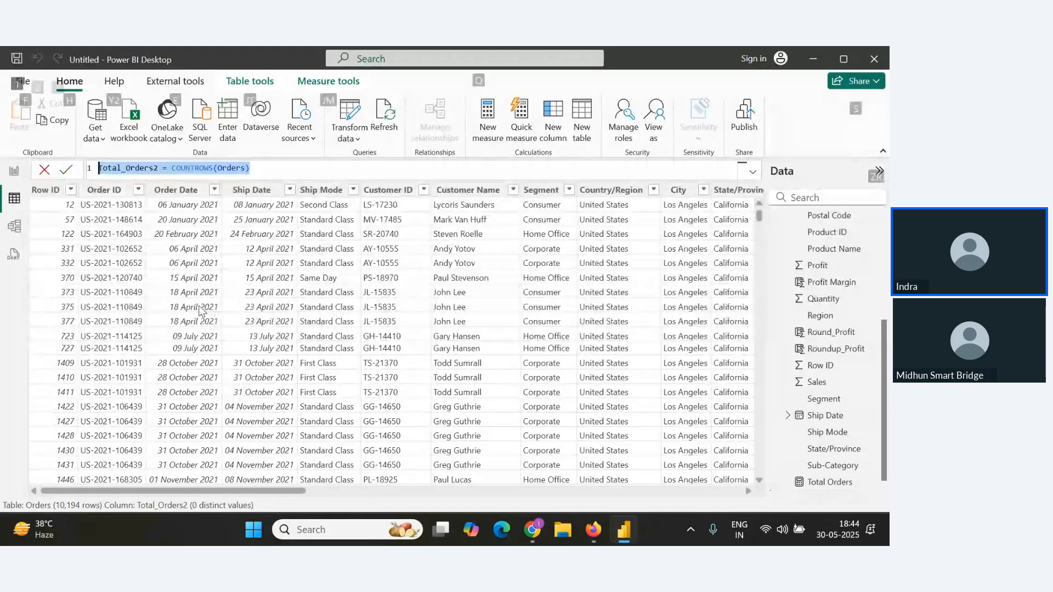
key("alt+Tab")
key("Tab")
left_click(320, 302)
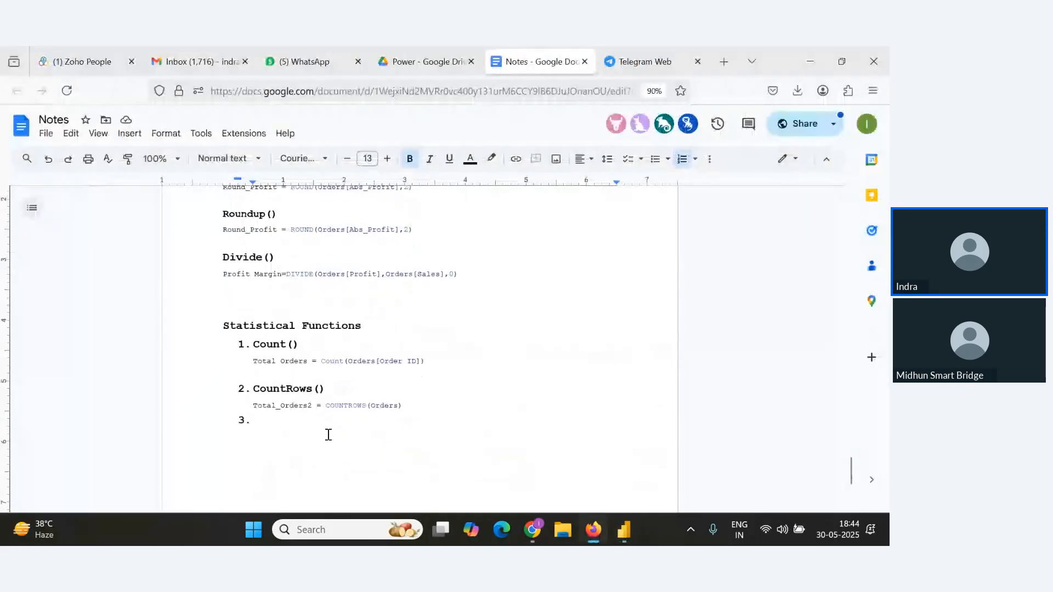
type("Distinct Co")
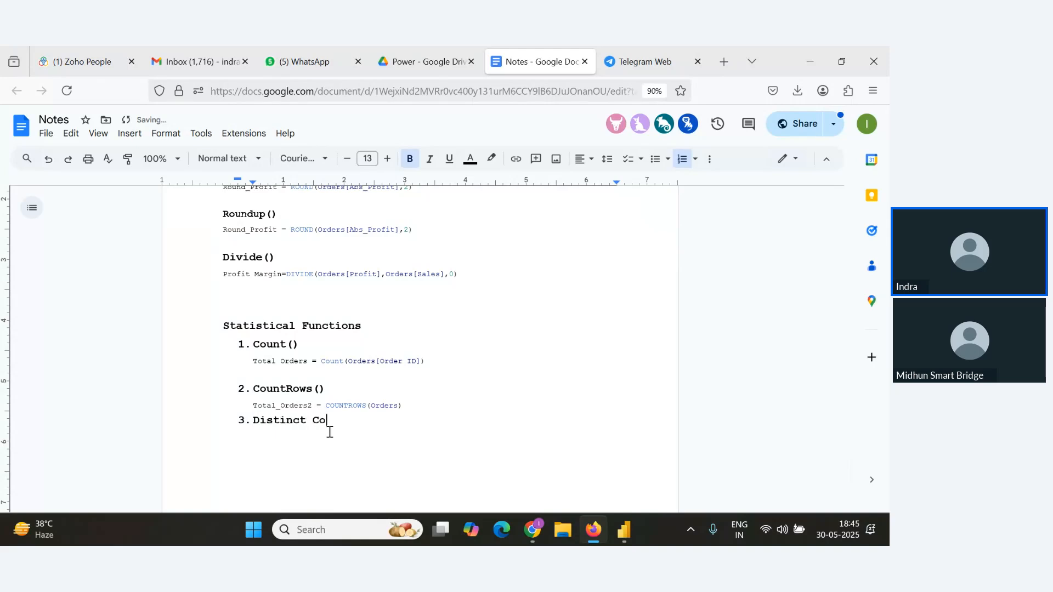
type("unt(")
left_click(478, 406)
key("Return")
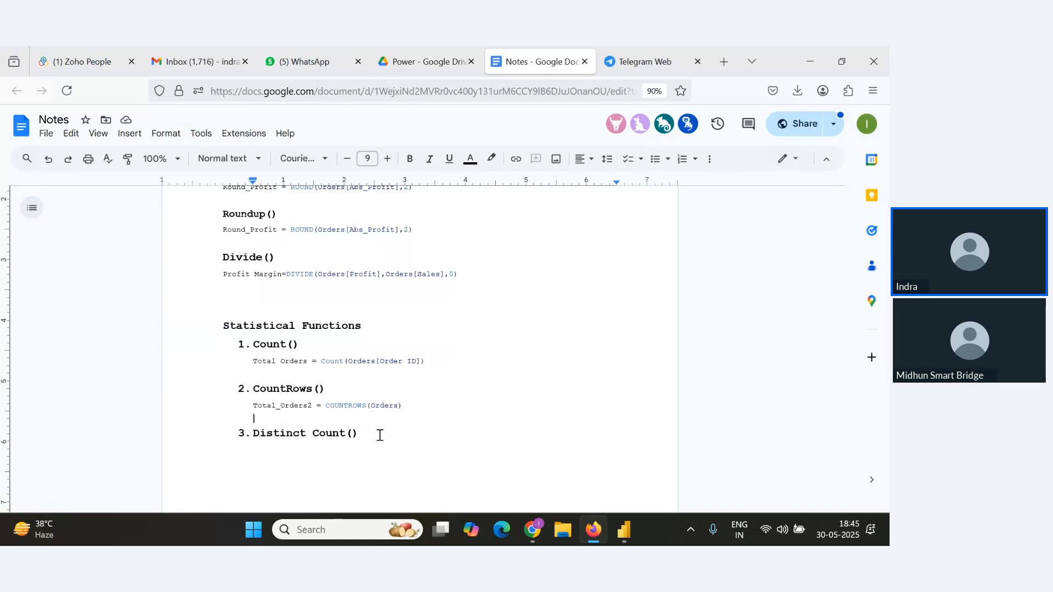
left_click_drag(380, 435, 235, 435)
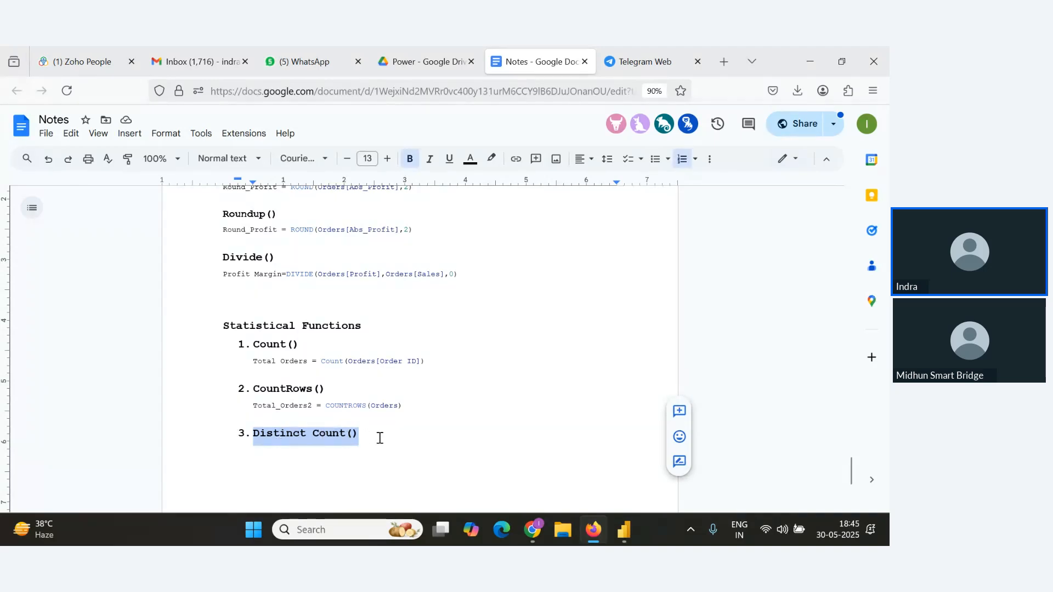
Review the attendee questions in the webinar Q&A panel.
key("alt+Tab")
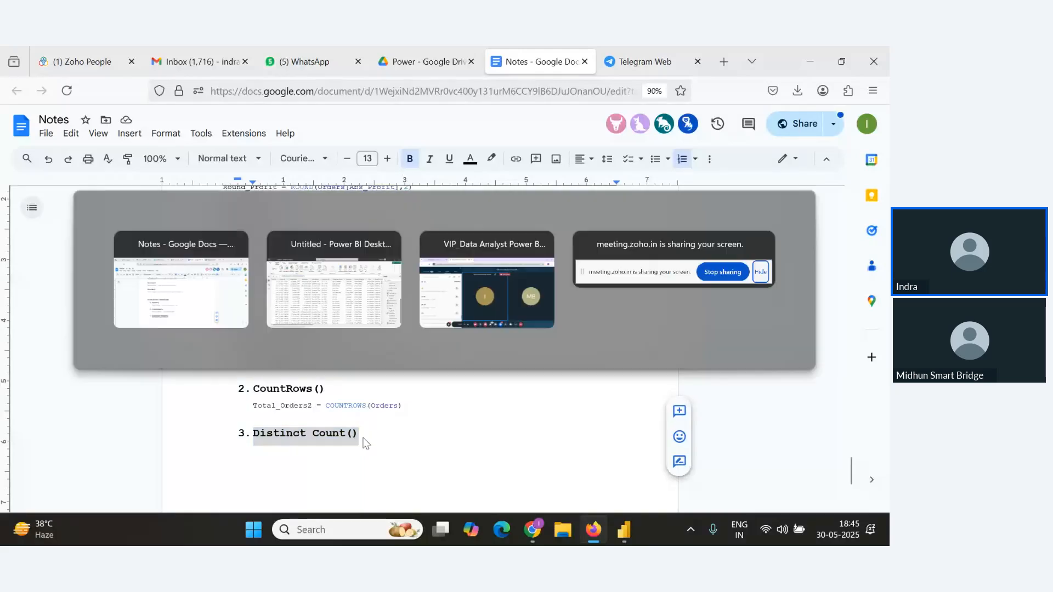
key("alt")
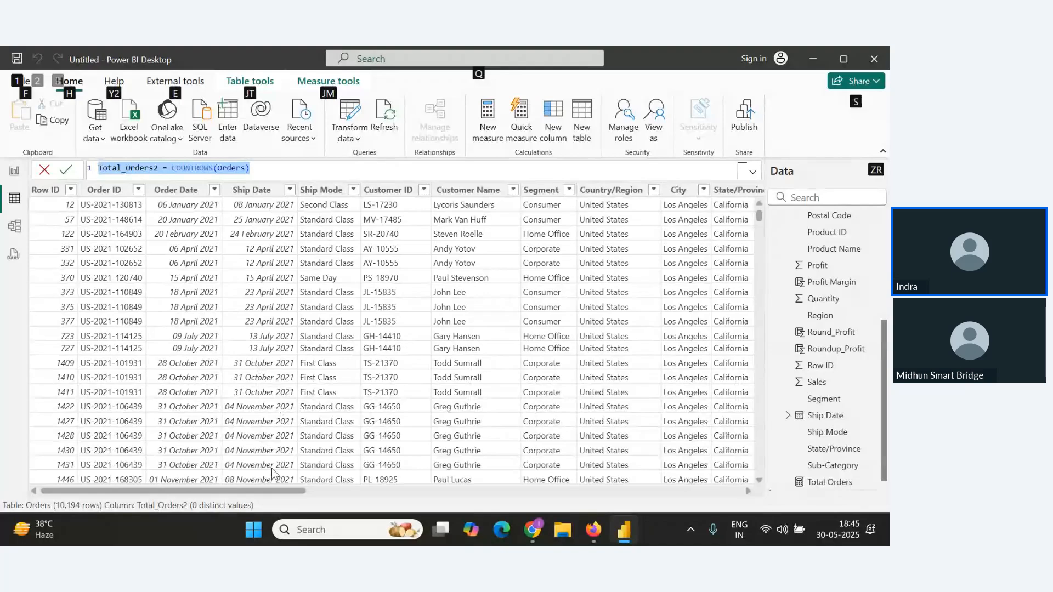
left_click_drag(252, 492, 300, 492)
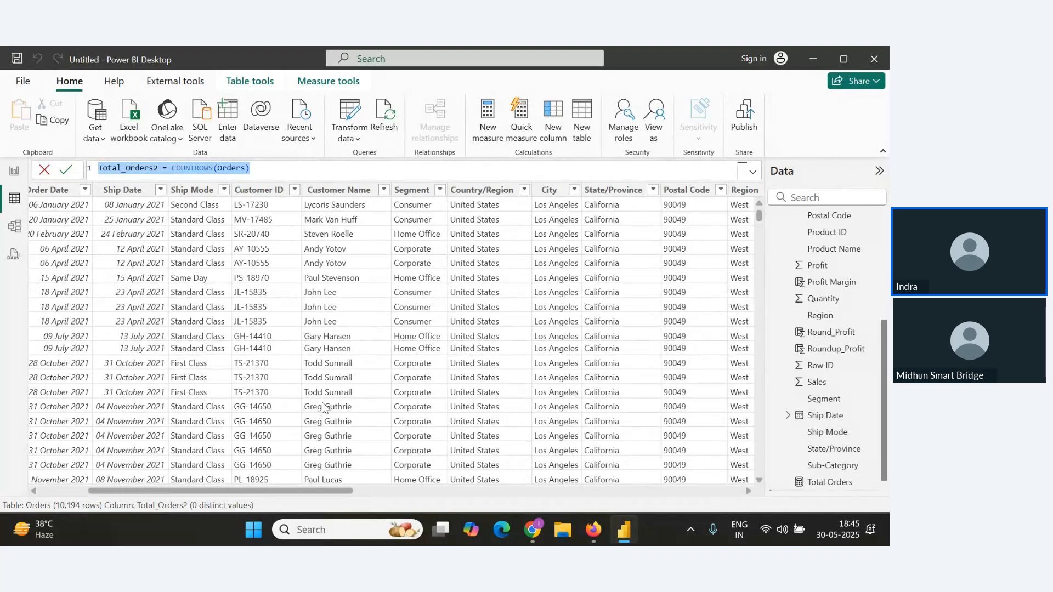
key("alt+Tab")
key("alt+Tab")
key("Tab")
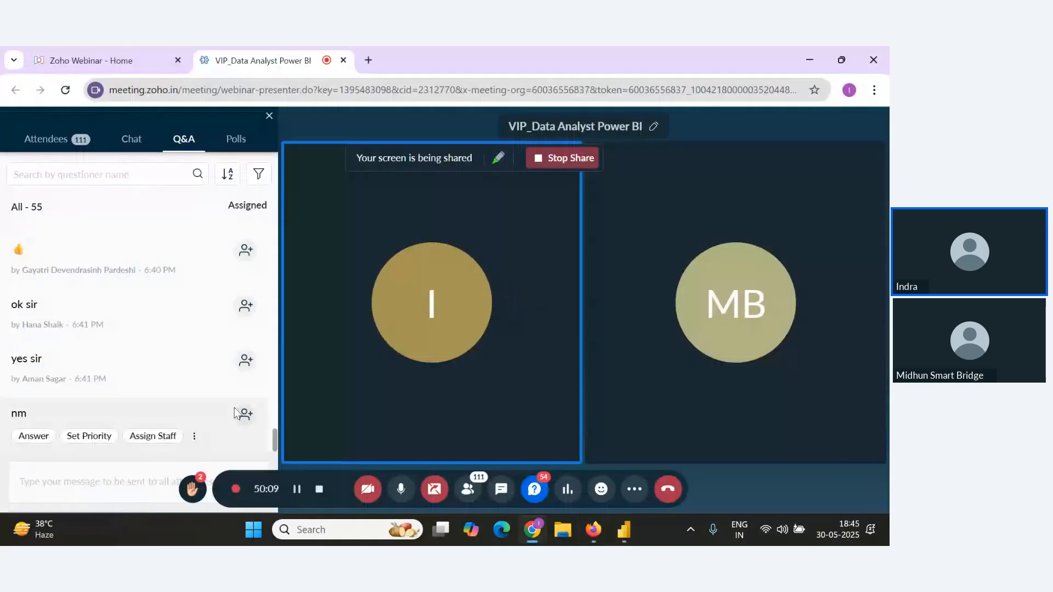
key("alt+Tab")
key("alt+Tab")
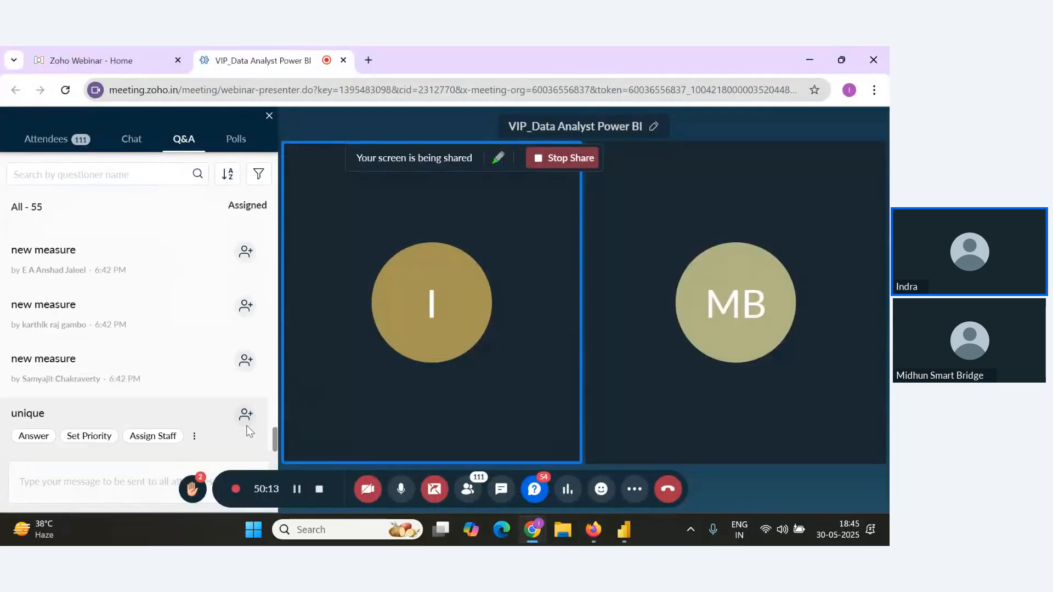
key("alt+Tab")
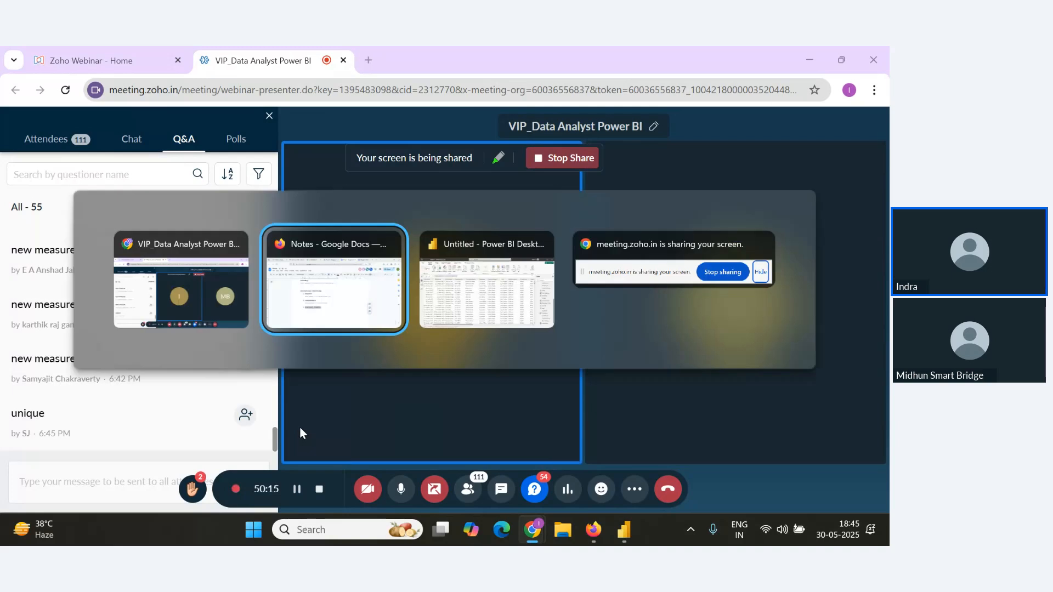
key("alt+Tab")
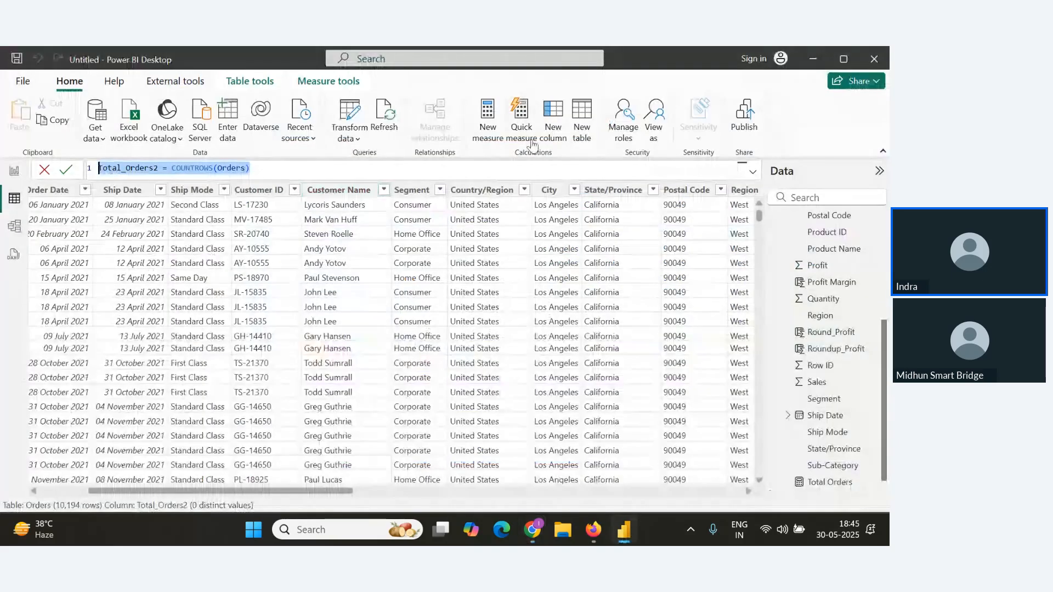
Create a new measure Unique Customers = DISTINCTCOUNT(Orders[Customer Name]) and commit it.
left_click(495, 134)
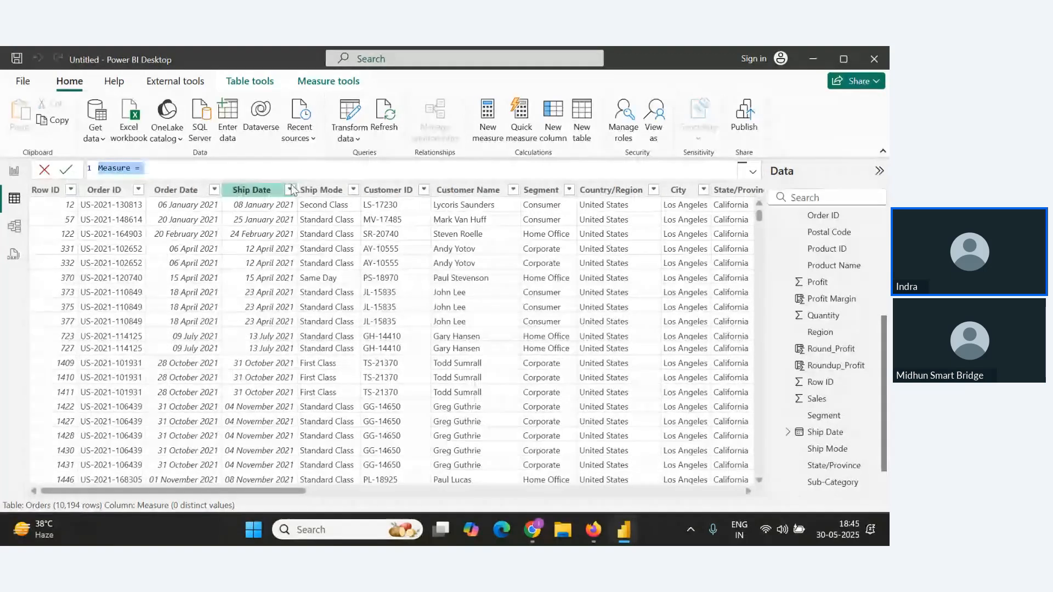
type("U")
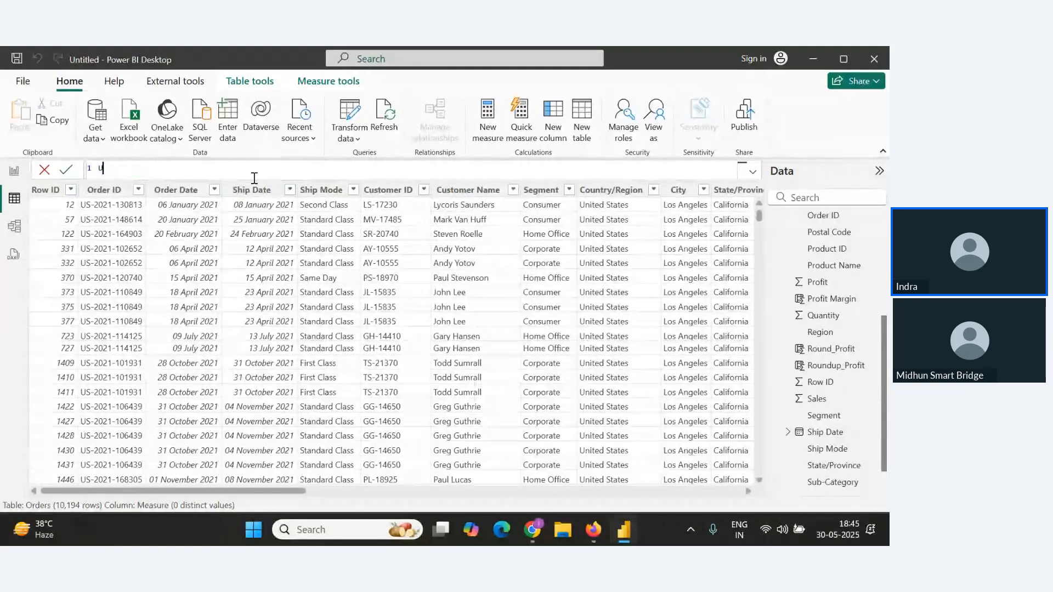
type("n")
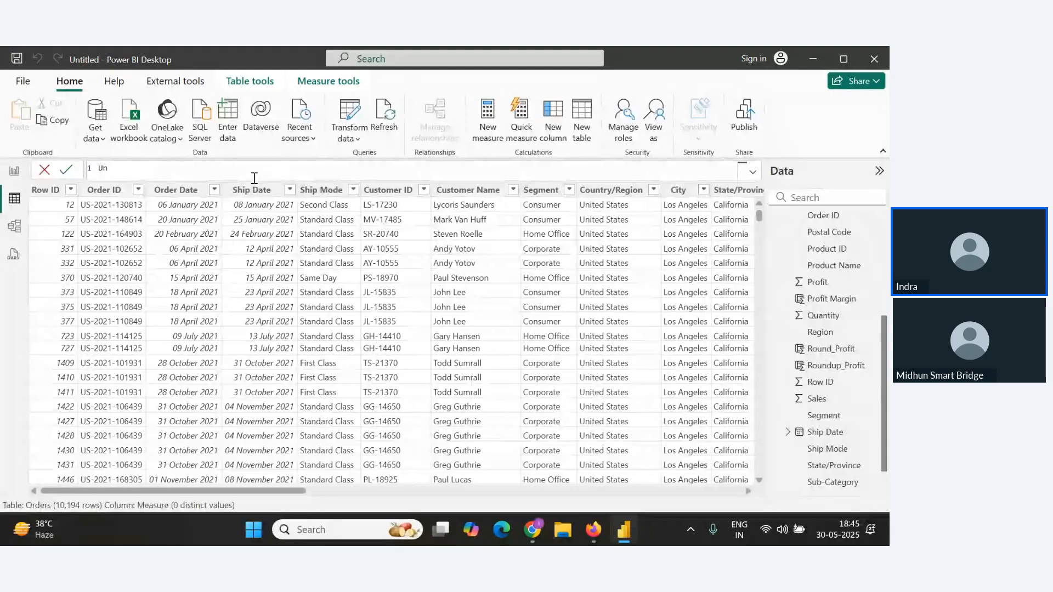
type("ique ")
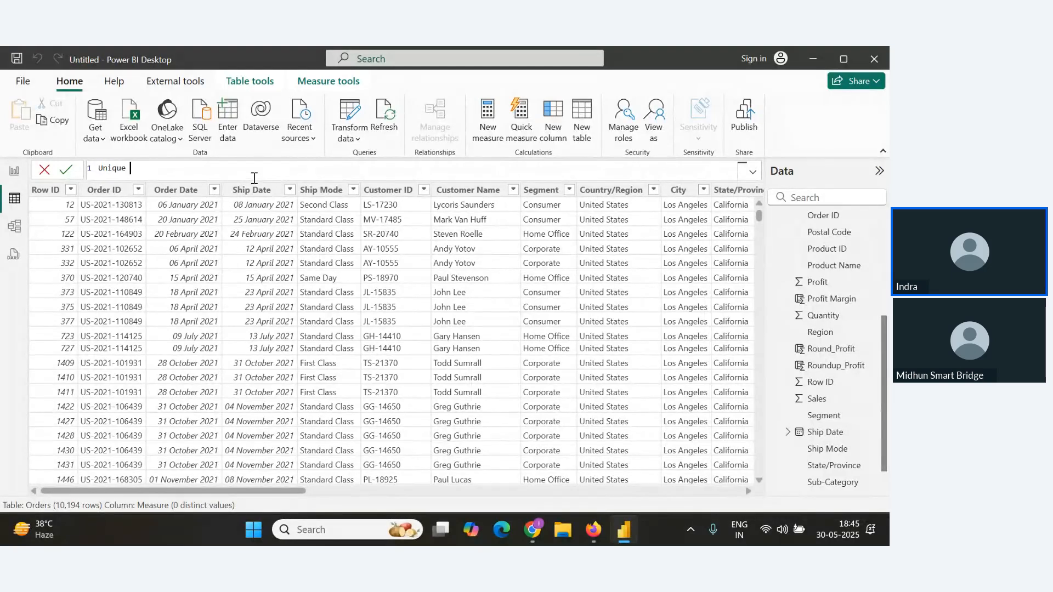
type("Customers=Disti")
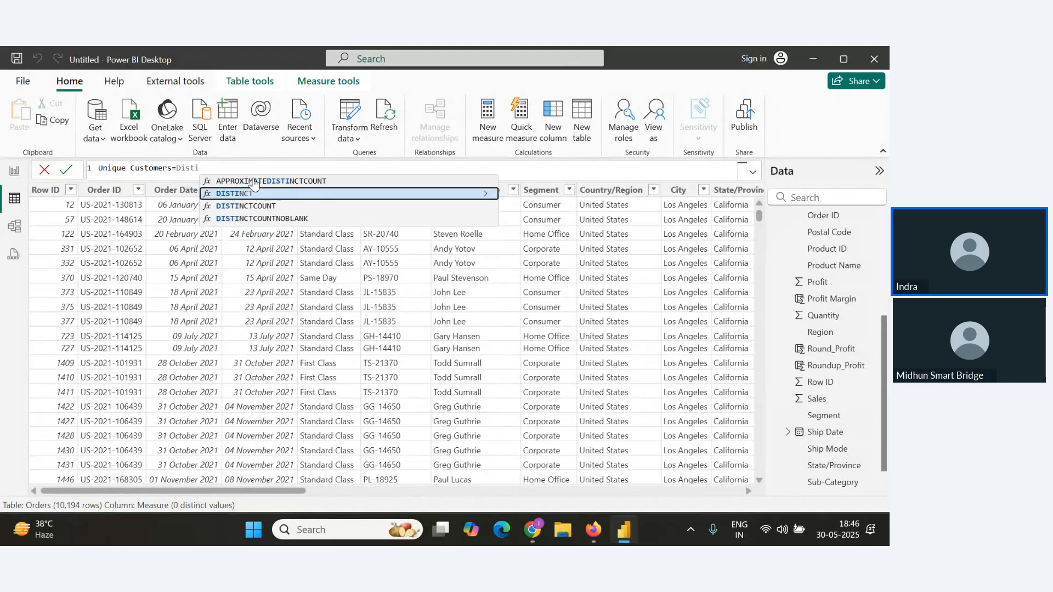
key("Down")
key("Tab")
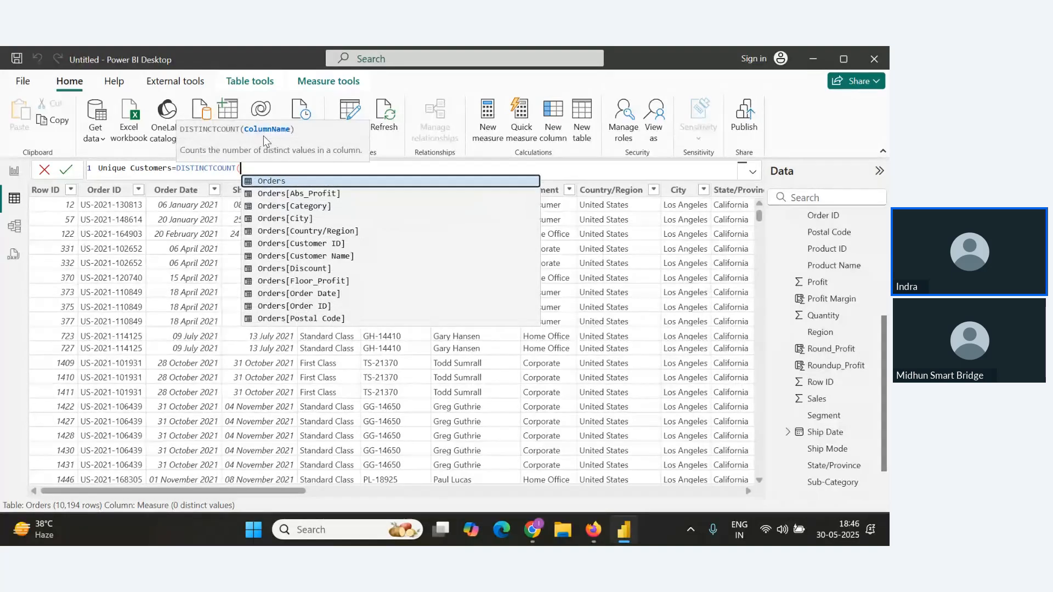
left_click(309, 256)
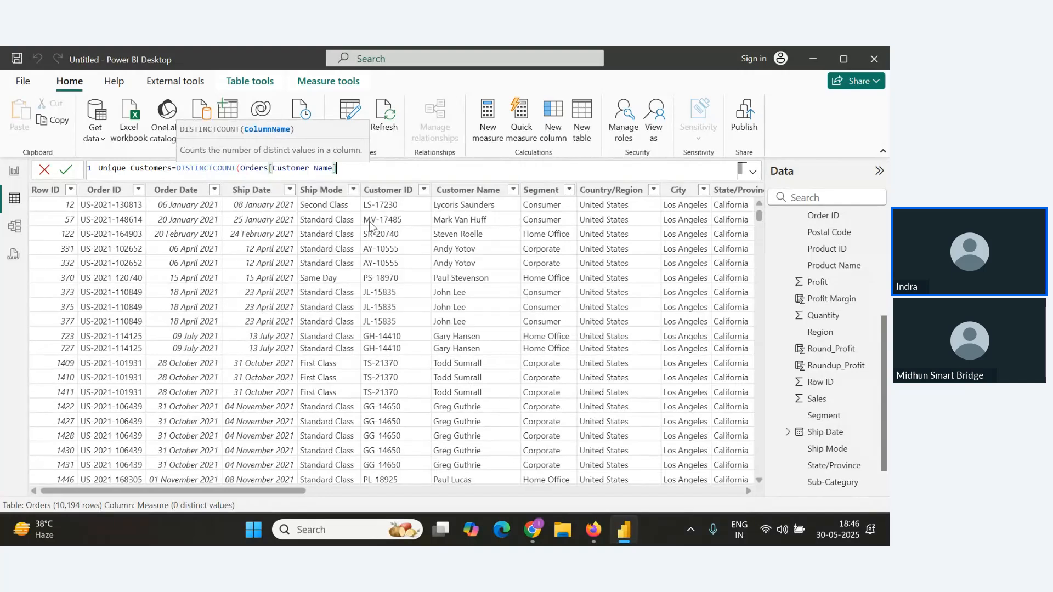
type(")")
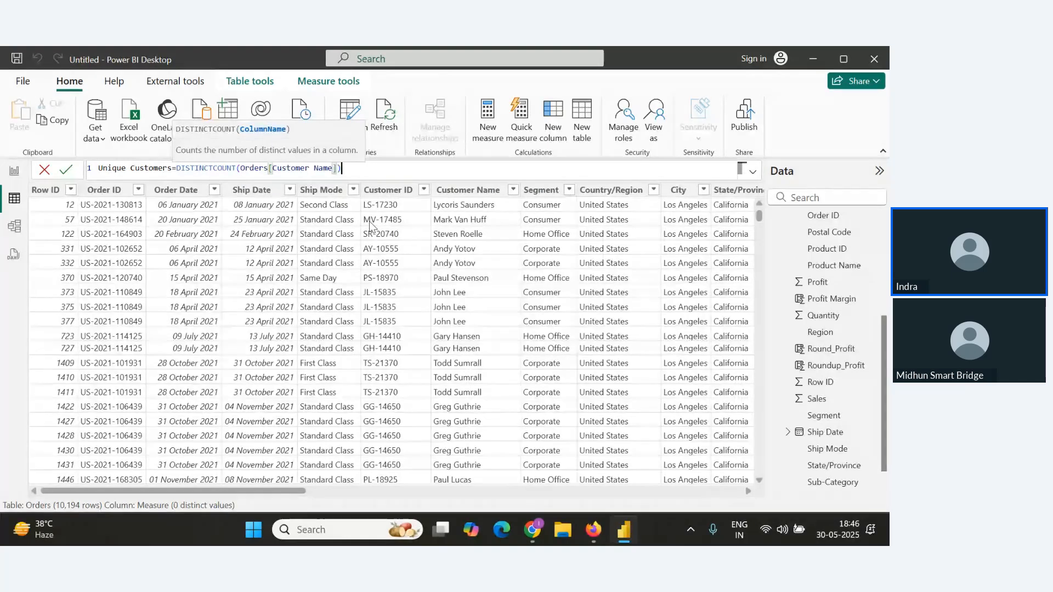
left_click(67, 171)
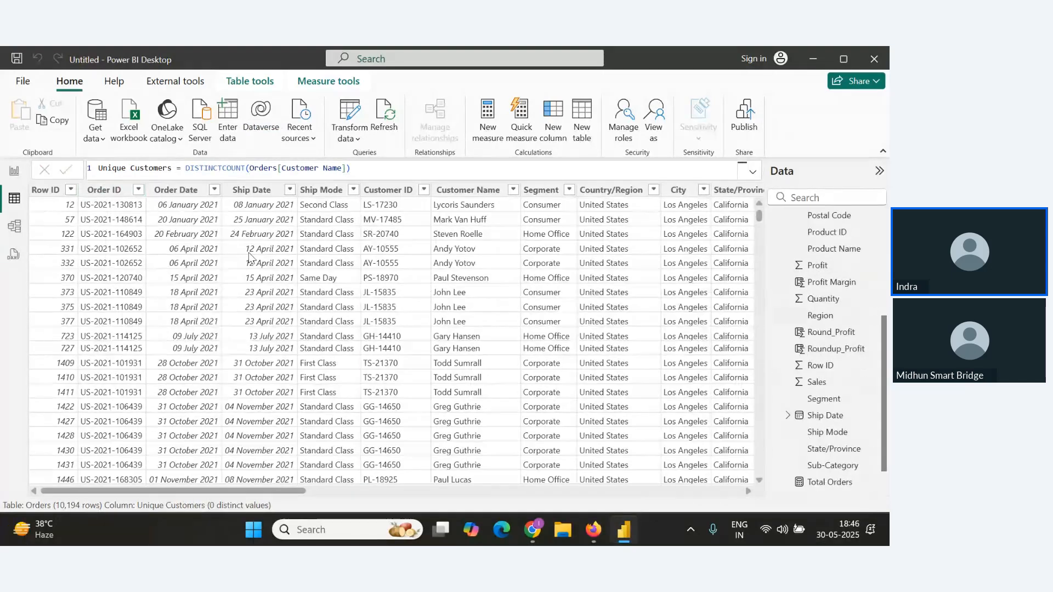
Switch to the report view, remove Total_Orders2 from its card, and place Unique Customers on the canvas as a new card.
scroll(828, 310, "up", 4)
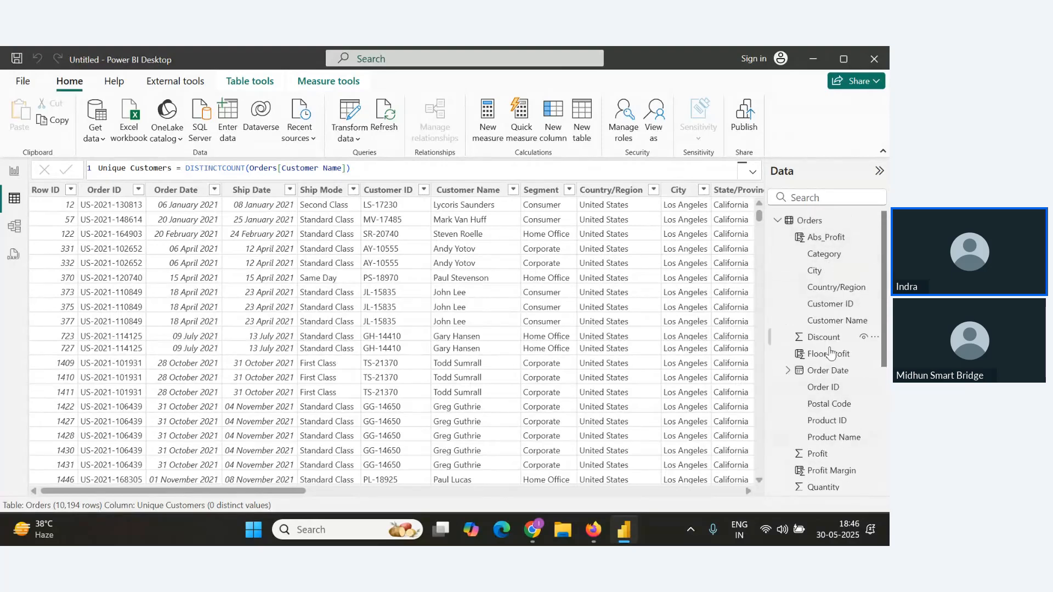
scroll(826, 394, "down", 1)
scroll(826, 395, "down", 1)
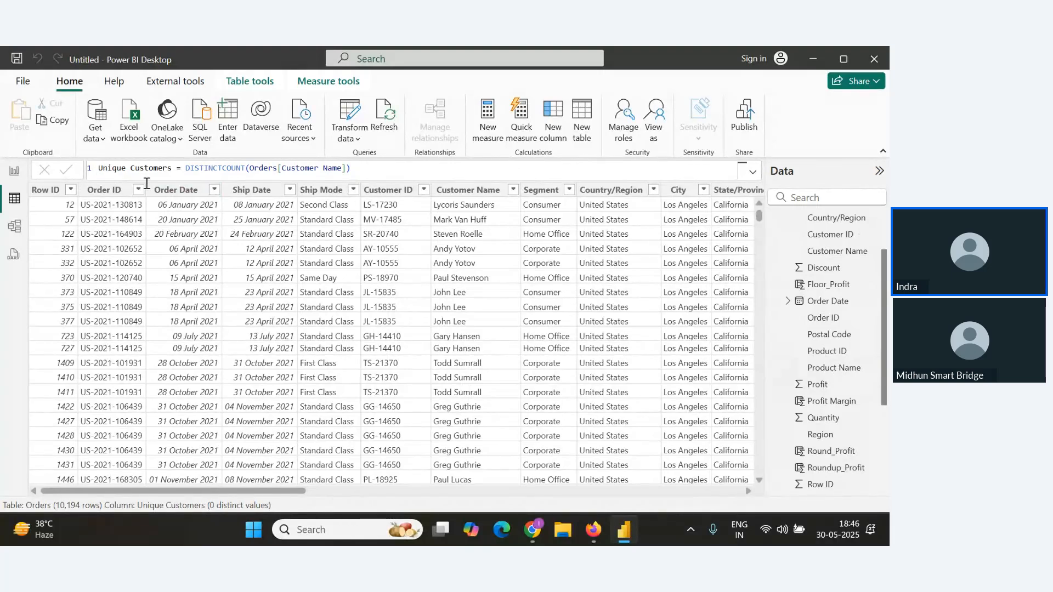
scroll(831, 329, "down", 4)
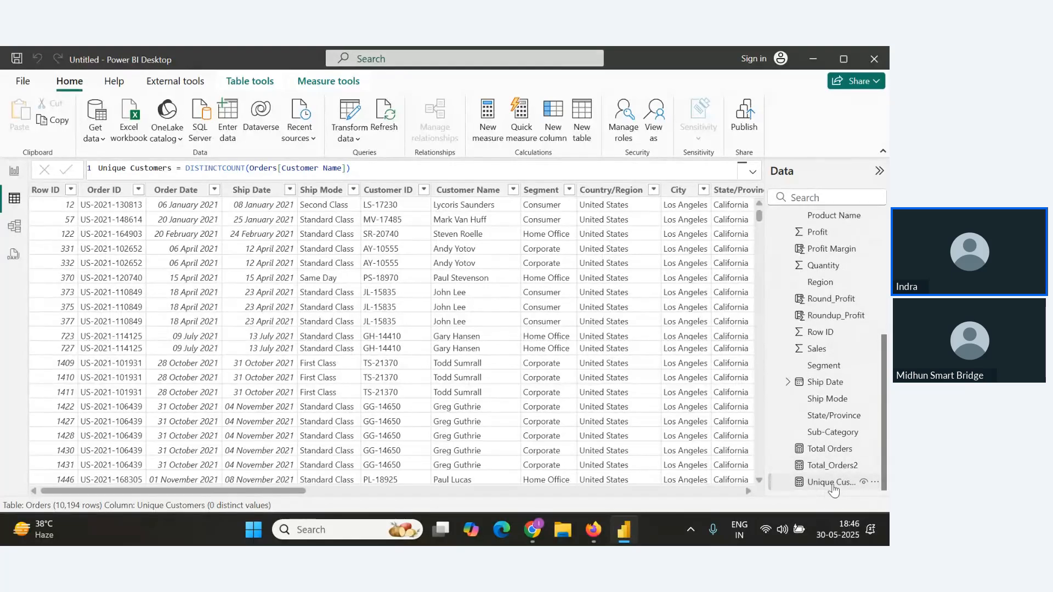
left_click(15, 179)
left_click(351, 228)
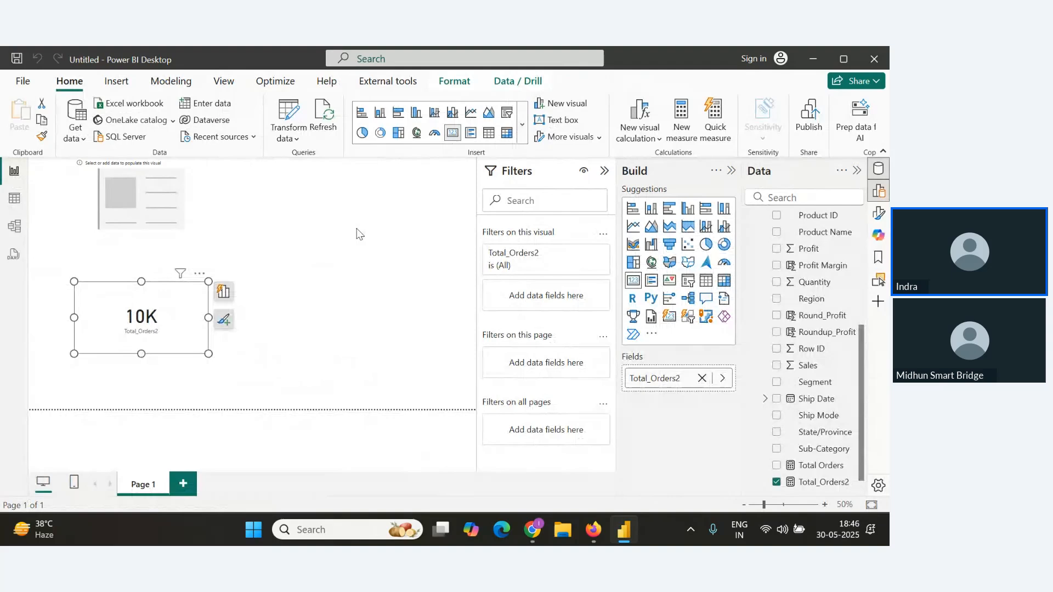
scroll(823, 490, "down", 1)
left_click(777, 466)
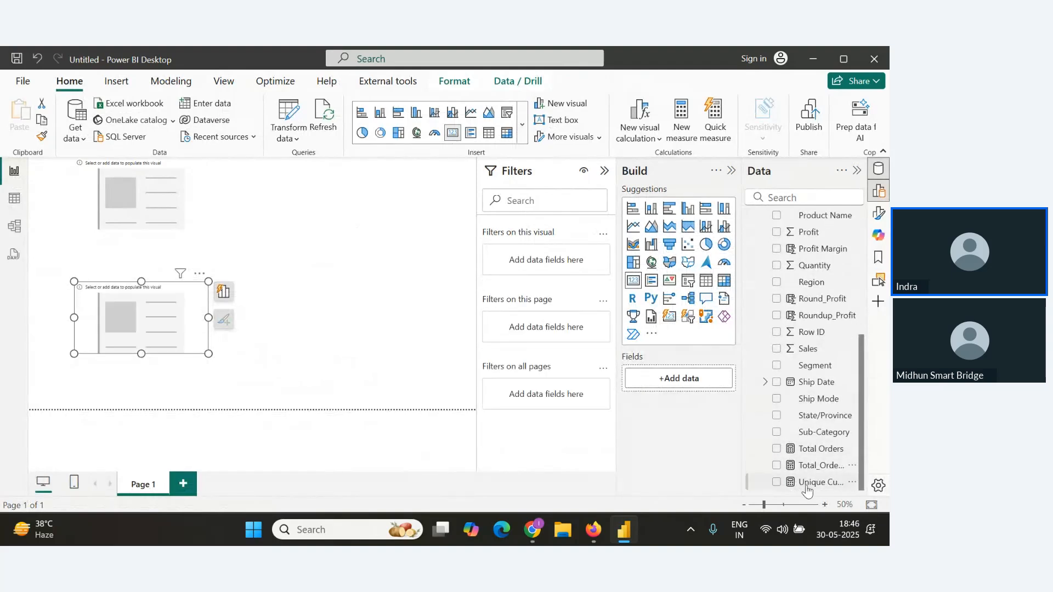
left_click_drag(806, 491, 336, 244)
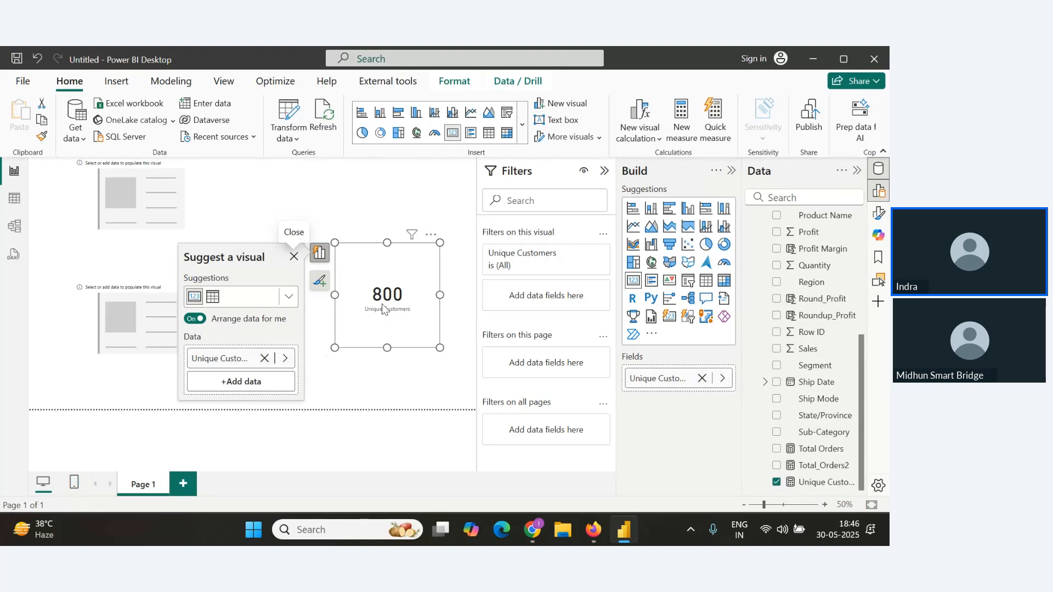
Review the latest attendee questions in the webinar Q&A panel.
key("alt+Tab")
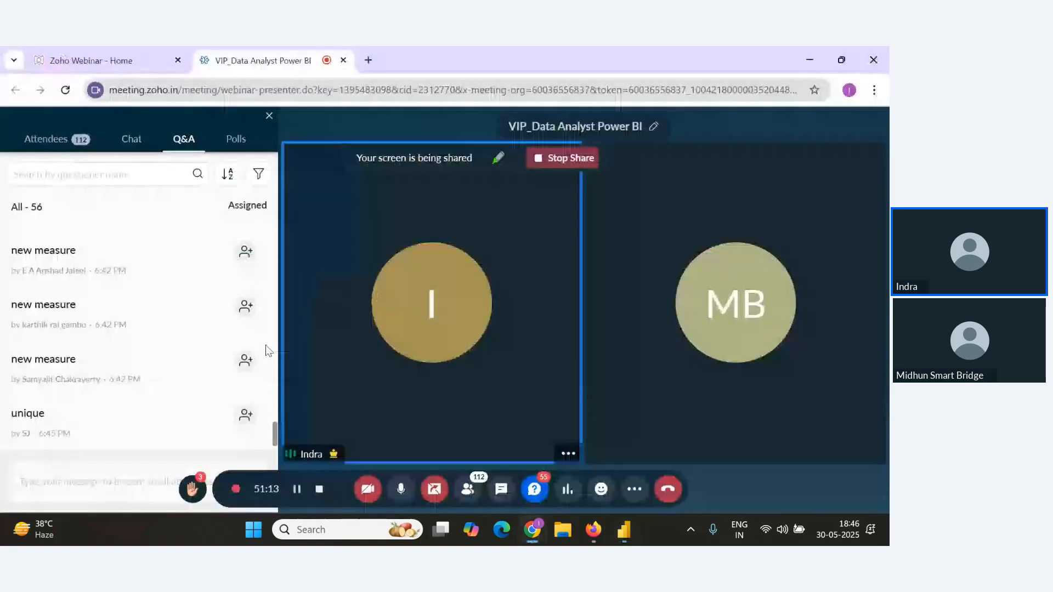
scroll(236, 386, "down", 1)
scroll(235, 388, "up", 5)
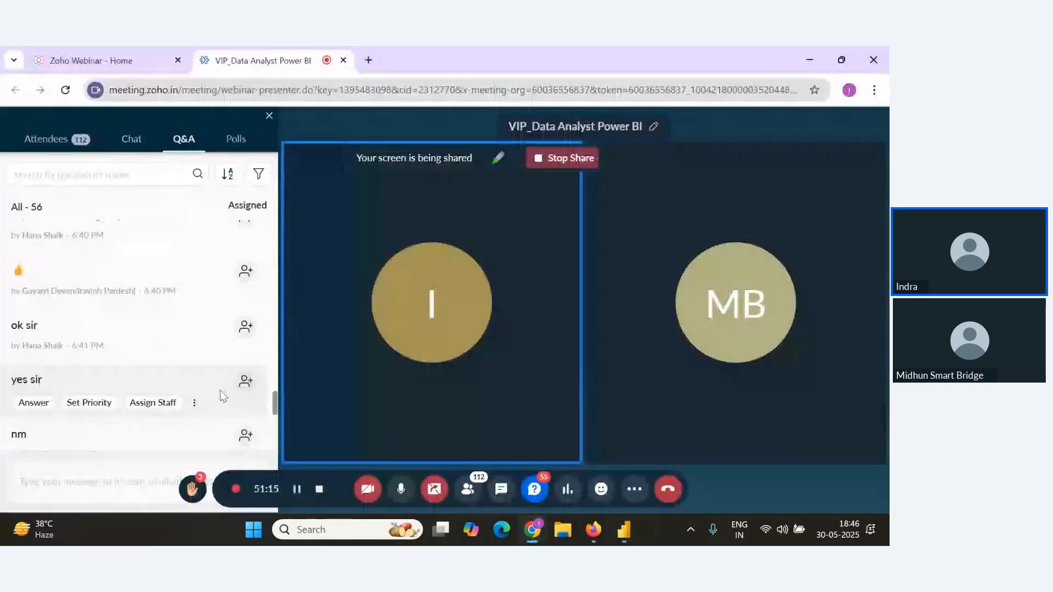
scroll(222, 392, "down", 5)
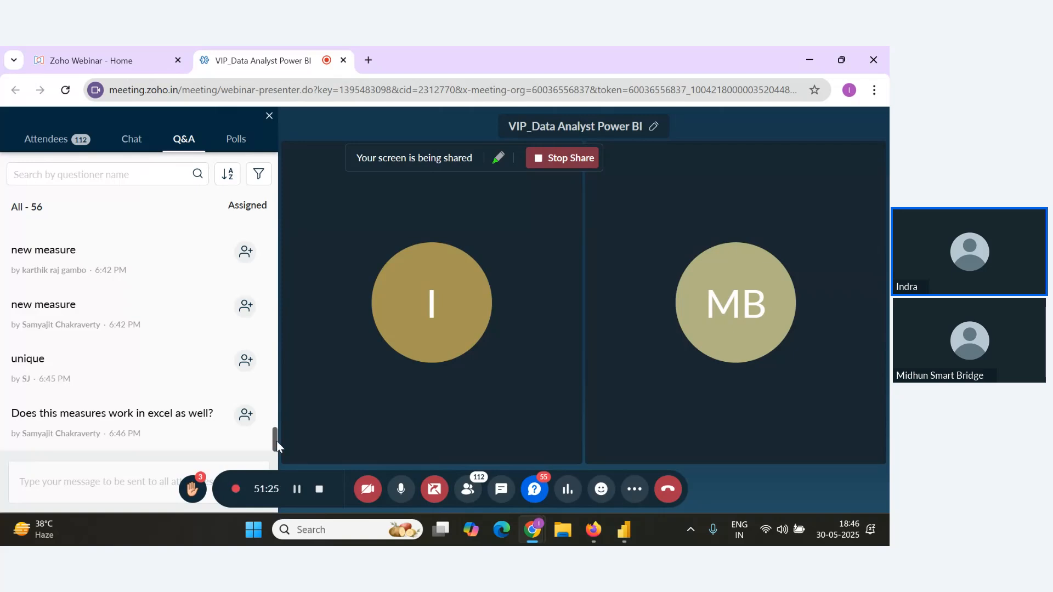
key("alt+Tab")
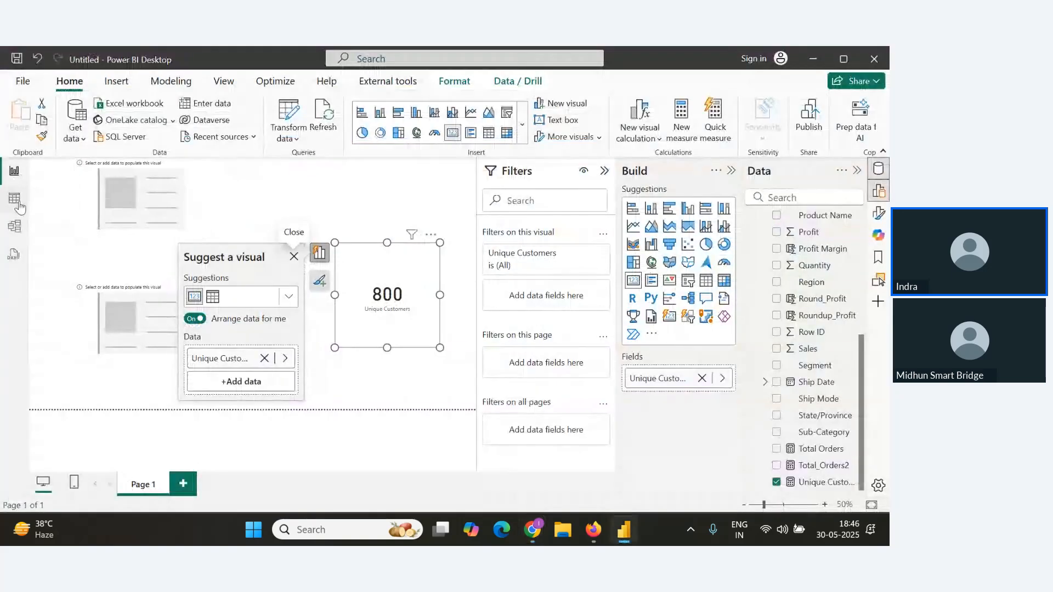
Copy the Unique Customers formula from the data view and paste it into the notes under Distinct Count().
left_click(14, 198)
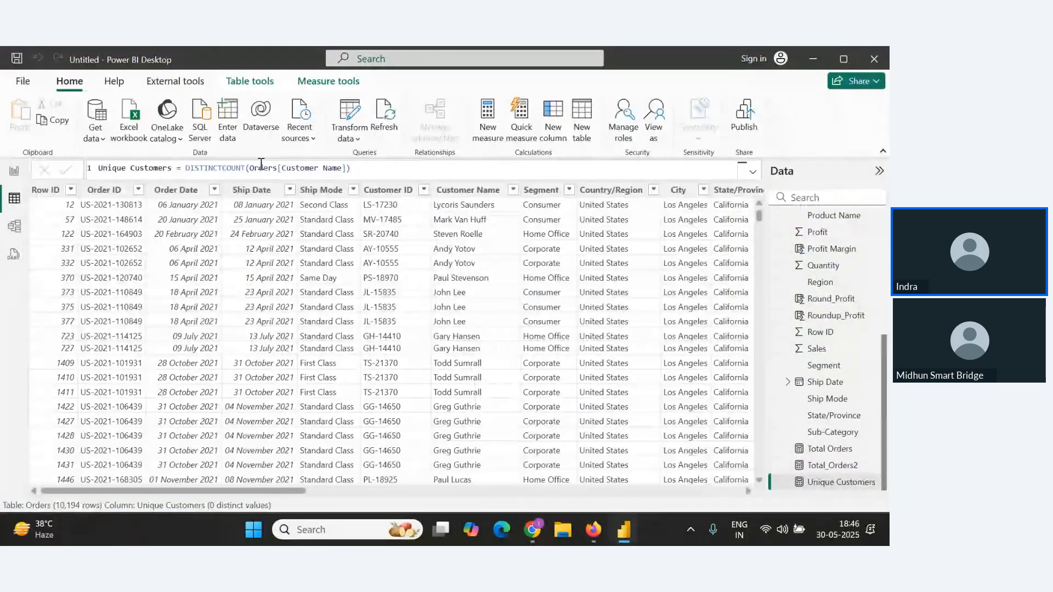
left_click_drag(360, 169, 90, 171)
key("ctrl+c")
key("alt+Tab")
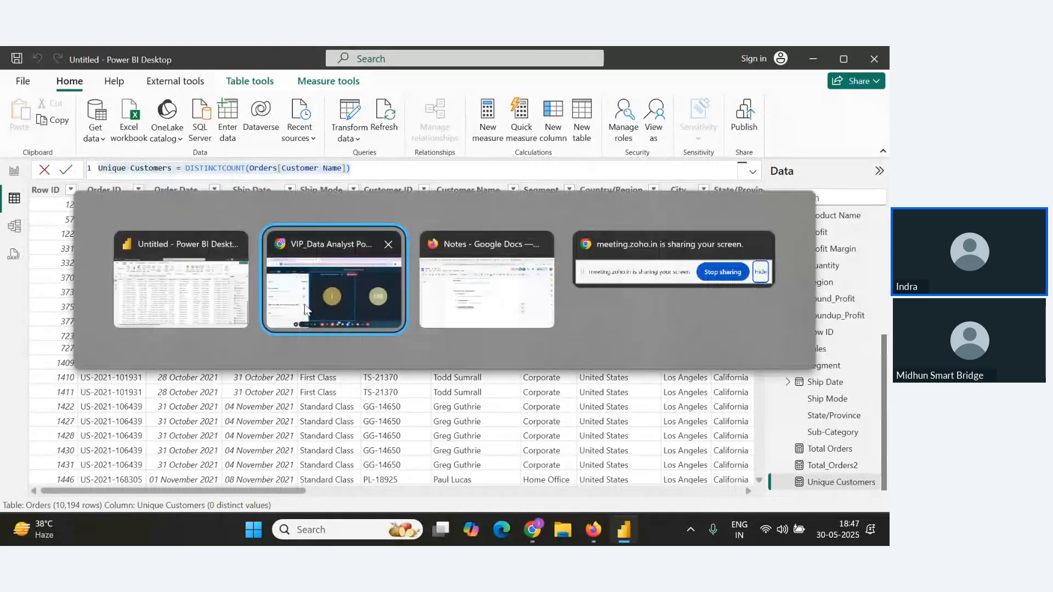
key("alt+Tab")
left_click(395, 375)
key("Return")
key("ctrl+v")
key("Return")
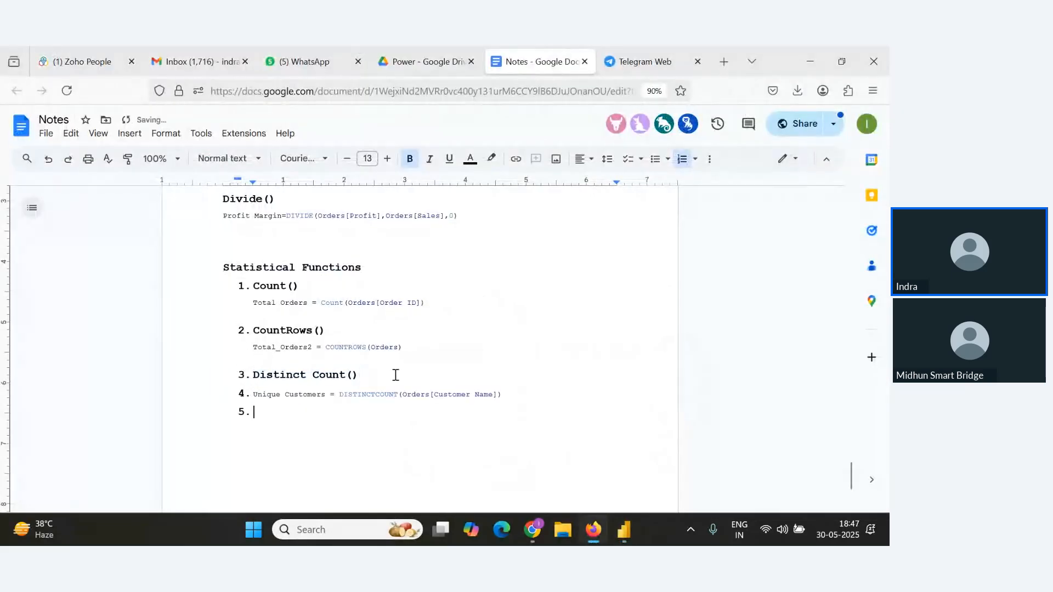
Remove the list numbering from the pasted formula line and delete the empty numbered item below it.
left_click(245, 394)
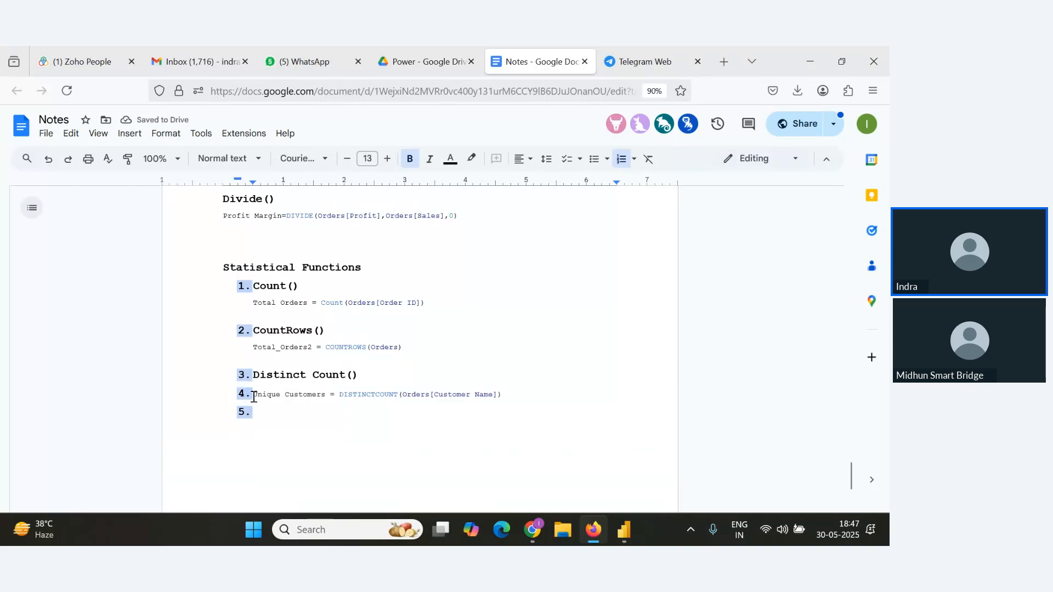
left_click(254, 395)
key("BackSpace")
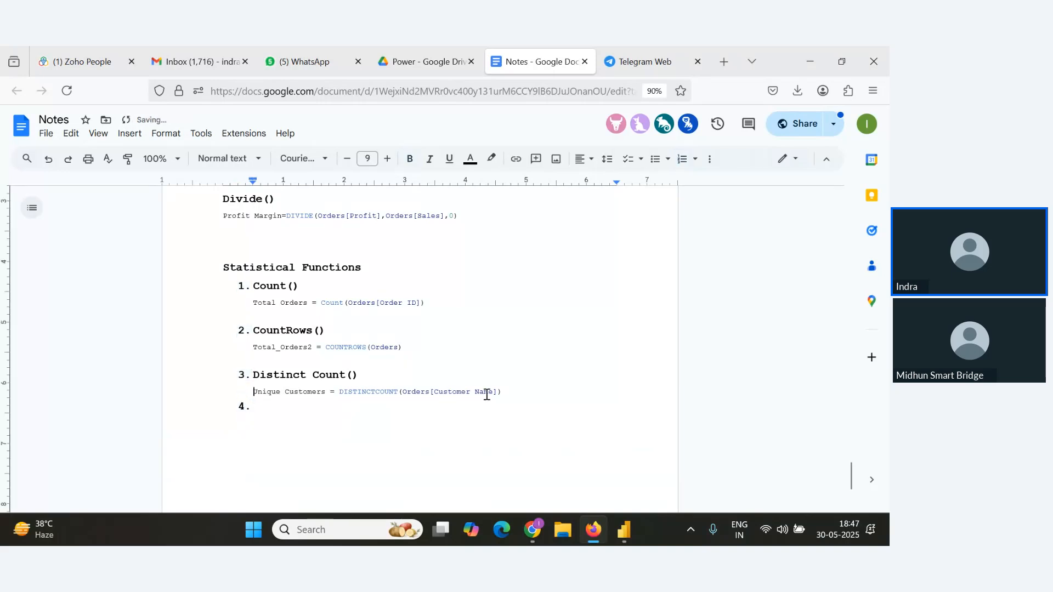
key("Return")
left_click(205, 418)
key("BackSpace")
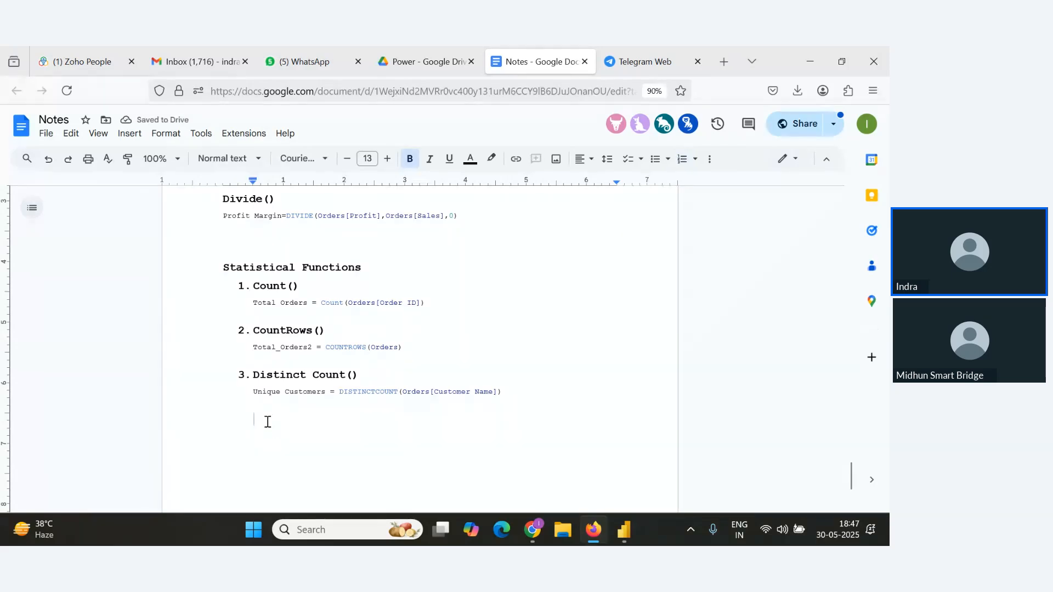
key("BackSpace")
Add an "Aggregate Functions" heading below the statistical functions in the notes.
type("A")
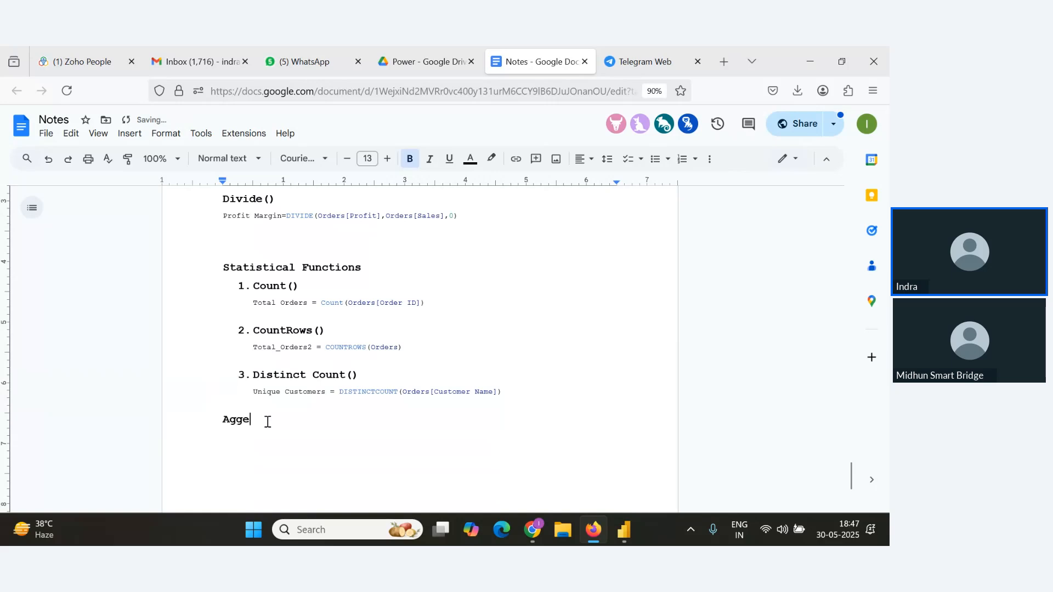
type("ggre")
key("BackSpace")
type("regate")
type("n")
key("BackSpace")
key("BackSpace")
type("Functioons")
key("BackSpace")
type("ons")
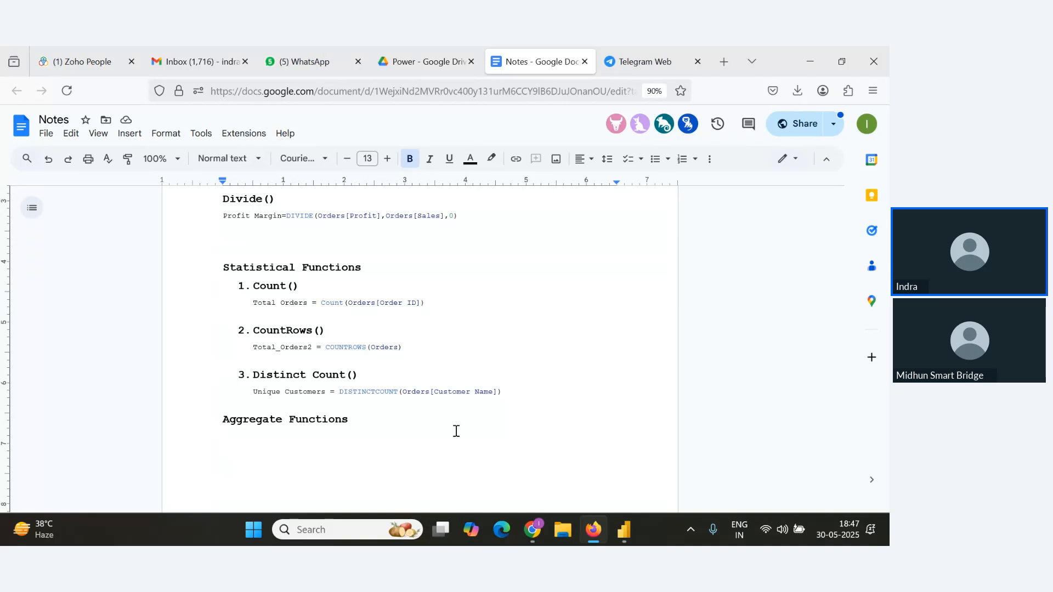
Add Sum() as the first entry under the Aggregate Functions heading.
key("Return")
type("Sum(")
key("alt+Tab")
key("Tab")
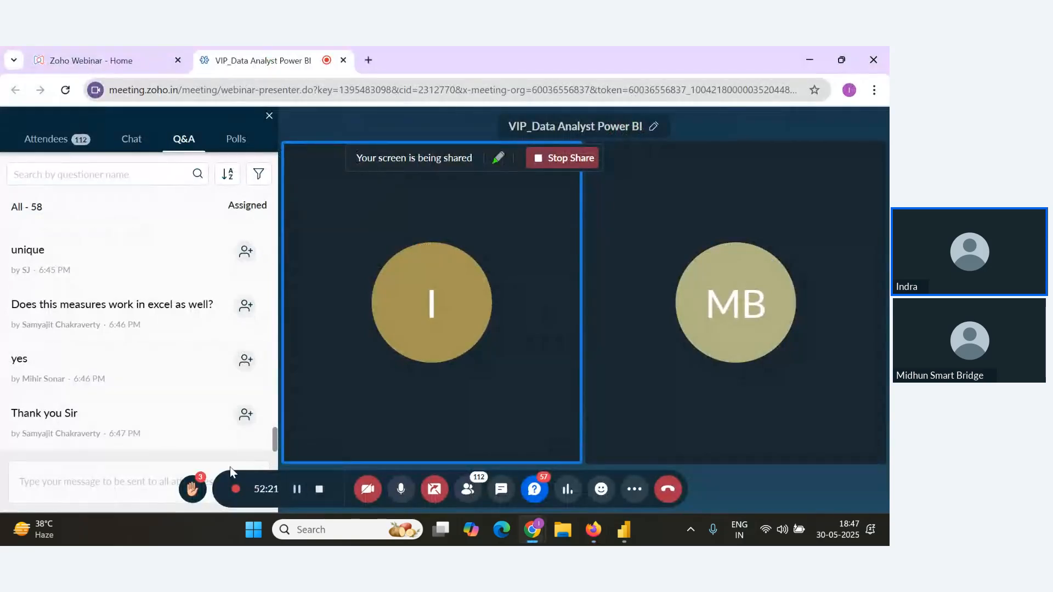
key("alt+Tab")
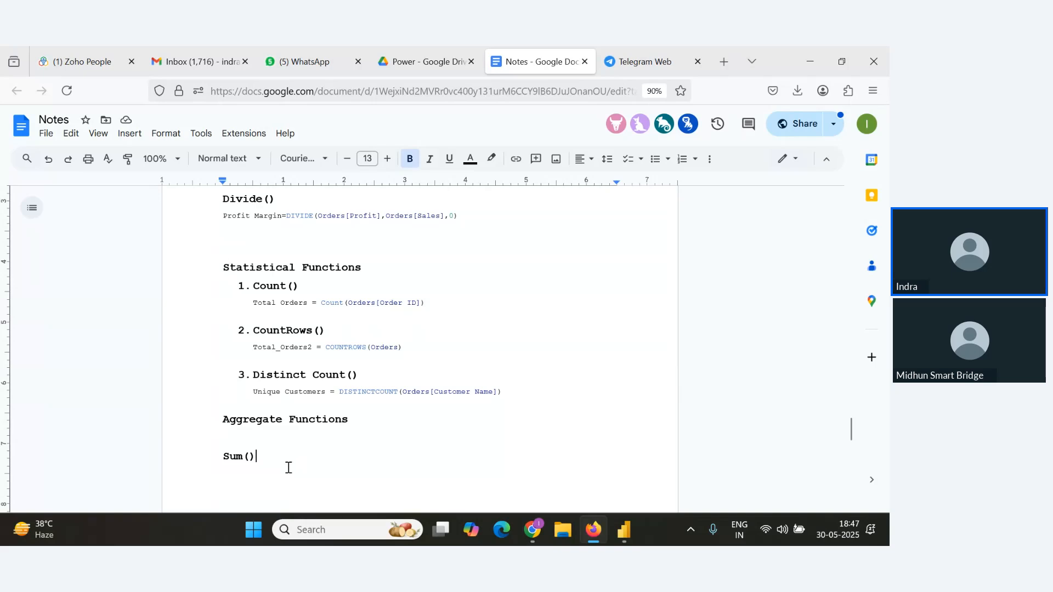
Create a new measure Total Sum = SUM(Orders[Sales]) and select its formula for copying.
key("alt+Tab")
key("Tab")
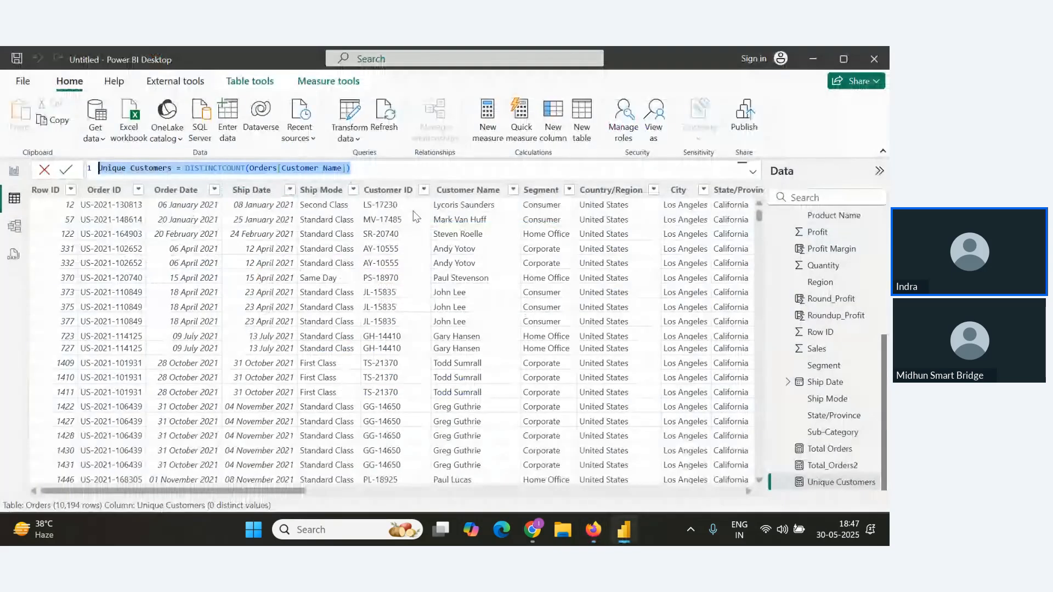
left_click(487, 145)
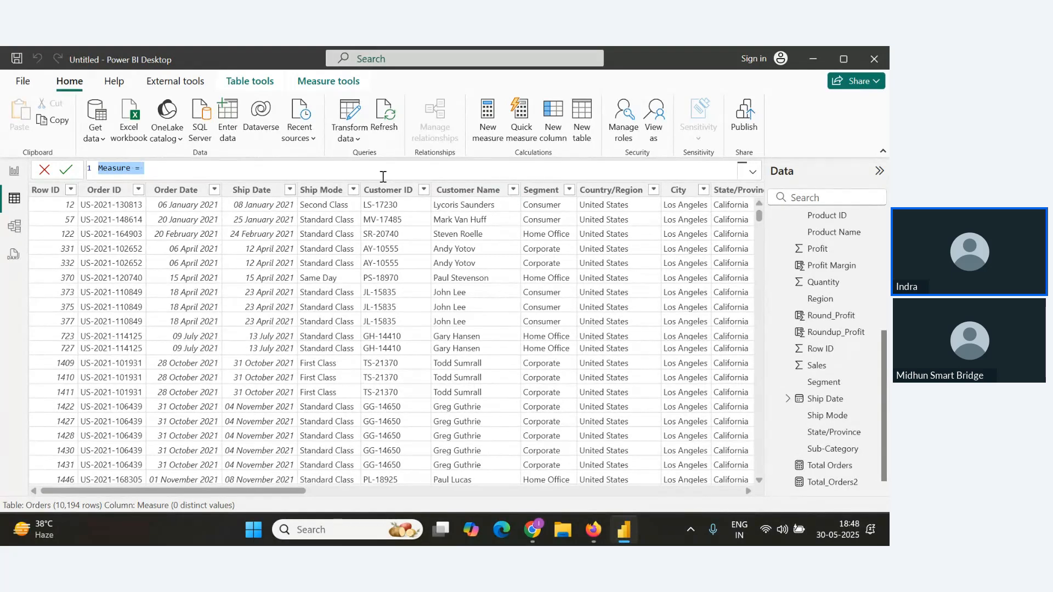
type("Total Sum")
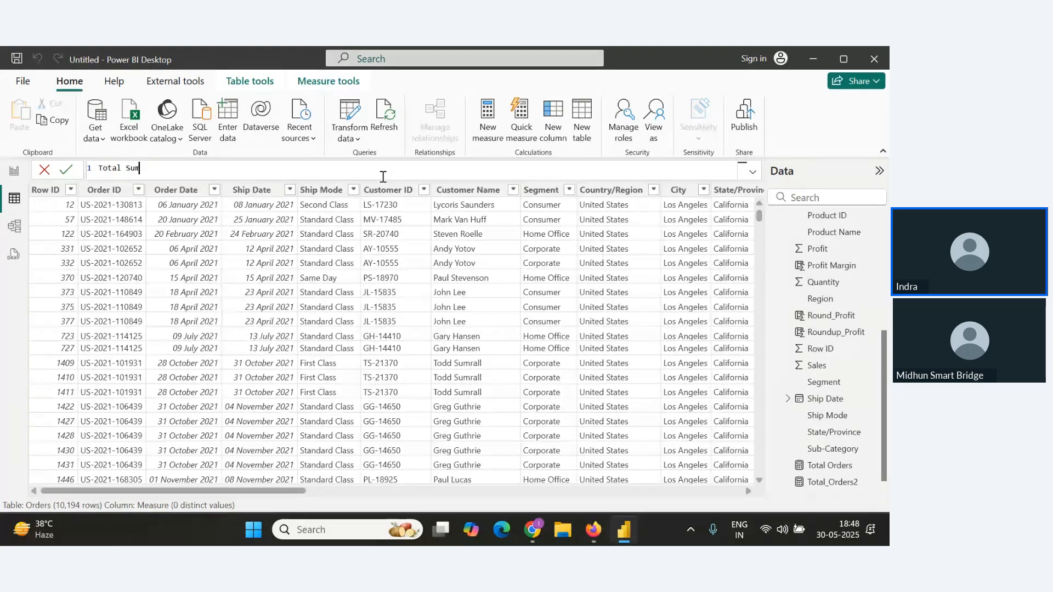
type("= Sum")
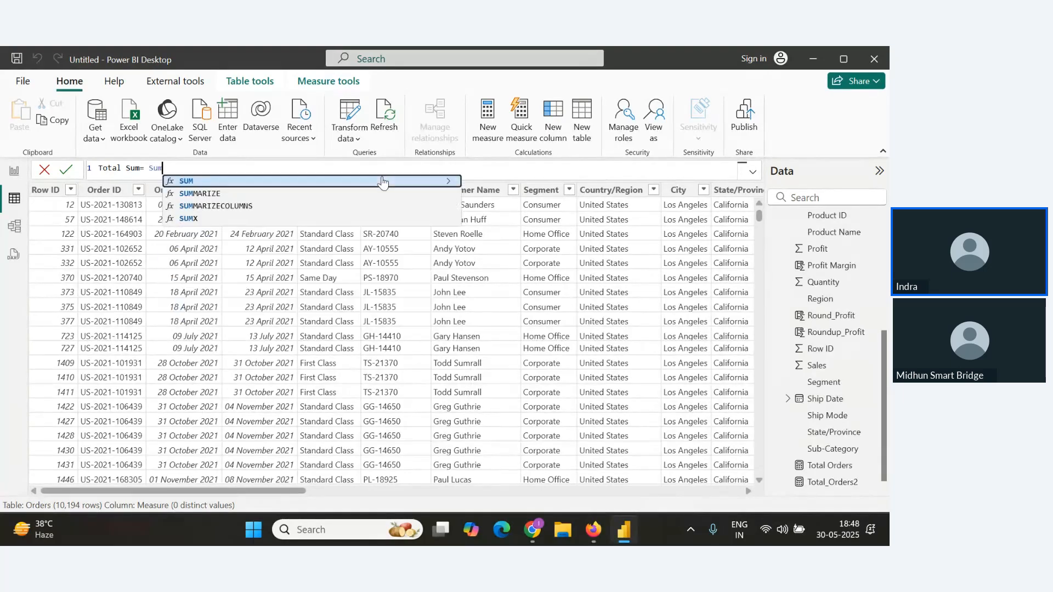
type("(")
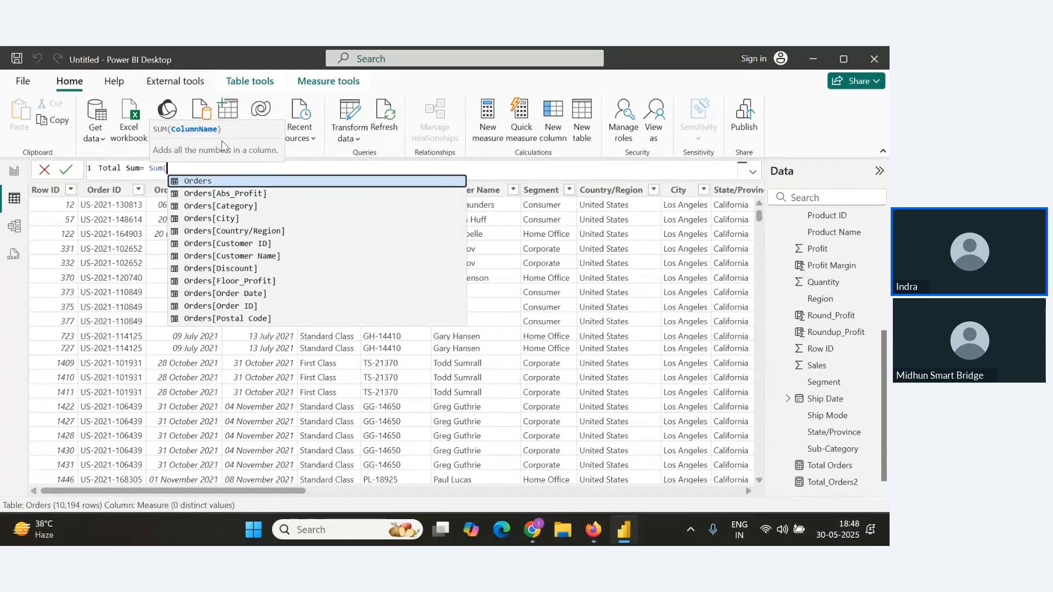
scroll(237, 286, "down", 1)
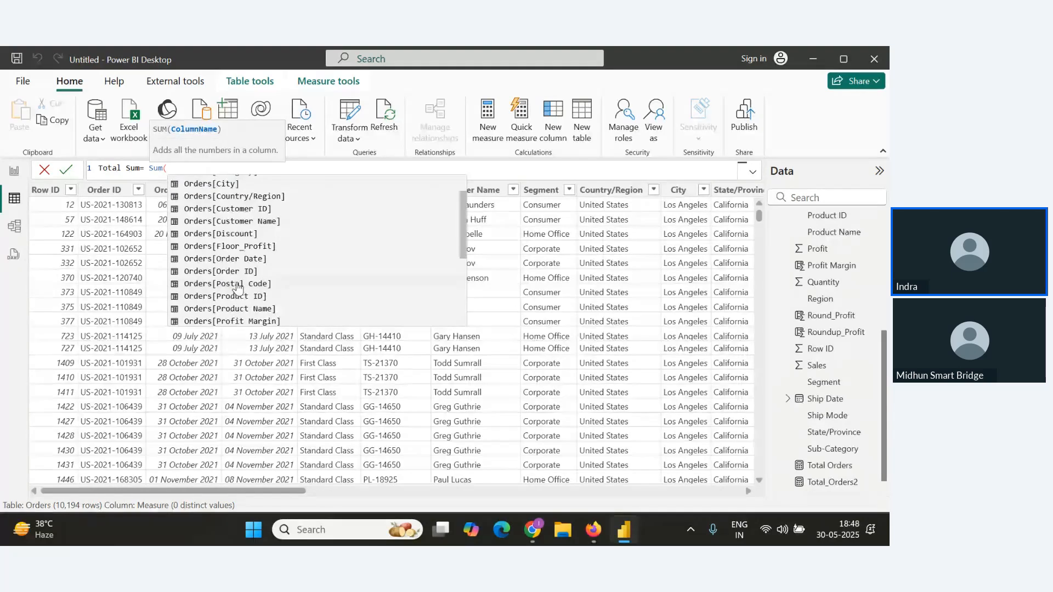
scroll(237, 286, "down", 4)
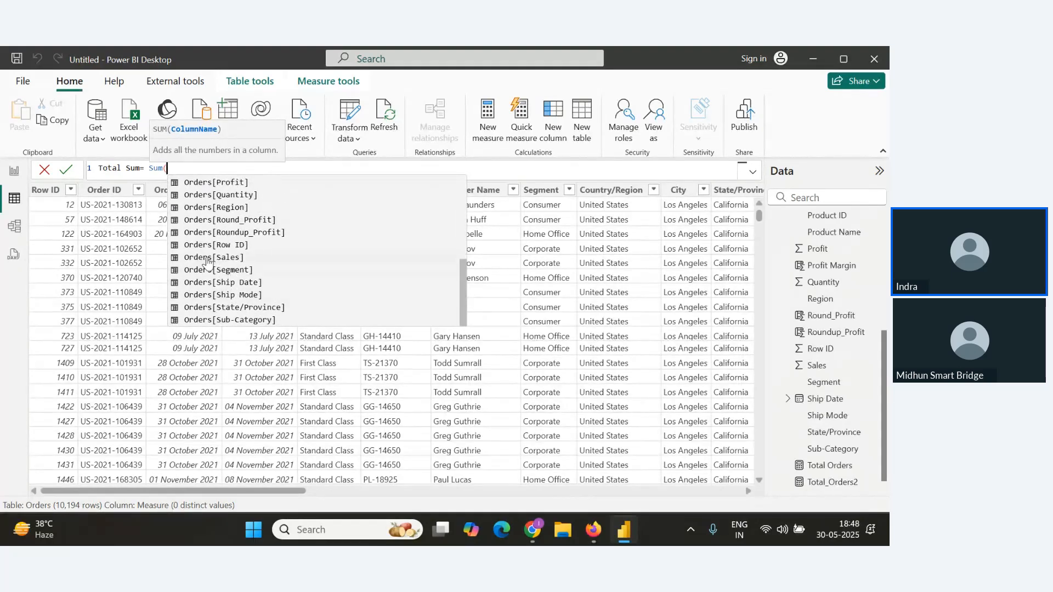
left_click(207, 258)
type(")")
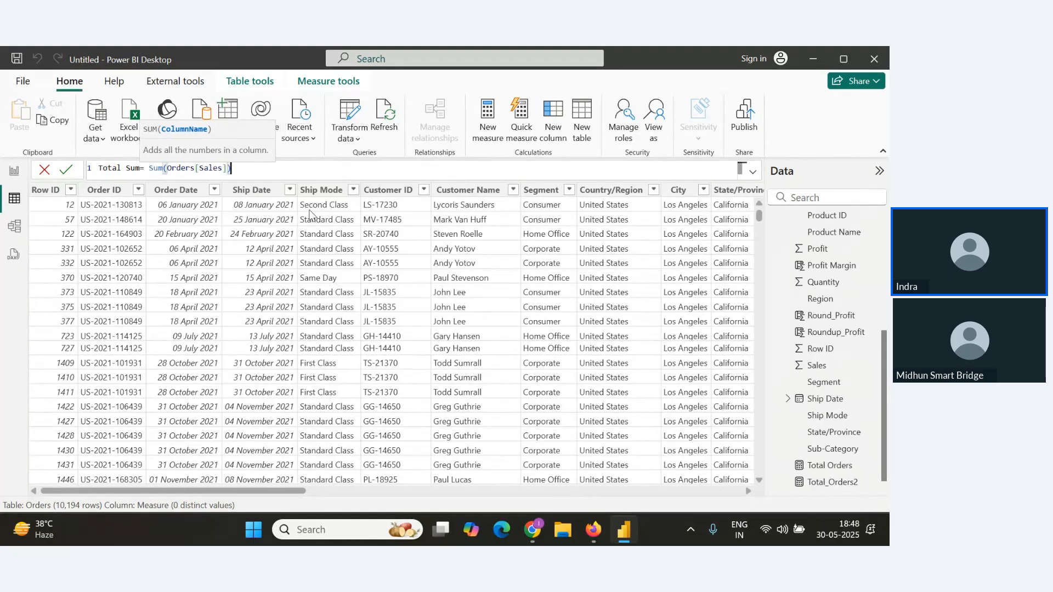
key("Return")
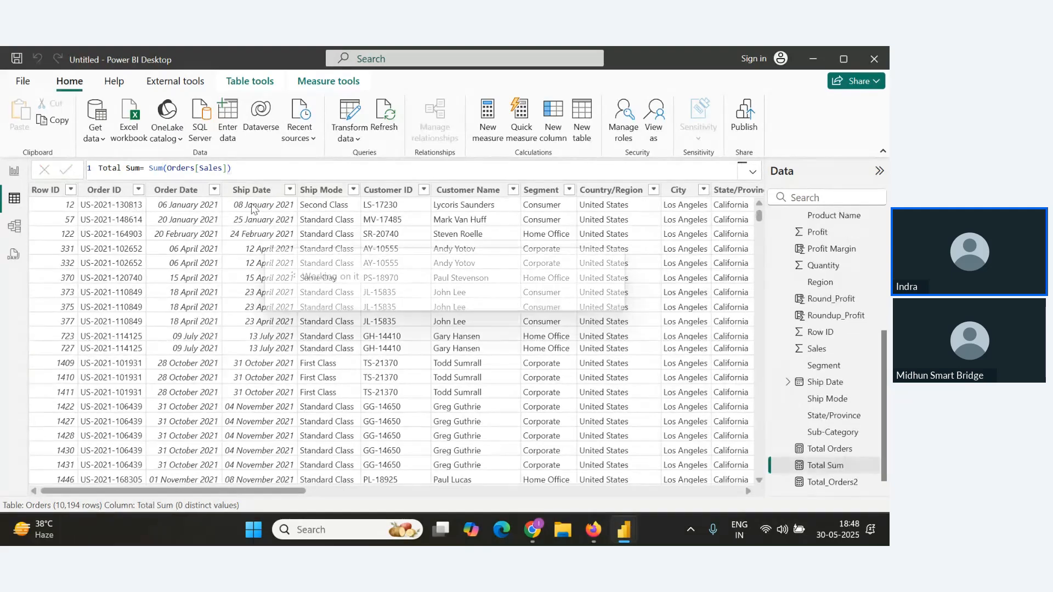
triple_click(196, 167)
key("ctrl+c")
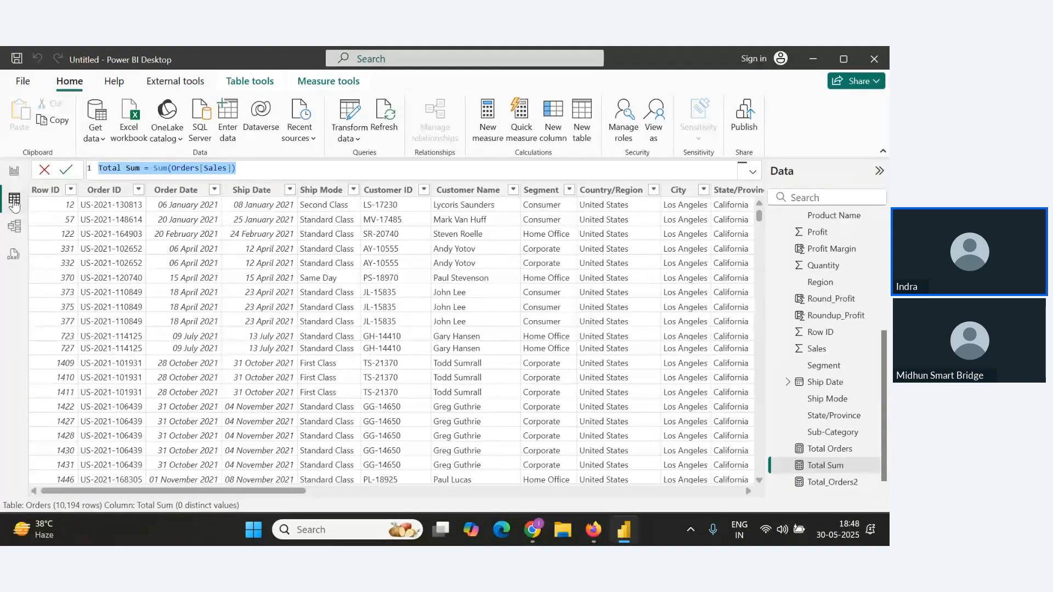
Display the Total Sum measure as a card visual on the report canvas.
left_click(15, 173)
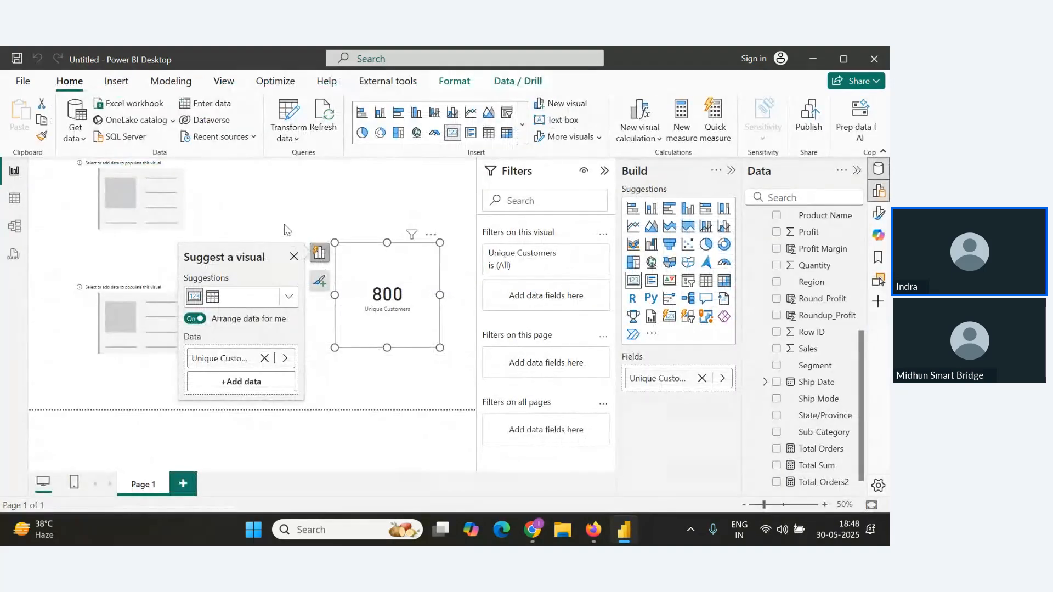
left_click_drag(816, 465, 302, 213)
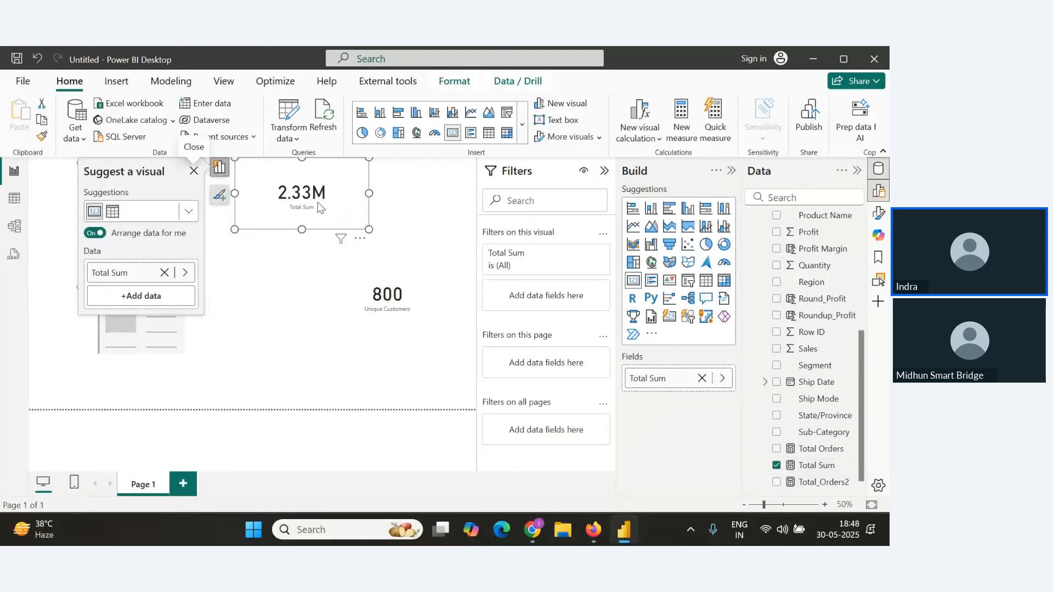
Paste the Total Sum formula into the notes on a new line under Sum().
key("alt+Tab")
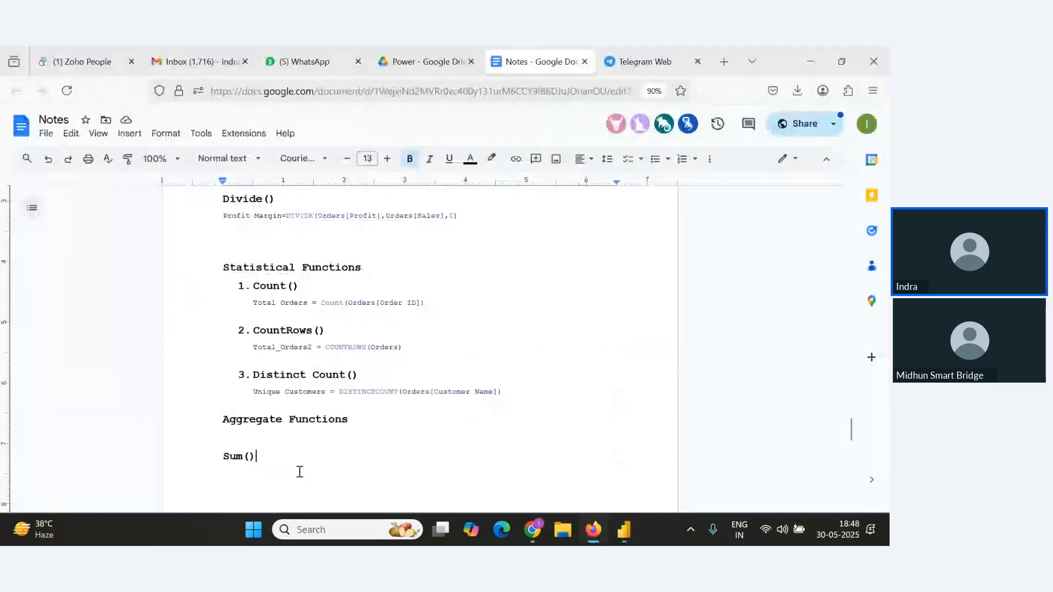
key("Return")
key("ctrl+v")
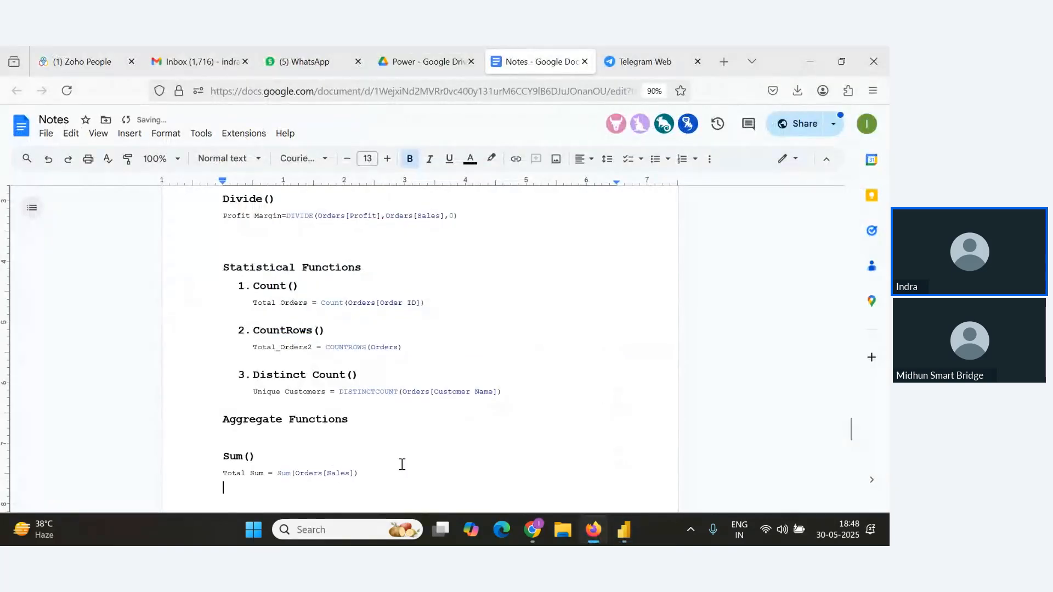
Read through the attendee questions in the webinar's Q&A panel.
key("alt+Tab")
key("alt+Tab")
scroll(218, 399, "down", 2)
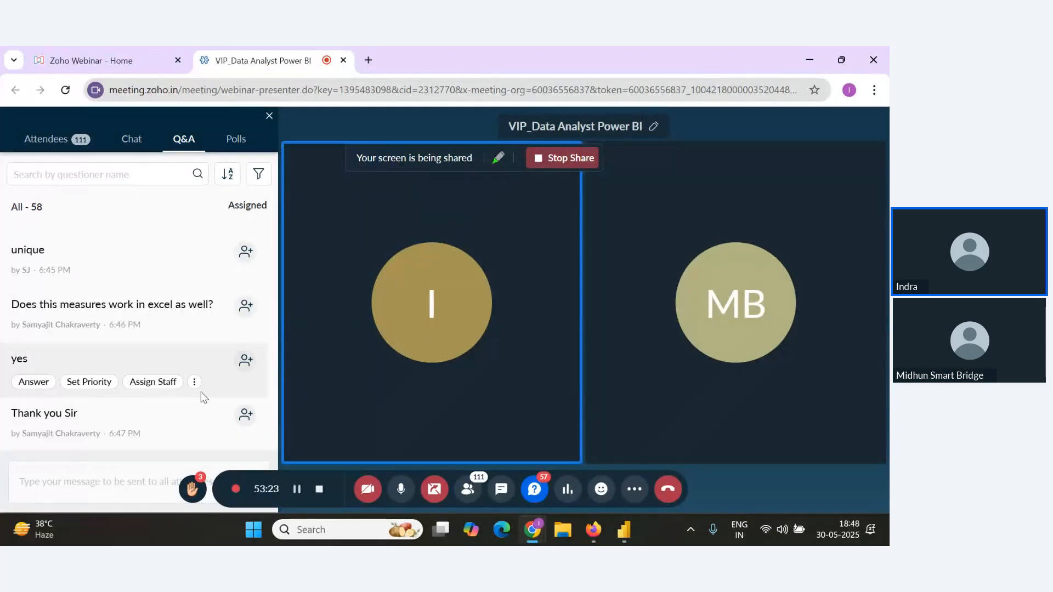
scroll(200, 405, "up", 1)
scroll(200, 412, "down", 1)
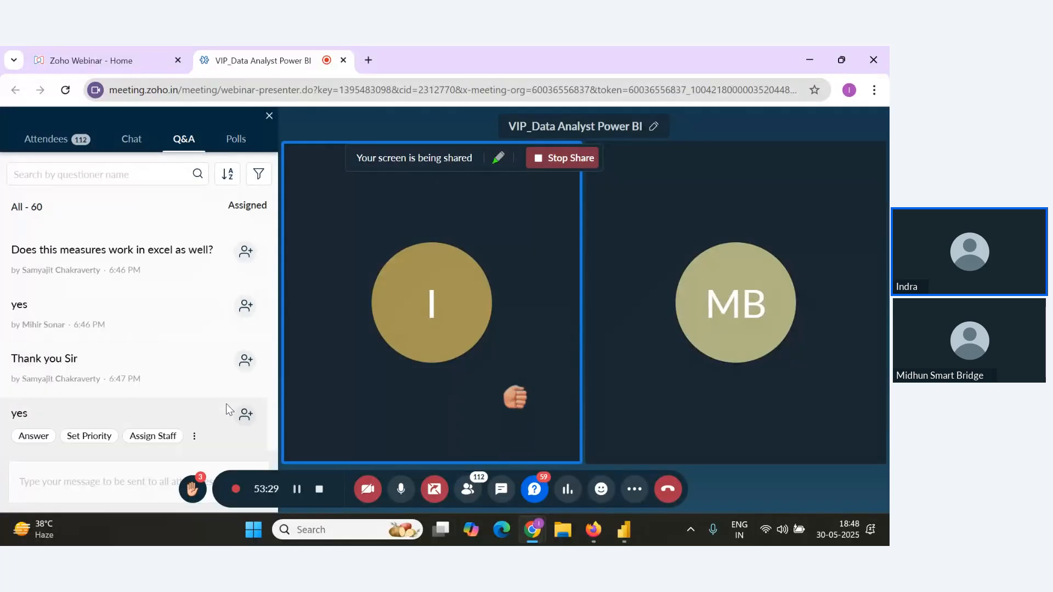
scroll(254, 419, "up", 2)
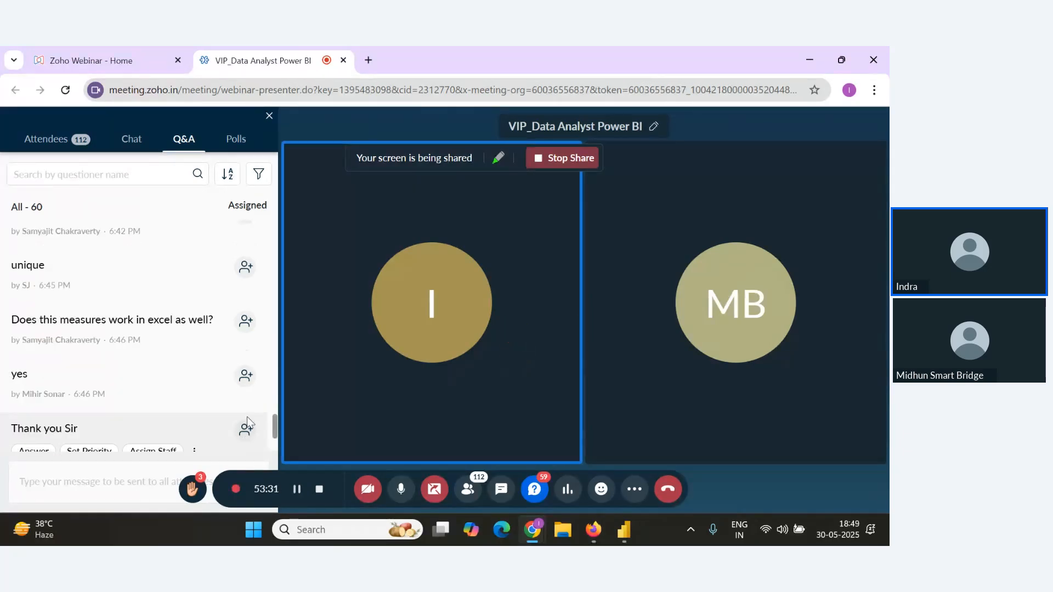
scroll(251, 422, "down", 3)
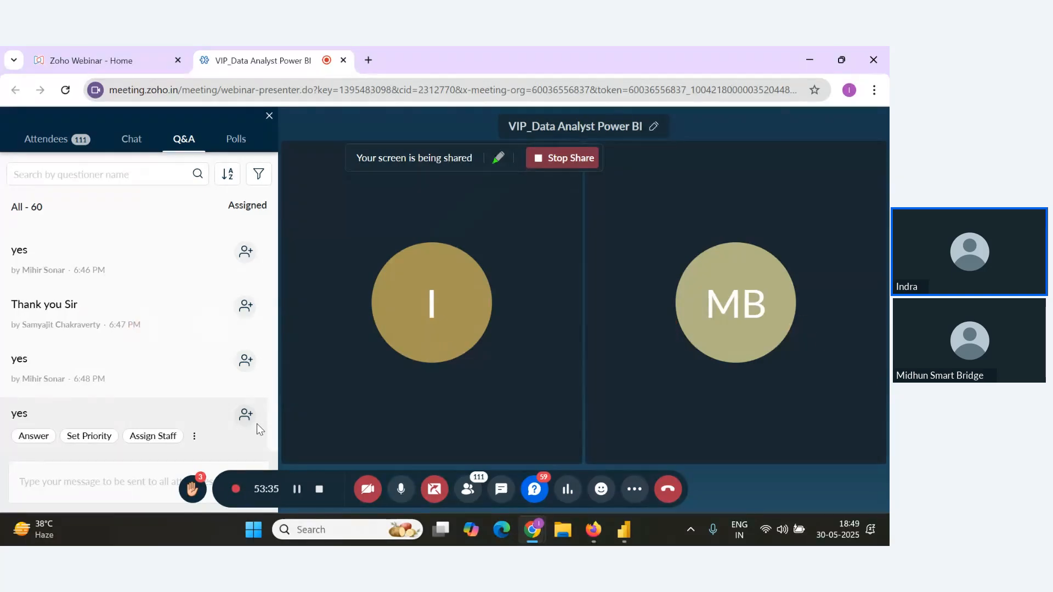
scroll(240, 425, "up", 2)
scroll(240, 425, "down", 2)
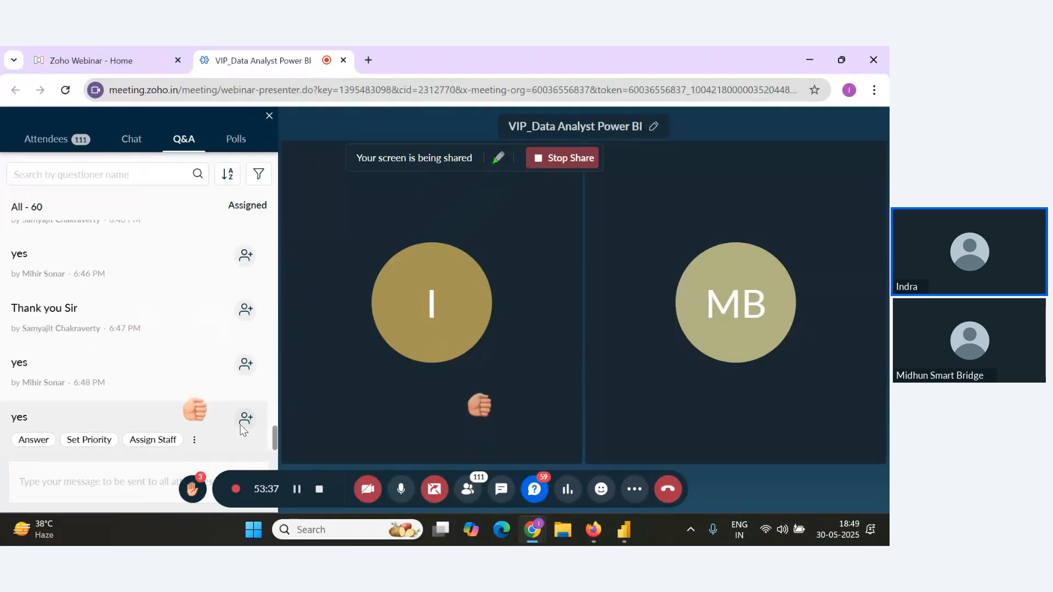
scroll(265, 432, "up", 2)
scroll(265, 429, "down", 2)
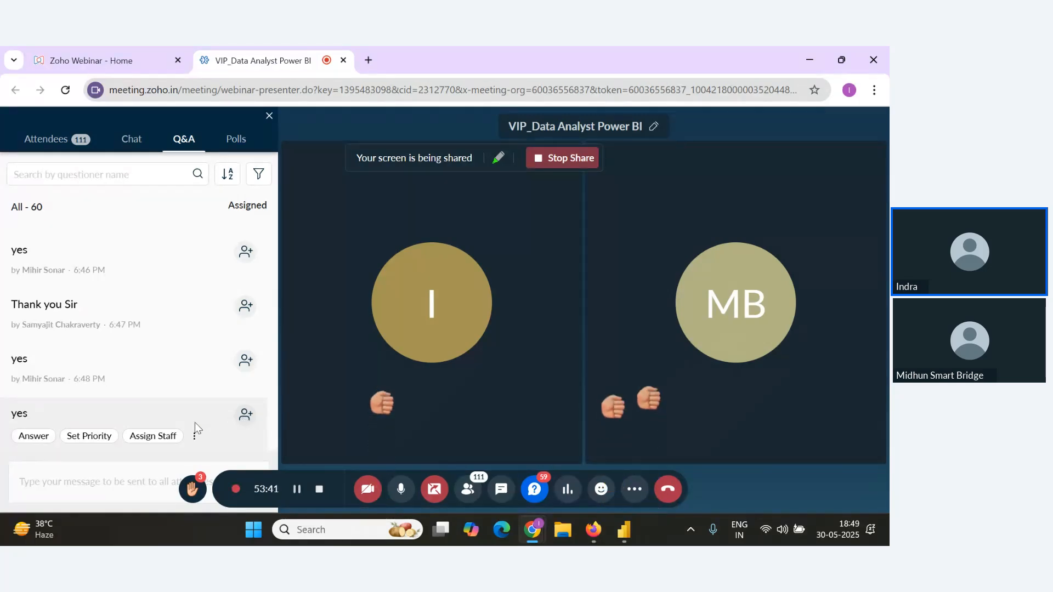
scroll(197, 420, "up", 2)
scroll(258, 431, "down", 2)
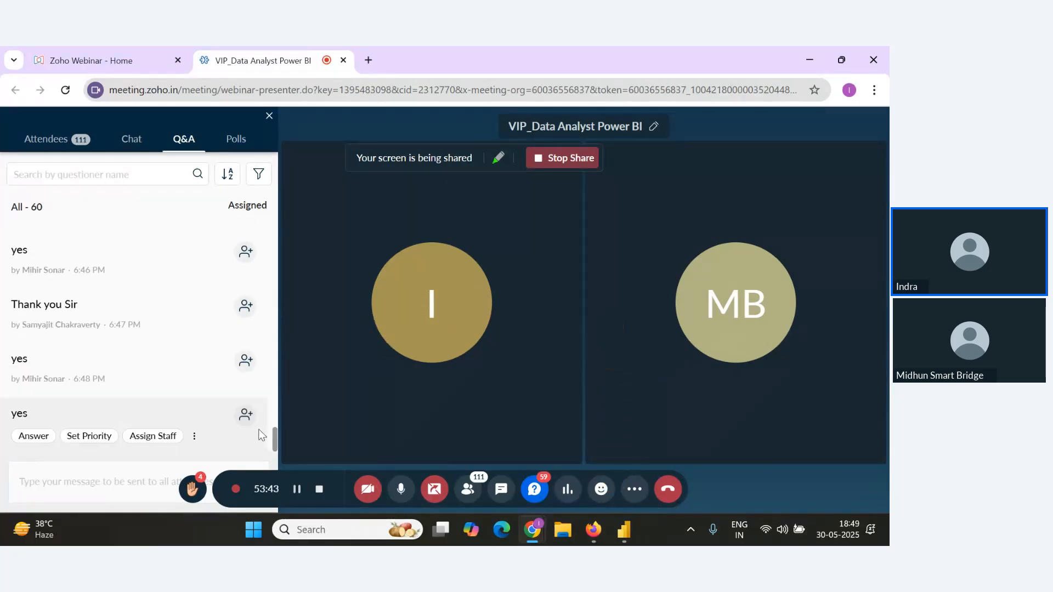
Add an Average() entry below the Sum formula in the notes.
key("alt+Tab")
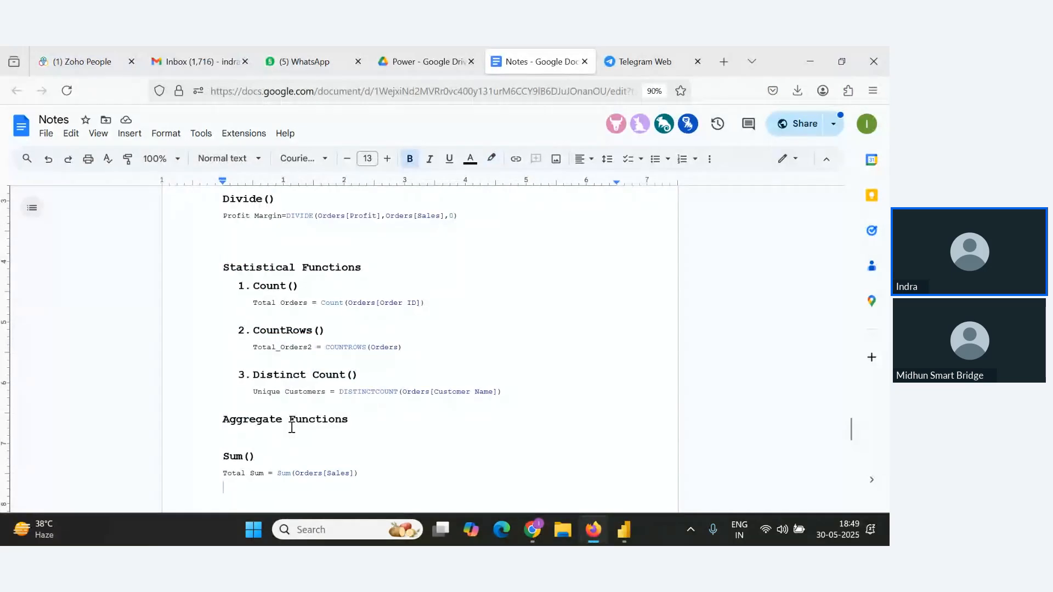
type("Average")
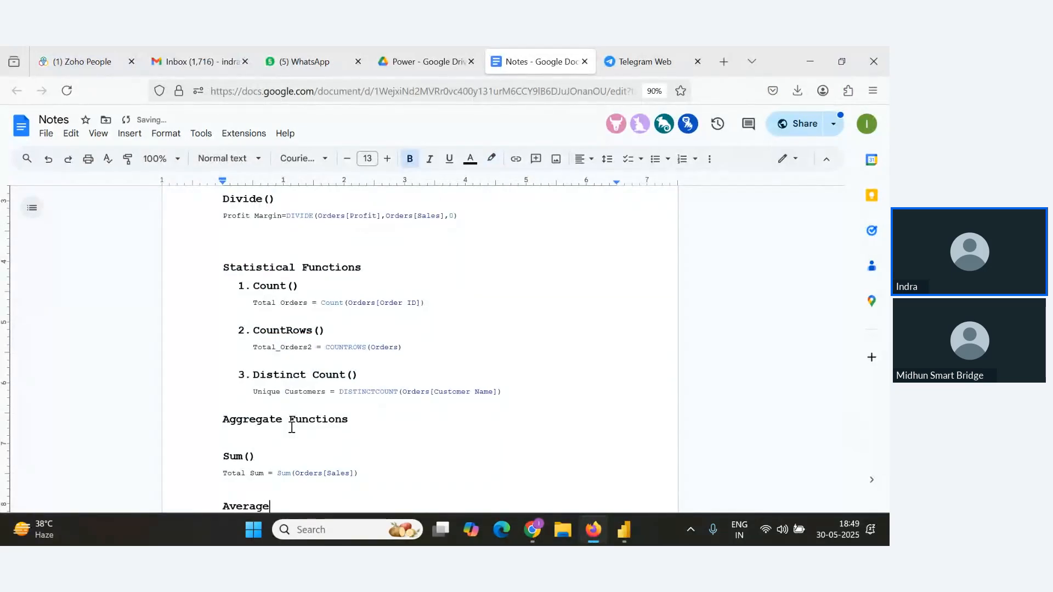
type("()")
scroll(307, 409, "down", 3)
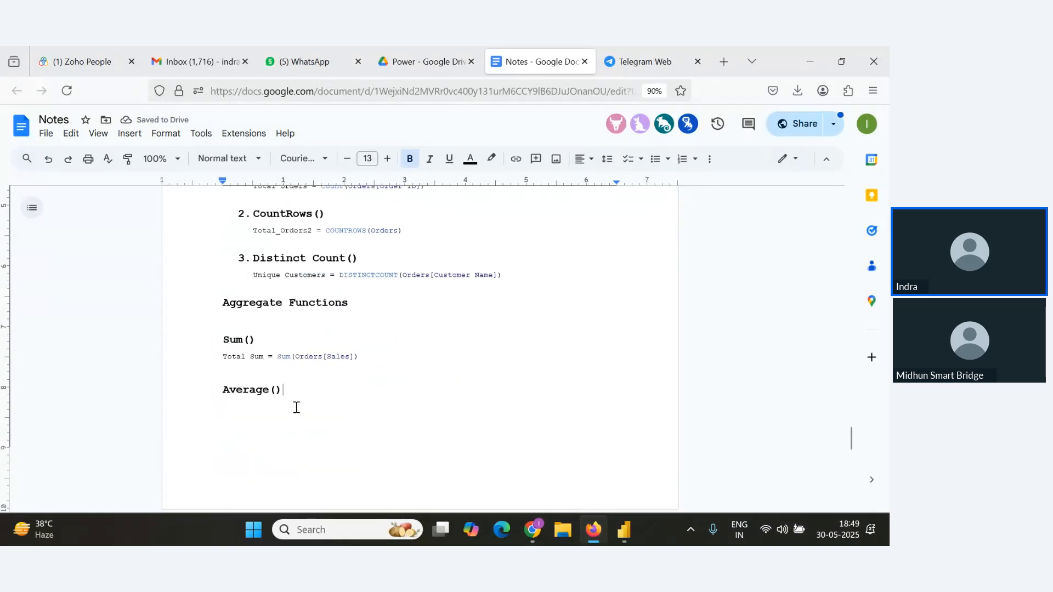
Create a new measure Average Sales = AVERAGE(Orders[Sales]) in the table view.
key("alt+Tab")
key("alt+Tab")
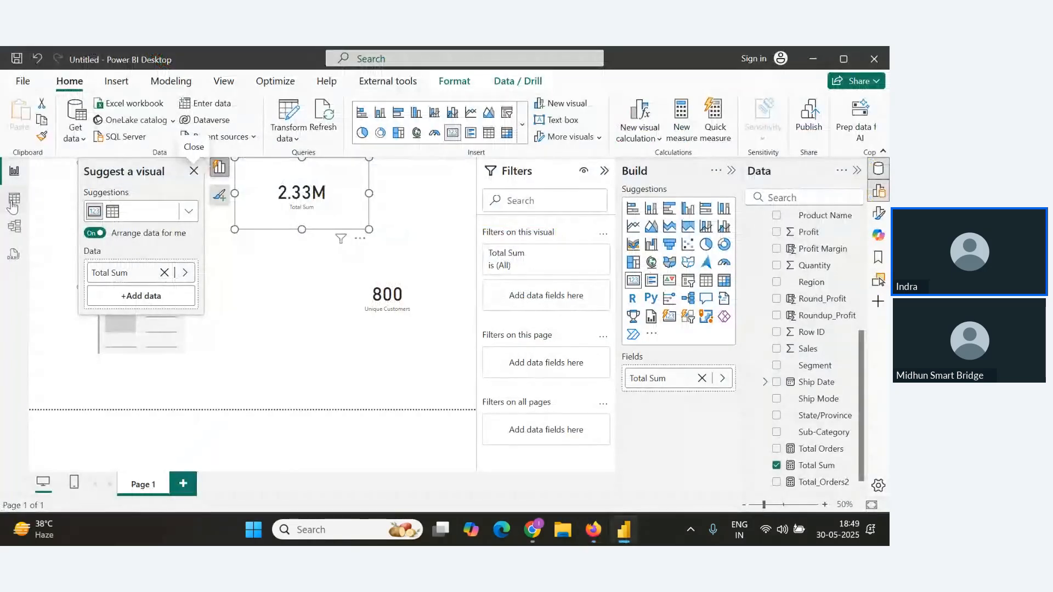
left_click(14, 201)
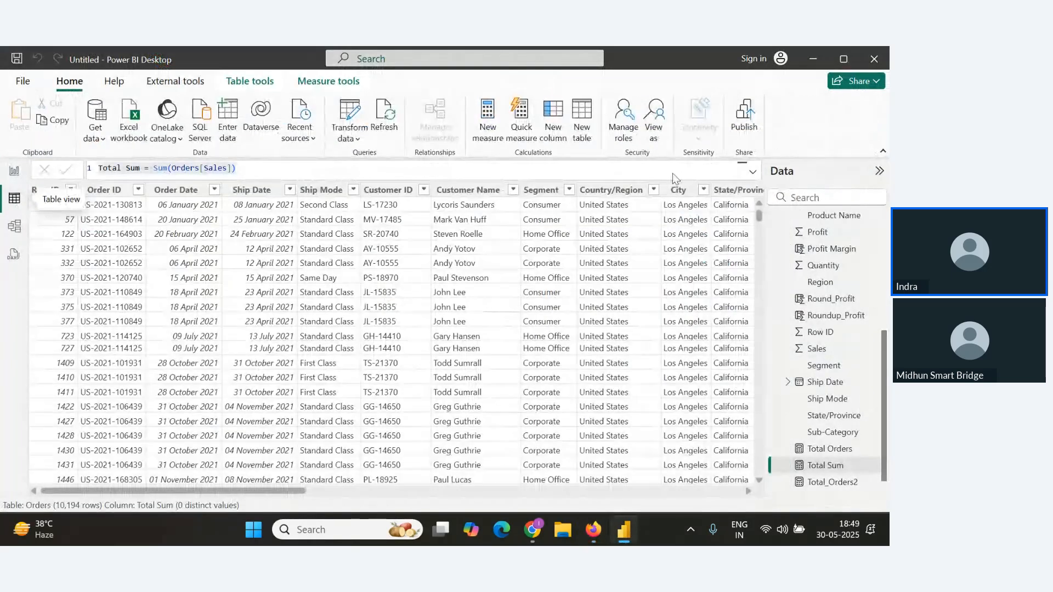
left_click(476, 124)
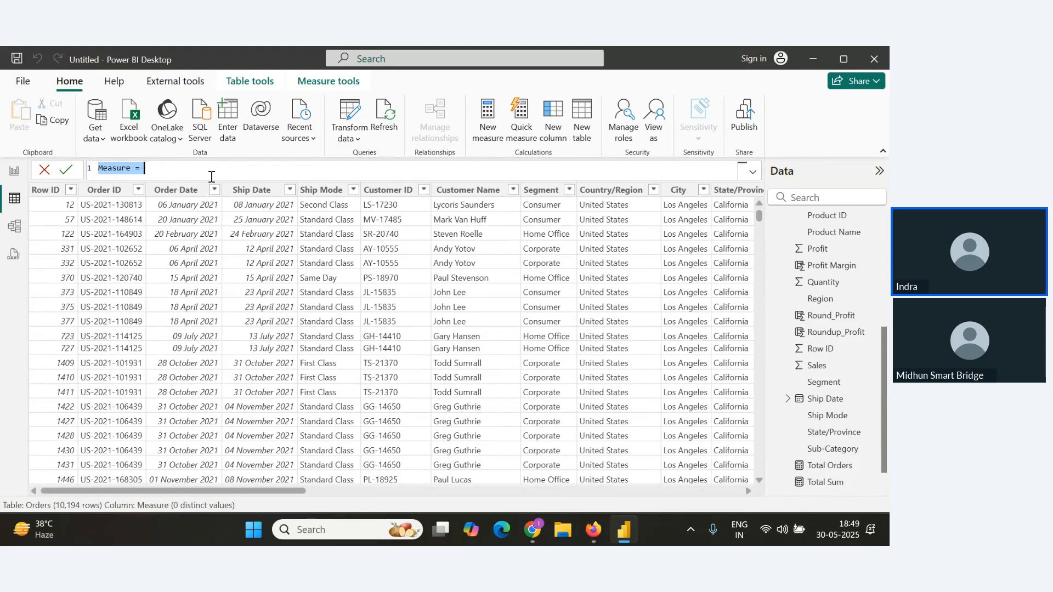
type("Average Sales")
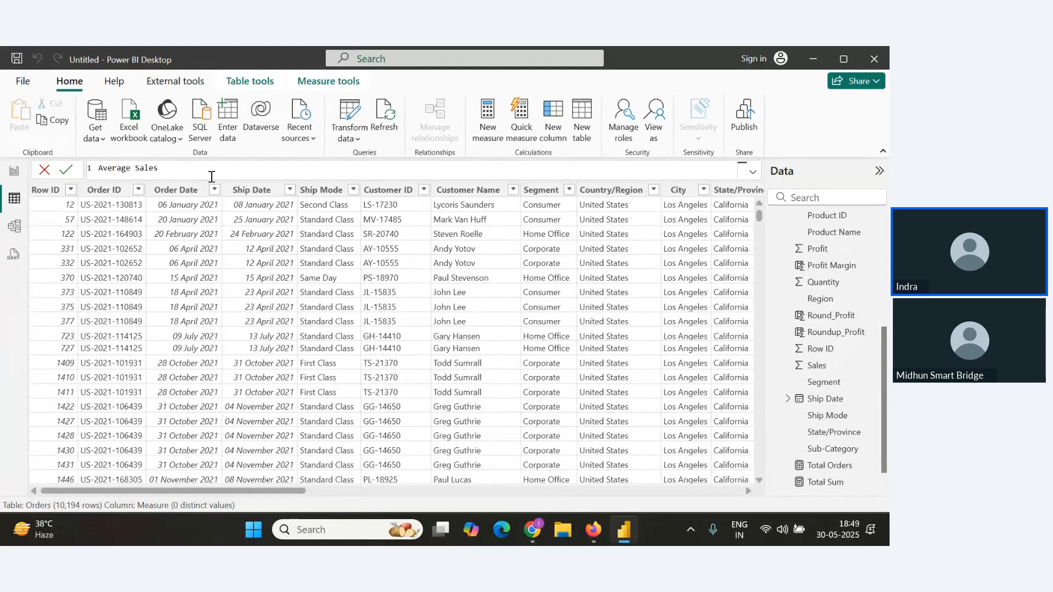
type("=")
type("Avera")
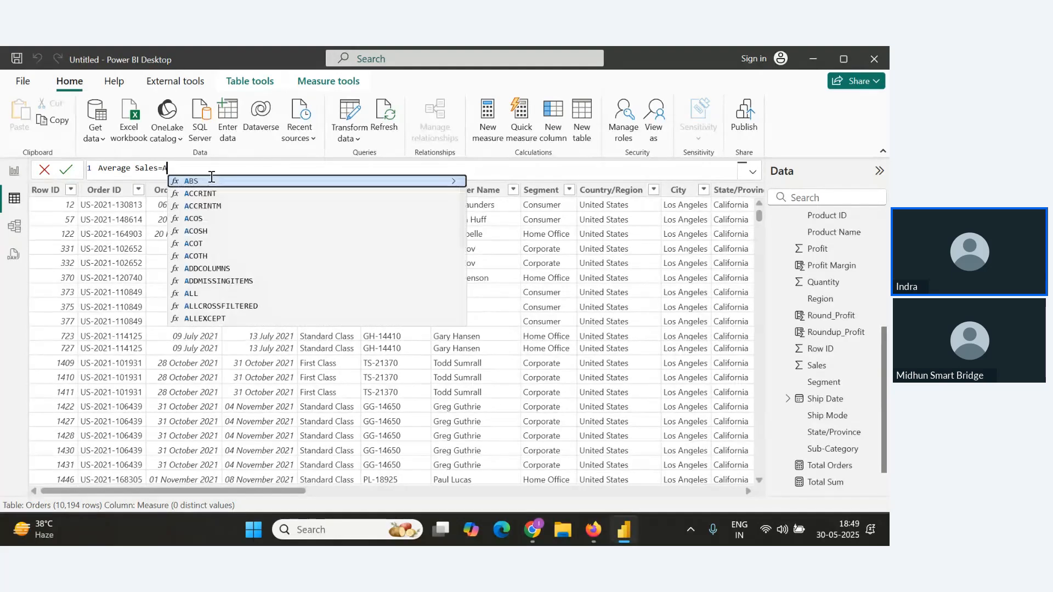
left_click(211, 181)
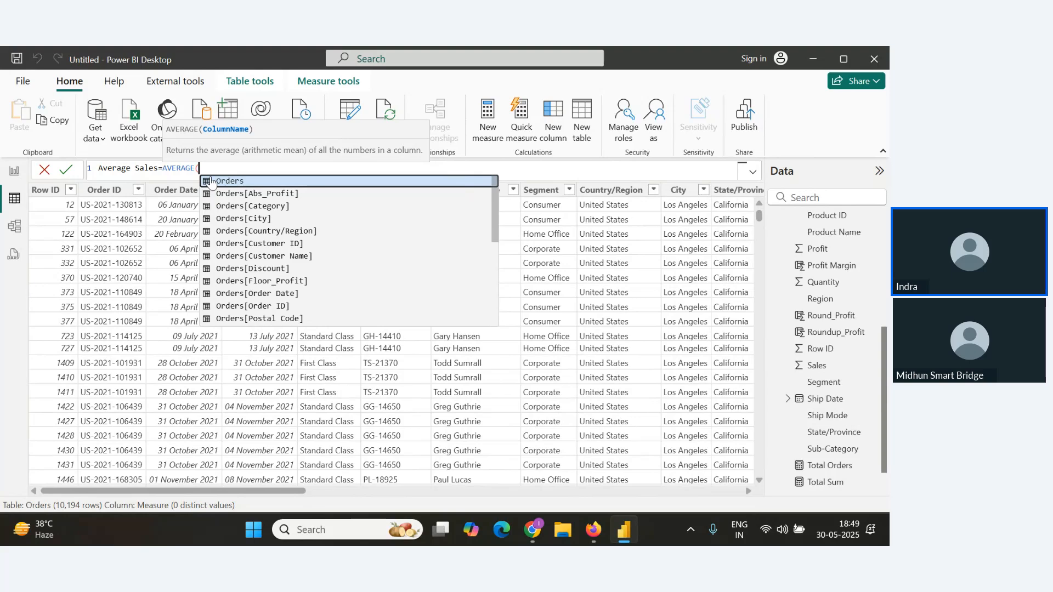
type("s")
left_click(212, 181)
type(")")
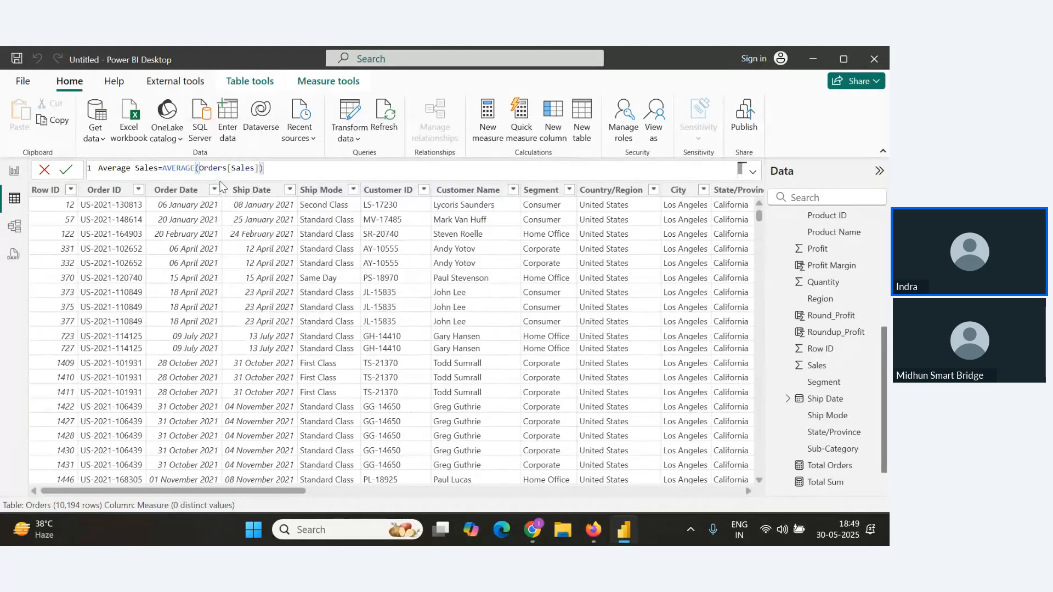
key("Return")
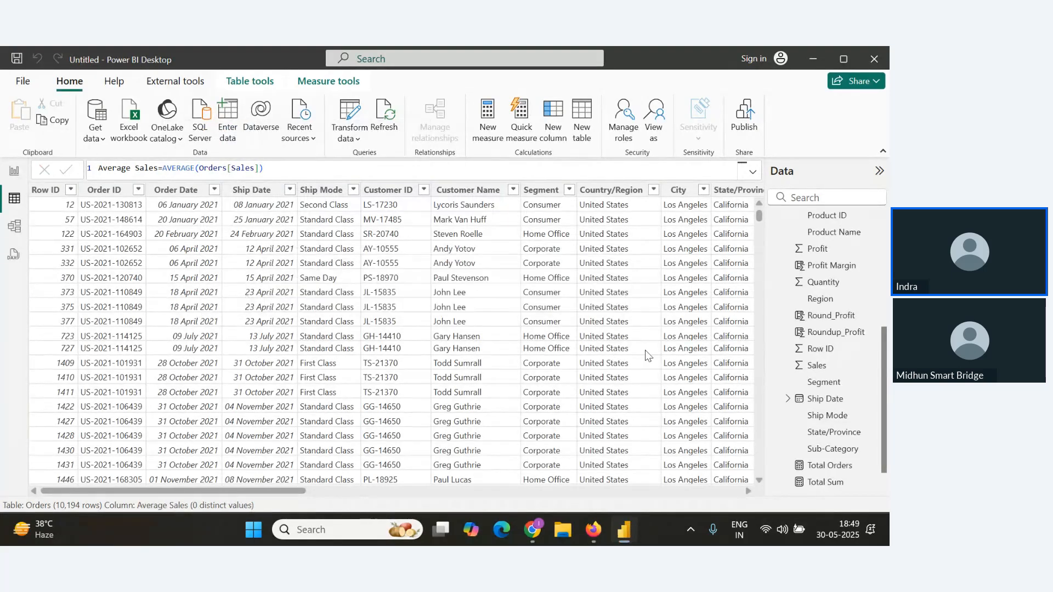
Display the Average Sales measure as a card visual on the report canvas.
scroll(817, 277, "up", 6)
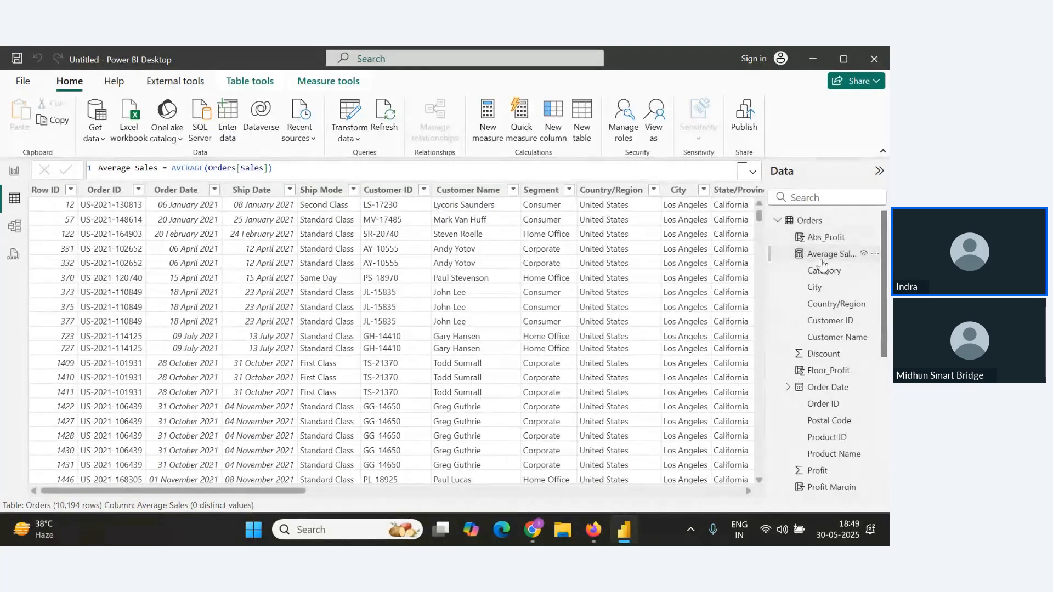
left_click(16, 172)
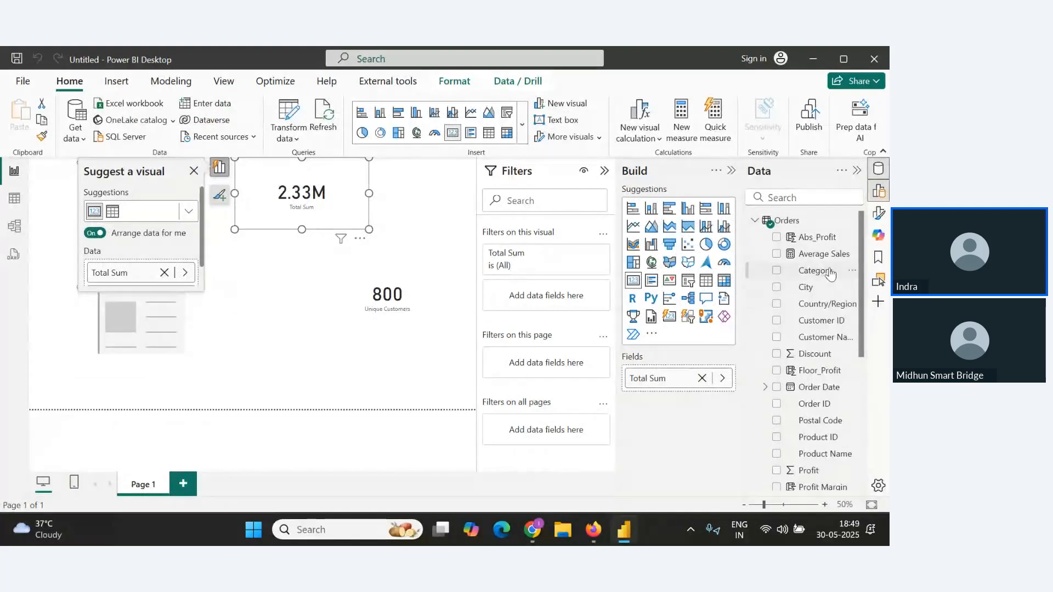
left_click_drag(822, 254, 317, 364)
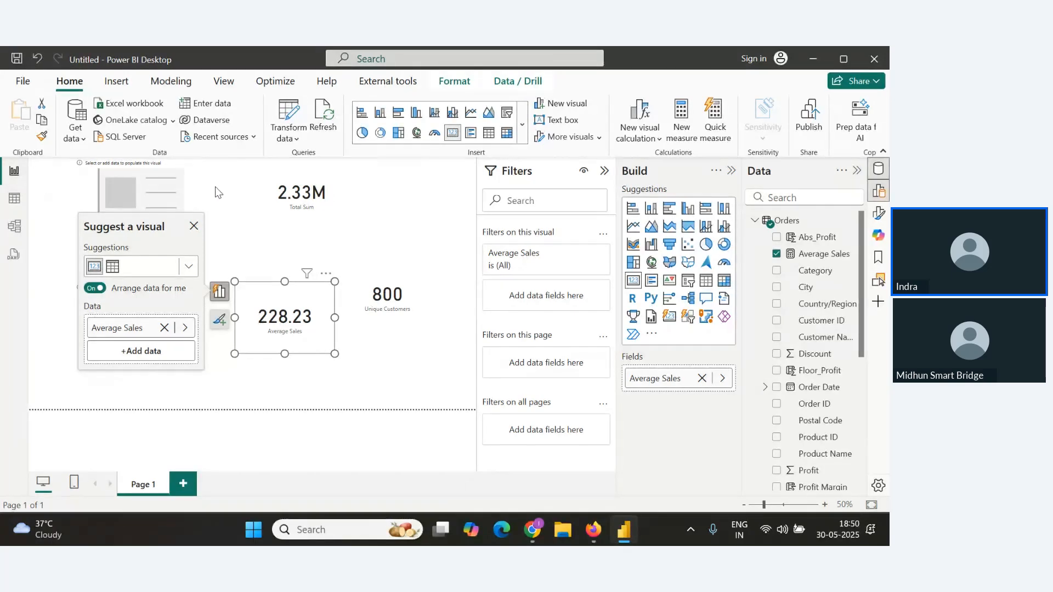
Copy the Average Sales measure formula from the table view and paste it under Average() in the notes document.
left_click(16, 199)
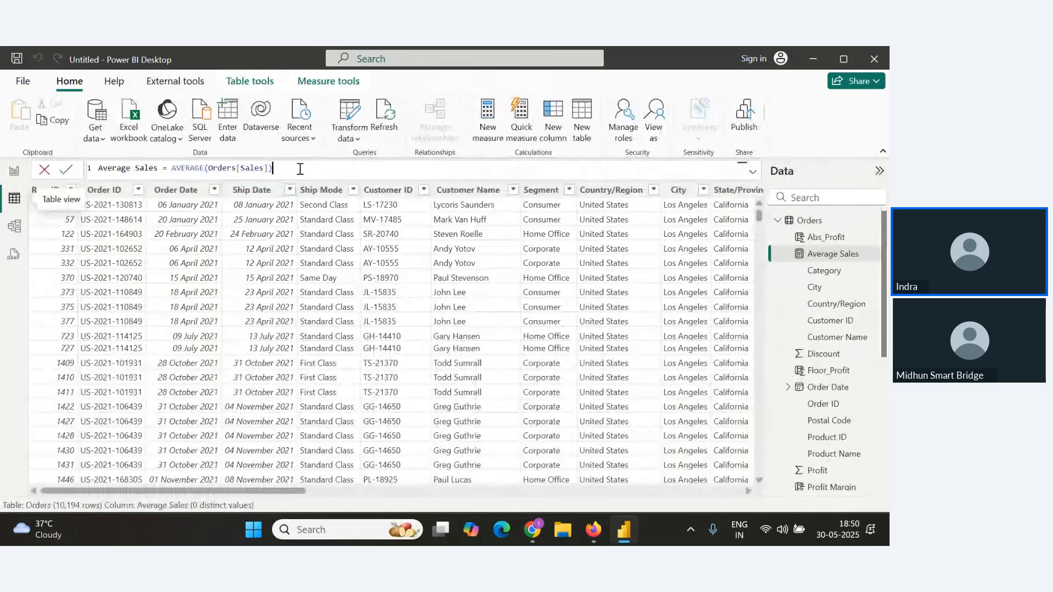
key("ctrl+a")
key("ctrl+c")
key("alt+Tab")
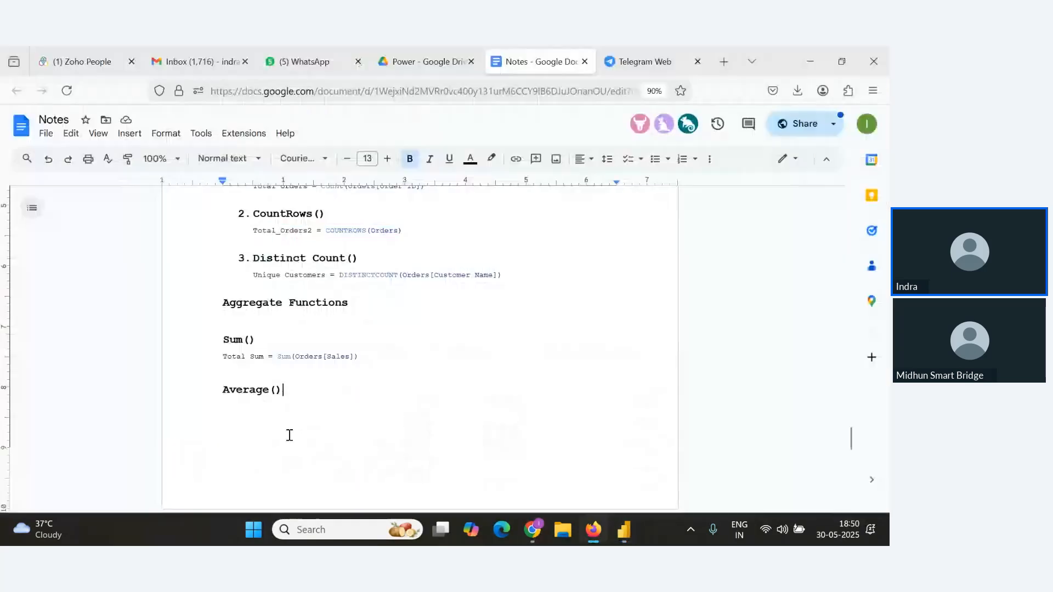
key("Return")
key("ctrl+v")
key("Return")
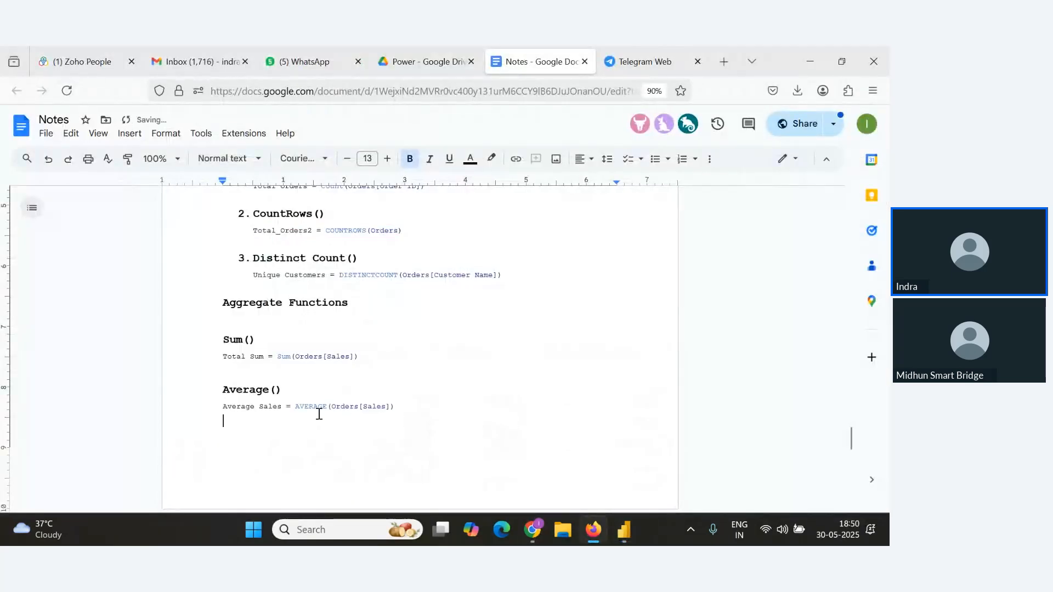
Switch to the webinar window and scroll through the newest attendee questions in the Q&A panel.
key("alt+Tab")
key("alt+Tab")
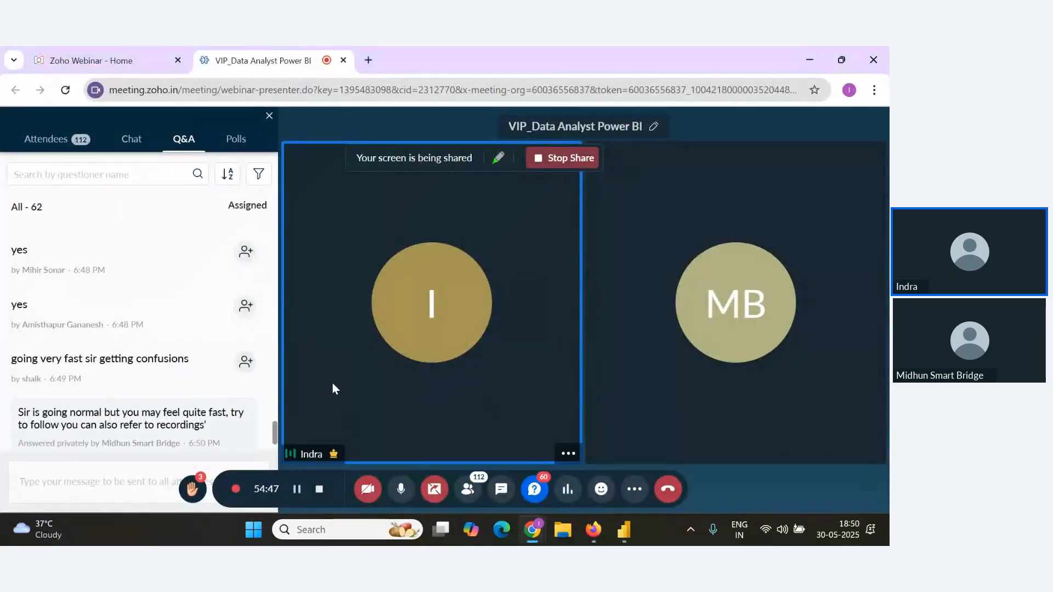
mouse_move(219, 356)
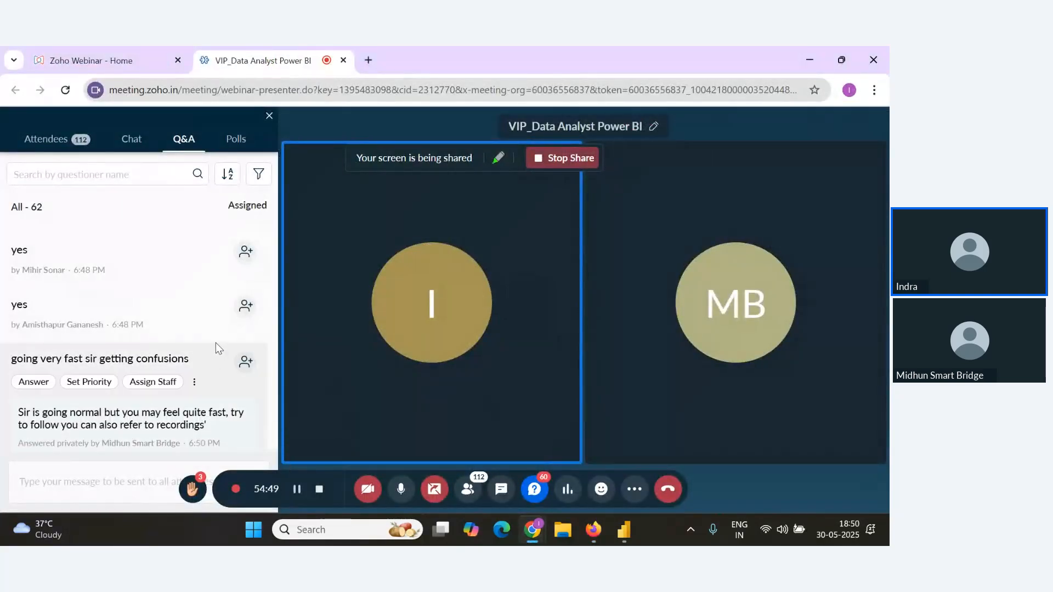
scroll(215, 343, "down", 1)
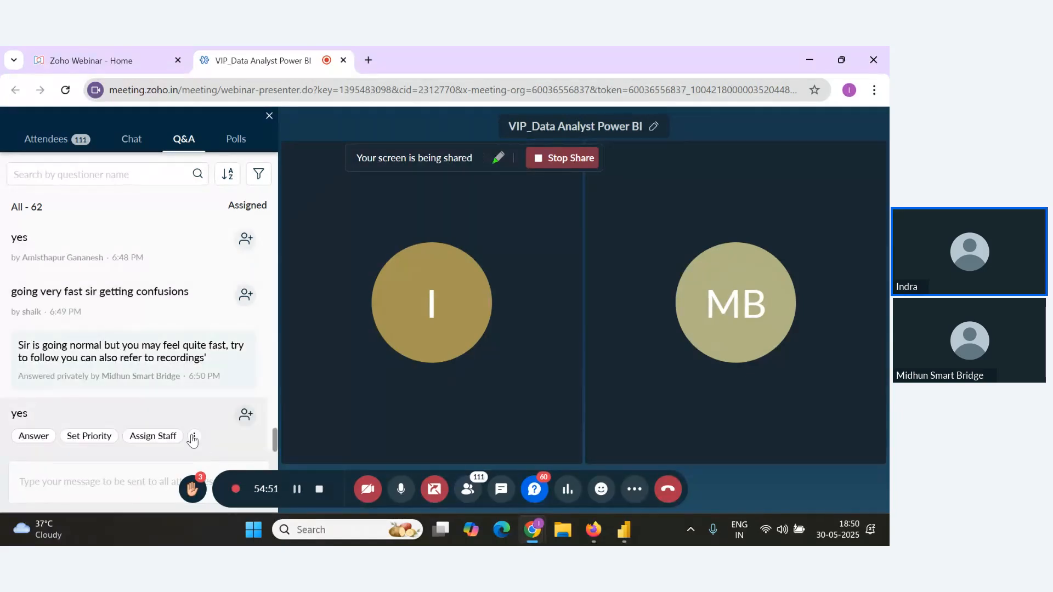
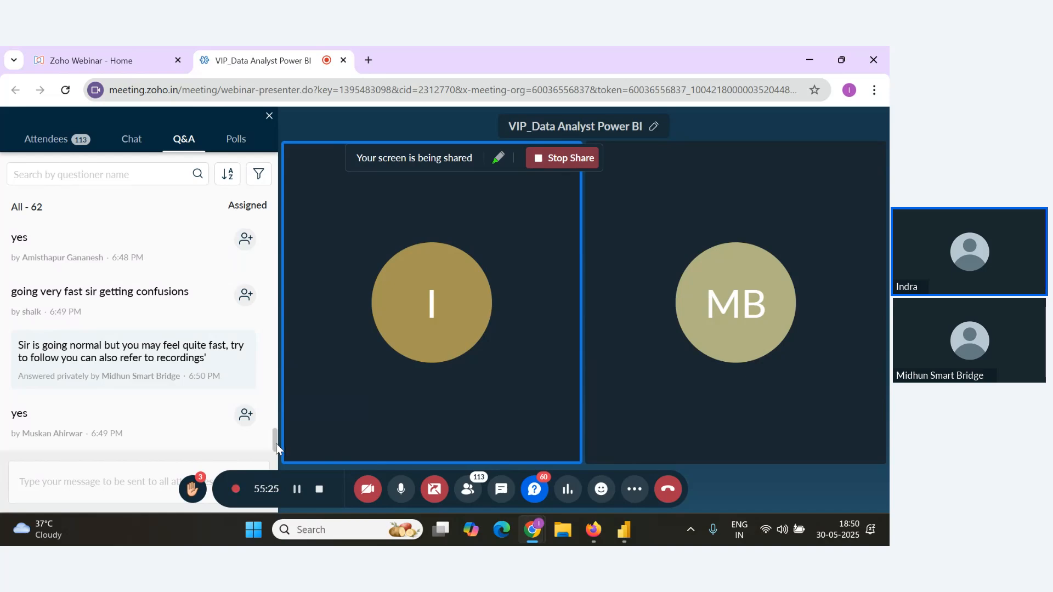
Add a Max() heading below the Average Sales formula in the notes document.
mouse_move(154, 440)
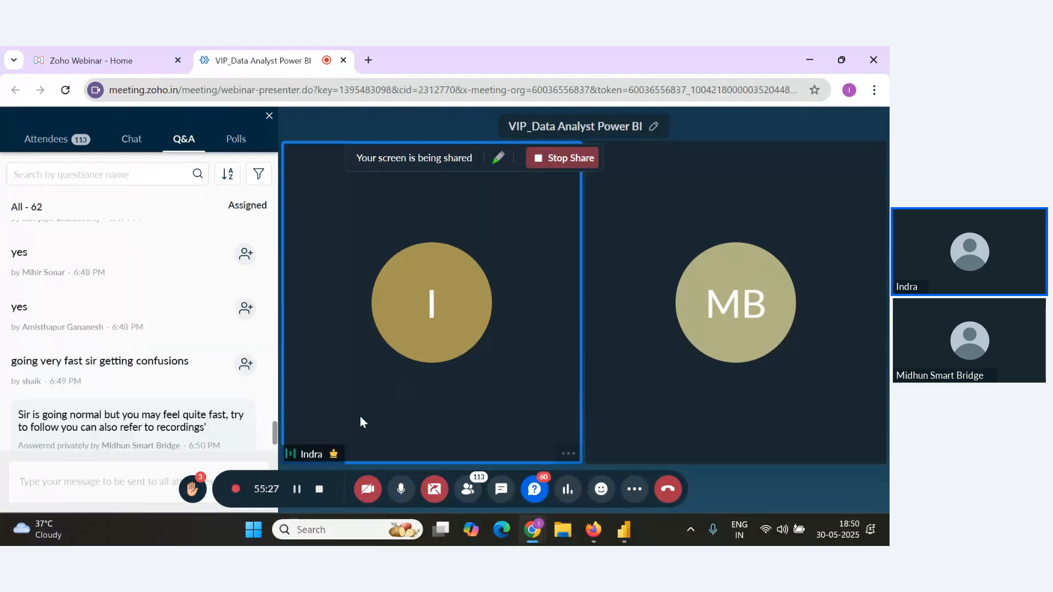
key("alt+Tab")
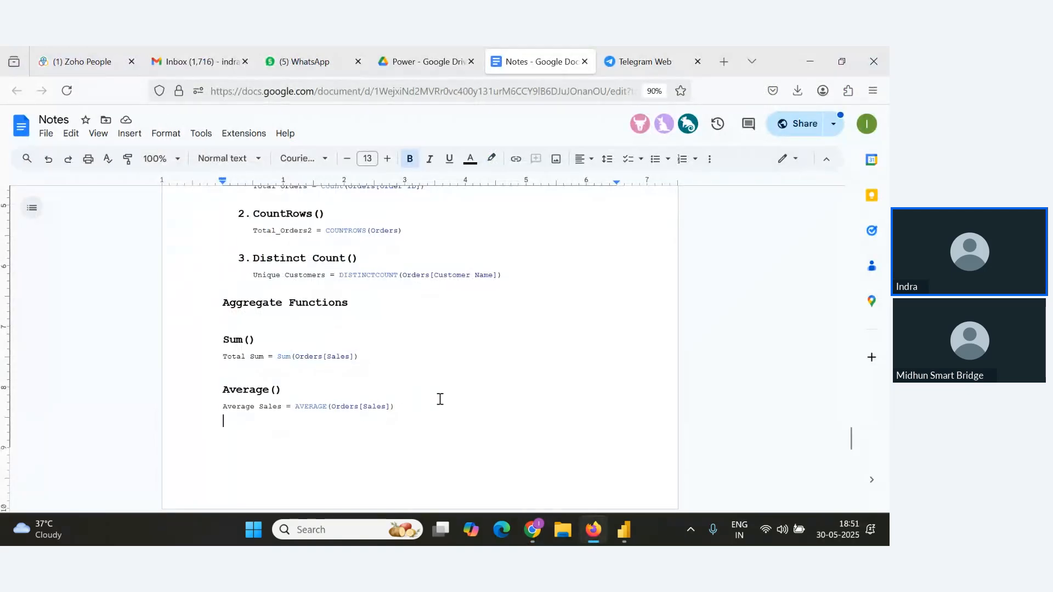
key("Return")
type("Max(")
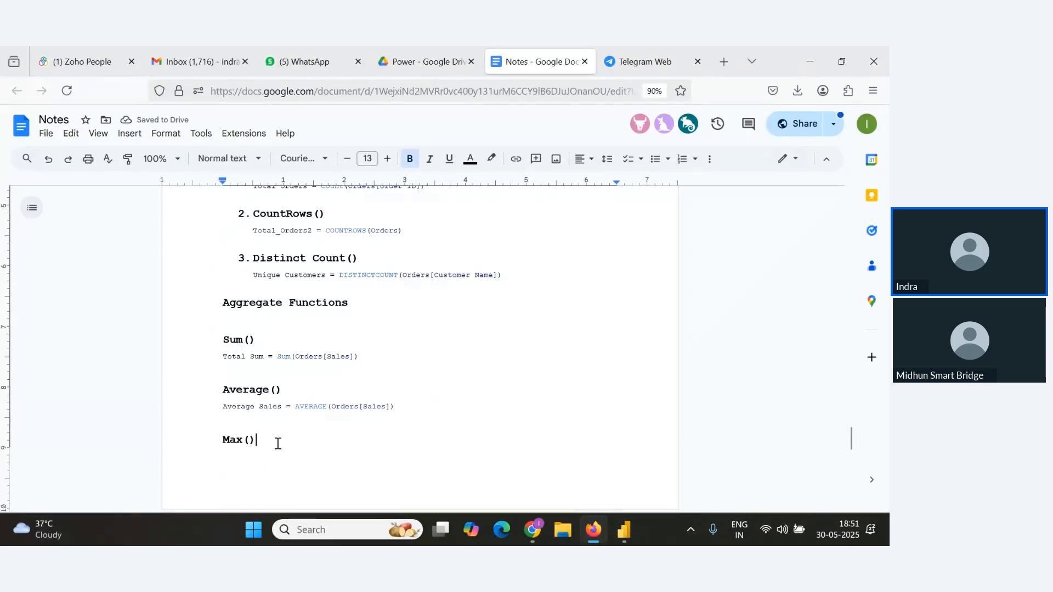
Check the webinar Q&A panel for the newest attendee questions.
key("alt+Tab")
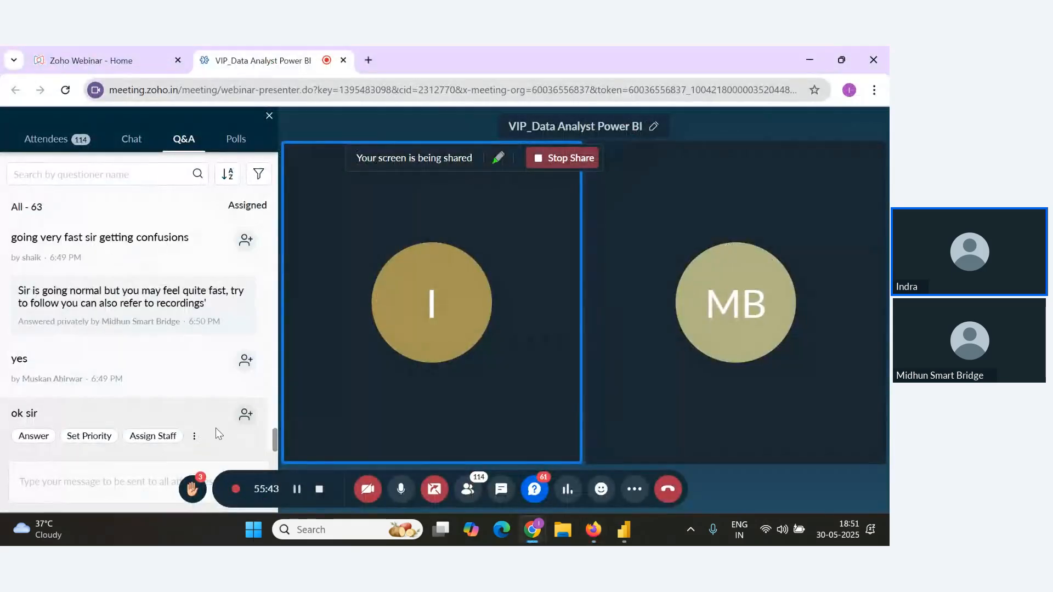
key("alt+Tab")
key("alt+Tab")
scroll(248, 406, "up", 1)
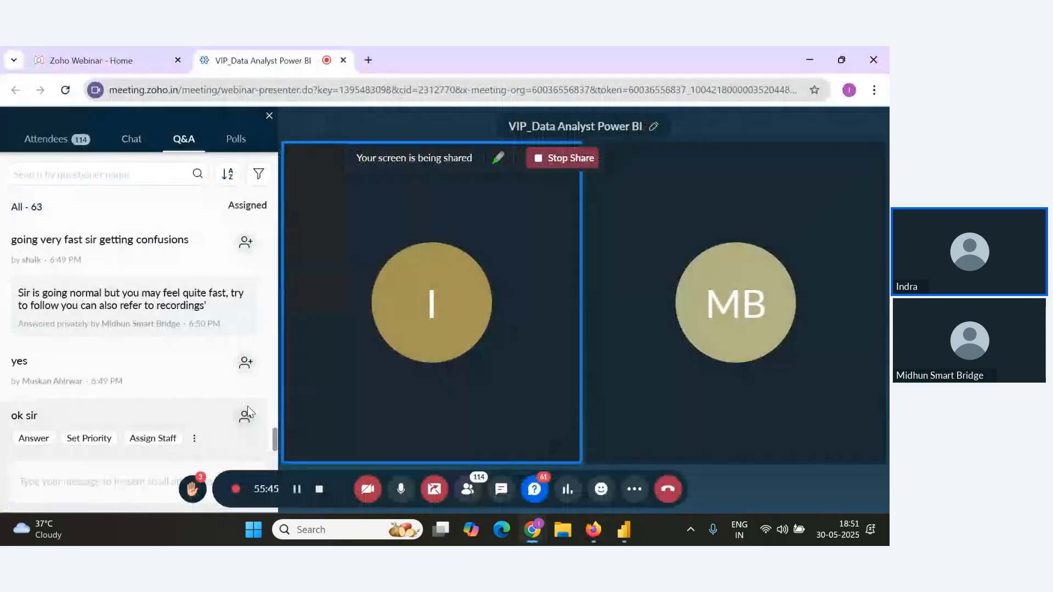
Create a new measure Maximum_Profit = Max(Orders[Profit]) in the table view and copy its formula.
key("alt+Tab")
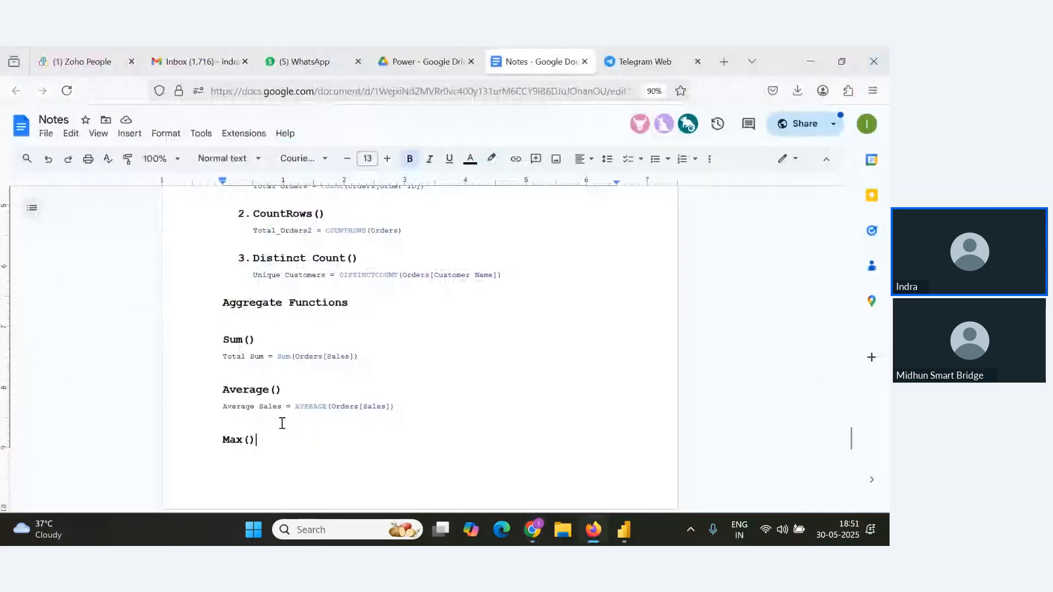
key("alt+Tab")
key("Tab")
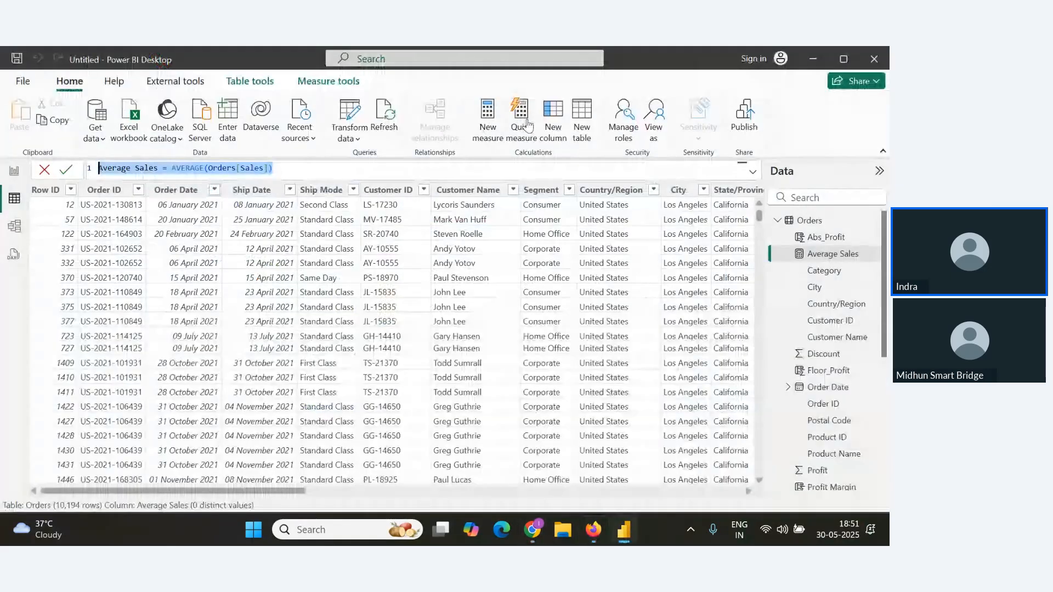
left_click(487, 117)
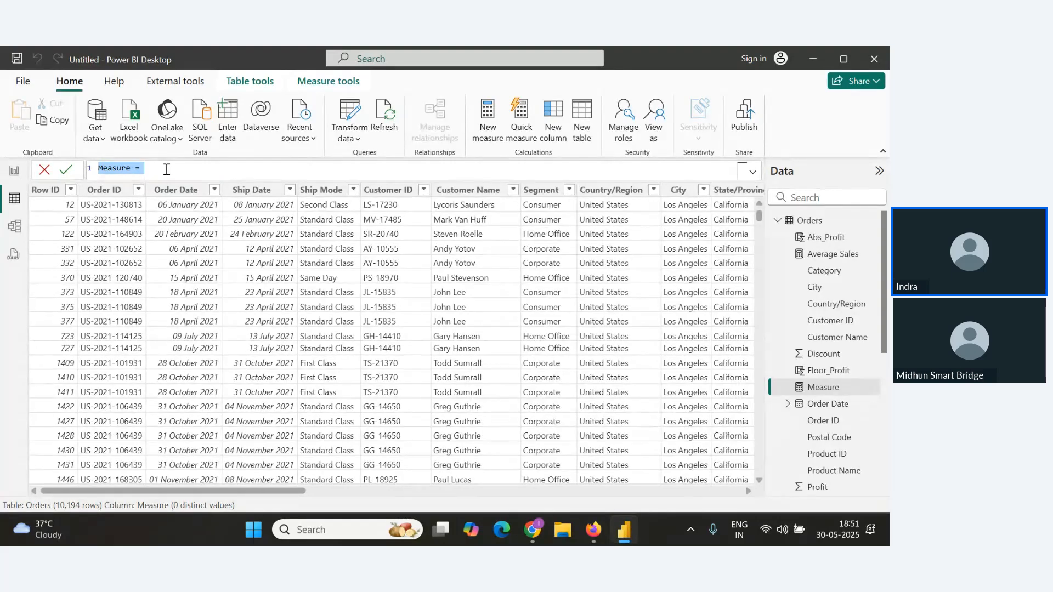
type("Mac")
key("BackSpace")
type("ximum")
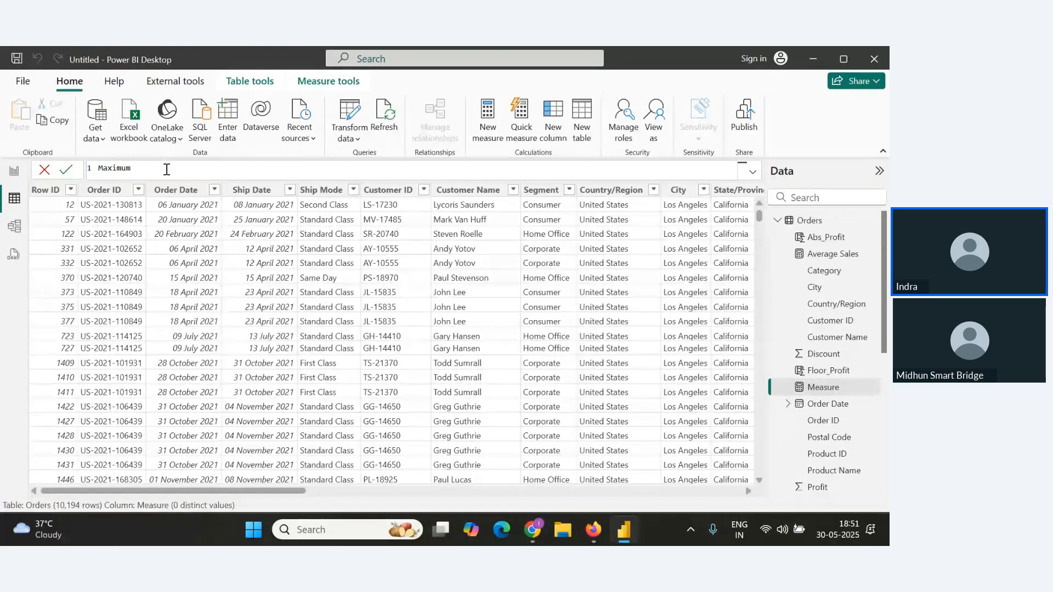
type("_Profit=Mac")
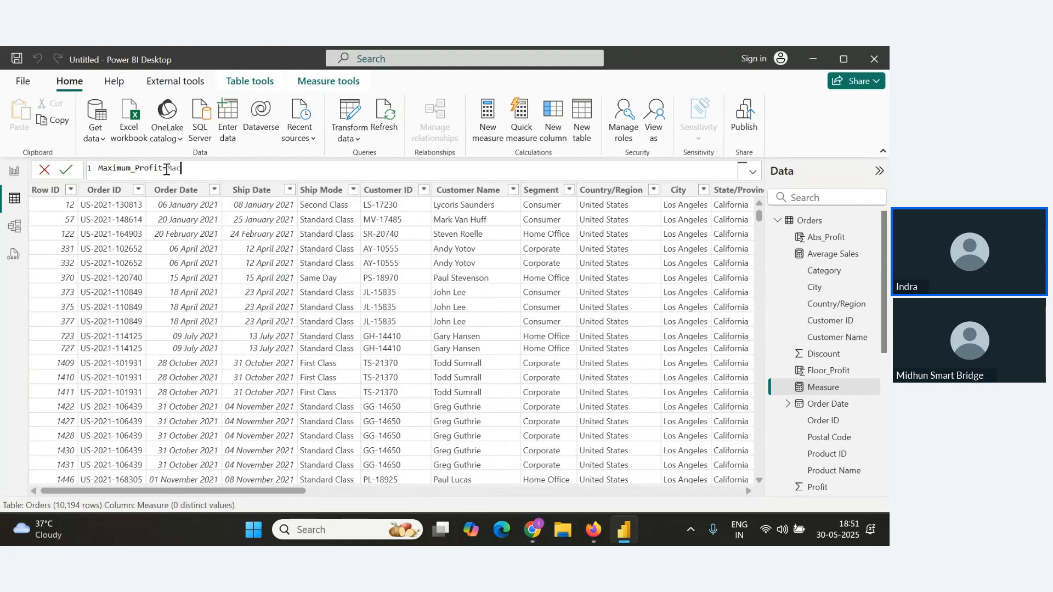
key("BackSpace")
type("x(")
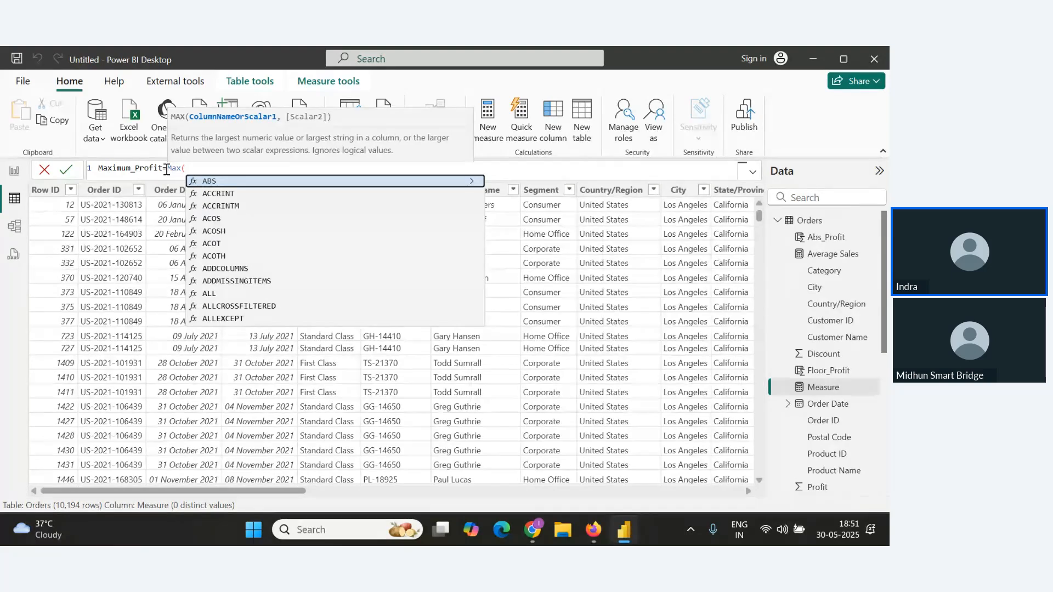
type("Order")
scroll(305, 275, "down", 5)
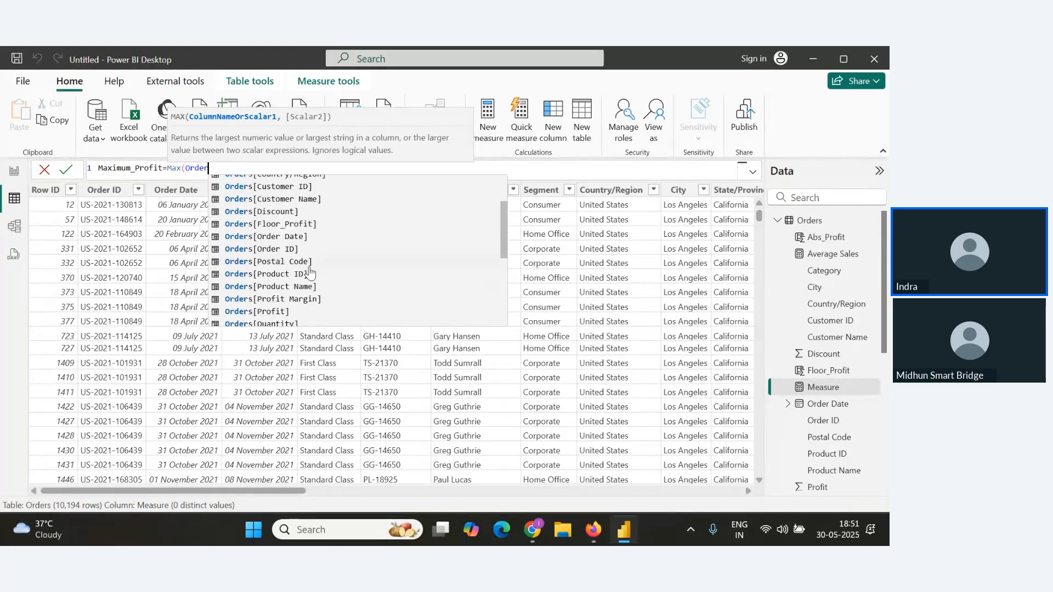
left_click(274, 286)
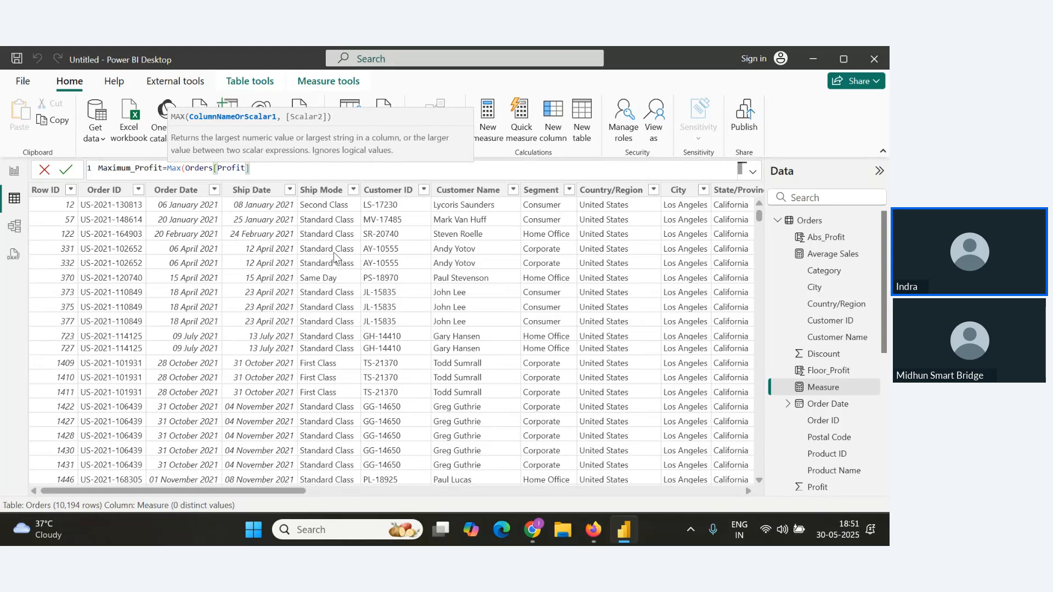
type(")")
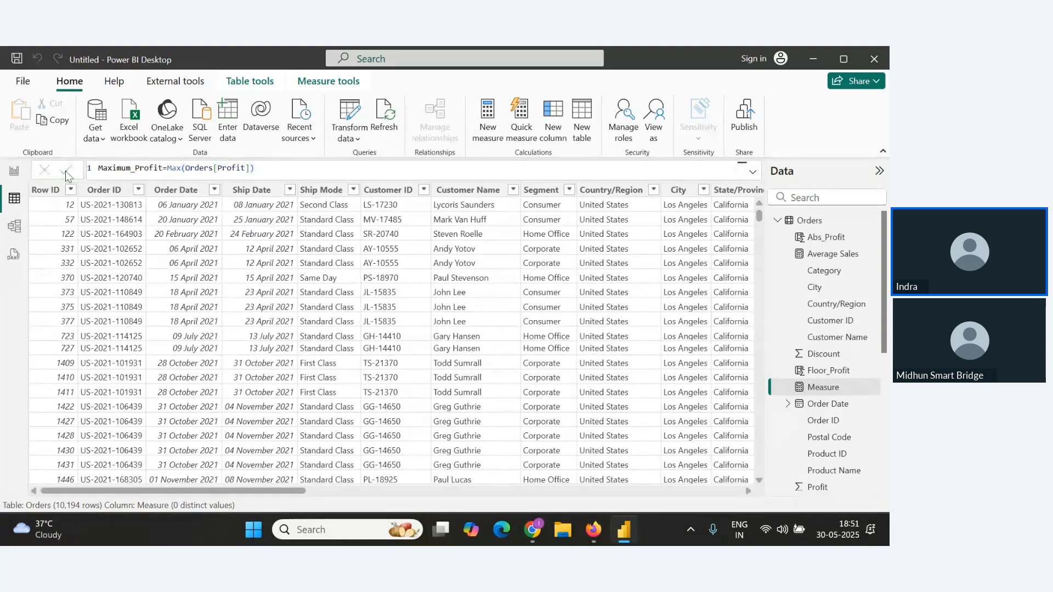
left_click(65, 170)
left_click_drag(265, 168, 2, 160)
key("ctrl+c")
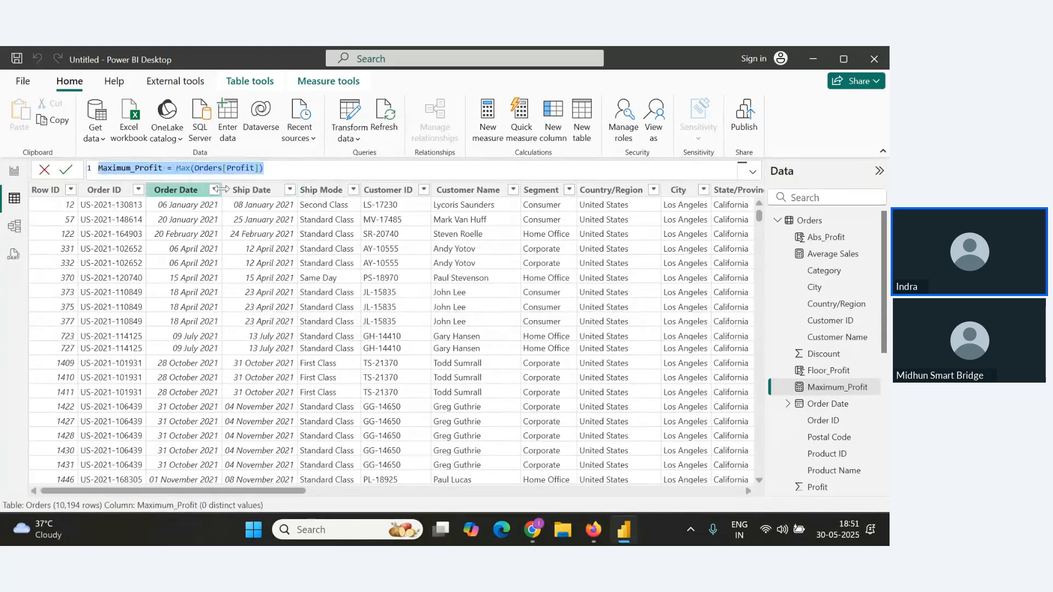
Display the Maximum_Profit measure as a card visual on the report canvas.
left_click(14, 171)
scroll(817, 307, "down", 5)
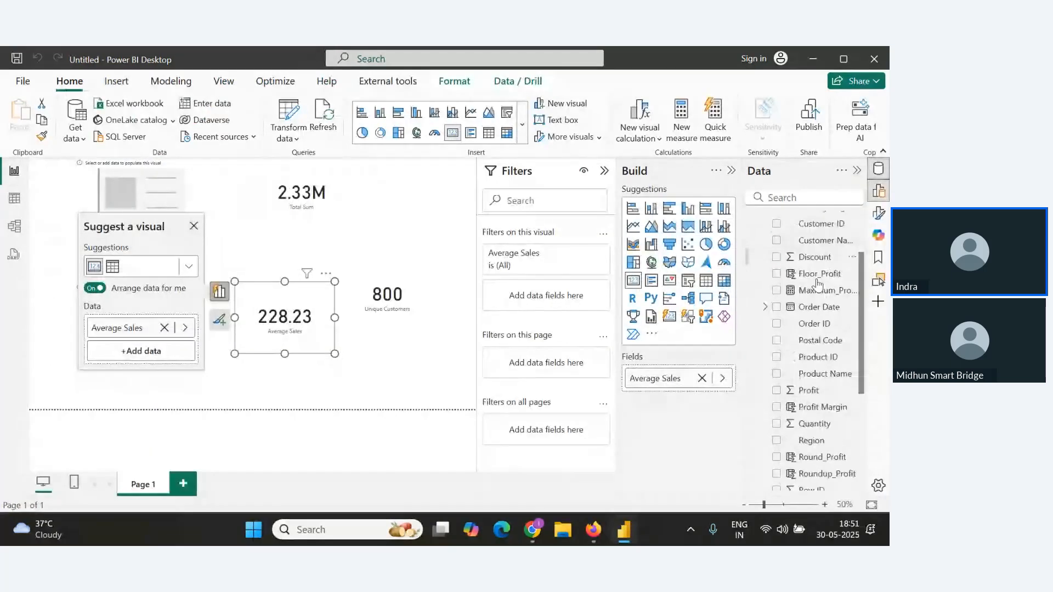
scroll(821, 313, "up", 4)
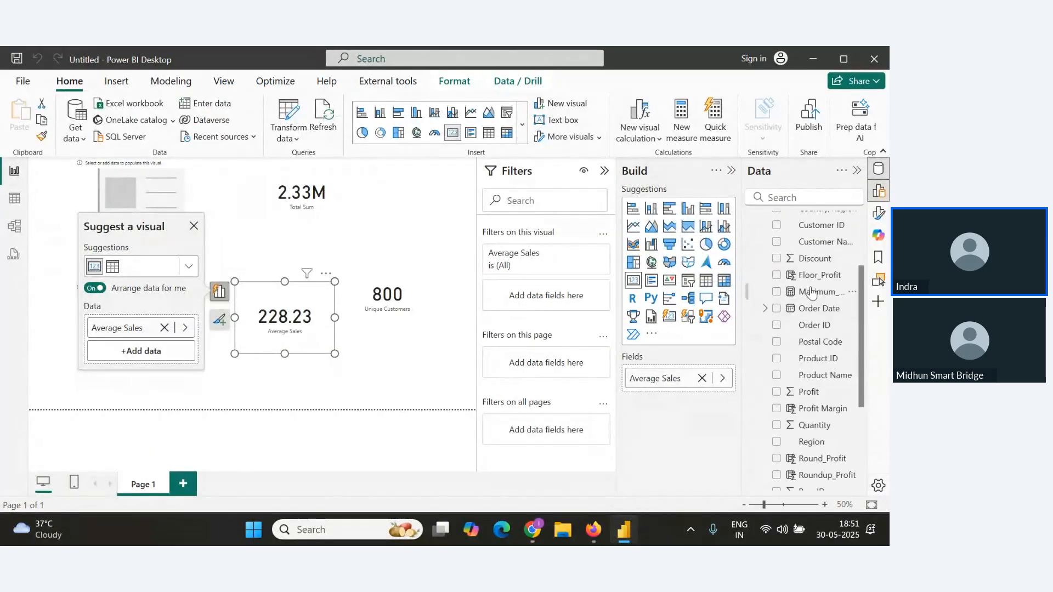
left_click_drag(817, 324, 422, 284)
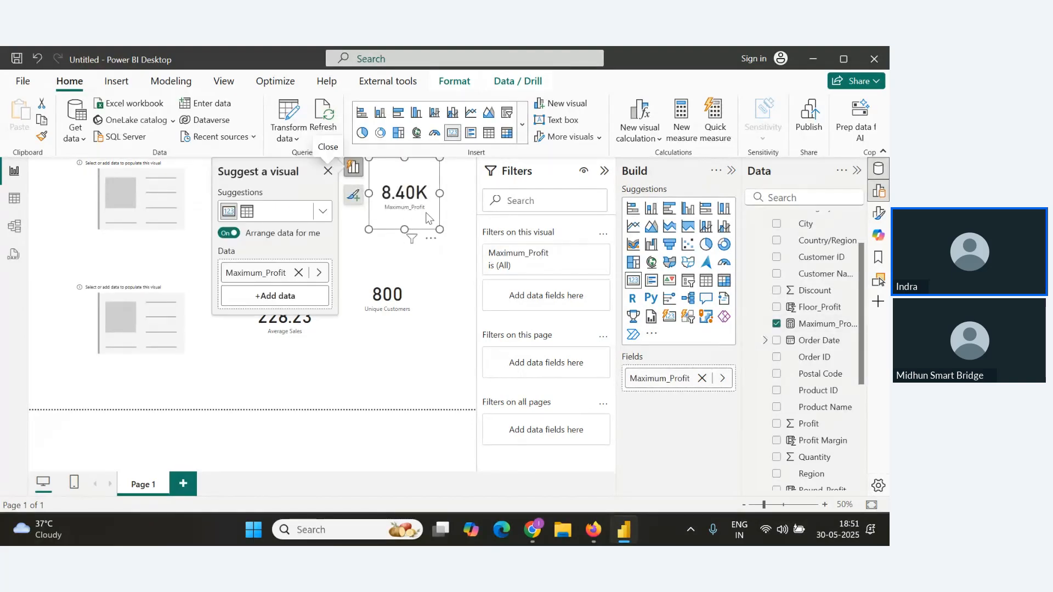
Paste the Maximum_Profit formula under the Max() heading in the notes document.
key("alt+Tab")
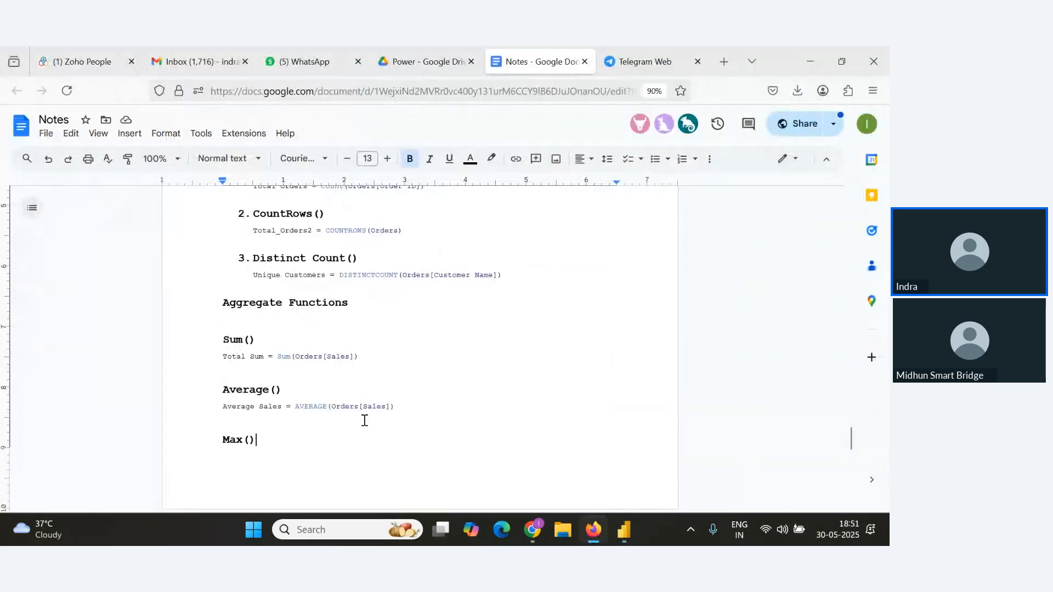
key("ctrl+v")
left_click(280, 308)
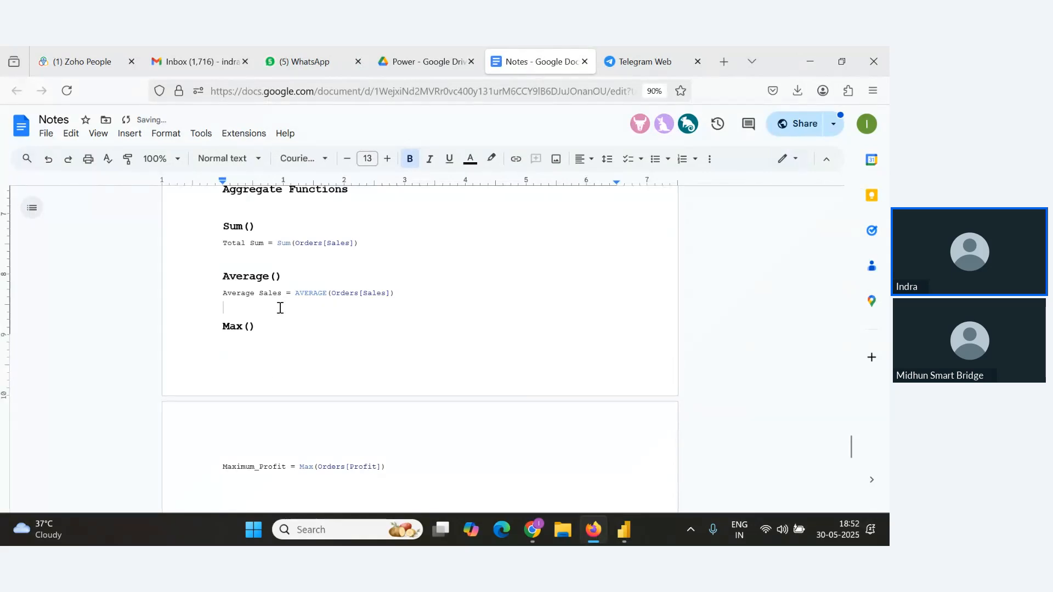
key("Return")
Add a Min() heading below the Maximum_Profit formula, making it bold with a larger font size.
key("alt+Tab")
key("alt+Tab")
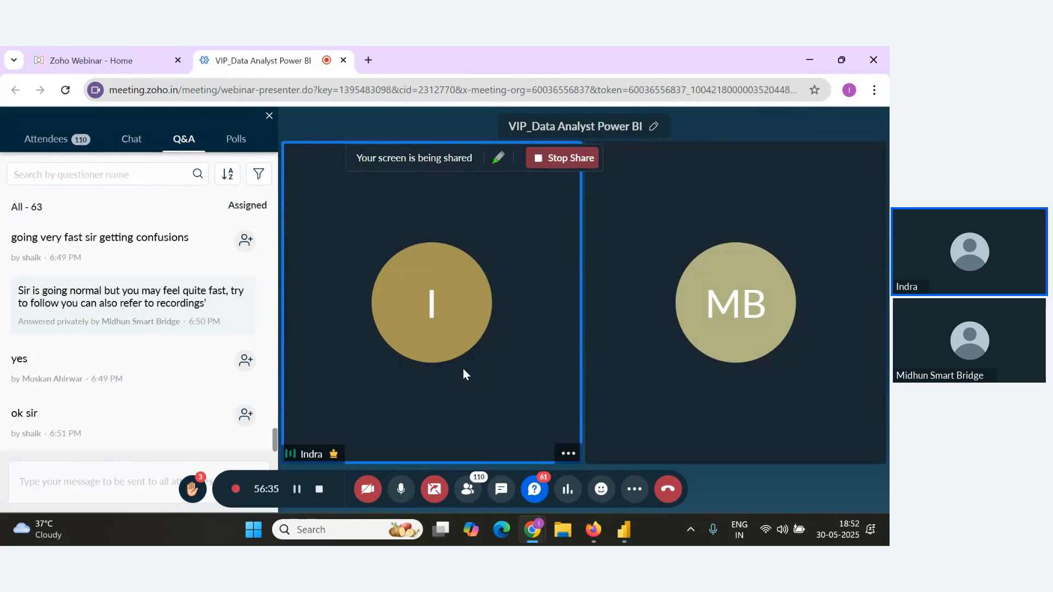
key("alt+Tab")
left_click(423, 488)
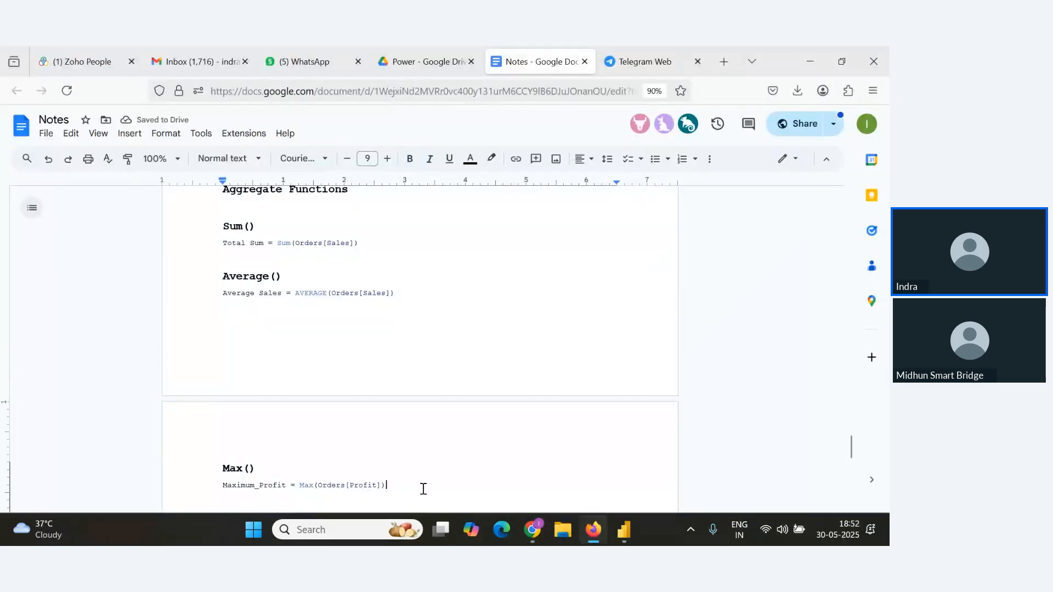
key("Return")
type("Min(")
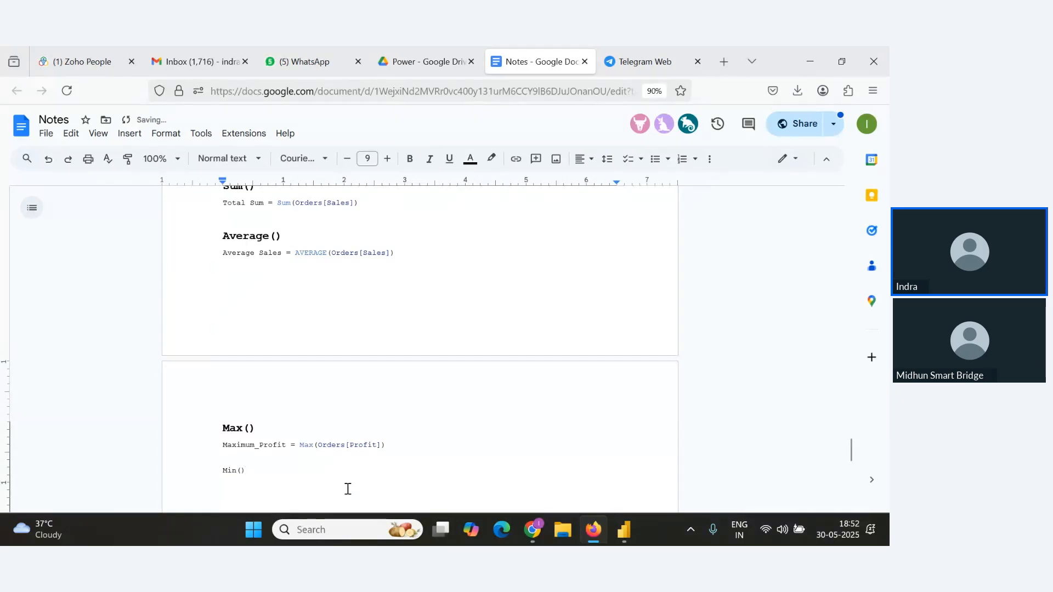
left_click_drag(294, 476, 198, 458)
left_click(410, 159)
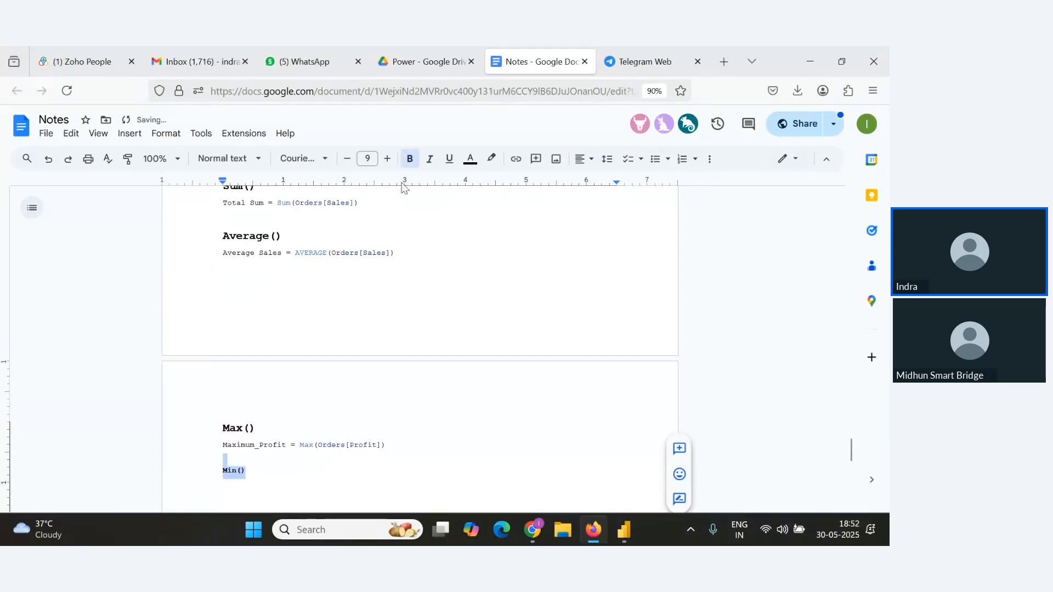
left_click(387, 158)
left_click(387, 159)
left_click(387, 159)
left_click(387, 158)
key("alt+Tab")
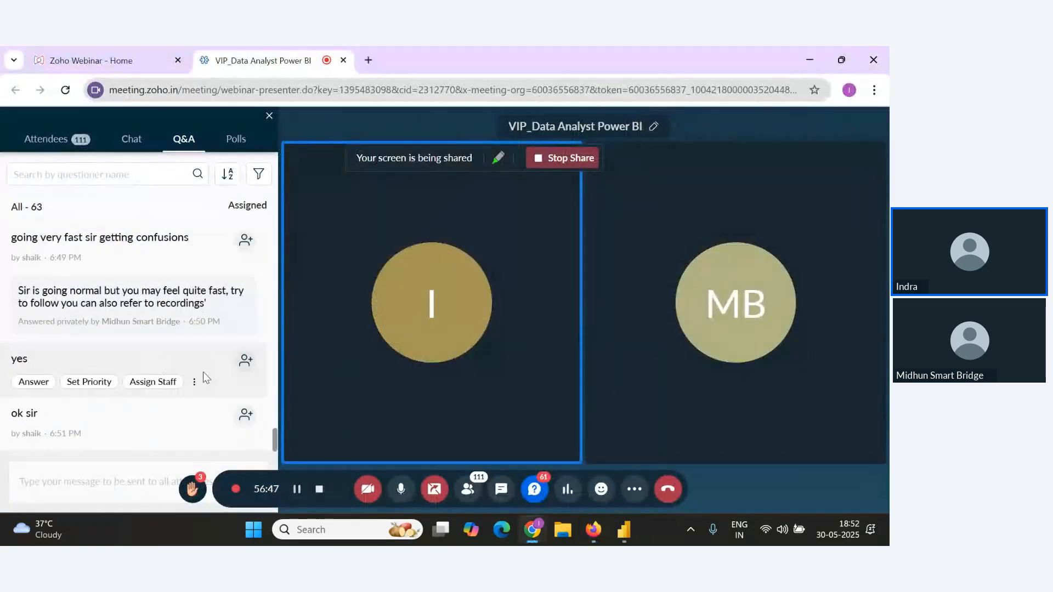
key("alt+Tab")
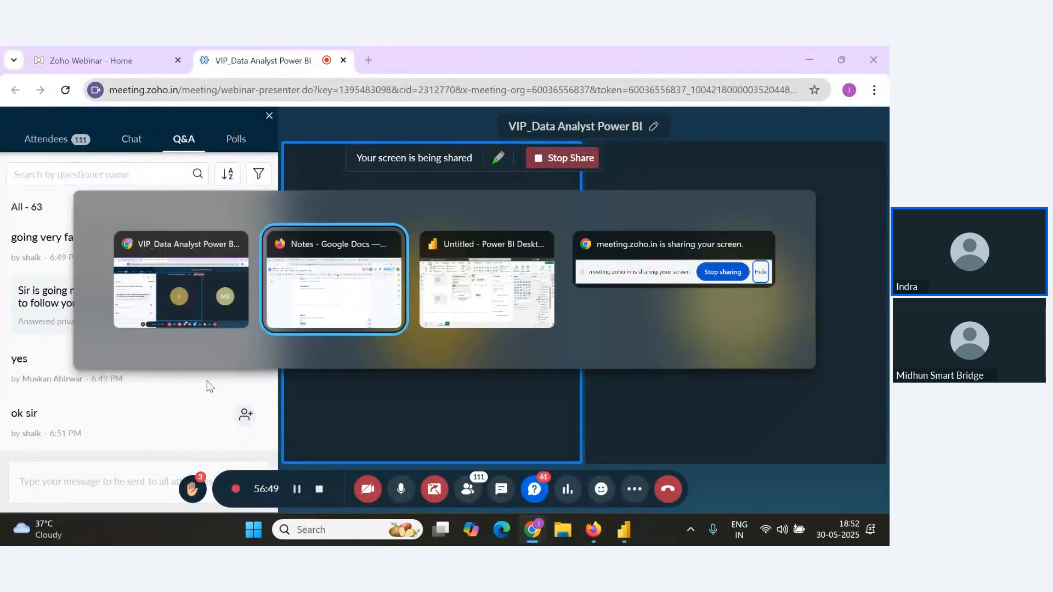
key("alt+Tab")
key("alt+Tab")
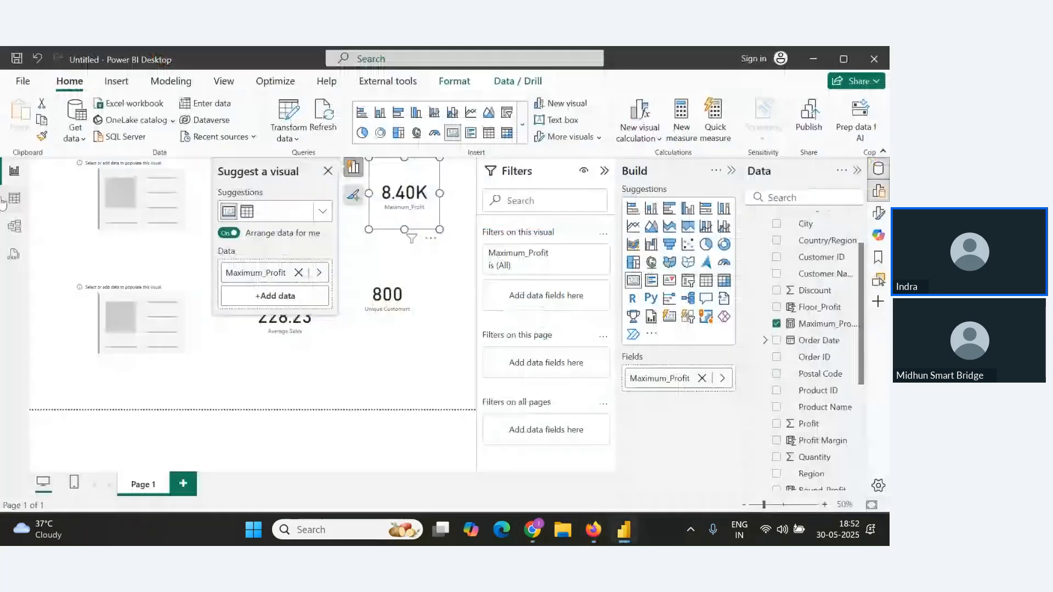
Create a new measure Min_Profit = Min(Orders[Profit]) in the table view.
left_click(12, 208)
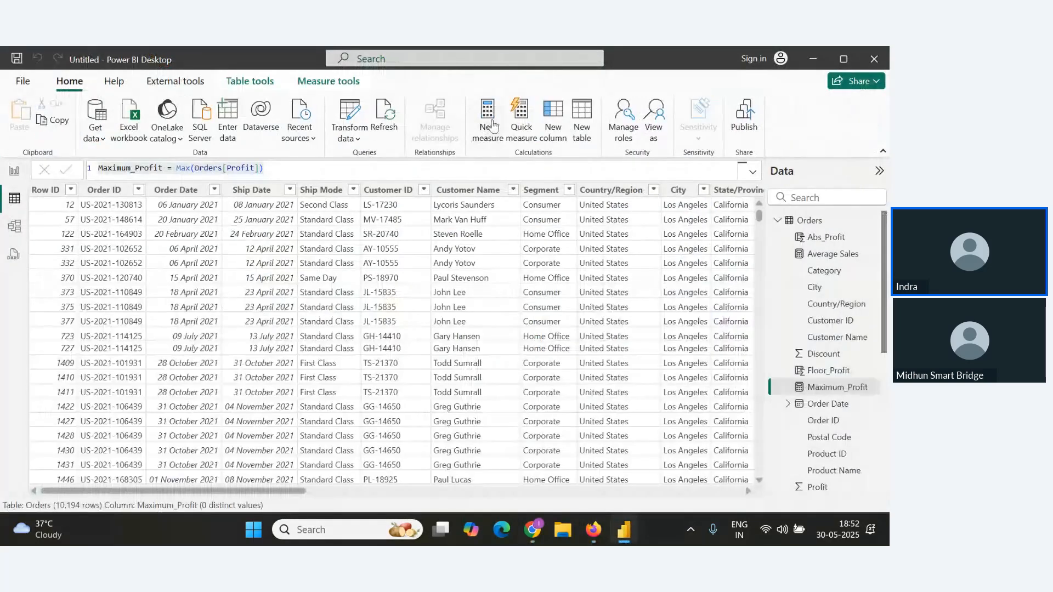
left_click(489, 122)
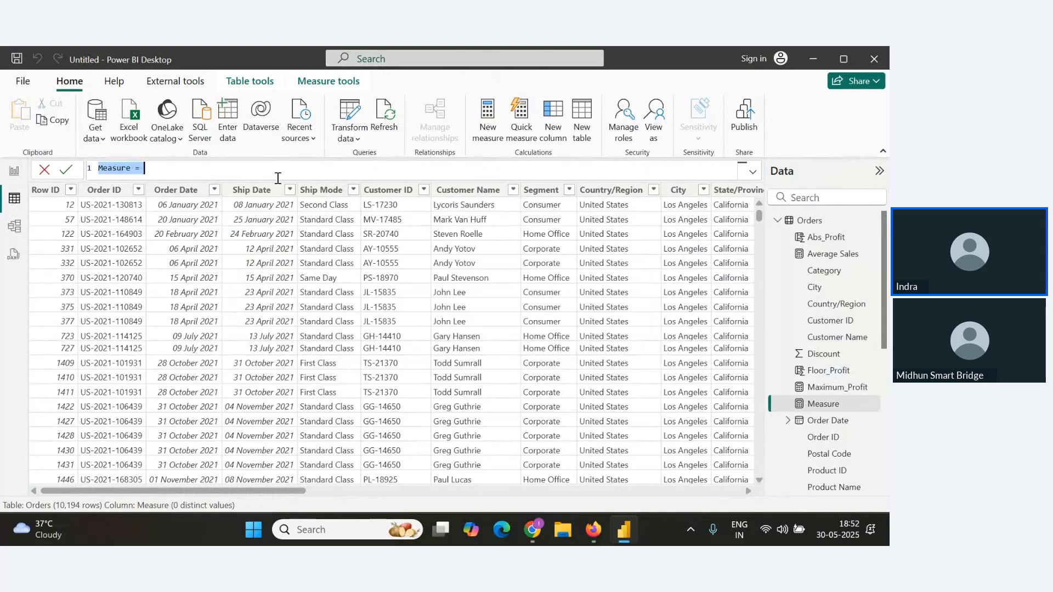
type("Min_Profit=")
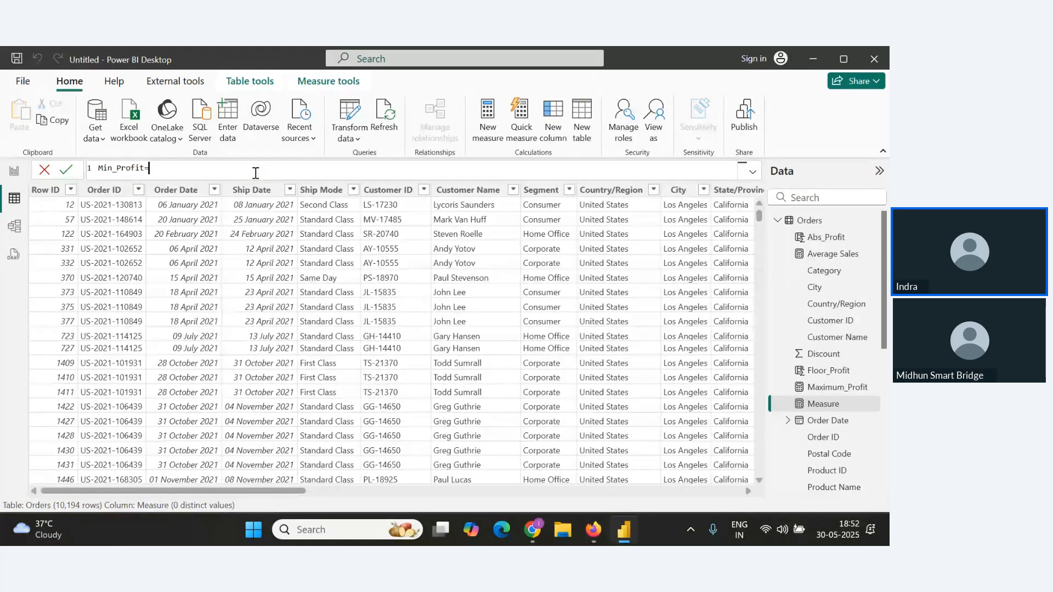
type("Min(")
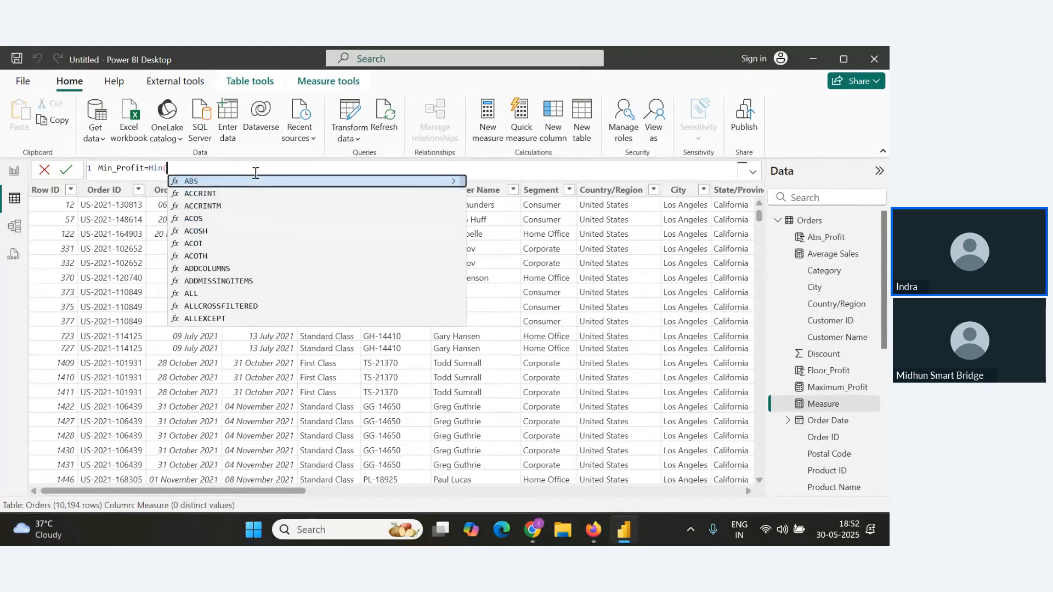
type("r")
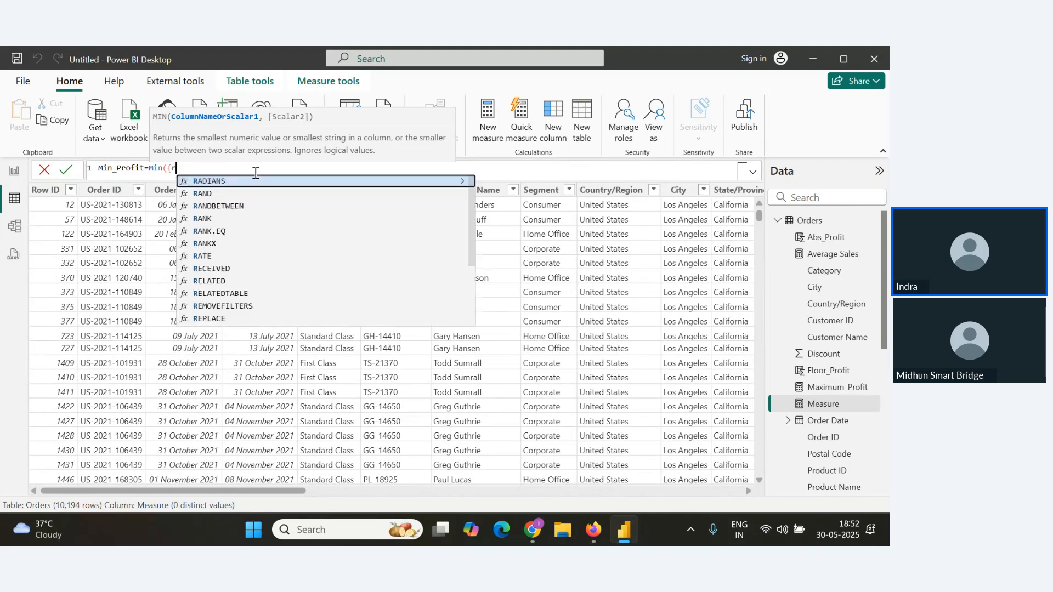
key("BackSpace")
type("{")
type("ro")
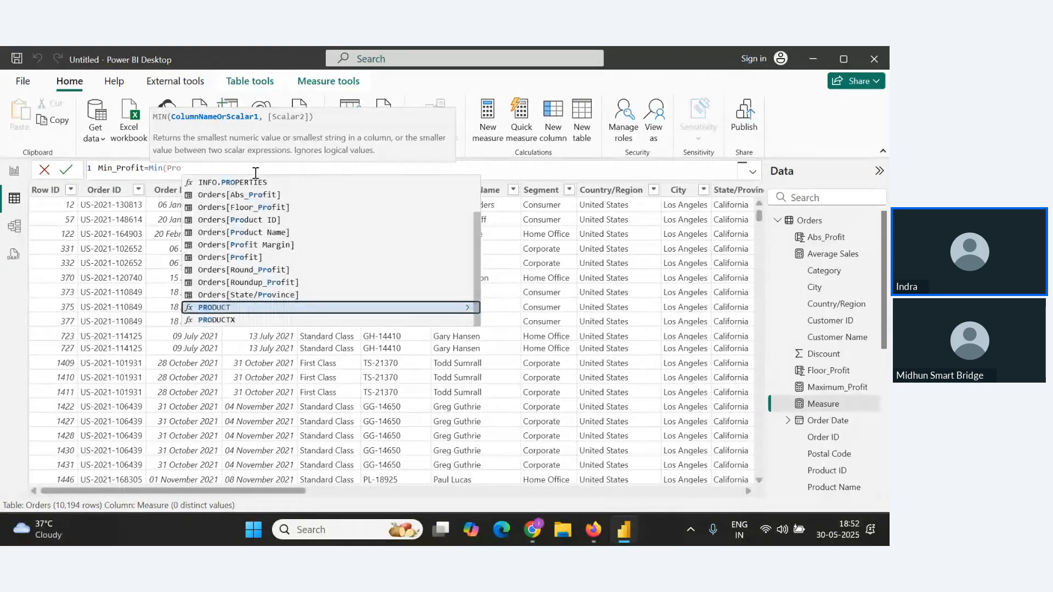
key("Up")
key("Up")
key("Up")
key("Up")
key("Tab")
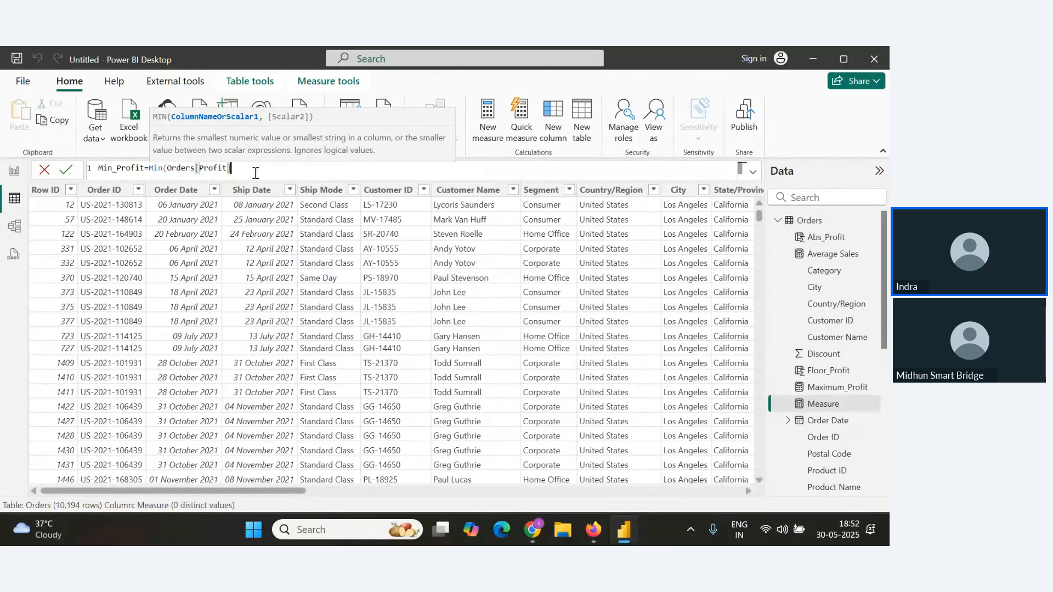
type(")")
key("Return")
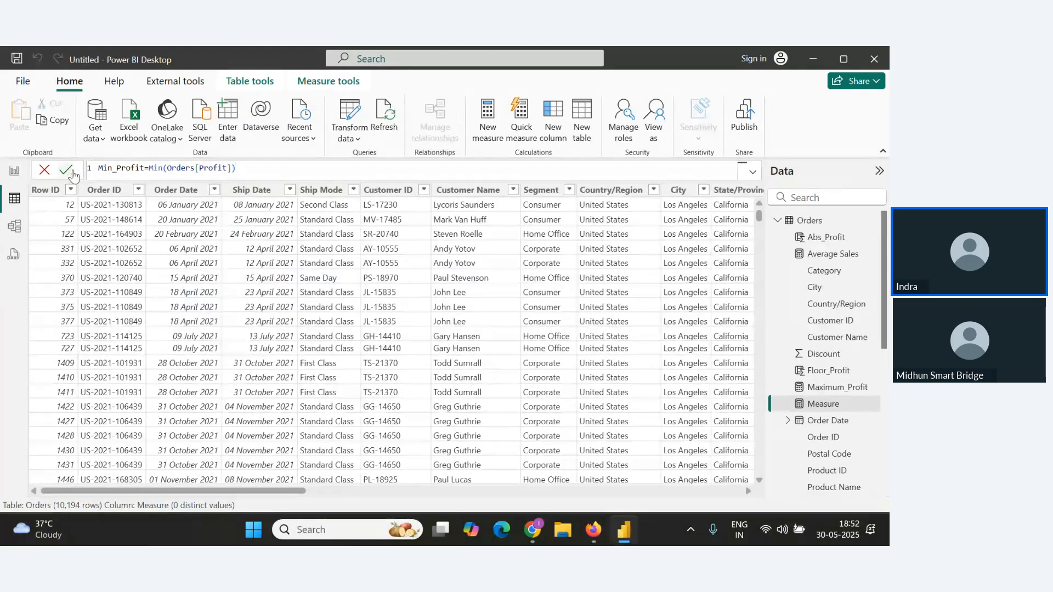
Display the Min_Profit measure as a card visual on the report canvas.
left_click(15, 171)
scroll(781, 340, "down", 3)
left_click_drag(818, 271, 405, 363)
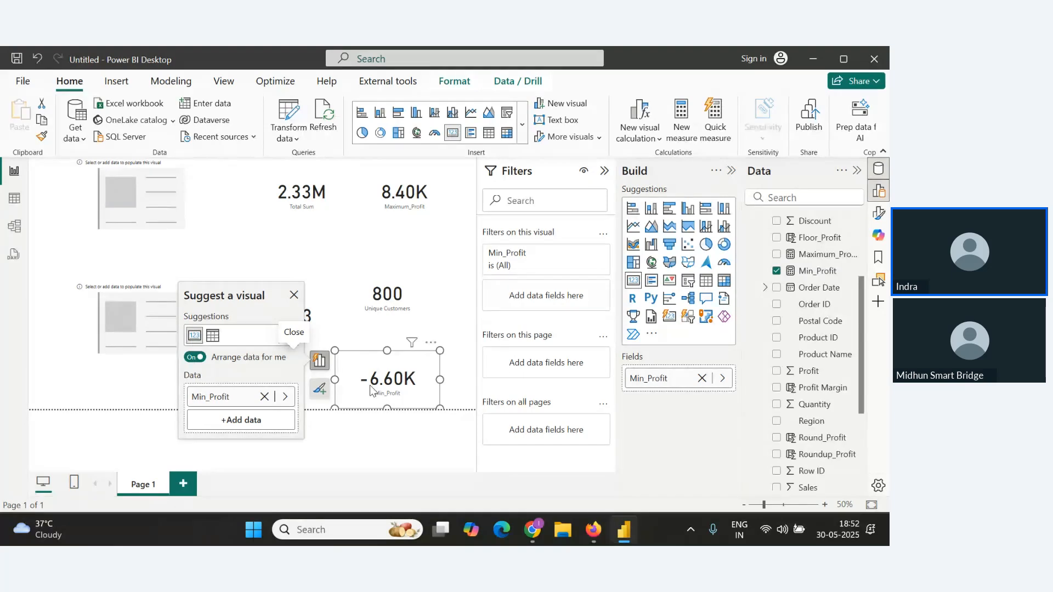
Paste the Min_Profit formula on a new line under the Min() heading in the notes document.
key("alt+Tab")
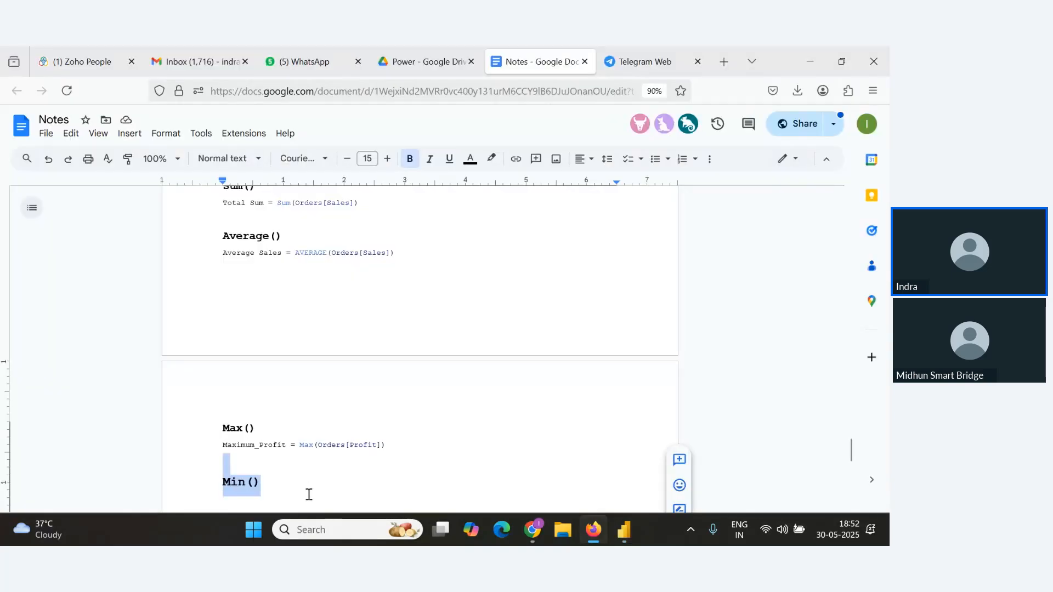
left_click(309, 495)
key("Return")
type("Min_Profit = Min(Orders[Profit])")
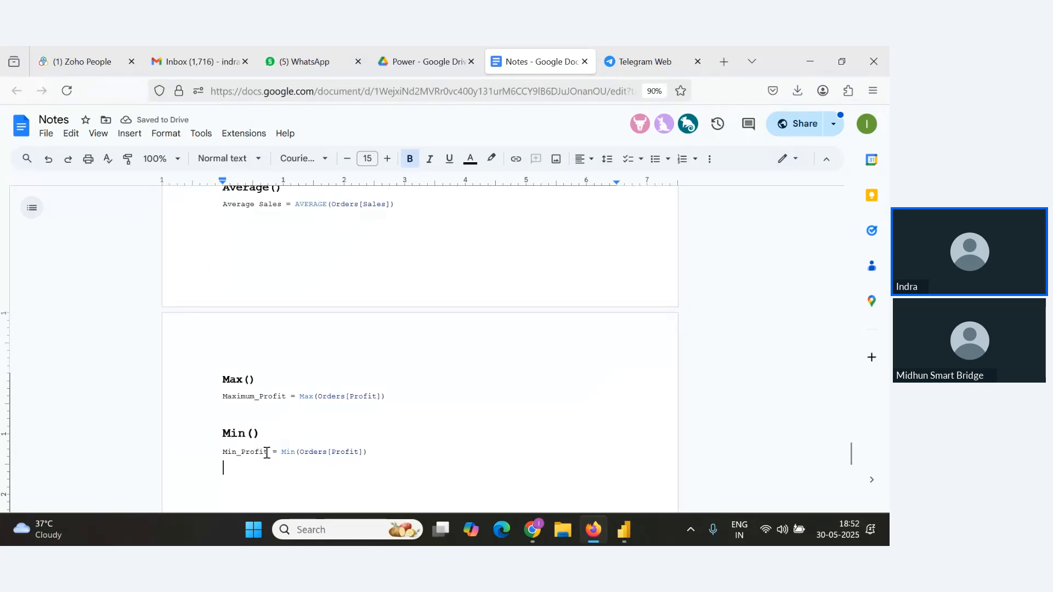
Check the webinar Q&A panel for new attendee questions.
key("alt+Tab")
key("alt+Tab")
key("Tab")
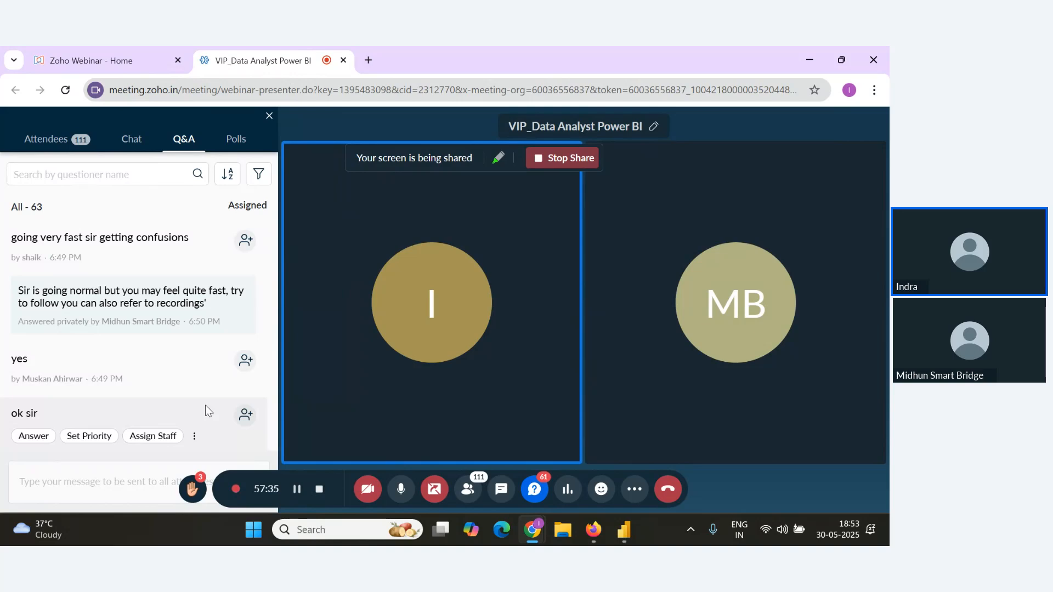
scroll(212, 369, "up", 2)
scroll(213, 395, "down", 2)
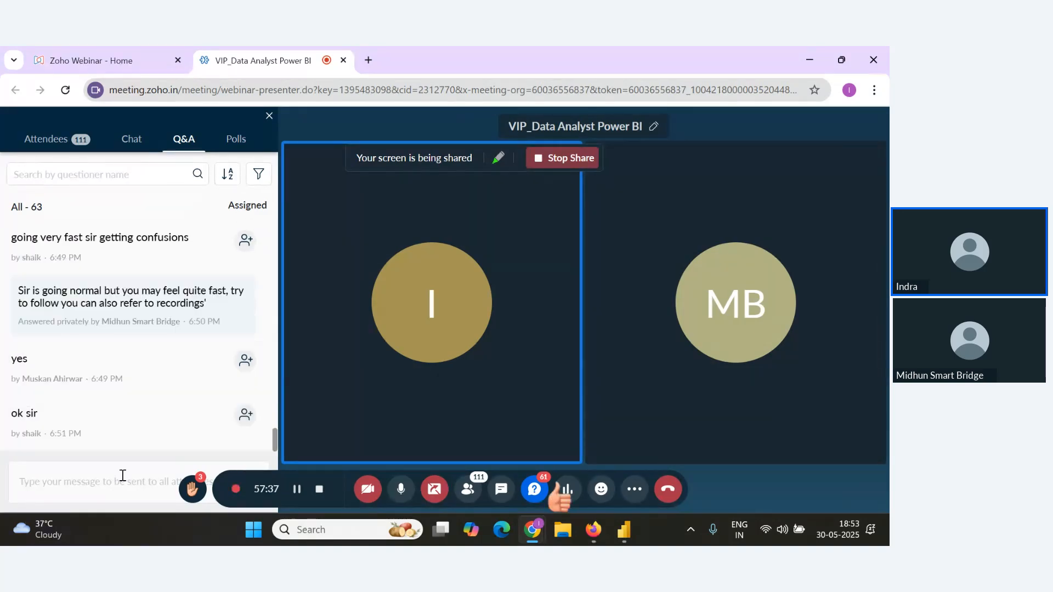
scroll(262, 437, "down", 2)
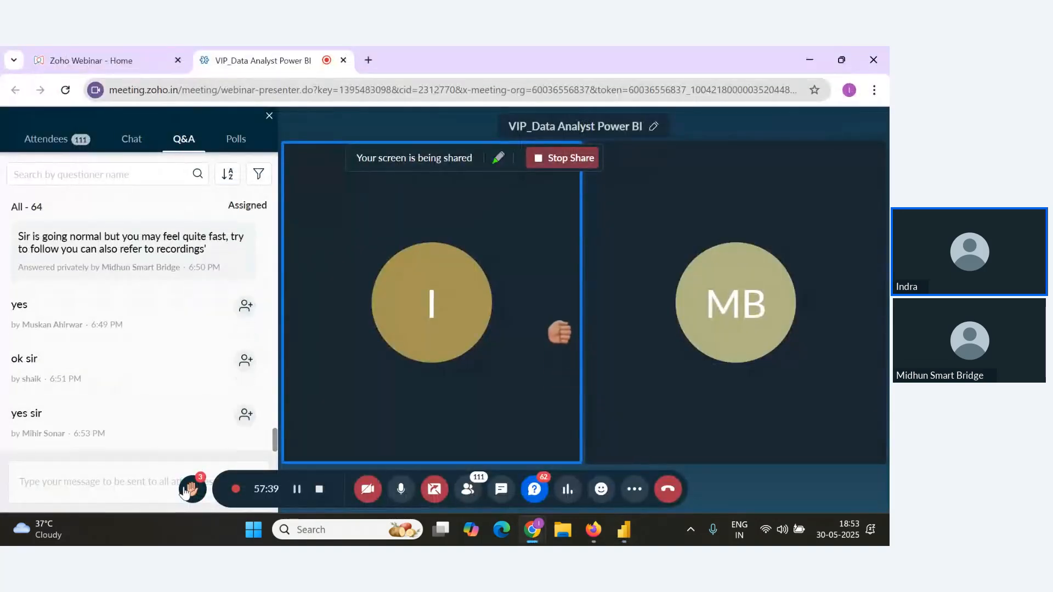
Add a bold Iterator() heading at font size 14 below the Min_Profit formula.
key("alt+Tab")
key("alt+Tab")
scroll(290, 475, "down", 2)
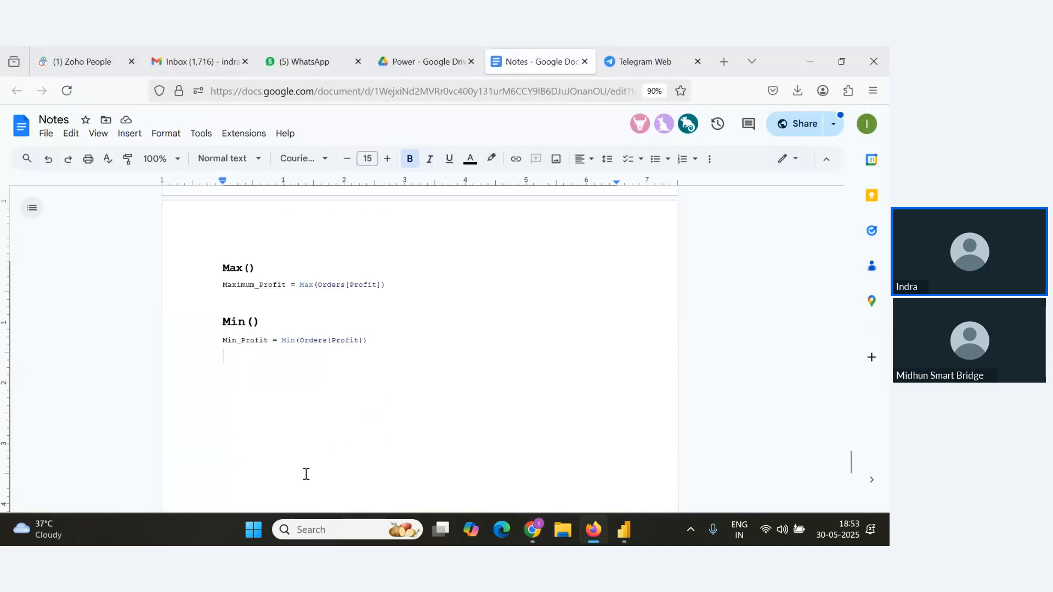
left_click(423, 340)
key("Return")
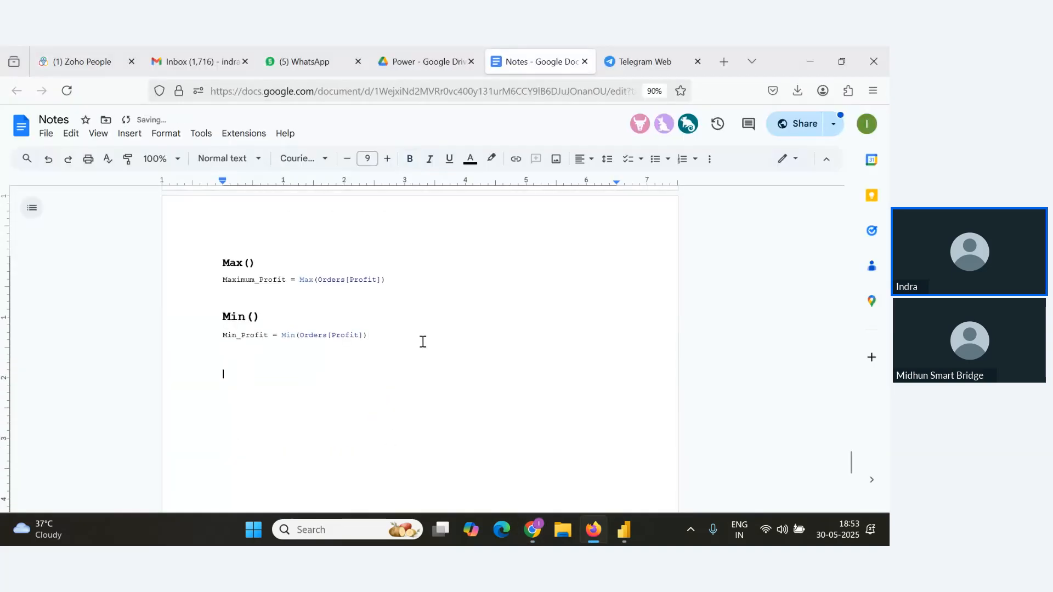
type("Iterator(")
left_click_drag(312, 372, 183, 369)
key("ctrl+b")
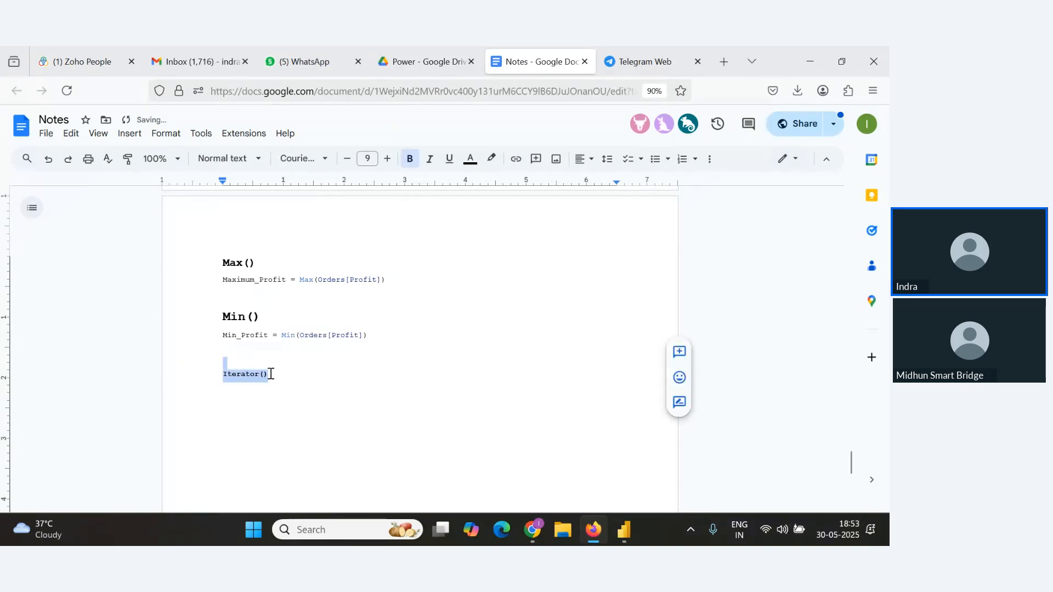
left_click(388, 158)
left_click(387, 158)
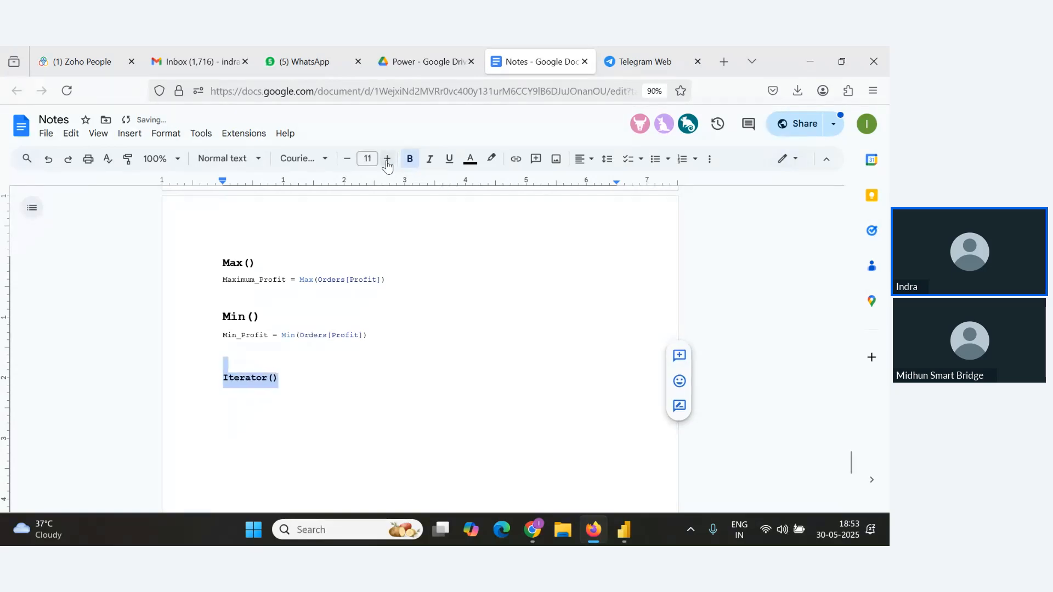
left_click(387, 159)
left_click(387, 158)
left_click(387, 158)
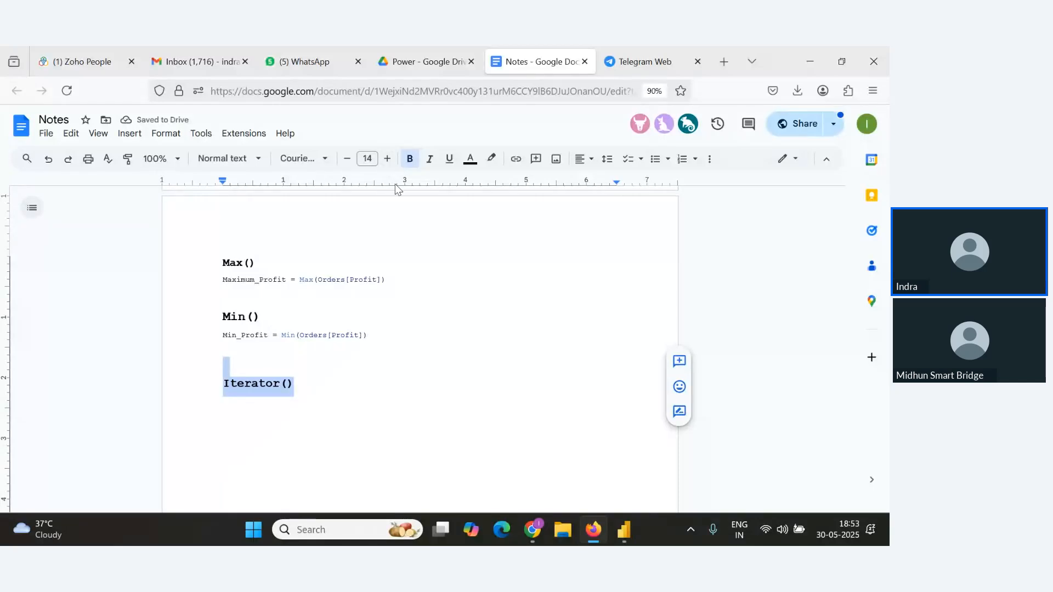
left_click(302, 392)
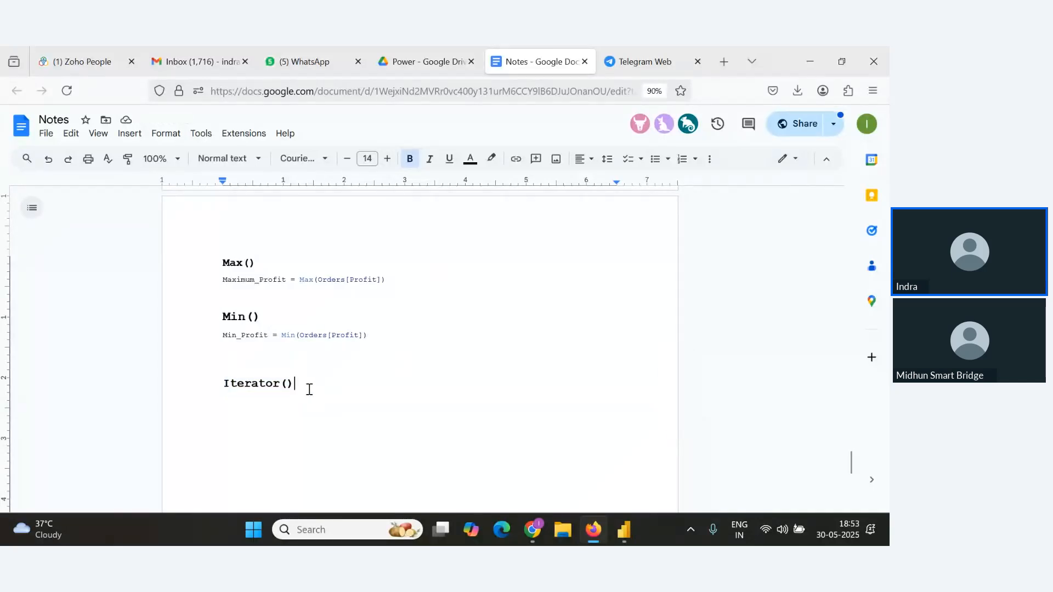
Write the description "Go row by row in table, evaluate the expression for each row and then aggregate the result" after the Iterator() heading.
double_click(303, 389)
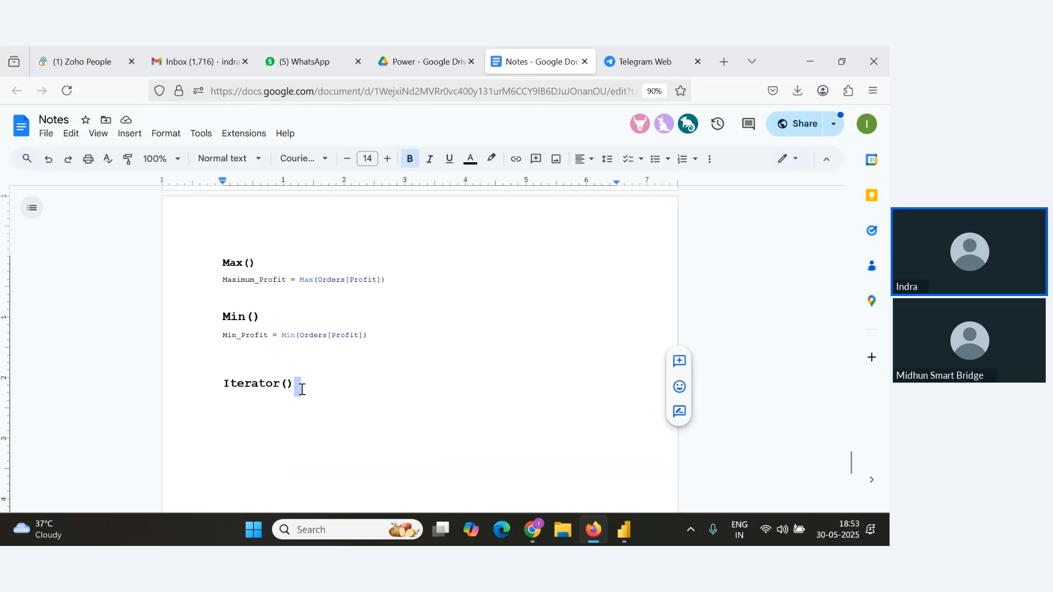
left_click(334, 386)
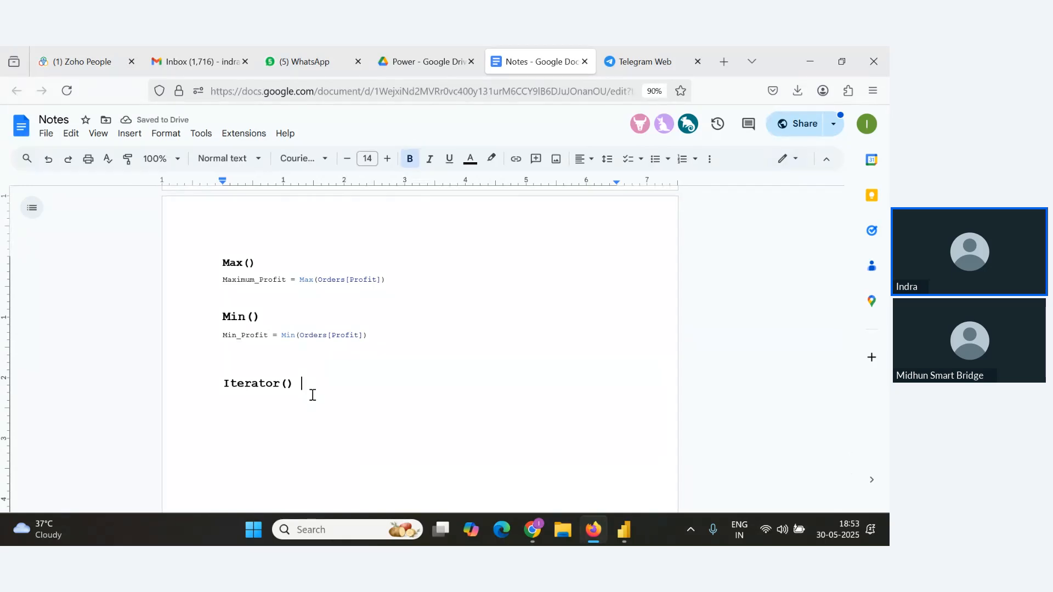
type("Go row by row")
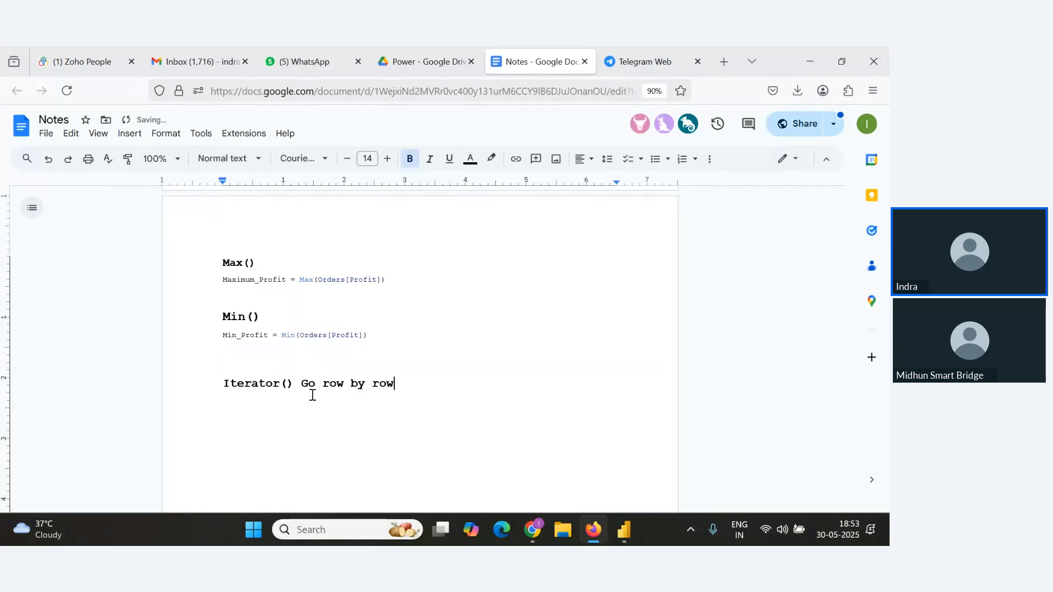
type(" in table, evaluate")
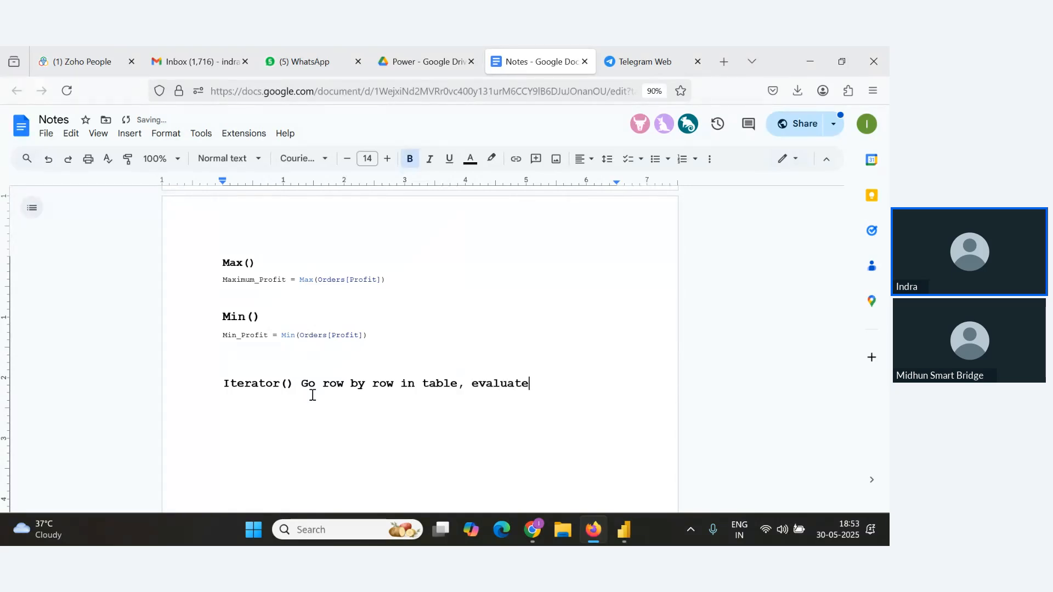
type(" the expression")
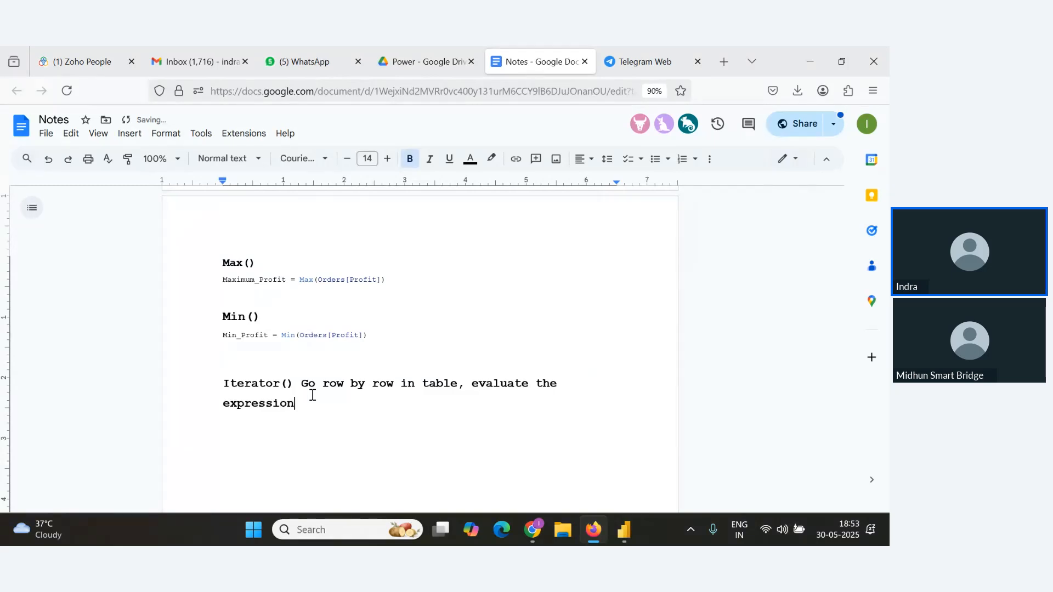
type(" for each row and then agger")
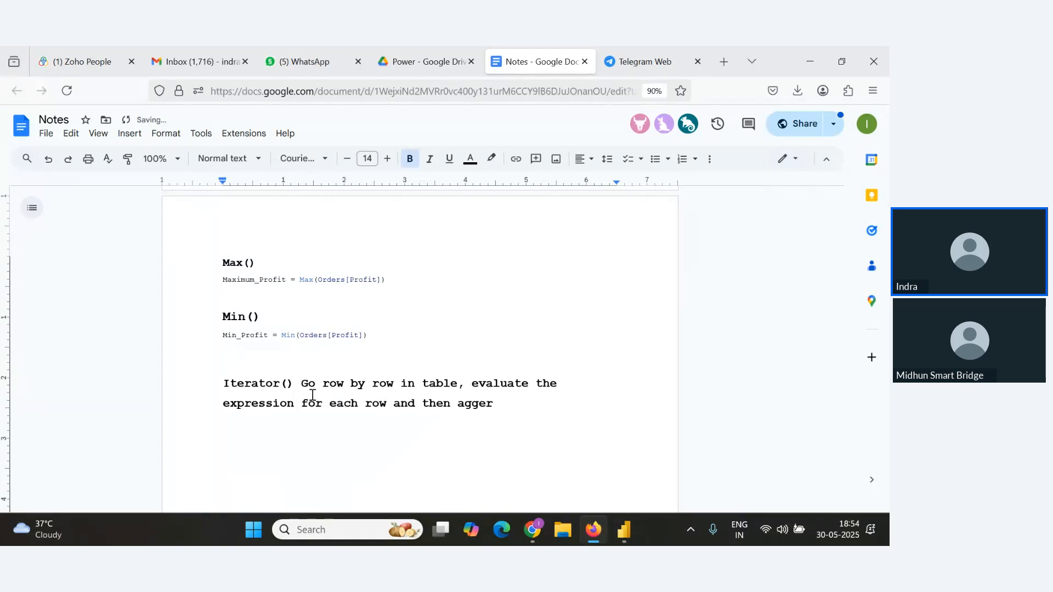
key("BackSpace")
type("r")
type("gregate the resul")
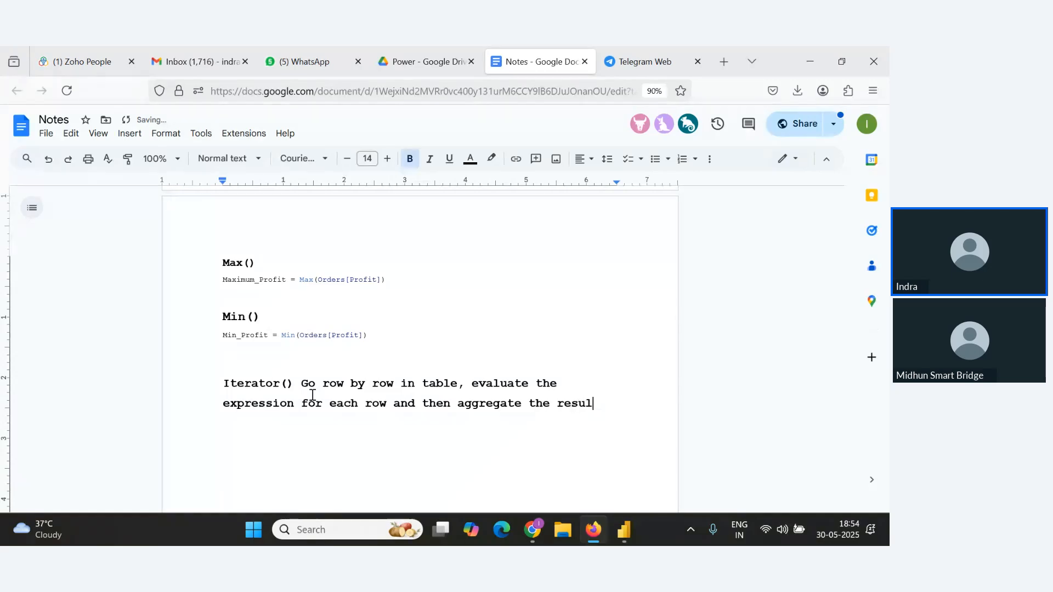
type("t")
key("Return")
key("alt+Tab")
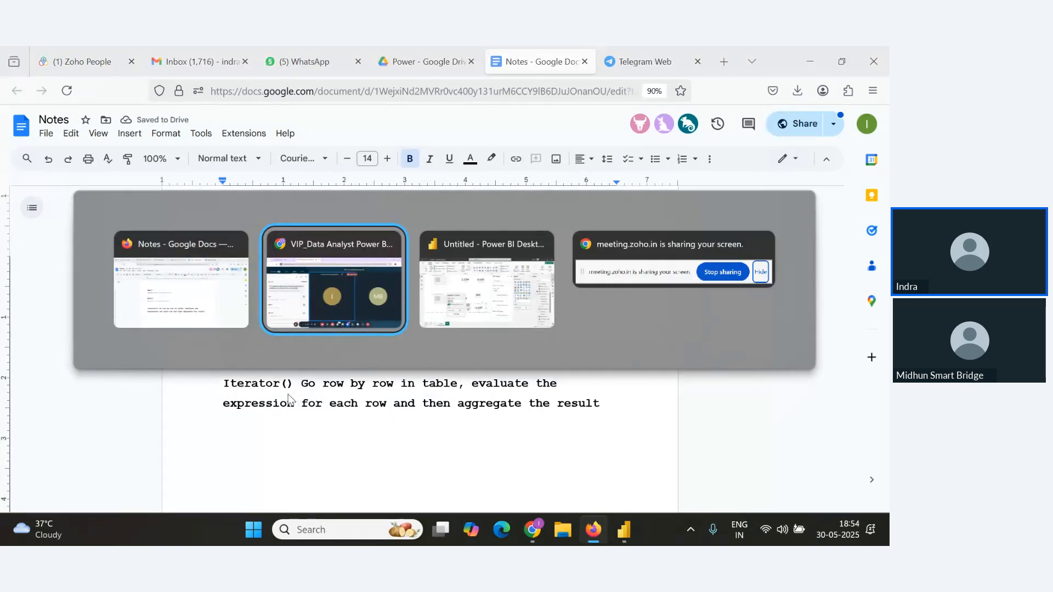
key("alt+Tab")
key("alt+Tab")
key("alt+Tab")
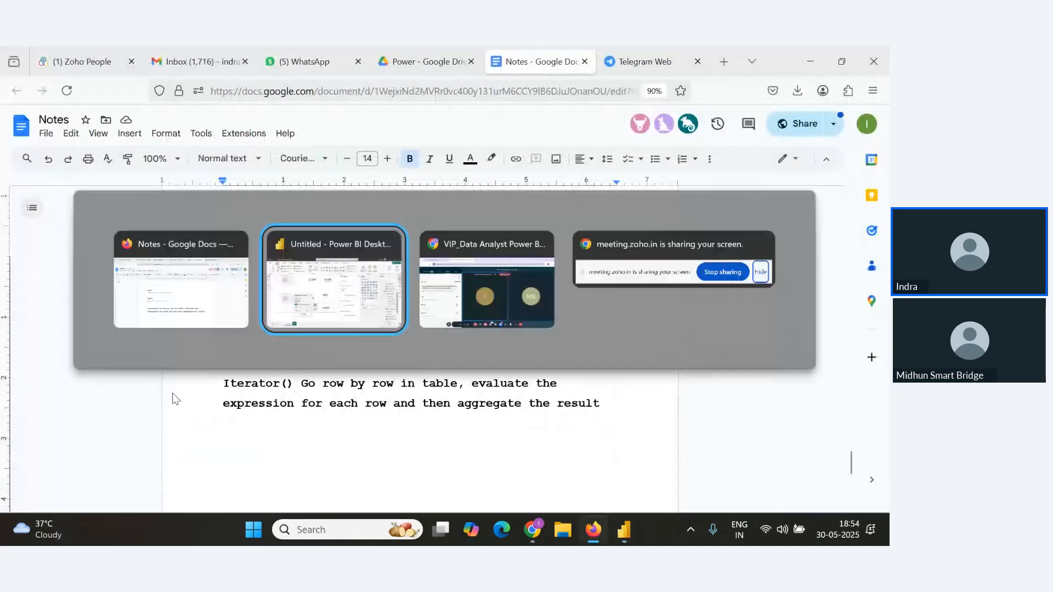
key("alt+Tab")
key("alt+Tab")
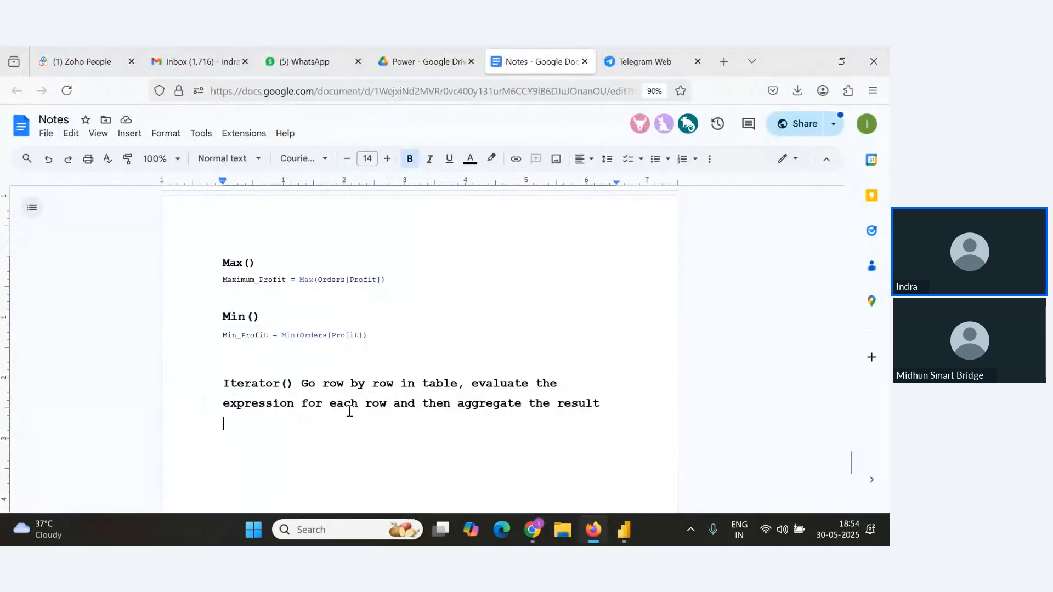
List the iterator functions Sumx(), Averagex(), Maxx() and Minx() on separate lines below the iterator description.
left_click(619, 408)
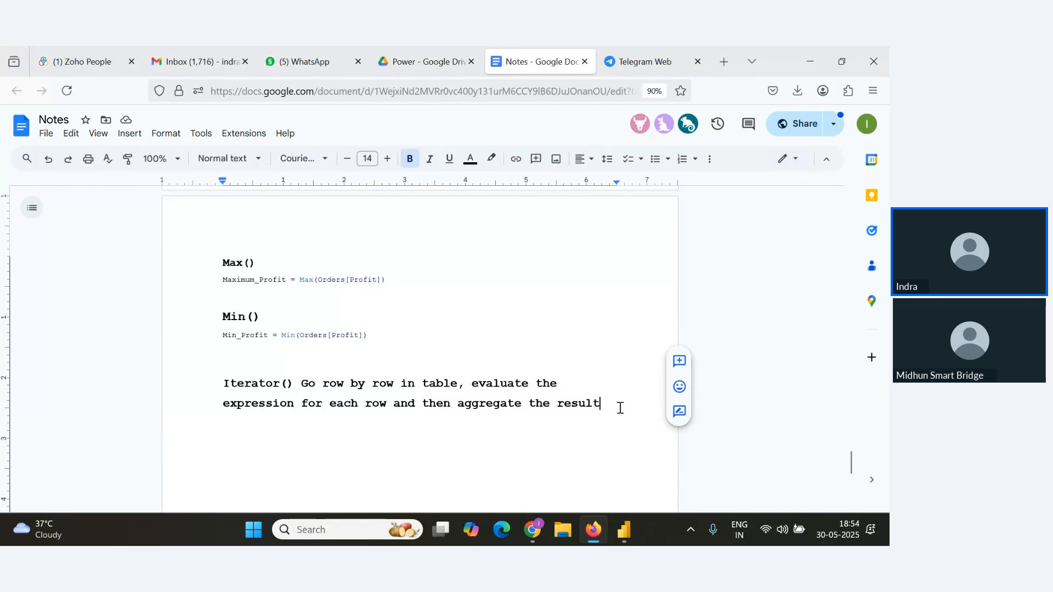
key("Return")
scroll(296, 359, "up", 3)
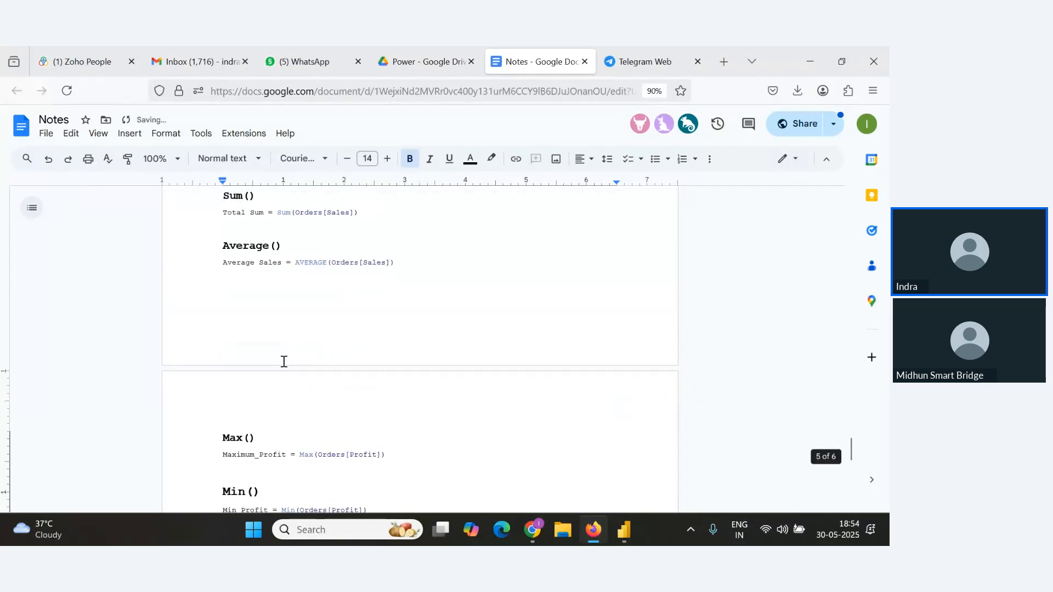
scroll(285, 361, "up", 2)
left_click_drag(229, 308, 243, 308)
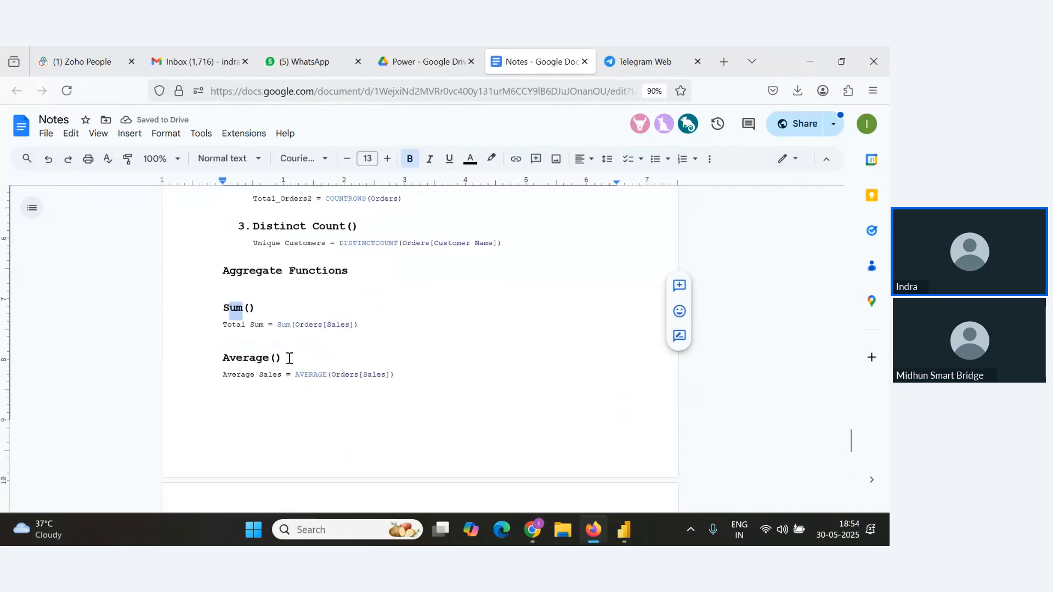
scroll(285, 373, "down", 5)
left_click(248, 391)
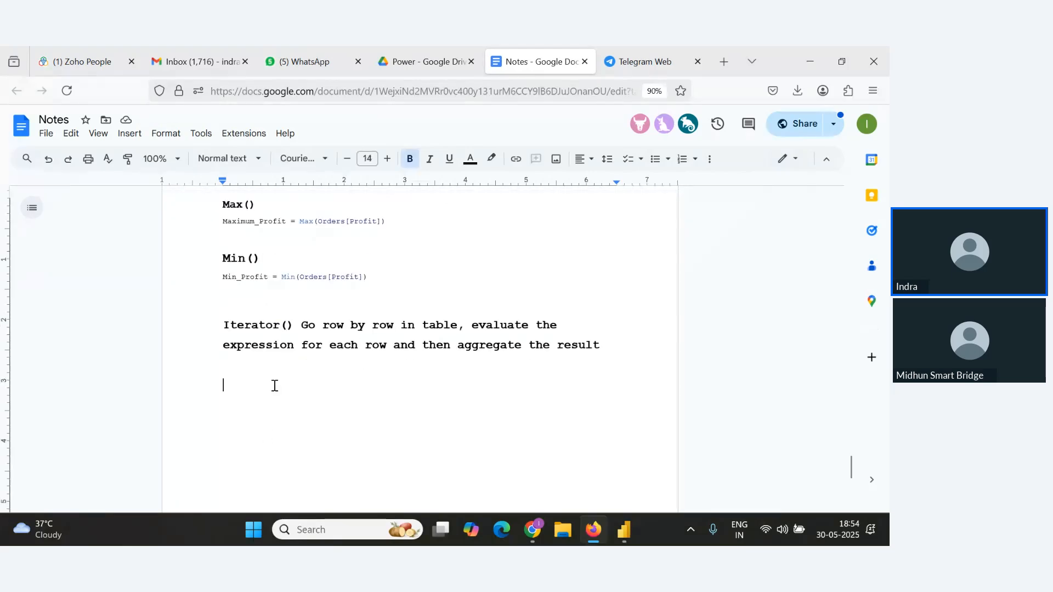
type("Sumx()")
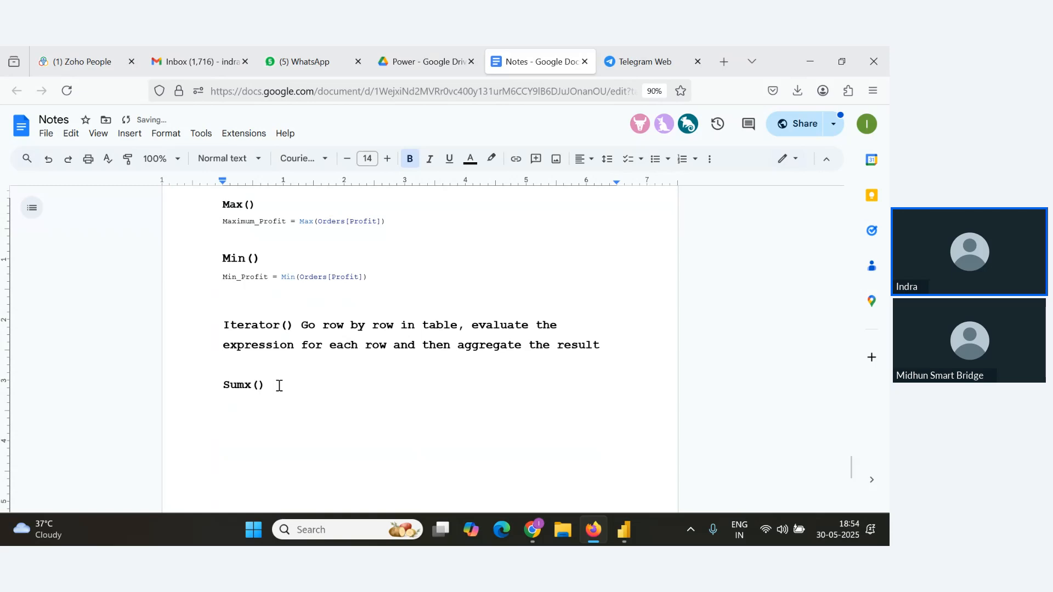
key("Return")
type("Averagex()")
key("Return")
type("Maxx")
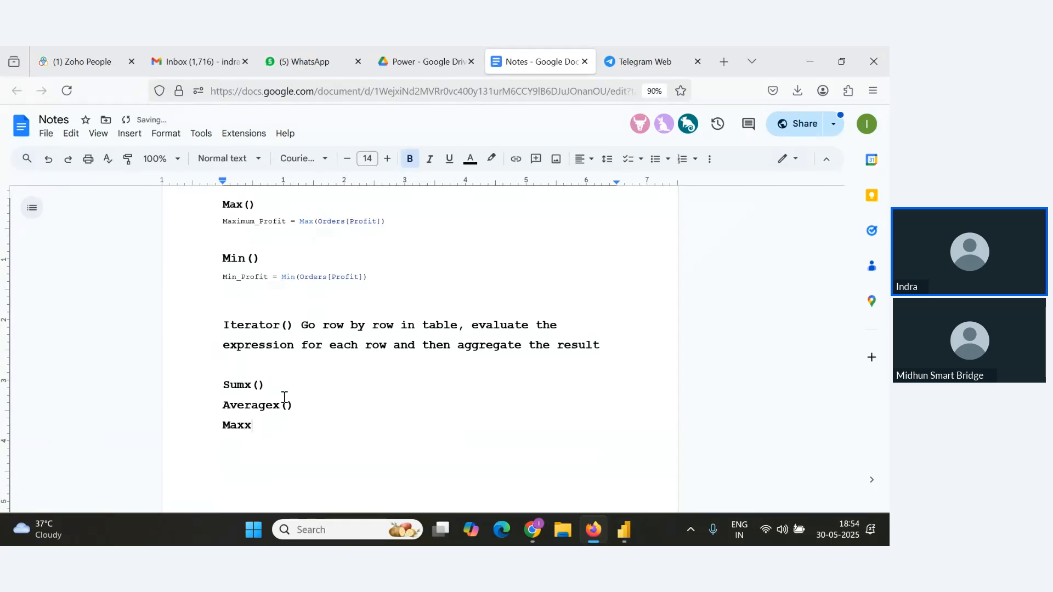
type("()")
key("Return")
type("Minn")
key("BackSpace")
type("X")
key("BackSpace")
type("x()")
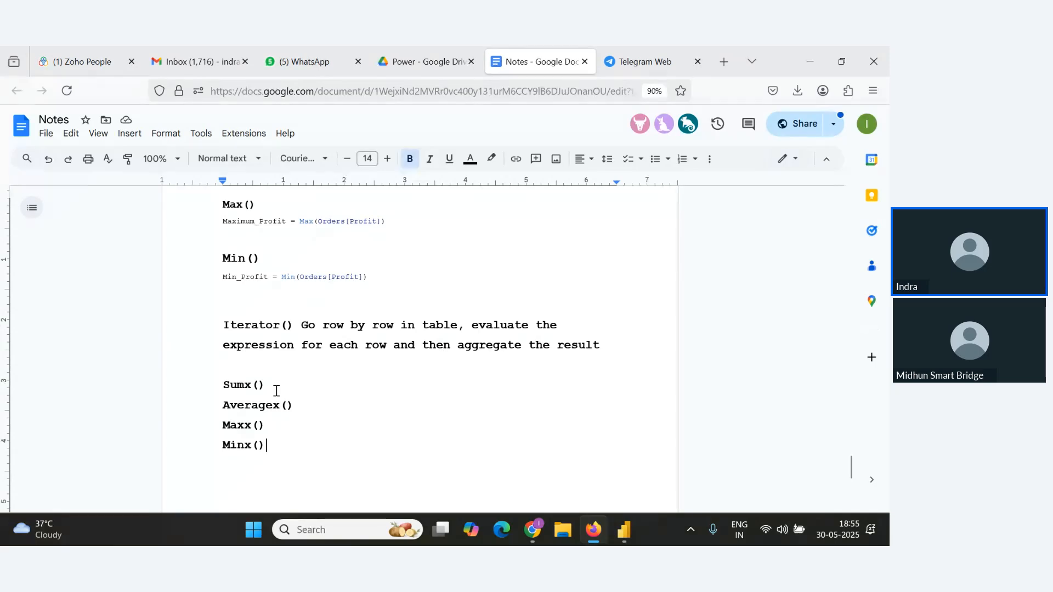
Add the note "- Calculate the sum for each row and then sum the result" after Sumx(), with blank lines below.
key("alt+Tab")
key("alt+Tab")
type("- Calculatet")
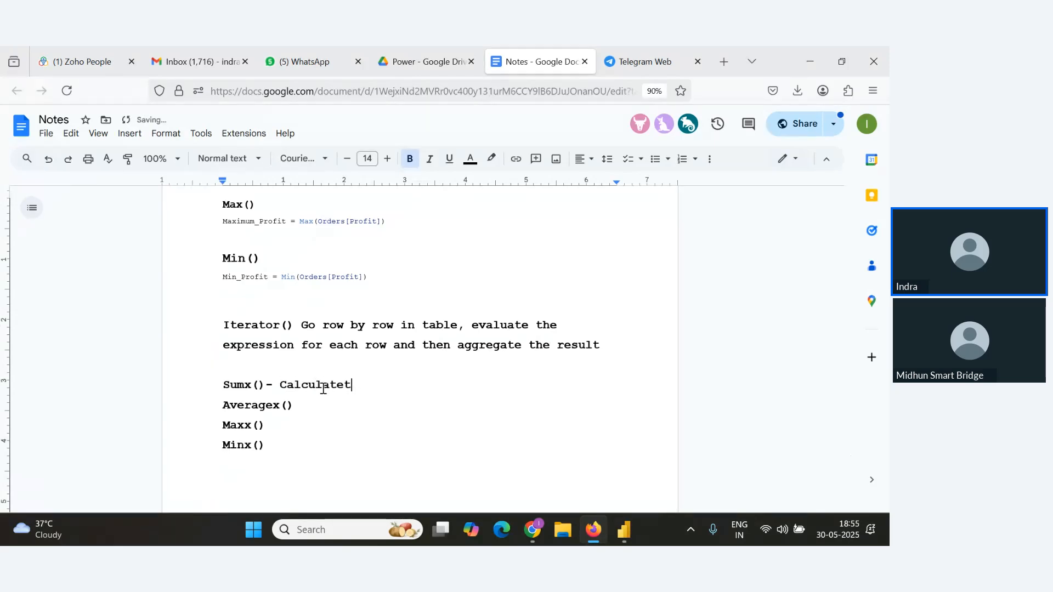
key("BackSpace")
type(" the sum for each row and")
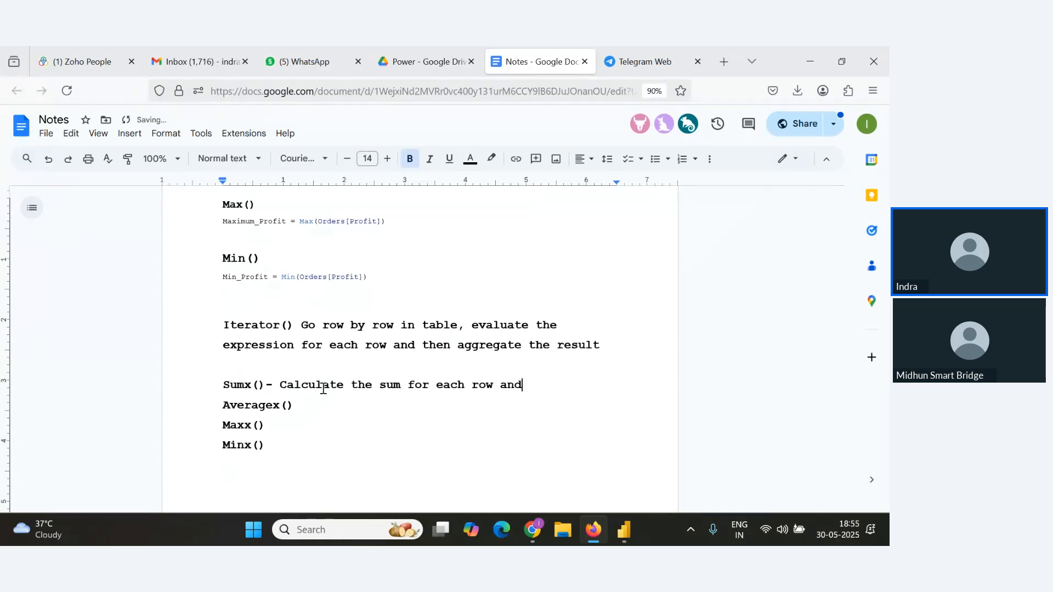
type(" themn sum the result")
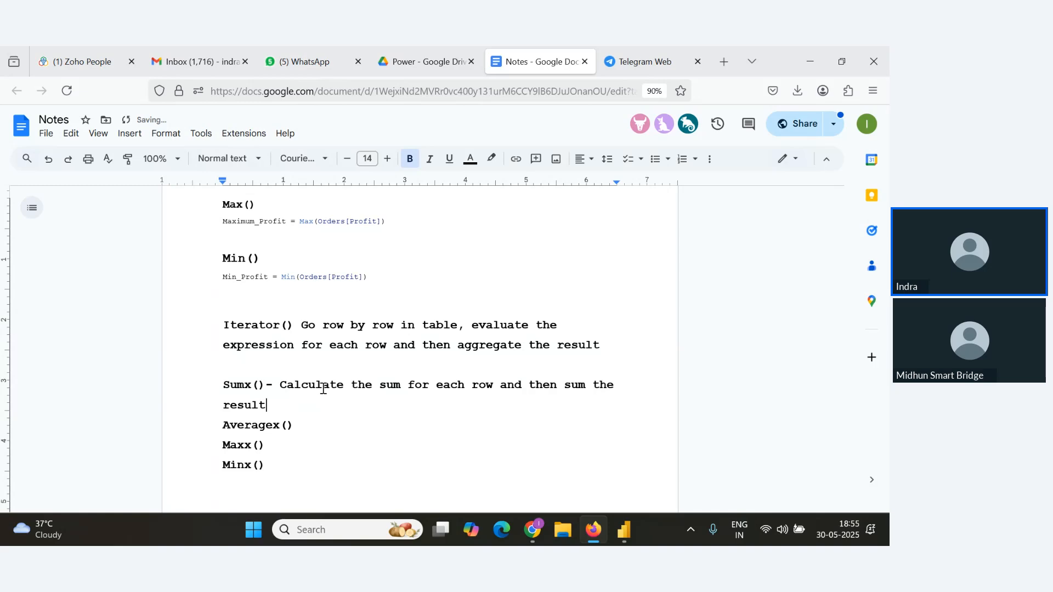
key("Return")
key("Return")
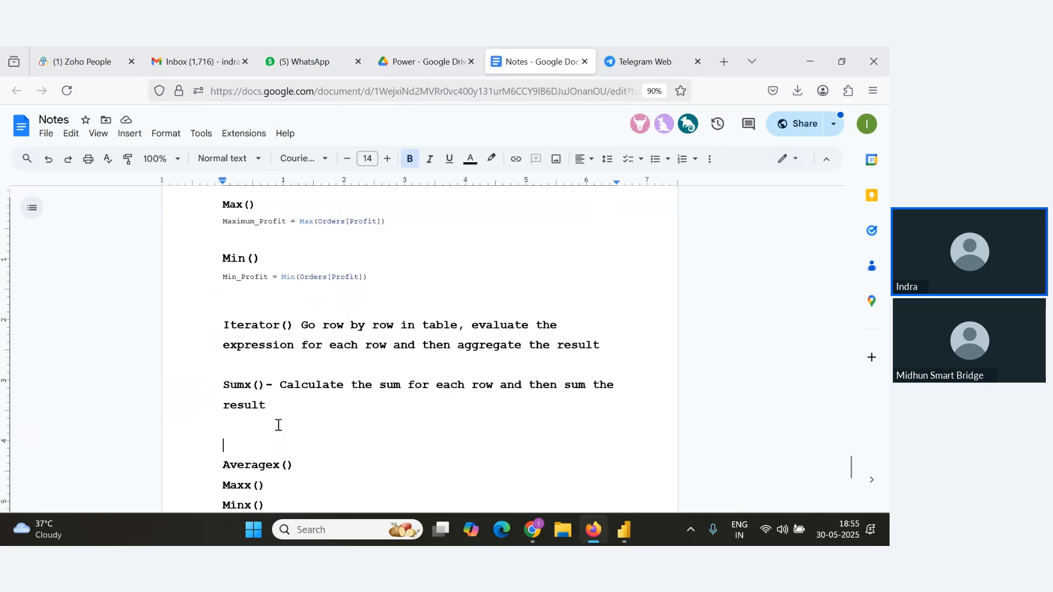
key("alt+Tab")
key("alt+Tab")
key("alt+Tab")
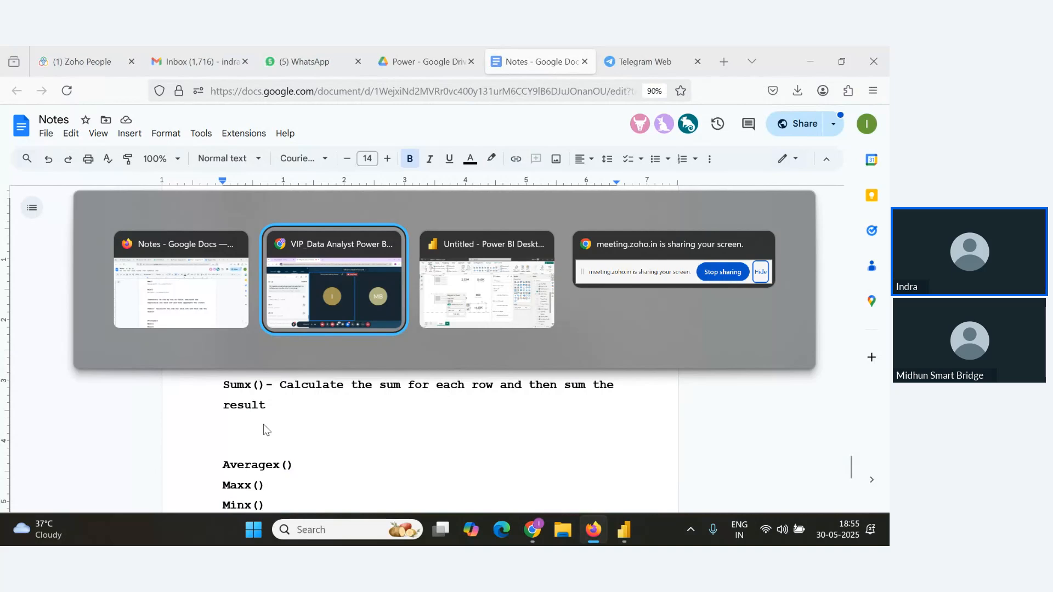
key("alt+Tab")
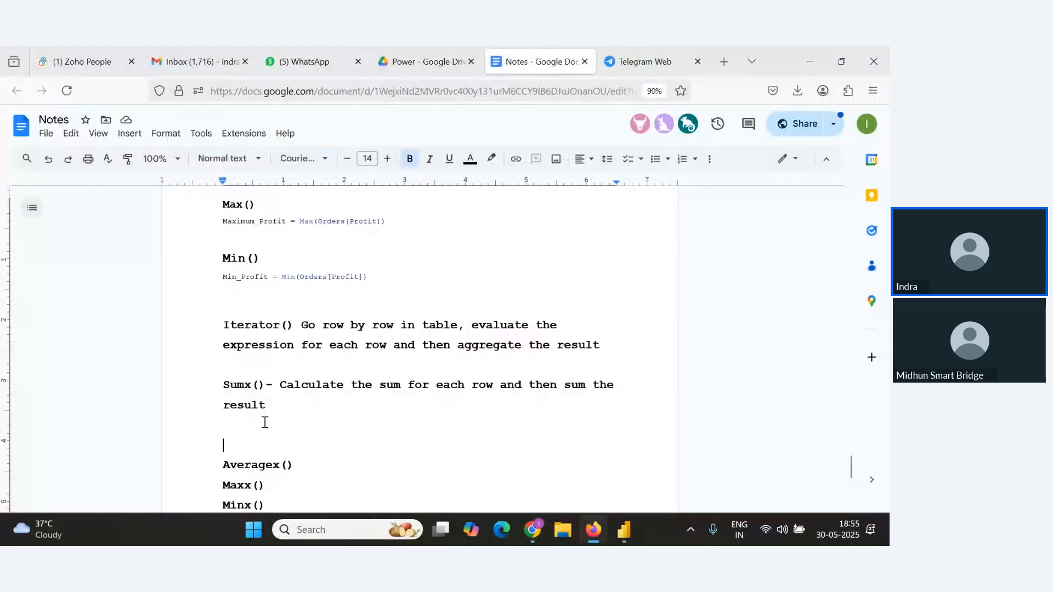
Switch to Power BI Desktop and browse the Orders table columns in table view.
double_click(261, 424)
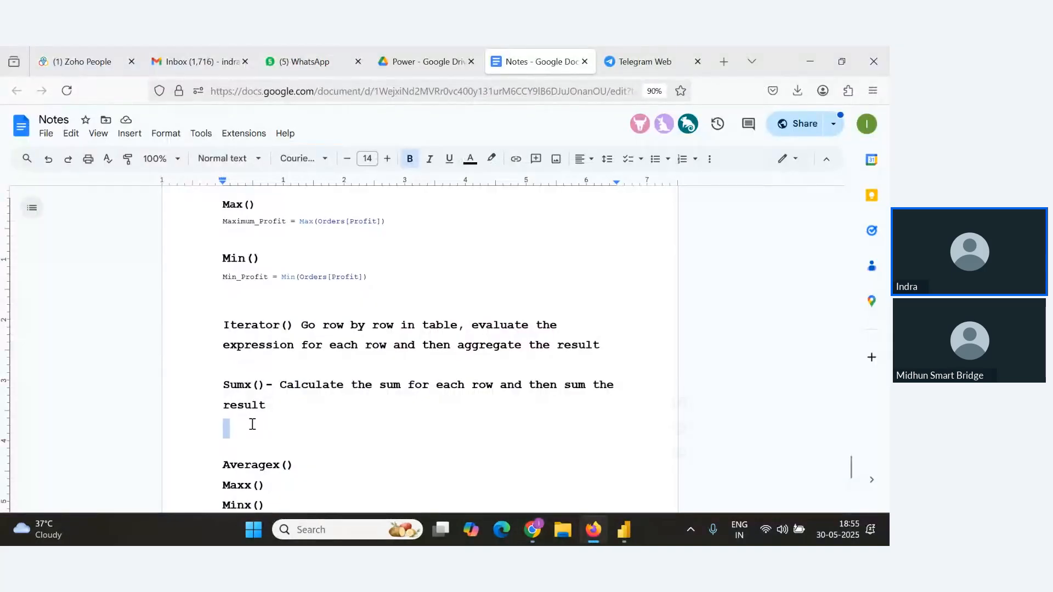
left_click(288, 428)
key("alt+Tab")
key("alt+Tab")
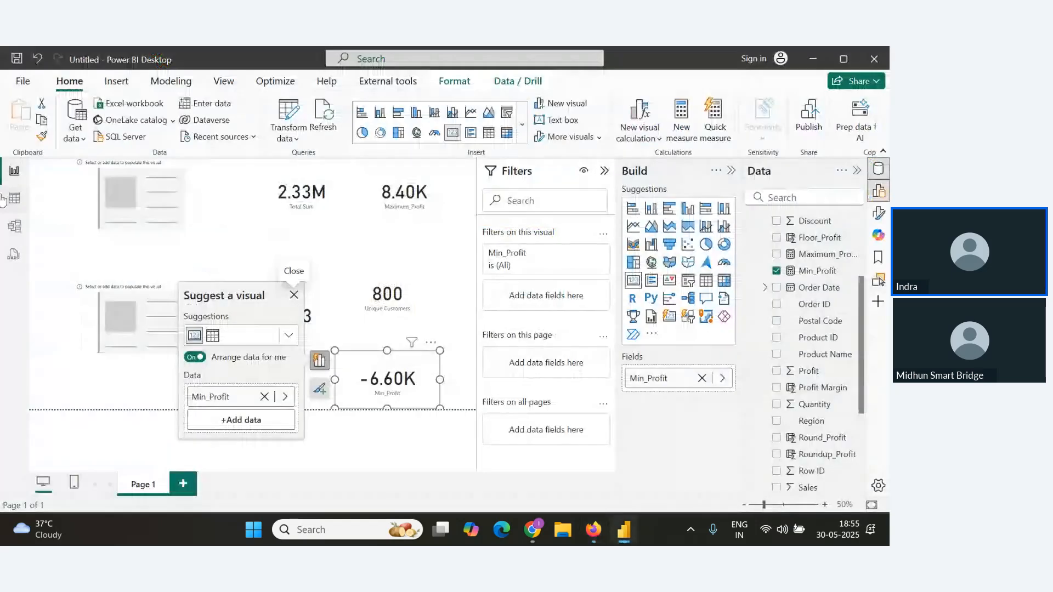
left_click(14, 198)
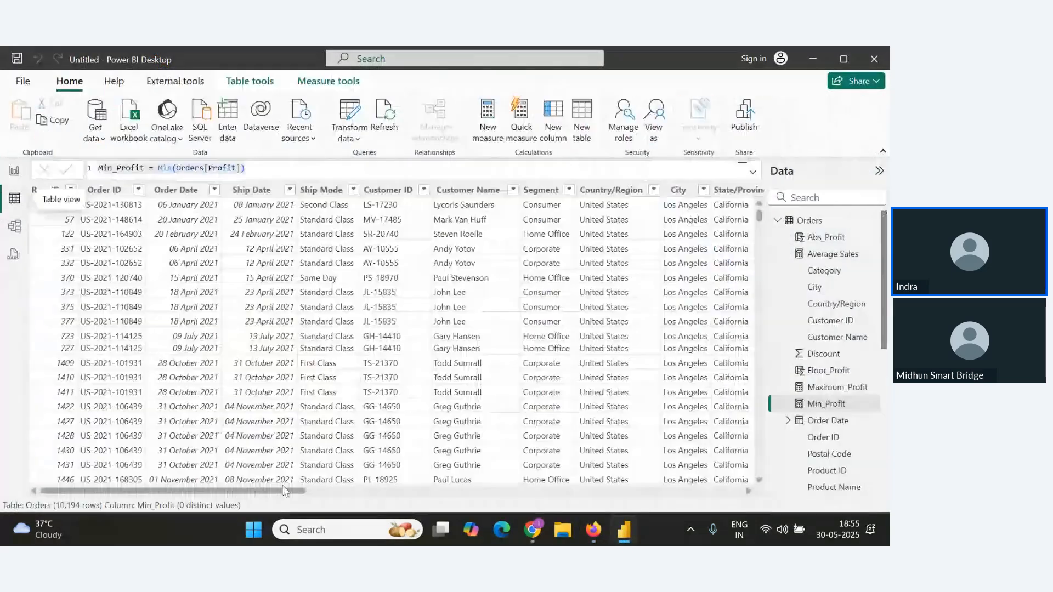
left_click_drag(257, 494, 694, 491)
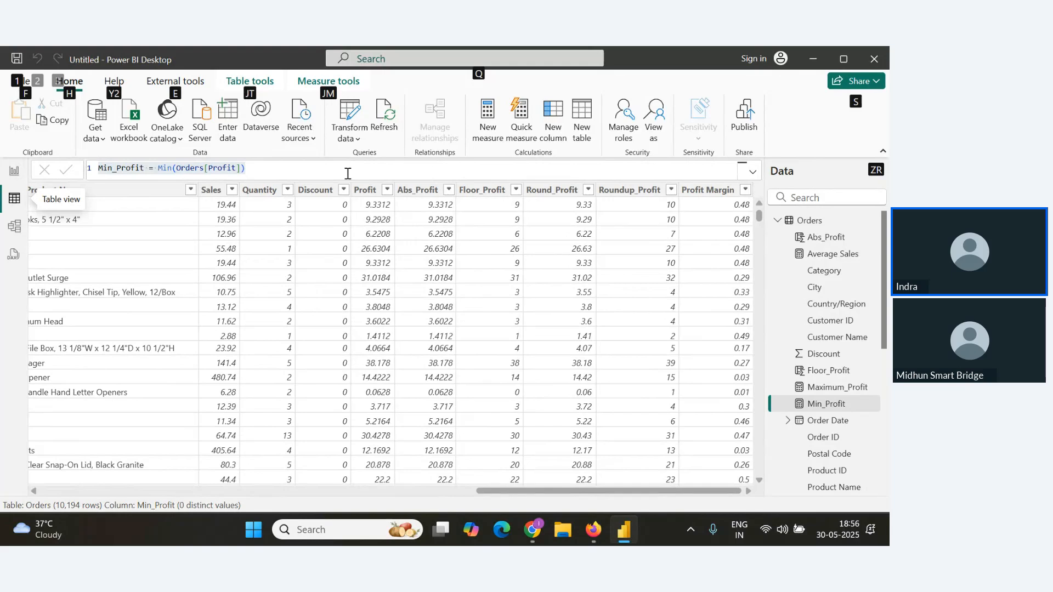
left_click(313, 176)
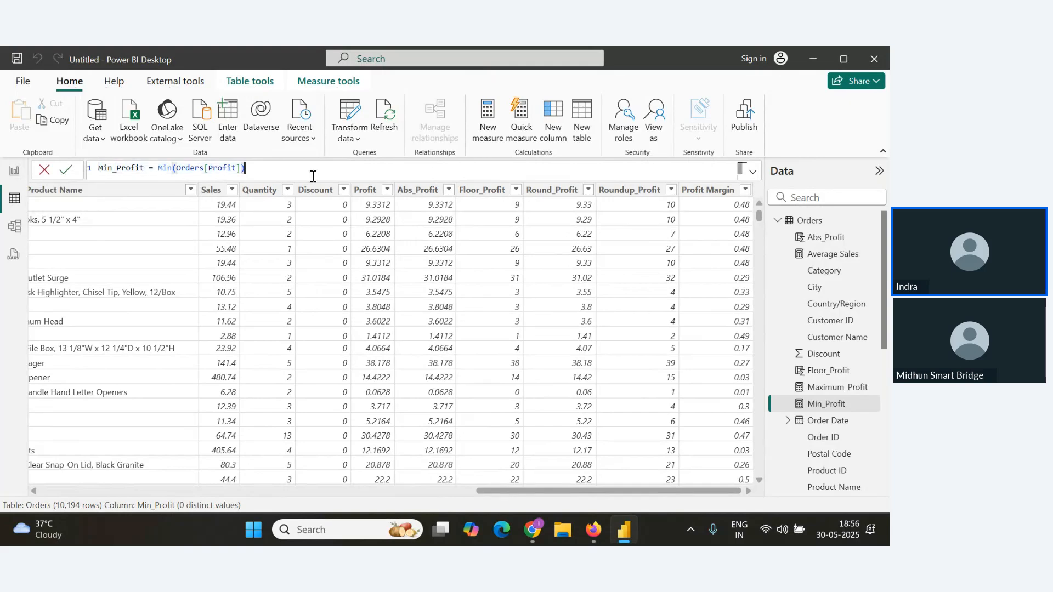
Create a new measure Total Profit after Tax = SUMX(Orders,Orders[Profit]*0.9).
left_click(489, 120)
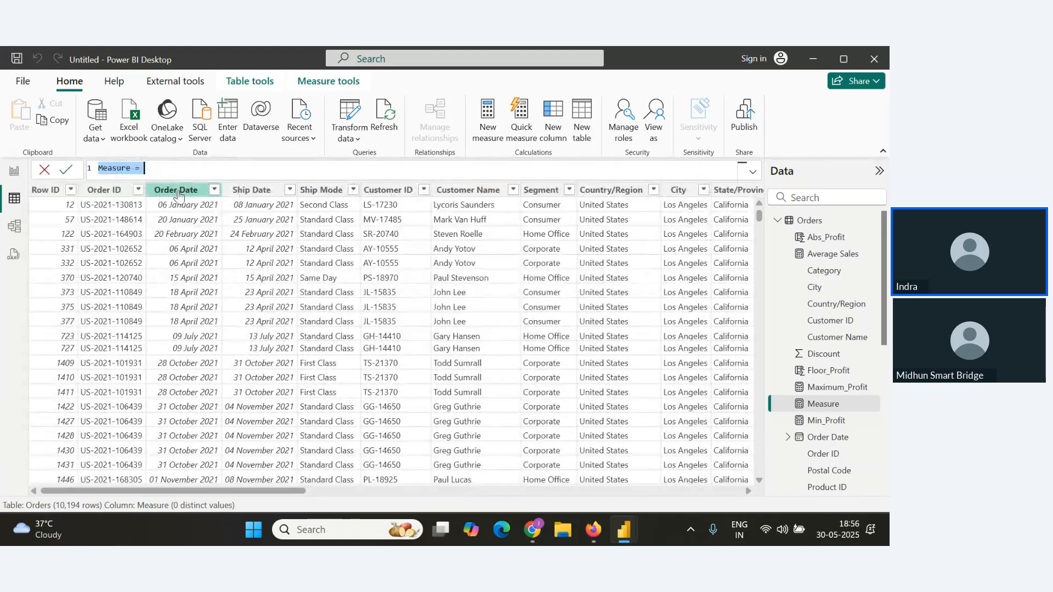
type("Total Prof")
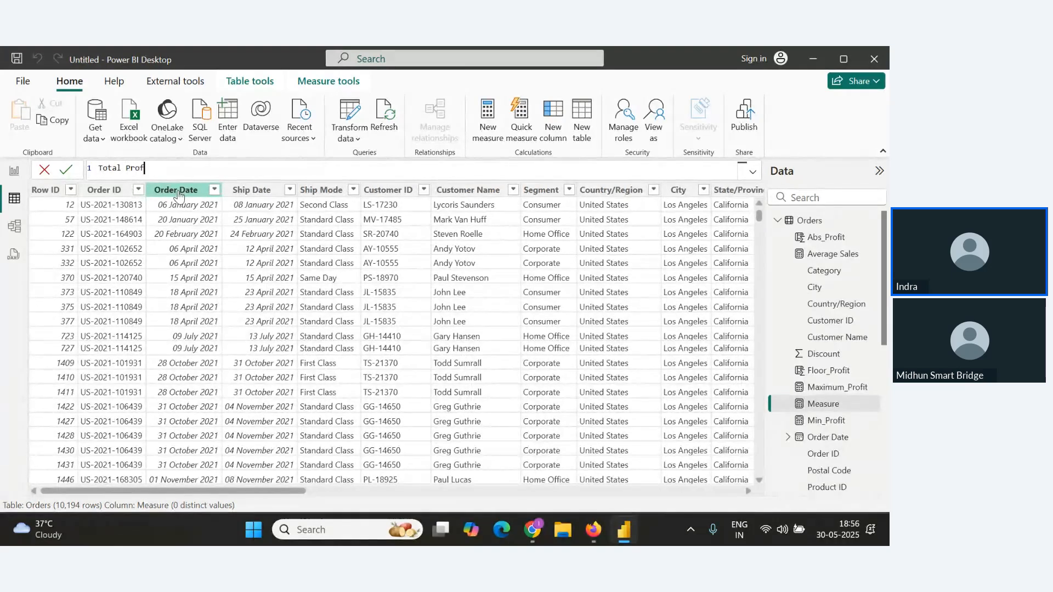
type("it after Tax=Sumx")
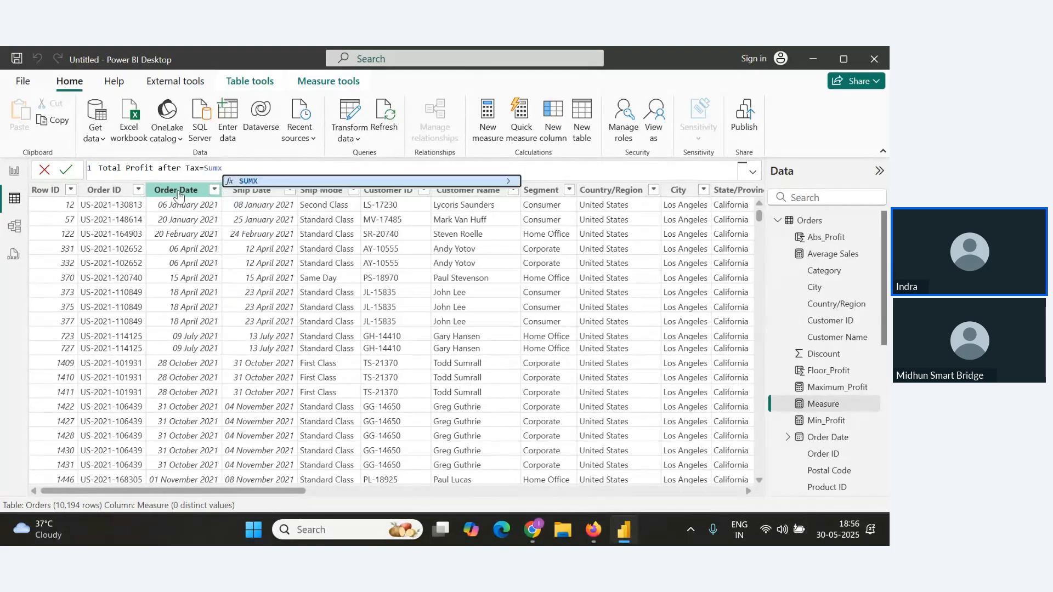
key("Tab")
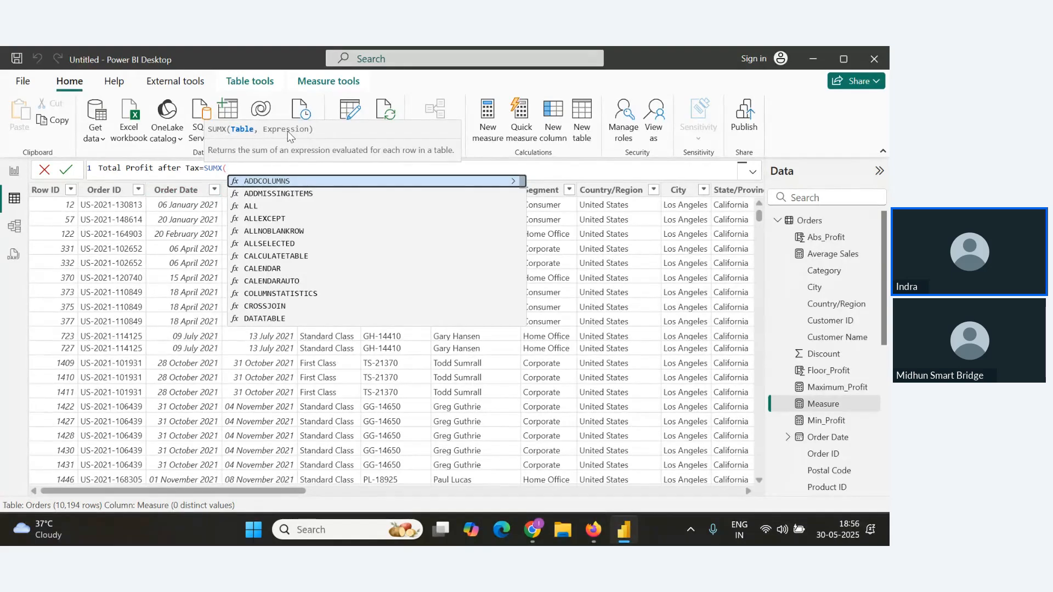
type("ord")
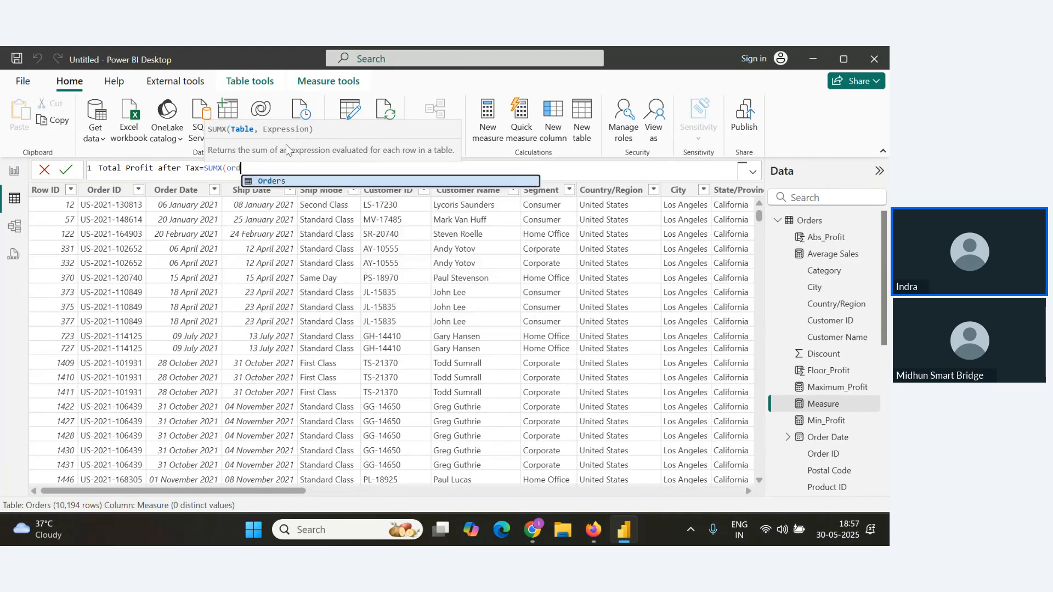
key("Tab")
type(",")
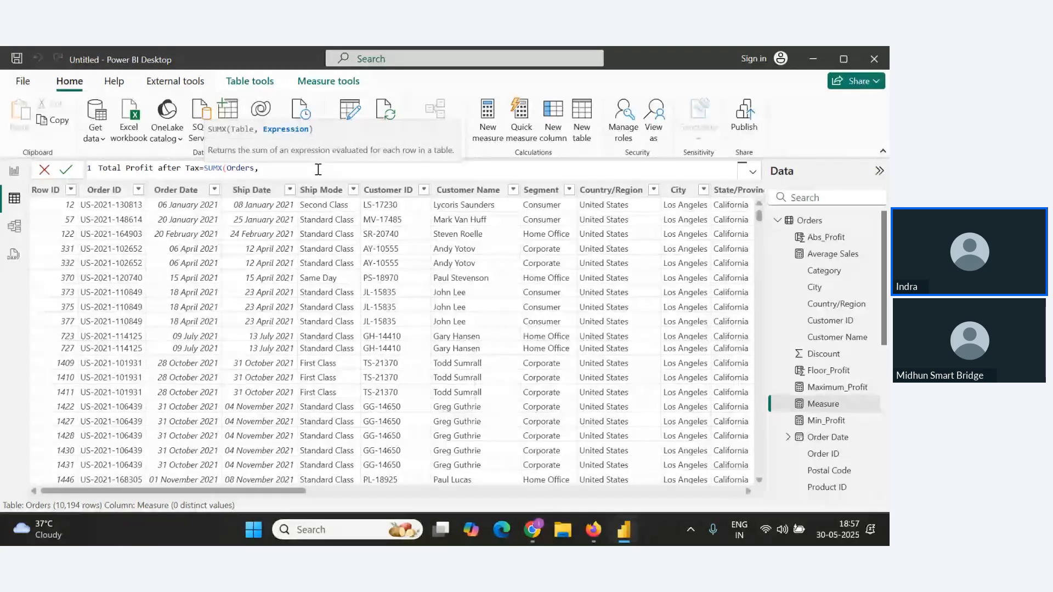
type("oo")
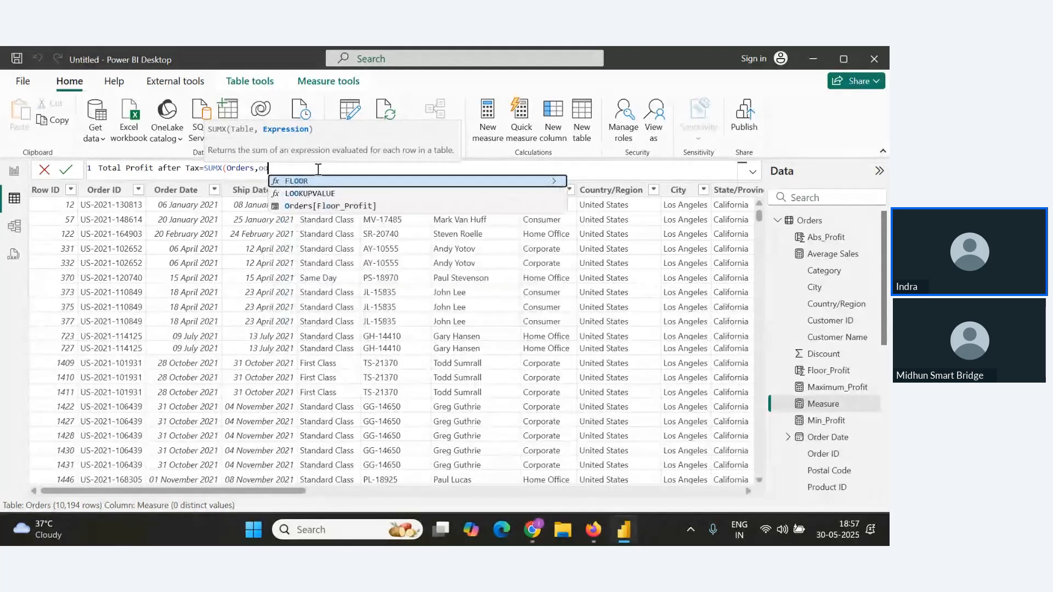
key("BackSpace")
type("rde")
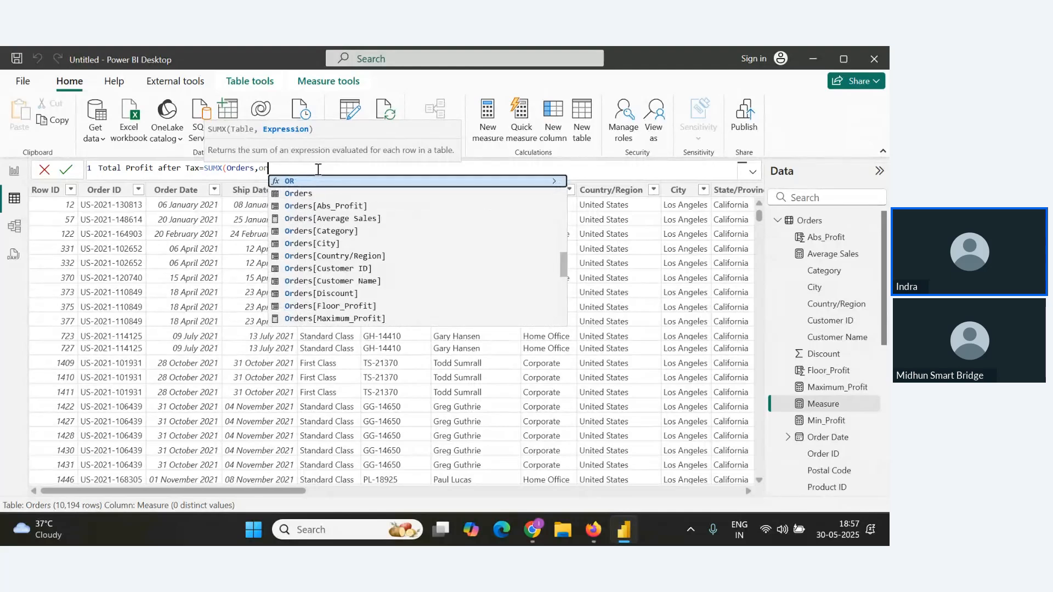
type("r")
scroll(380, 289, "down", 2)
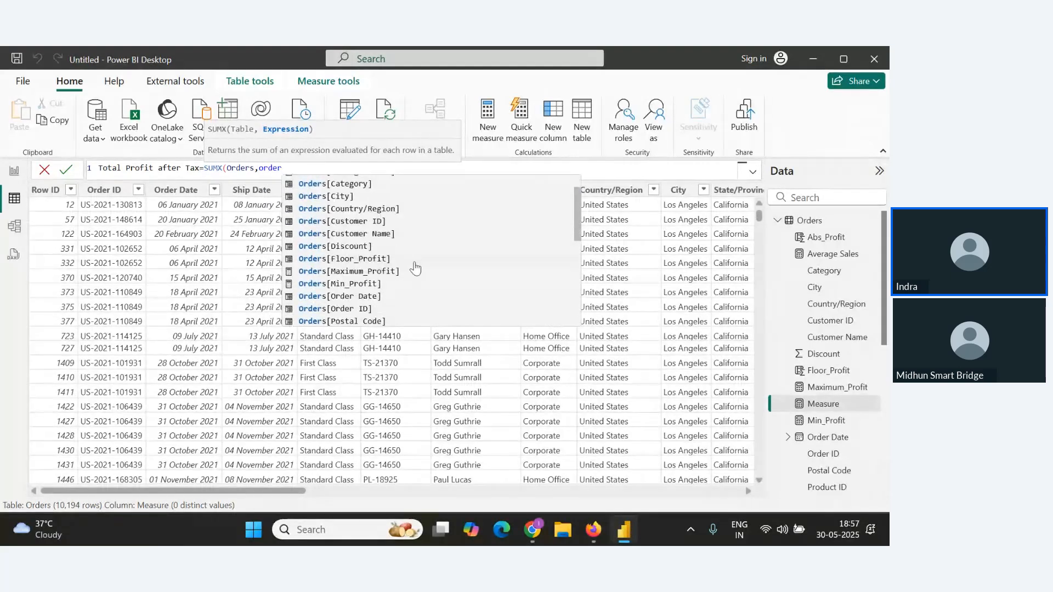
scroll(380, 289, "down", 1)
double_click(365, 307)
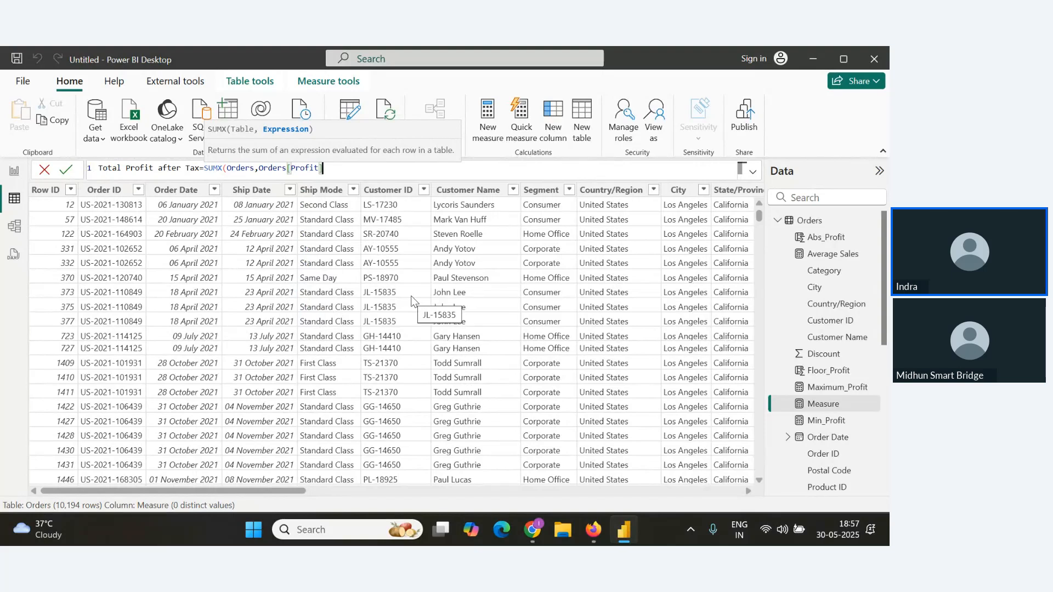
type("*0.9")
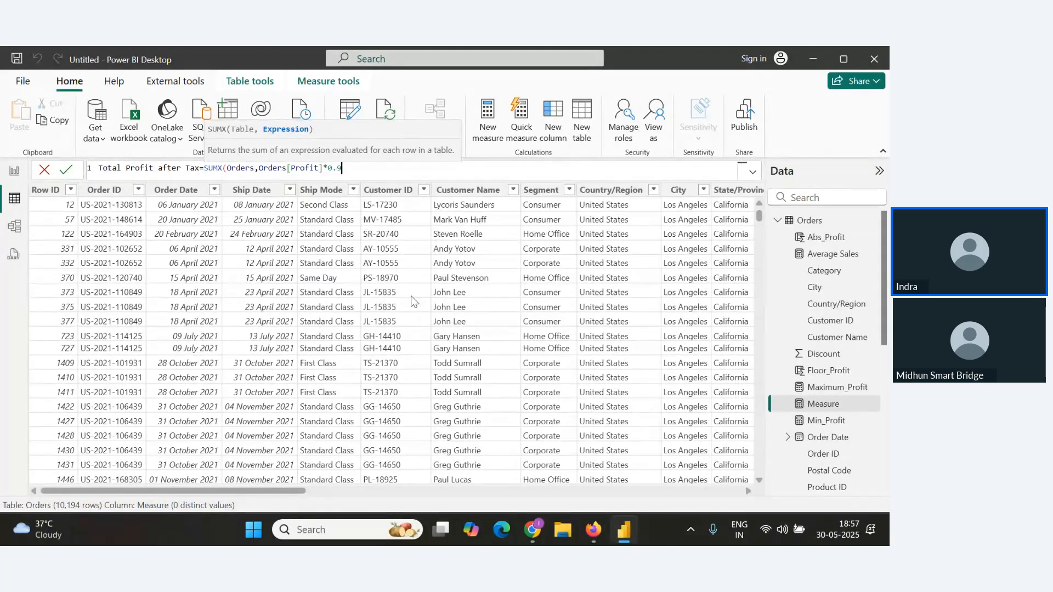
type(")")
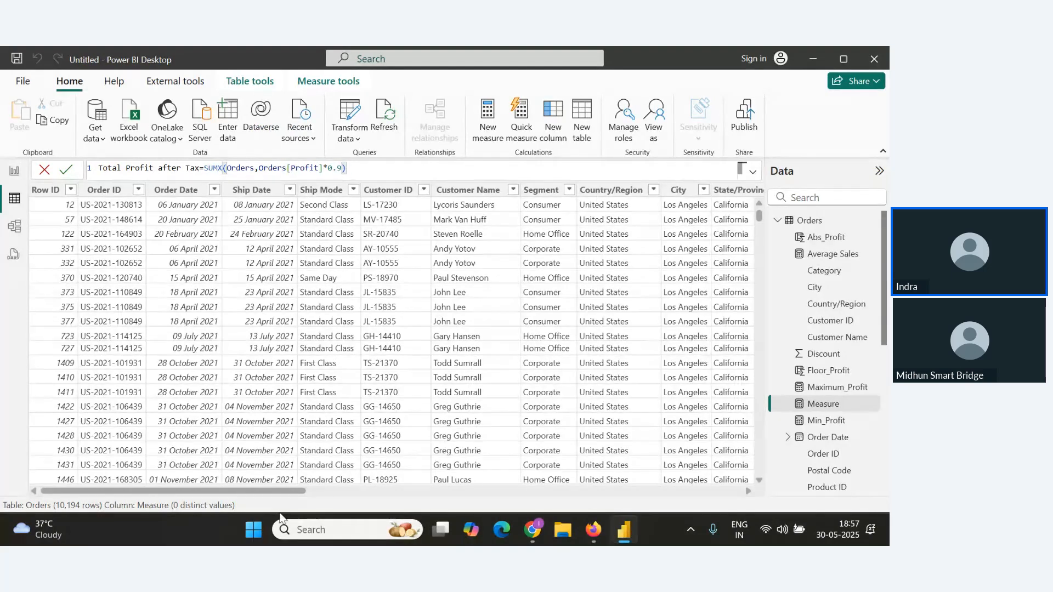
left_click_drag(282, 490, 675, 482)
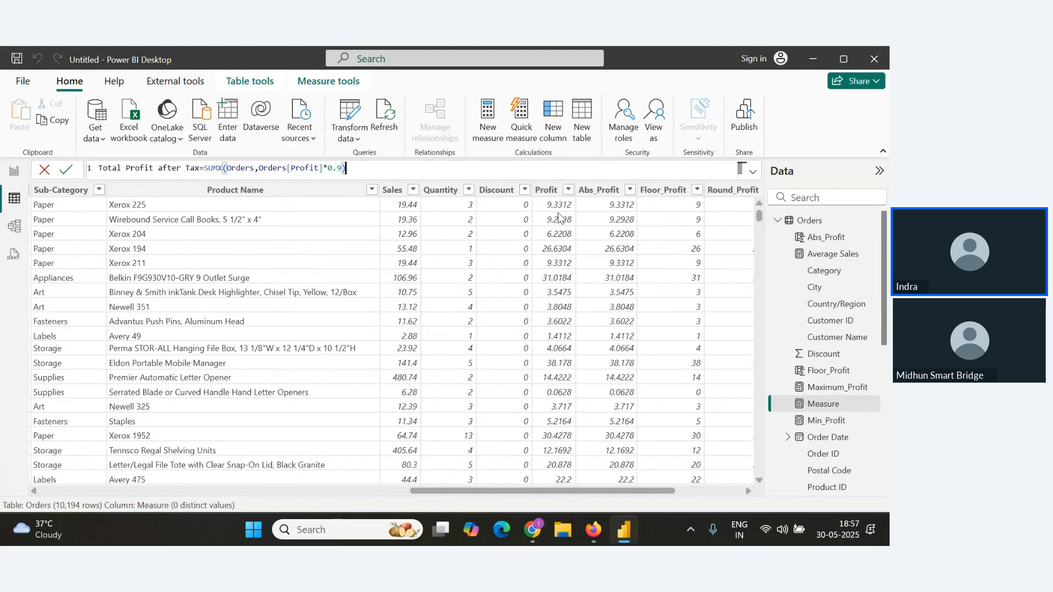
left_click_drag(561, 491, 588, 490)
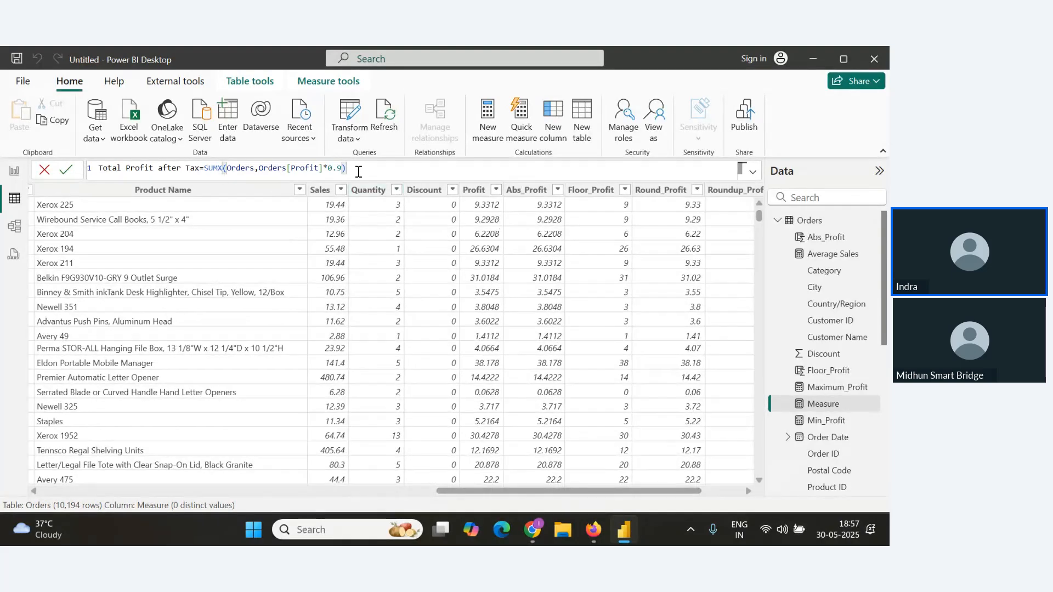
left_click(66, 171)
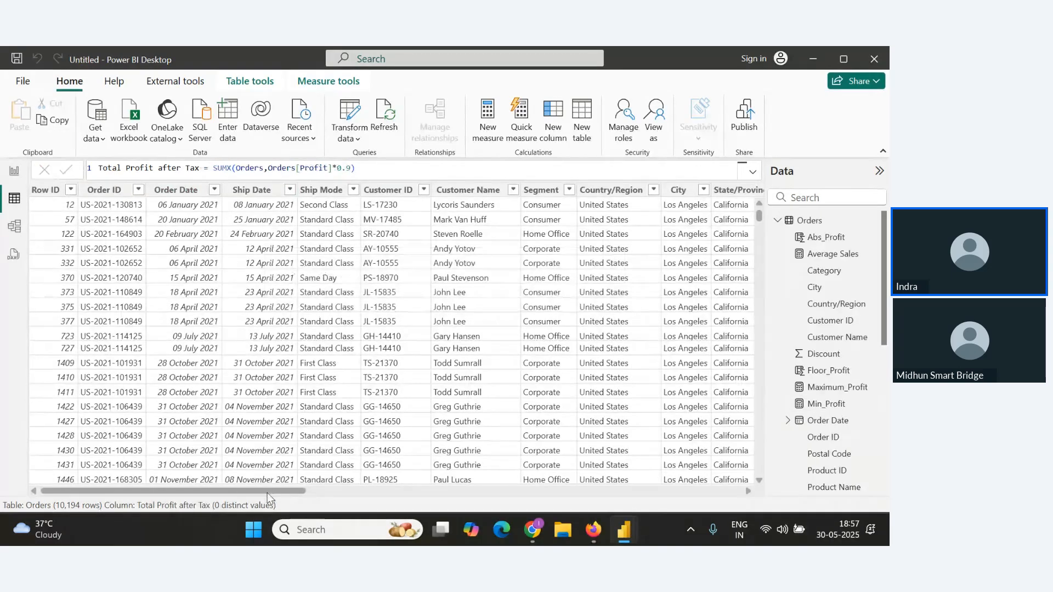
Copy the Total Profit after Tax formula from the formula bar.
left_click_drag(285, 490, 718, 491)
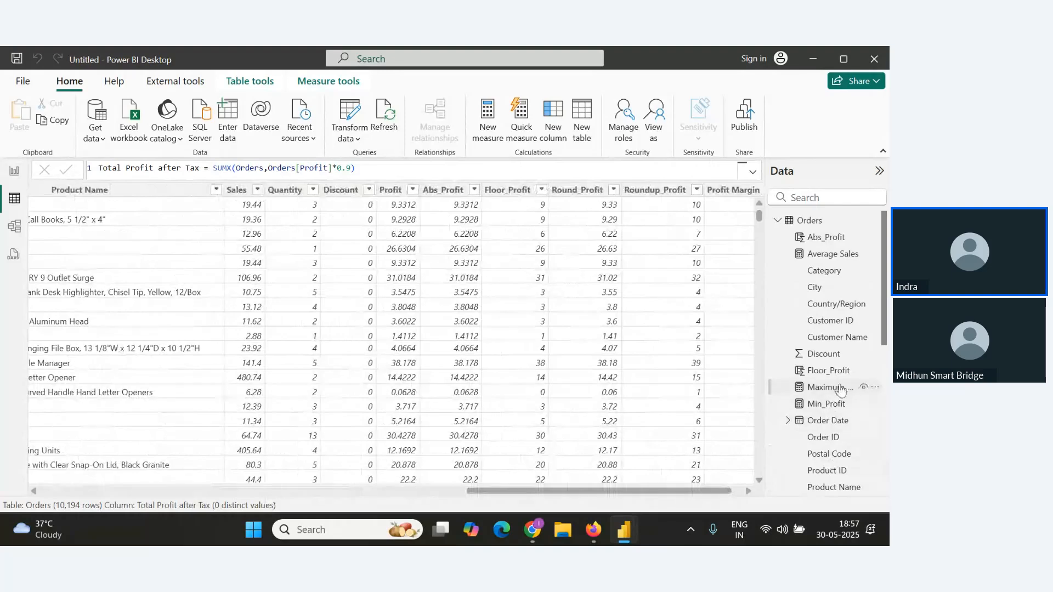
scroll(838, 332, "down", 5)
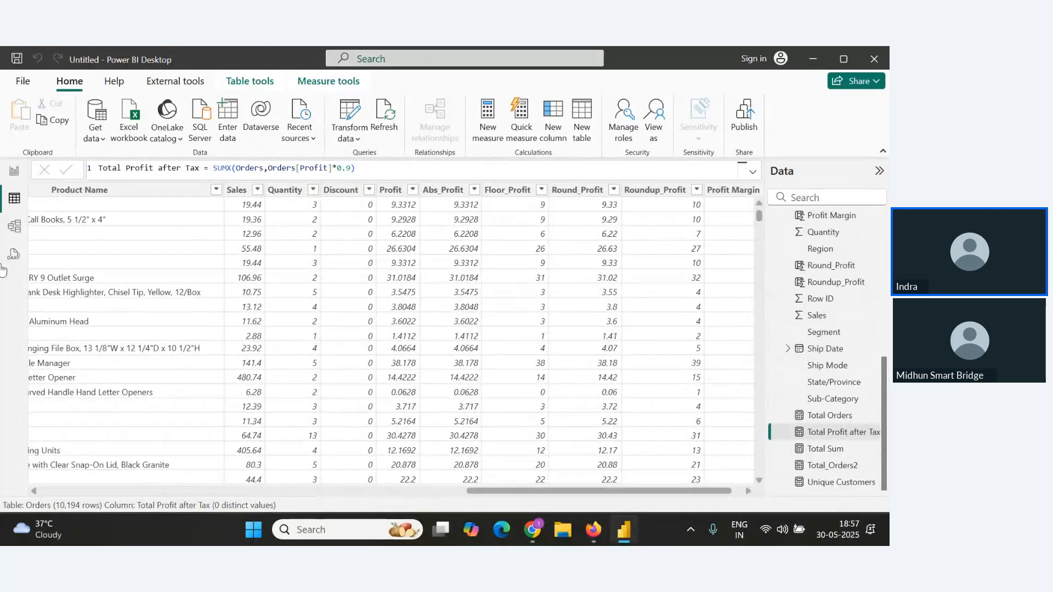
left_click(381, 168)
left_click_drag(312, 173, 38, 180)
key("ctrl+c")
Add a new report page and place the Total Profit after Tax measure on it as a card.
left_click(15, 172)
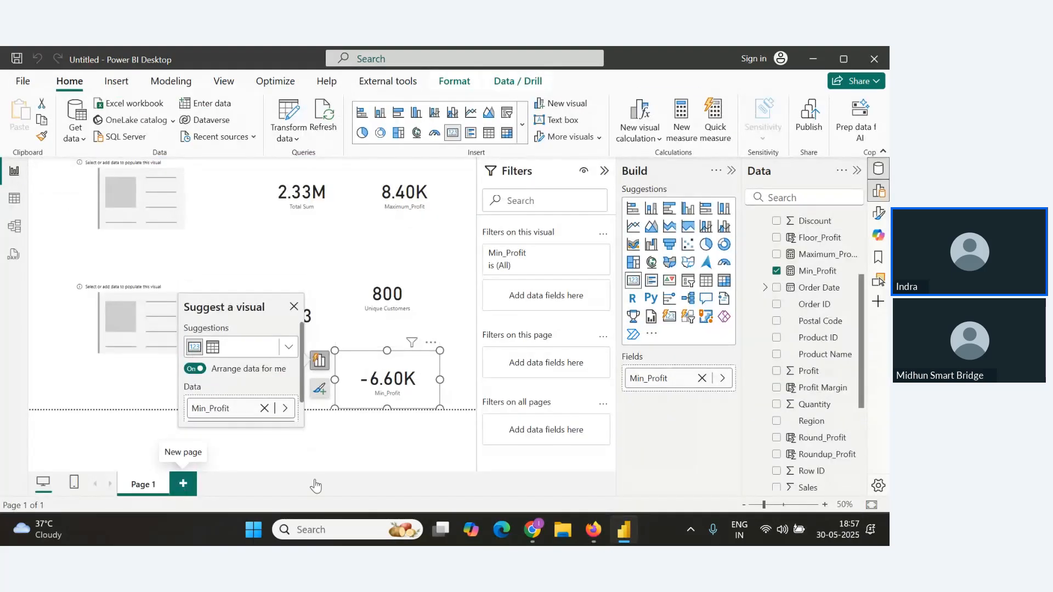
left_click(185, 489)
scroll(833, 439, "down", 5)
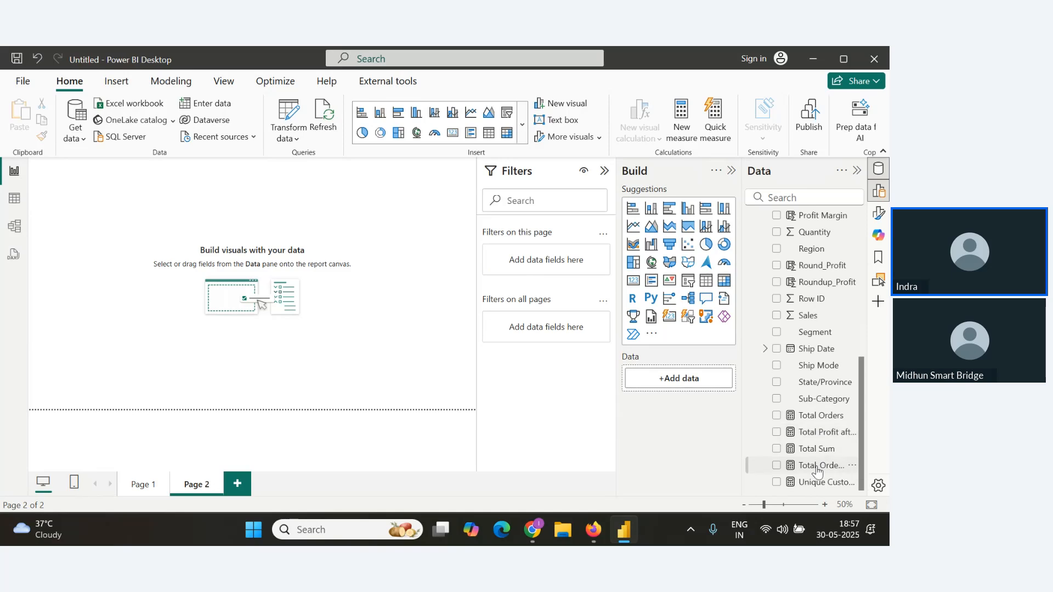
left_click_drag(833, 437, 97, 187)
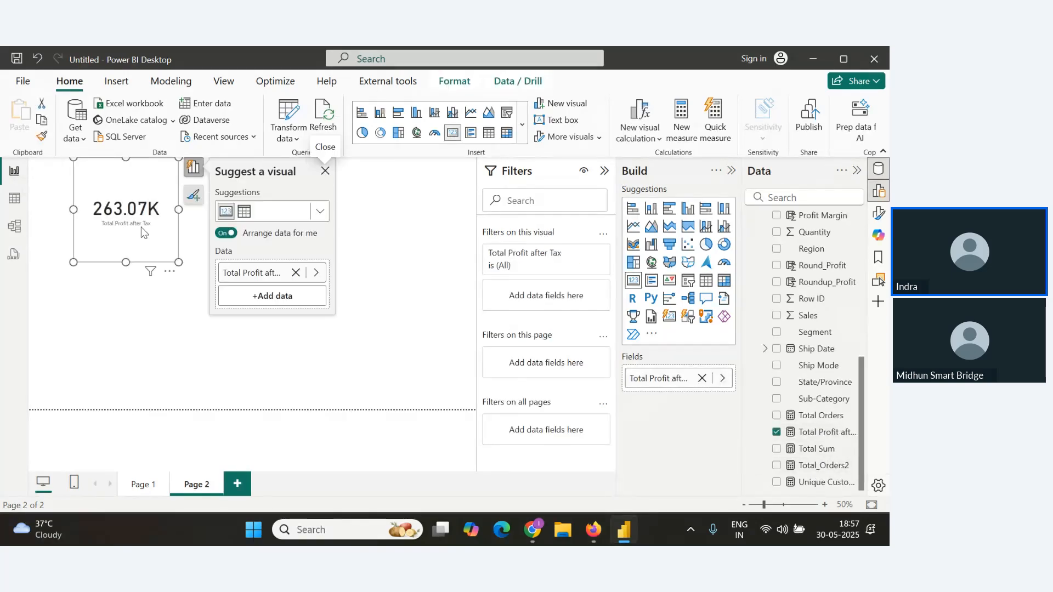
Switch to the webinar window and read the attendee questions in Q&A.
key("alt+Tab")
key("alt+Tab")
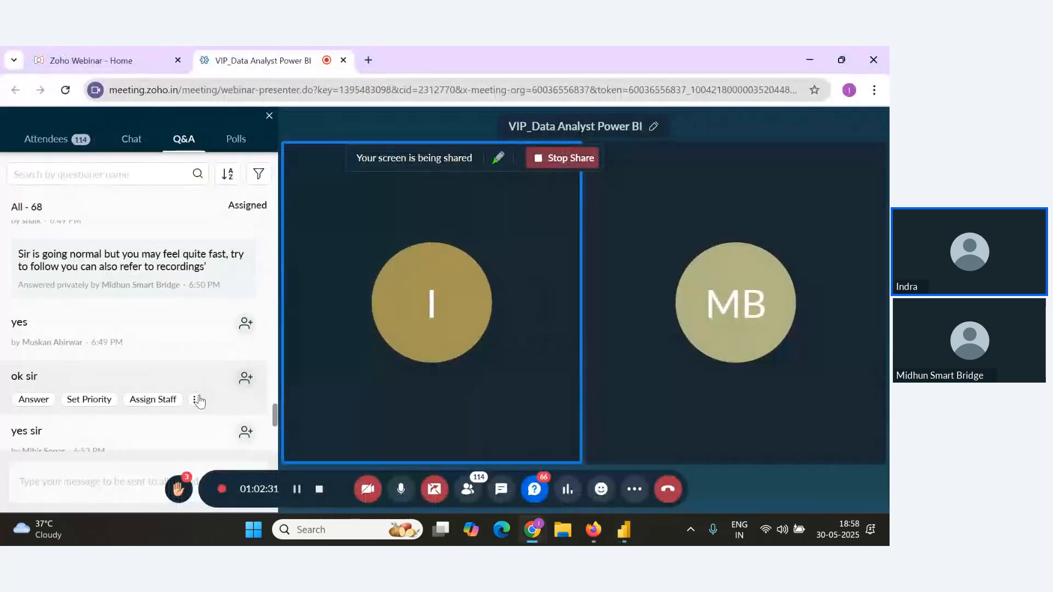
scroll(198, 400, "up", 1)
scroll(193, 430, "down", 5)
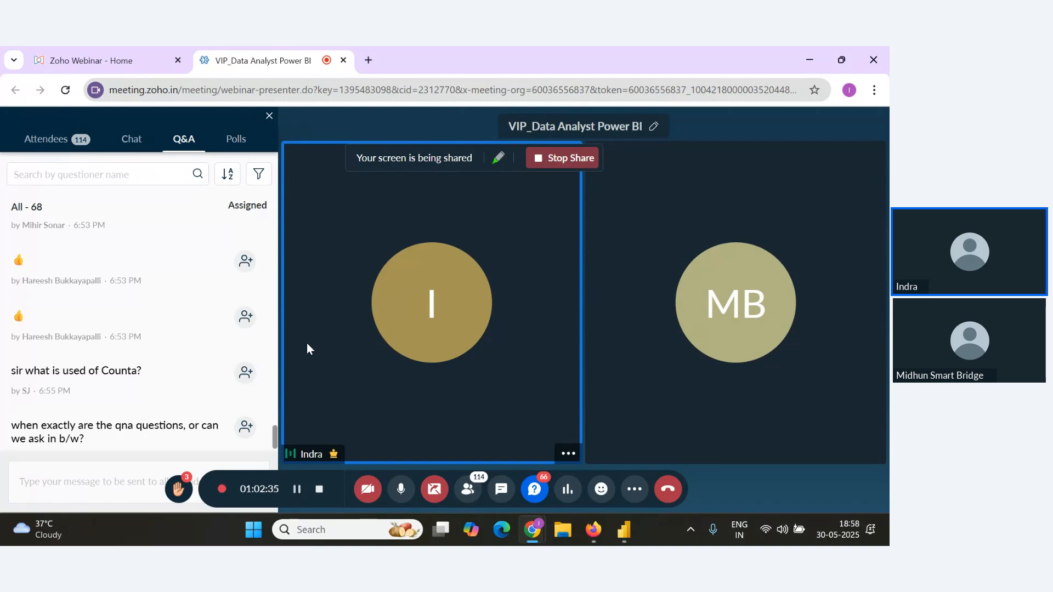
mouse_move(266, 369)
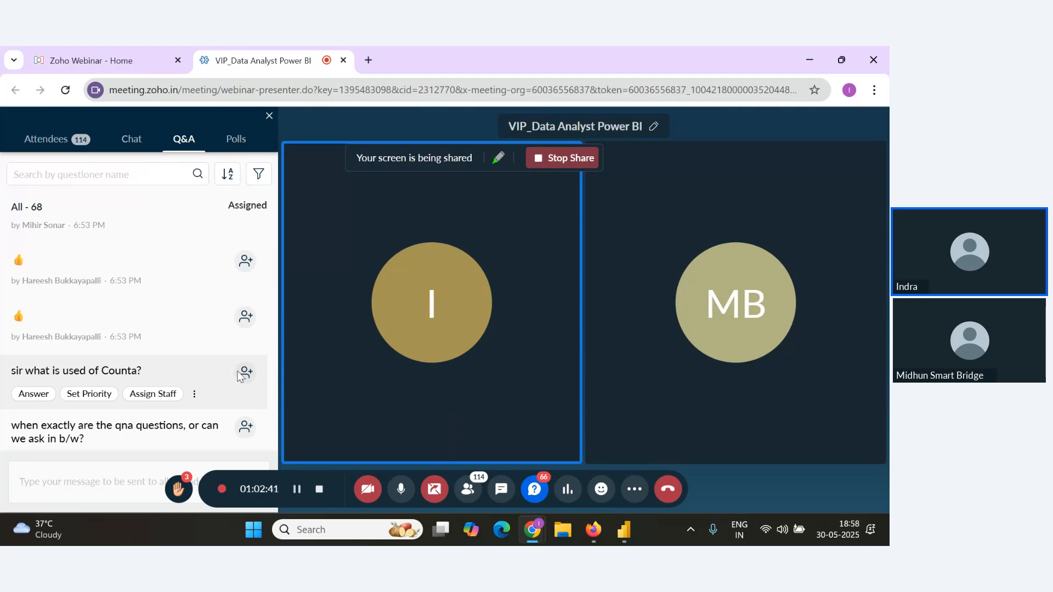
scroll(199, 329, "down", 1)
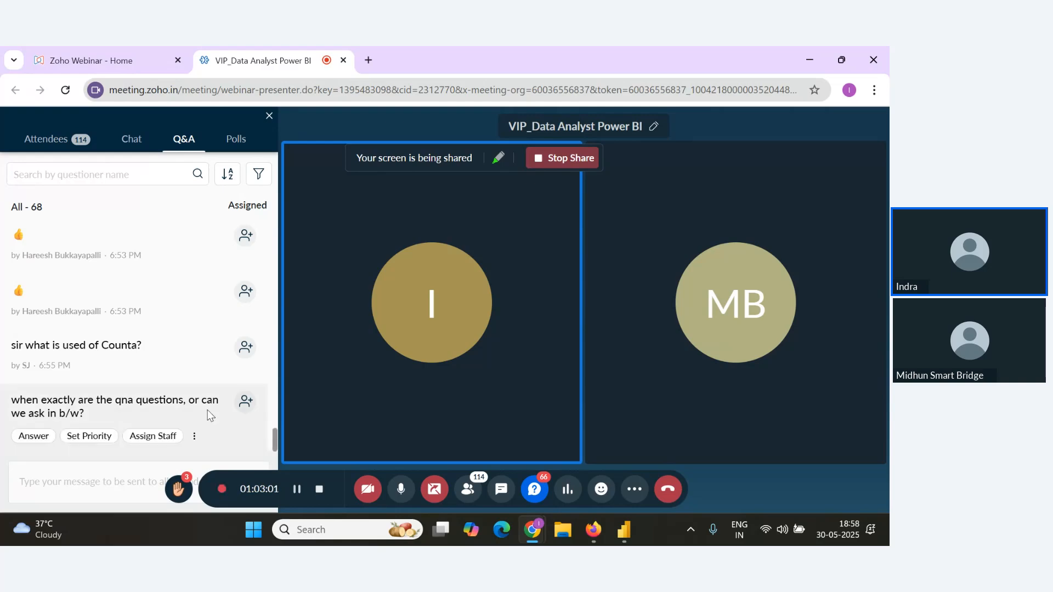
Paste the Total Profit after Tax formula into the notes below the Sumx() description.
key("alt+Tab")
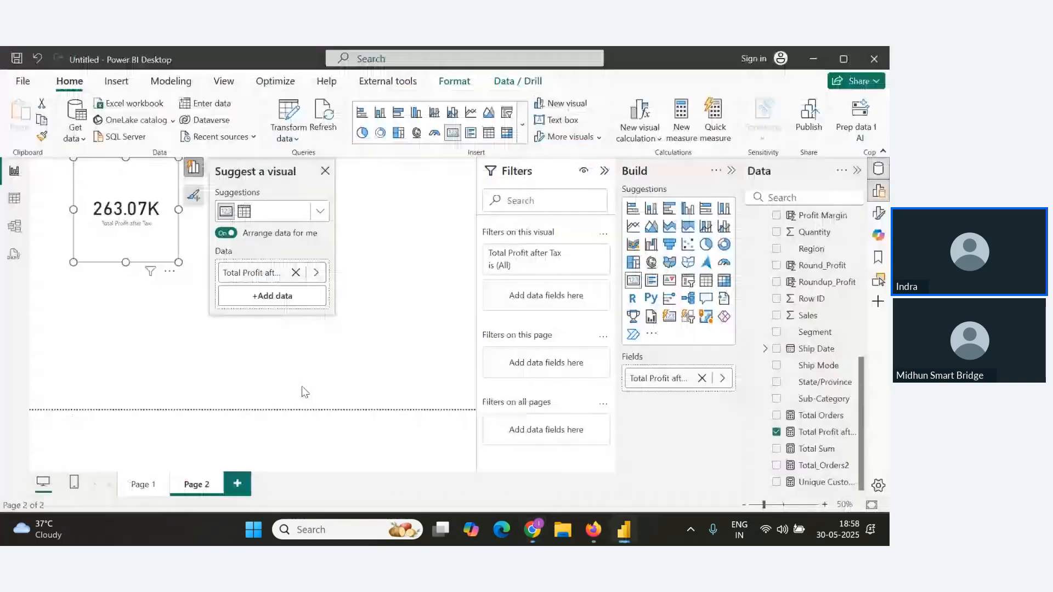
key("alt+Tab")
key("Tab")
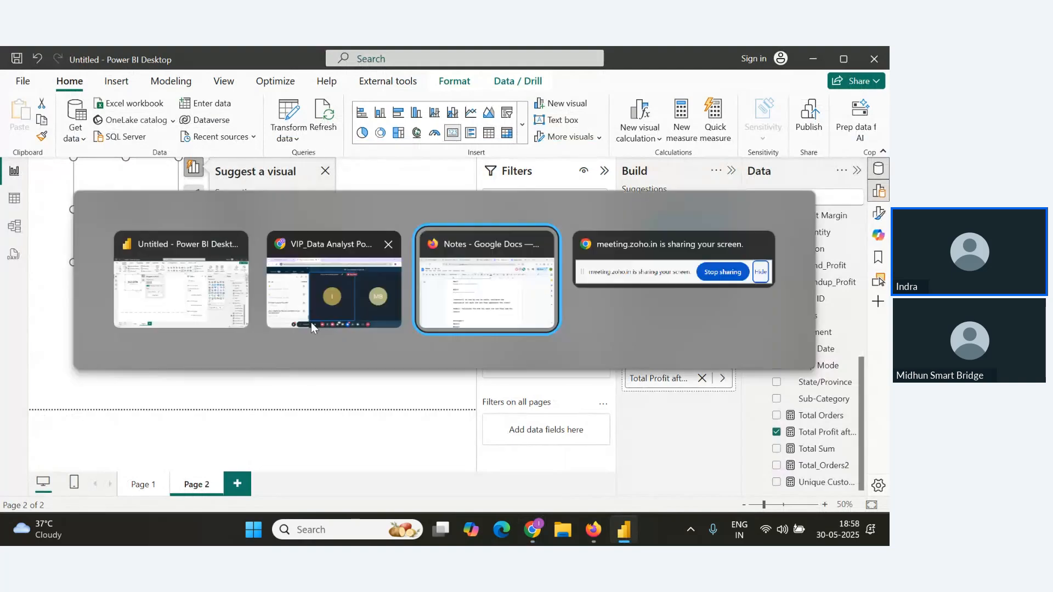
scroll(296, 338, "down", 2)
key("ctrl+v")
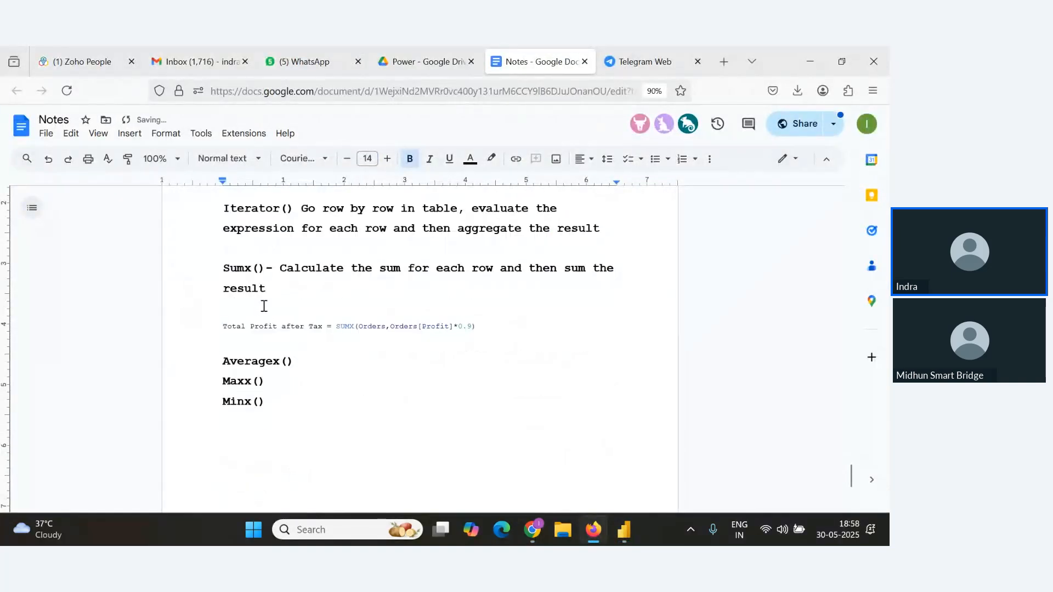
key("BackSpace")
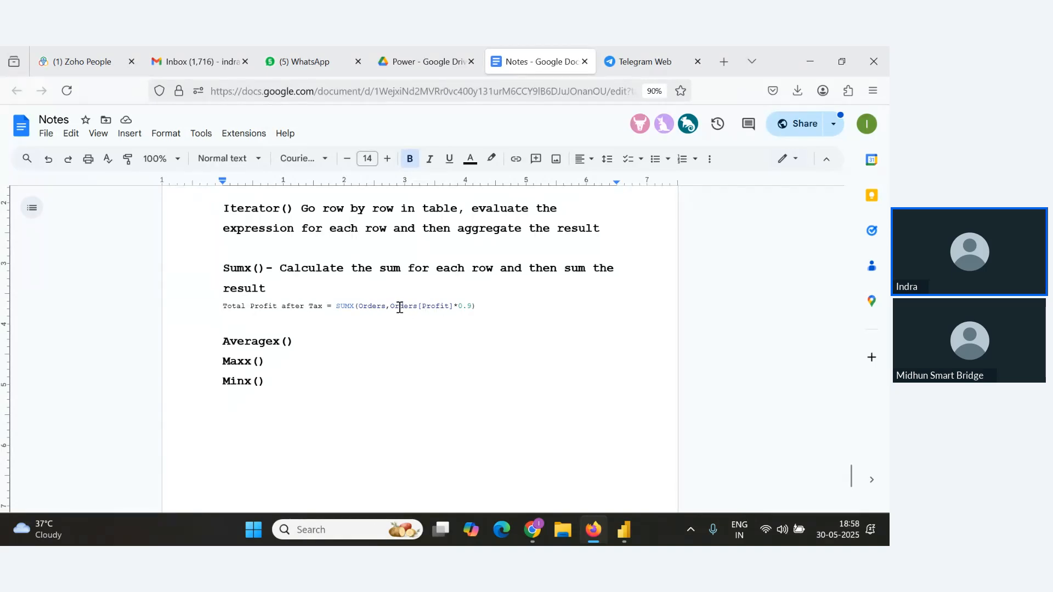
Select the pasted Total Profit after Tax formula line in the notes and increase its font size to 10.
left_click_drag(399, 308, 451, 308)
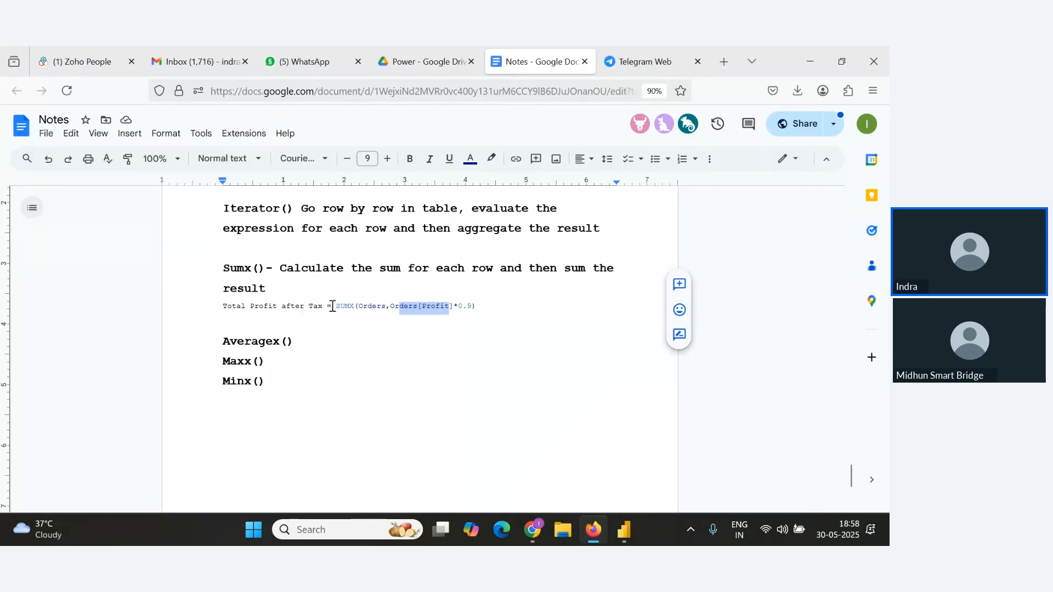
left_click_drag(324, 306, 222, 307)
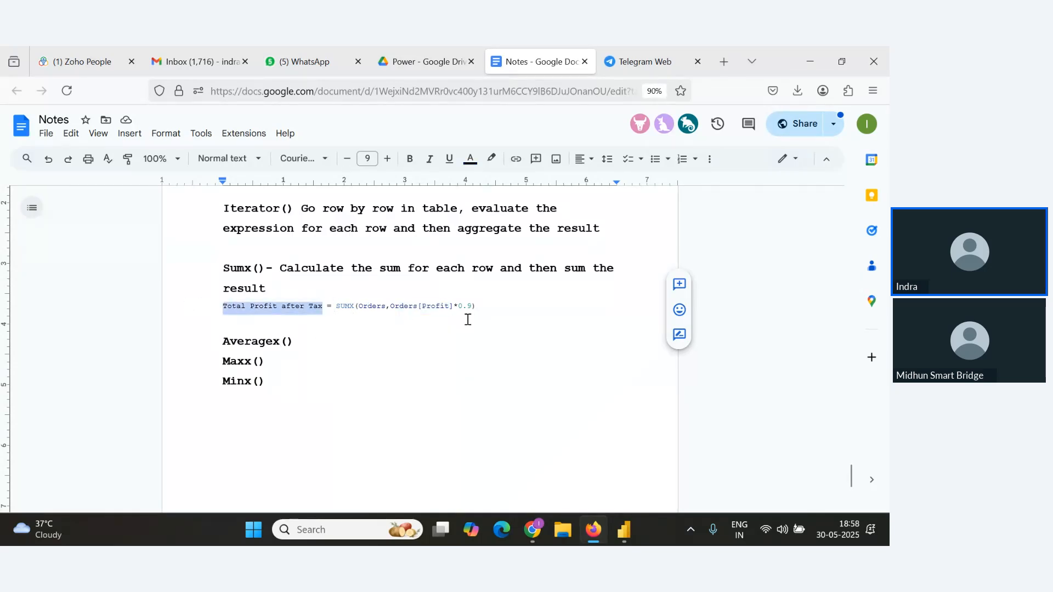
left_click_drag(472, 309, 172, 305)
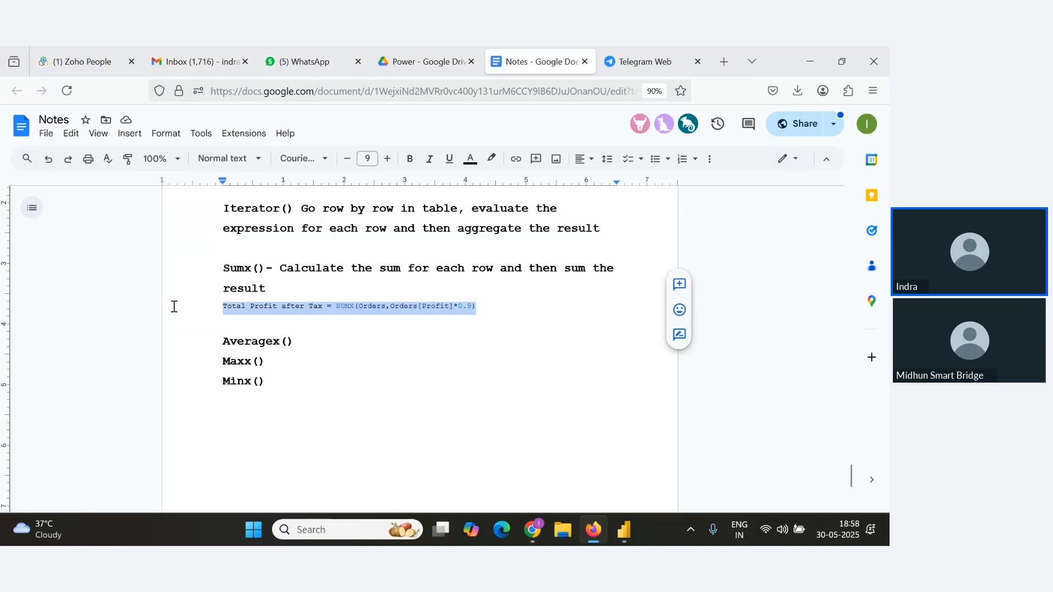
left_click(387, 158)
Switch to the webinar window and review the attendee questions in Q&A.
key("alt+Tab")
key("alt+Tab")
key("alt+Tab")
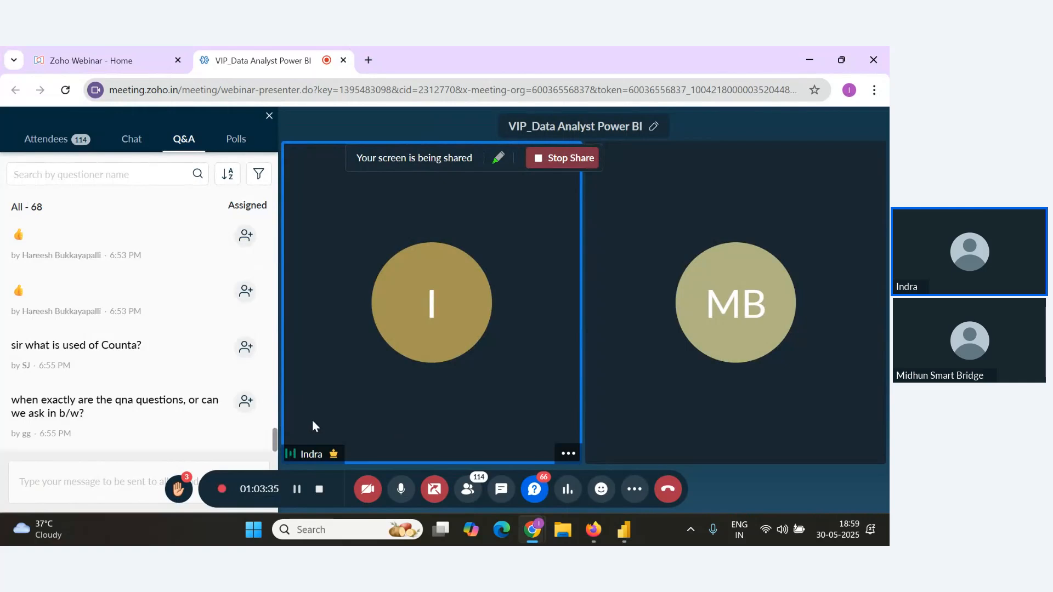
key("alt+Tab")
key("alt+Tab")
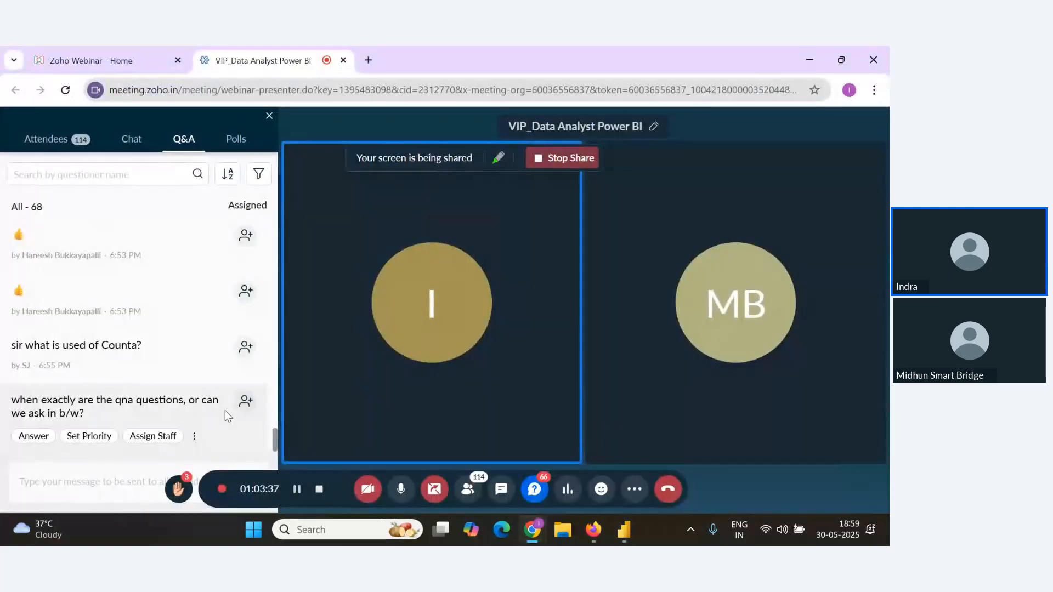
key("alt+Tab")
key("alt+Tab")
key("Tab")
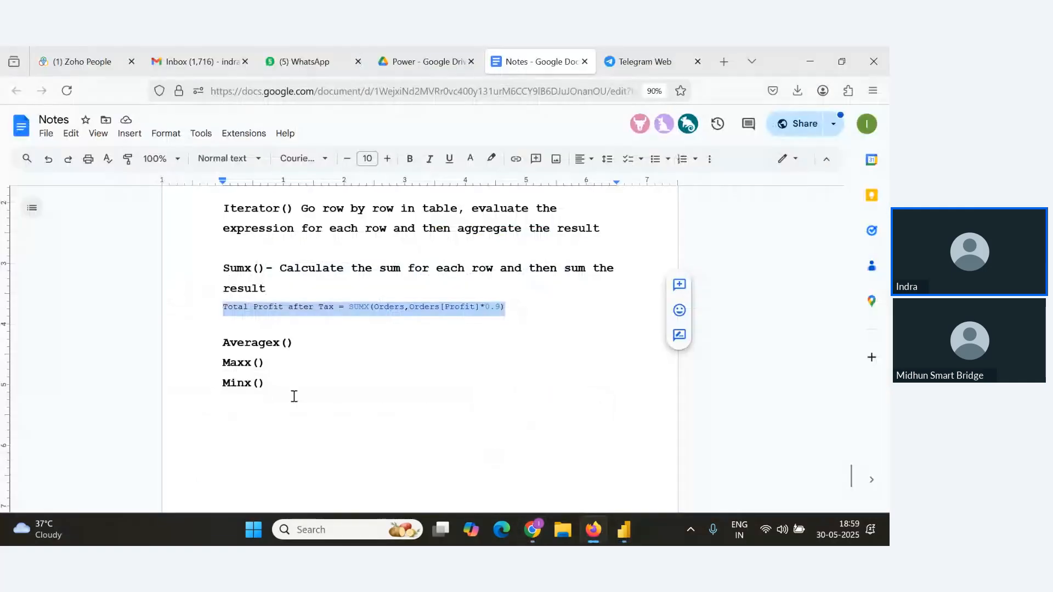
Create a new measure Average Profit per Unit = AVERAGEX(Orders, Orders[Profit]/Orders[Quantity]) in table view and copy its formula.
left_click(307, 346)
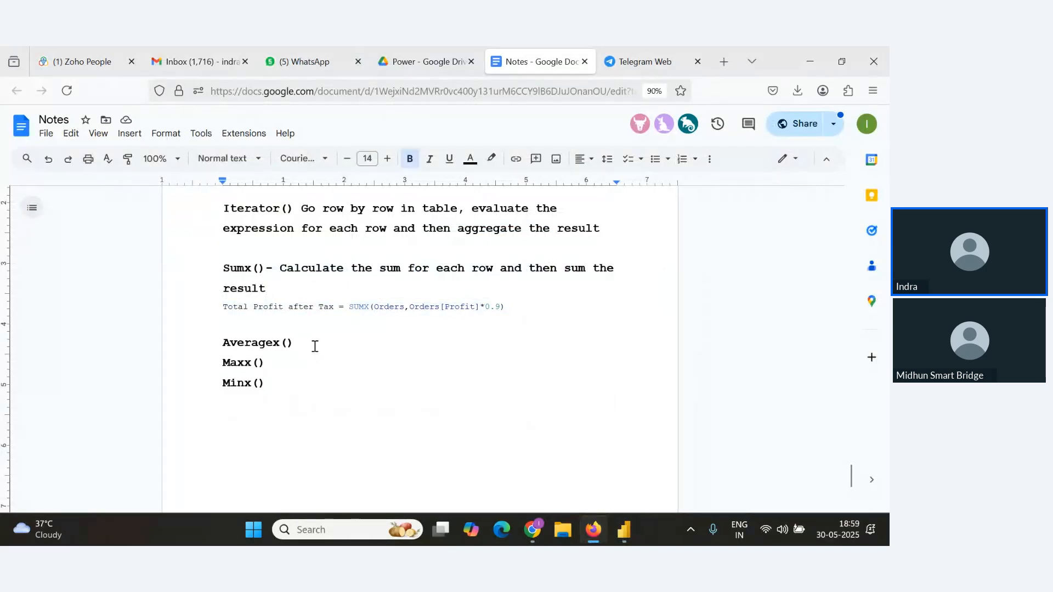
left_click_drag(313, 346, 208, 341)
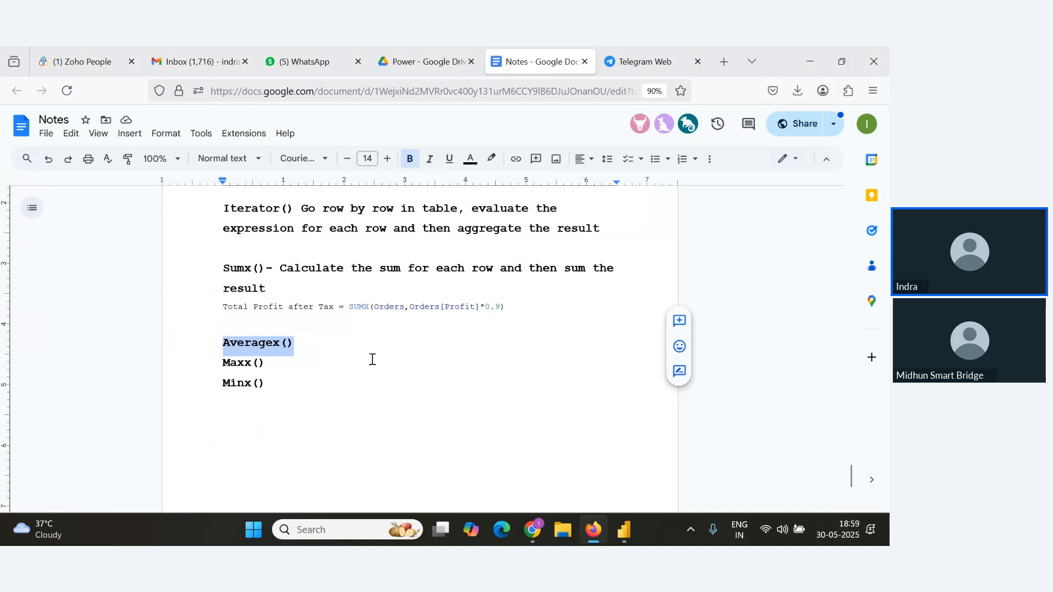
key("alt+Tab")
key("alt+Tab")
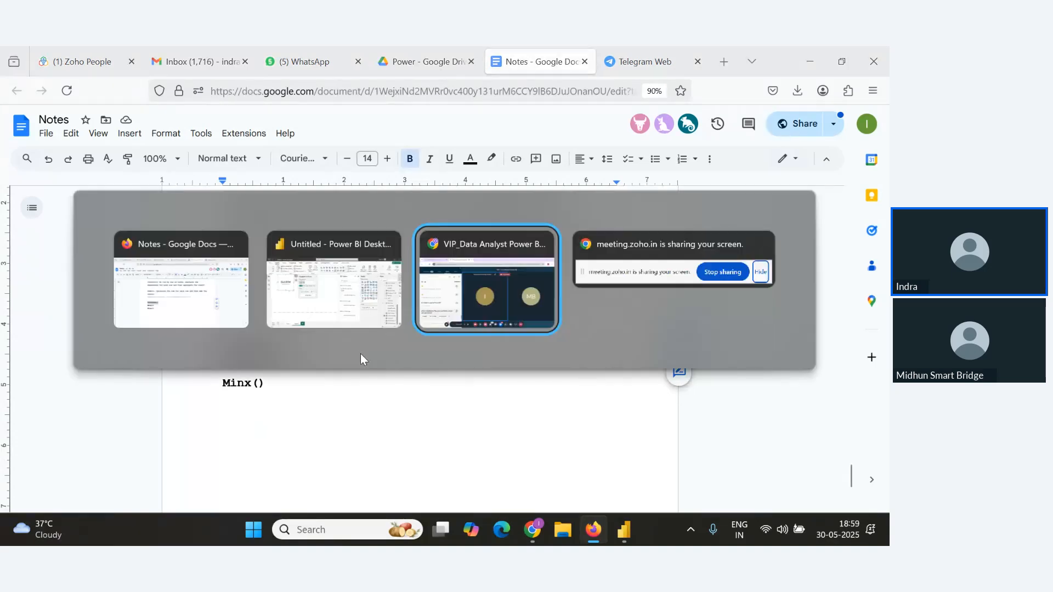
left_click(357, 300)
left_click(14, 197)
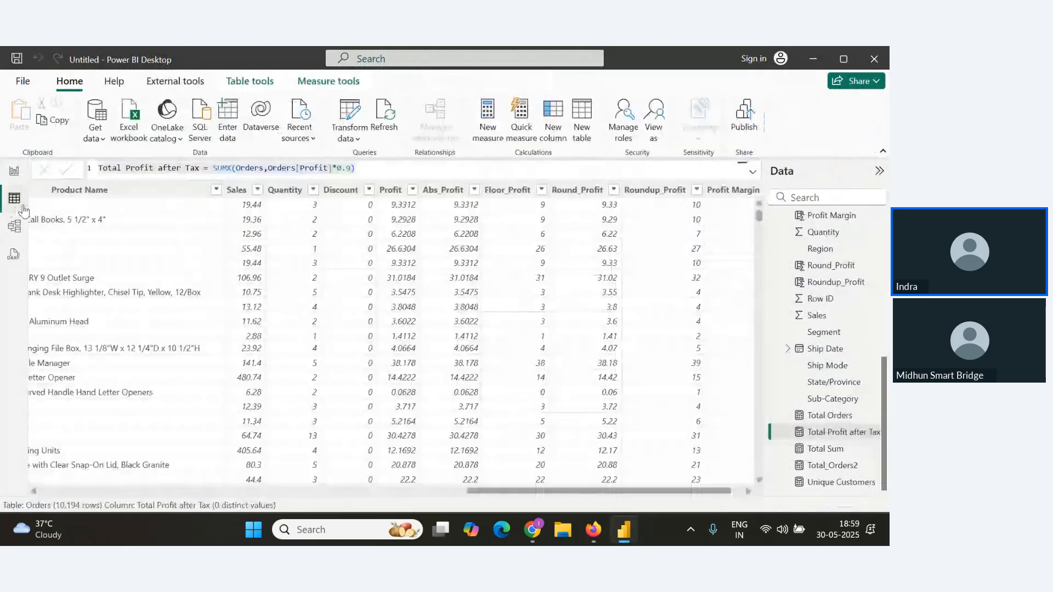
left_click(488, 120)
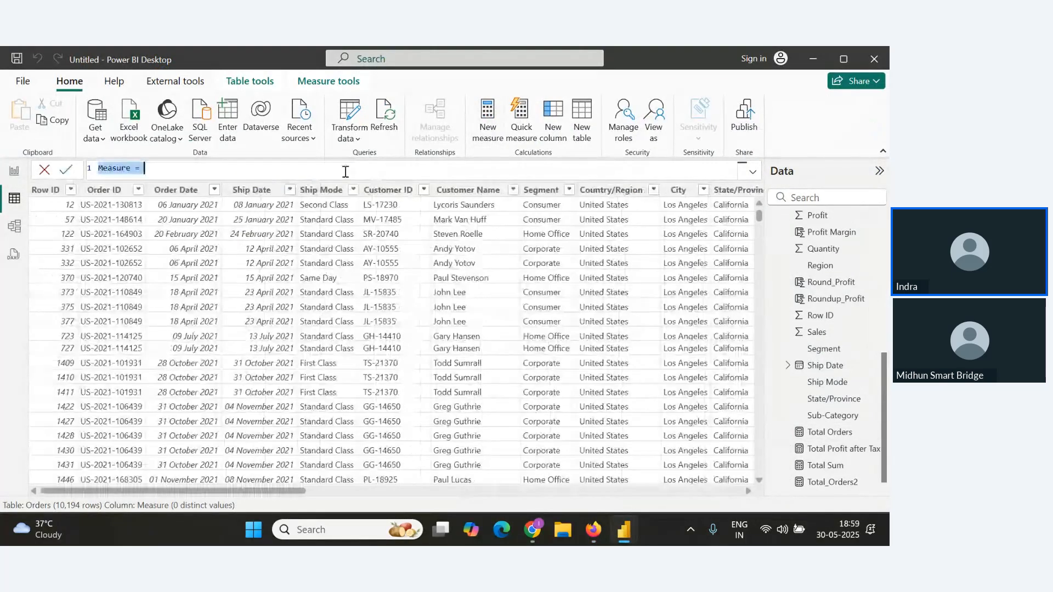
type("Average")
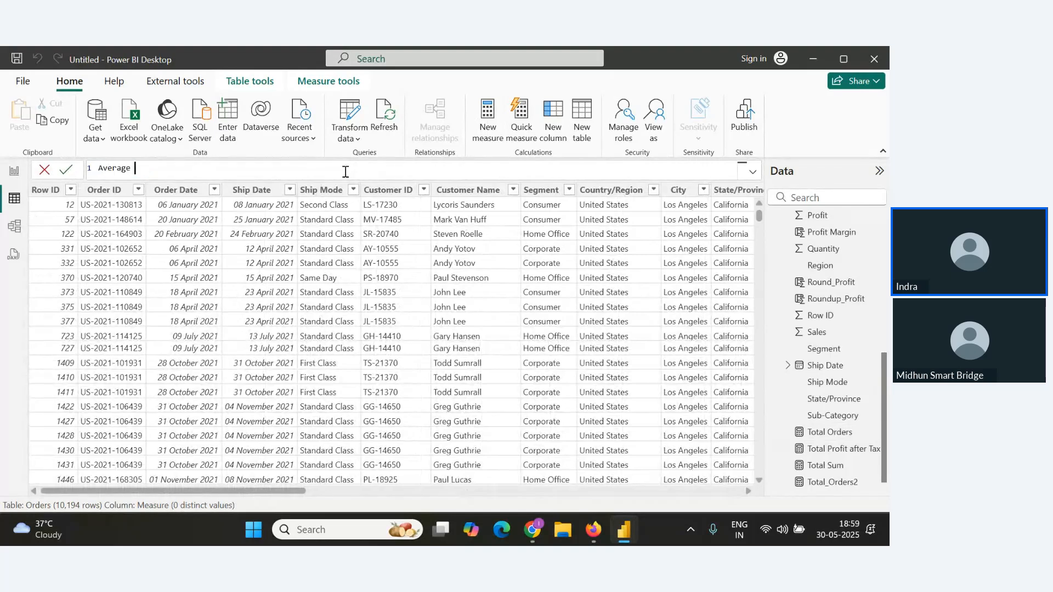
type(" Profit per Unit=Aver")
key("Down")
key("Down")
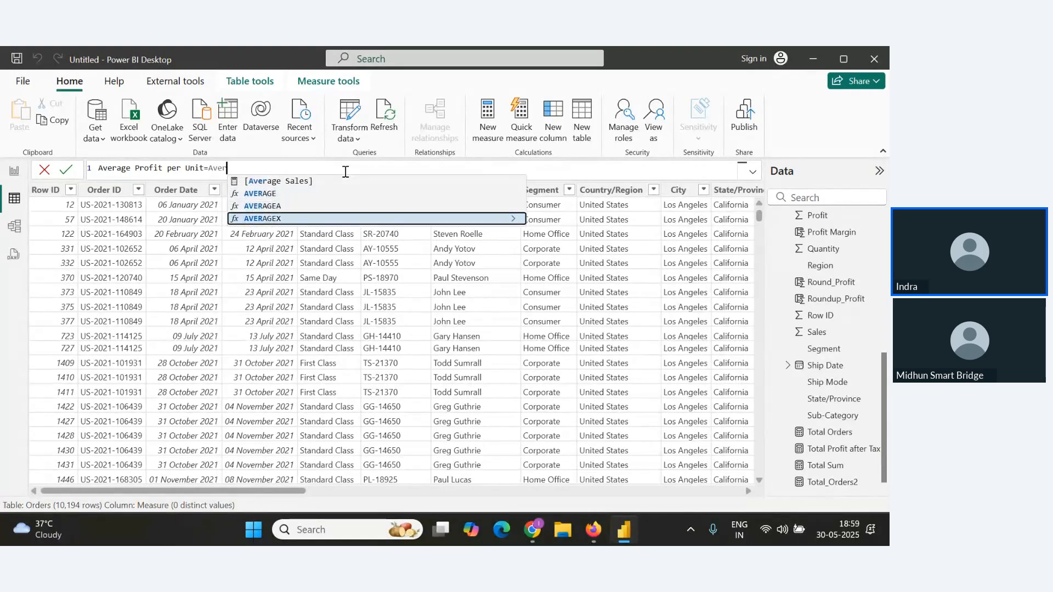
key("Tab")
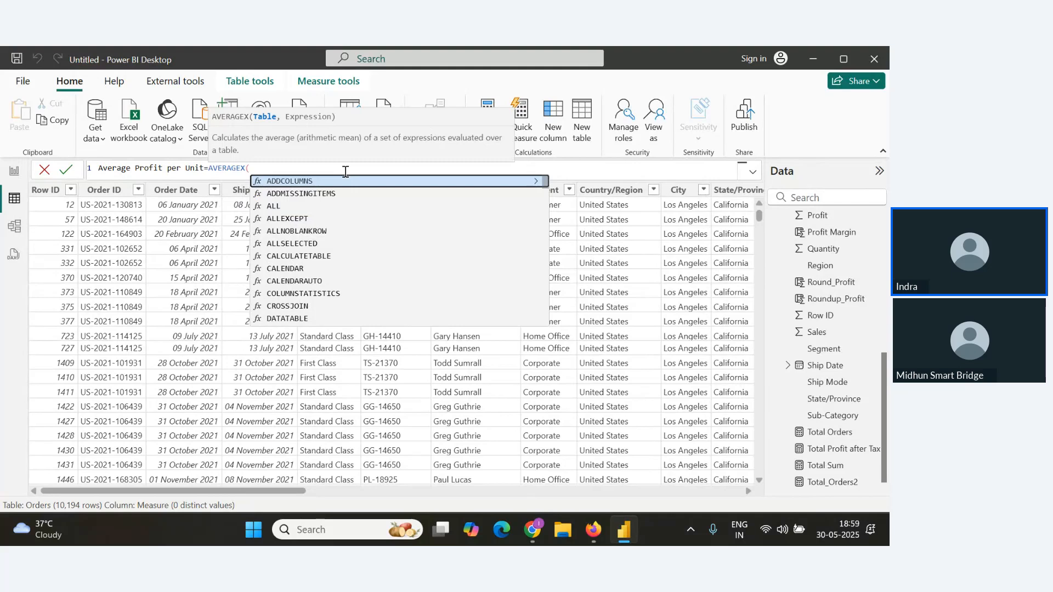
type("Orders")
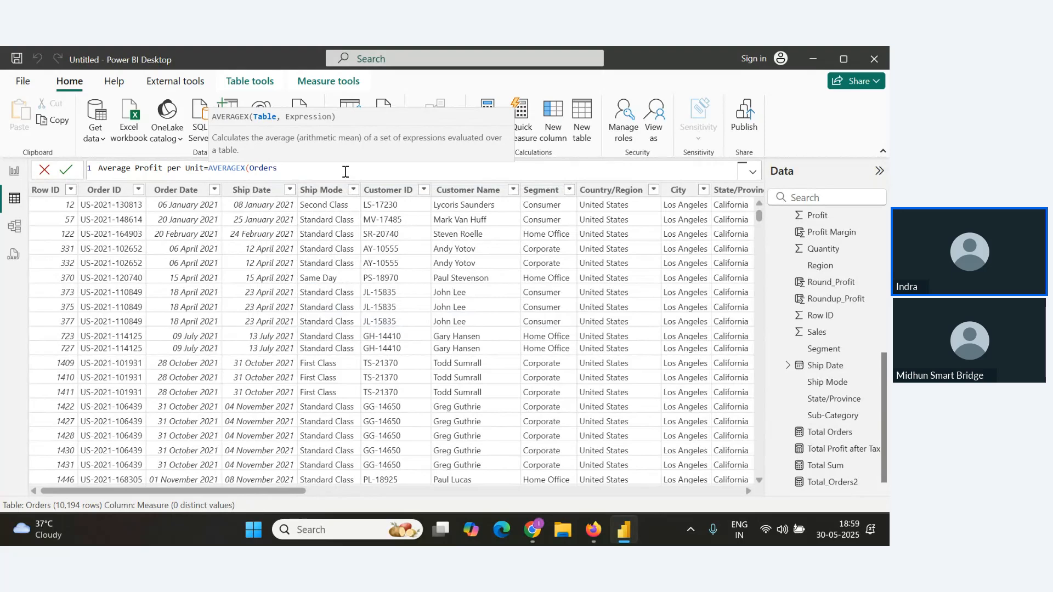
type(",")
type("Orders[Profit]")
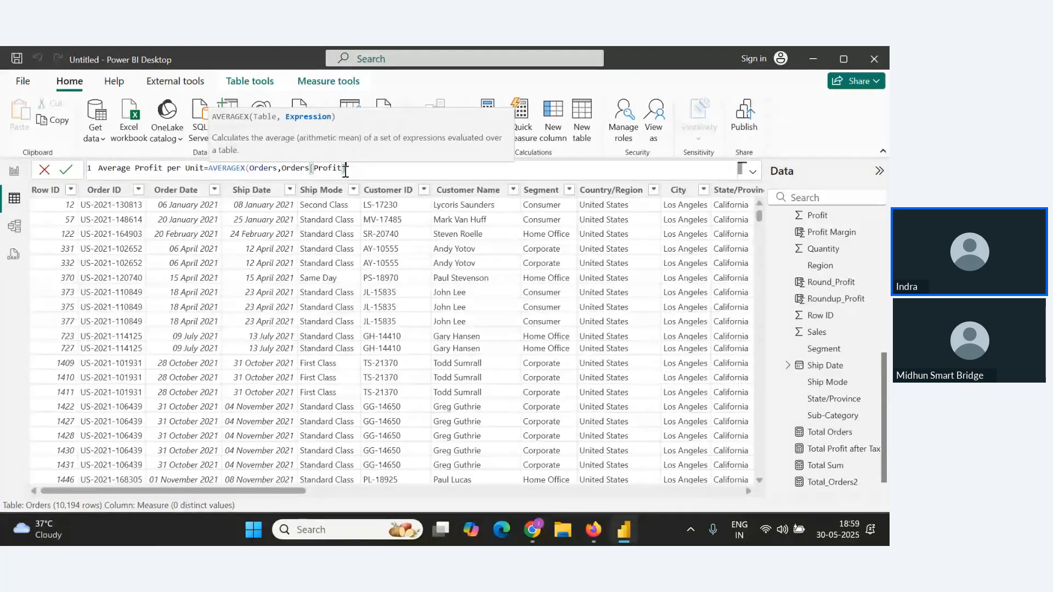
type(")")
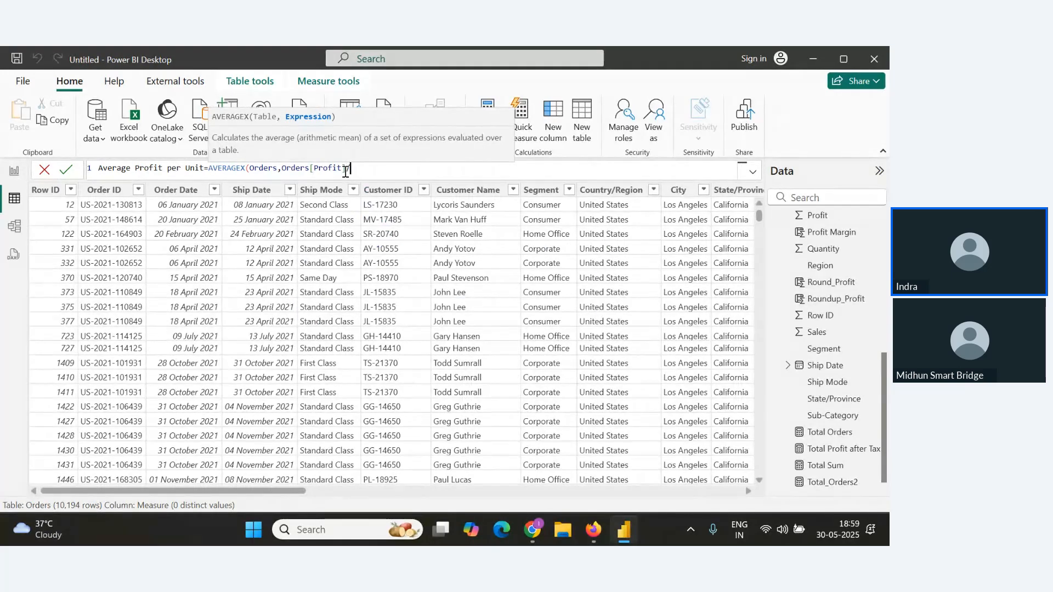
type("Orders[Quantity])")
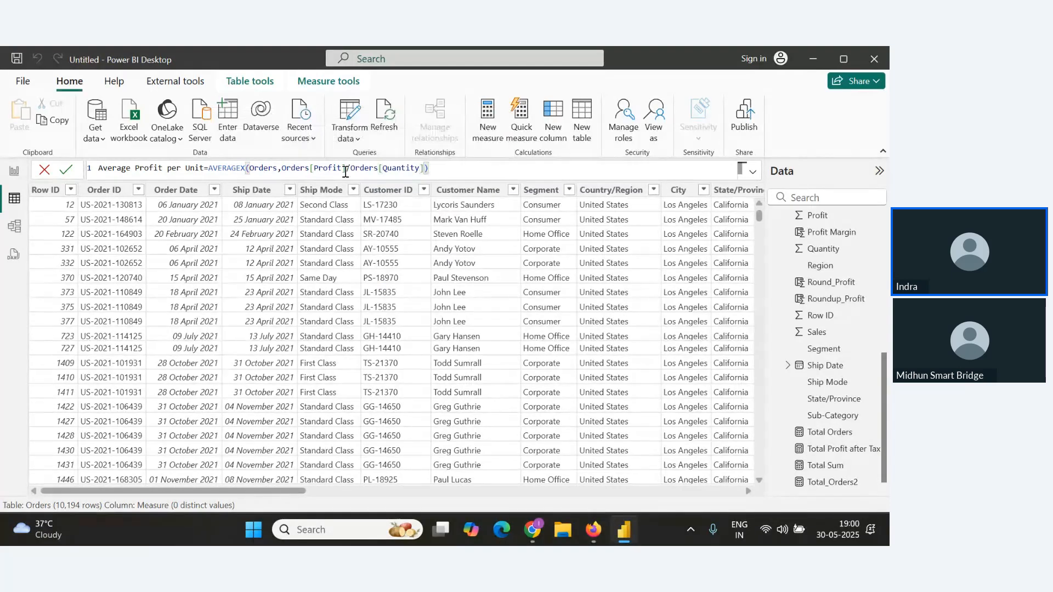
left_click(66, 169)
left_click_drag(482, 168, 23, 169)
key("ctrl+c")
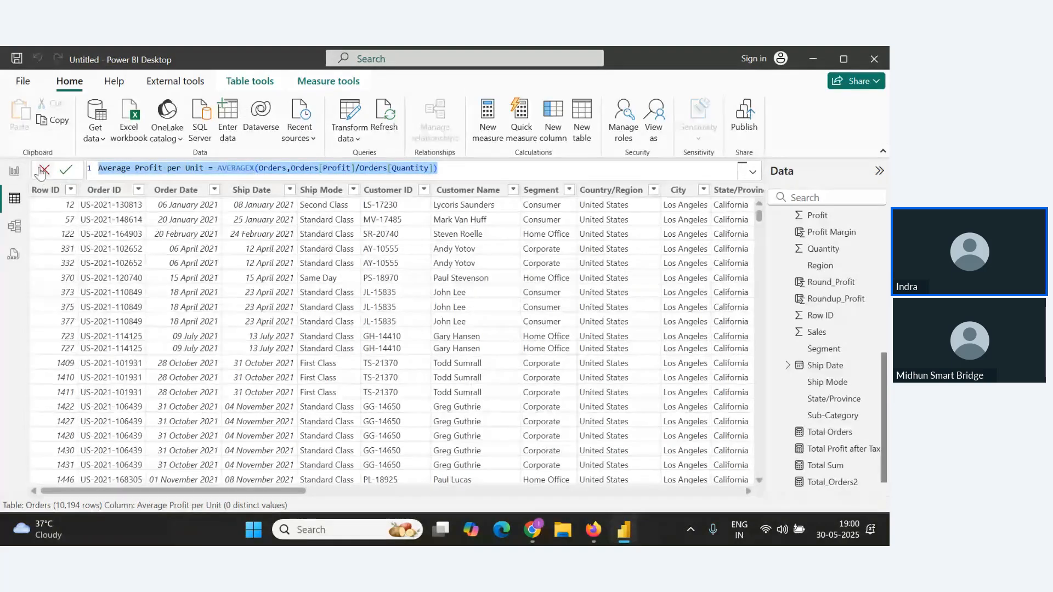
Place the Average Profit per Unit measure as a card on the report page.
left_click(15, 171)
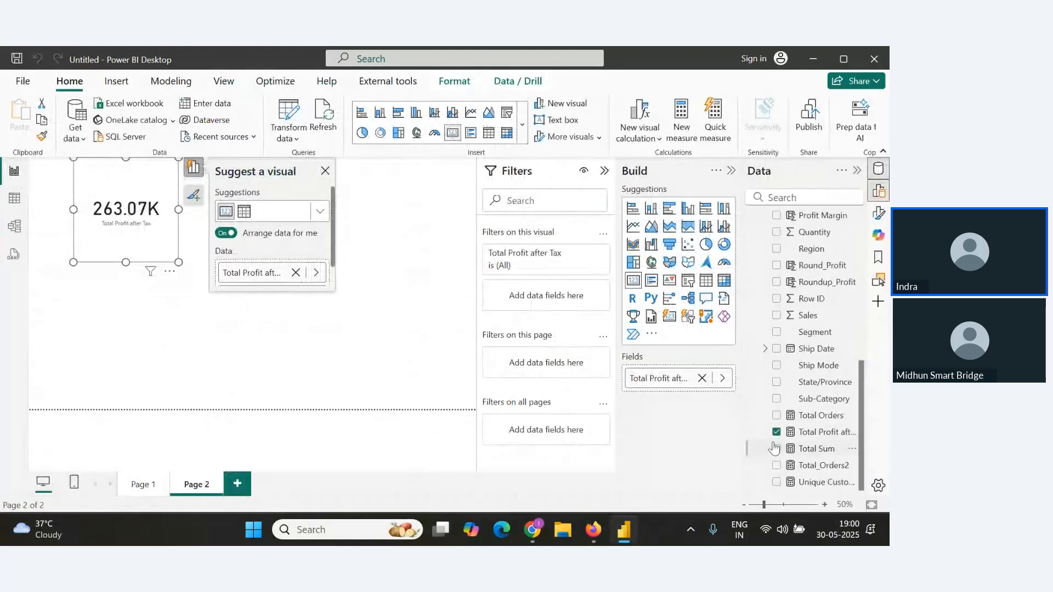
scroll(807, 357, "up", 10)
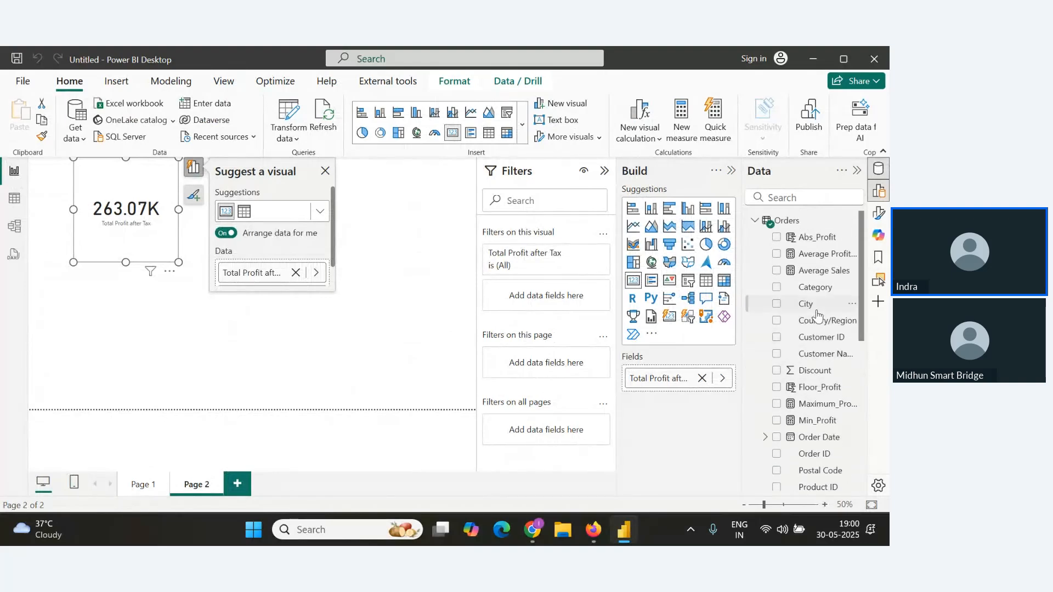
left_click_drag(823, 255, 337, 216)
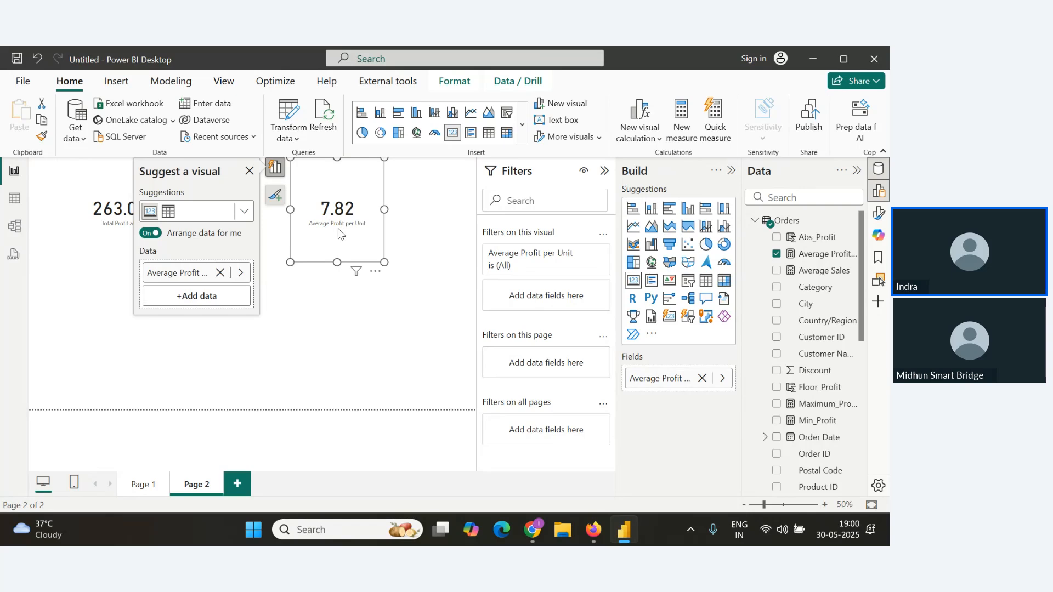
Paste the Average Profit per Unit formula into the notes below the Averagex() heading.
key("alt+Tab")
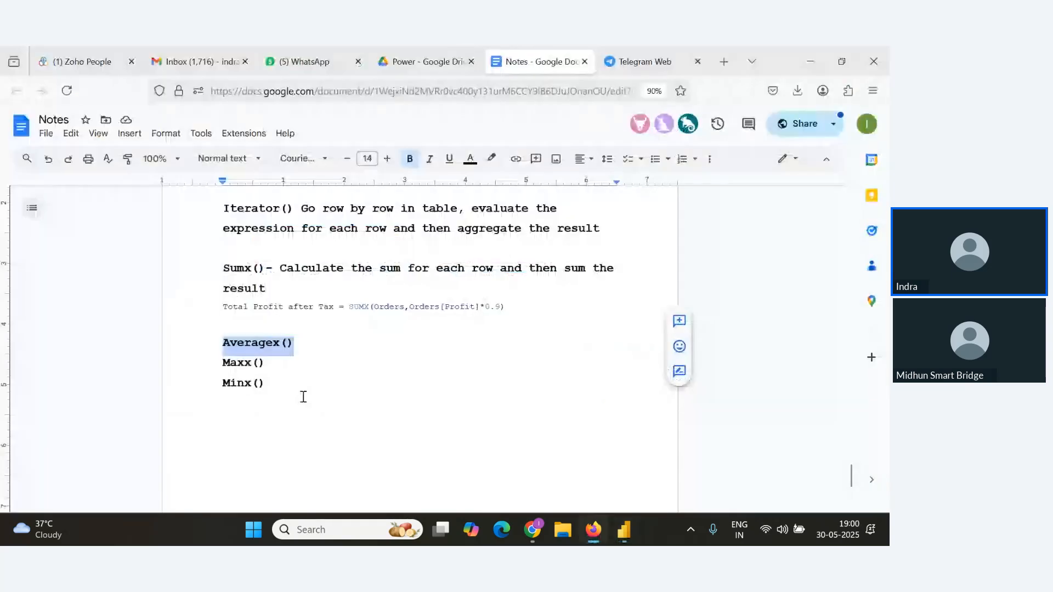
left_click(312, 348)
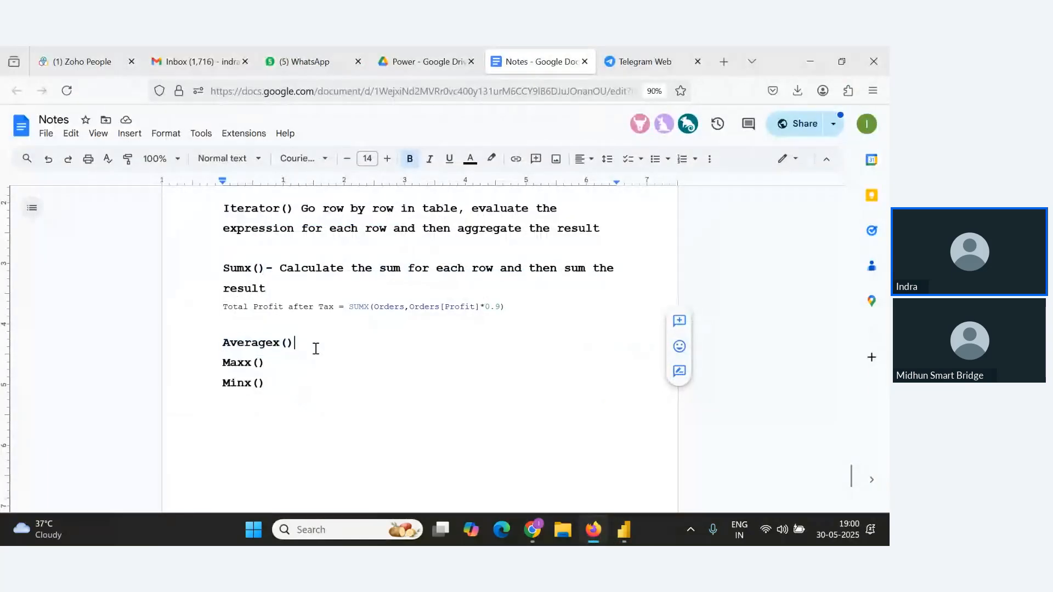
key("Return")
key("ctrl+v")
key("Return")
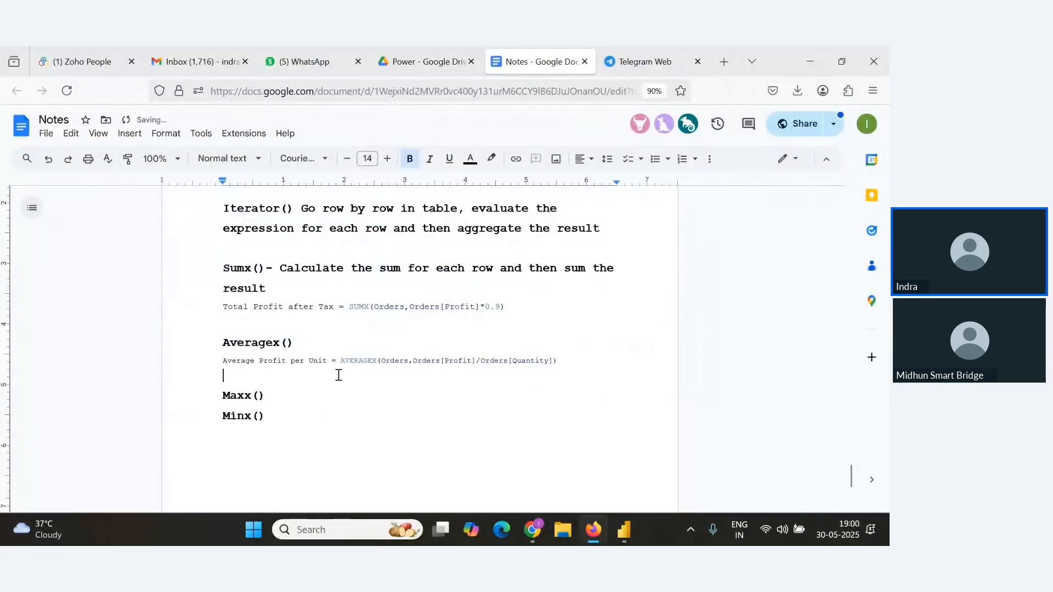
Switch to the webinar window and scroll through the attendee questions in Q&A.
key("alt+Tab")
key("alt+Tab")
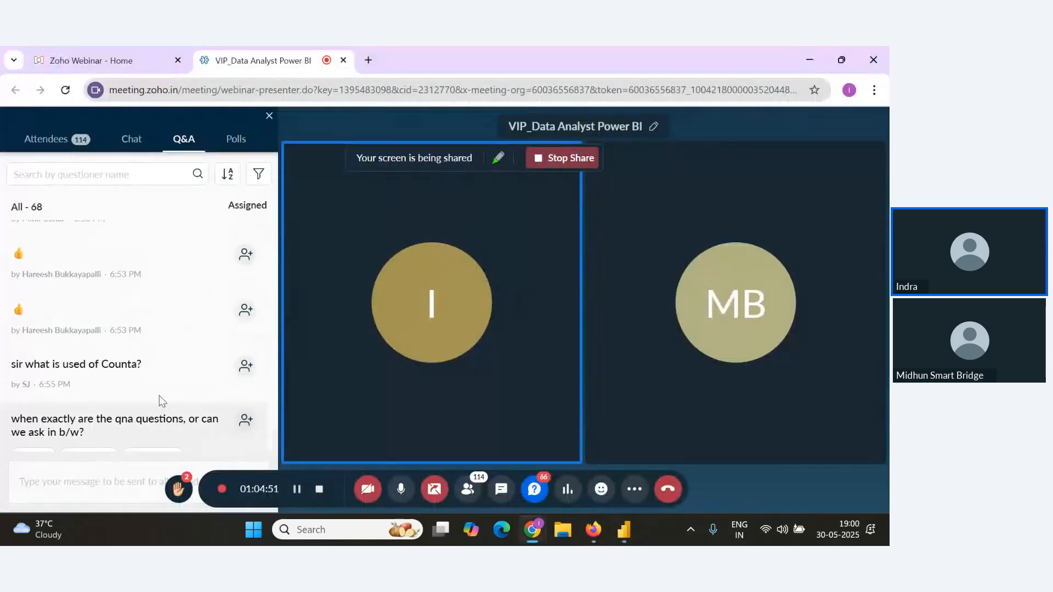
scroll(159, 396, "up", 3)
scroll(159, 396, "down", 4)
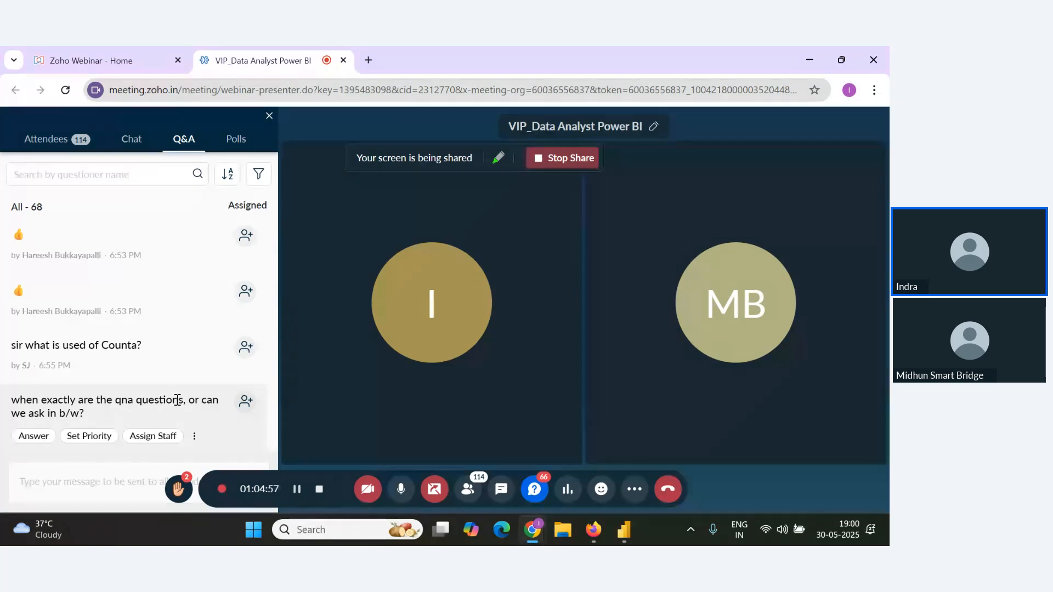
scroll(176, 402, "up", 1)
scroll(182, 413, "down", 1)
key("alt+Tab")
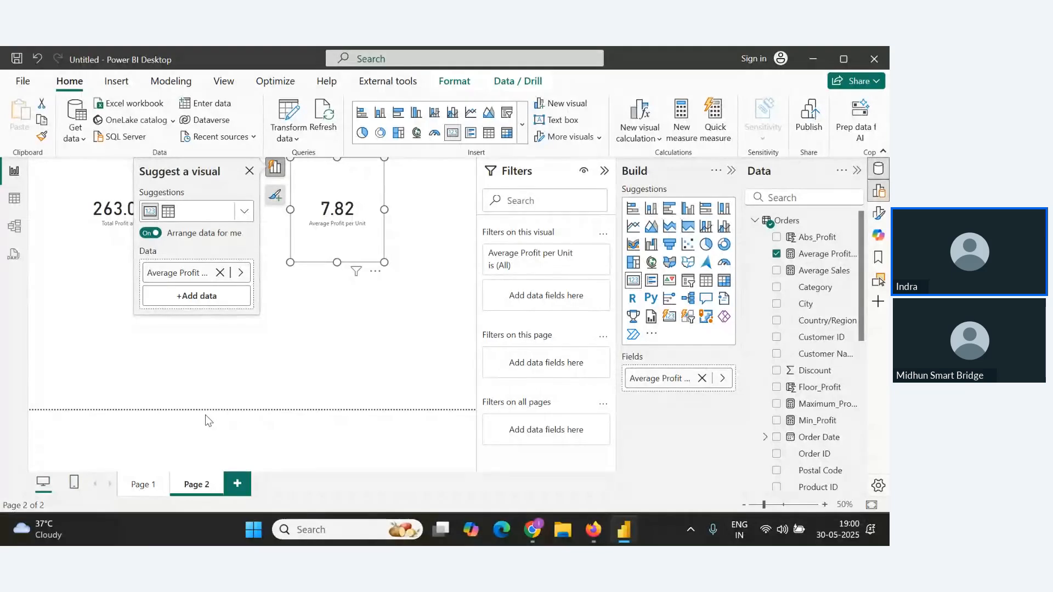
Create a new measure Max Revenue per Order = MAXX(Orders, Orders[Sales]*Orders[Quantity]-Orders[Discount]) in table view and copy its formula.
left_click(184, 389)
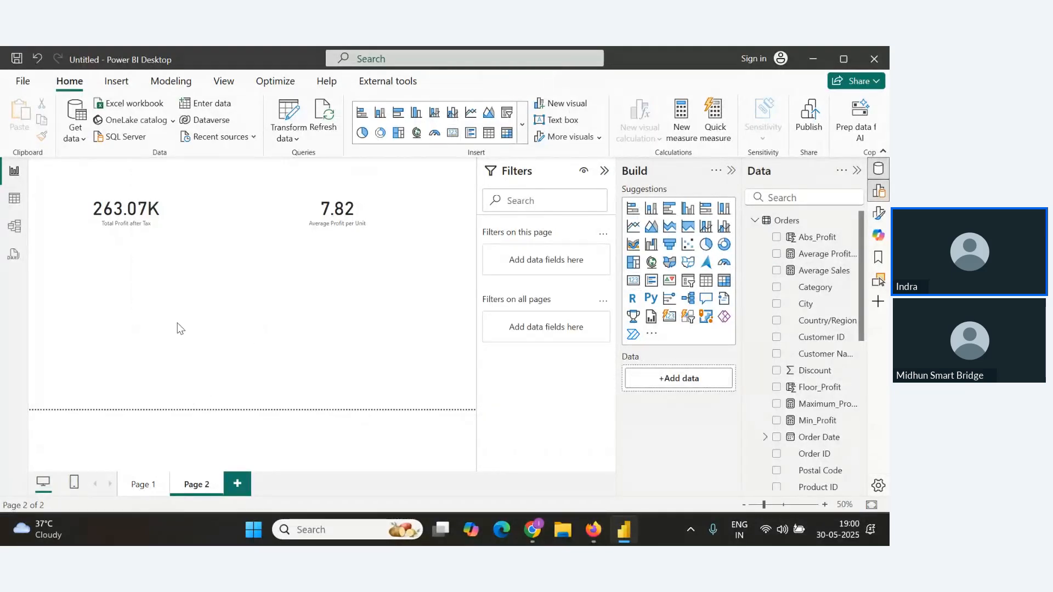
left_click(13, 201)
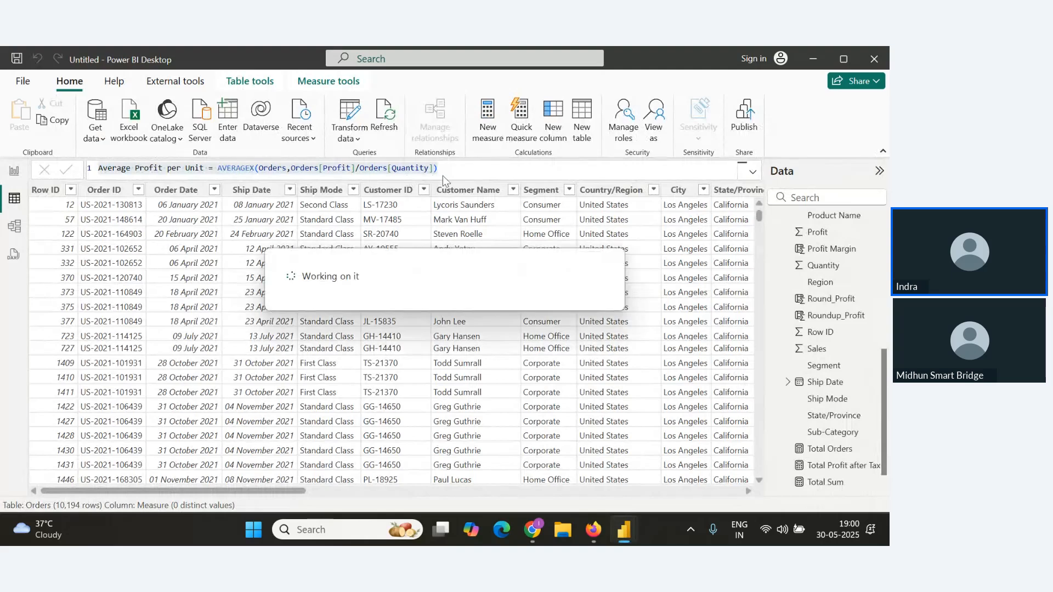
type("Ma")
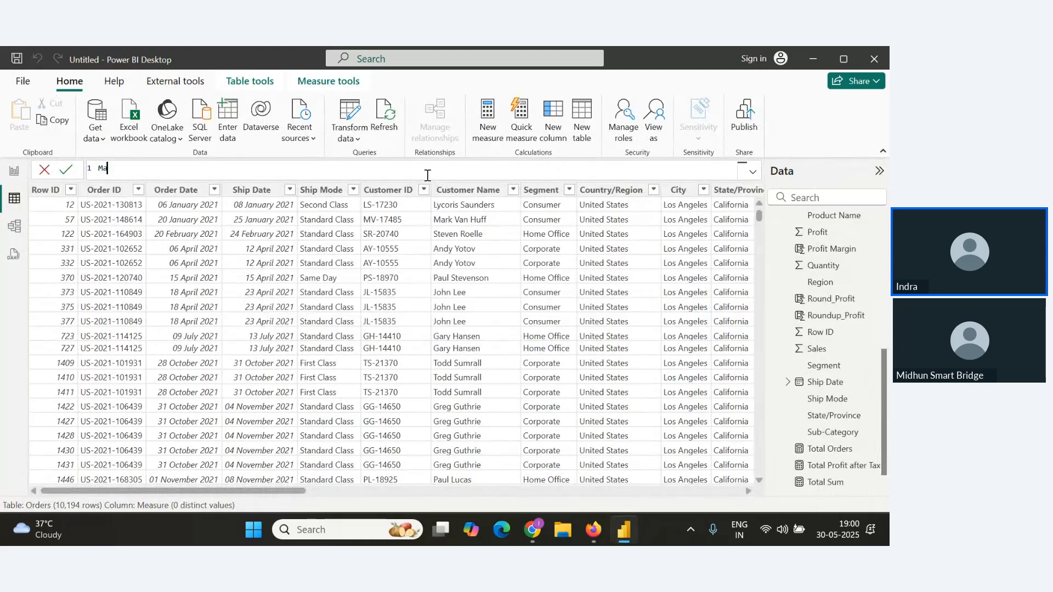
type("x Revenue per Order= Max")
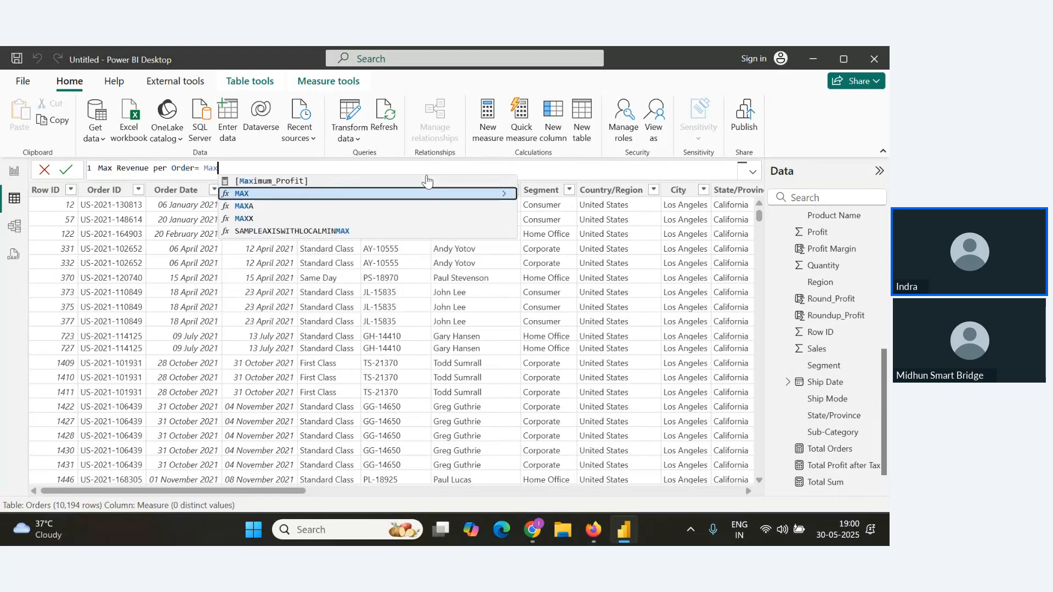
type("x")
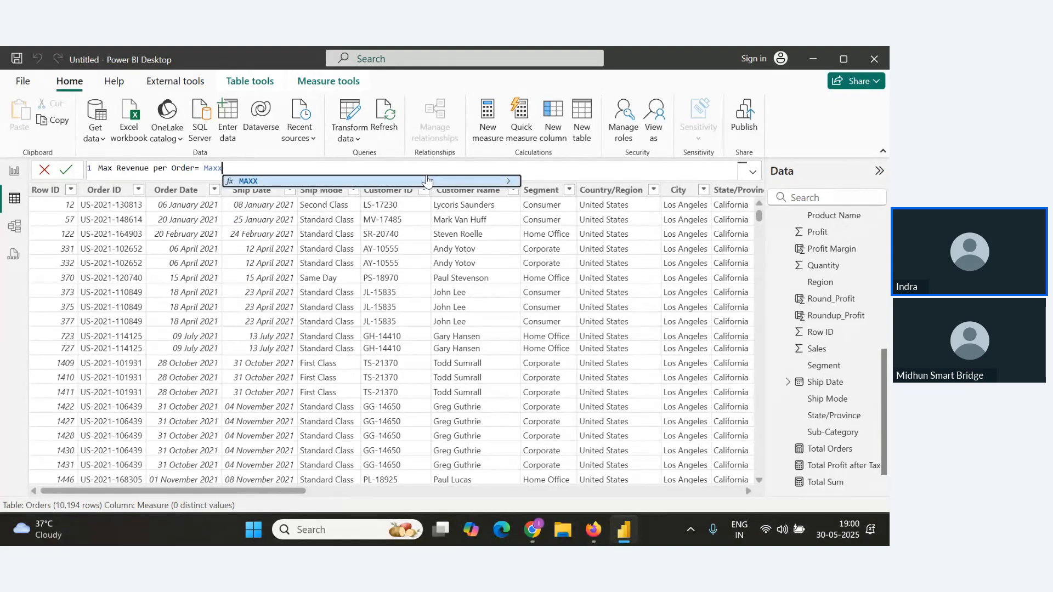
type("(")
type("order")
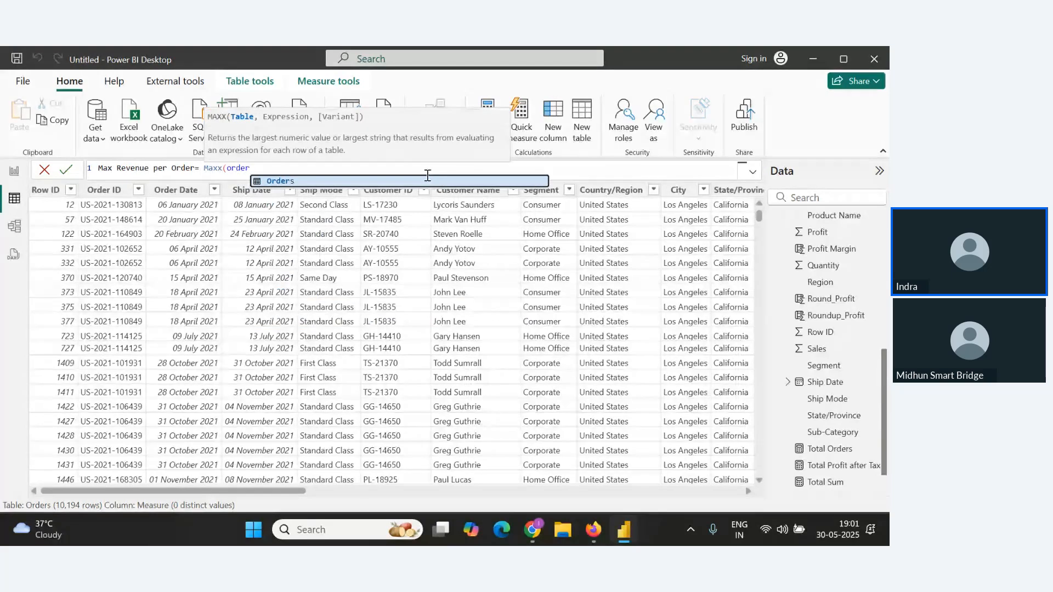
key("Tab")
type(",")
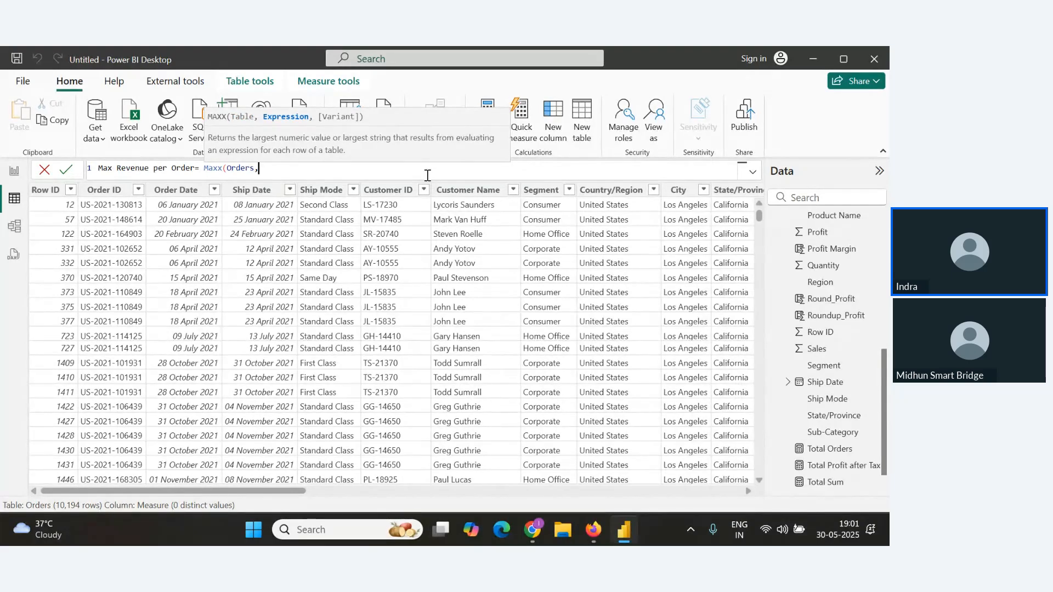
type("Sales")
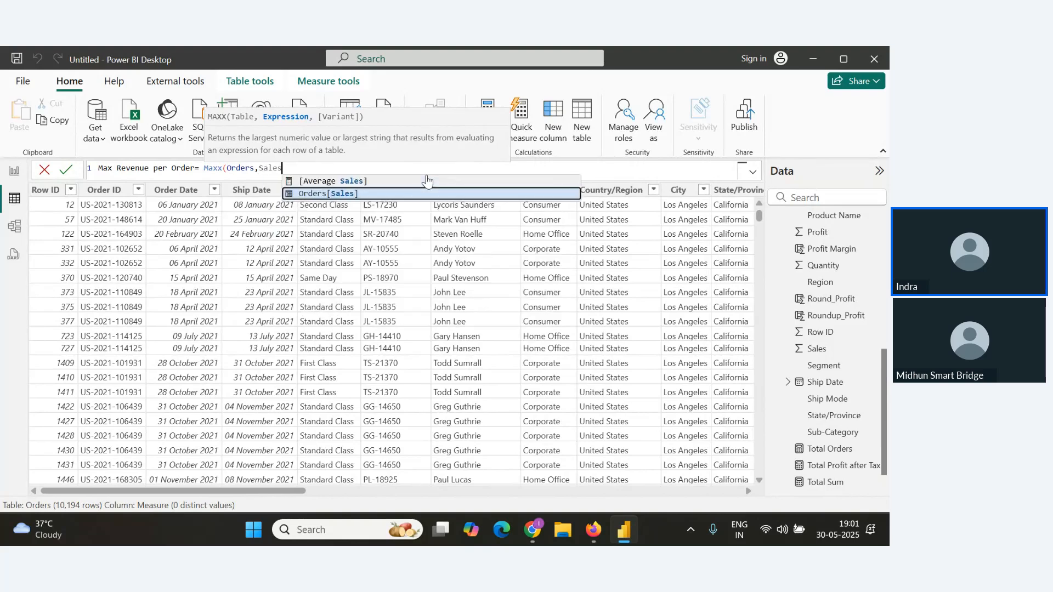
key("Tab")
type("*")
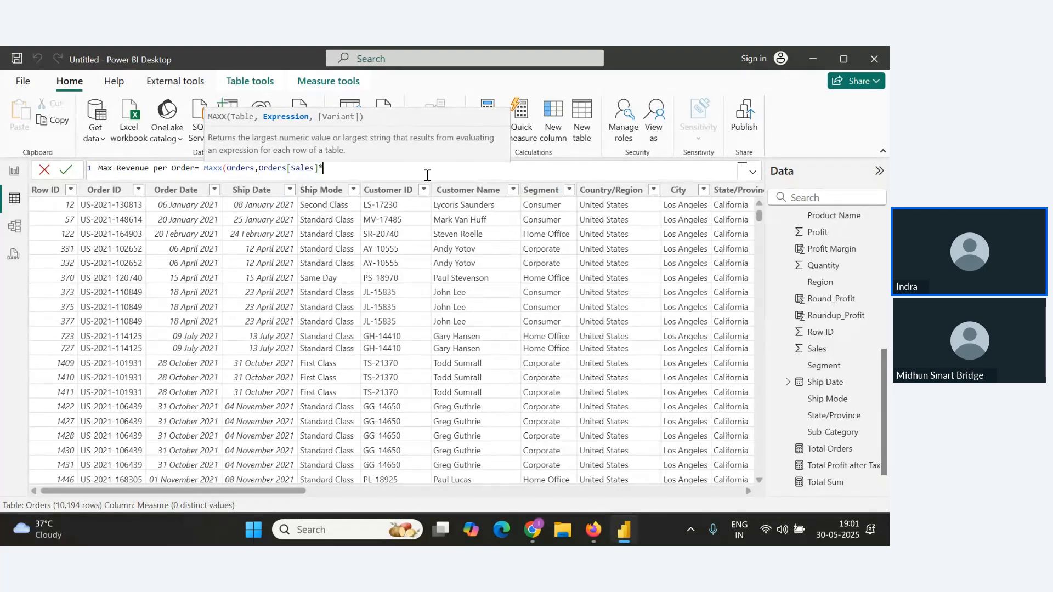
type("Qu")
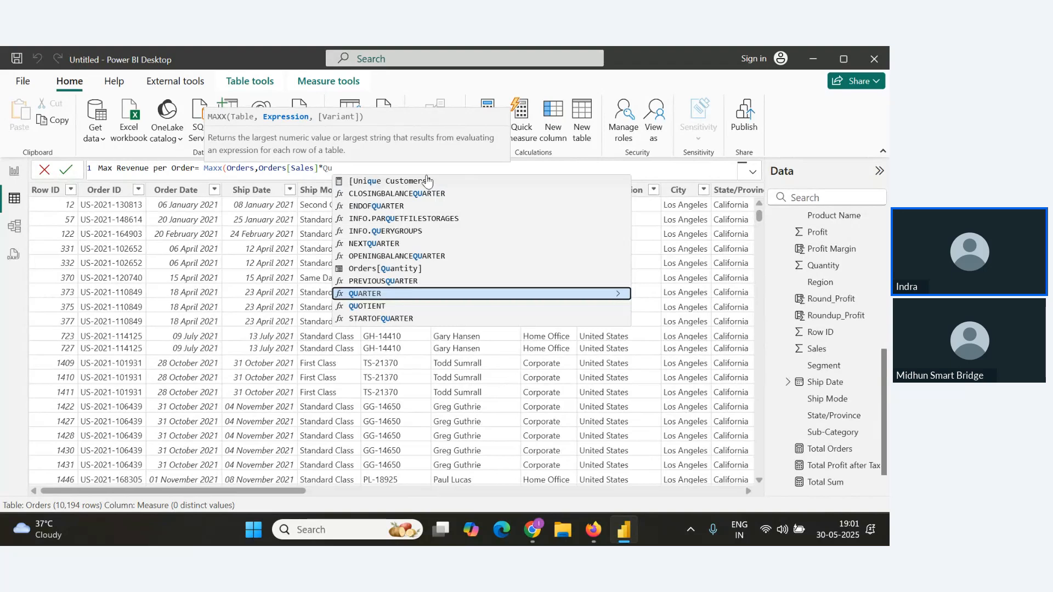
left_click(409, 268)
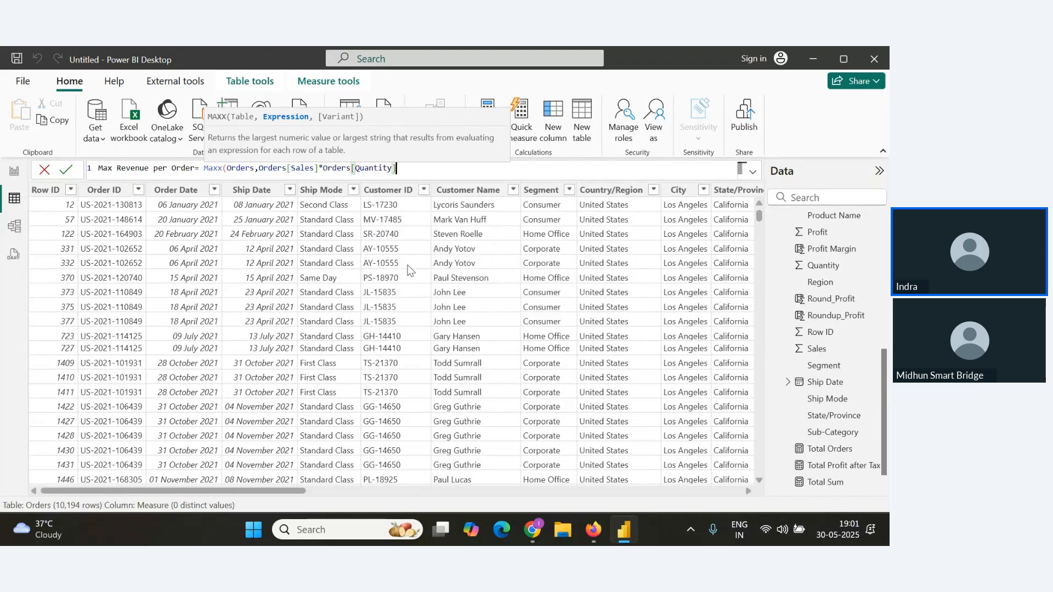
type("-Ds")
key("BackSpace")
type("isc")
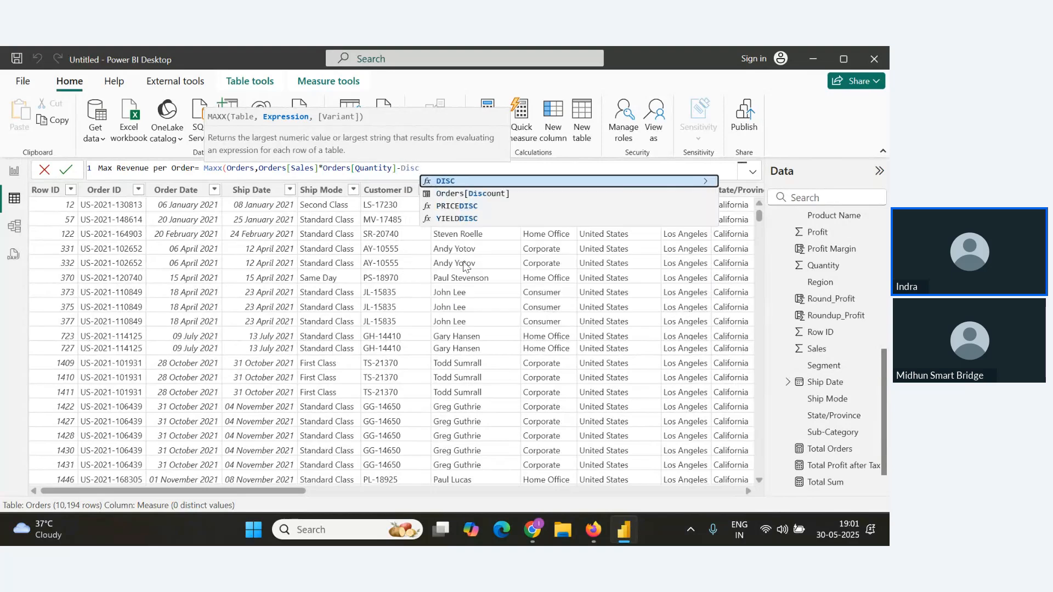
left_click(473, 194)
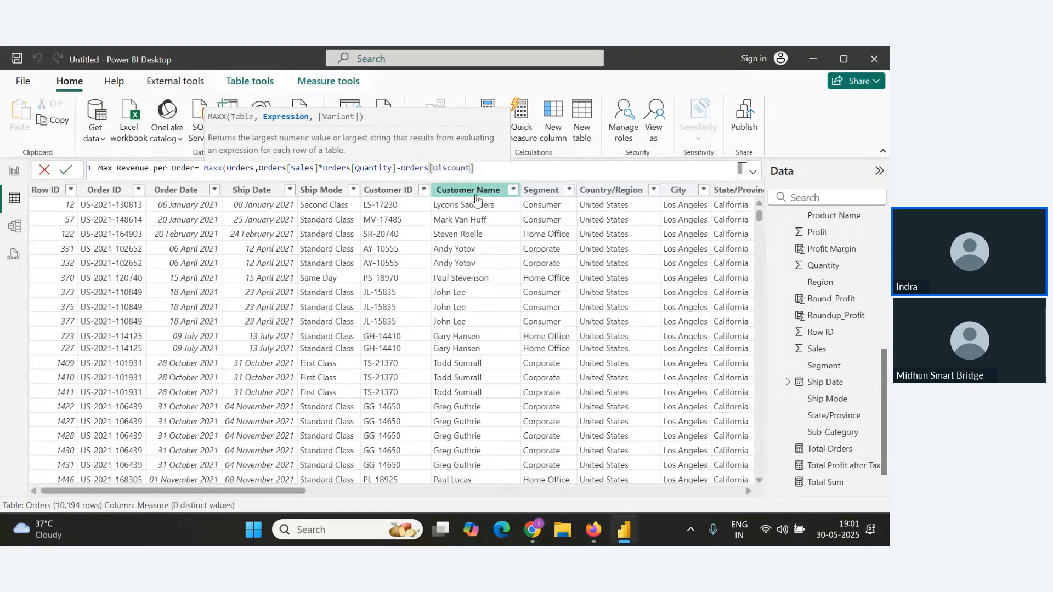
type(")")
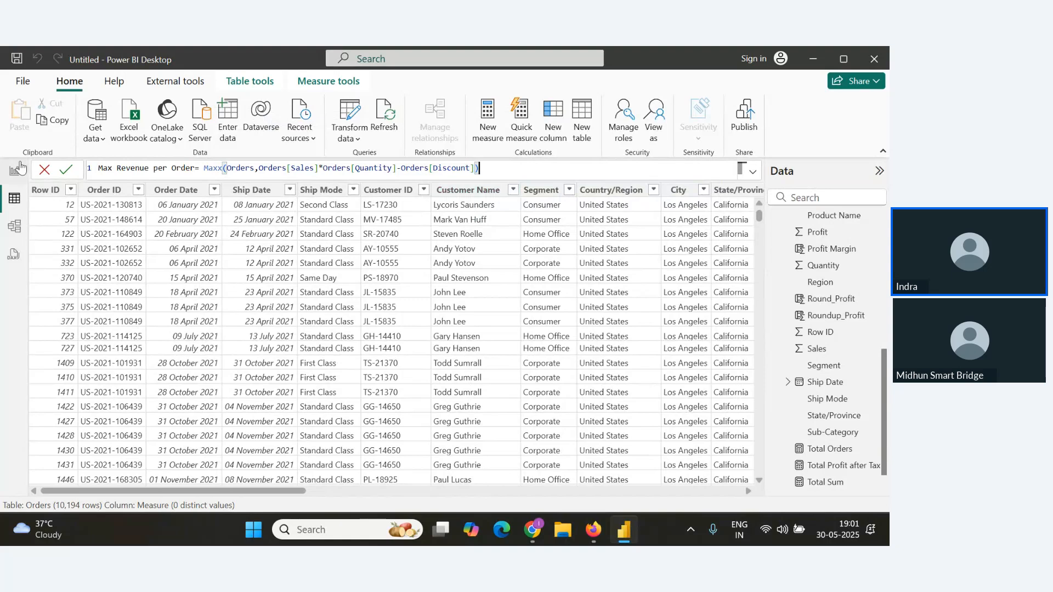
left_click(66, 169)
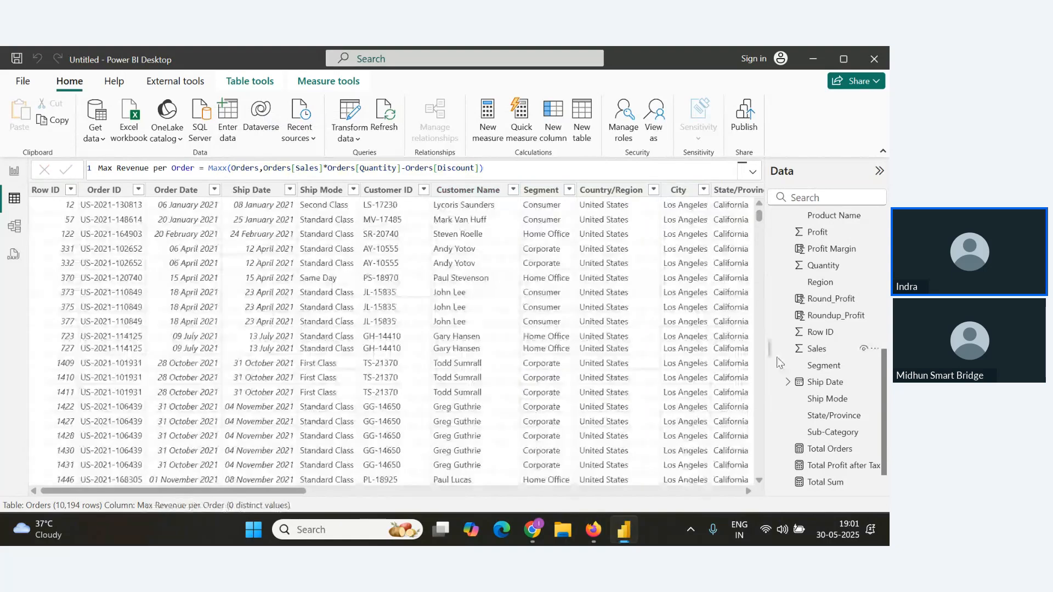
left_click(565, 170)
key("ctrl+a")
key("ctrl+c")
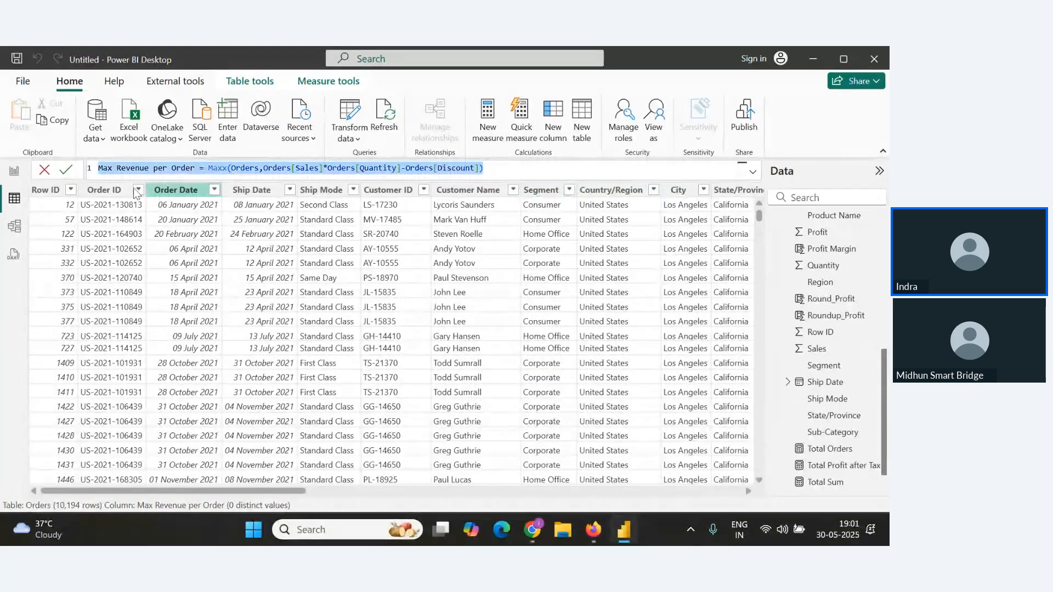
Place the Max Revenue per Order measure as a card on the report page.
left_click(14, 170)
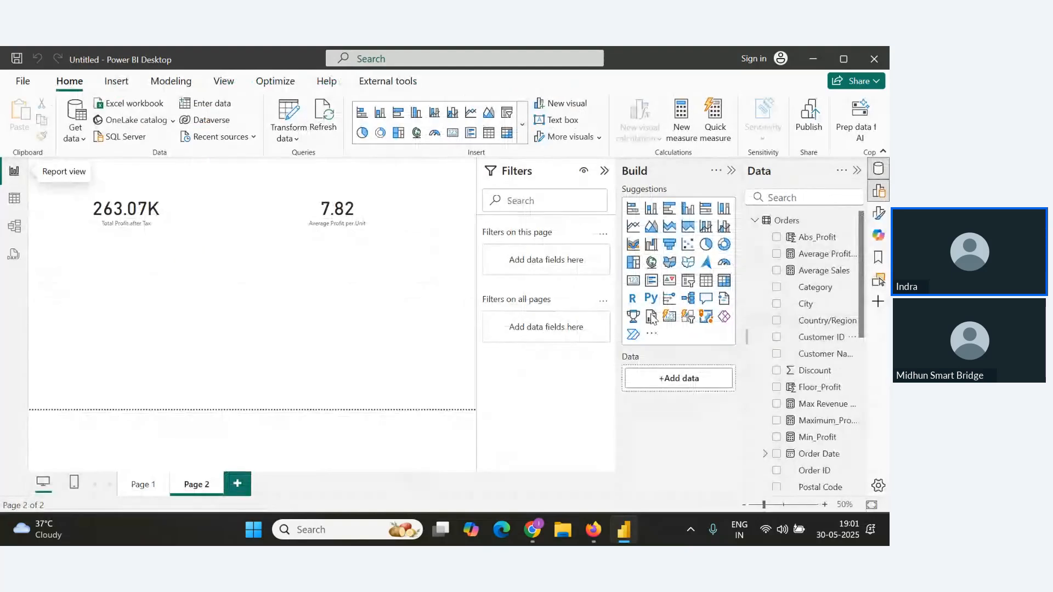
left_click(5, 200)
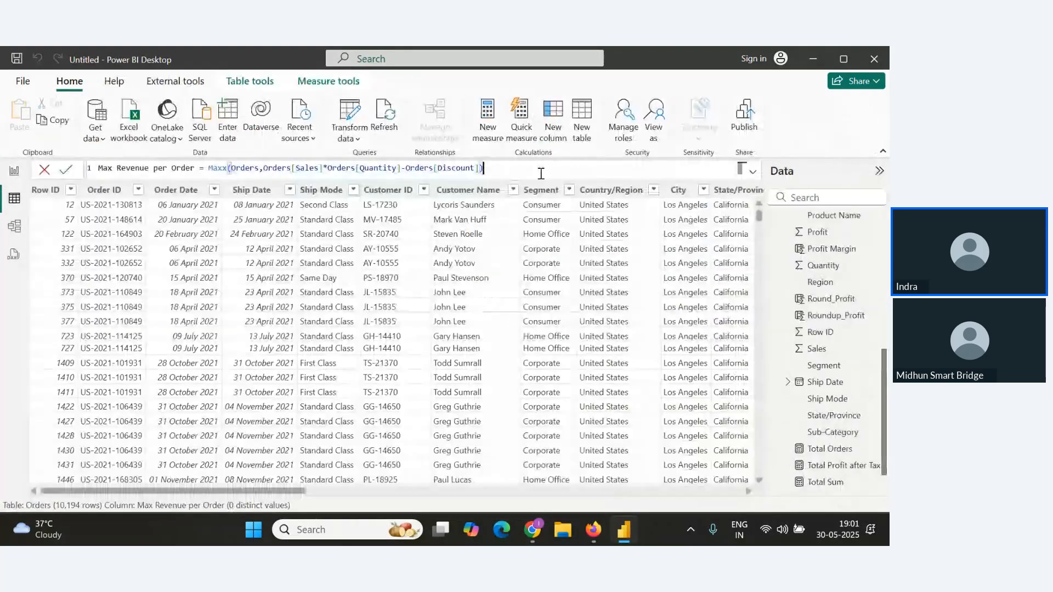
left_click(14, 171)
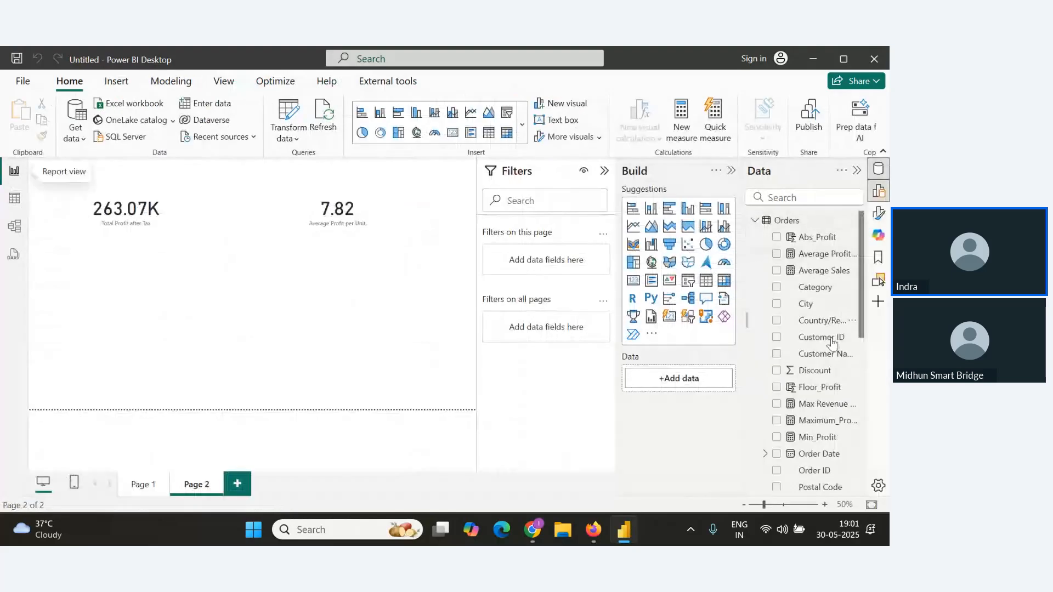
scroll(832, 400, "down", 3)
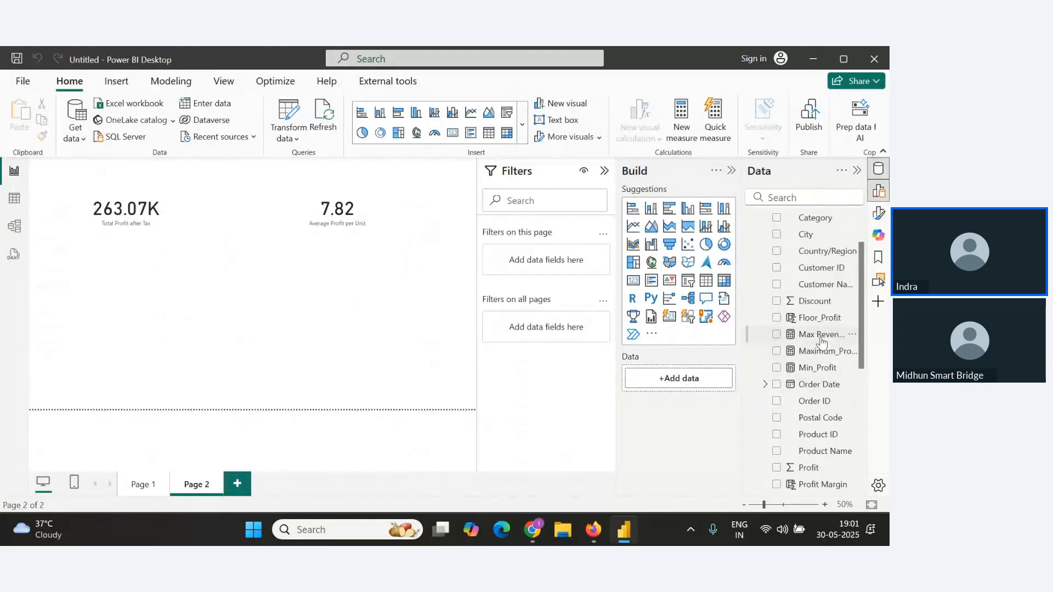
left_click_drag(820, 338, 290, 280)
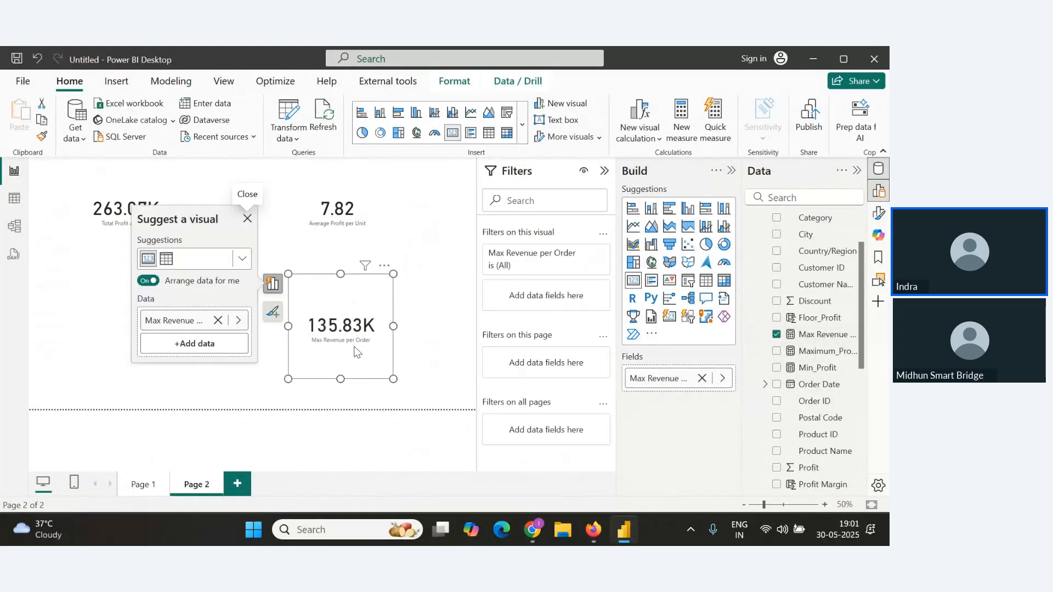
Paste the Max Revenue per Order formula into the notes below the Maxx() heading.
key("alt+Tab")
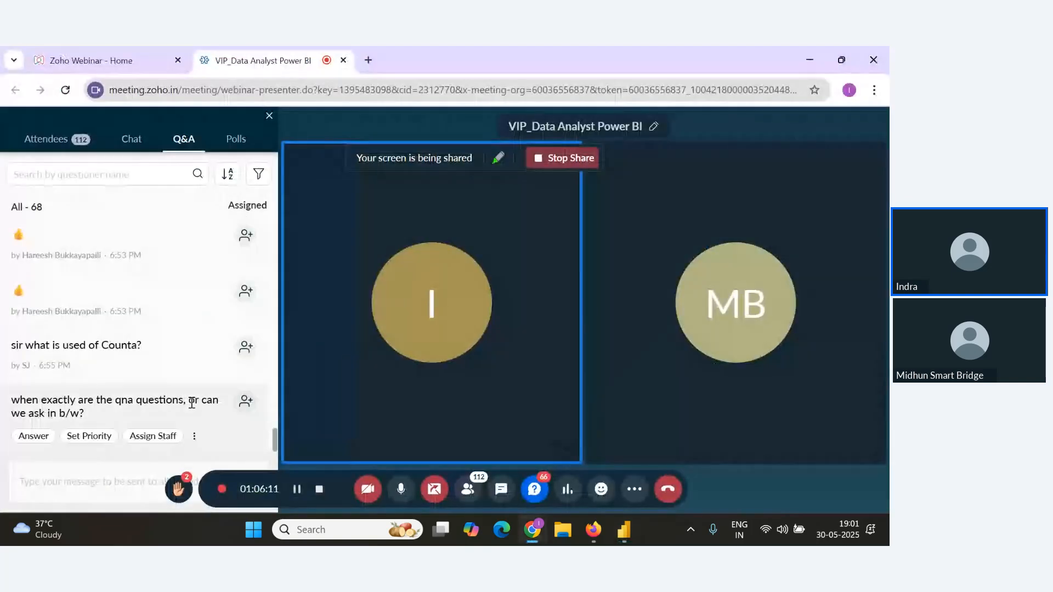
key("alt+Tab")
key("alt+Tab")
left_click(291, 397)
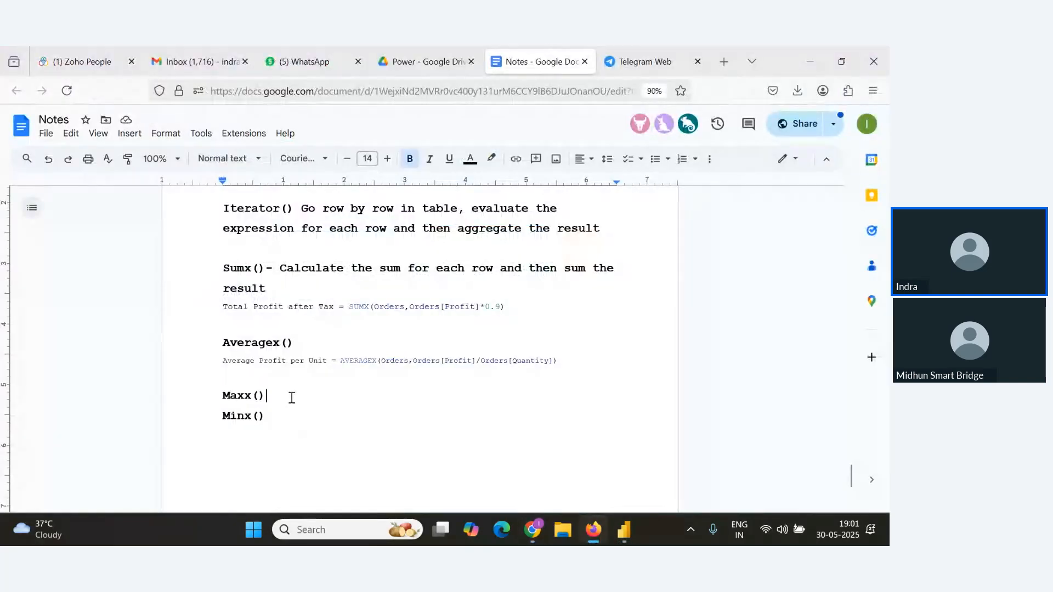
key("Return")
key("ctrl+v")
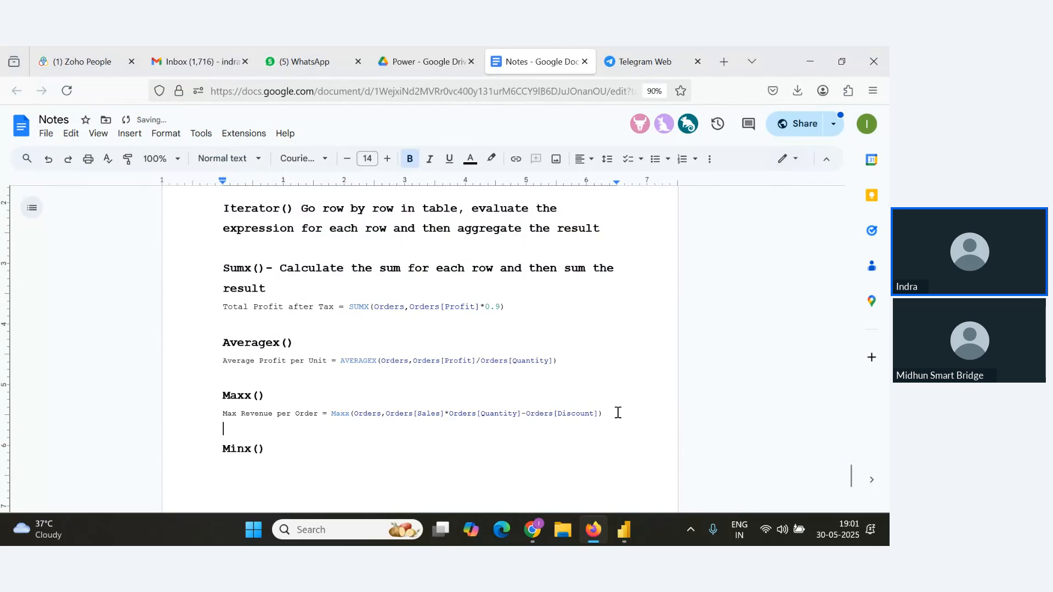
Set the pasted Max Revenue per Order formula's font size to 10 and remove the blank line above it.
left_click_drag(616, 413, 171, 415)
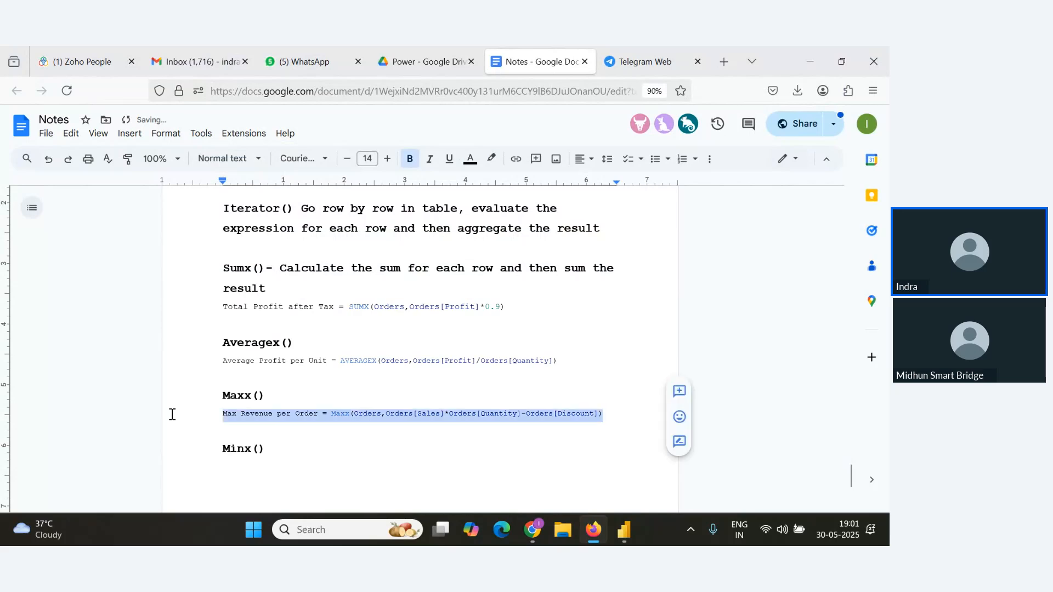
left_click(388, 159)
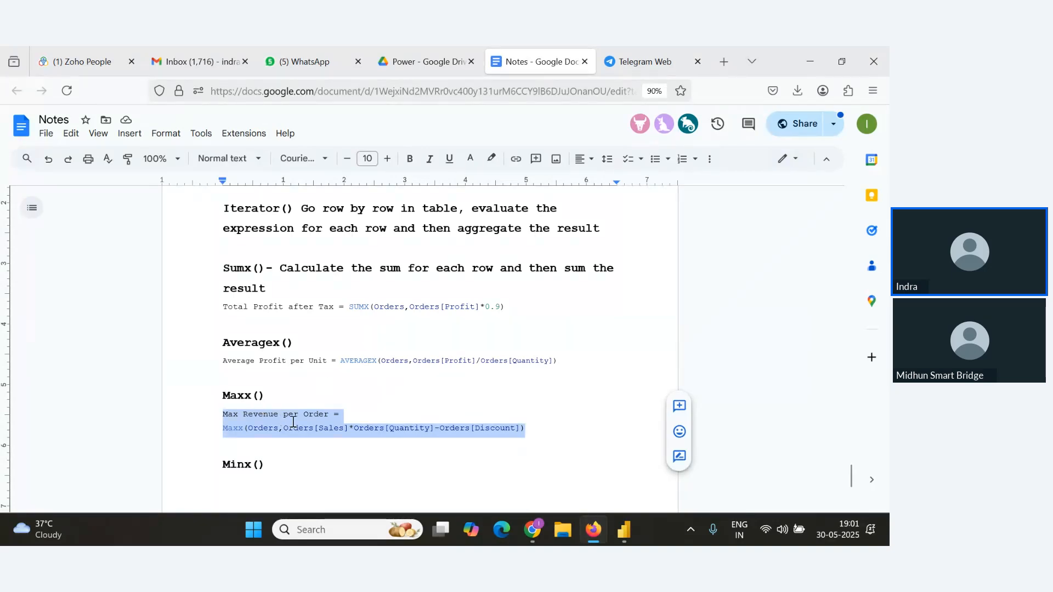
scroll(294, 422, "down", 3)
left_click_drag(314, 263, 308, 310)
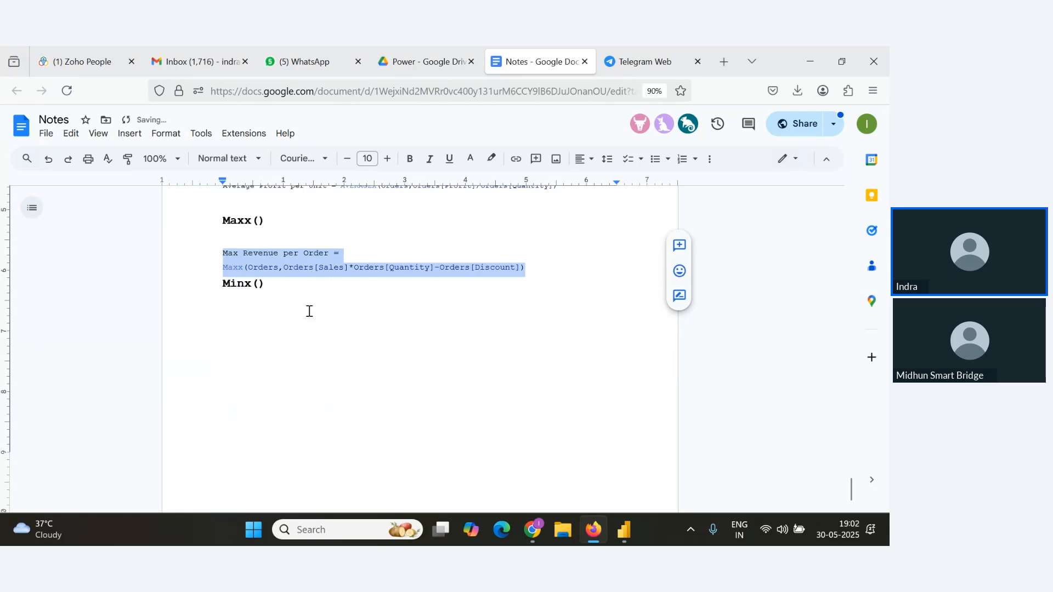
left_click(318, 245)
key("Delete")
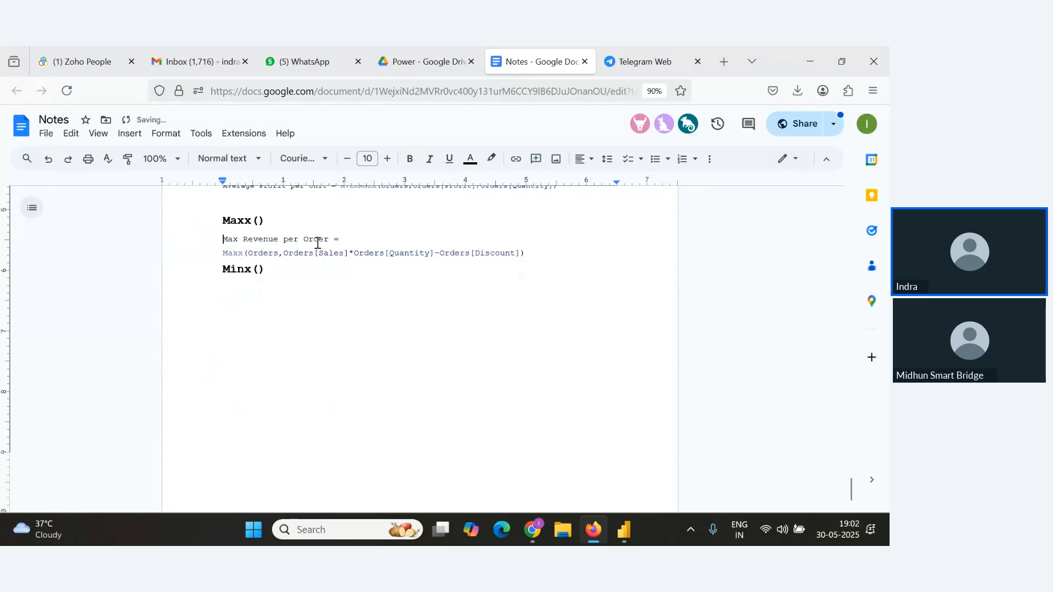
Add a 'Text Functions' heading below Minx() in the notes and a 'Concatenate' line beneath it.
key("alt+Tab")
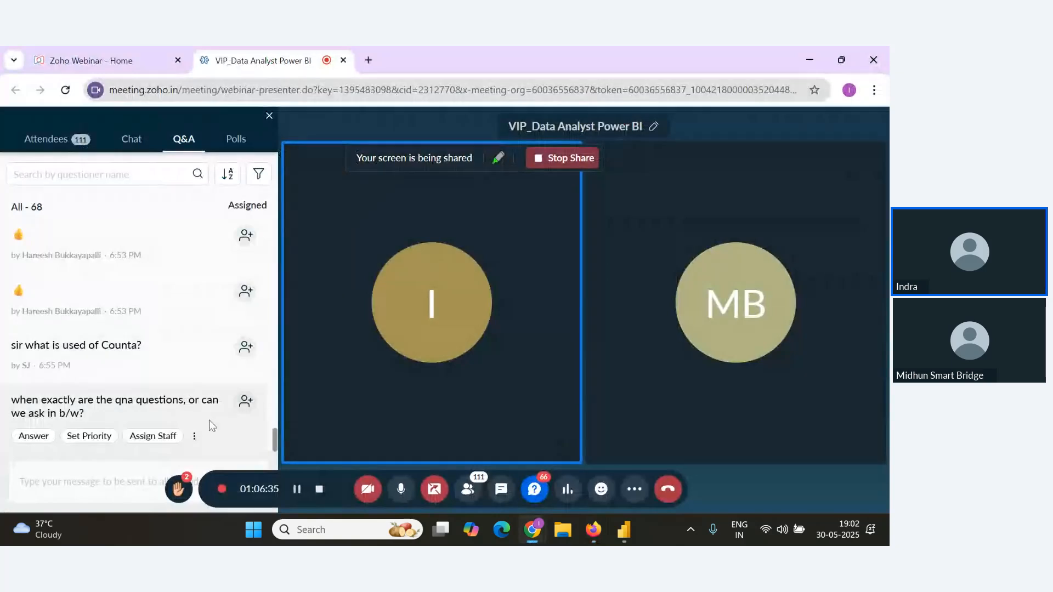
key("alt+Tab")
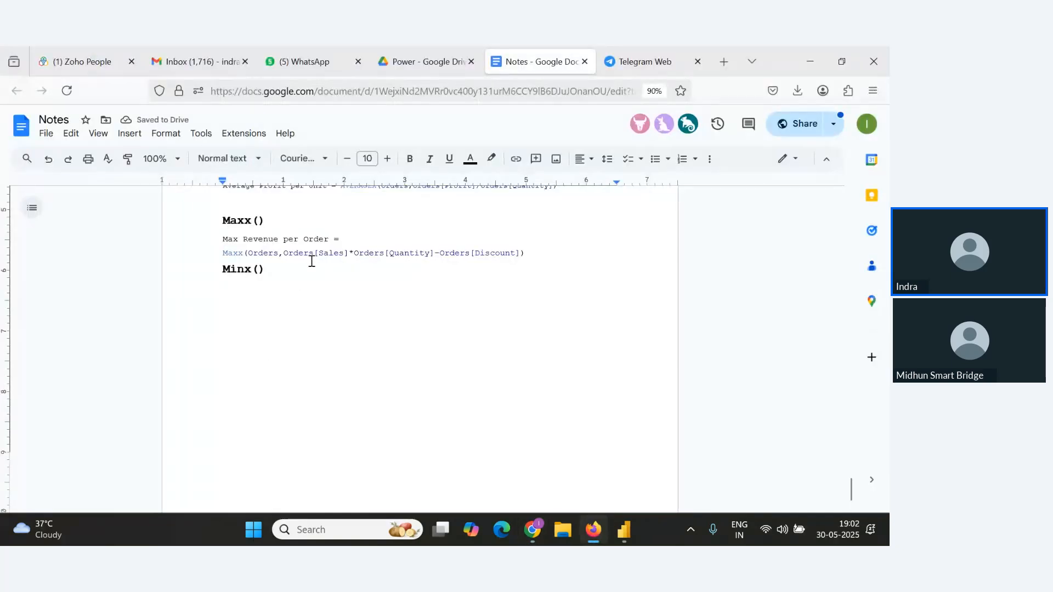
left_click_drag(311, 261, 310, 277)
left_click(312, 279)
key("Return")
key("Return")
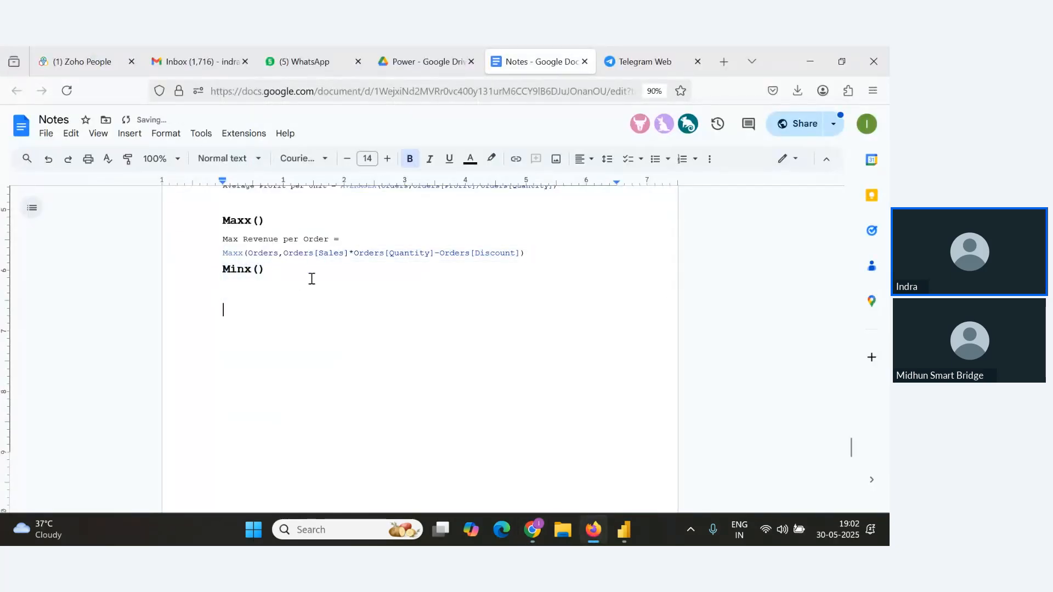
type("Text Funcgtion")
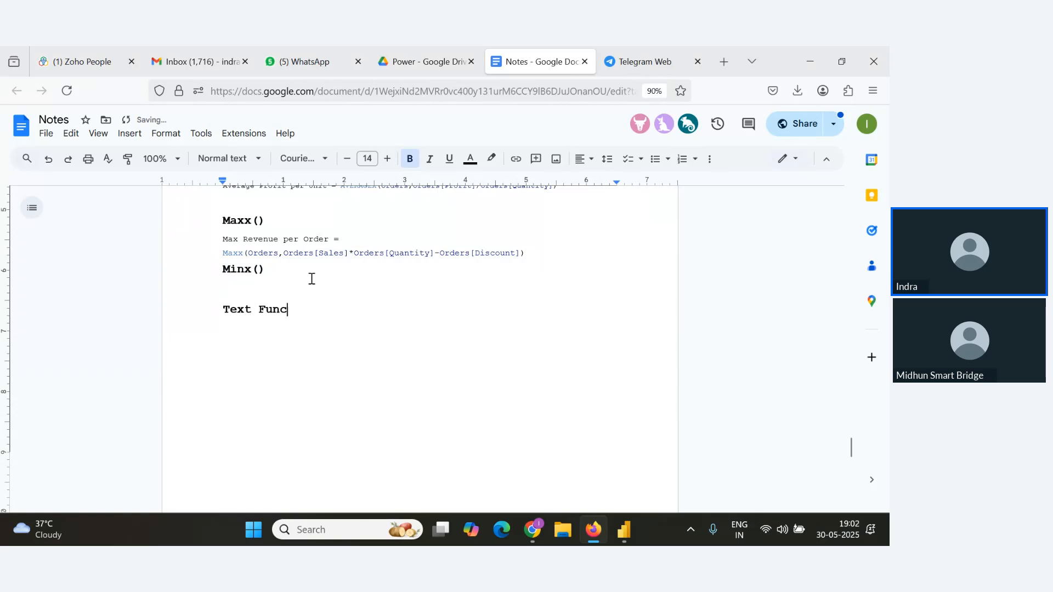
key("BackSpace")
key("BackSpace")
key("BackSpace")
key("BackSpace")
key("BackSpace")
type("tions")
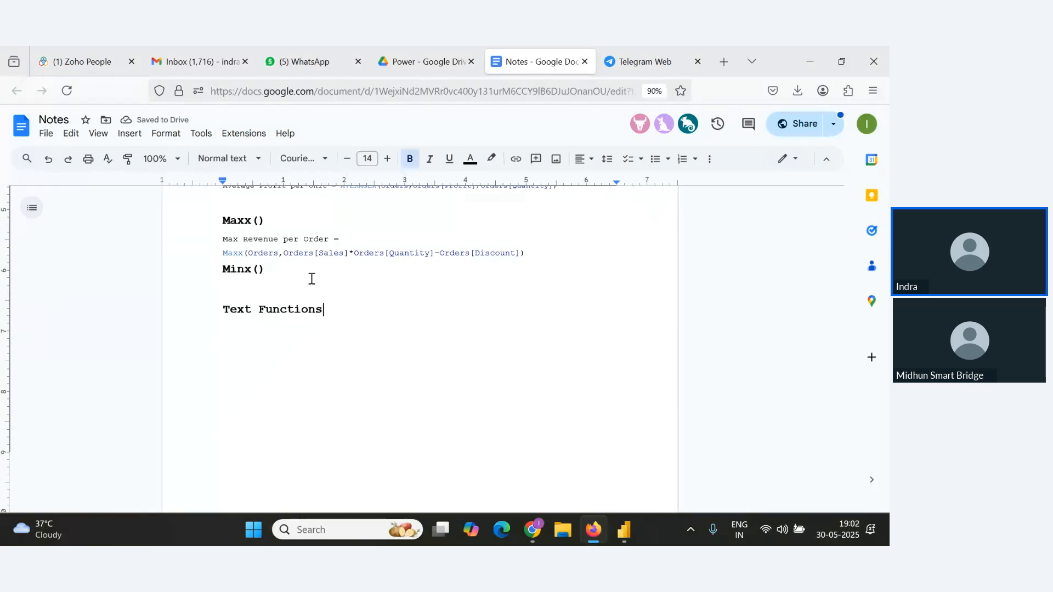
key("Return")
type("Concate")
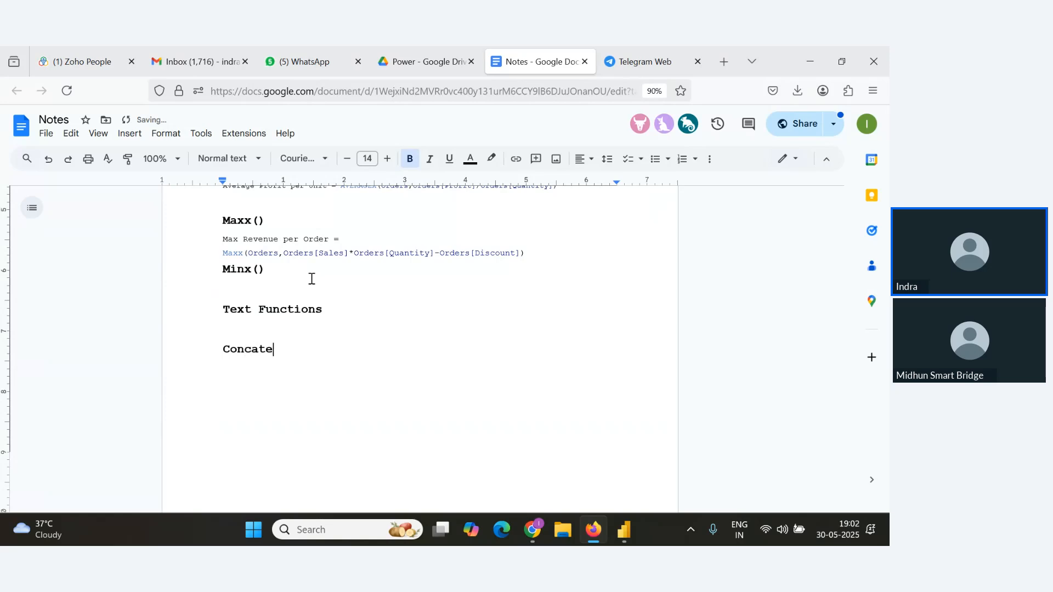
type("nate(")
Switch back to the Power BI report window.
key("alt+Tab")
key("alt+Tab")
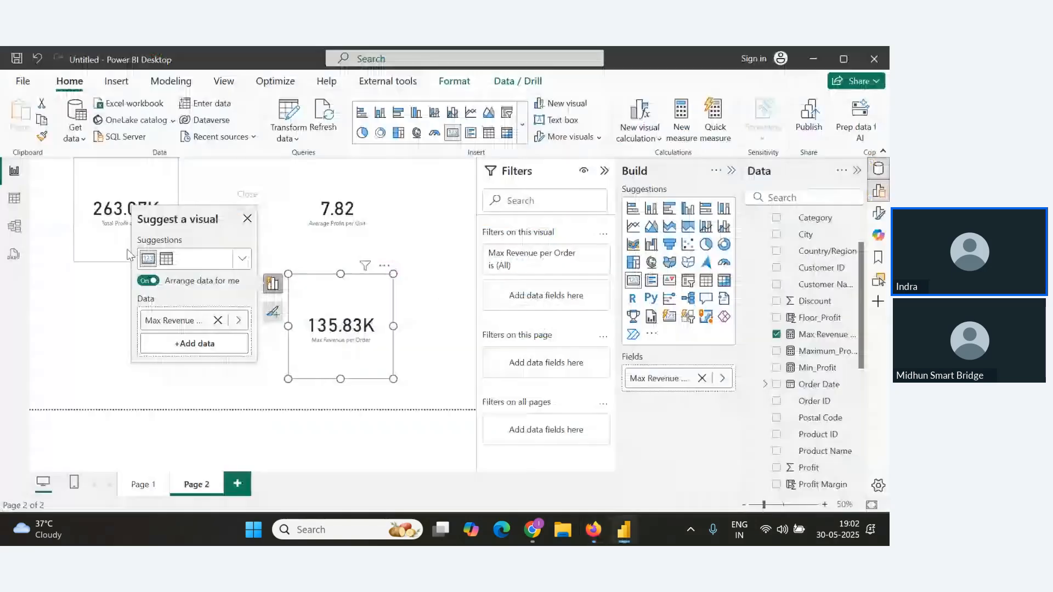
Start a new calculated column in the Orders table named Full Order Info using CONCATENATE of Orders[Order ID] and Orders[Customer Name].
left_click(12, 201)
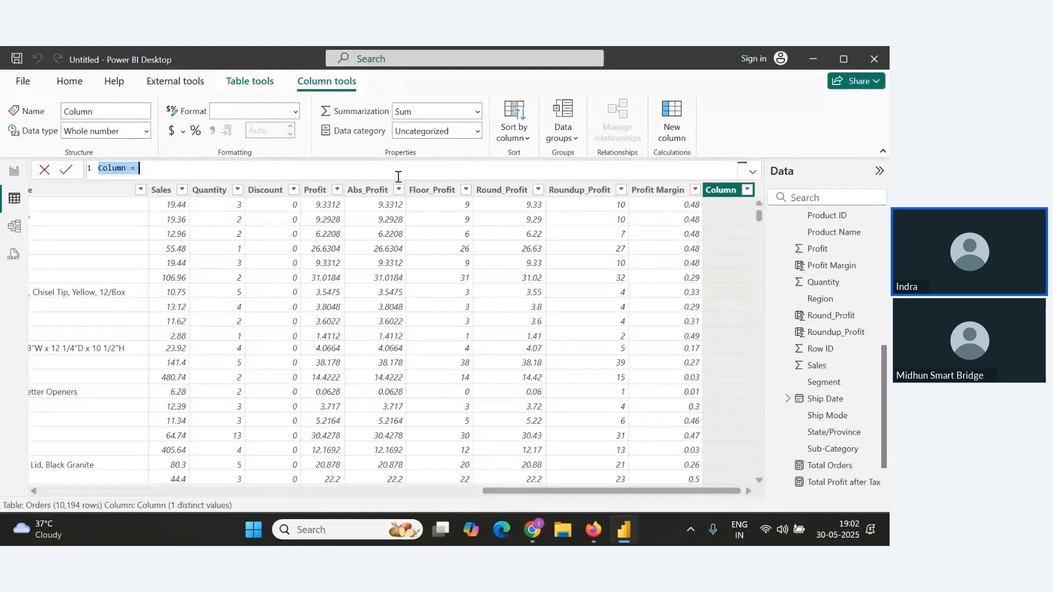
type("Full")
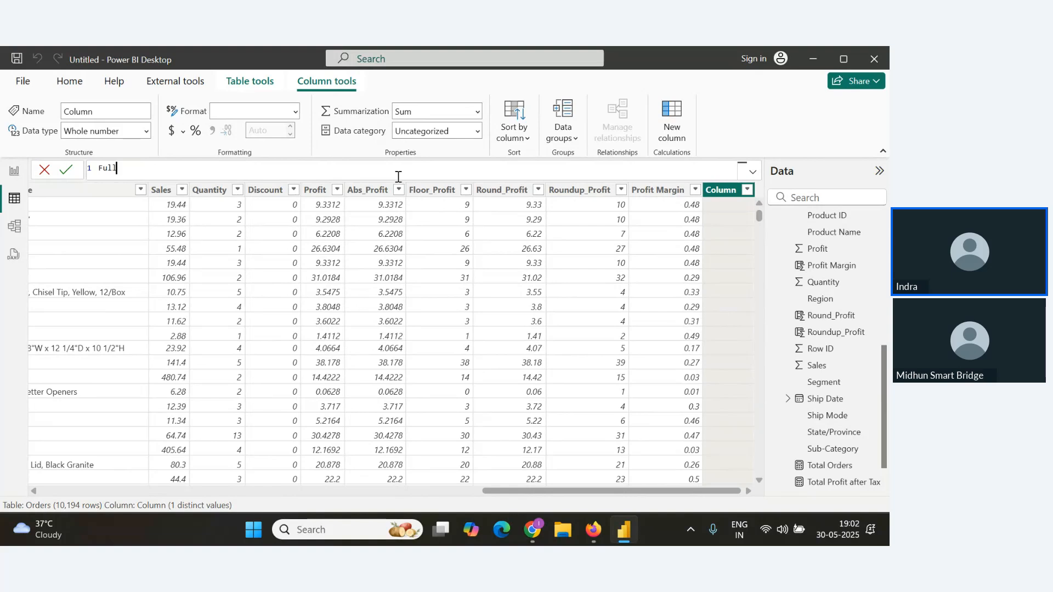
type(" Order Info= Concate")
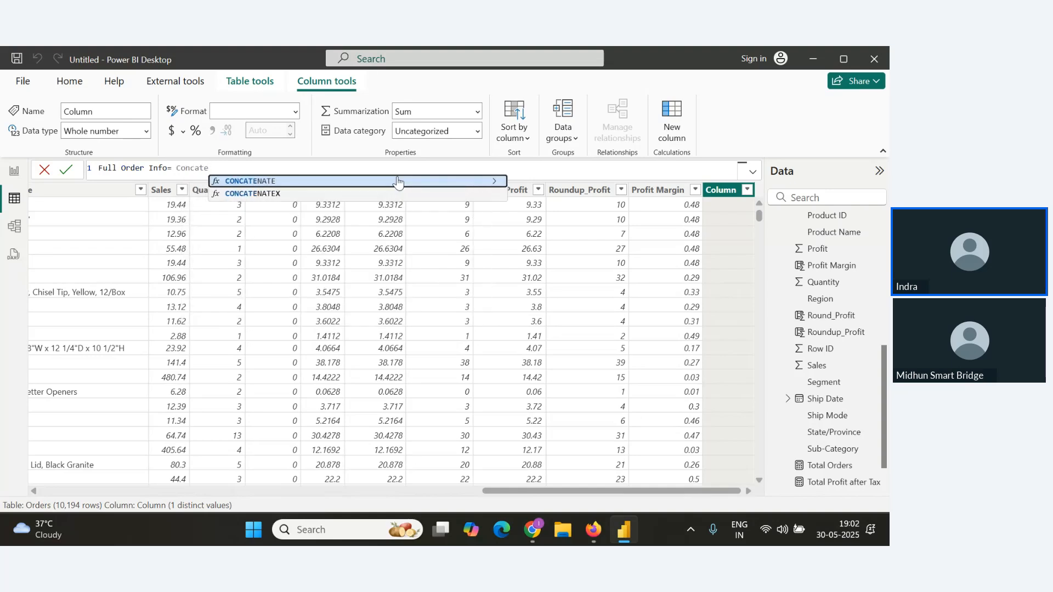
left_click(397, 181)
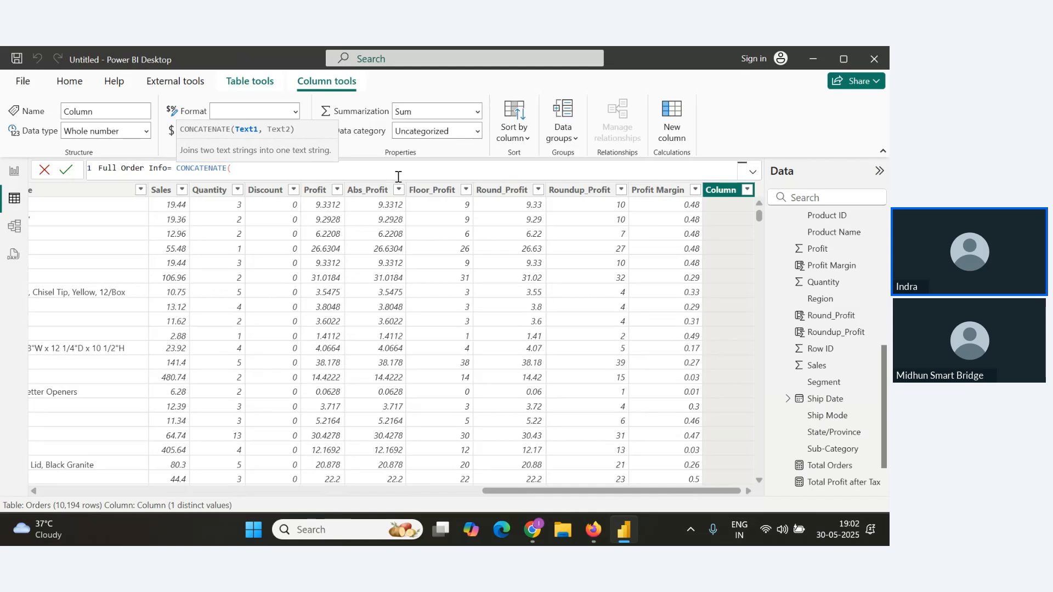
type("order")
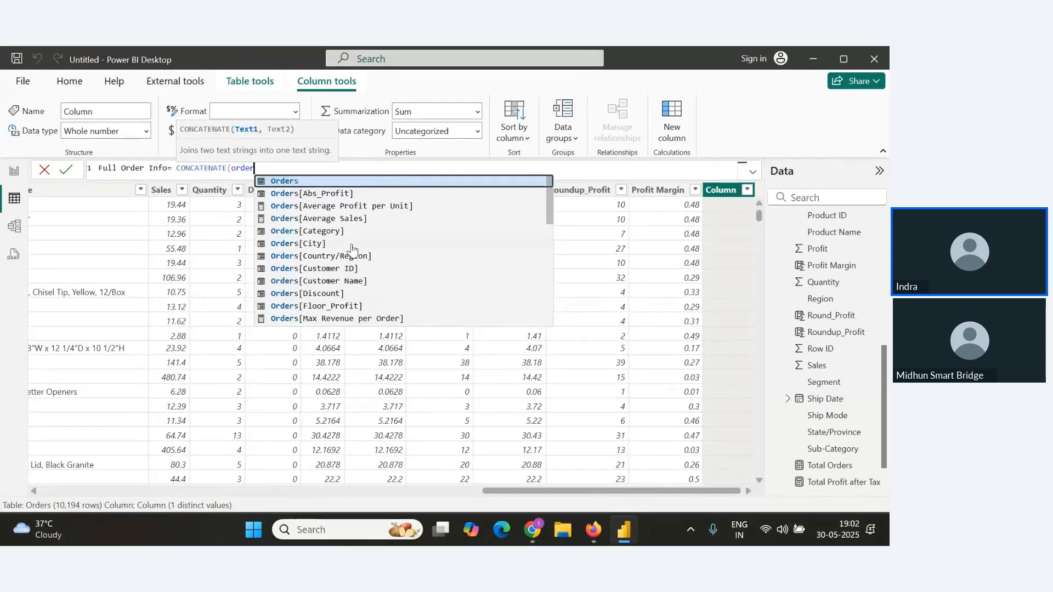
scroll(351, 235, "down", 2)
left_click(341, 300)
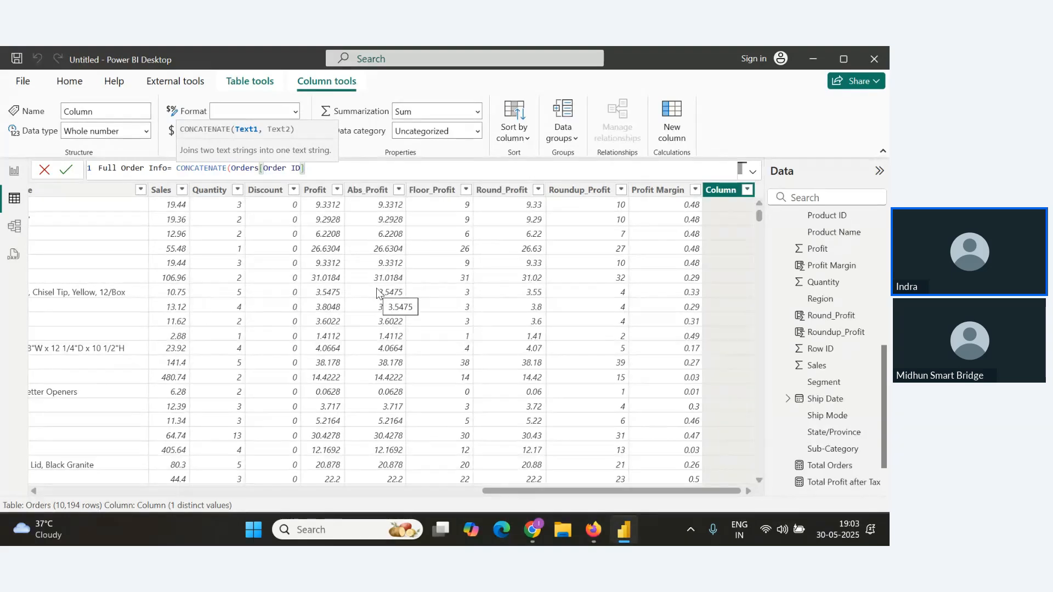
type(",")
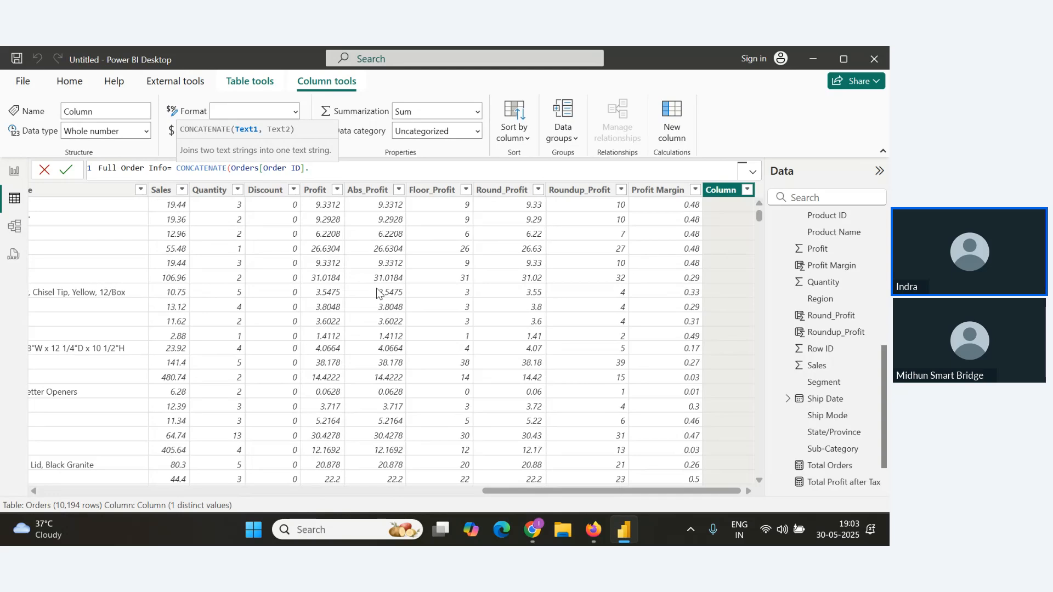
key("BackSpace")
type(",\"")
type("-")
type(",\",")
type("&")
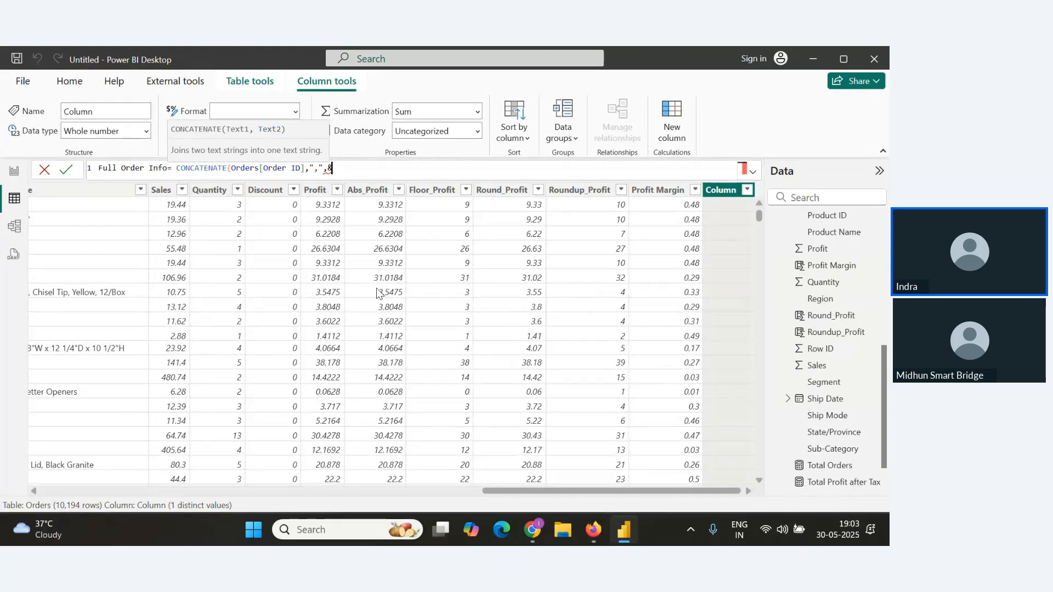
type(" Ord")
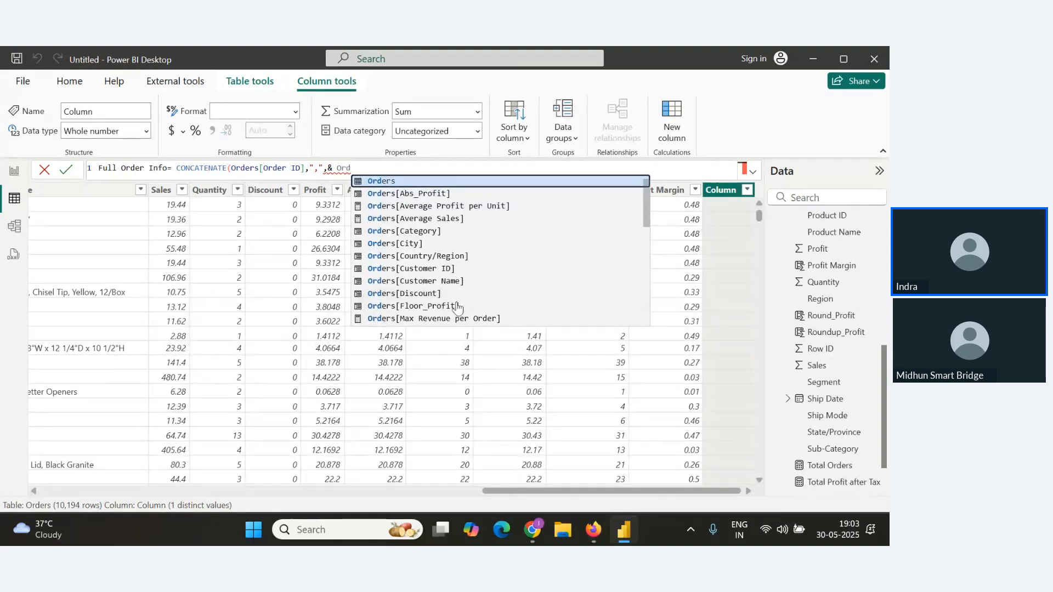
left_click(439, 281)
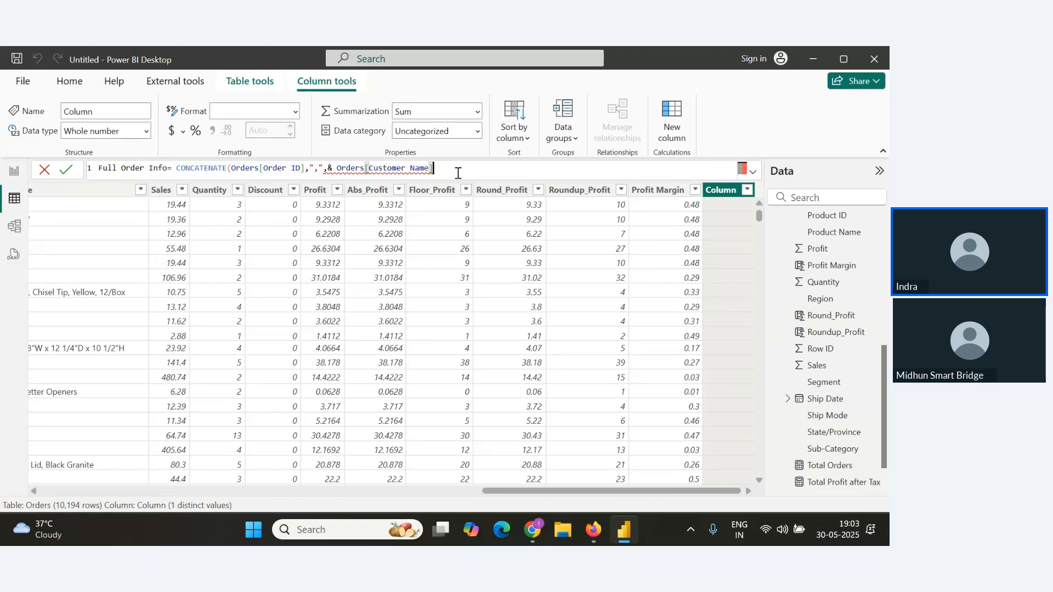
type(")")
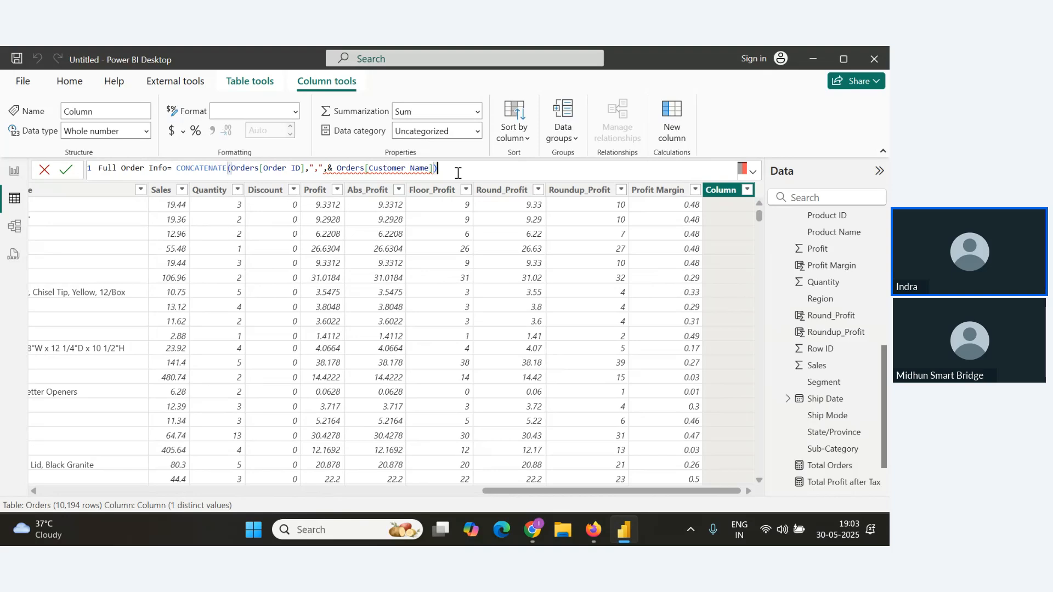
Correct the formula to CONCATENATE(Orders[Order ID],"," & Orders[Customer Name]) and commit the column.
left_click(323, 166)
key("BackSpace")
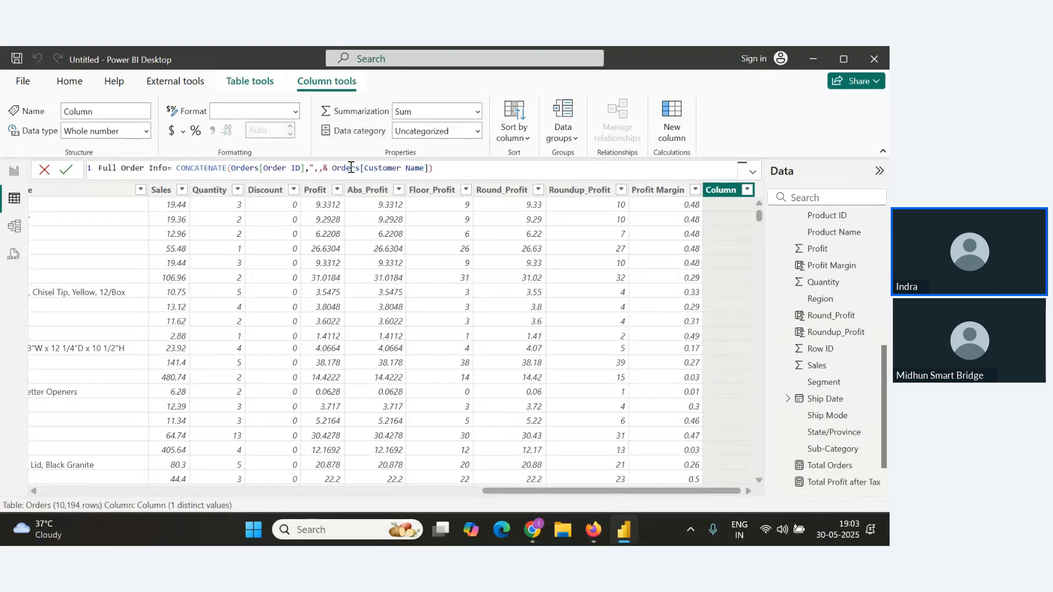
type("\"")
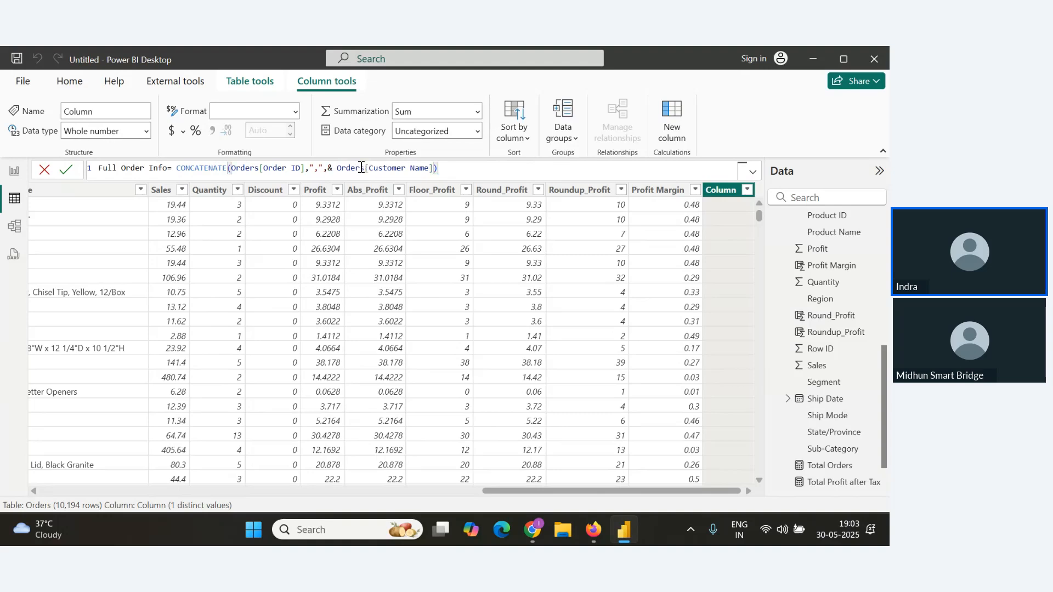
key("Delete")
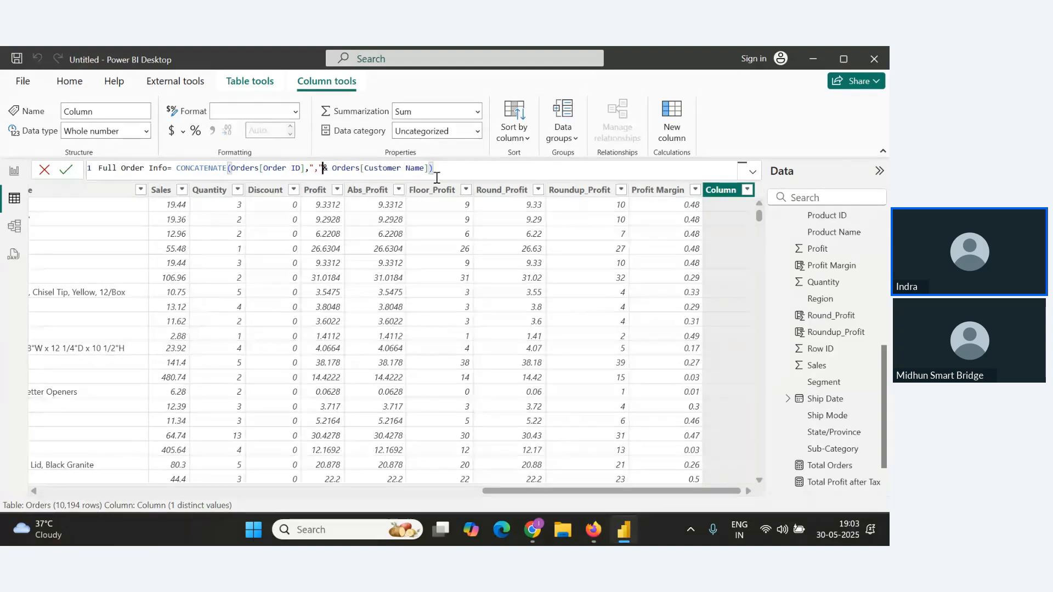
left_click(65, 170)
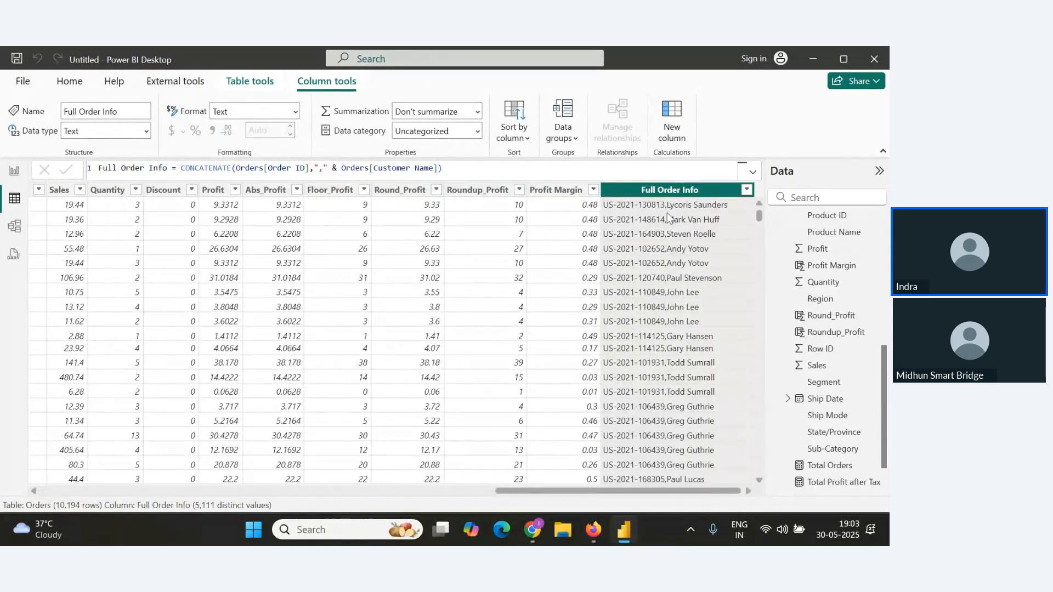
Copy the Full Order Info formula and paste it into the notes below the Concatenate() heading, removing the extra blank line.
left_click_drag(443, 168, 94, 167)
key("ctrl+c")
key("alt+Tab")
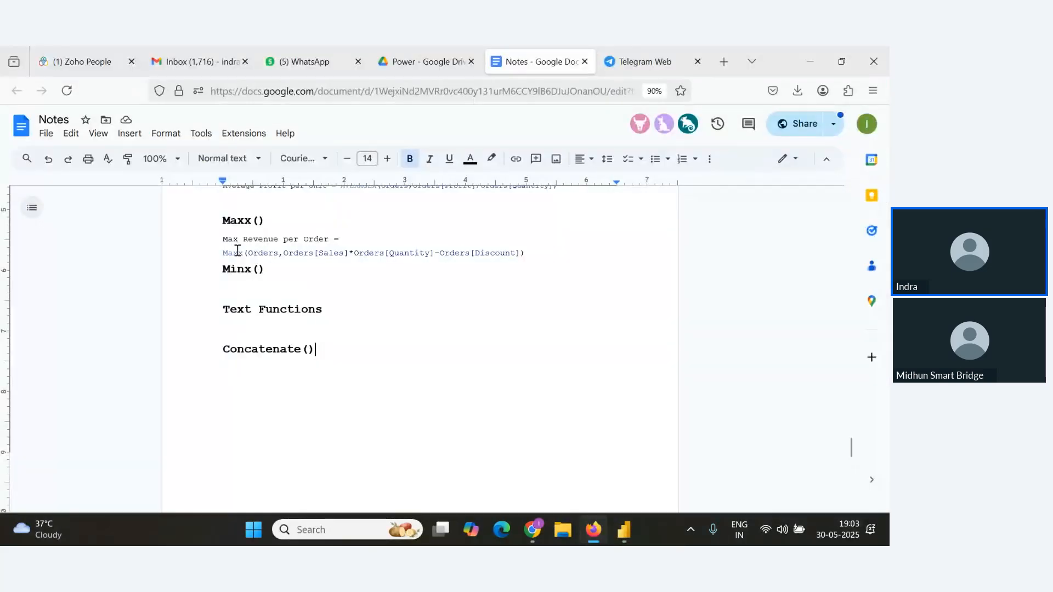
key("alt+Tab")
key("alt+Tab")
key("ctrl+v")
key("alt")
key("alt")
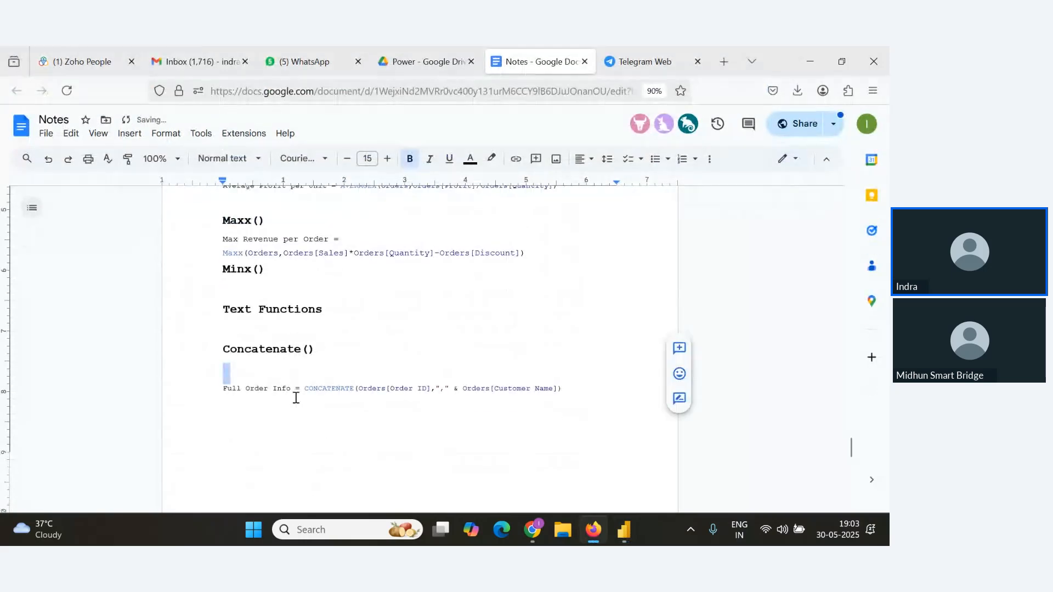
key("BackSpace")
Check the webinar's Q&A panel for new attendee questions.
key("alt+Tab")
key("alt+Tab")
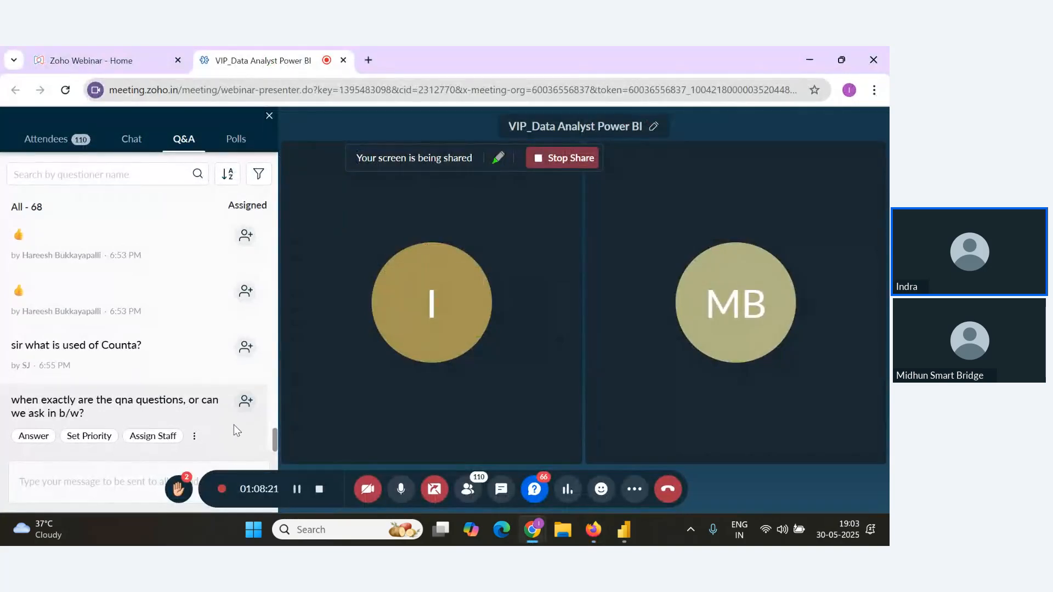
key("alt+Tab")
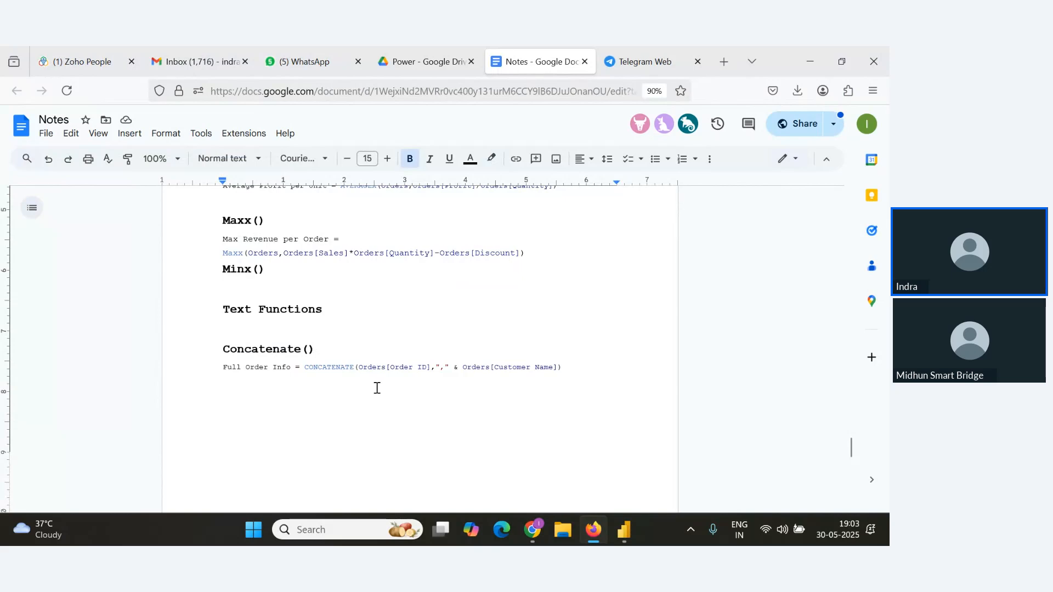
key("alt+Tab")
key("alt+Tab")
key("alt+Tab")
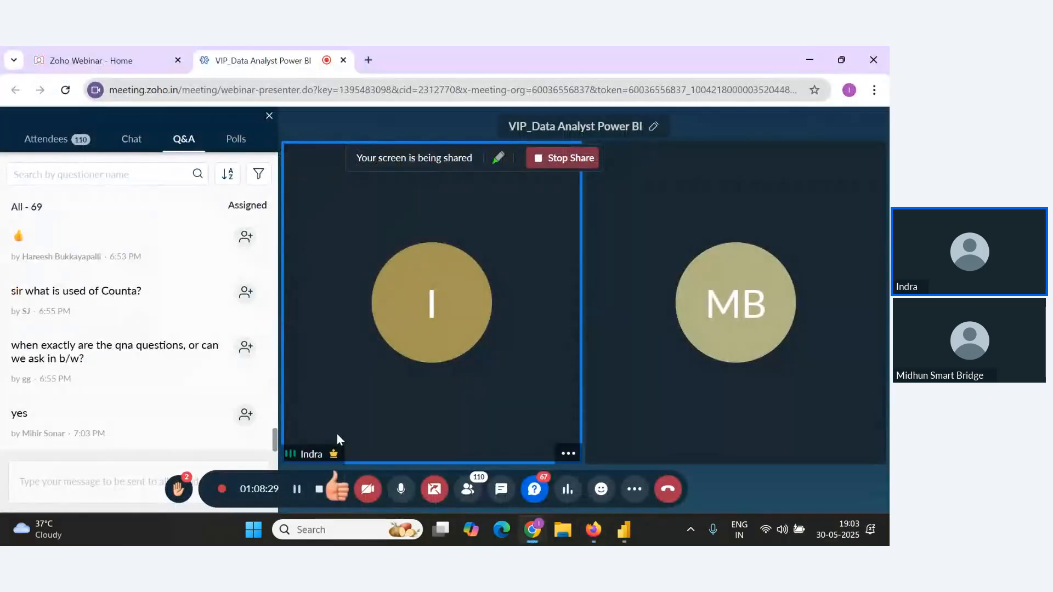
key("alt+Tab")
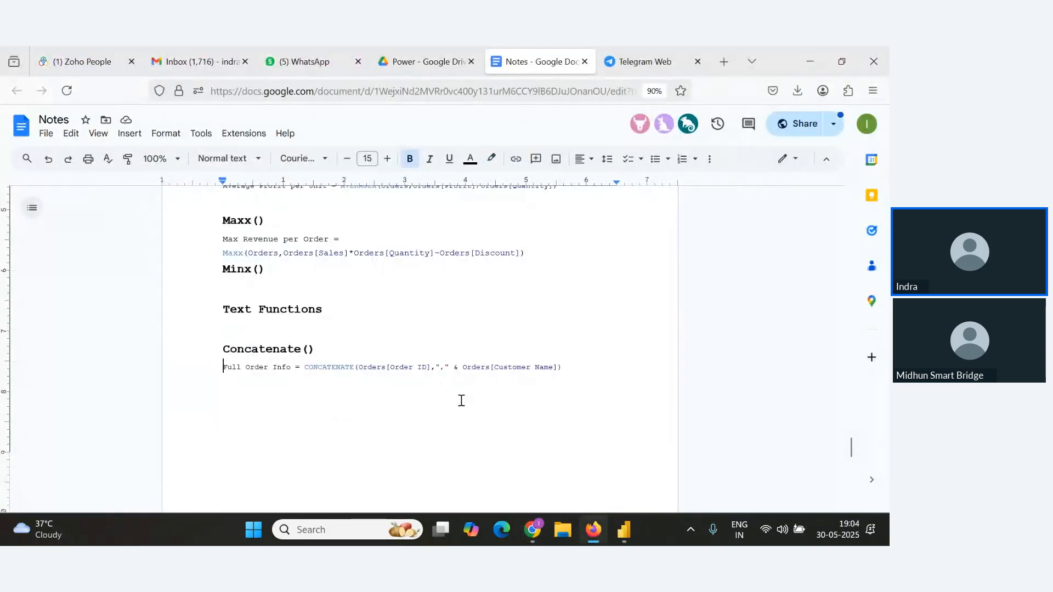
Add a bold 'Left()' heading two lines below the Concatenate formula in the notes.
key("alt+Tab")
key("Return")
key("Return")
type("Left")
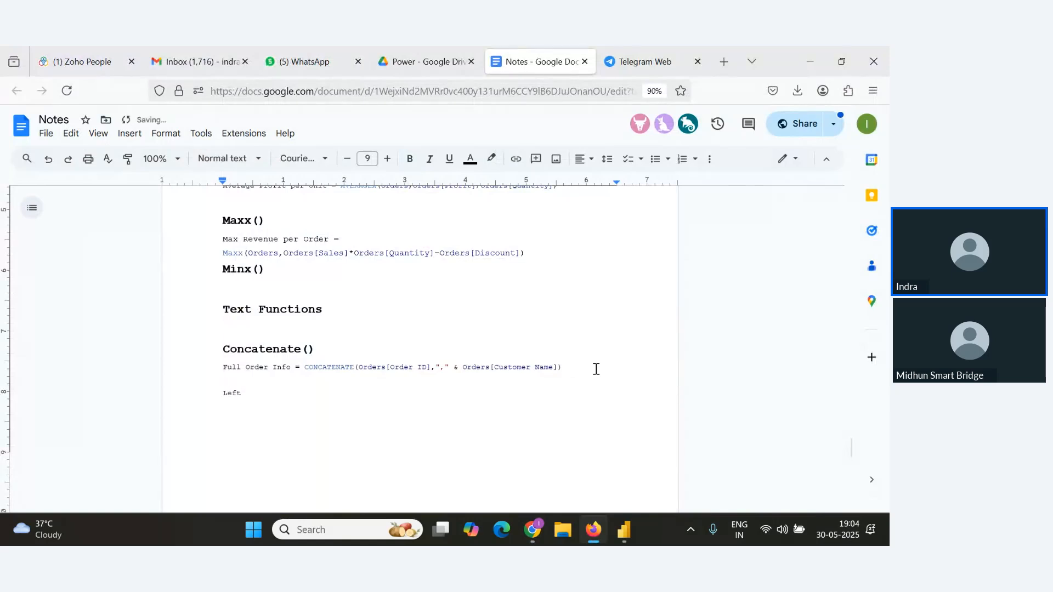
type("()")
left_click_drag(270, 395, 218, 394)
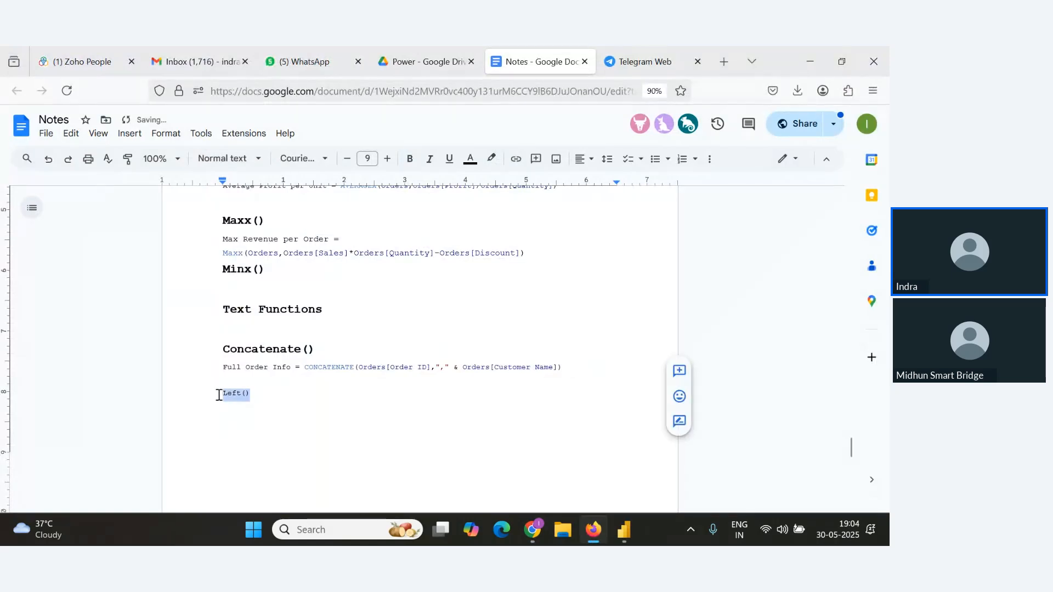
key("ctrl+b")
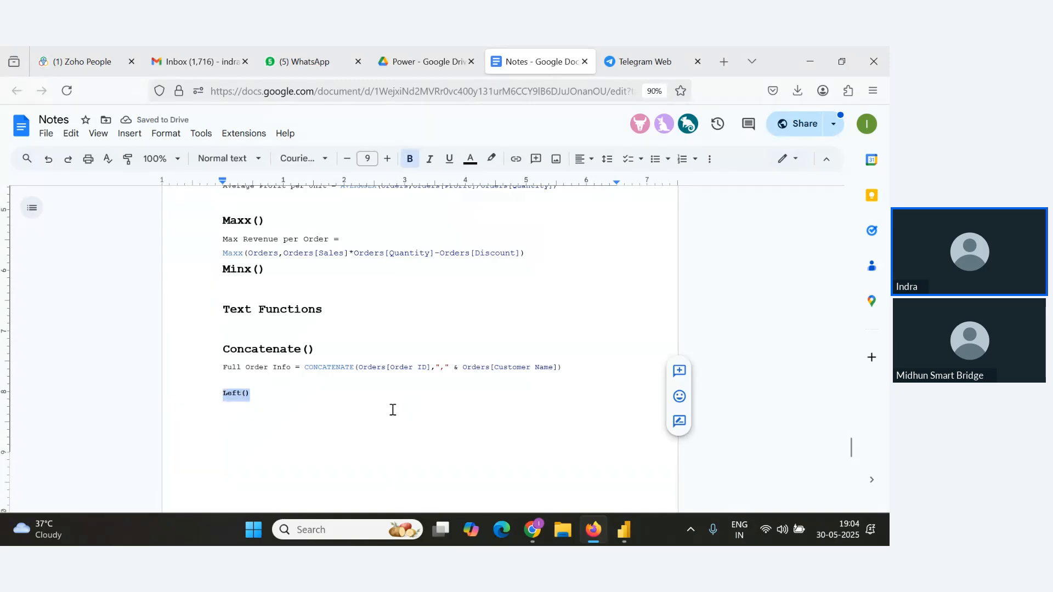
Return to the Power BI data view and scroll the Orders table back to its first columns.
key("alt+Tab")
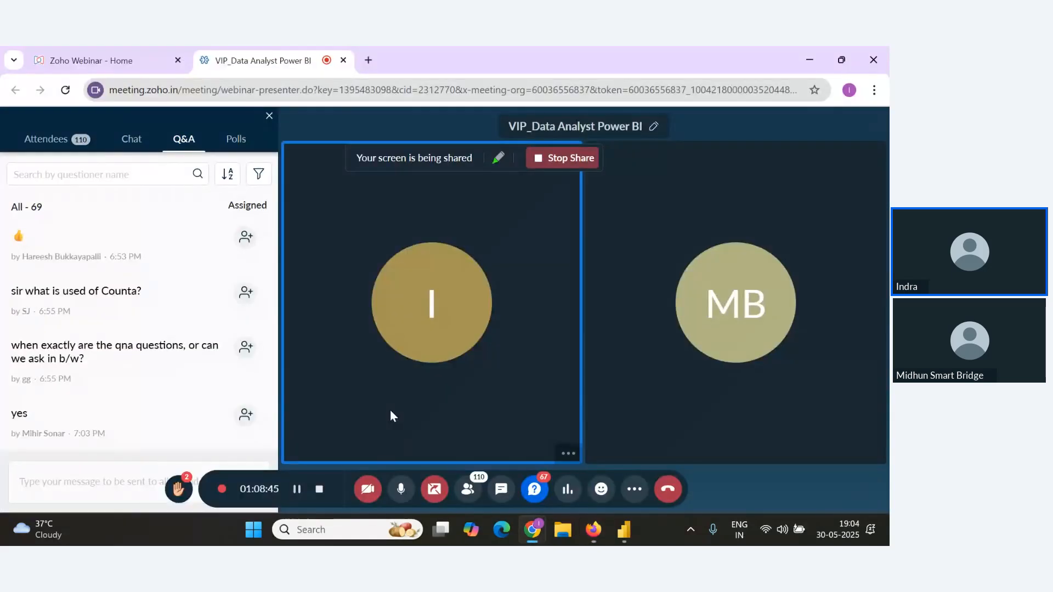
key("alt+Tab")
key("alt+Tab")
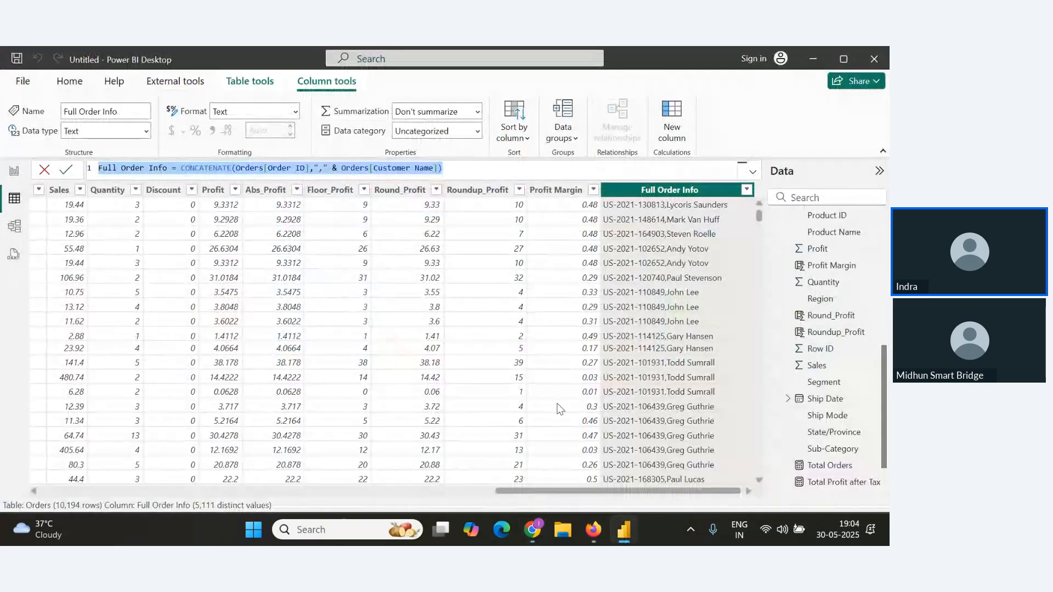
left_click_drag(516, 492, 212, 492)
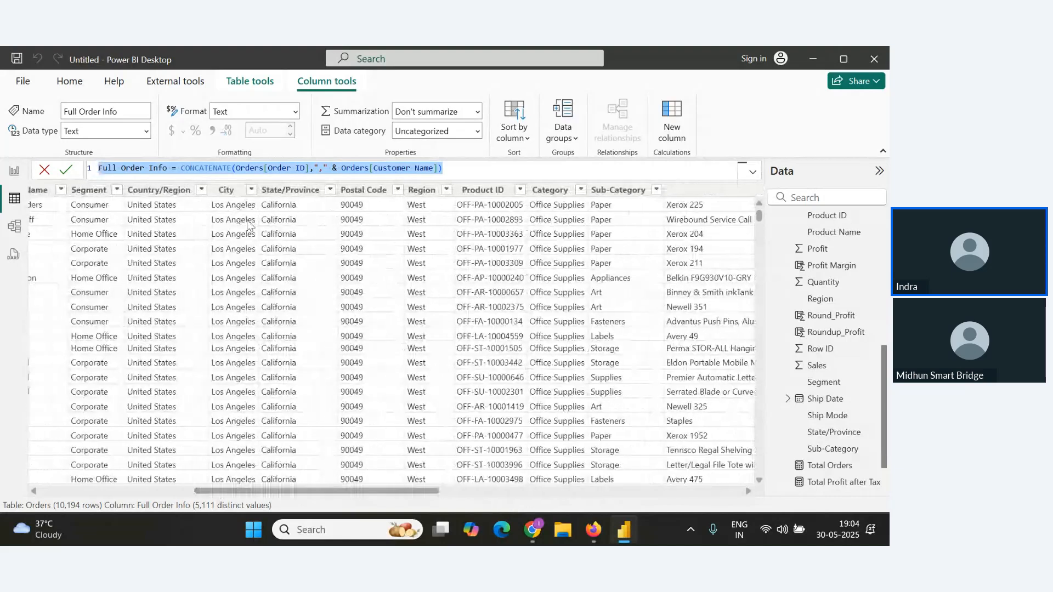
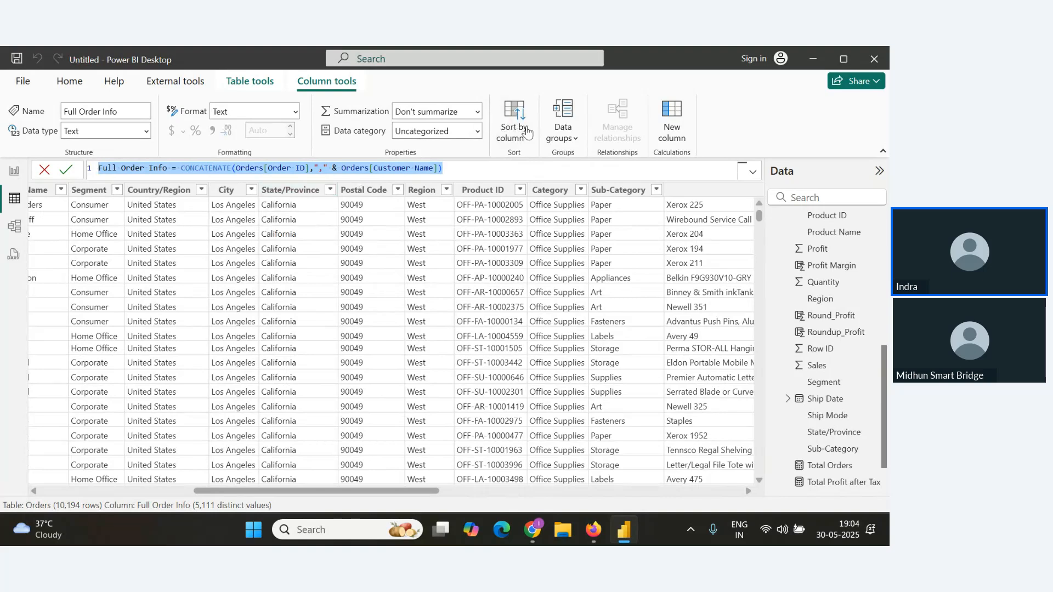
Create a calculated column Country Code = LEFT(Orders[State/Province],3) in the Orders table.
left_click(70, 80)
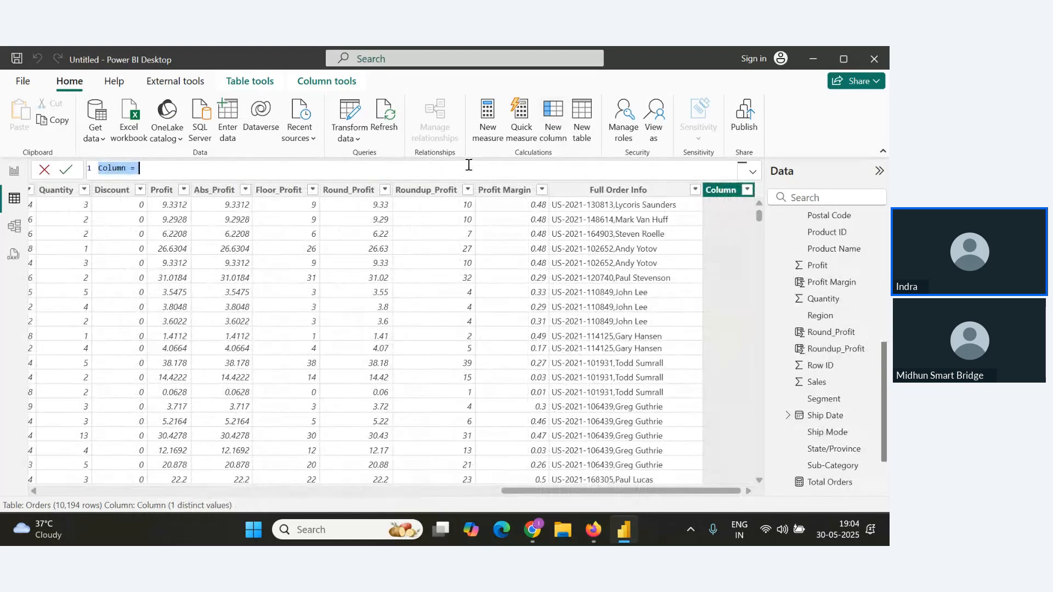
type("Country Cof")
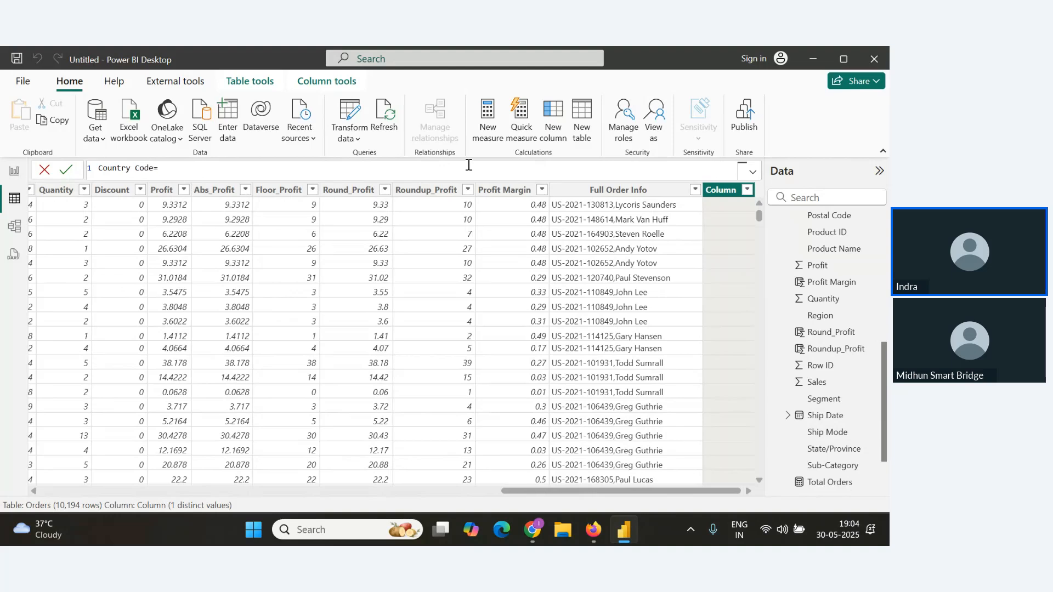
type("e=LEFT(")
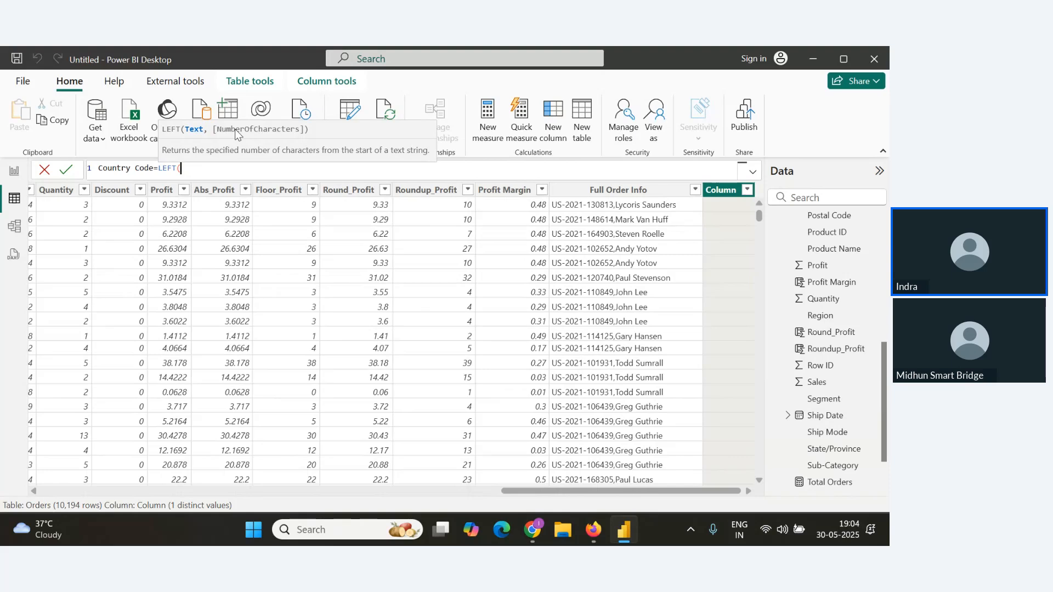
type("order")
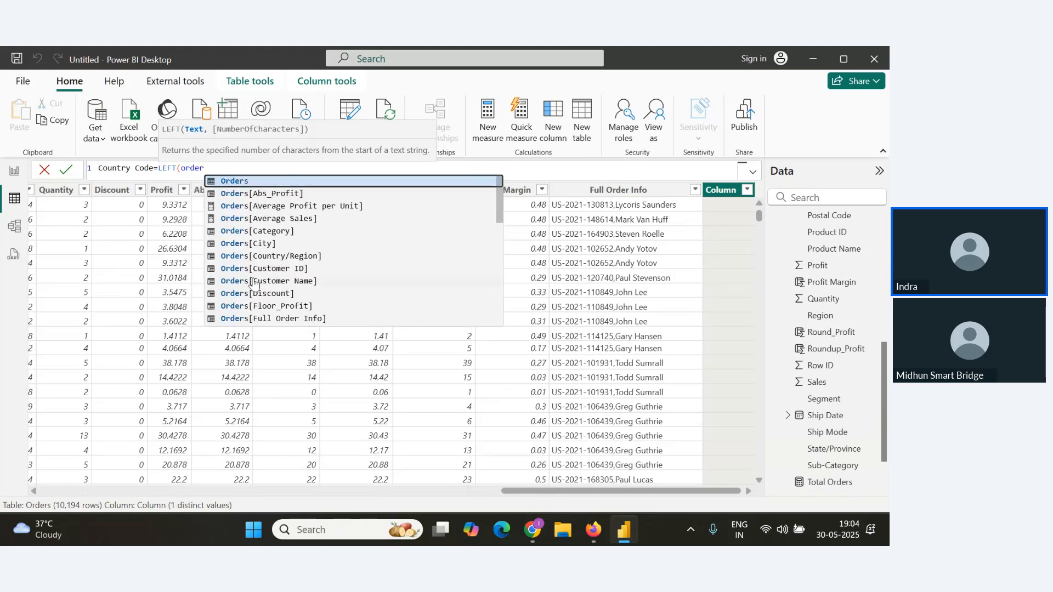
scroll(289, 270, "down", 4)
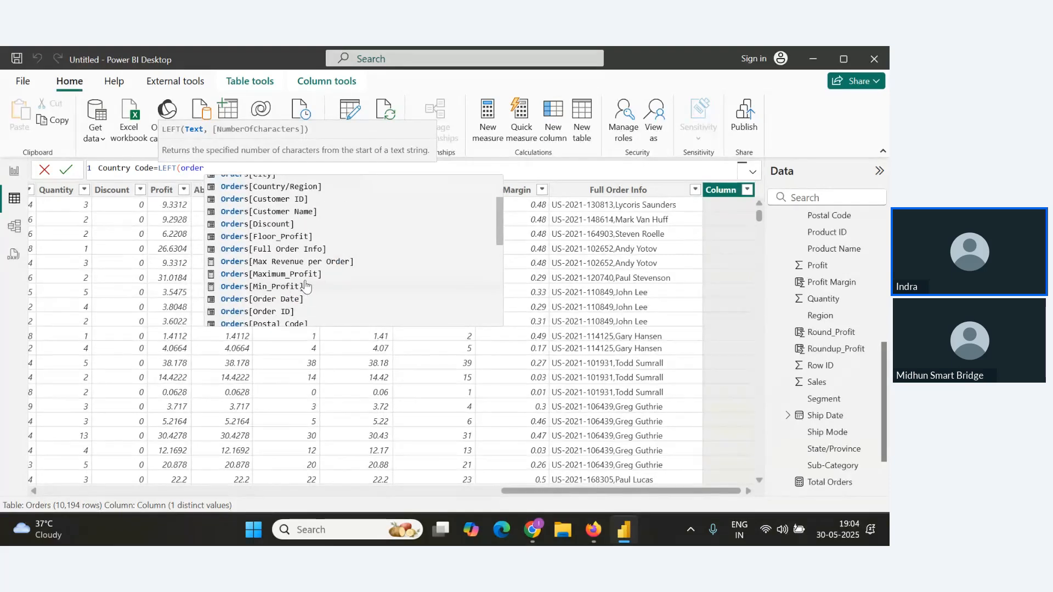
scroll(298, 300, "up", 1)
scroll(298, 300, "up", 3)
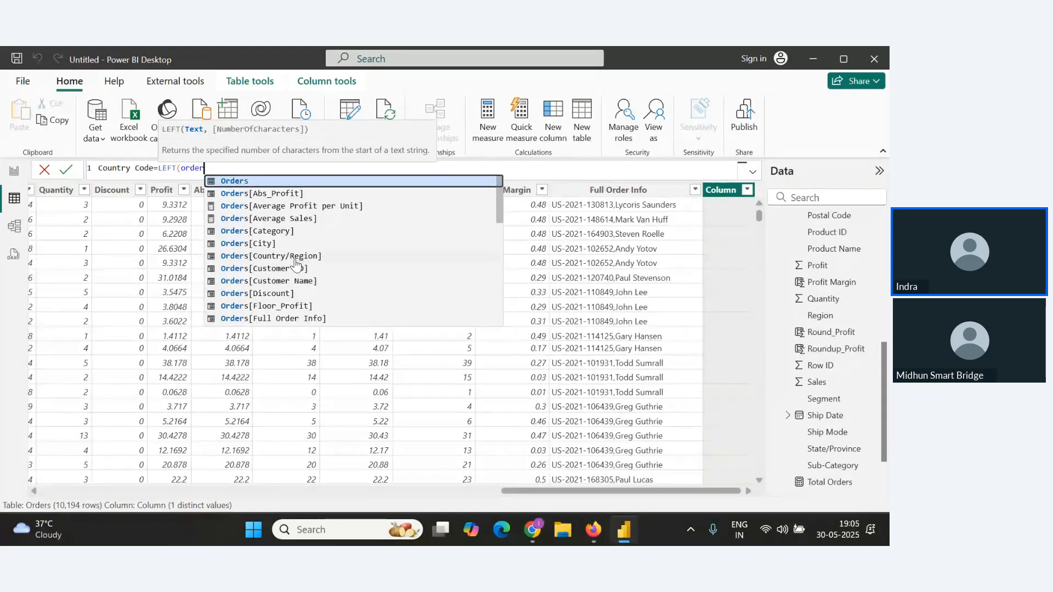
scroll(299, 285, "down", 4)
scroll(300, 291, "down", 5)
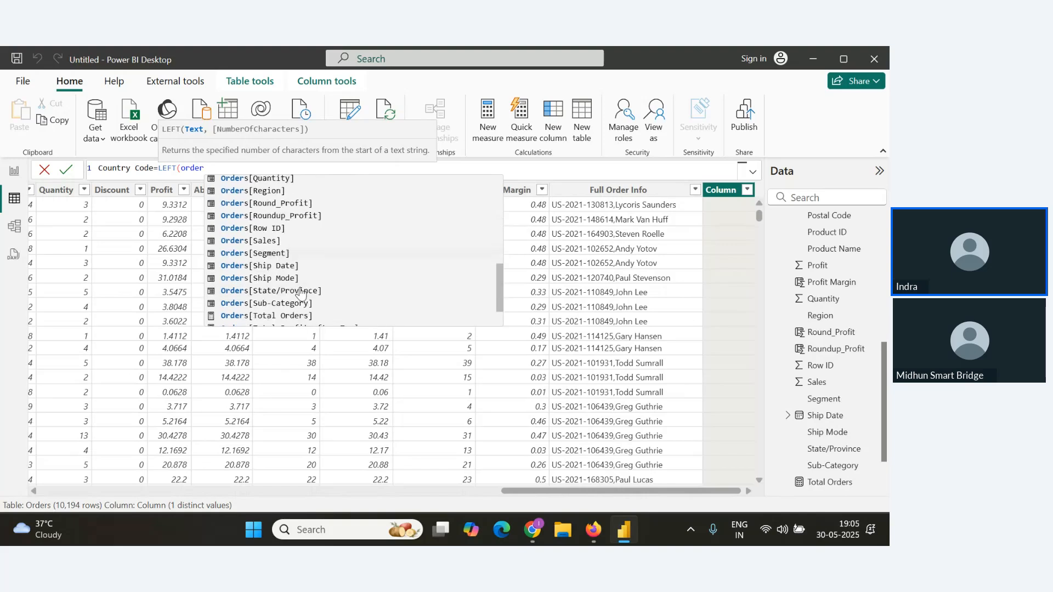
left_click(294, 257)
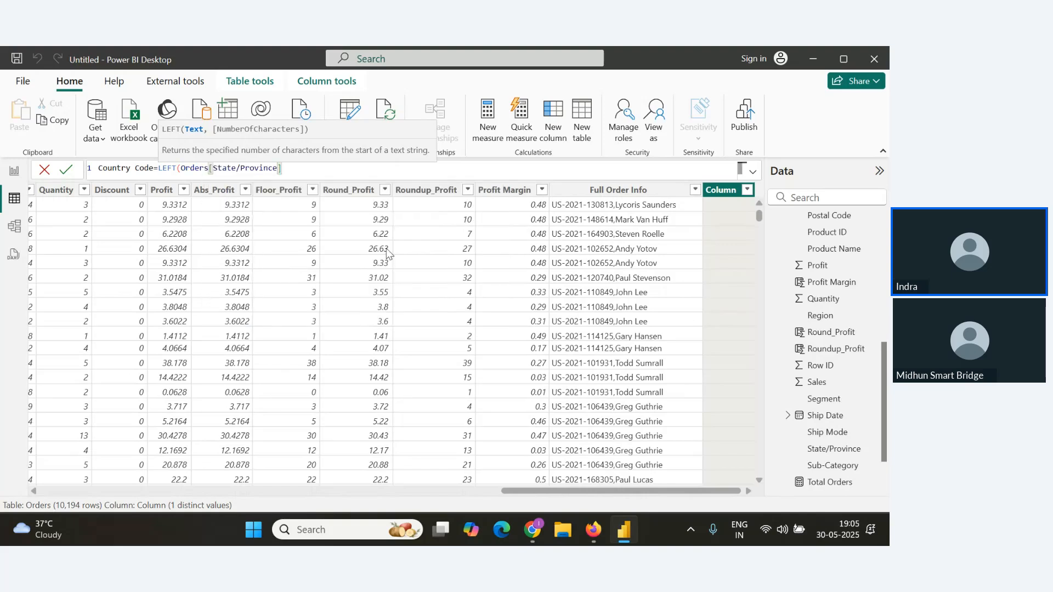
type(",3")
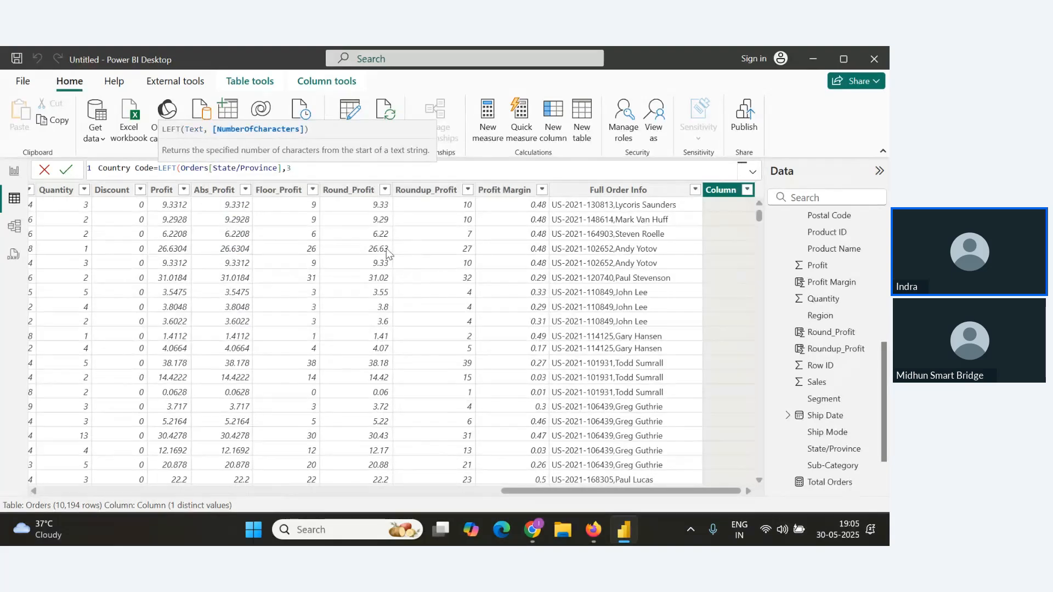
type(")")
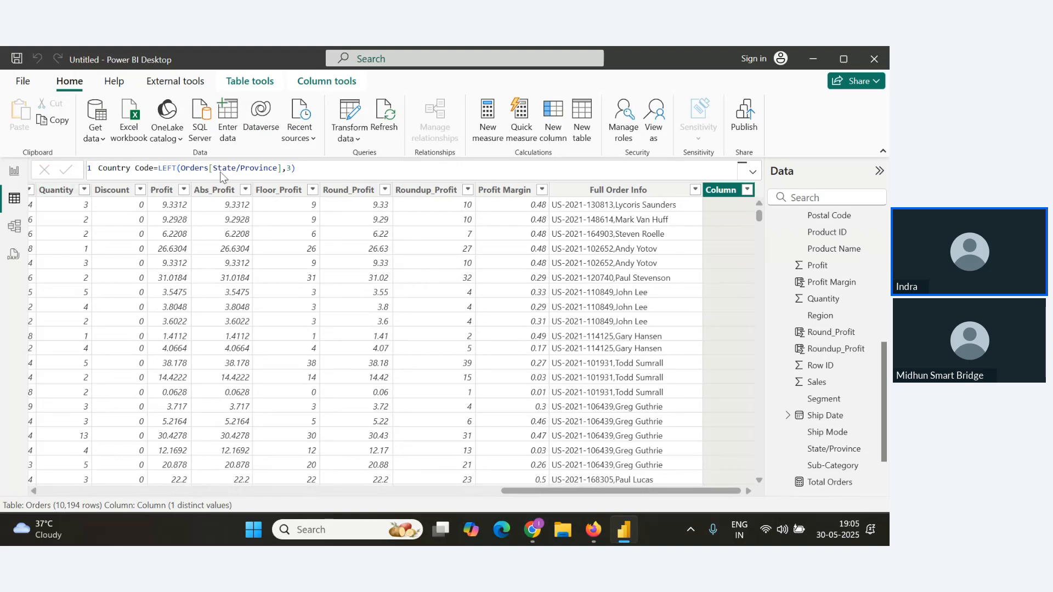
key("Return")
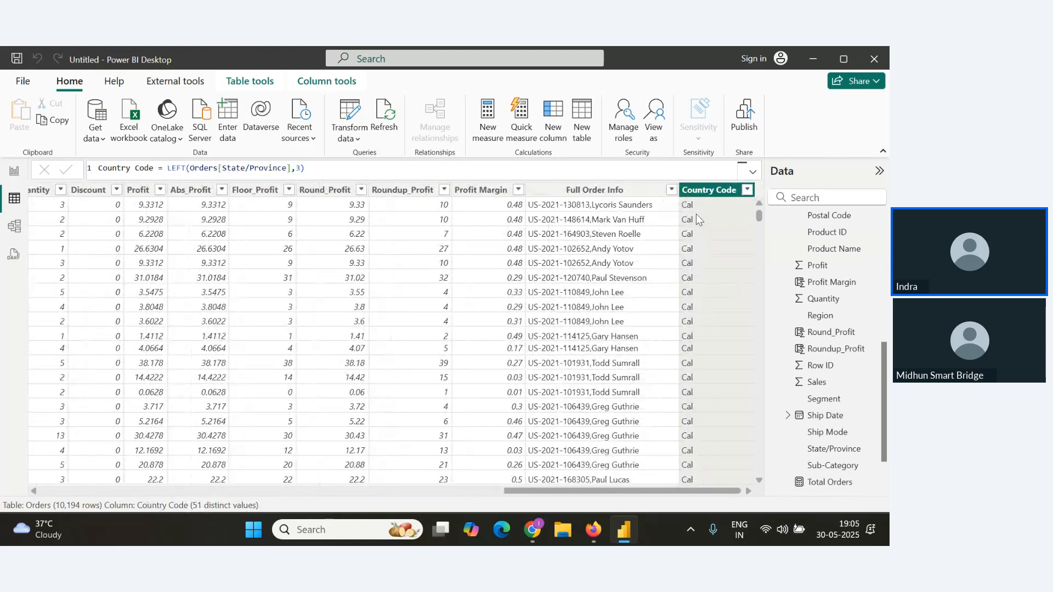
Copy the Country Code formula and paste it into the notes below the Left() heading.
scroll(688, 348, "down", 10)
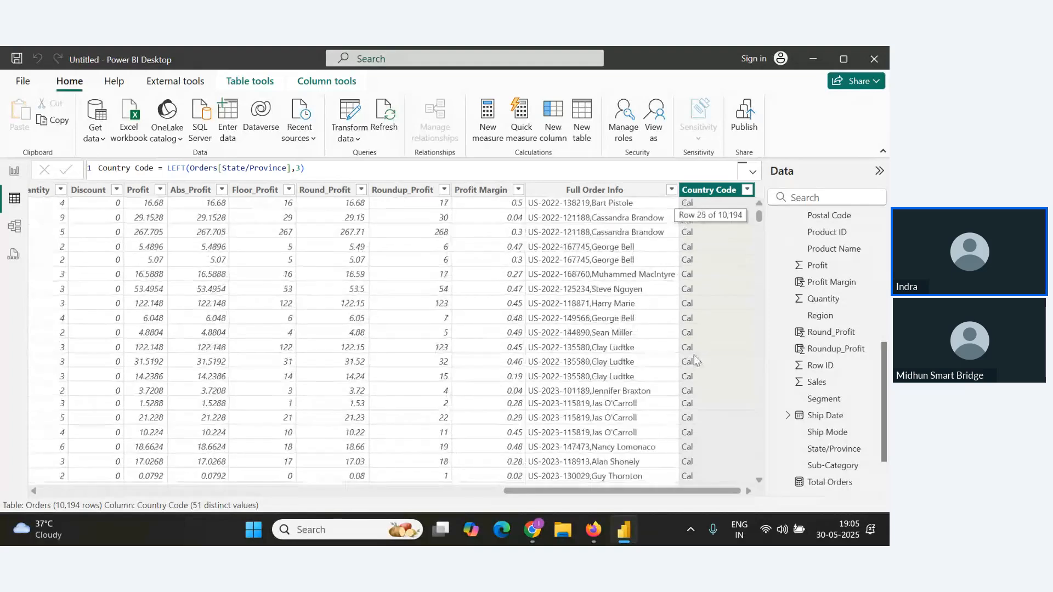
left_click_drag(759, 222, 761, 197)
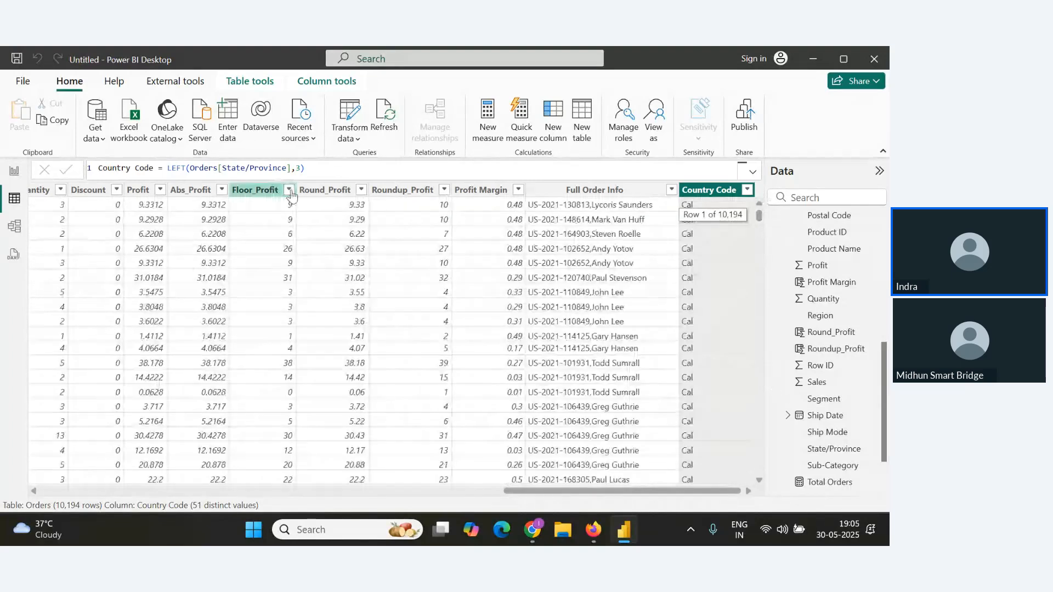
left_click_drag(345, 176, 7, 171)
key("ctrl+c")
key("alt+Tab")
key("Tab")
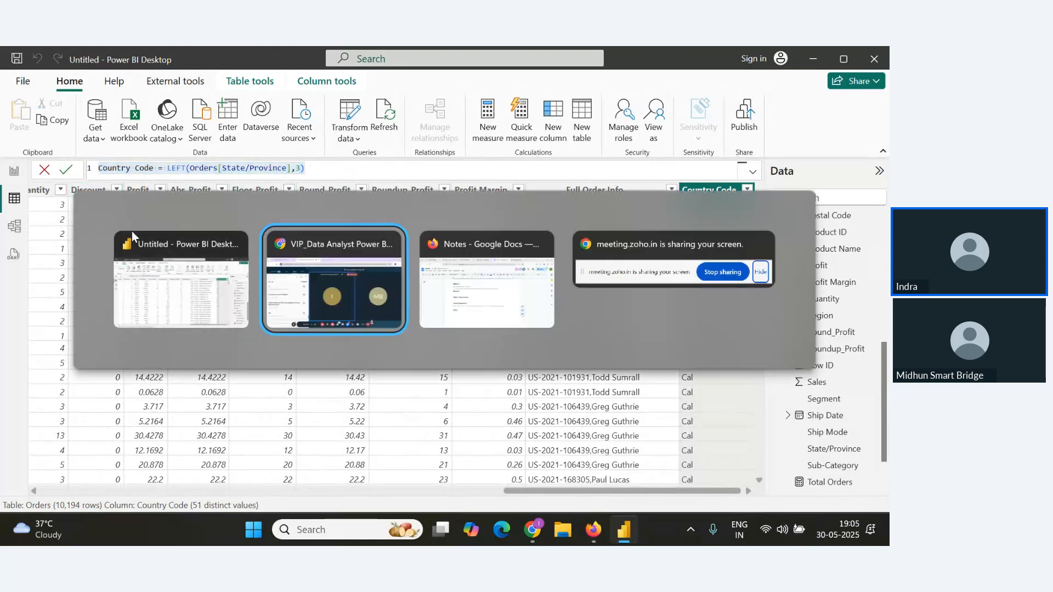
left_click(346, 406)
key("ctrl+v")
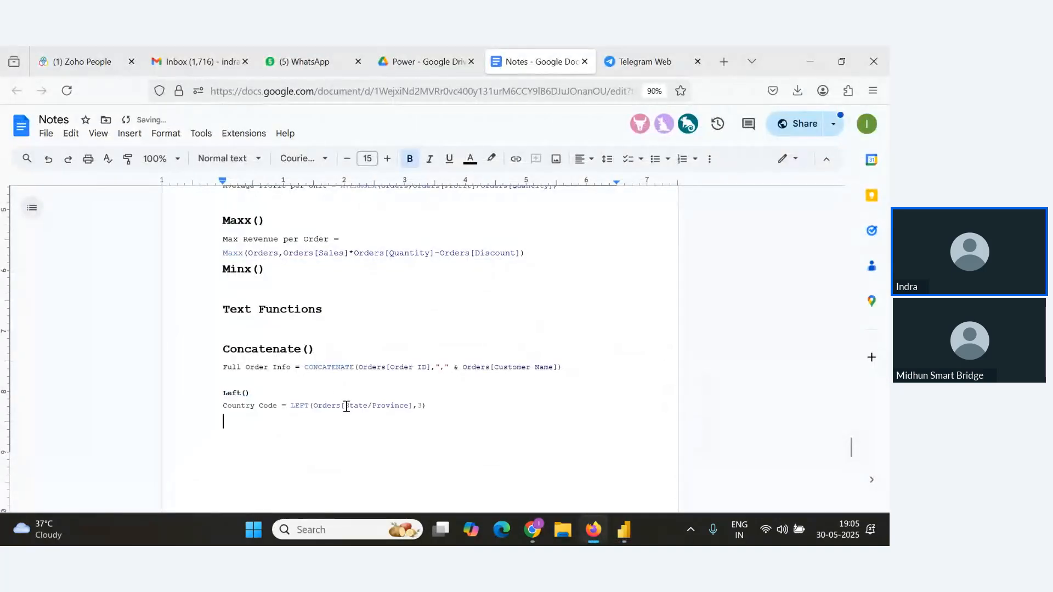
Enlarge the Left() heading in the notes to font size 15.
left_click_drag(302, 394, 173, 394)
left_click(387, 159)
left_click(387, 159)
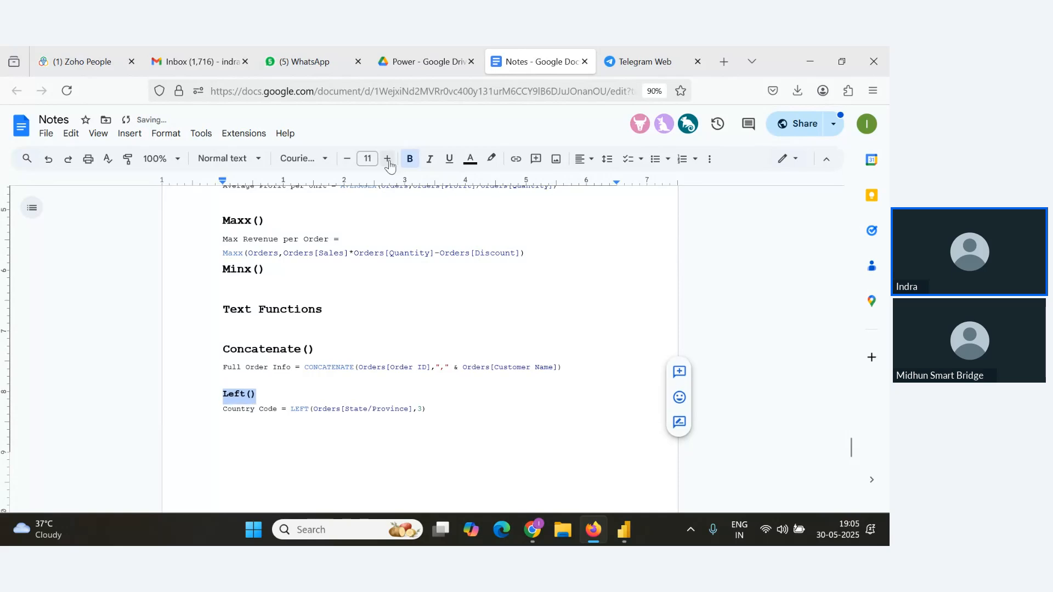
left_click(388, 159)
Add a bold 'Right()' heading below the Country Code formula in the notes.
left_click(469, 423)
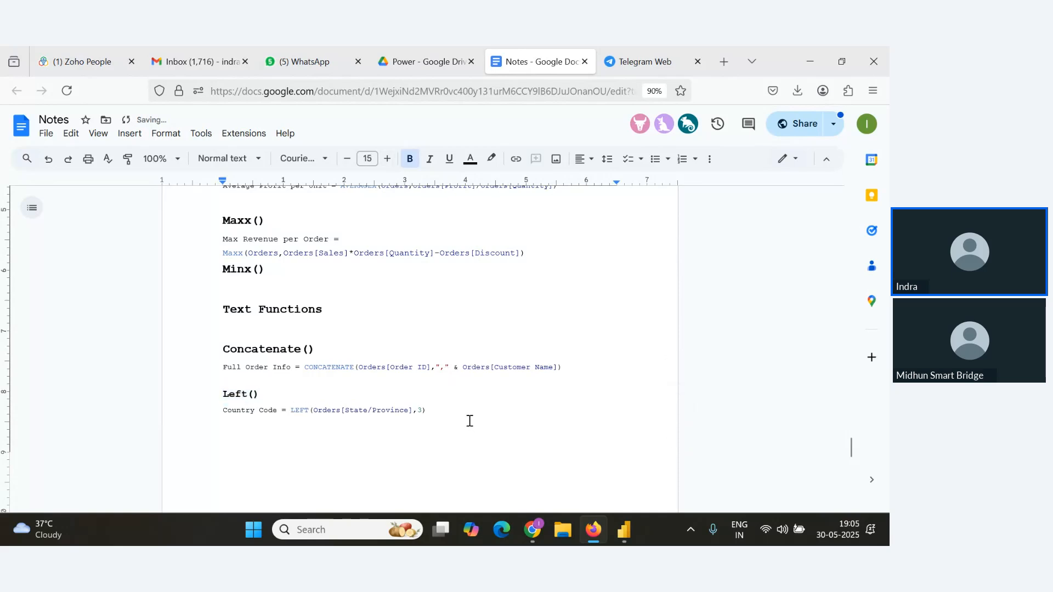
key("Return")
type("Rig")
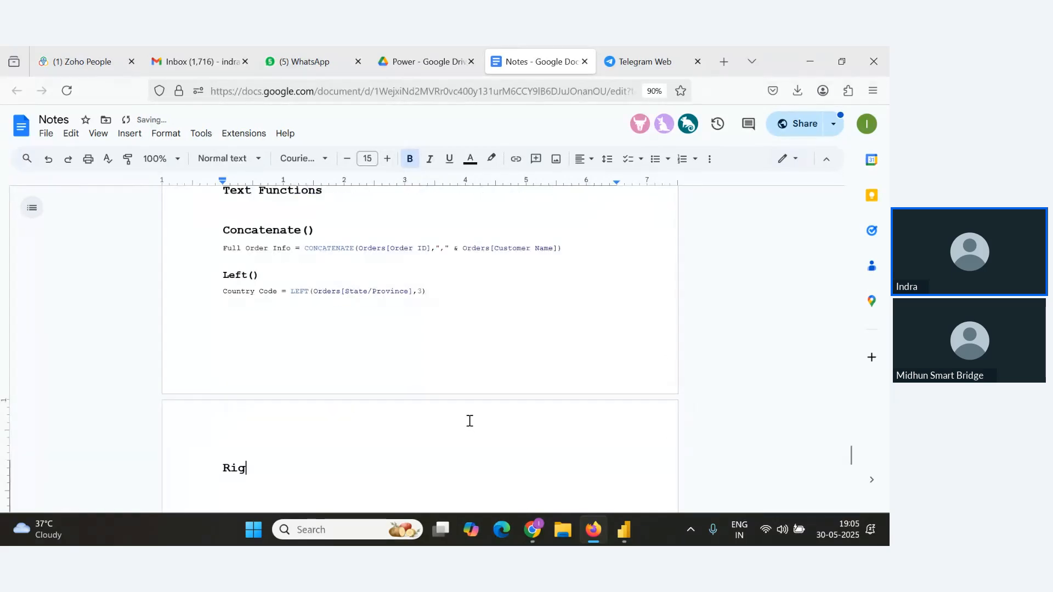
type("ht(")
Create a calculated column OrderID No = RIGHT(Orders[Order ID],6) in the Orders table.
key("alt+Tab")
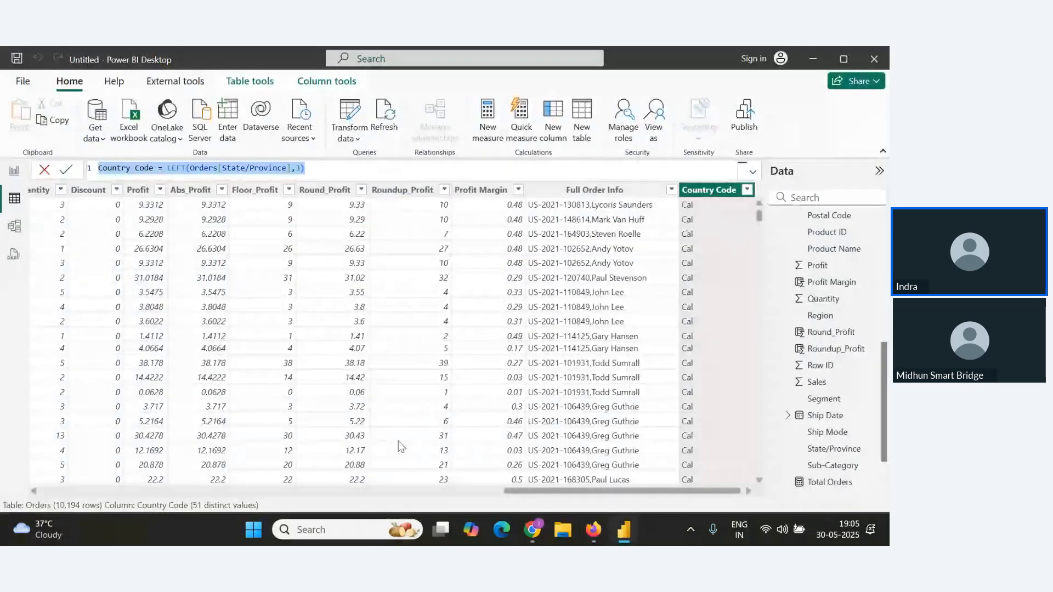
left_click_drag(552, 489, 116, 490)
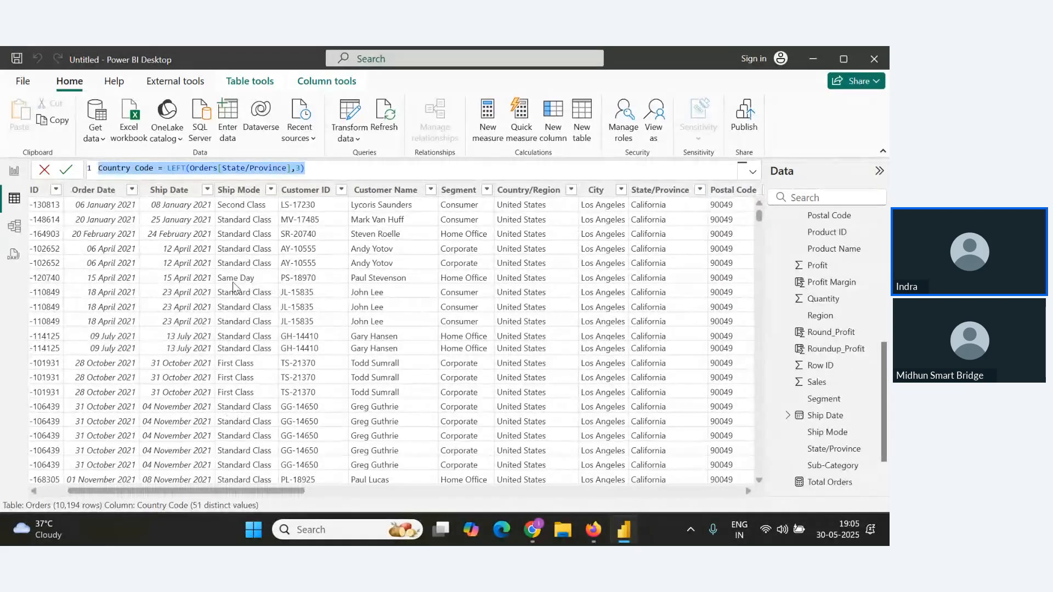
left_click_drag(199, 488, 172, 489)
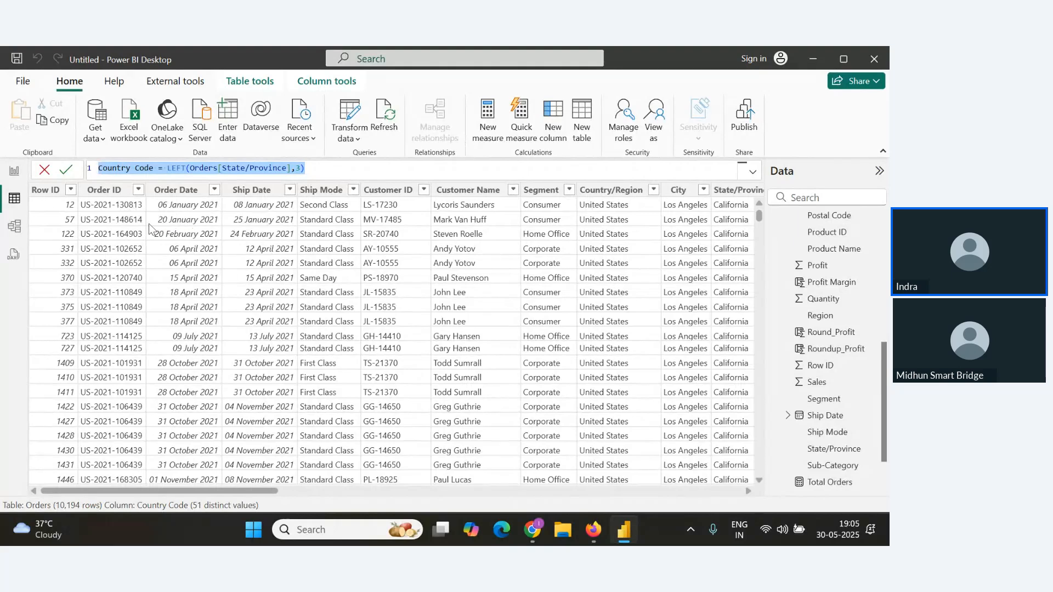
left_click(553, 137)
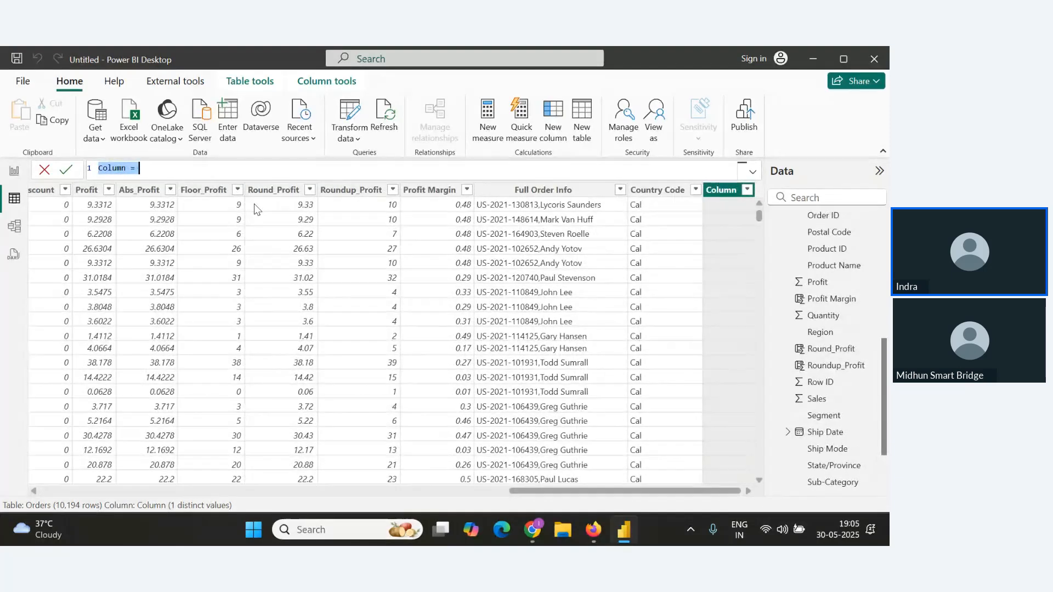
type("OrderID No=RIGHT(")
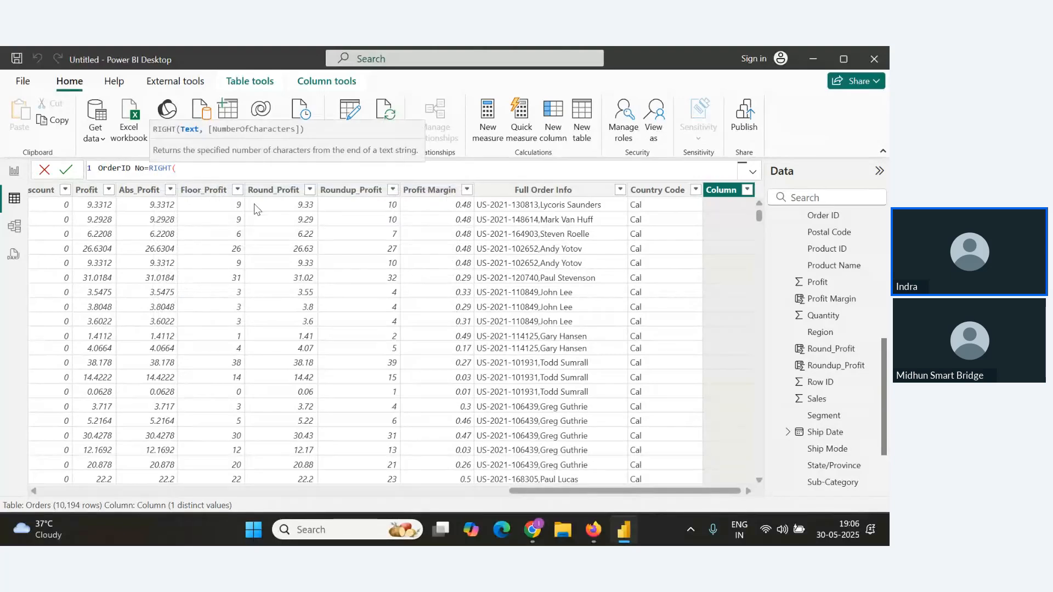
type("order")
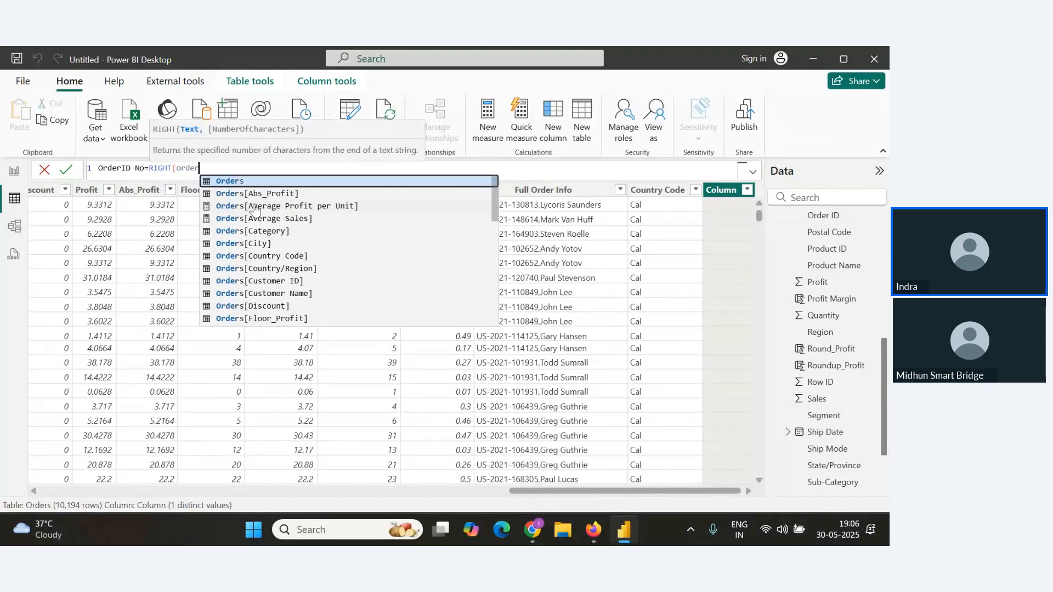
scroll(285, 243, "down", 4)
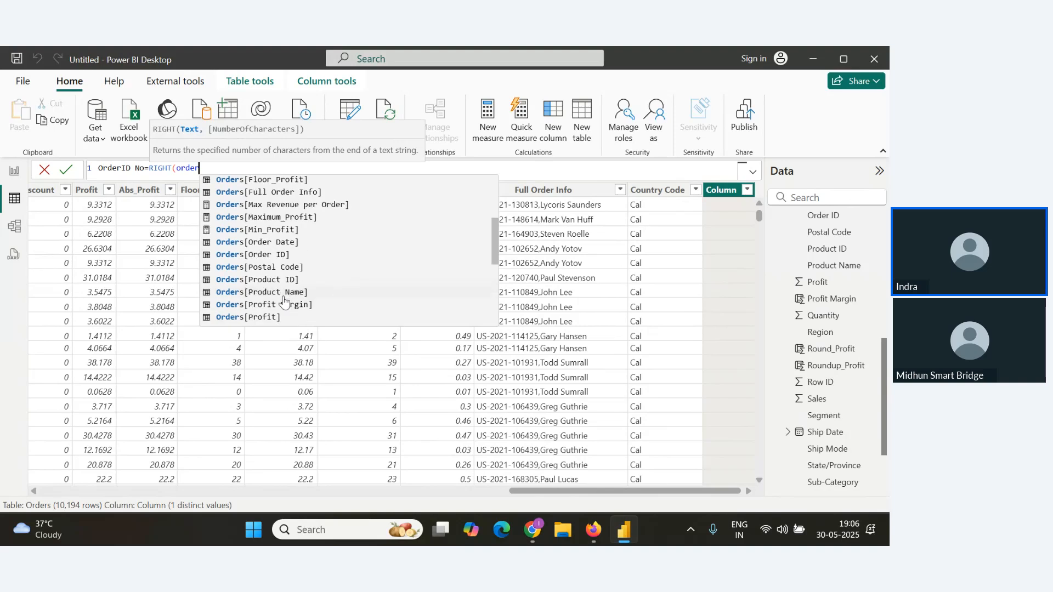
left_click(274, 256)
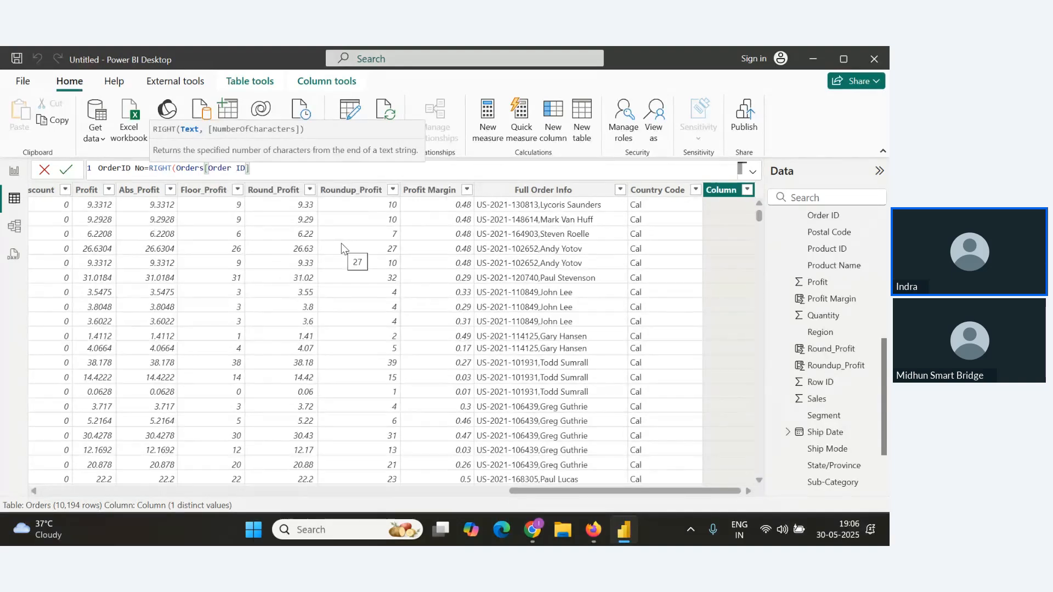
type(",6)")
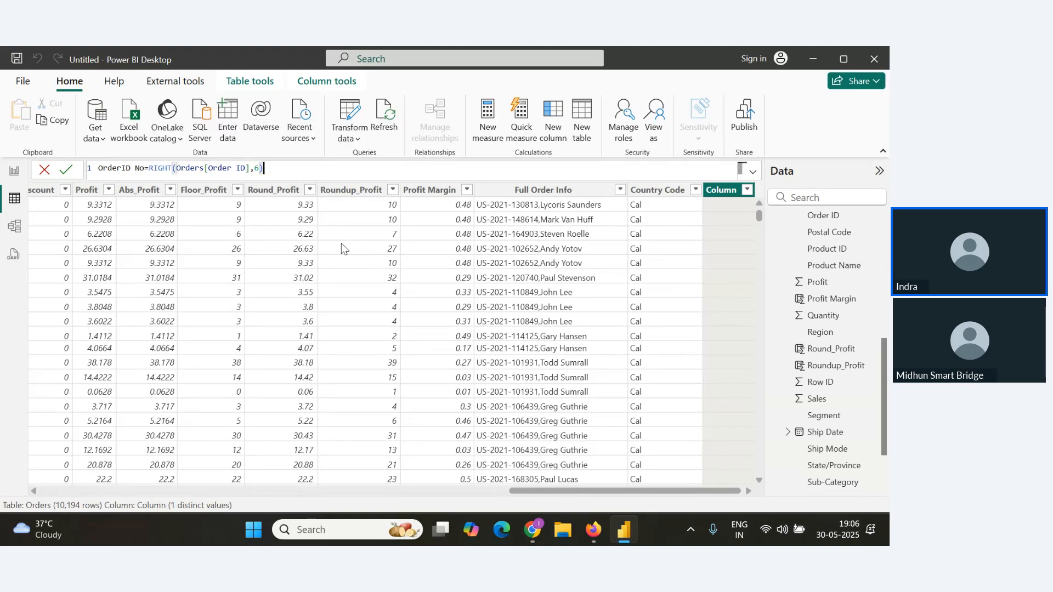
key("Return")
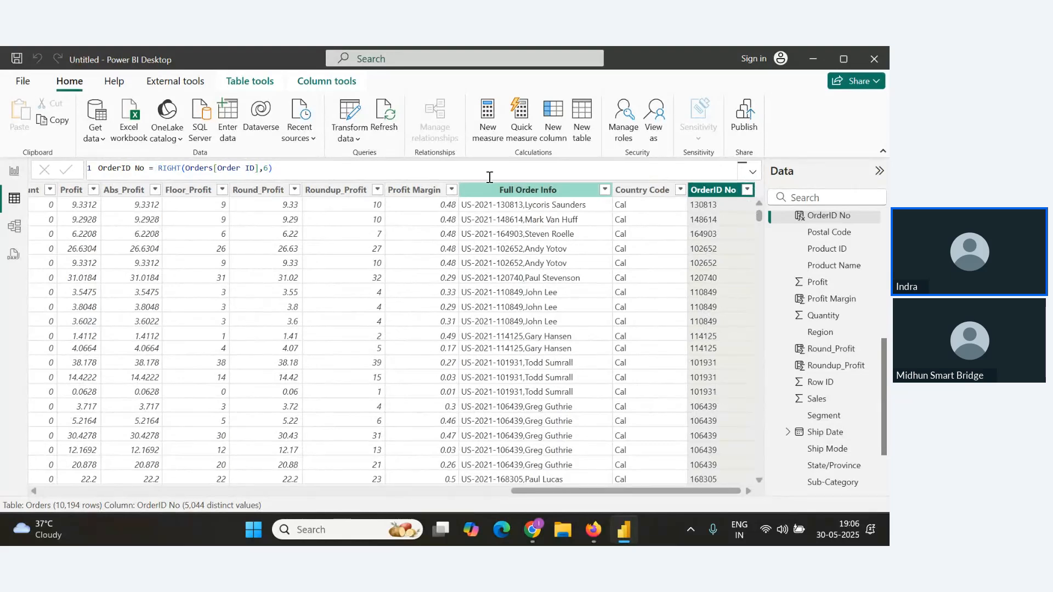
Copy the OrderID No formula and paste it into the notes below the Right() heading.
key("ctrl+a")
key("ctrl+c")
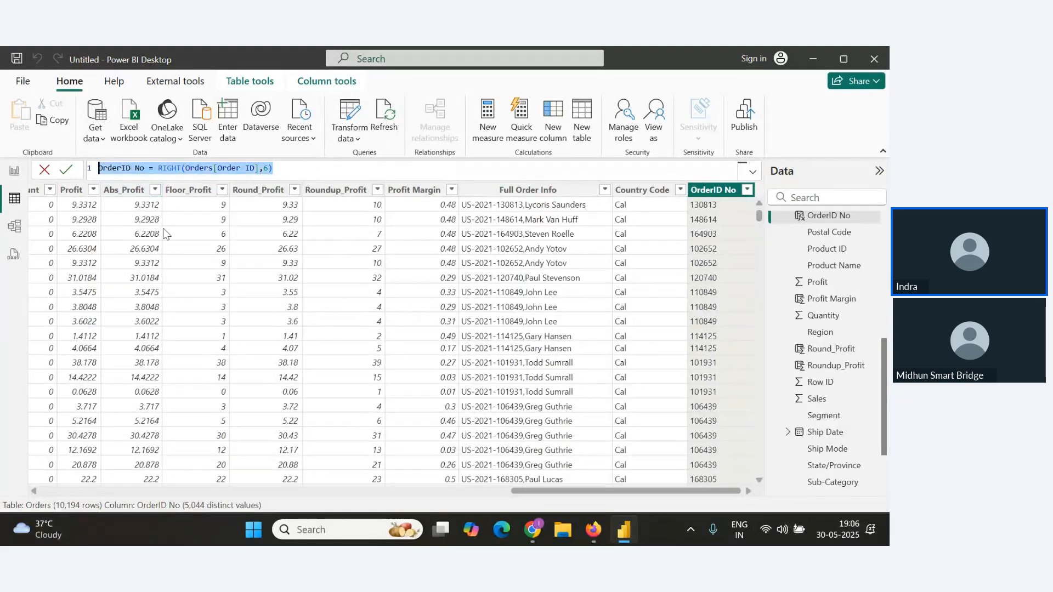
key("alt+Tab")
key("Return")
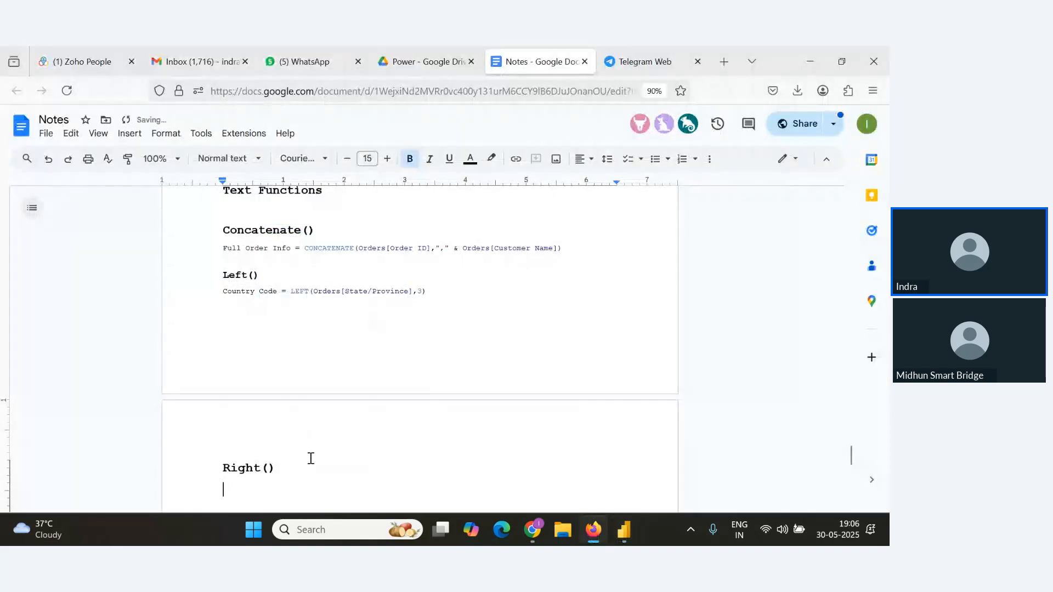
key("ctrl+v")
Check the webinar's Q&A panel for new attendee questions.
key("alt+Tab")
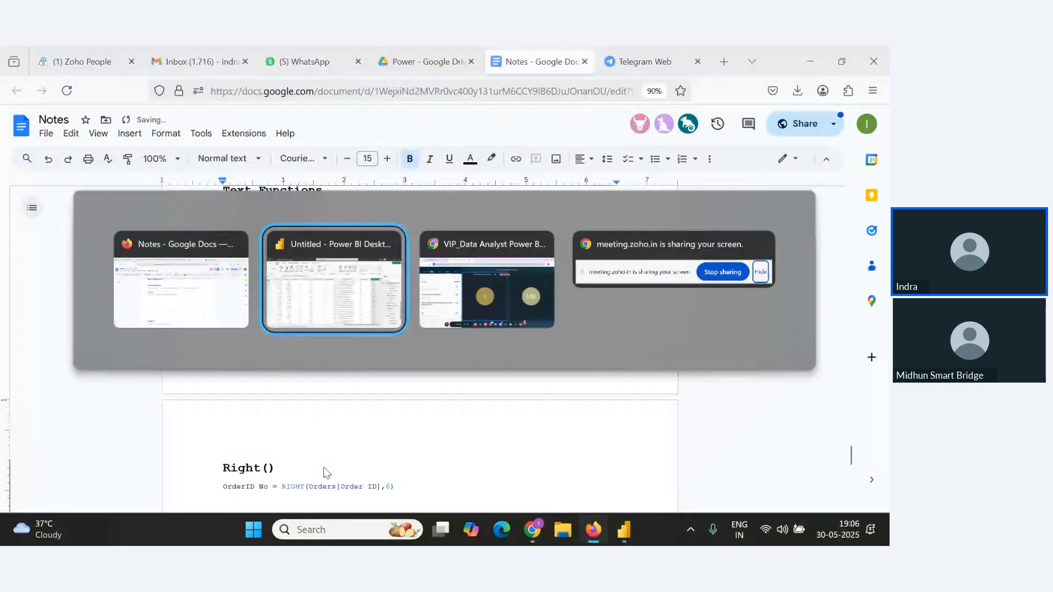
key("alt+Tab")
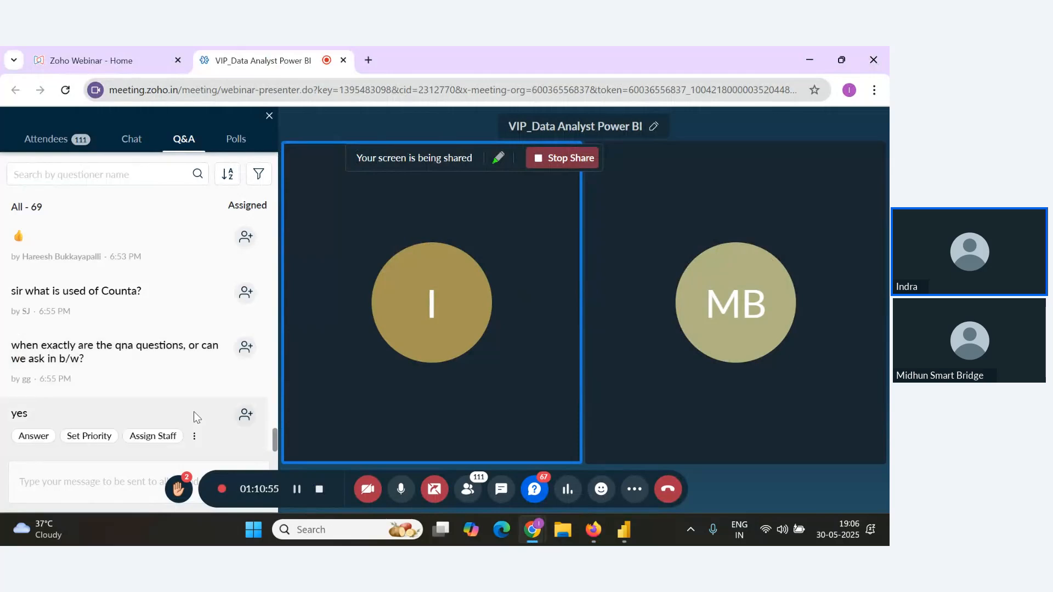
key("alt+Tab")
Scroll through the notes to review the text function entries.
scroll(346, 428, "down", 4)
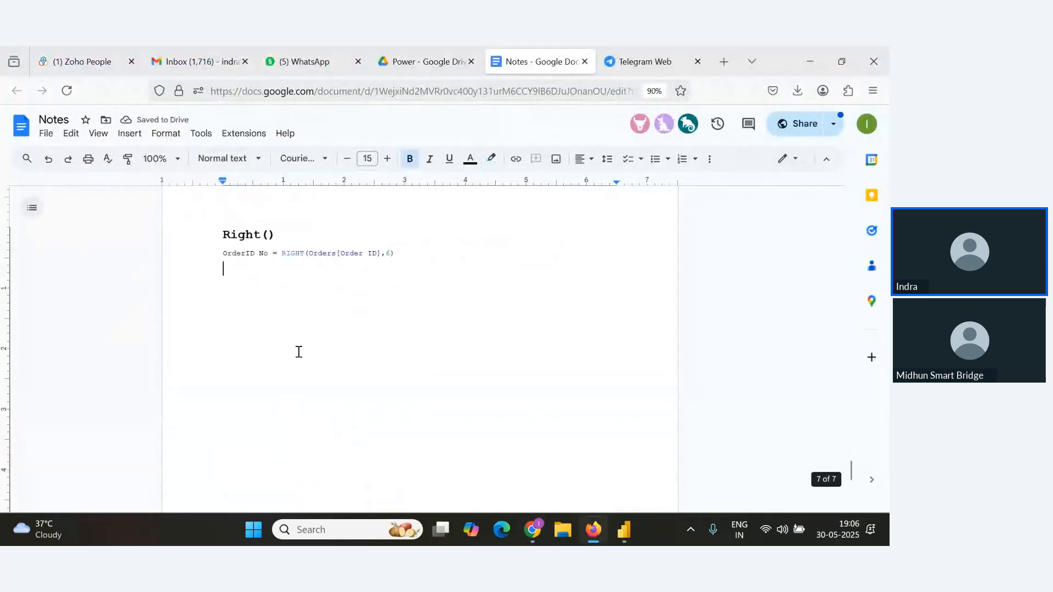
scroll(299, 352, "up", 5)
scroll(298, 352, "up", 3)
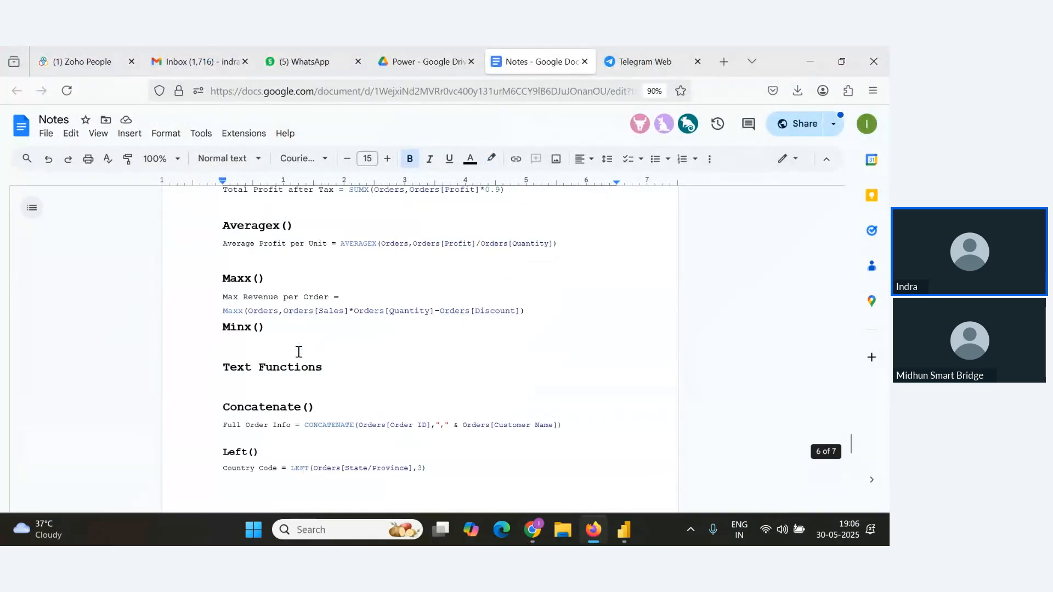
scroll(299, 354, "down", 4)
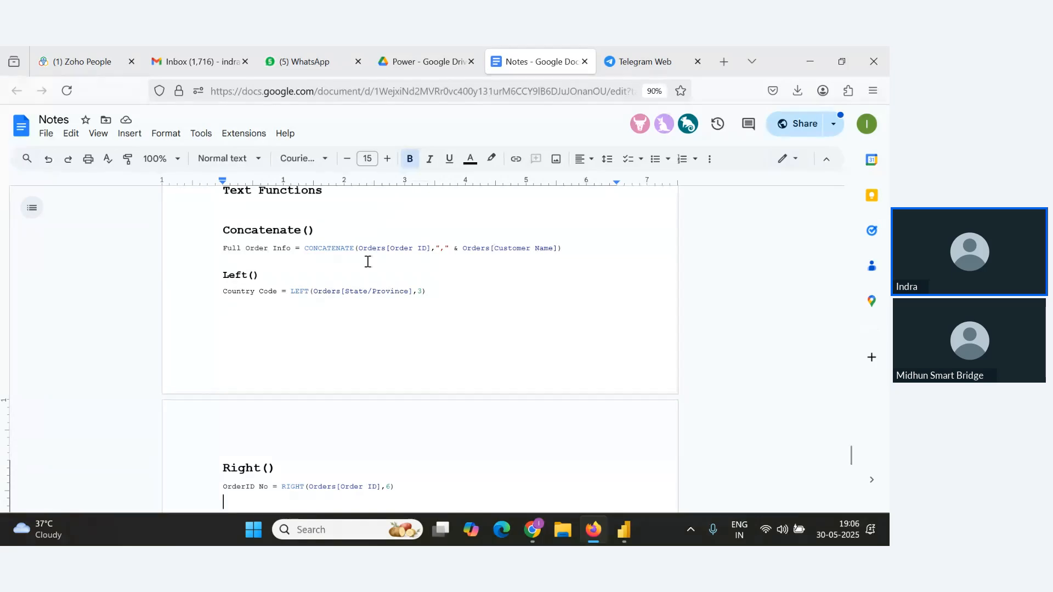
Review the Orders table in Power BI, scrolling back to its first columns.
key("alt+Tab")
key("alt+Tab")
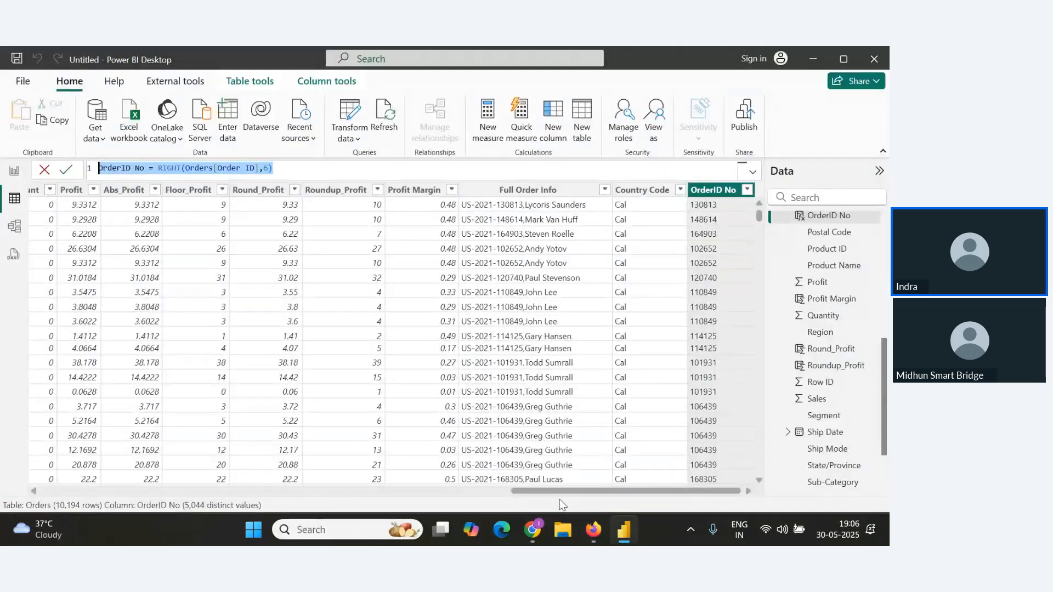
left_click_drag(555, 489, 85, 490)
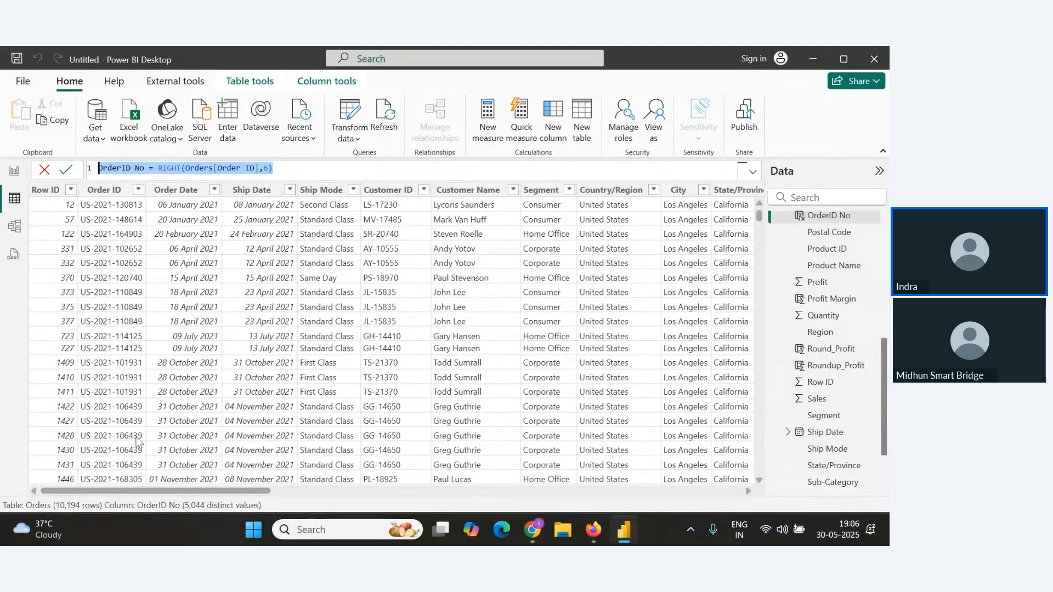
scroll(126, 401, "down", 6)
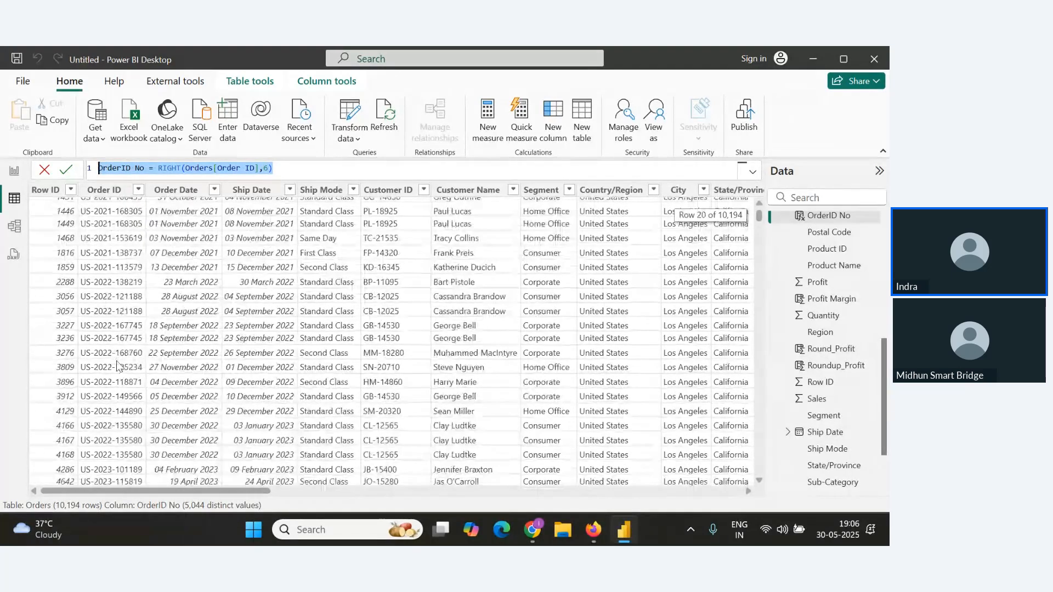
scroll(117, 365, "up", 6)
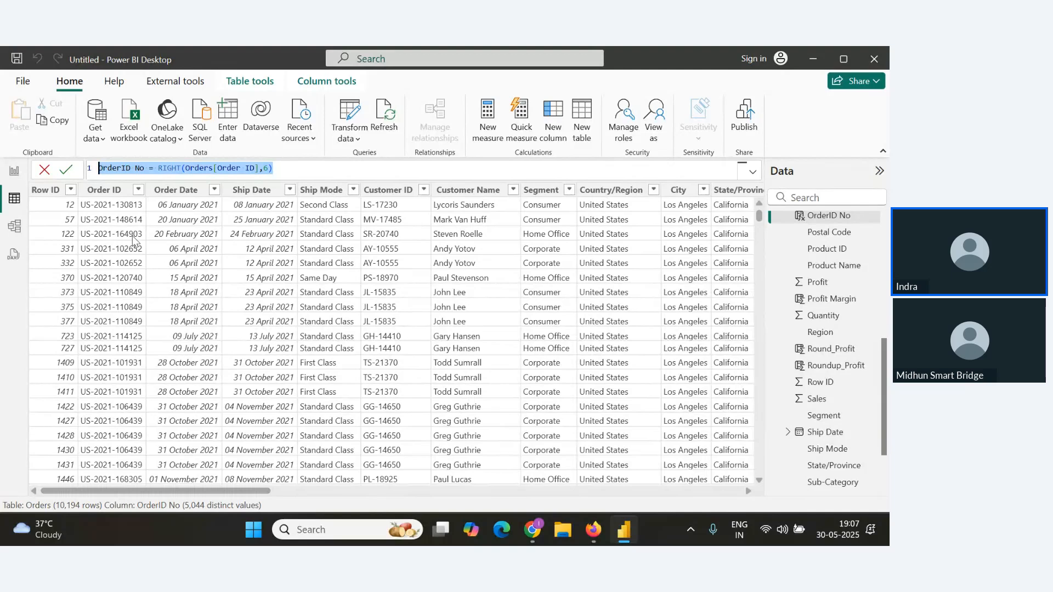
Add a bold 15-point heading "Logical functions" below the Right() entry in the notes.
key("alt+Tab")
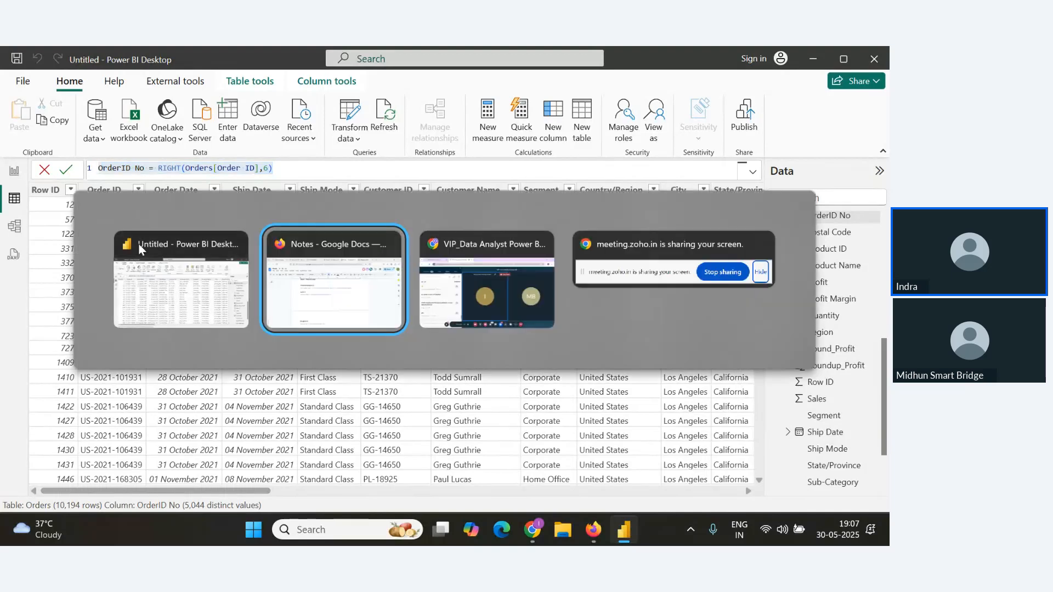
scroll(219, 351, "down", 3)
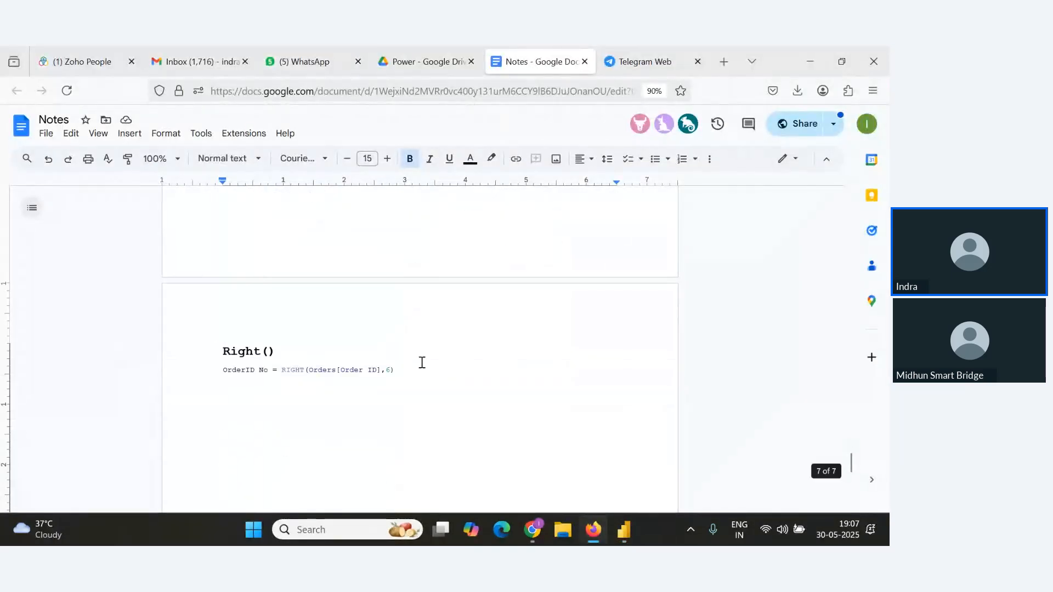
left_click(461, 379)
left_click(479, 376)
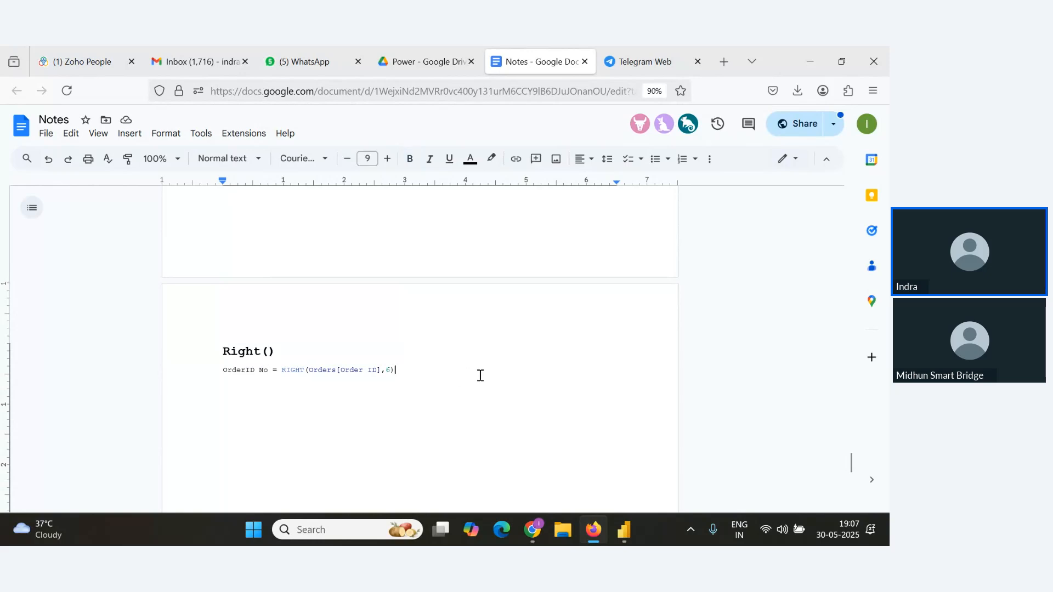
key("Return")
type("Logical functions")
left_click_drag(376, 395, 120, 396)
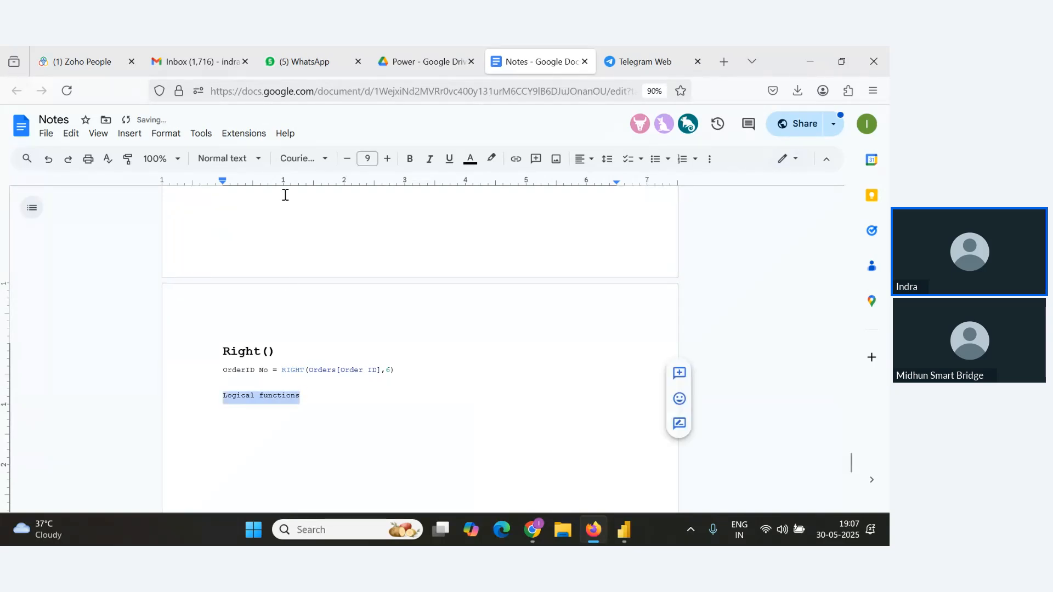
left_click(388, 159)
left_click(388, 159)
left_click(387, 159)
left_click(388, 159)
left_click(387, 159)
left_click(387, 159)
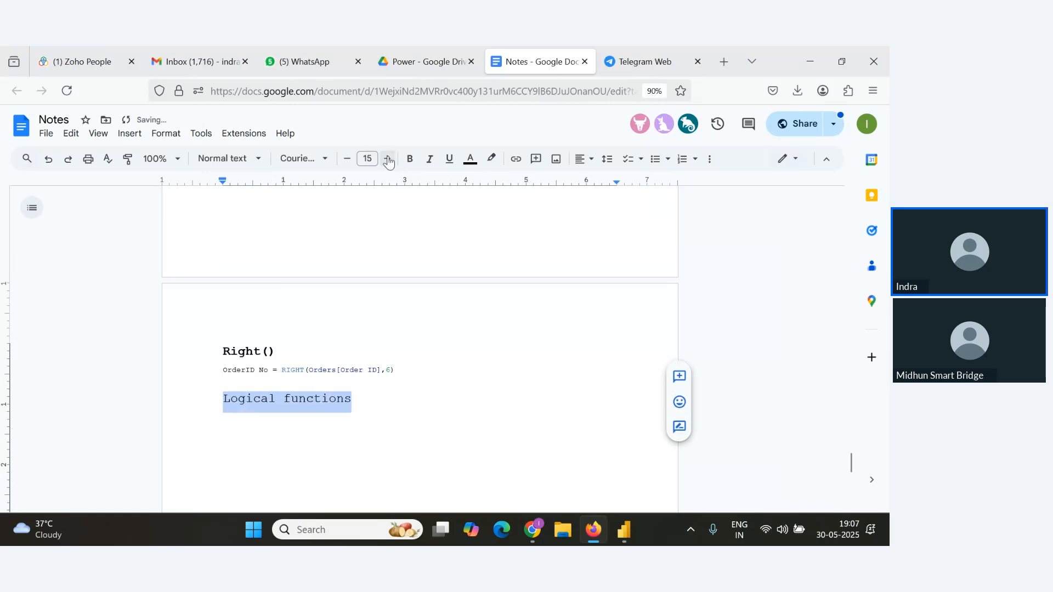
key("ctrl+b")
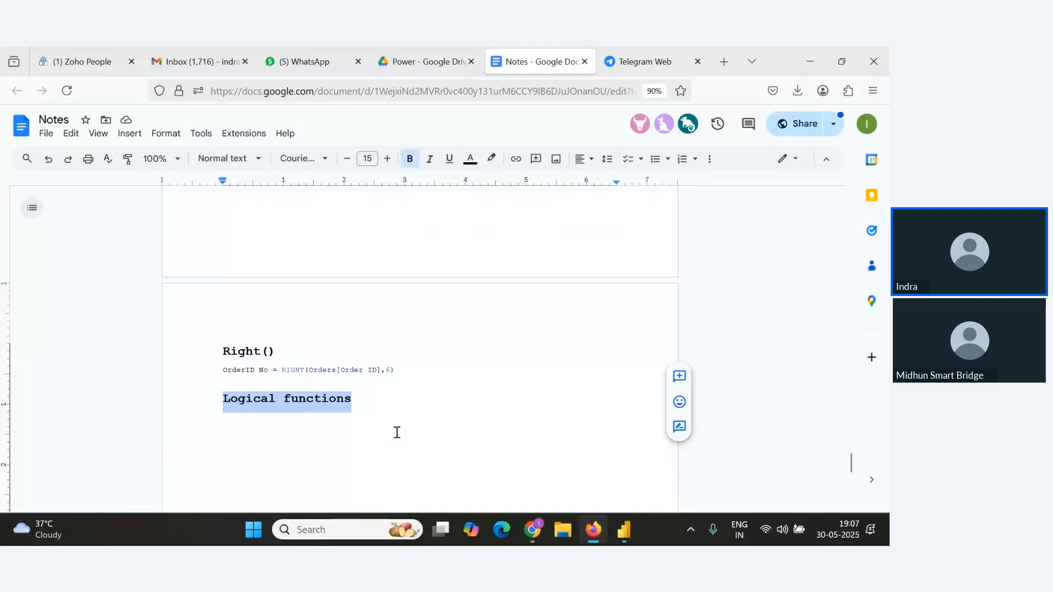
Add an if() subheading under the Logical functions heading in the notes.
key("alt+Tab")
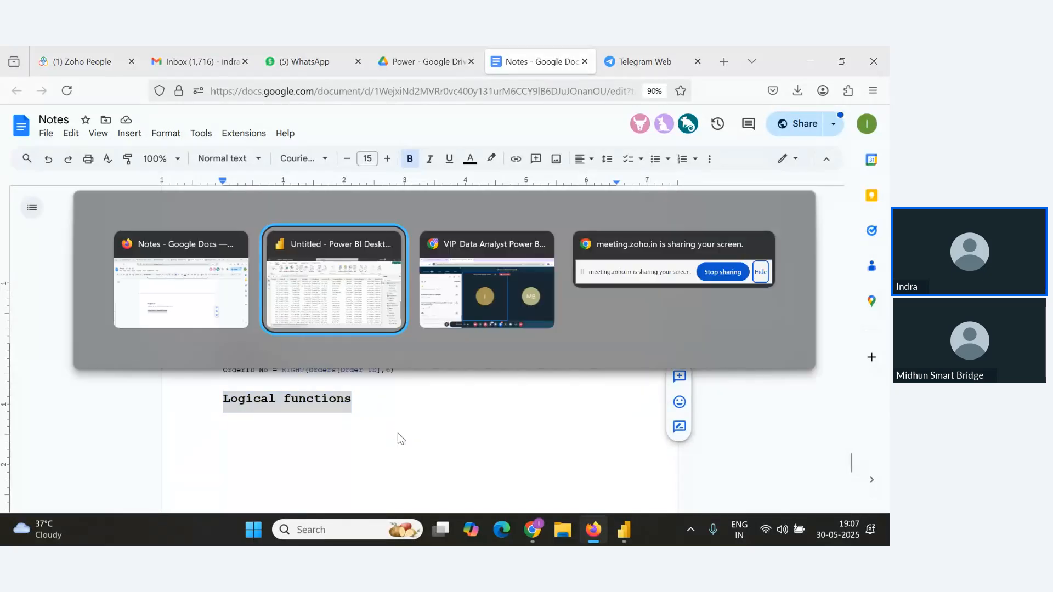
key("Escape")
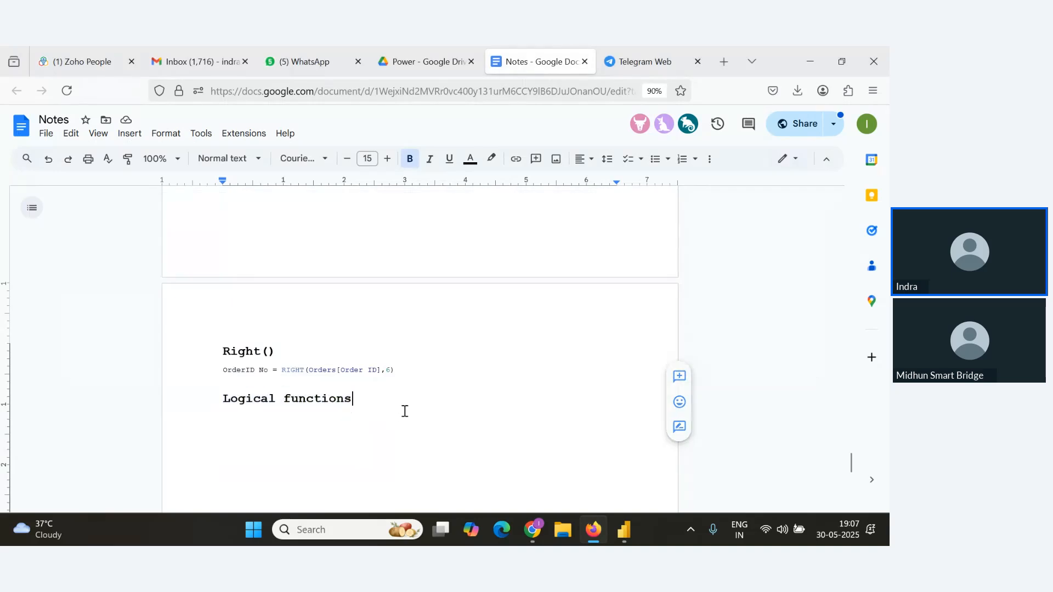
left_click(405, 412)
key("Return")
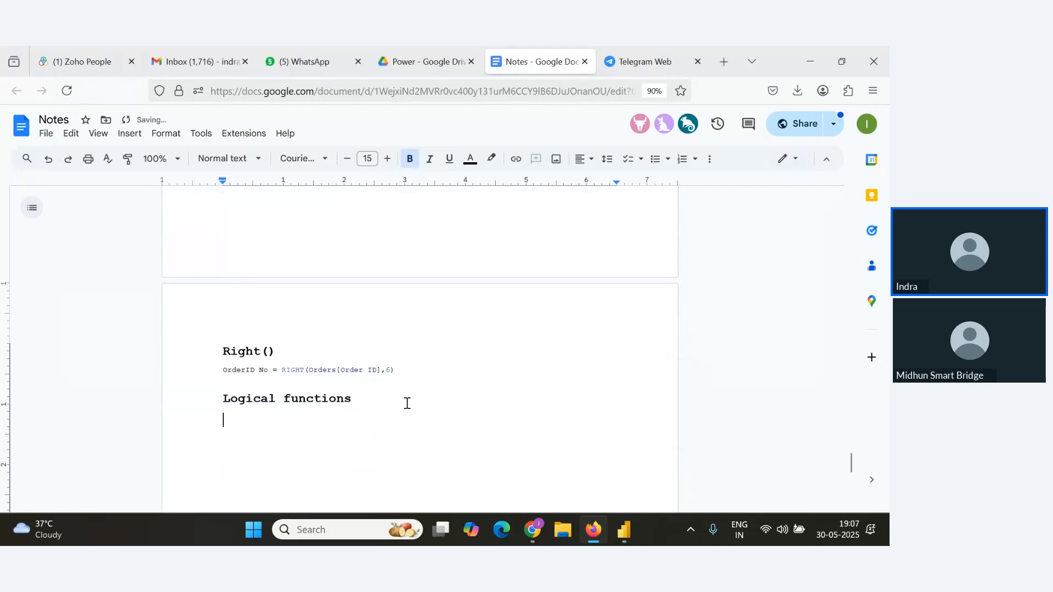
type("if(")
key("Return")
left_click_drag(268, 421, 250, 420)
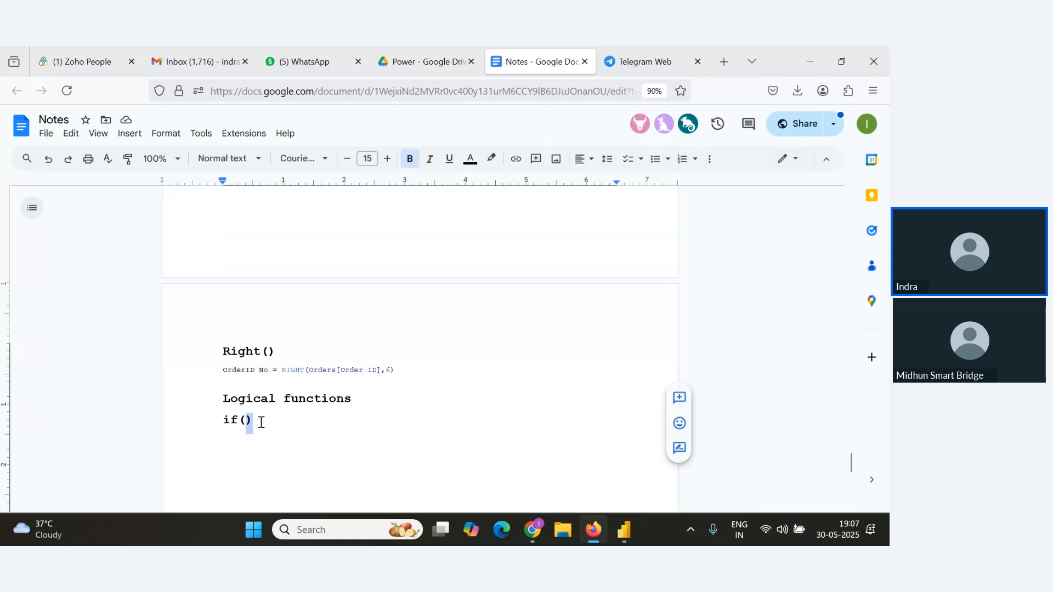
left_click(267, 425)
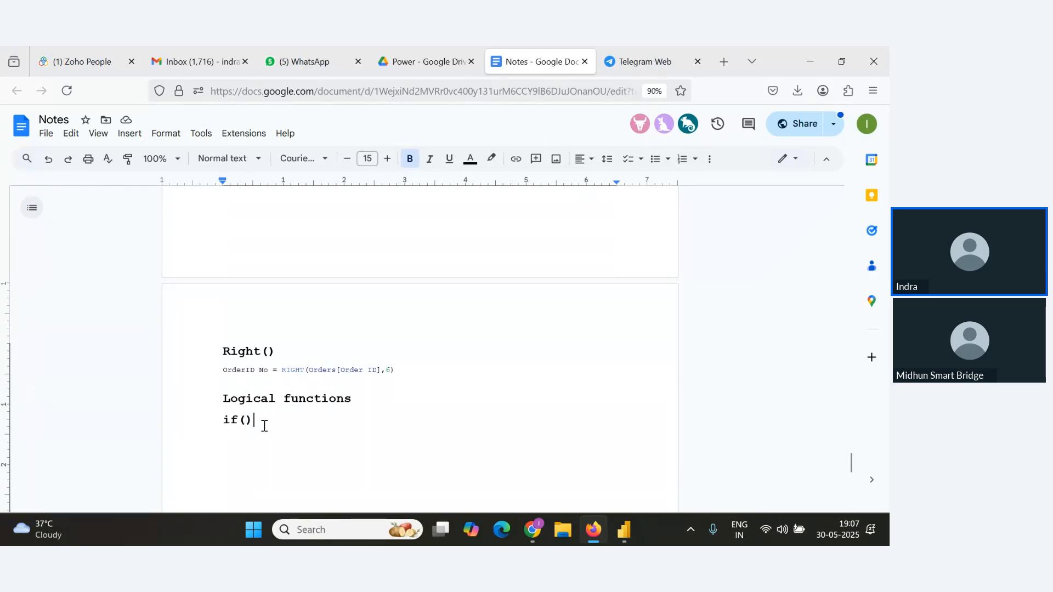
left_click_drag(264, 426, 225, 426)
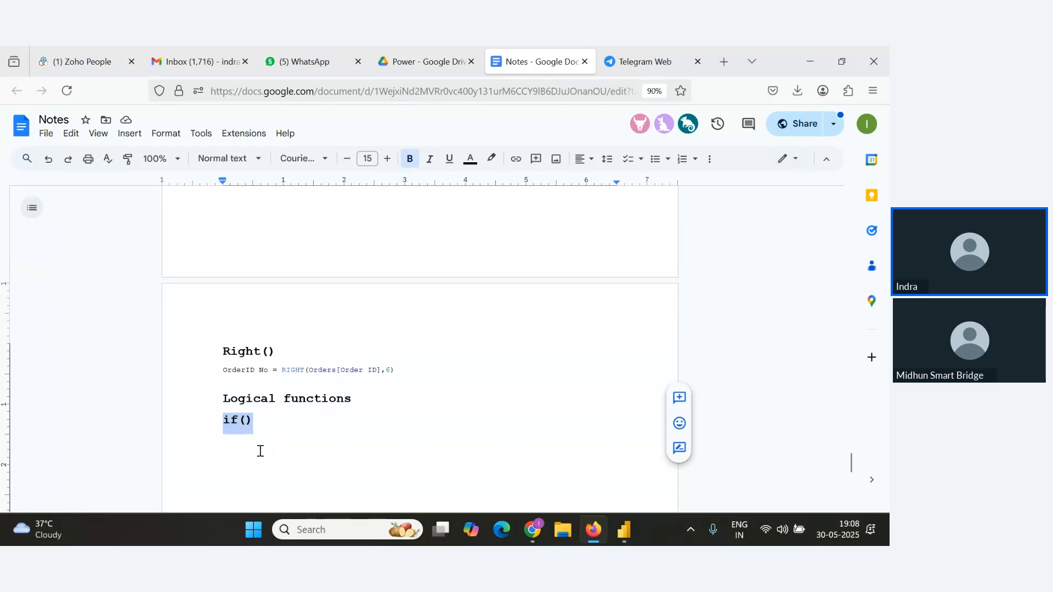
Check the webinar Q&A panel, then scroll through the Orders table columns in Power BI.
key("alt+Tab")
key("Tab")
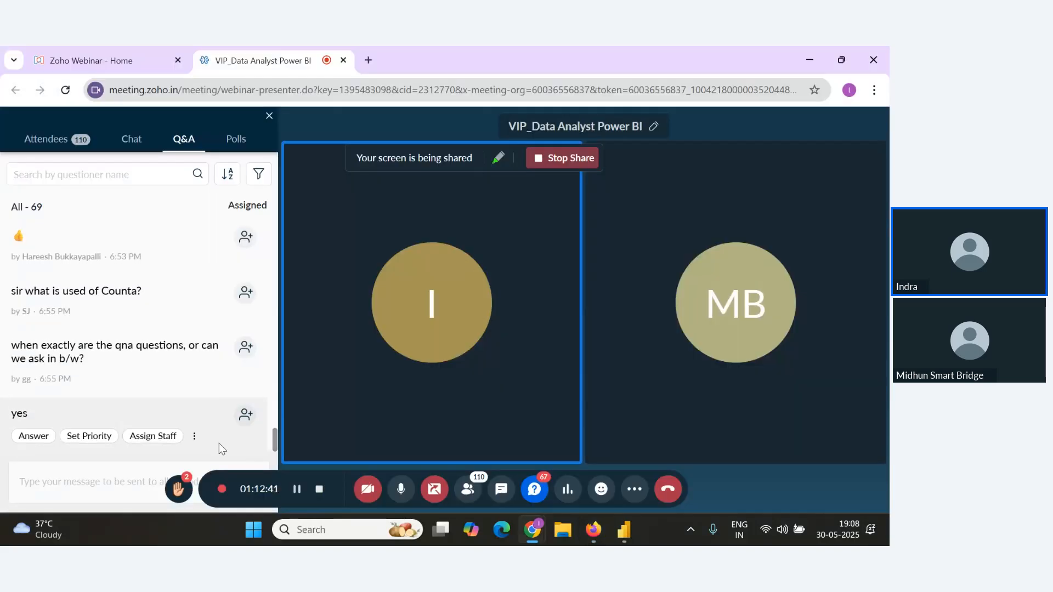
key("alt+Tab")
key("Tab")
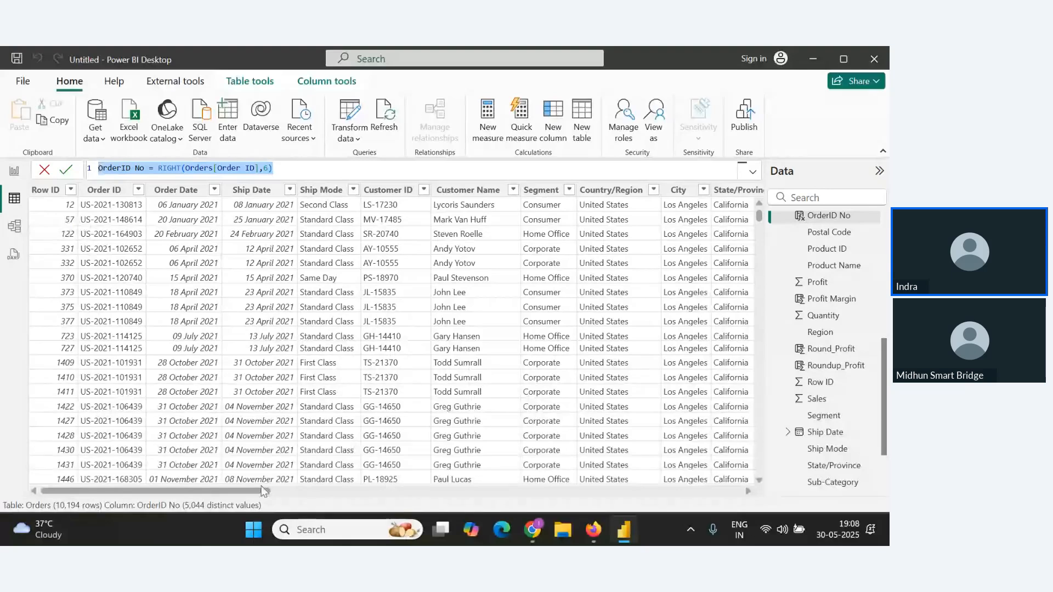
left_click_drag(248, 491, 630, 493)
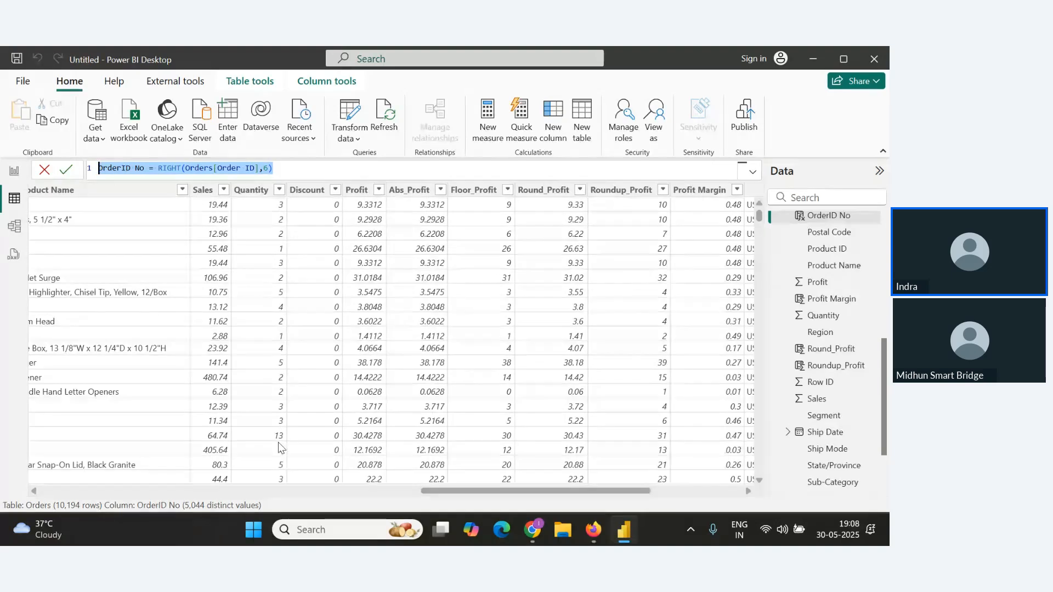
scroll(278, 447, "down", 3)
scroll(261, 404, "up", 3)
Add a new calculated column to the Orders table and begin its formula as Order Category=IF(.
left_click(552, 118)
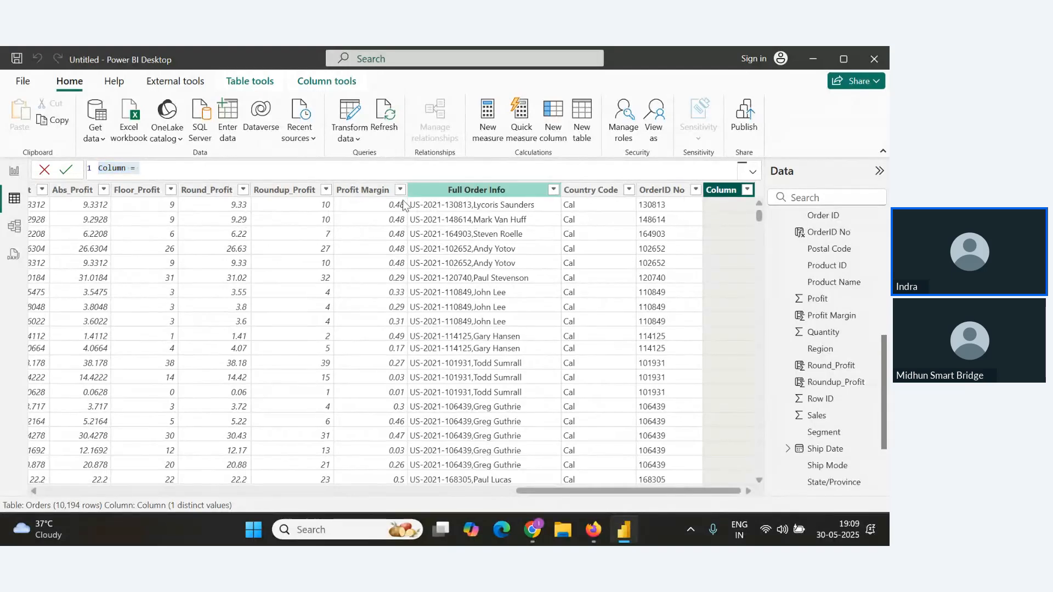
left_click(269, 190)
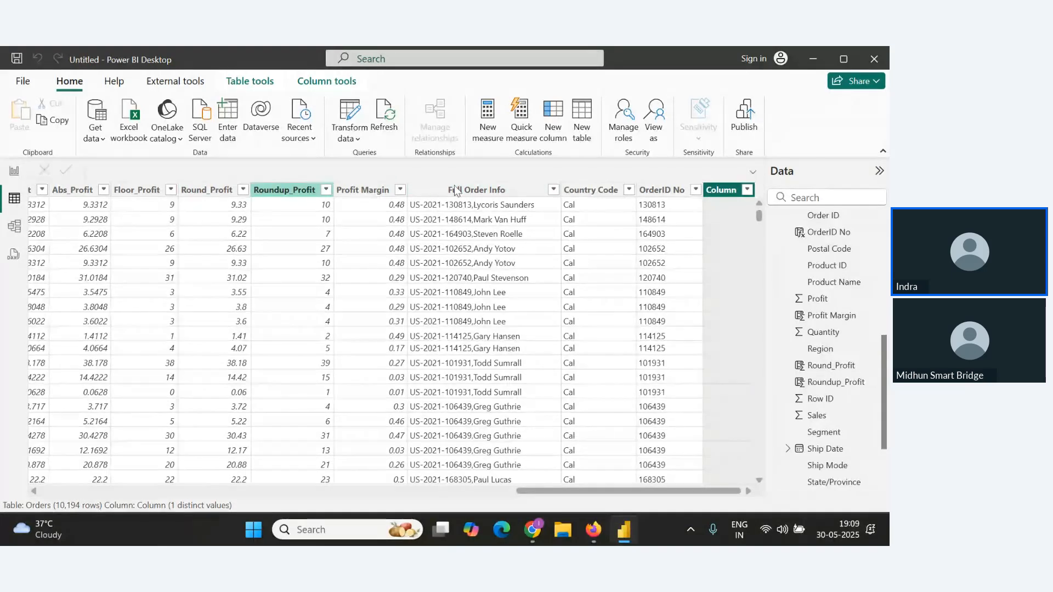
left_click_drag(215, 489, 691, 488)
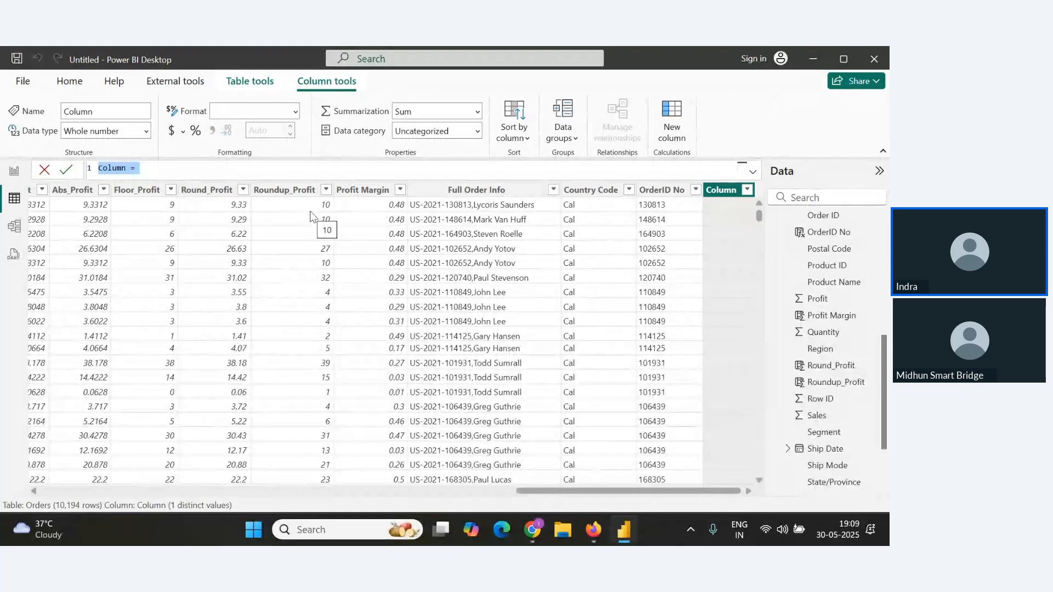
type("Order")
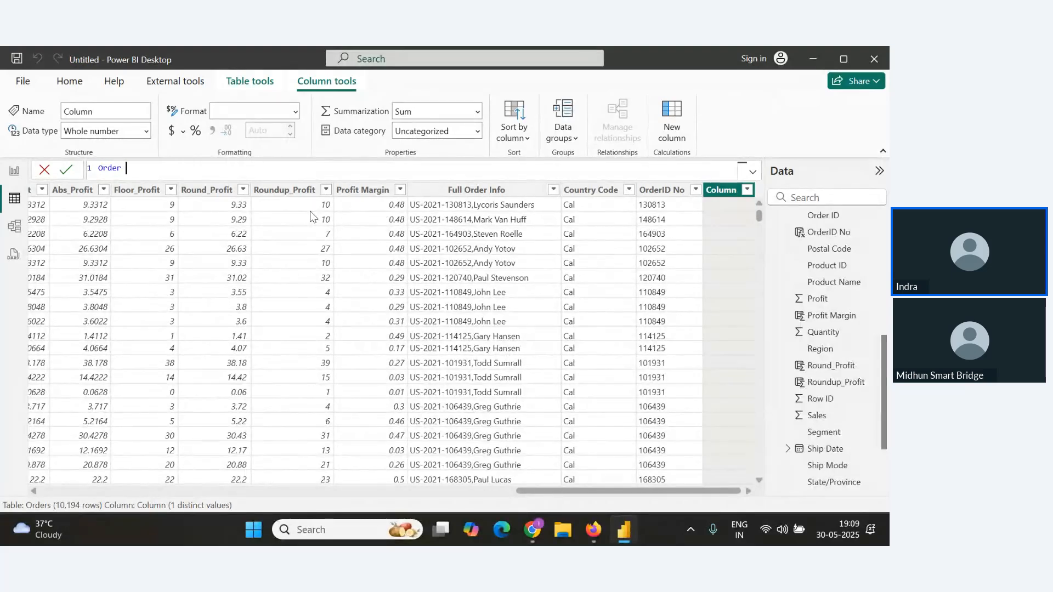
type(" Categ")
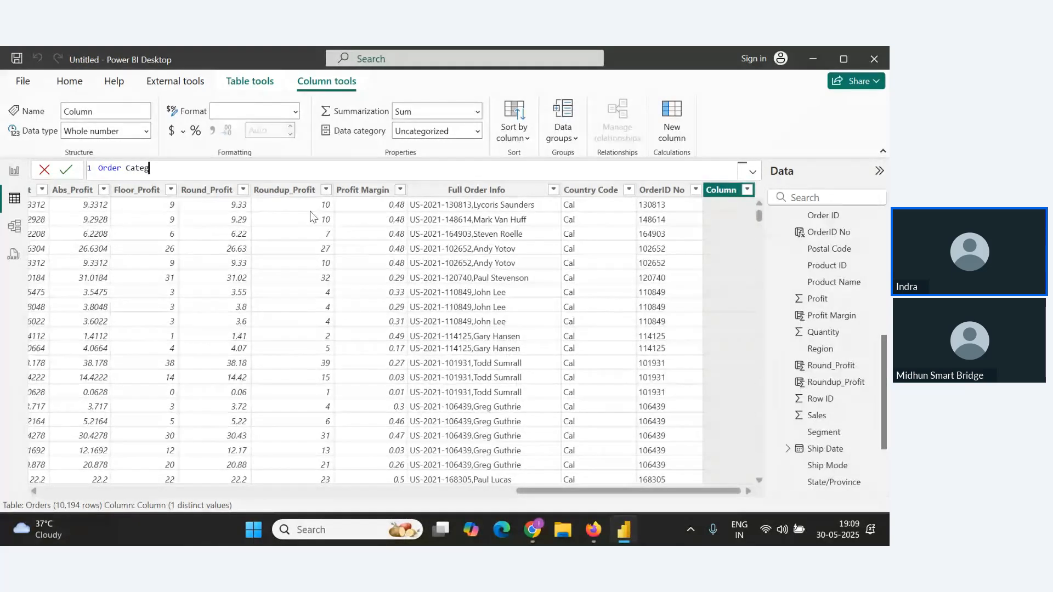
type("ory=If")
left_click(310, 218)
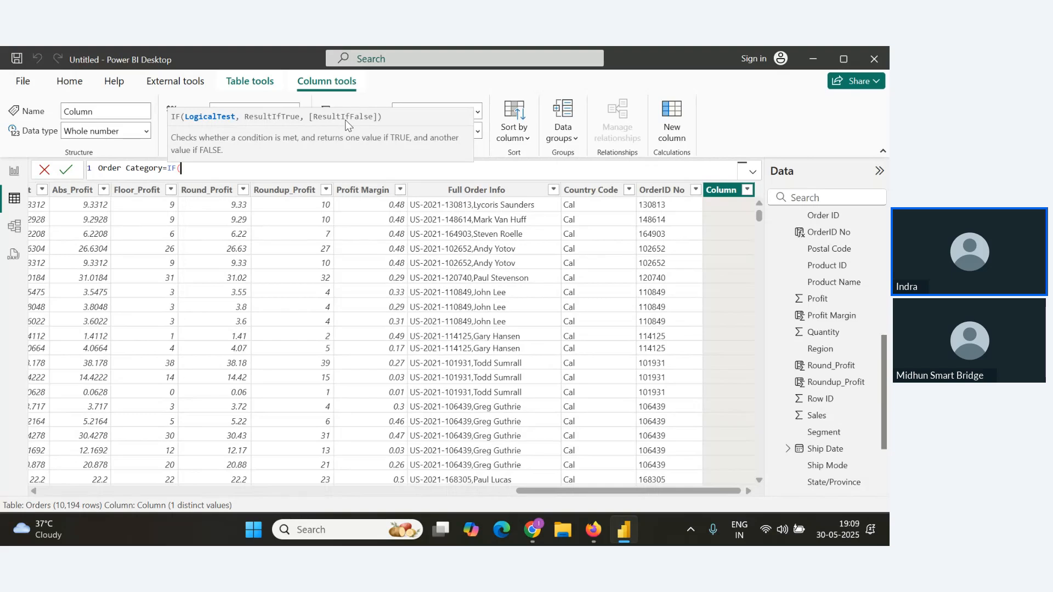
Pick Orders[Quantity] from the suggestions as the column for the IF condition.
type("Order")
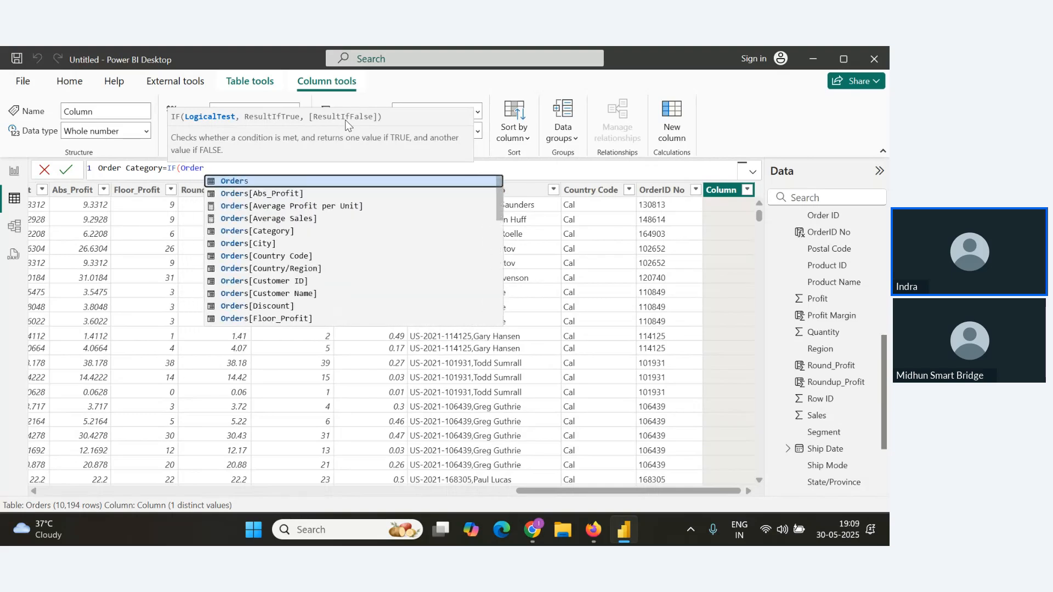
key("Down")
key("Down")
key("Down")
key("Down")
key("Down")
key("Down")
key("Down")
key("Down")
key("Down")
key("Down")
key("Down")
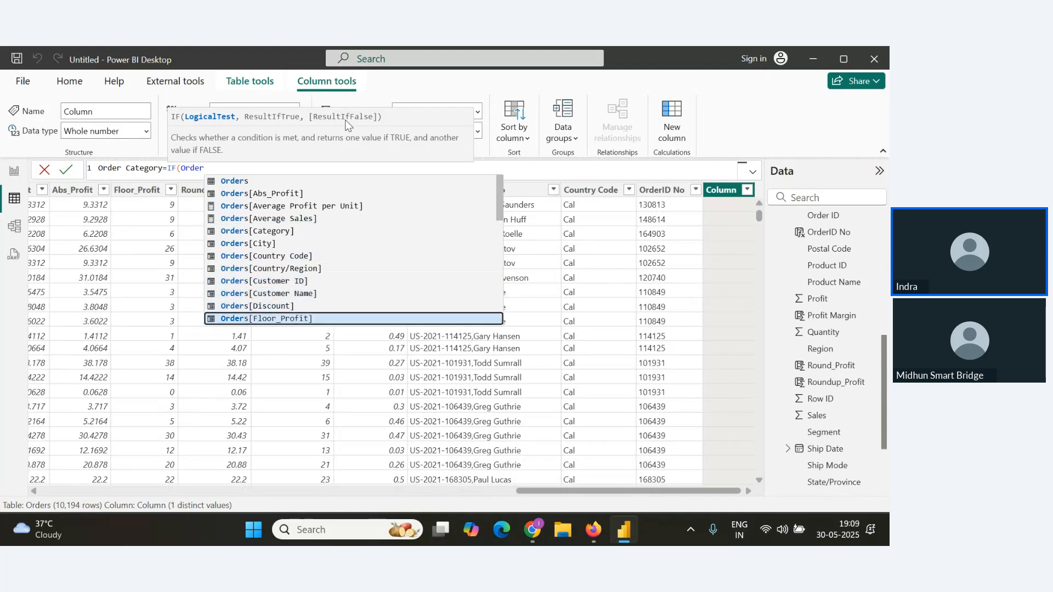
key("Down")
key("Down")
key("Down")
key("Down")
key("Down")
key("Down")
key("Down")
key("Down")
key("Down")
key("Down")
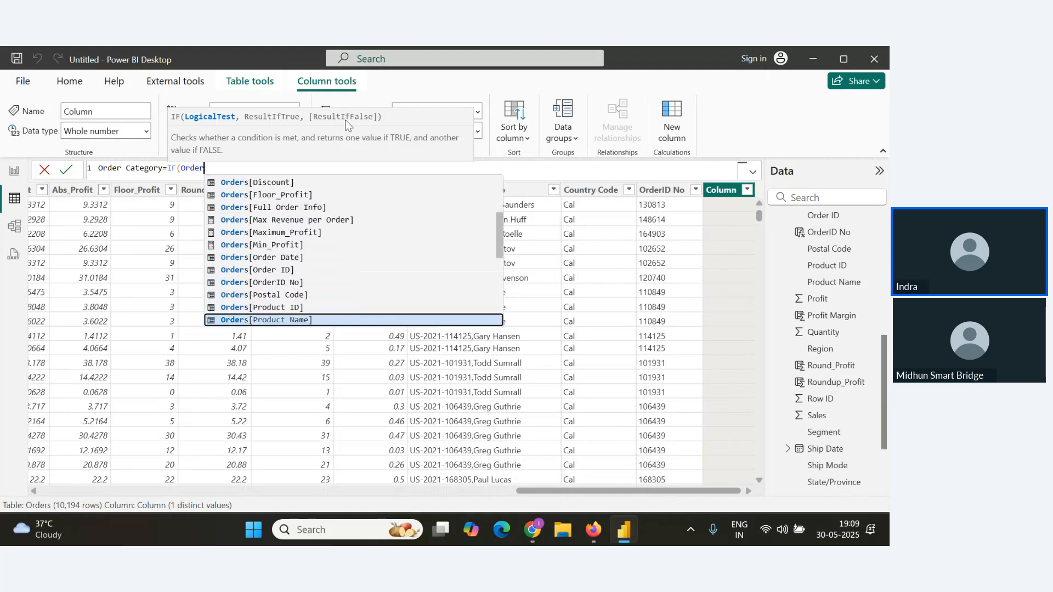
key("Down")
key("Down")
key("Down")
key("Down")
key("Up")
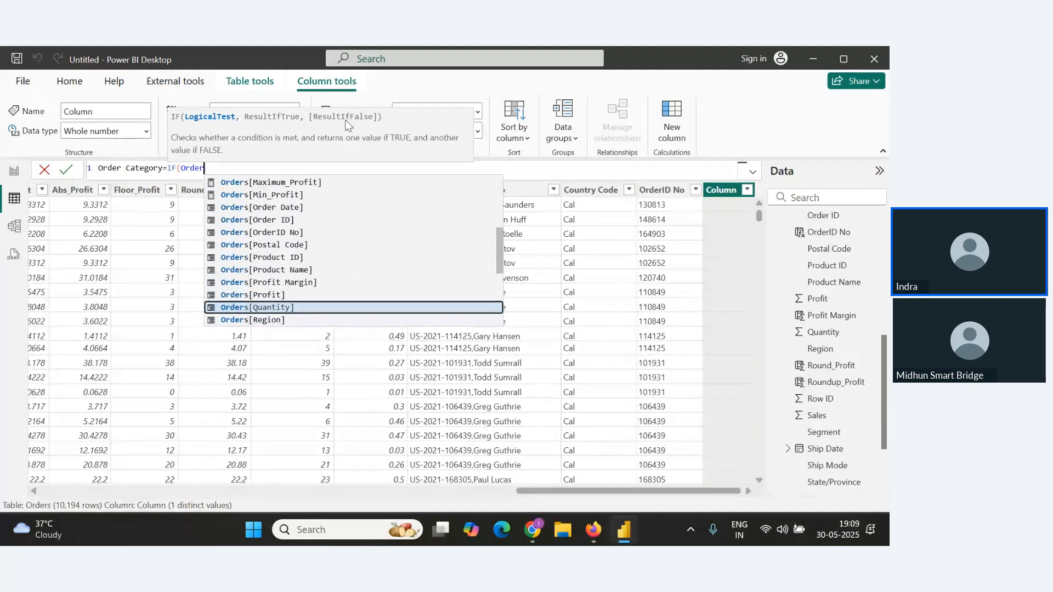
key("Up")
key("Down")
key("Tab")
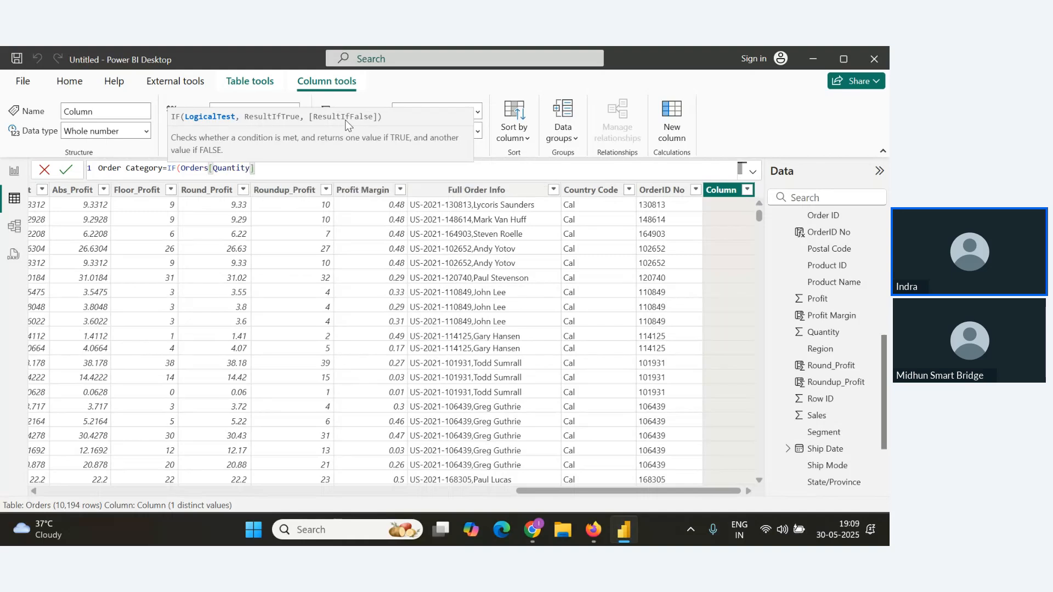
Complete the IF formula so Quantity below 10 returns 'Small Order' and otherwise 'Big Order'.
type("<10, '")
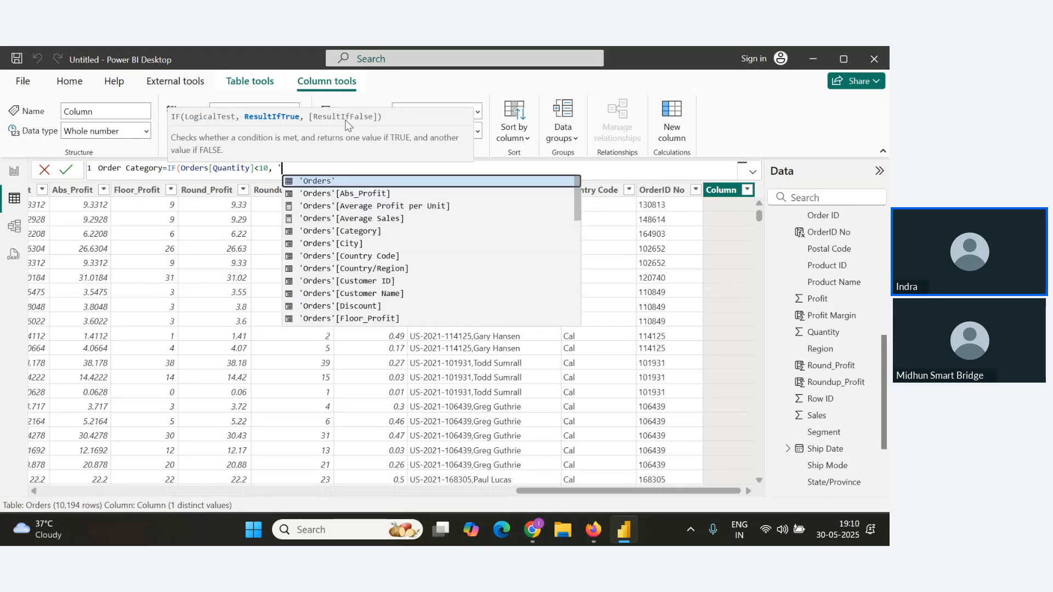
type("Small")
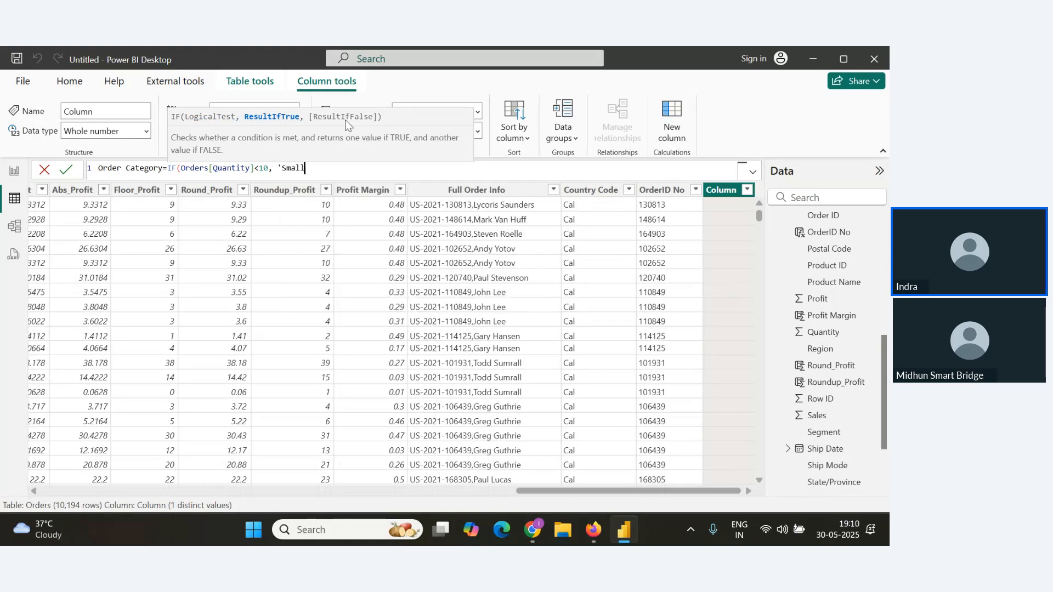
type(" Order',")
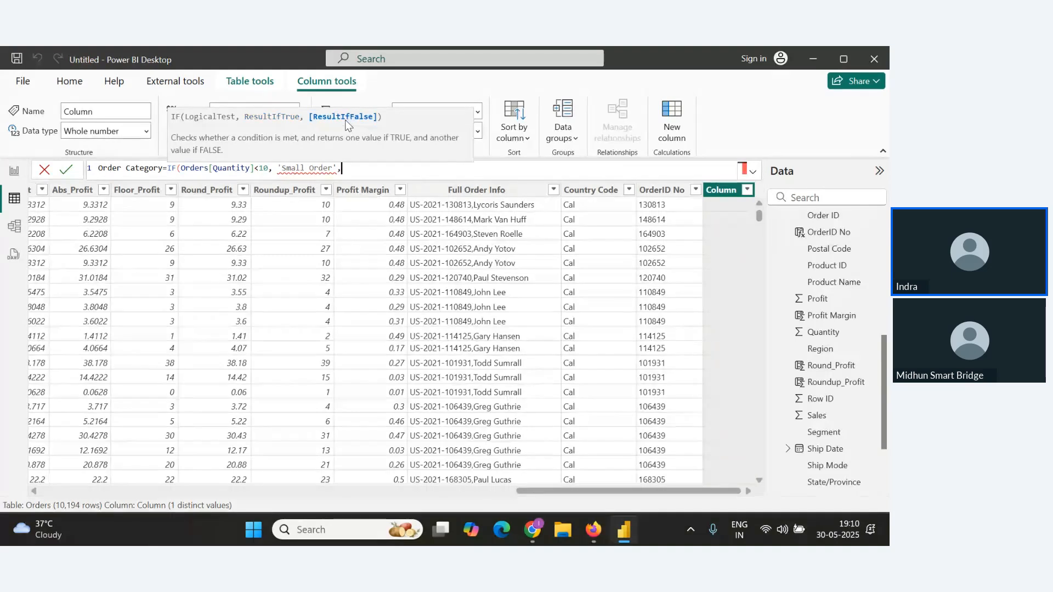
type("'")
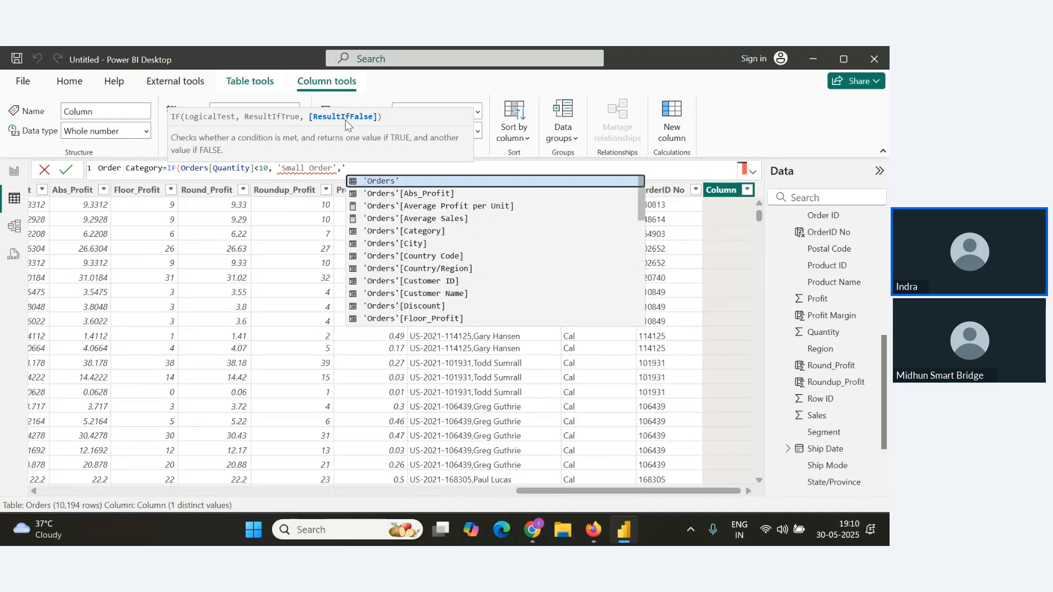
type("Big O")
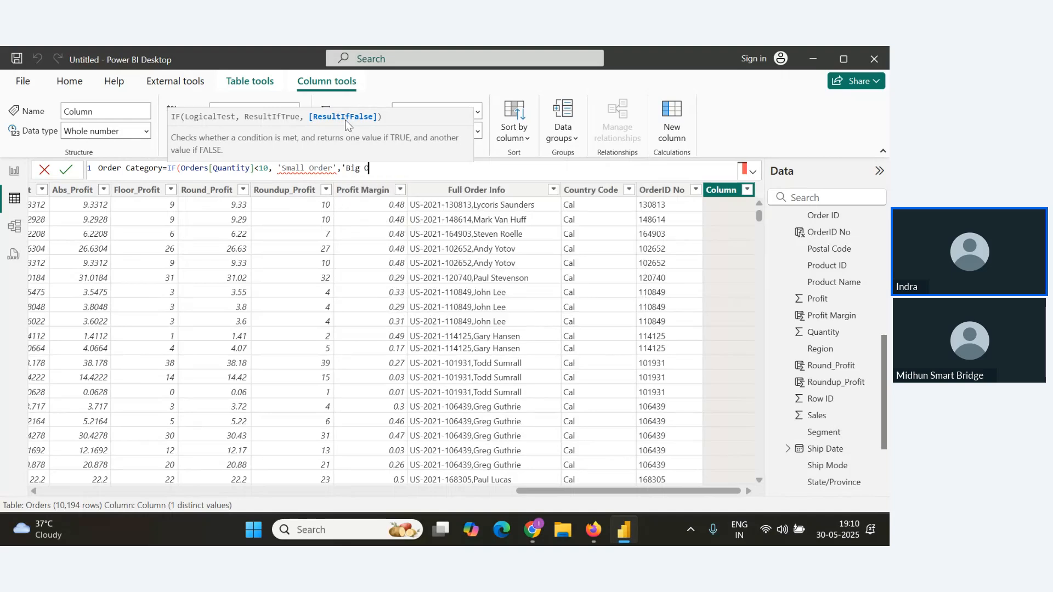
type("rder')")
Change the quotes around Small Order and Big Order to double quotes and commit the Order Category column.
left_click(281, 169)
key("BackSpace")
type("\"")
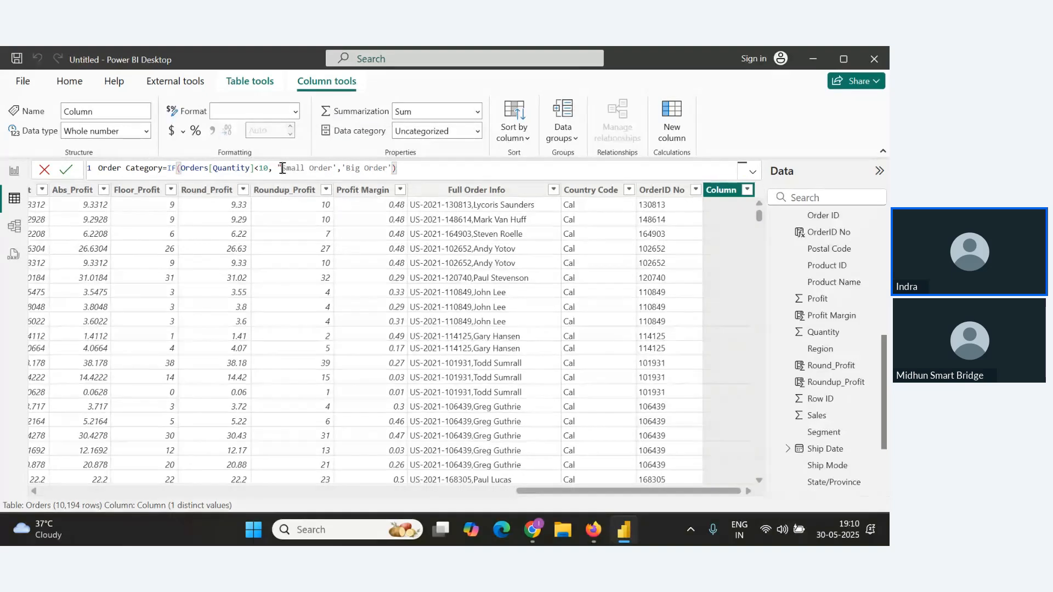
left_click(336, 169)
key("BackSpace")
type("\"")
left_click(348, 168)
key("BackSpace")
type("\"")
key("Right")
key("Right")
key("Right")
key("Right")
key("Right")
key("Right")
key("Right")
key("Right")
key("Right")
type("\"")
left_click_drag(413, 168, 3, 168)
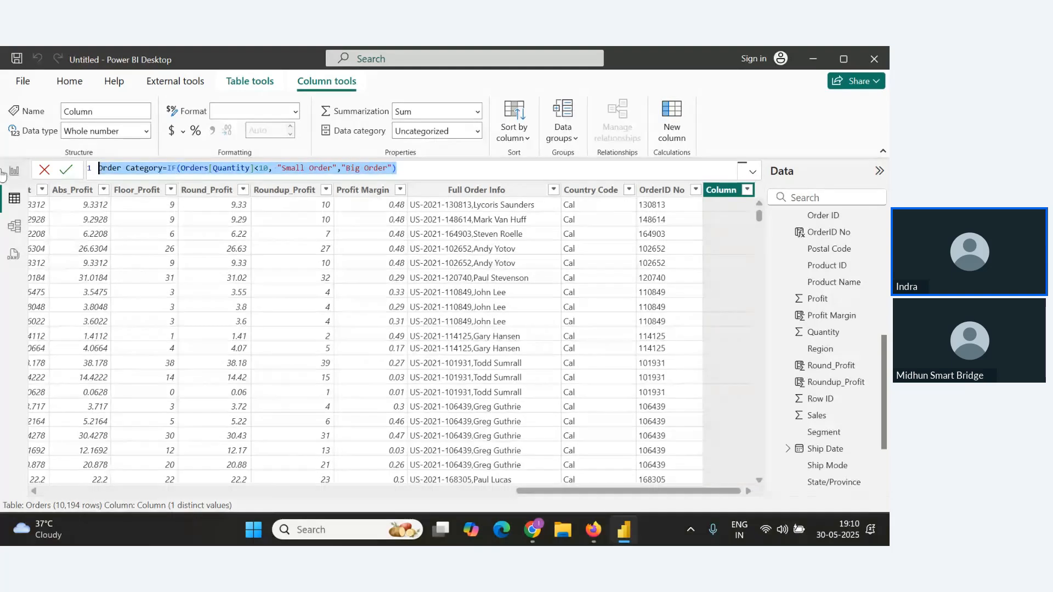
left_click(66, 170)
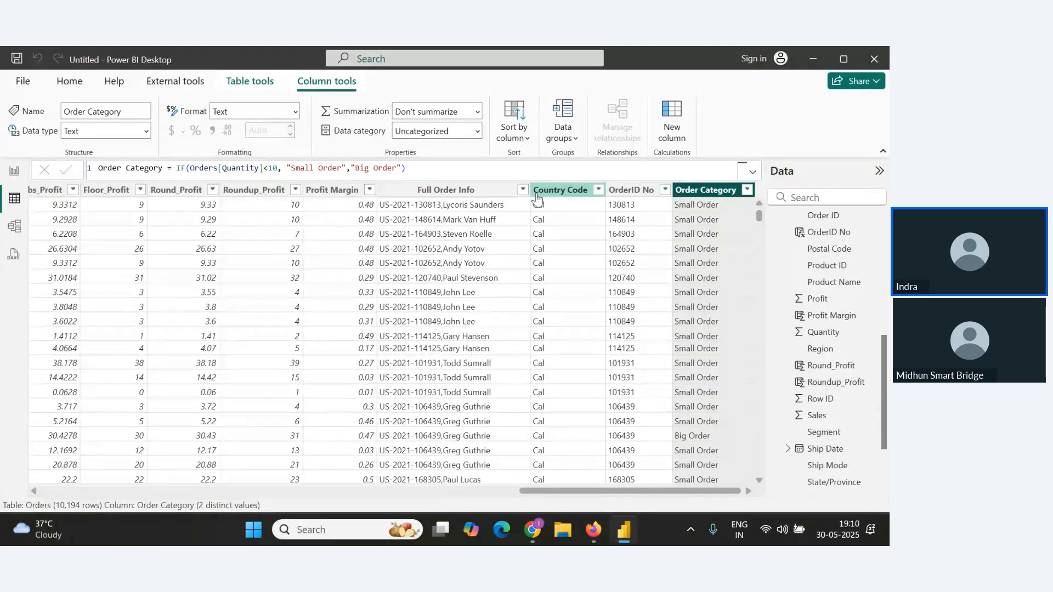
Scroll to the Quantity column and select it to compare its values.
left_click_drag(533, 496, 462, 492)
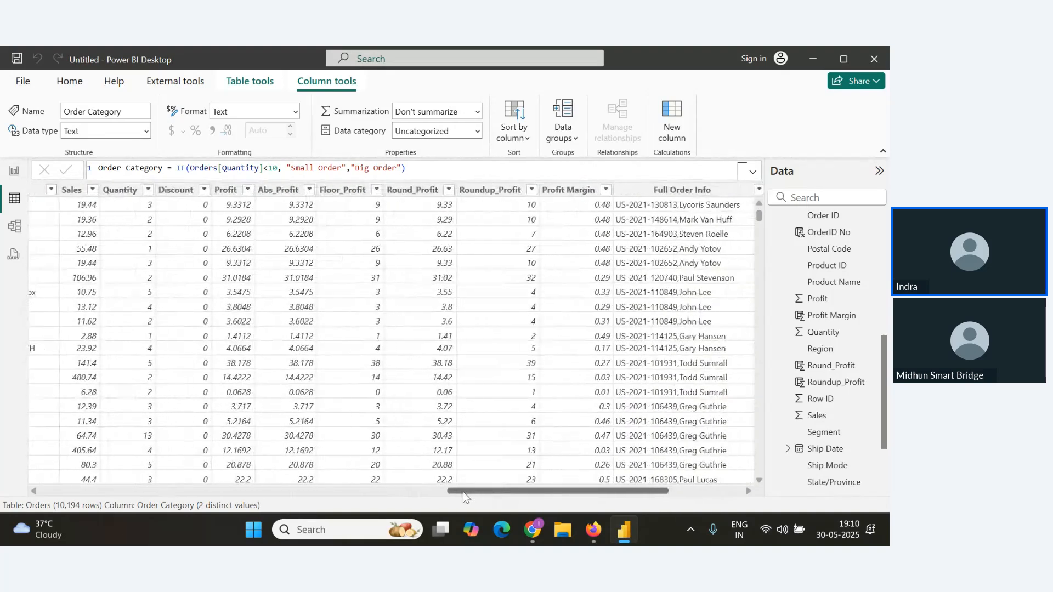
left_click(122, 192)
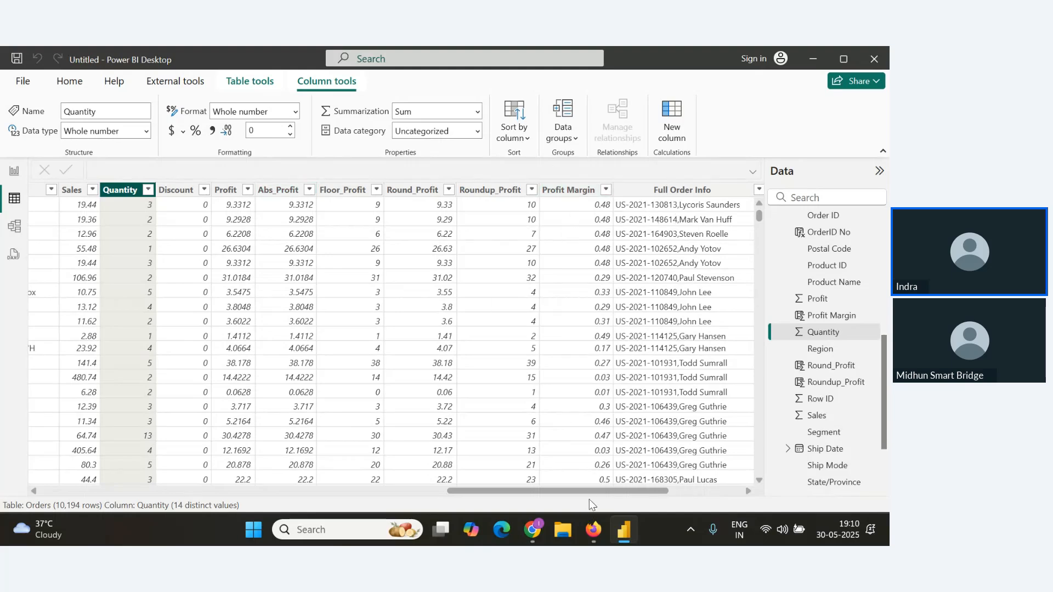
mouse_move(593, 491)
left_mouse_down()
mouse_move(635, 491)
mouse_move(608, 492)
left_mouse_up()
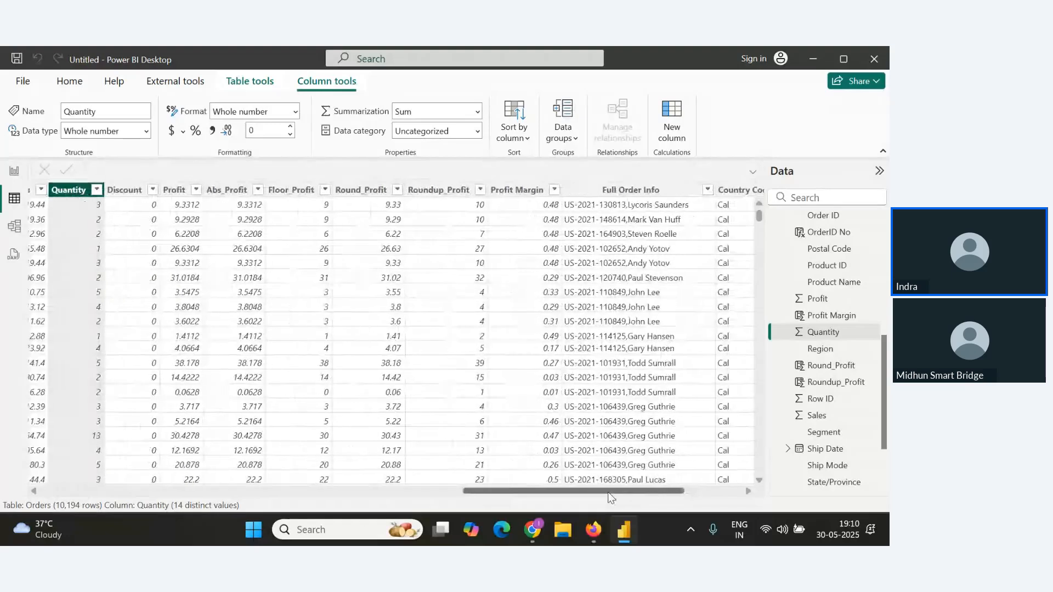
Delete the Round_Profit calculated column from the Orders table.
left_click(290, 193)
left_click(371, 194)
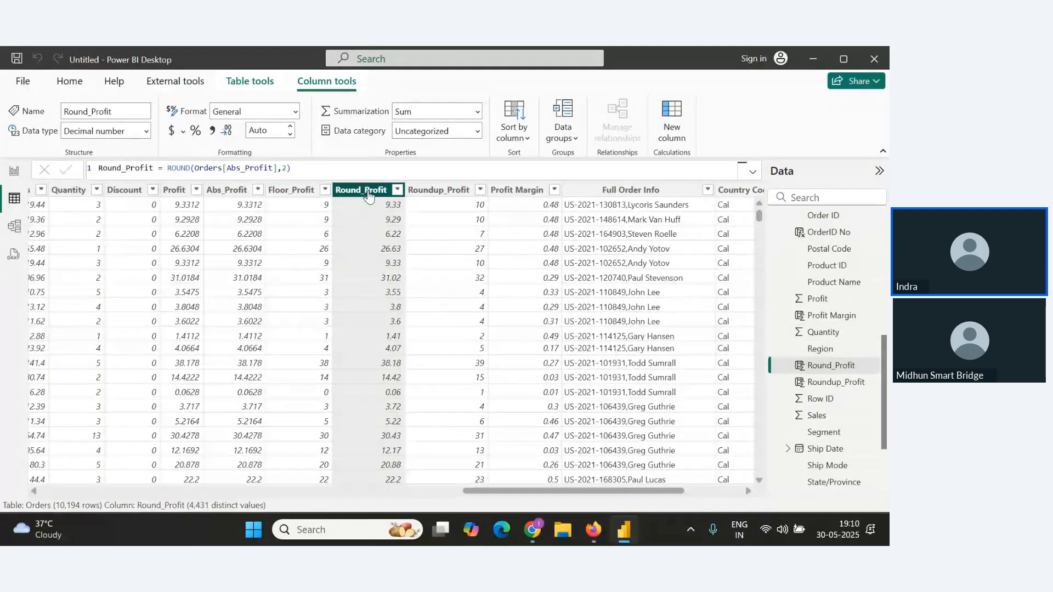
right_click(364, 193)
left_click(390, 387)
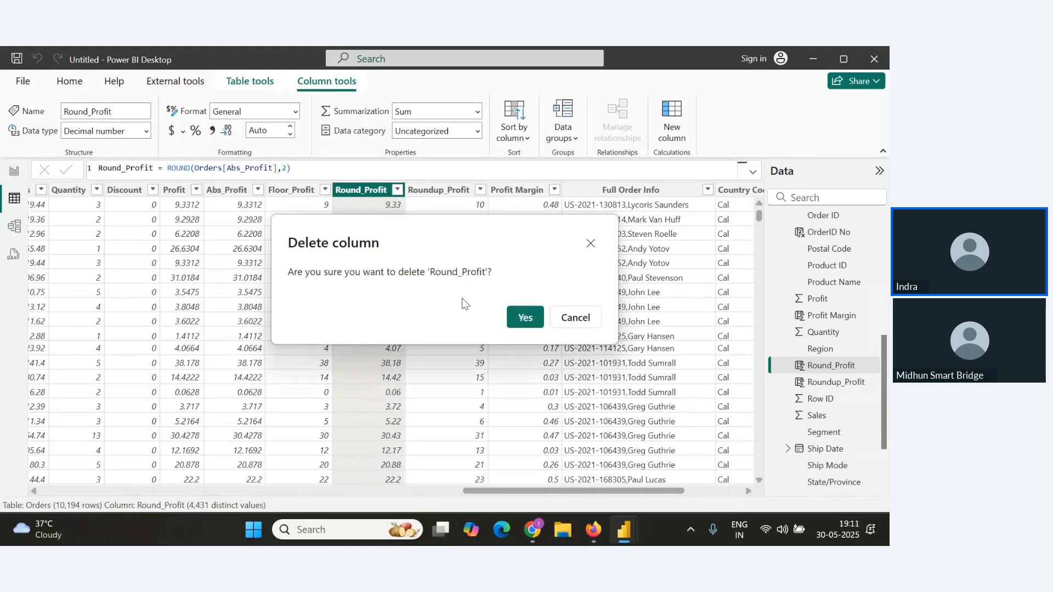
left_click(523, 318)
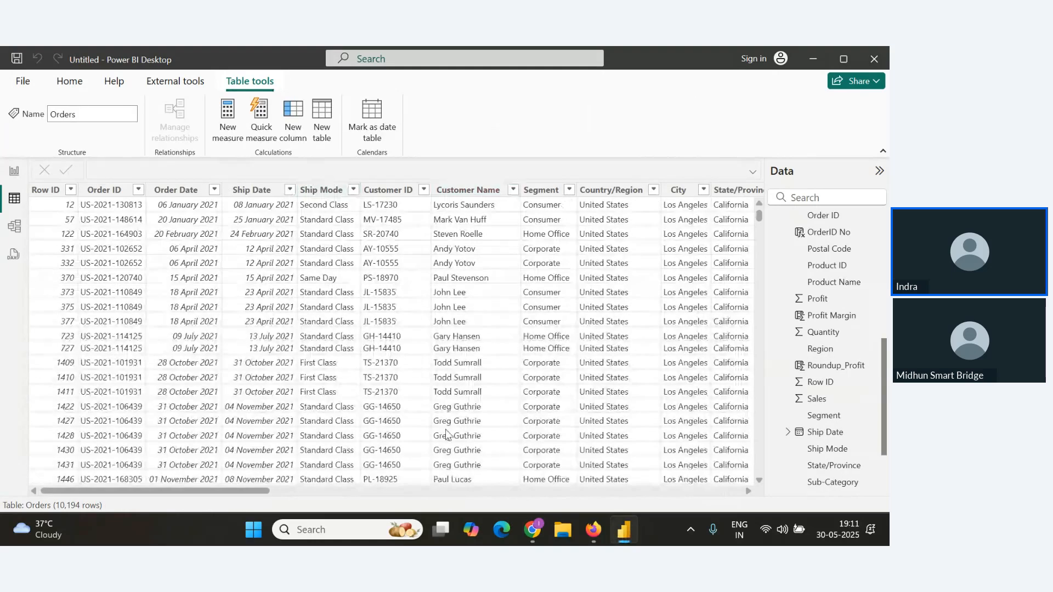
Select the Order Category column to review its formula.
left_click_drag(268, 491, 726, 477)
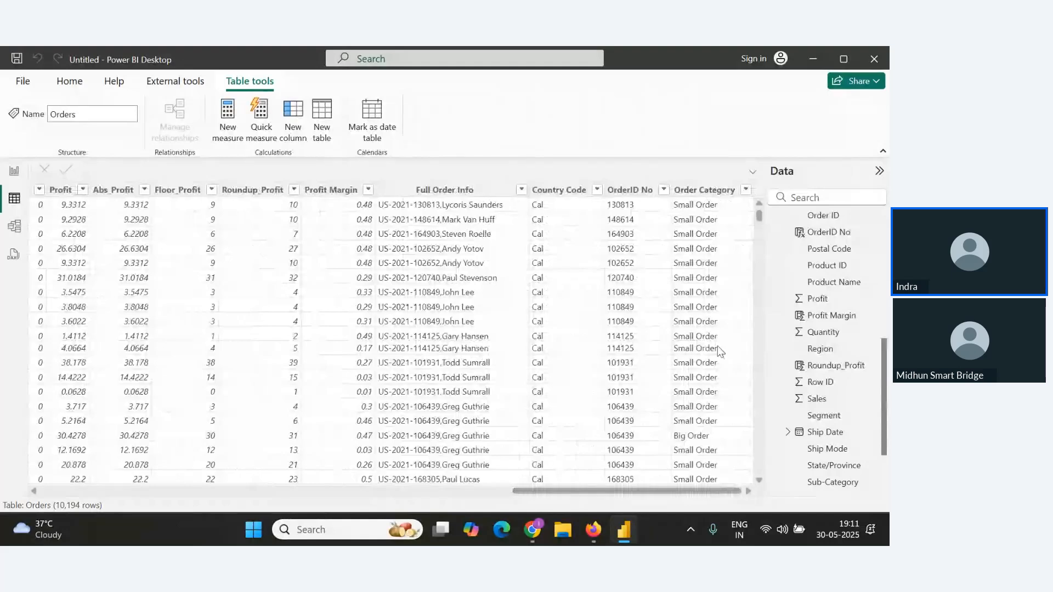
left_click(691, 190)
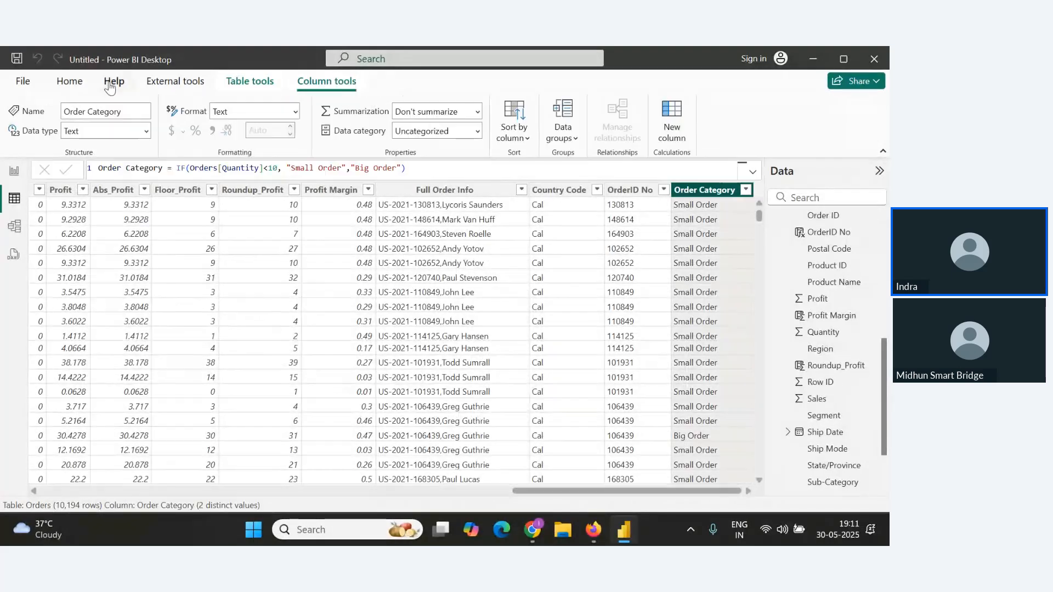
left_click(70, 81)
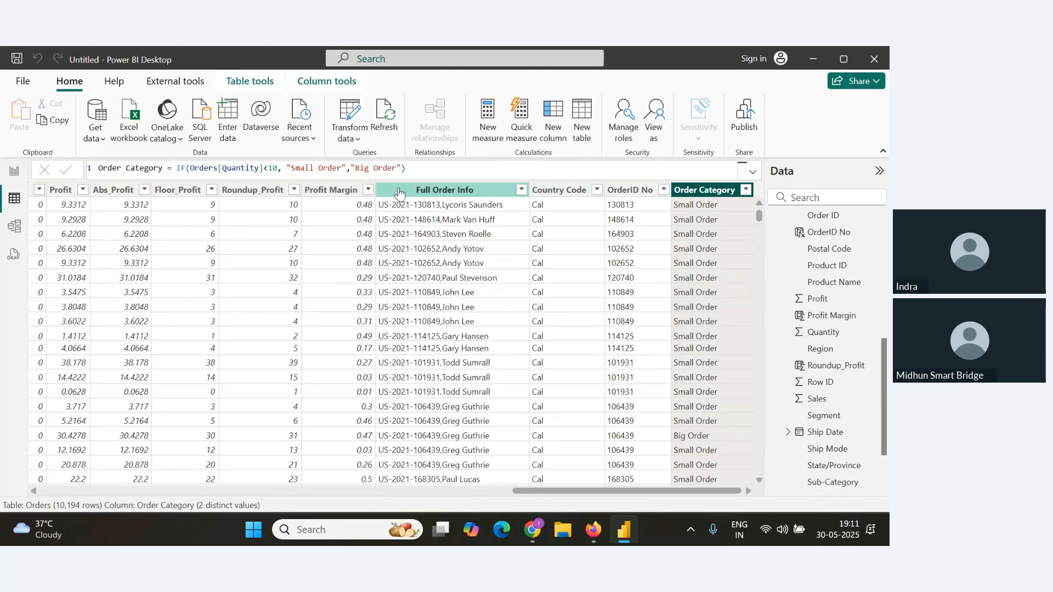
left_click(115, 82)
left_click(175, 81)
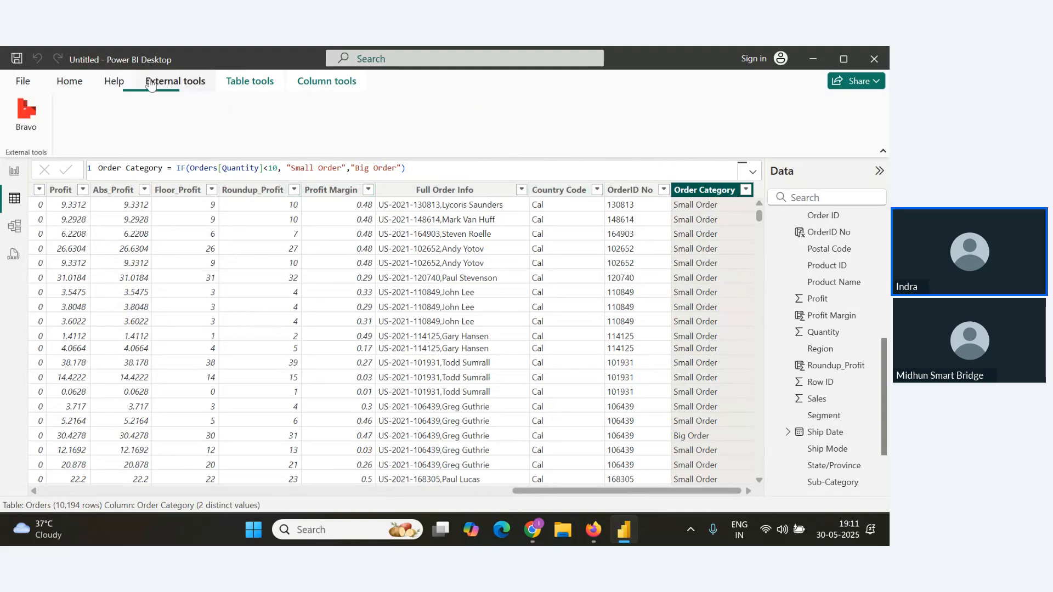
left_click(66, 88)
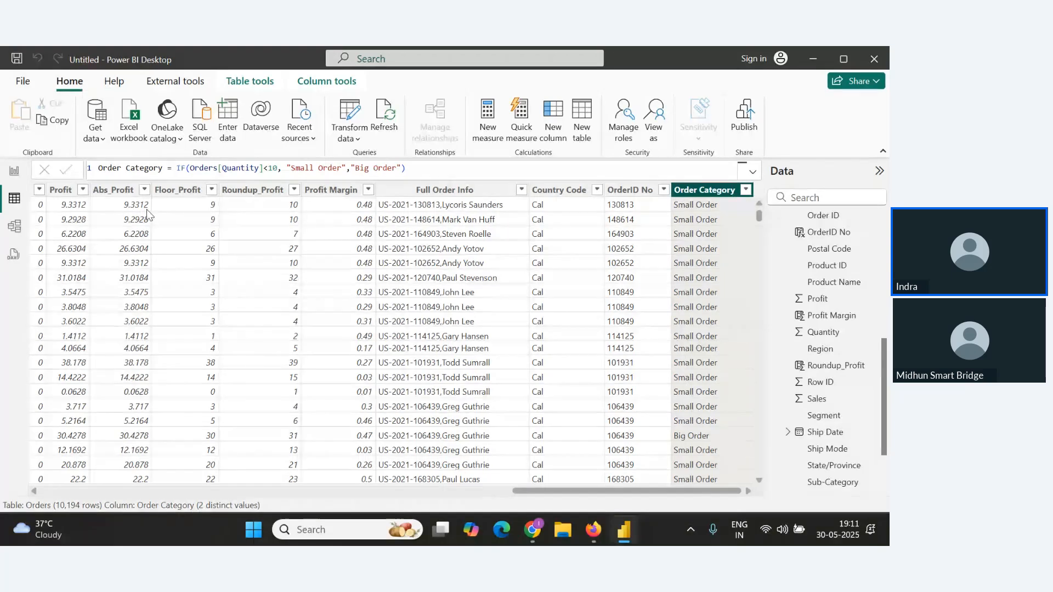
Delete the Roundup_Profit calculated column from the Orders table.
right_click(117, 191)
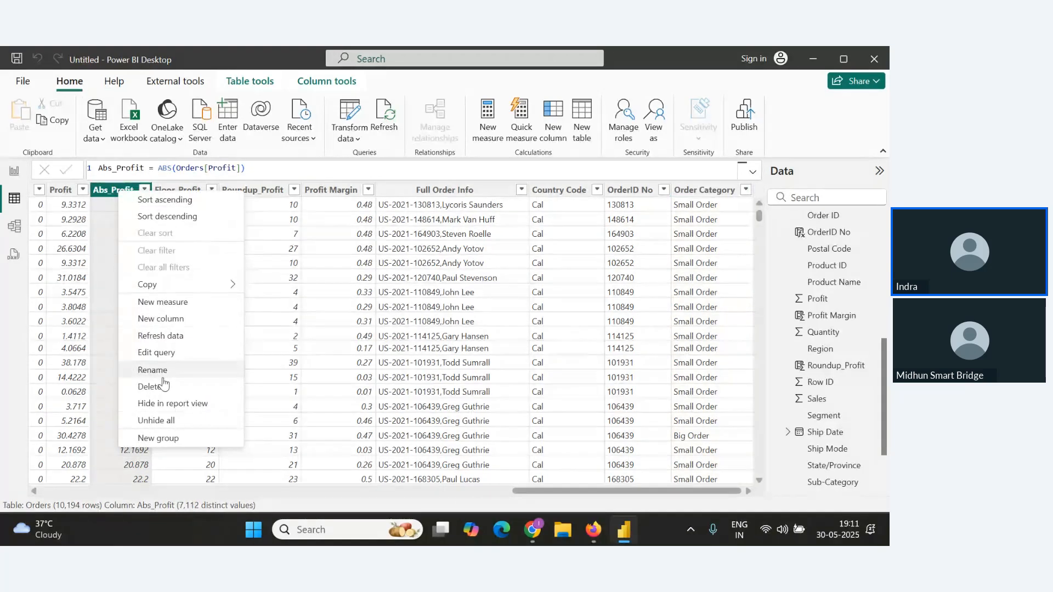
left_click(268, 194)
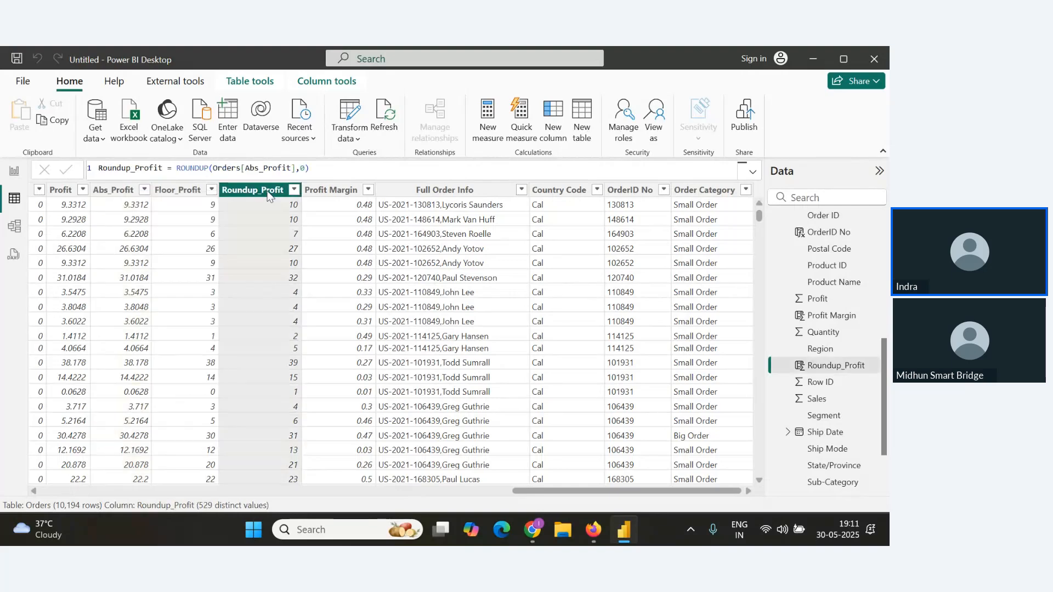
right_click(268, 193)
left_click(320, 383)
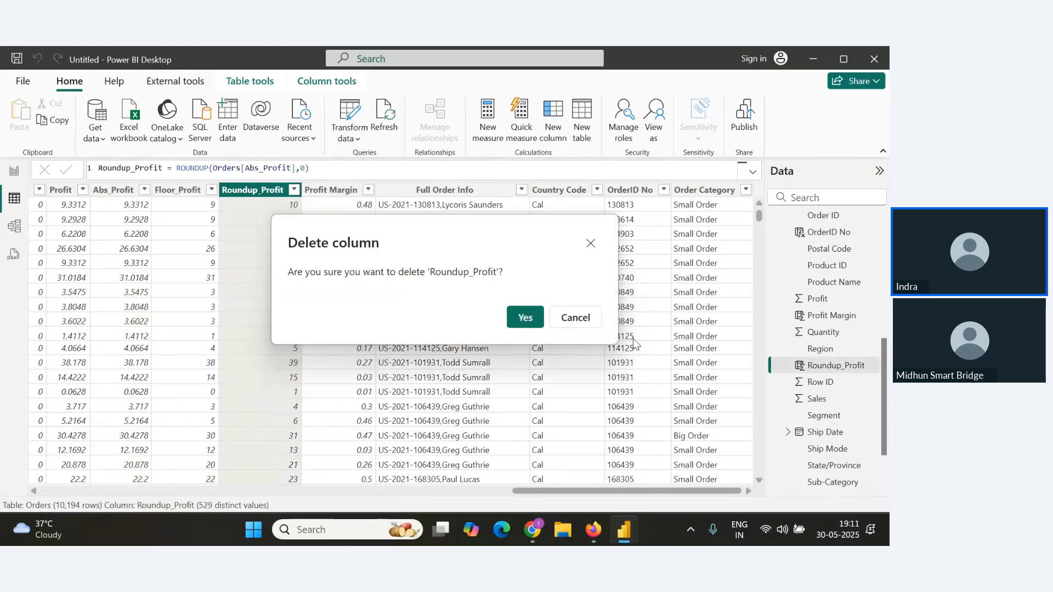
left_click(524, 318)
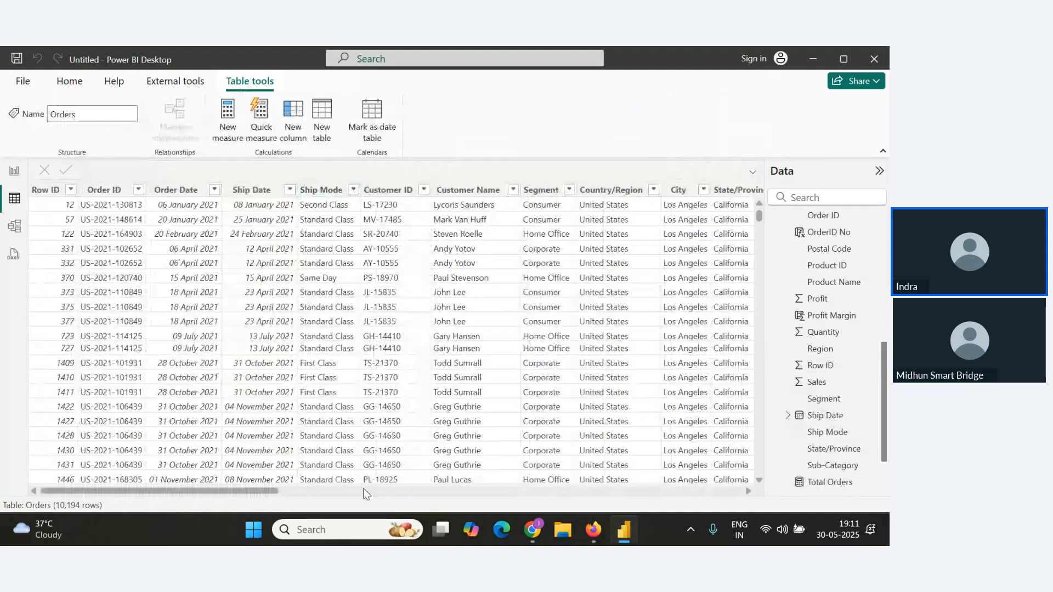
Scroll through the Orders table and check the new questions in the webinar Q&A panel.
left_click_drag(253, 491, 717, 490)
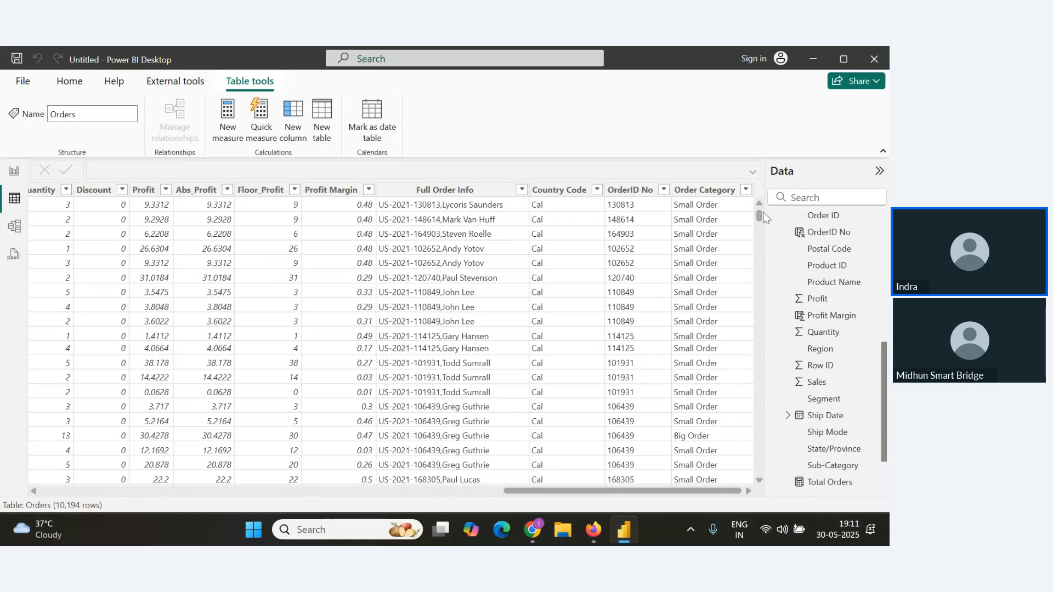
left_click_drag(759, 221, 754, 103)
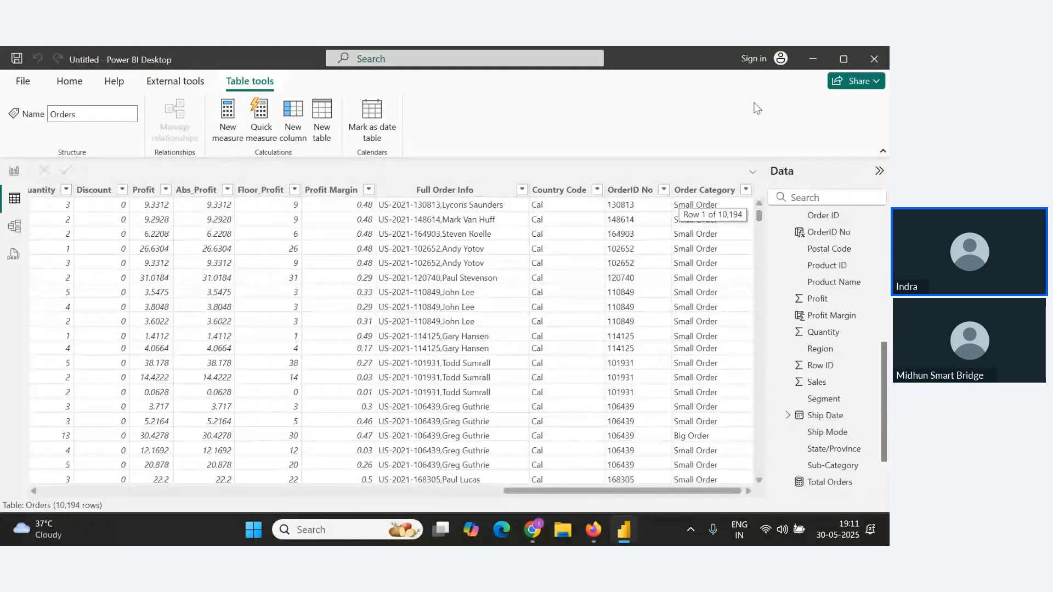
key("alt+Tab")
scroll(255, 399, "down", 2)
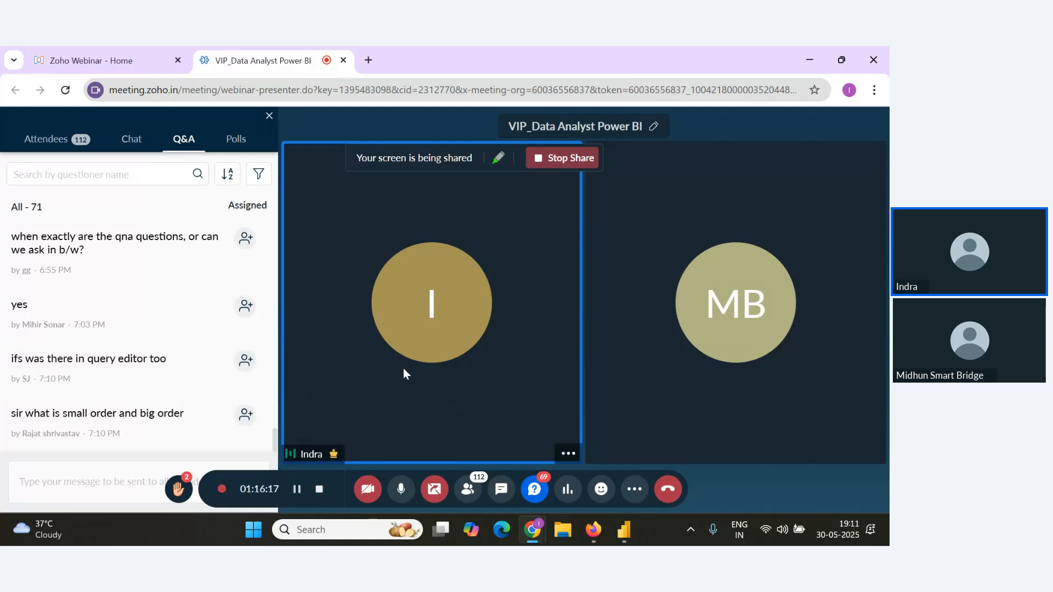
mouse_move(258, 396)
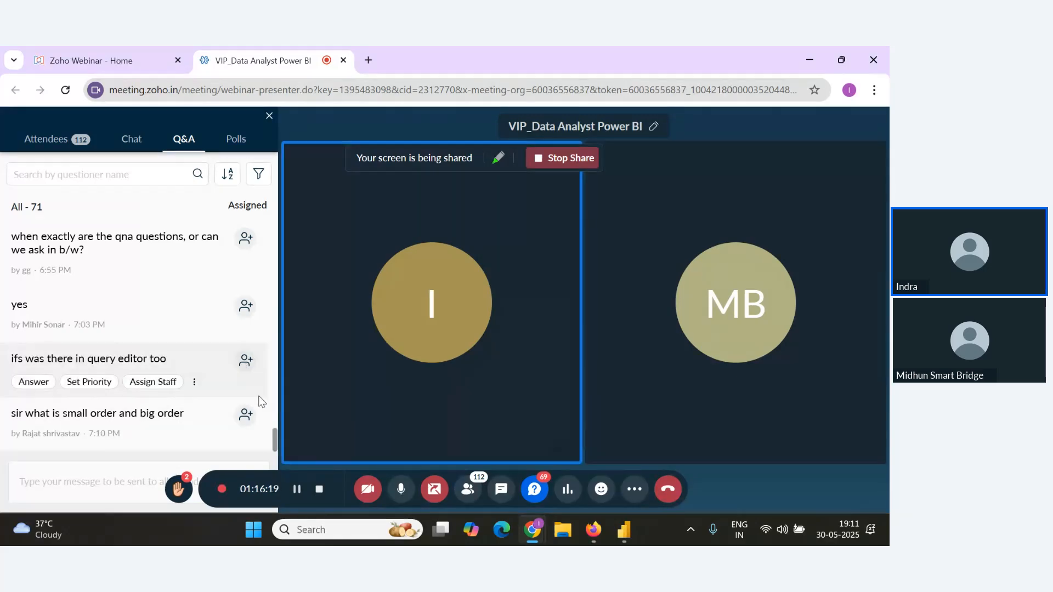
key("alt+Tab")
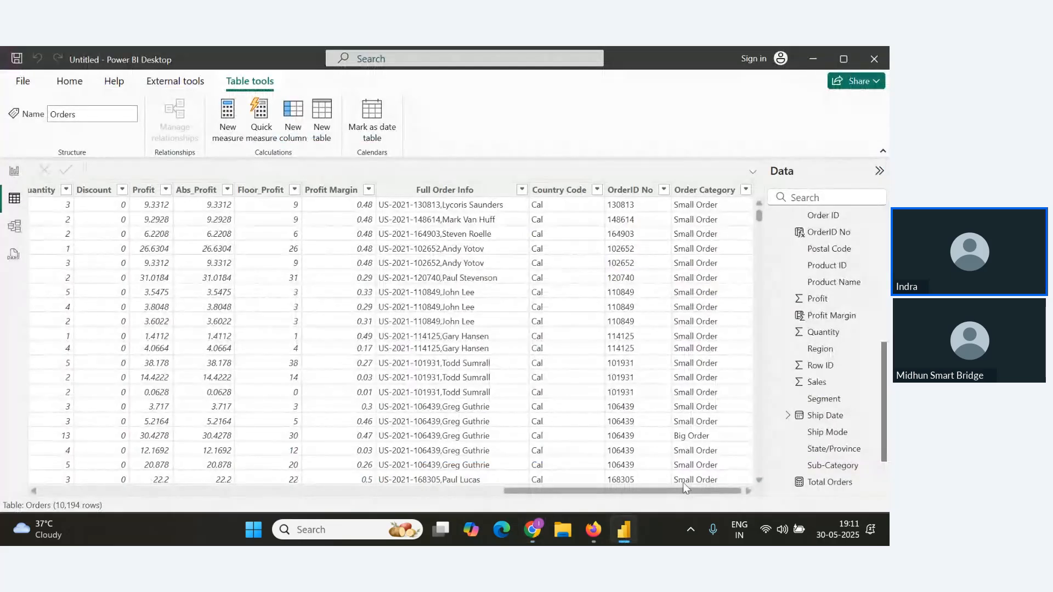
Compare the Quantity values with the Order Category column while rechecking the webinar Q&A.
left_click_drag(661, 492, 606, 492)
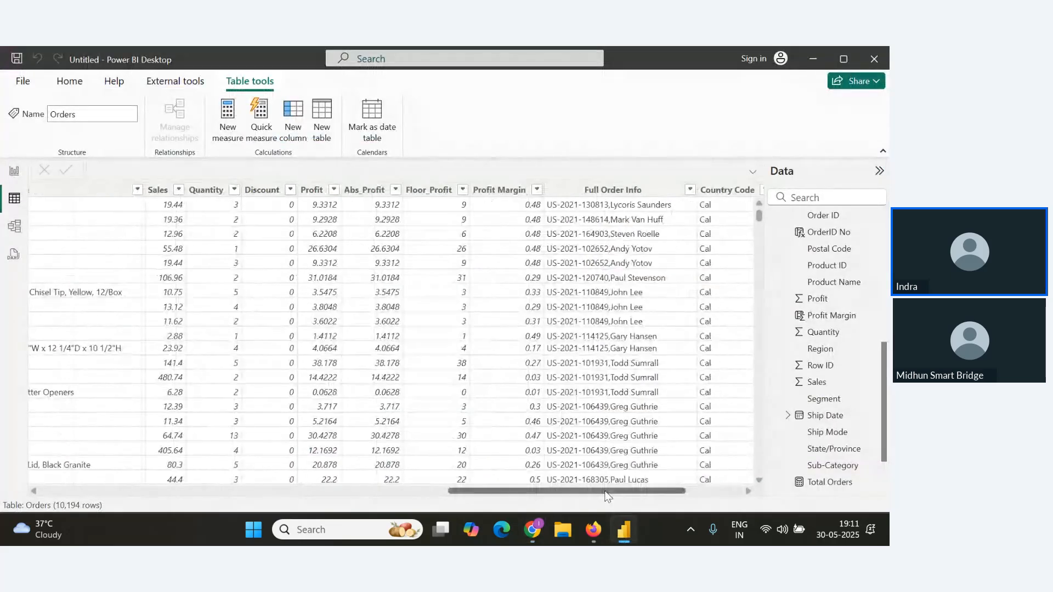
left_click(212, 193)
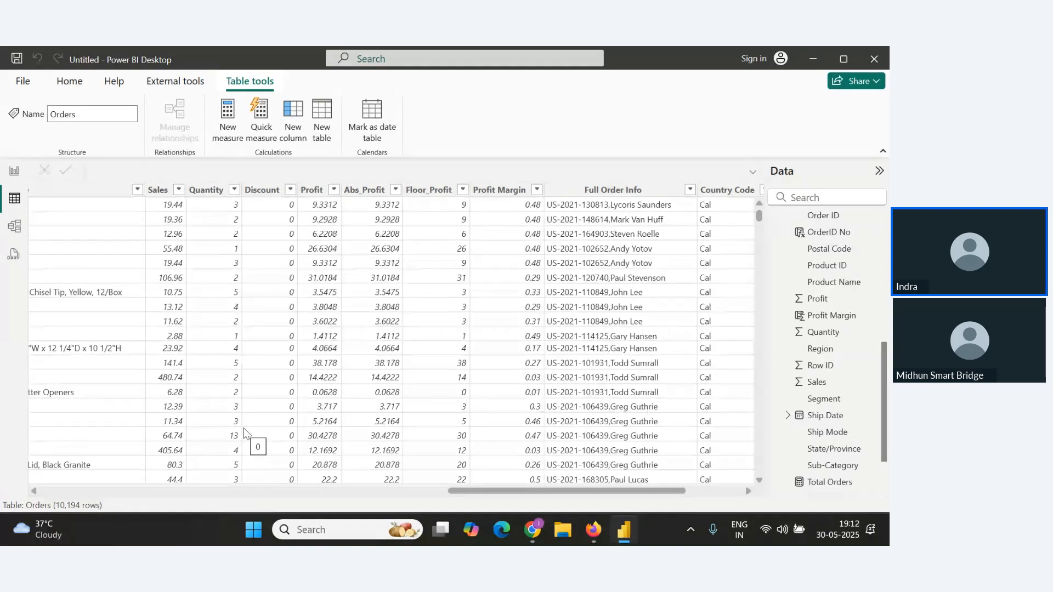
key("alt+Tab")
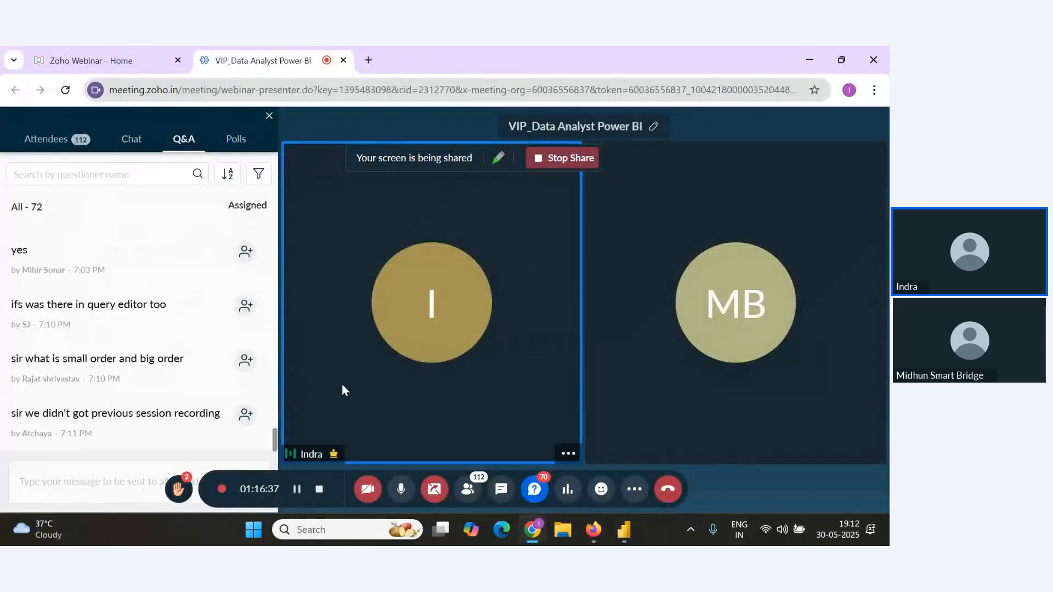
key("alt+Tab")
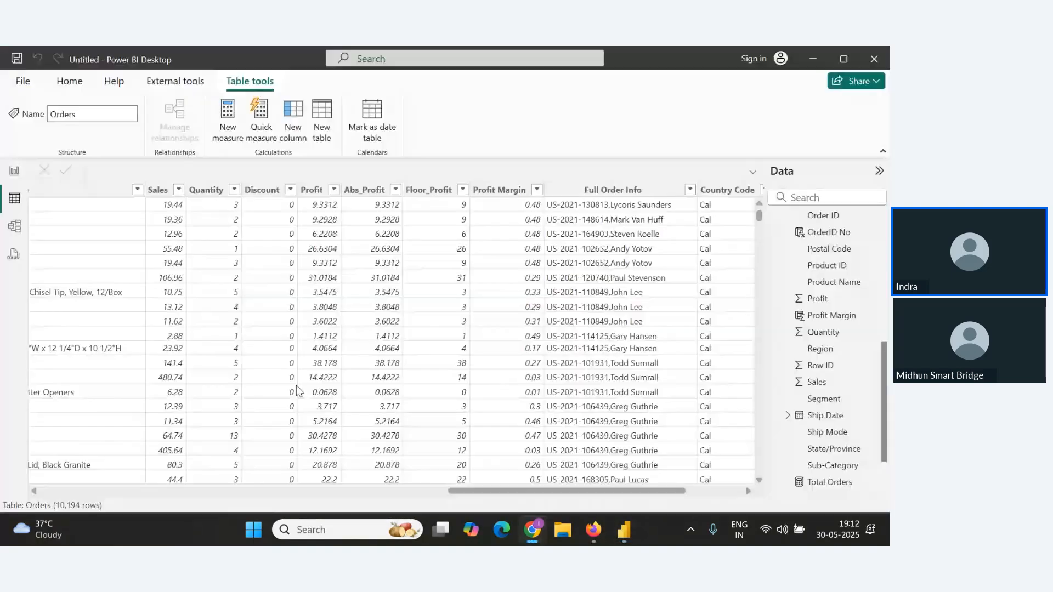
key("alt+Tab")
key("alt+Tab")
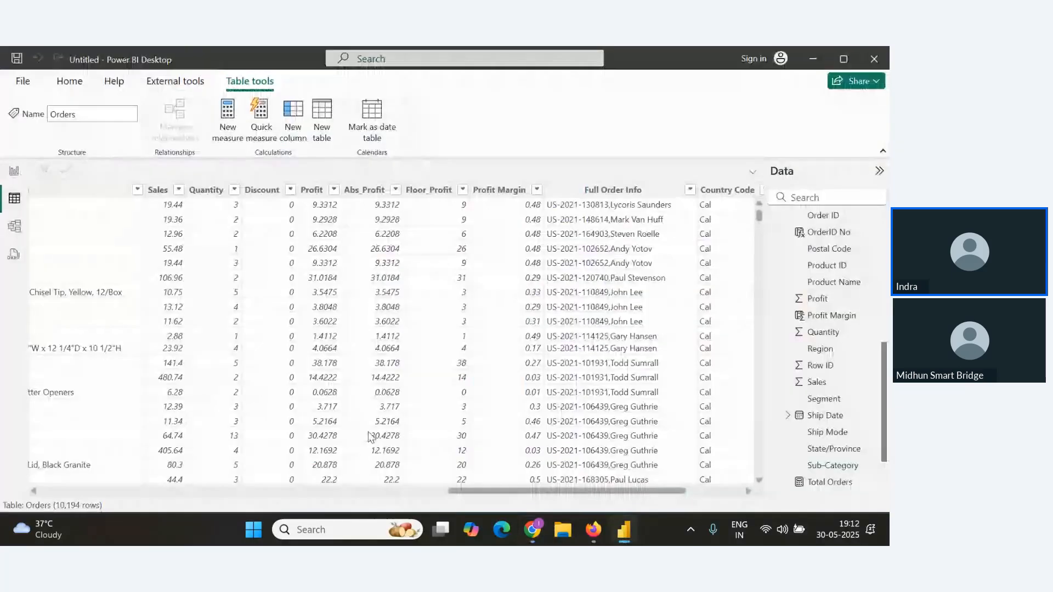
left_click_drag(549, 488, 579, 488)
key("alt+Tab")
key("alt+Tab")
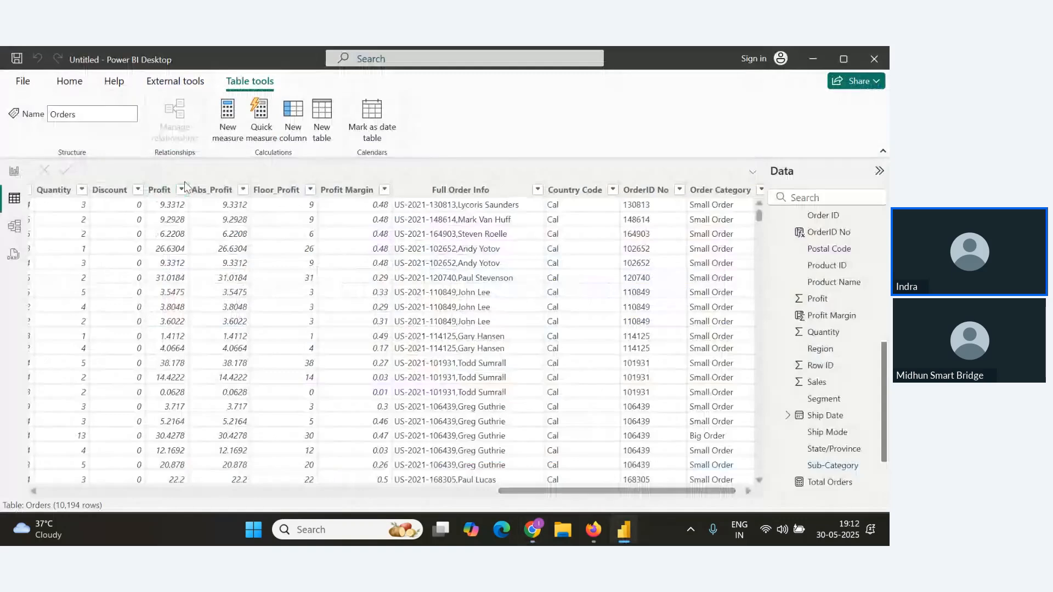
Copy the Order Category IF formula and paste it into the Notes document under the if() heading.
left_click(709, 195)
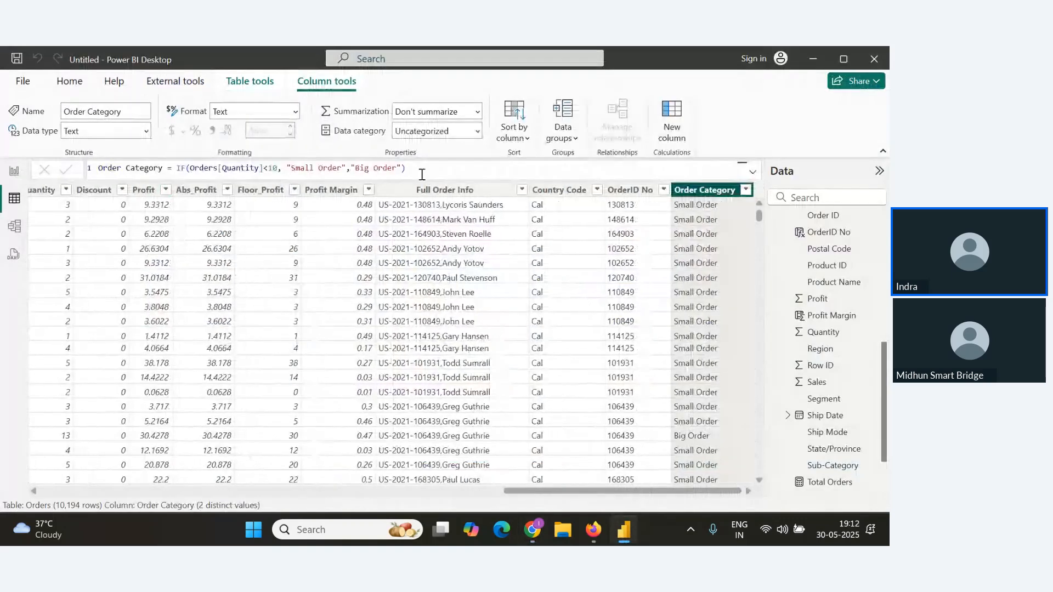
left_click_drag(422, 173, 43, 171)
key("ctrl+c")
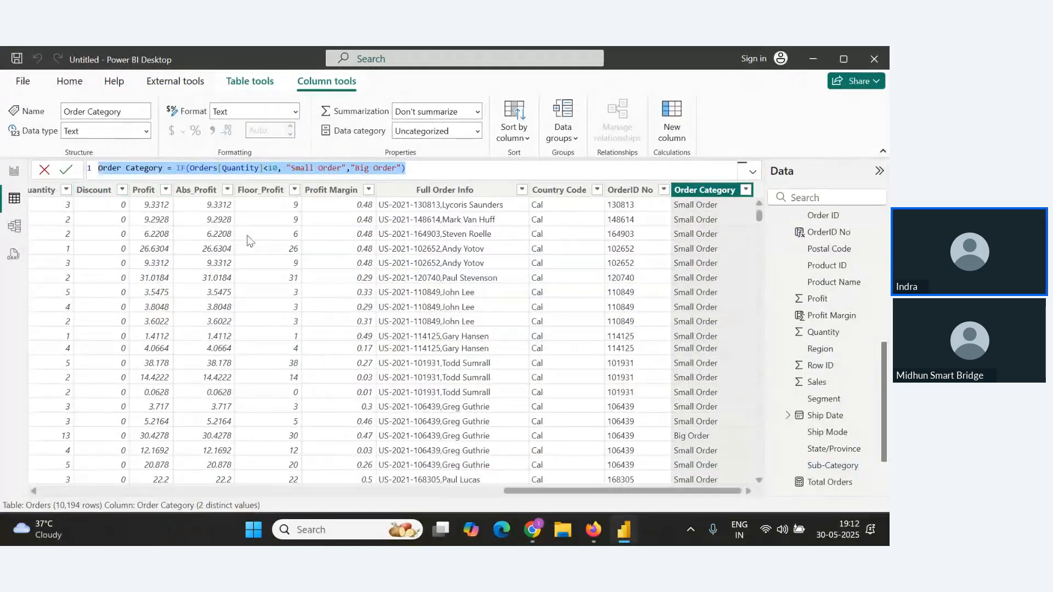
key("alt+Tab")
key("alt+Tab")
left_click(294, 433)
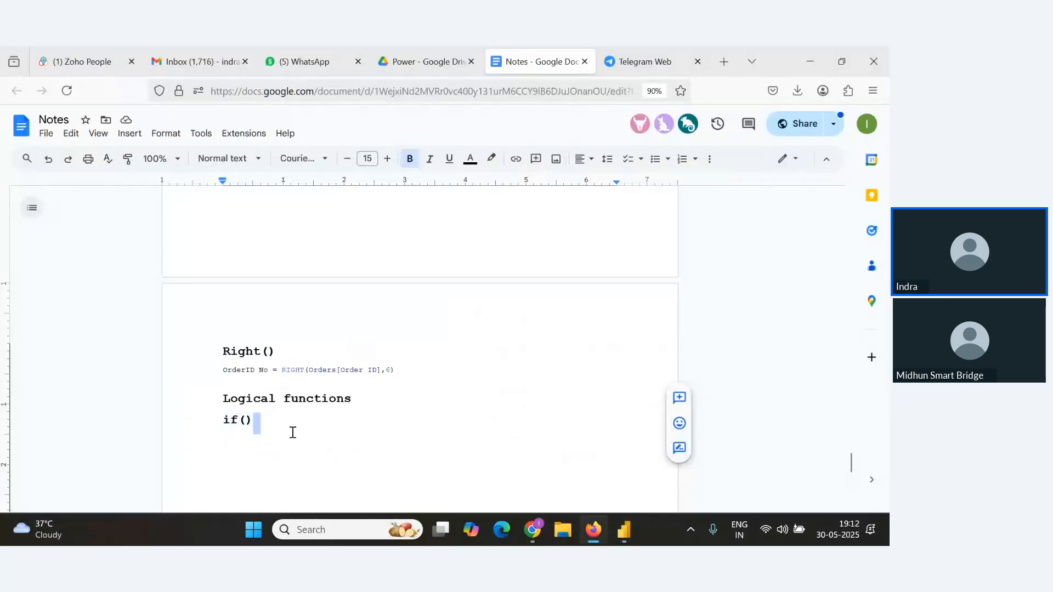
key("Return")
key("ctrl+v")
left_click(607, 438)
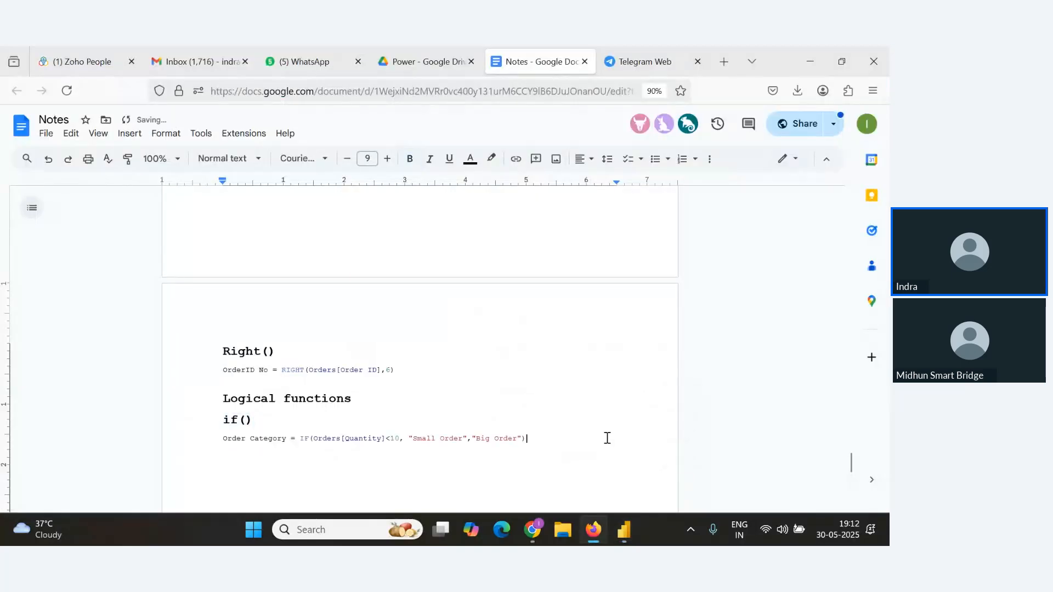
Add a Switch() heading below the IF formula and format it bold at size 13.
type("s")
left_click_drag(261, 465, 181, 462)
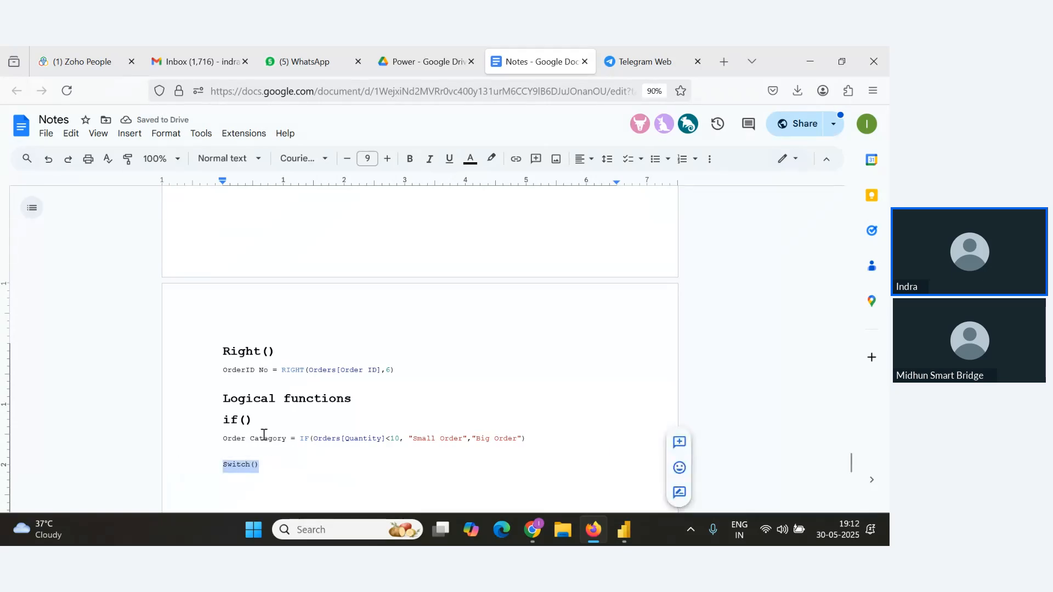
left_click(387, 159)
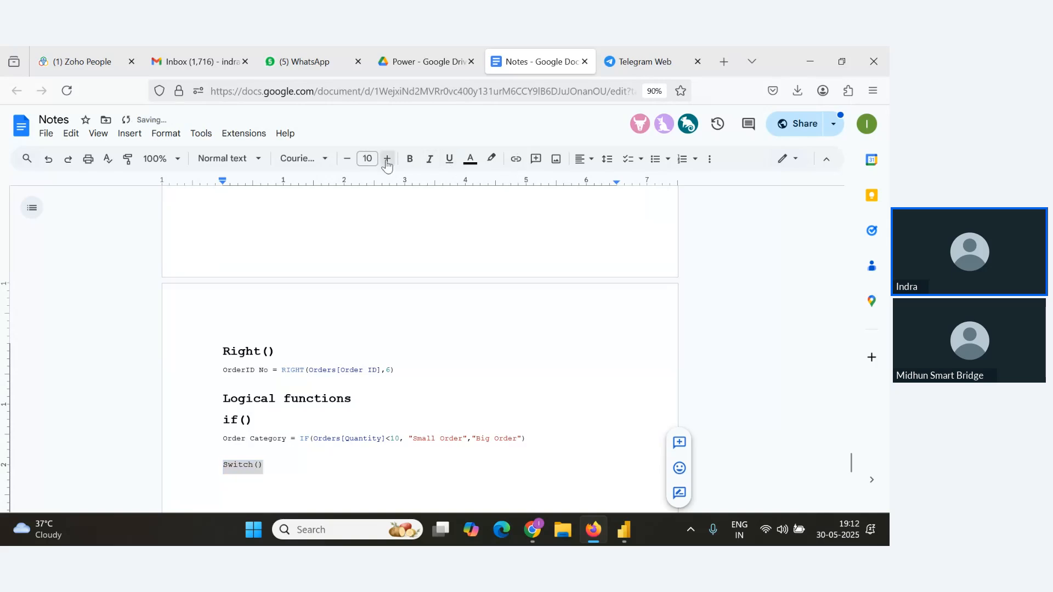
left_click(387, 159)
left_click(387, 159)
left_click(388, 159)
key("ctrl+b")
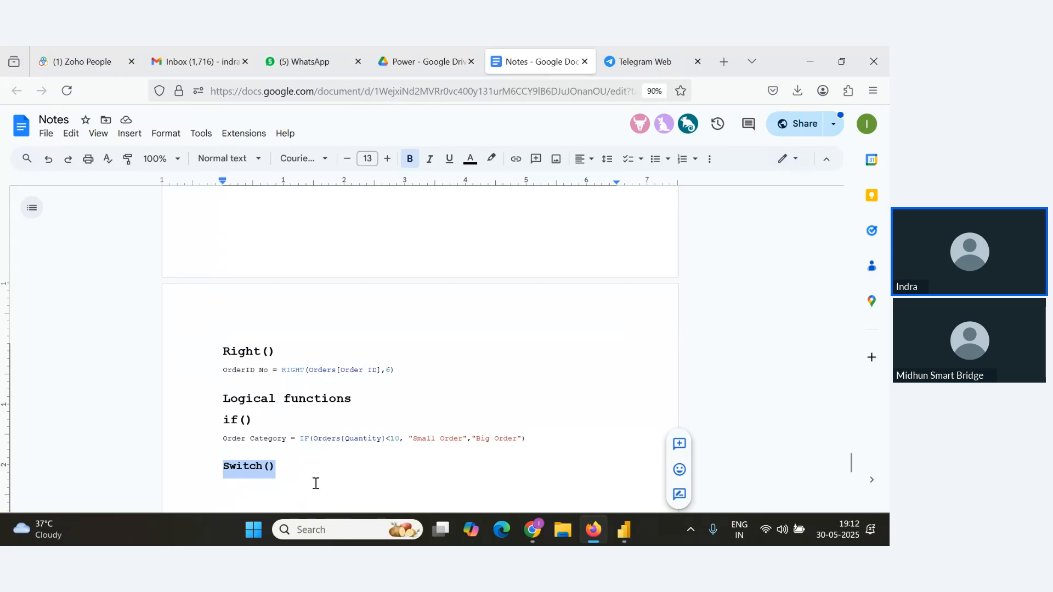
Return to Power BI Desktop and scroll through the Orders table rows.
key("alt+Tab")
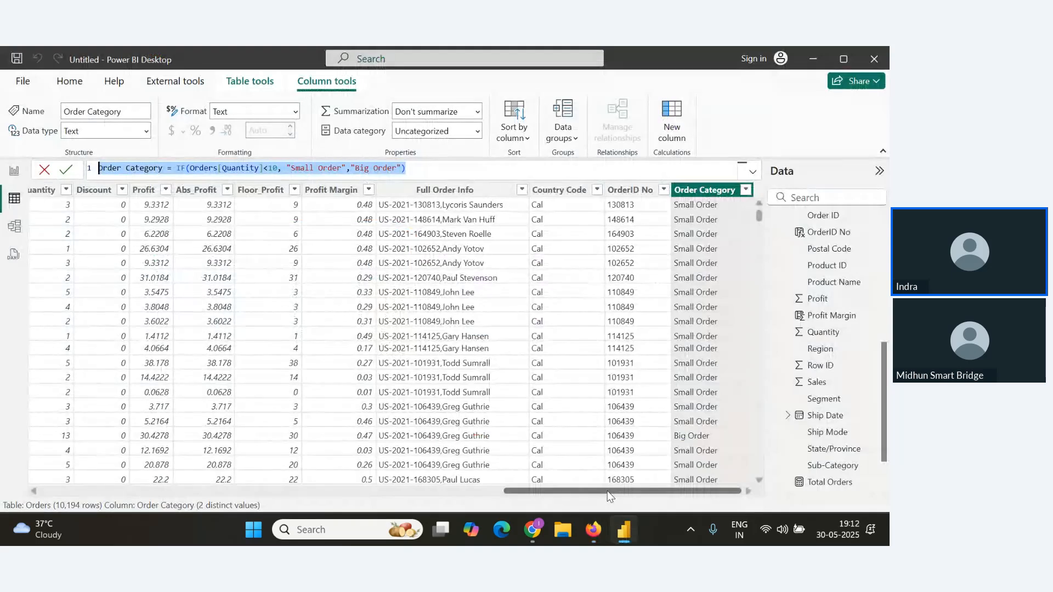
left_click_drag(608, 490, 521, 491)
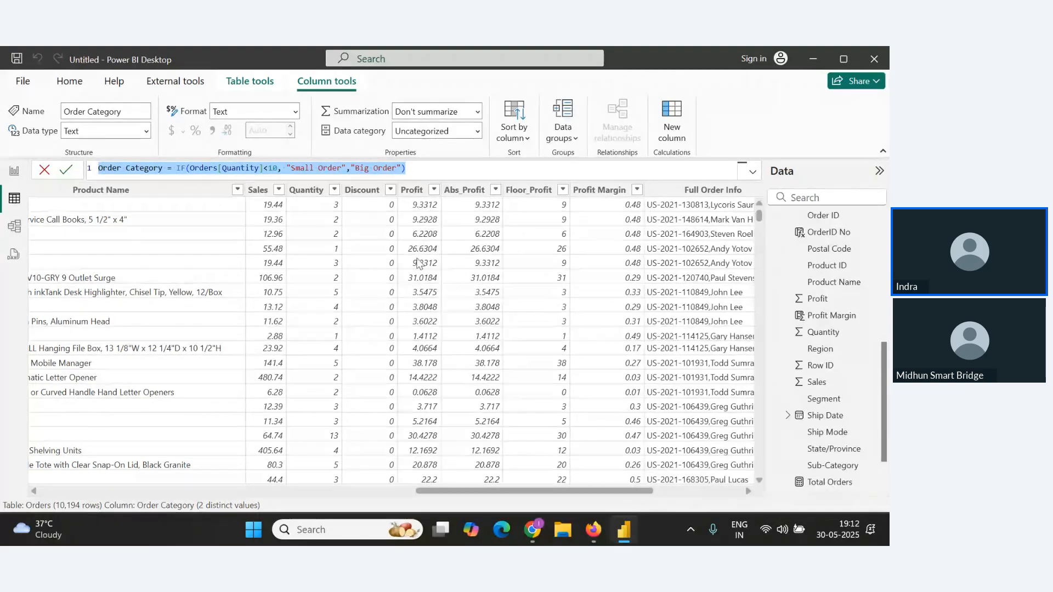
scroll(423, 406, "down", 3)
scroll(423, 406, "down", 5)
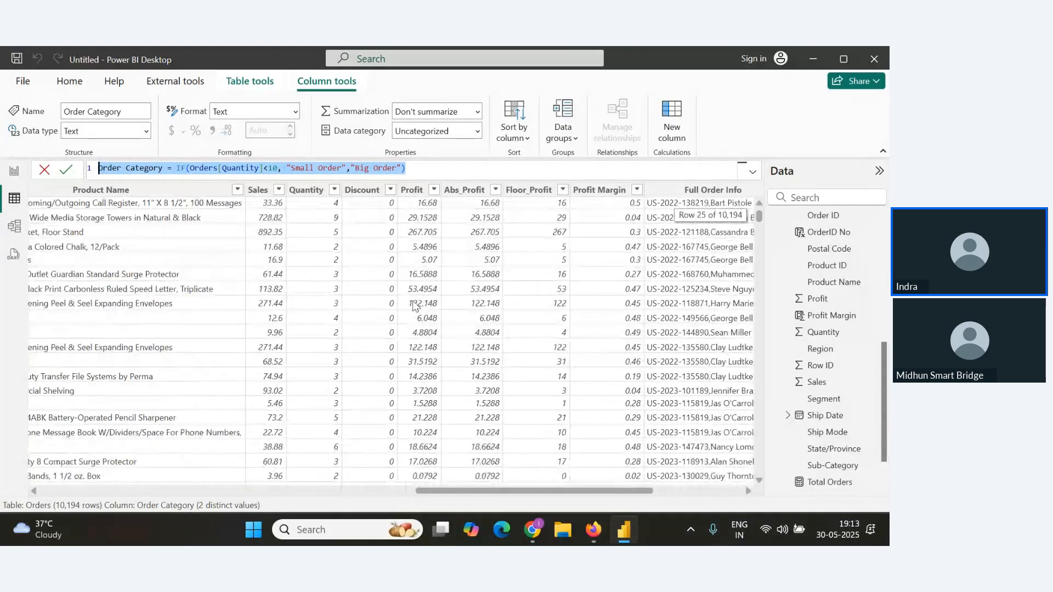
scroll(422, 343, "down", 3)
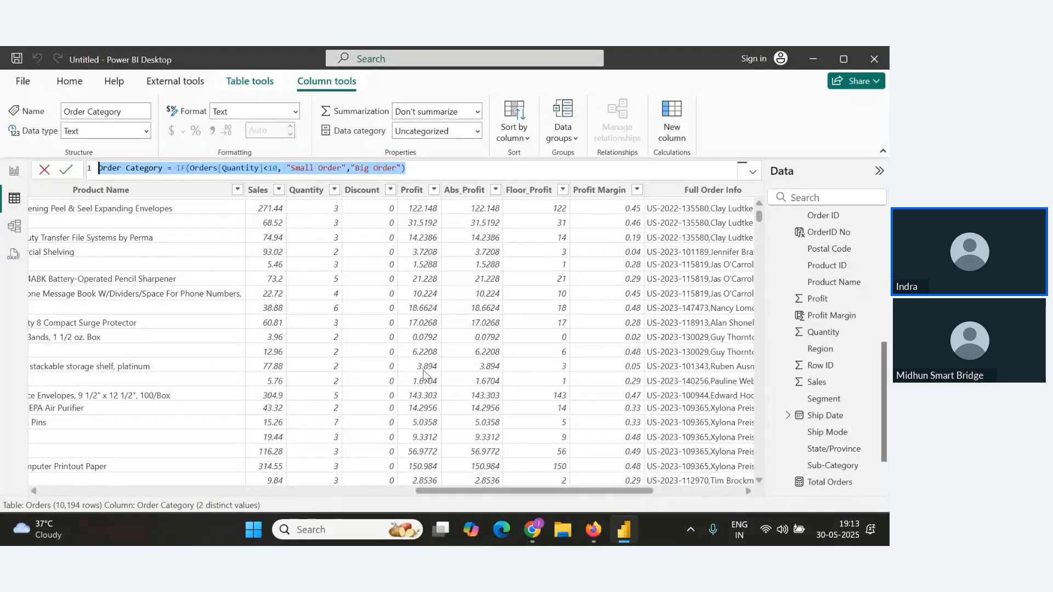
scroll(423, 416, "down", 3)
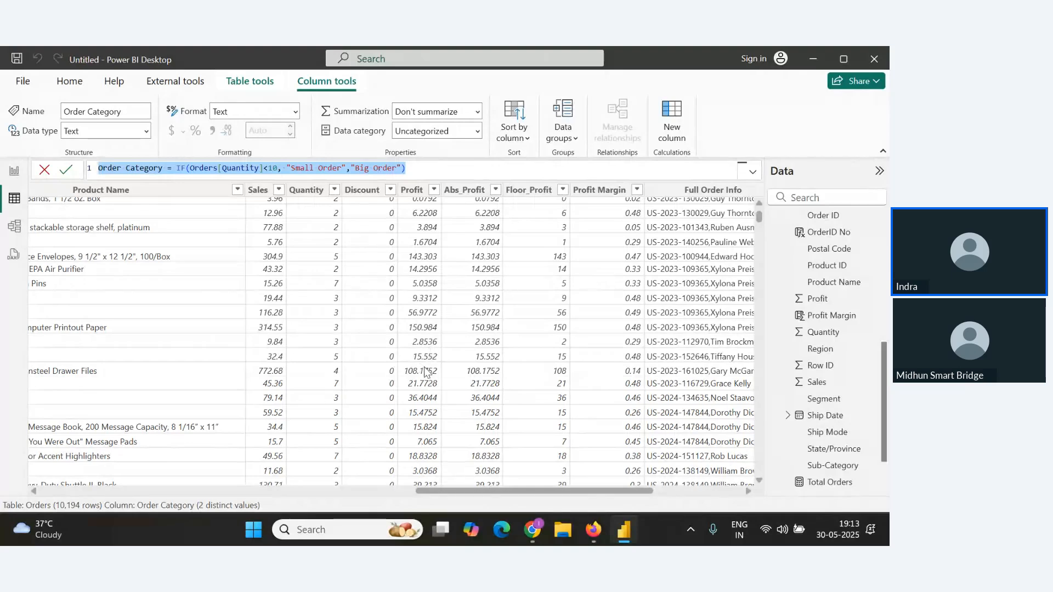
scroll(423, 434, "down", 3)
scroll(423, 434, "down", 6)
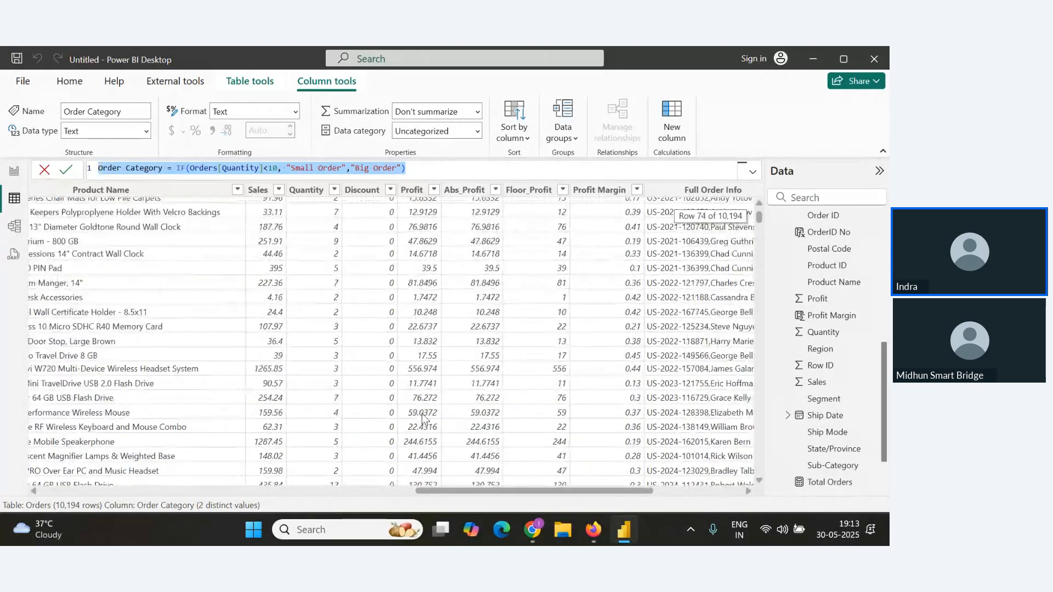
scroll(422, 416, "up", 20)
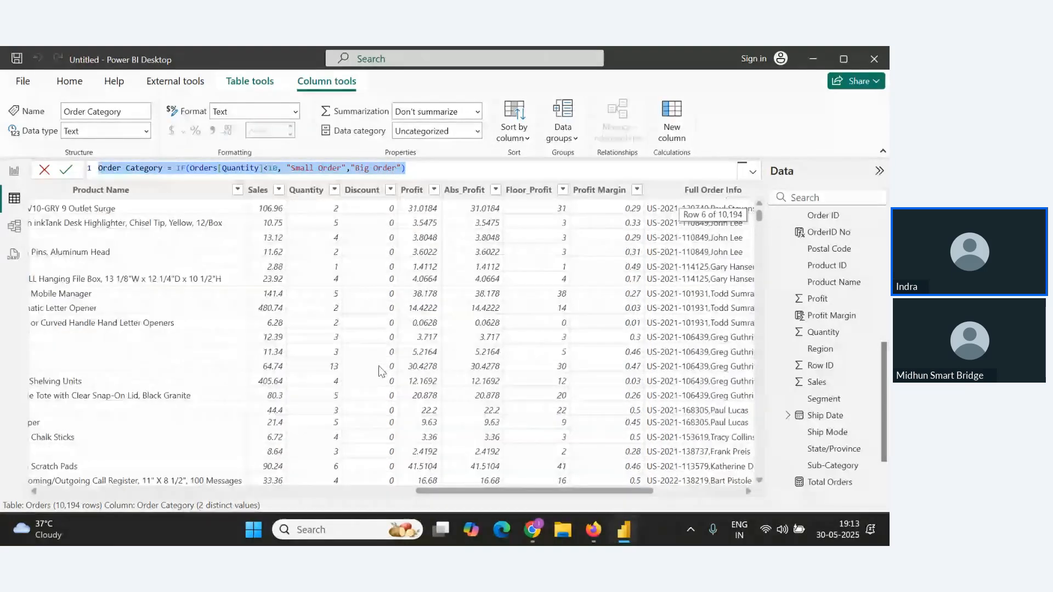
scroll(381, 373, "up", 2)
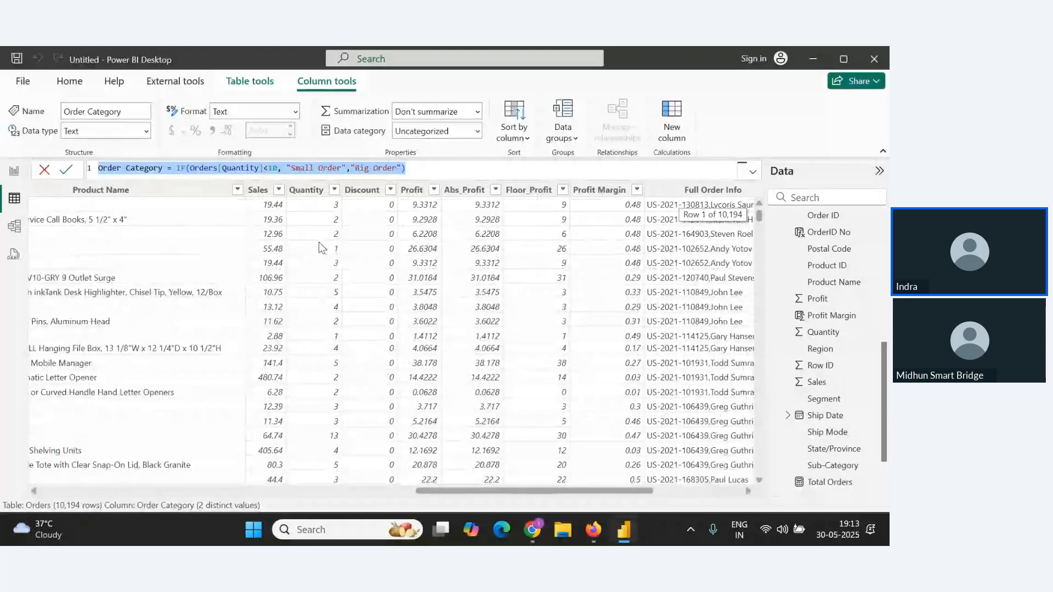
Create a new calculated column named Profit Category beginning with SWITCH(True(),.
left_click(67, 83)
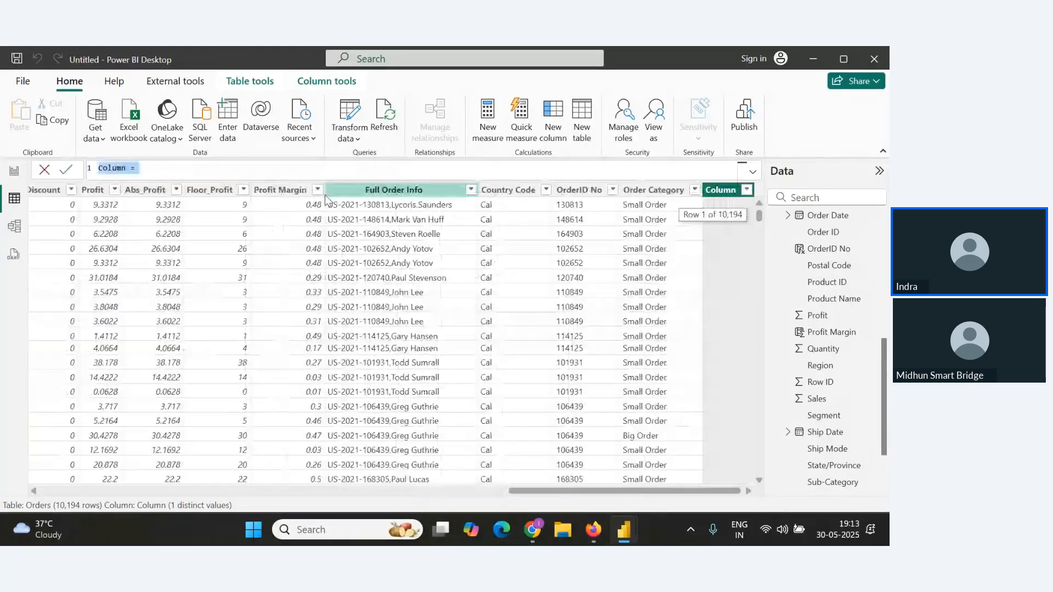
type("Pr")
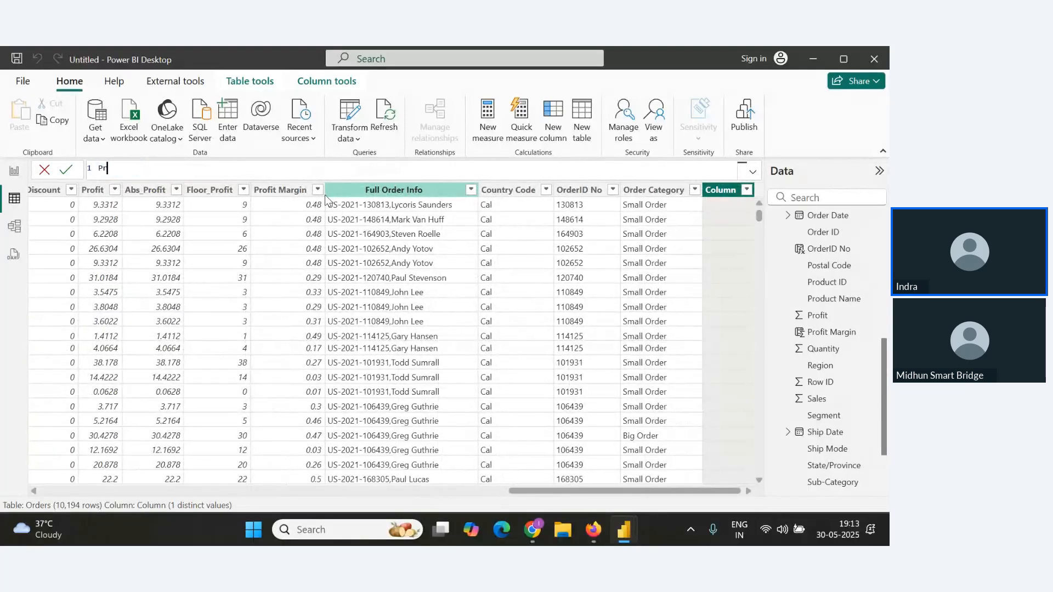
type("ofit Category=Sw")
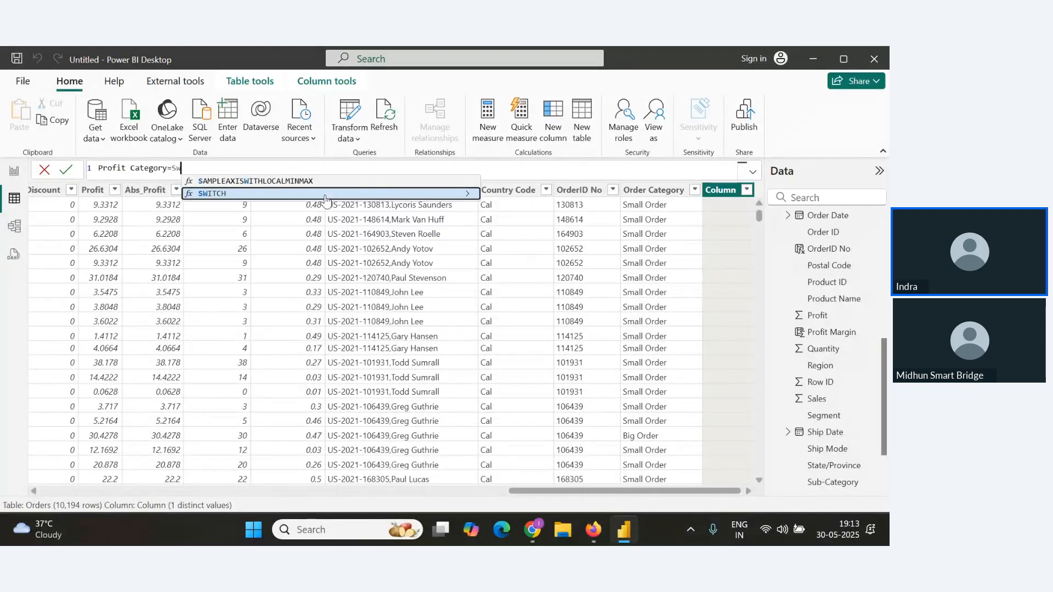
left_click(325, 195)
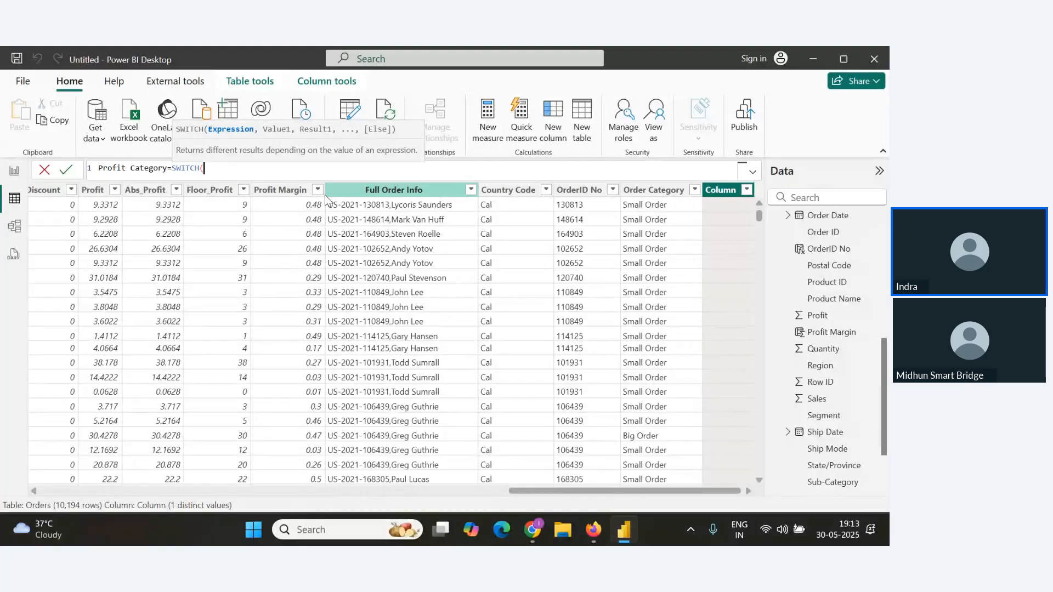
type("T")
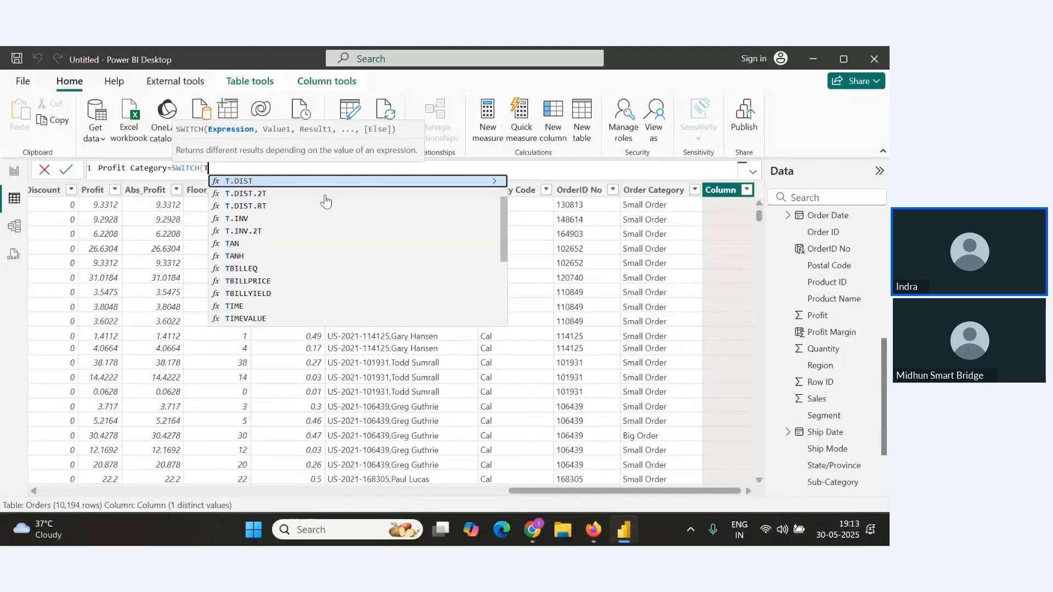
type("rue")
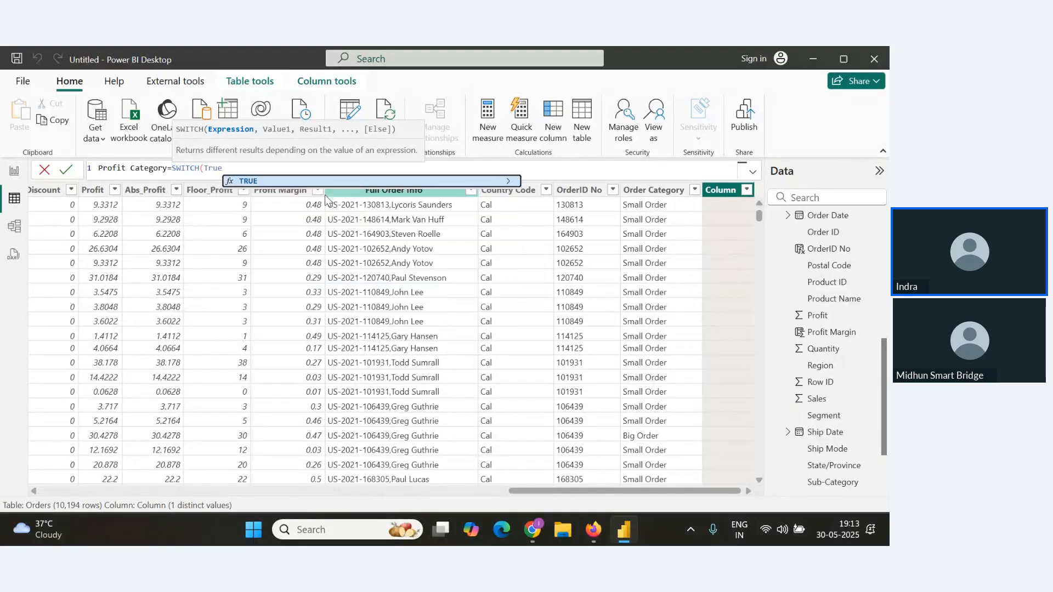
type("(),")
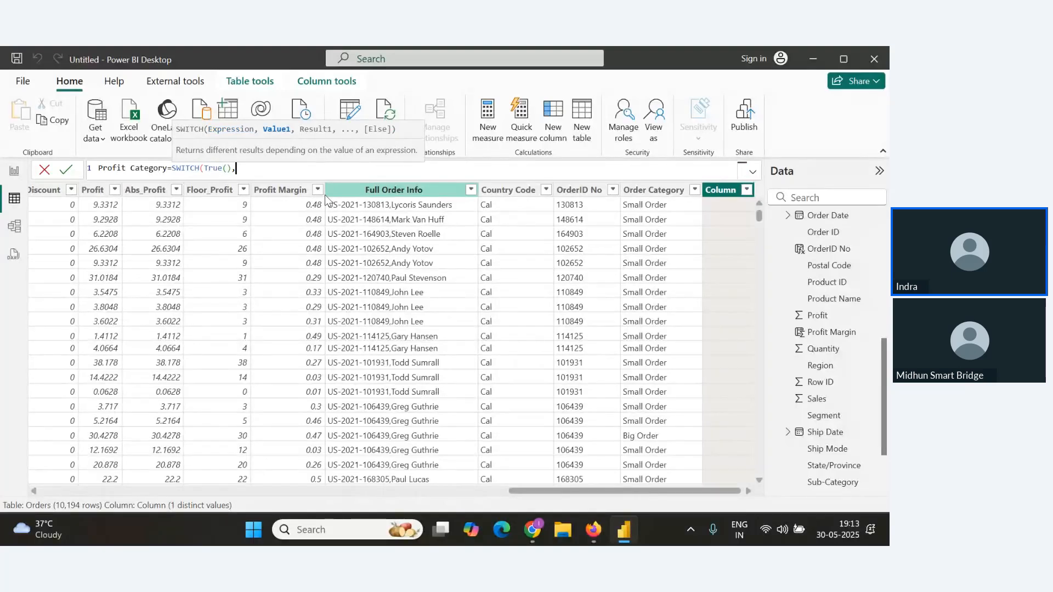
key("Return")
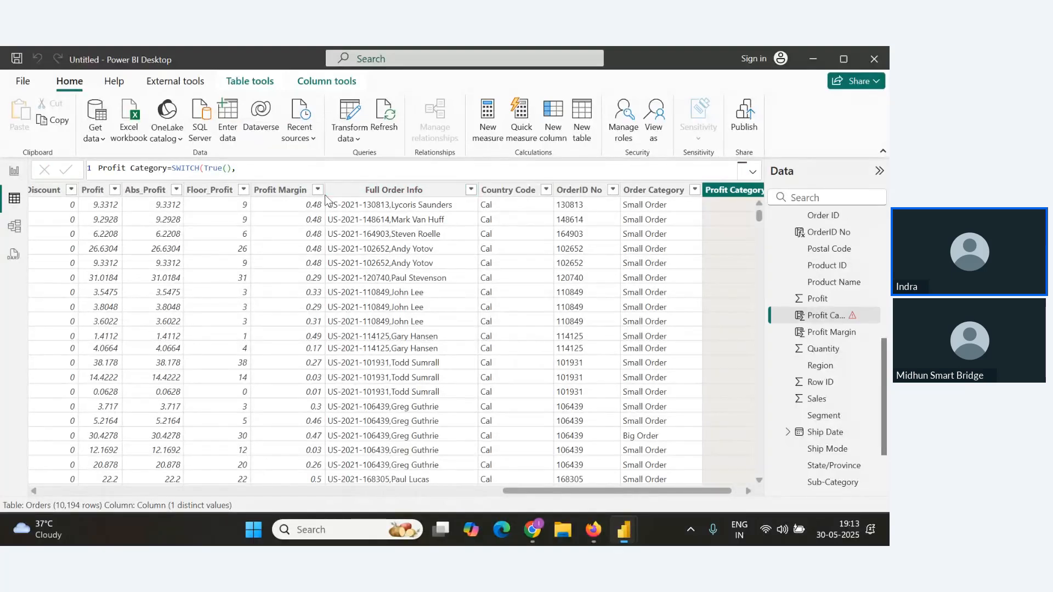
Add line breaks to the SWITCH formula and enter the condition Orders[Profit]>100 returning "High Profit".
left_click(246, 169)
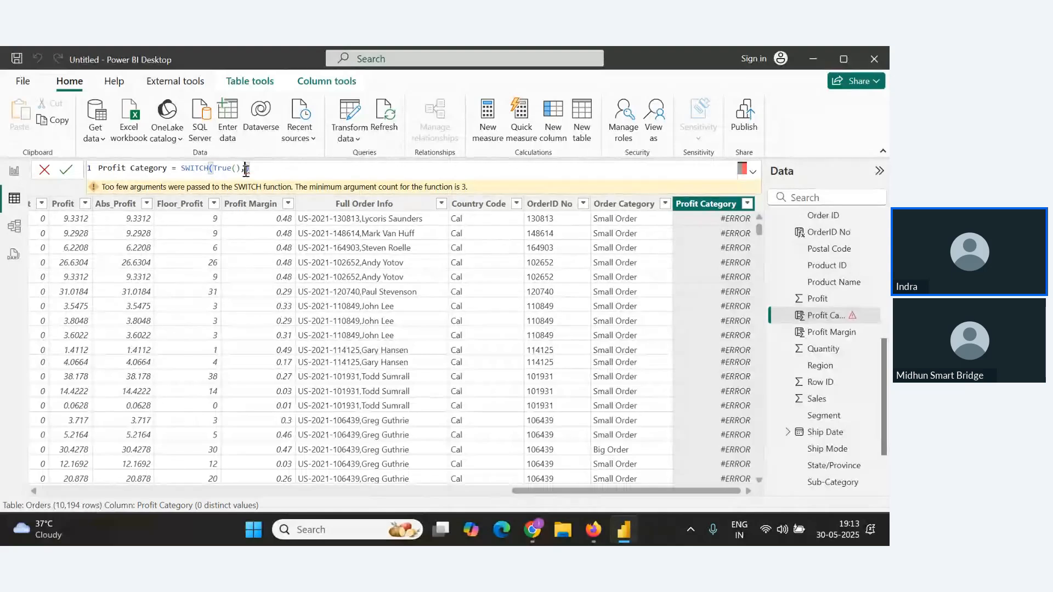
key("shift+Return")
key("shift+Return")
key("shift+Return")
key("shift+Return")
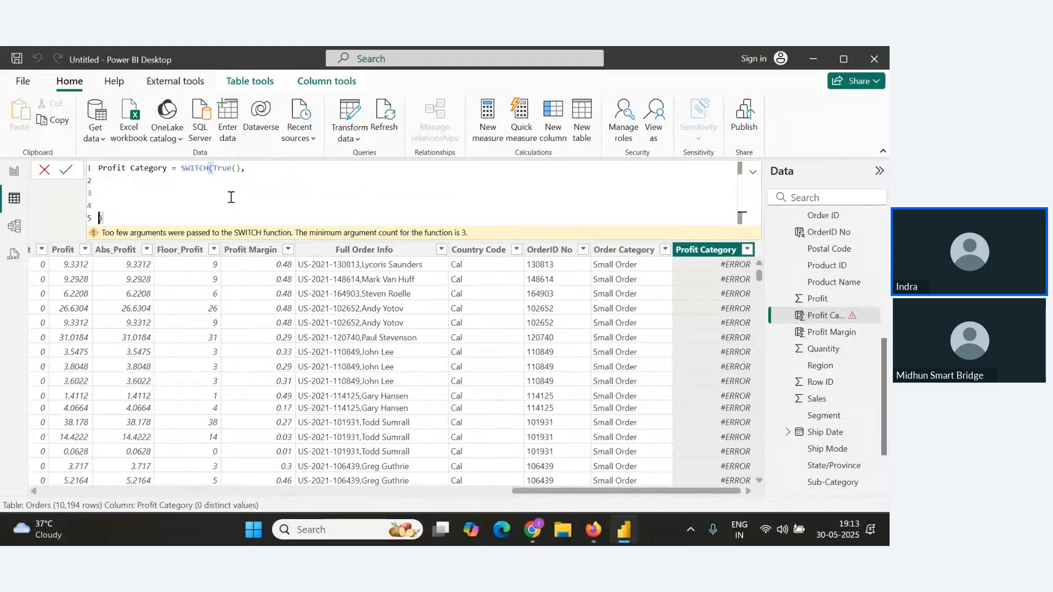
double_click(207, 171)
left_click(183, 181)
type("prod")
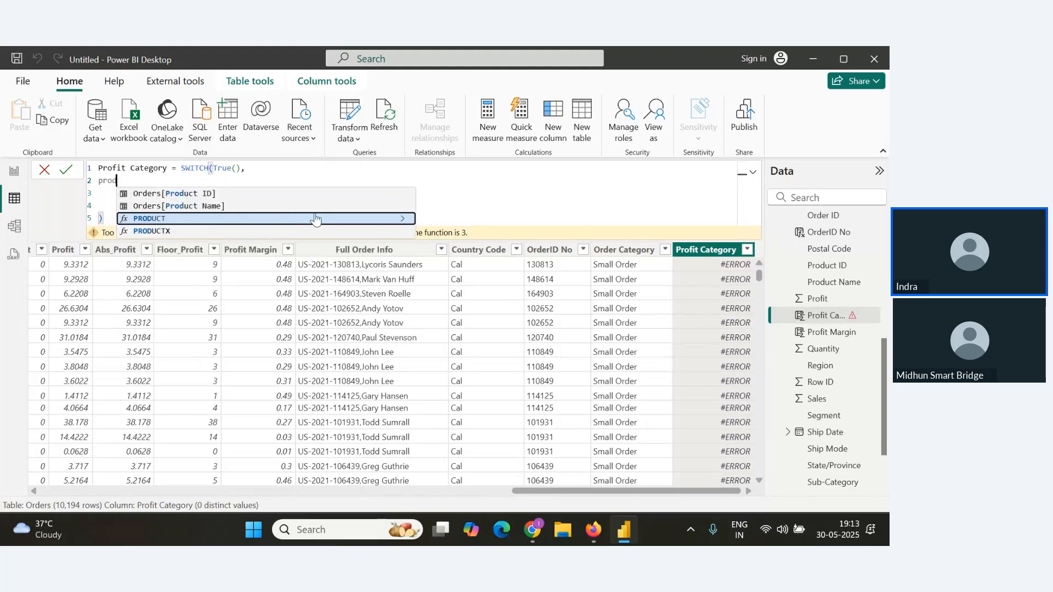
key("BackSpace")
type("fir")
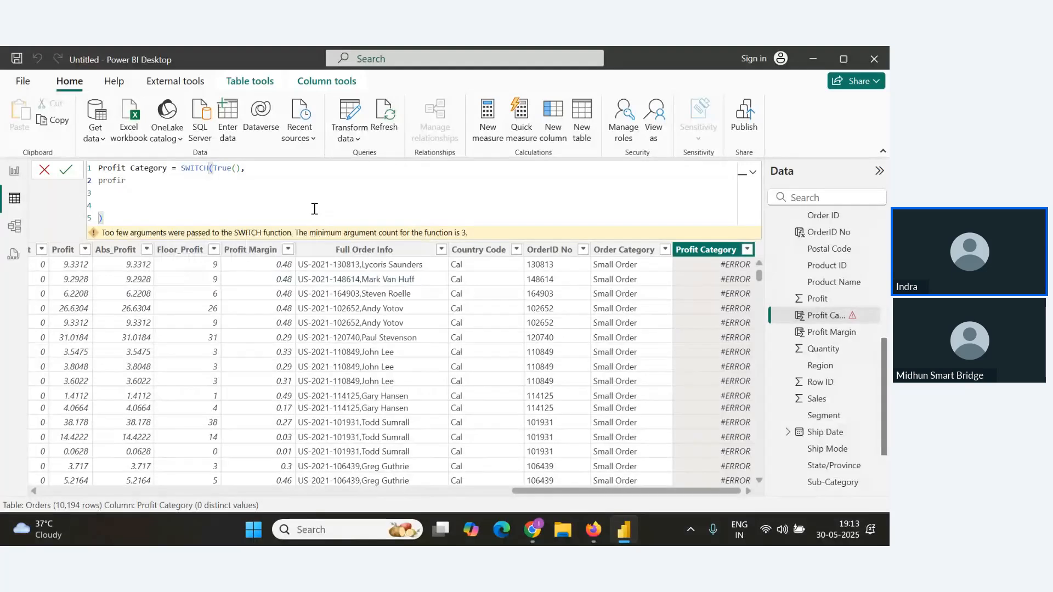
key("BackSpace")
left_click(237, 273)
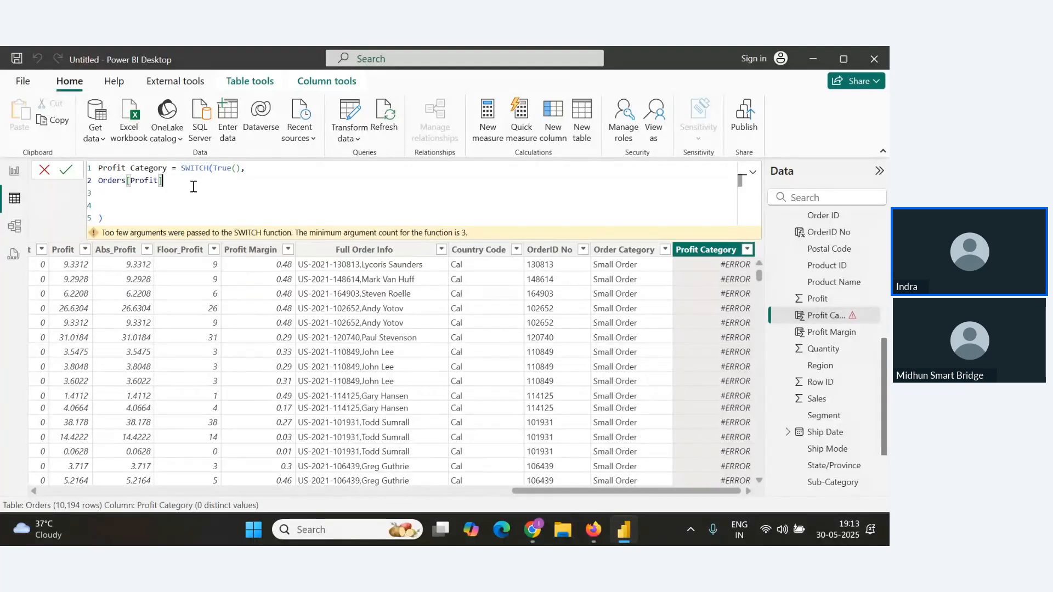
type(">100,")
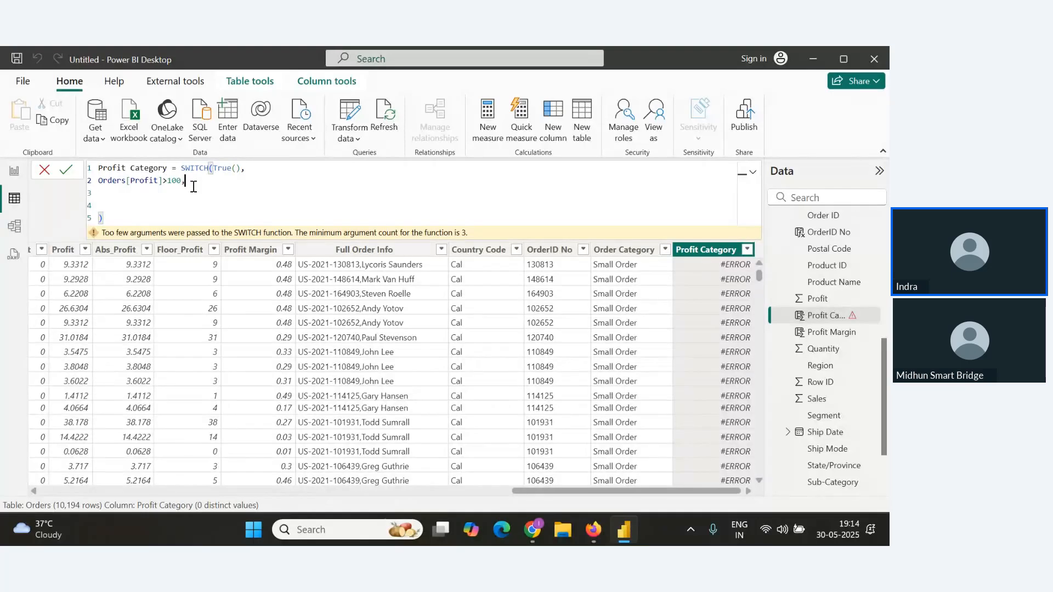
type("\"")
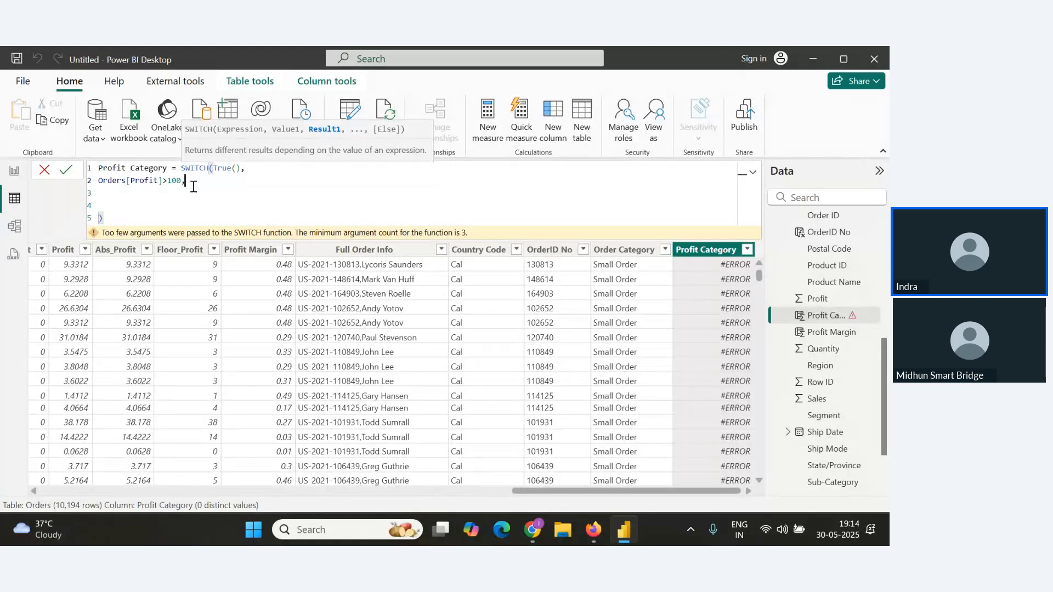
type("\"")
key("BackSpace")
type(",")
Add a second SWITCH condition, Orders[Profit]>50 returning "High", on the next formula line.
left_click_drag(267, 183, 3, 181)
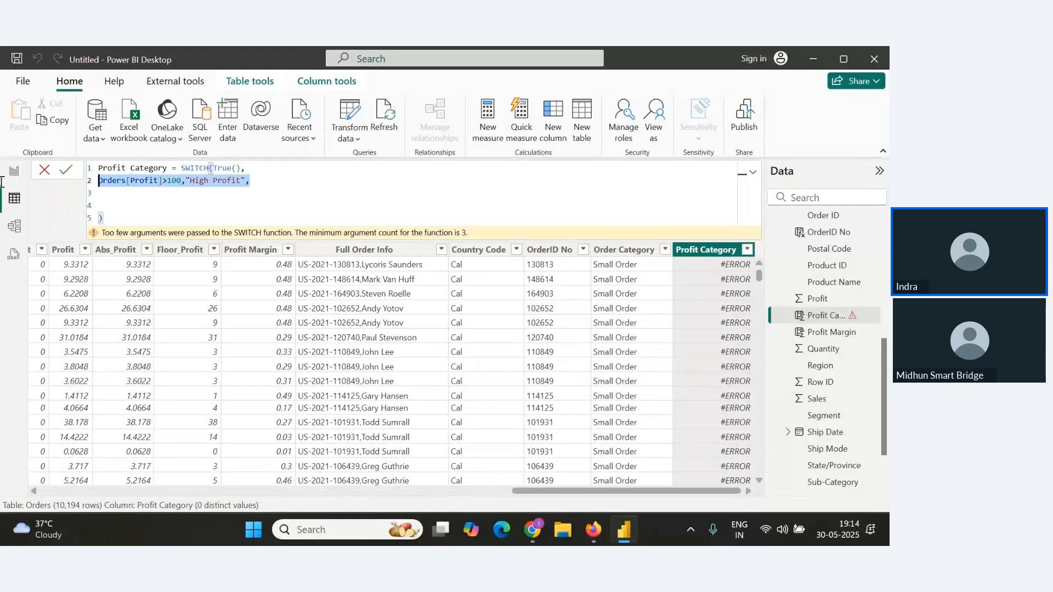
left_click(138, 195)
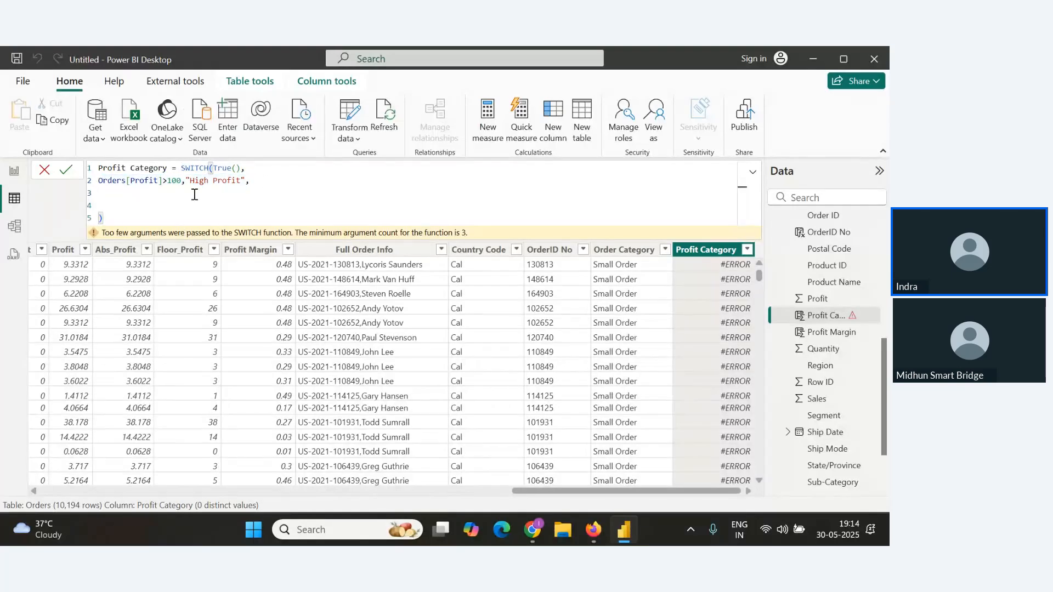
type("Prod")
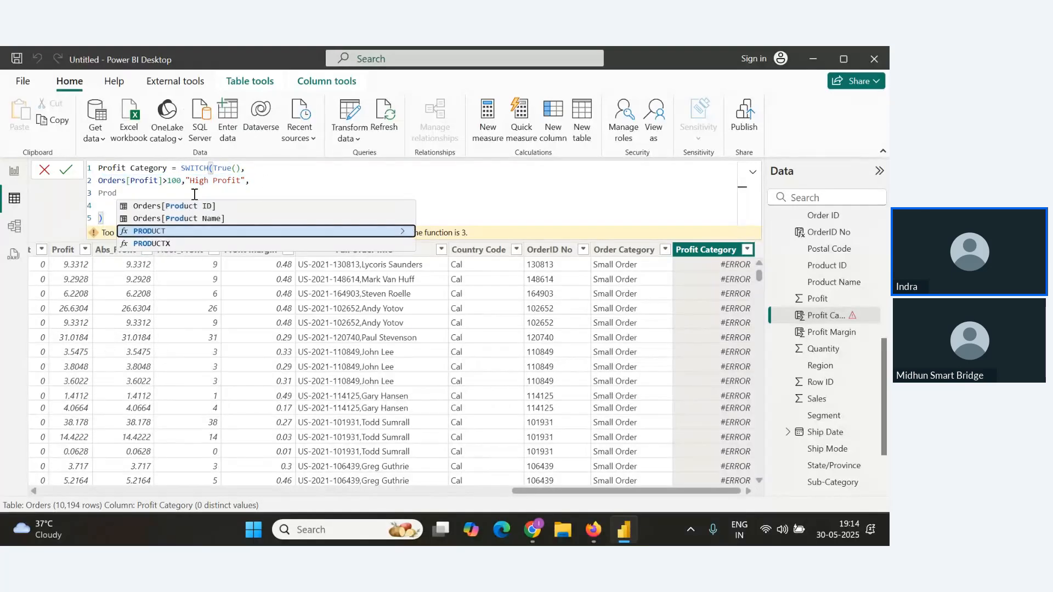
key("BackSpace")
type("f")
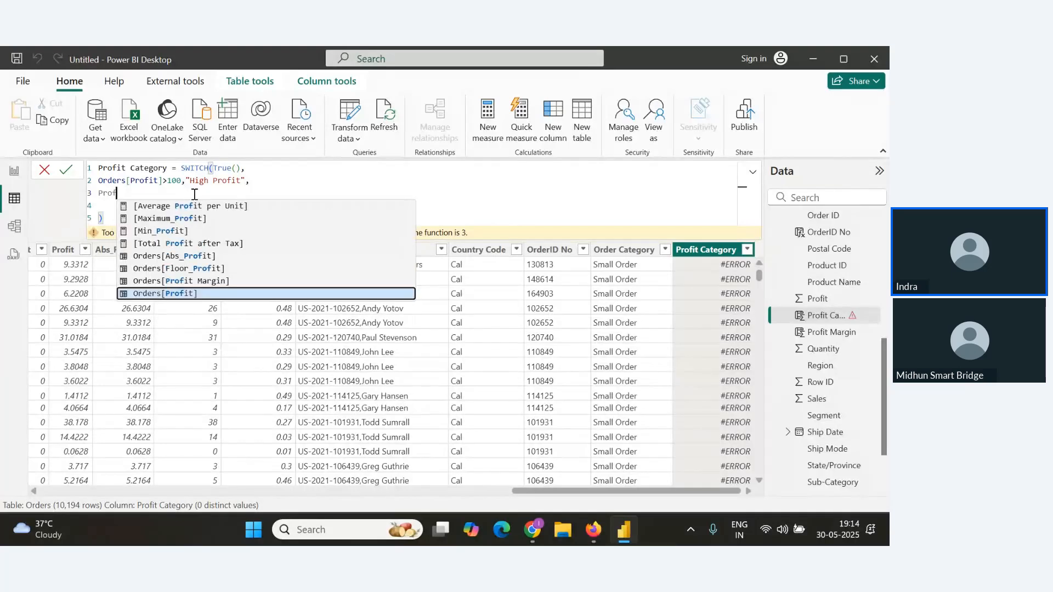
key("BackSpace")
key("BackSpace")
key("BackSpace")
key("BackSpace")
type("Or")
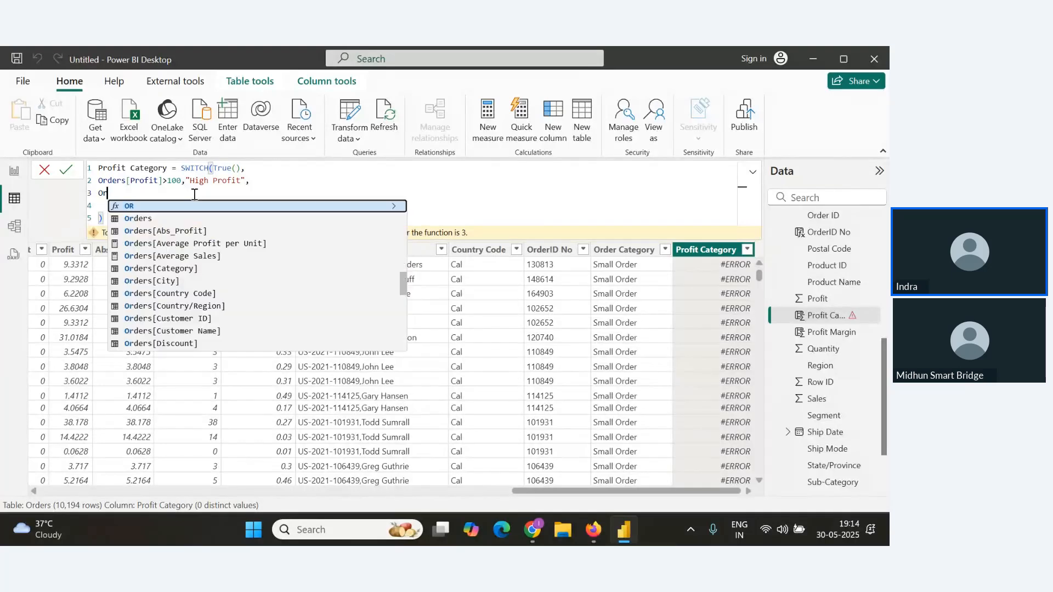
type("der")
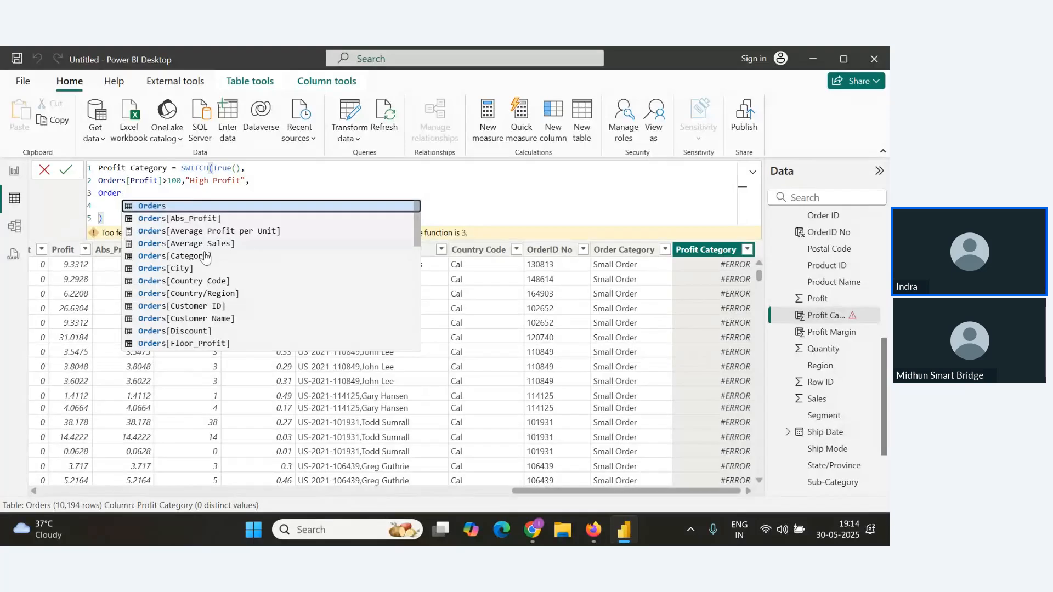
scroll(203, 257, "down", 5)
left_click(186, 298)
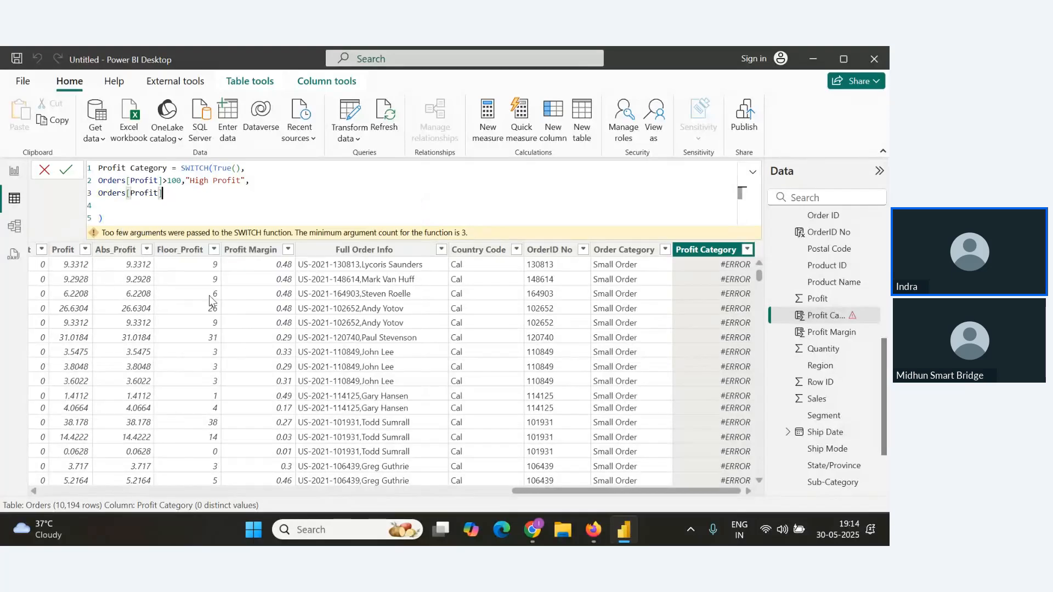
type(">50,\"")
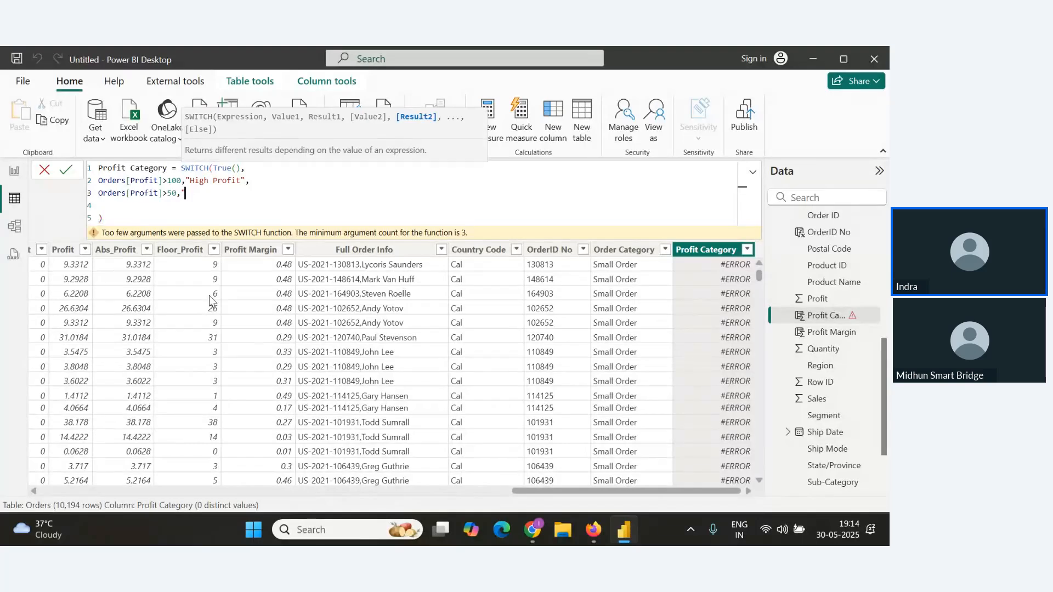
type("High\",")
key("Return")
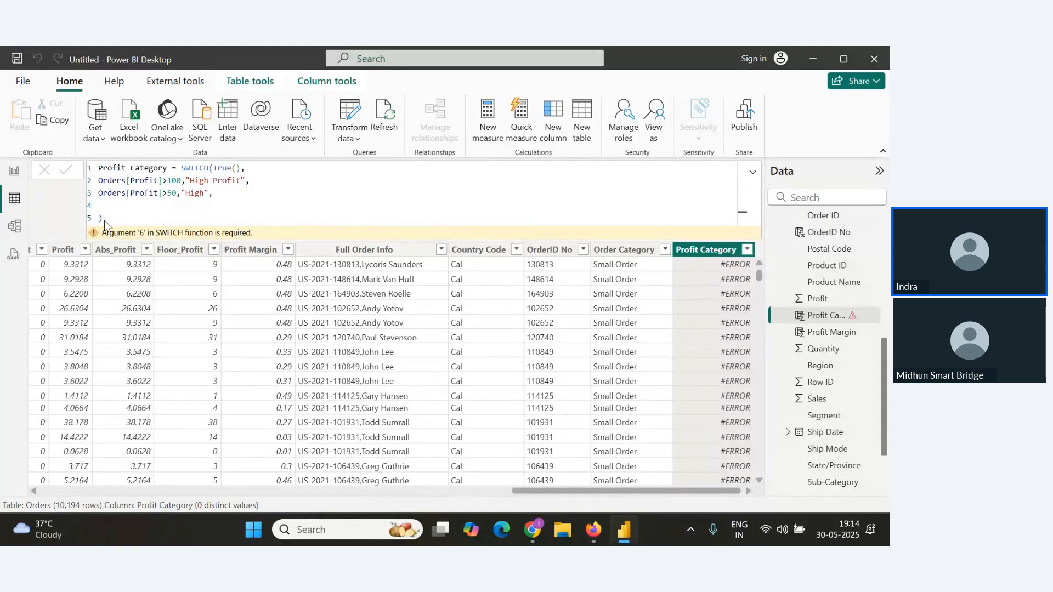
Add a third condition, Orders[Profit]>0 returning "Low", to the SWITCH formula.
left_click(112, 205)
type("Prof")
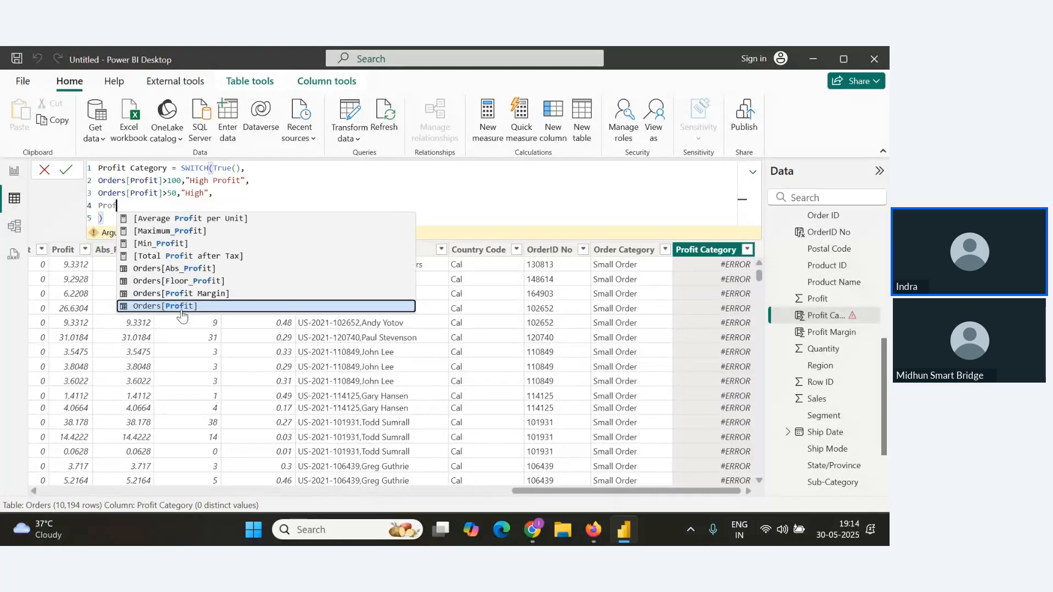
left_click(182, 306)
type(">")
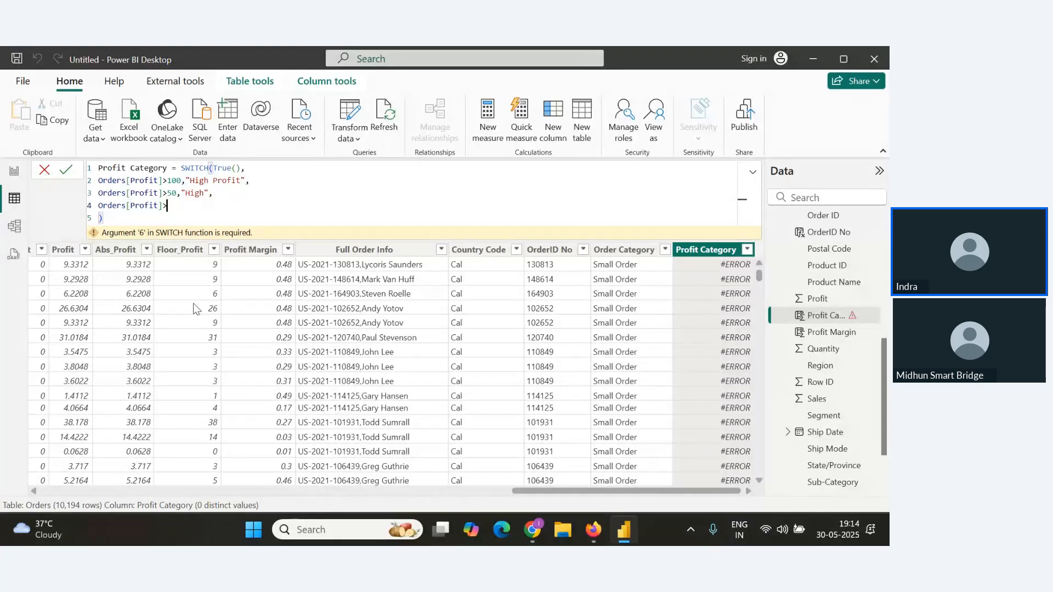
type("0,\"")
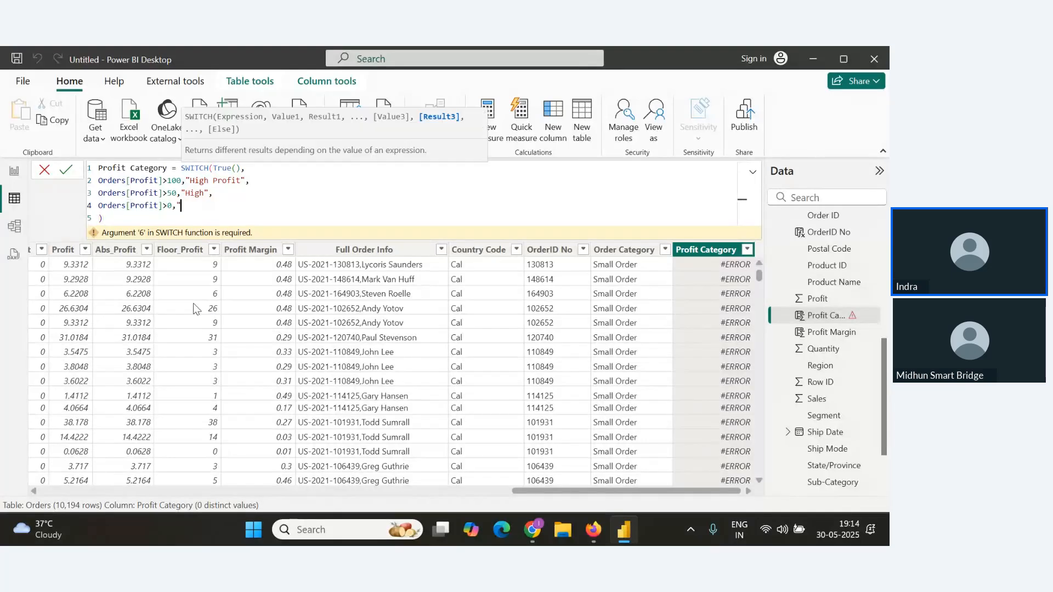
type("Low\",")
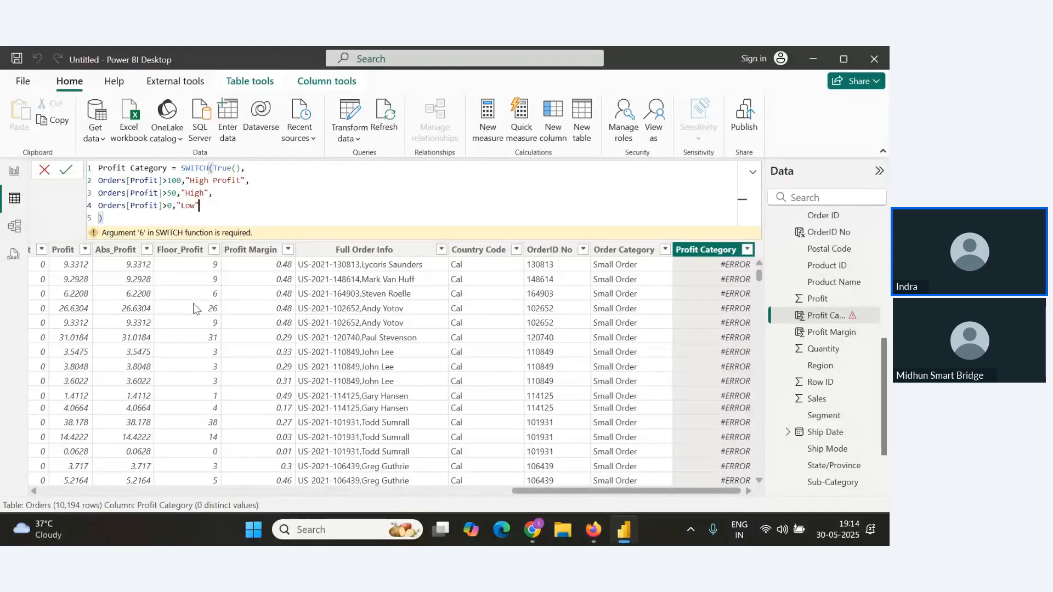
type(",")
Add "No Profit" as the default result on a new line and commit the Profit Category column.
key("shift+Return")
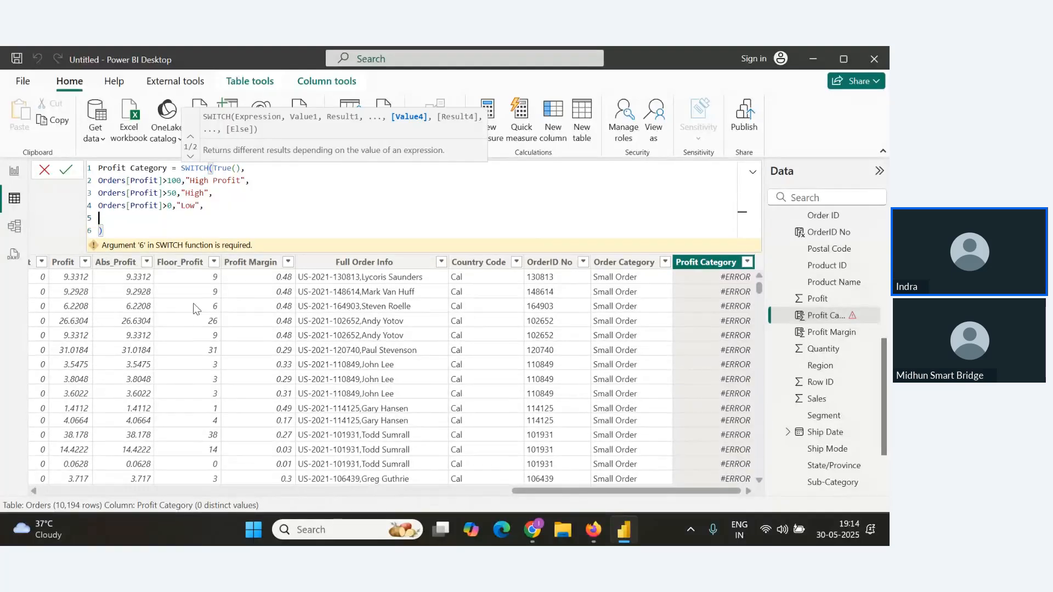
type("\"No Profit")
type("\"")
key("Down")
left_click(216, 215)
left_click(169, 229)
left_click(67, 170)
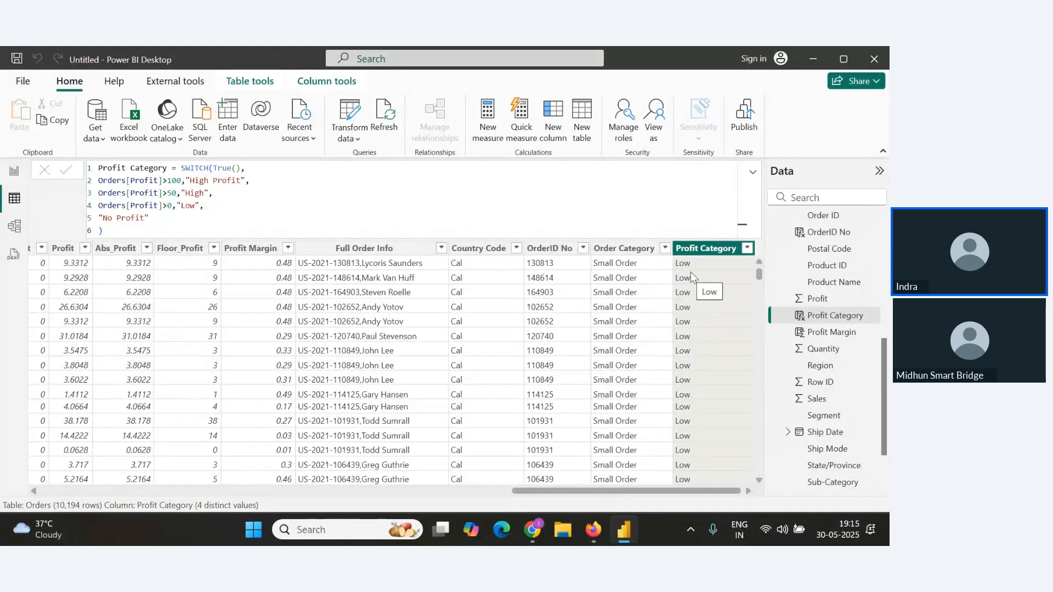
Scroll through the Orders table to review the Profit Category values against the formula conditions.
scroll(710, 317, "down", 10)
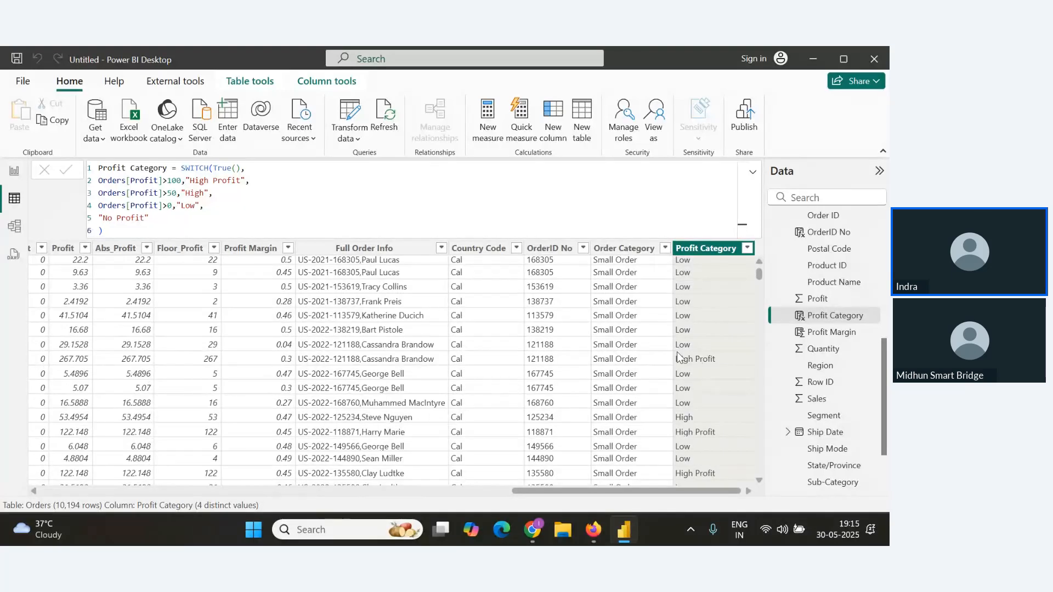
scroll(693, 409, "down", 4)
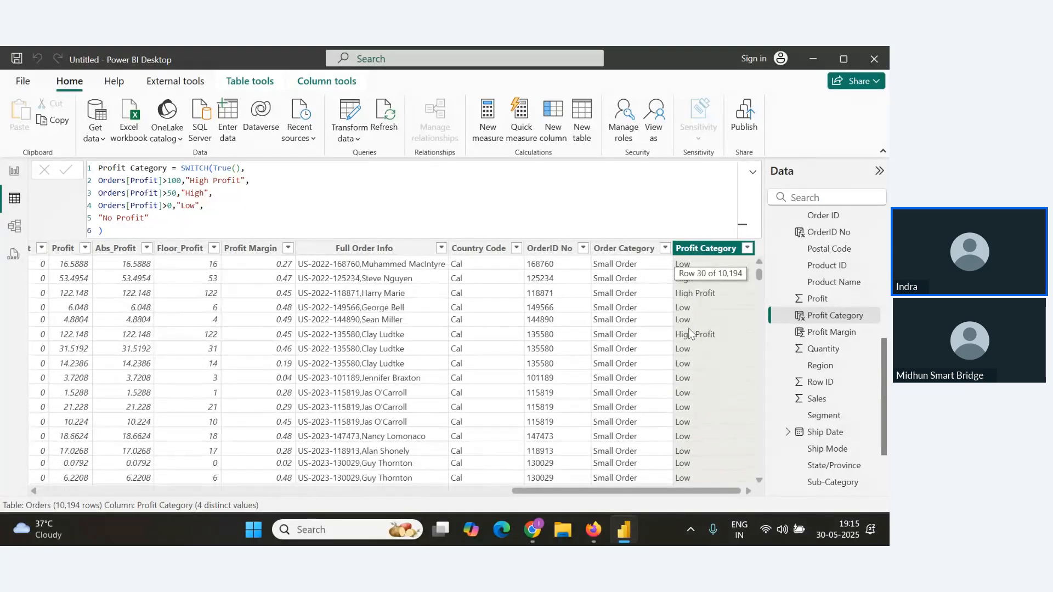
scroll(689, 362, "up", 2)
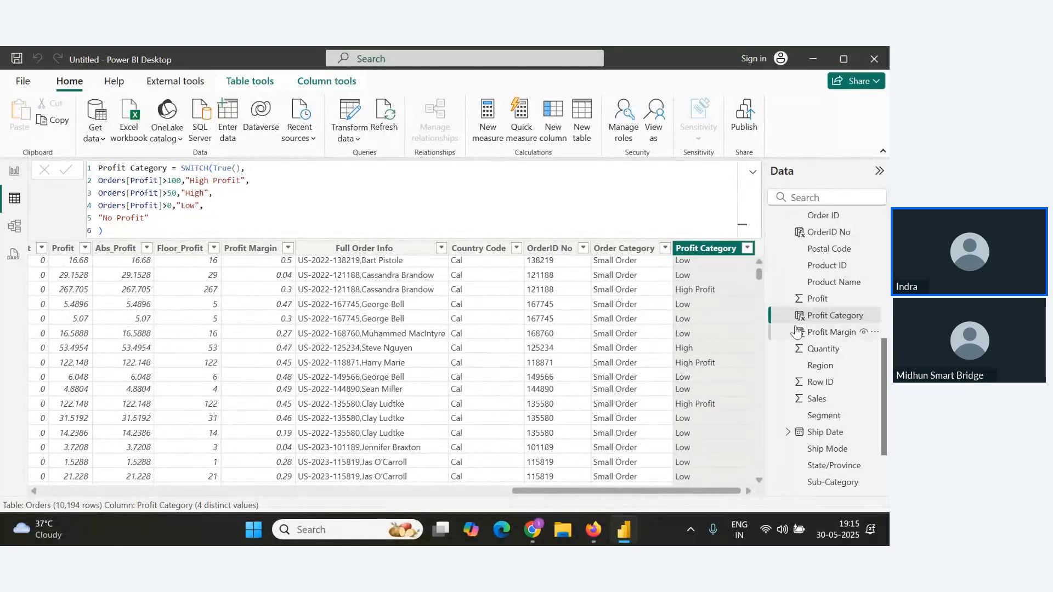
left_click_drag(759, 274, 759, 273)
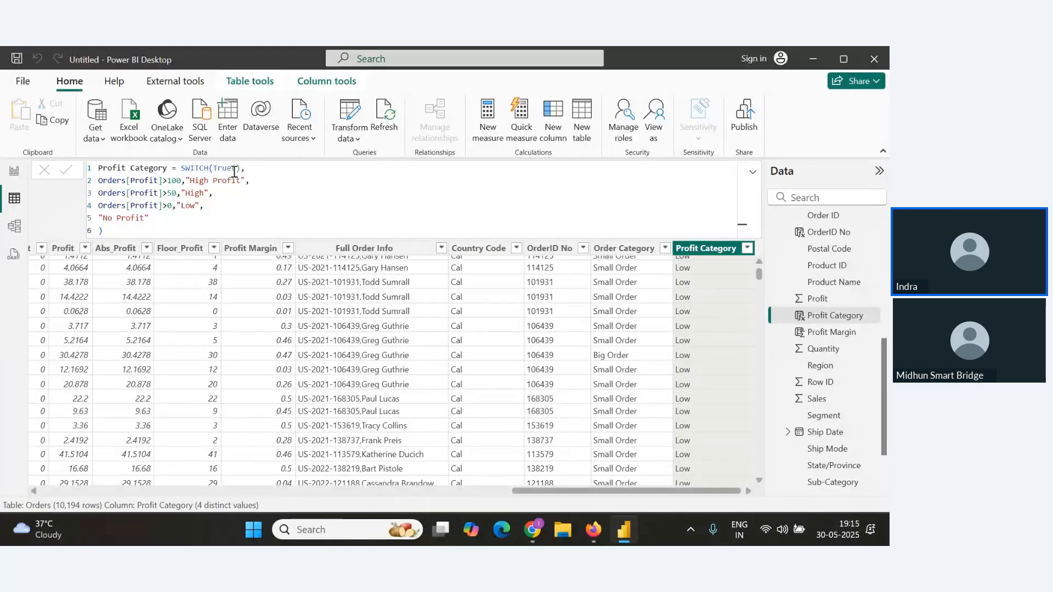
left_click_drag(250, 181, 167, 181)
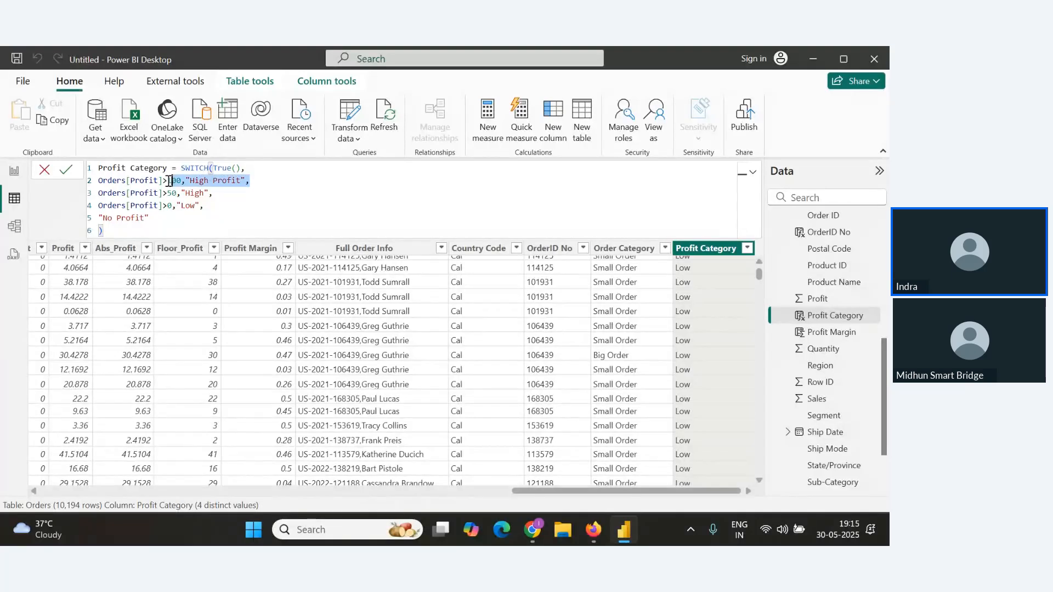
left_click(260, 183)
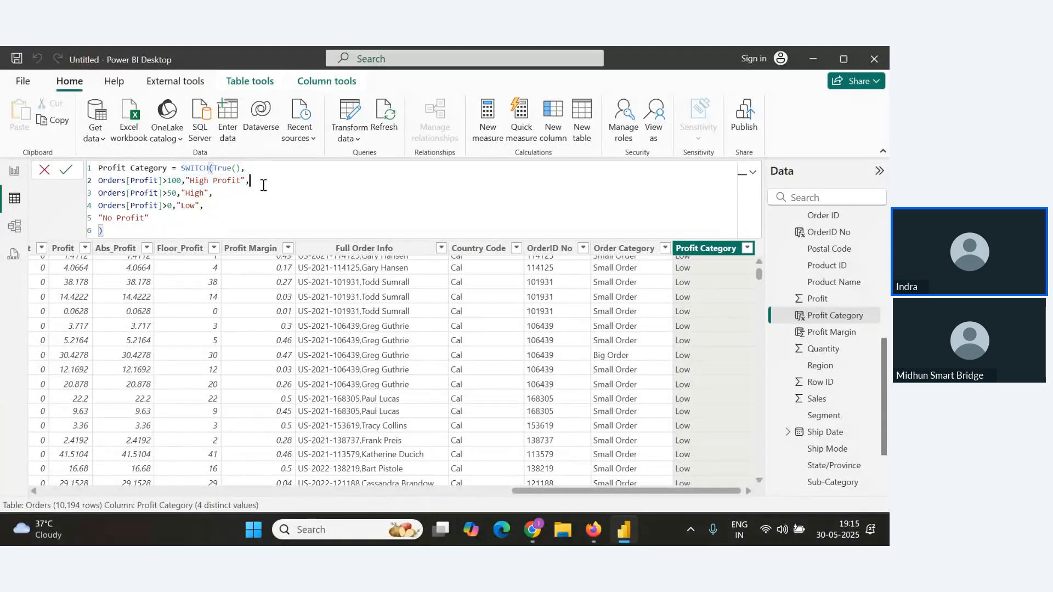
Copy the whole SWITCH formula and paste it below the Switch() heading in the Notes document.
left_click_drag(104, 231, 95, 167)
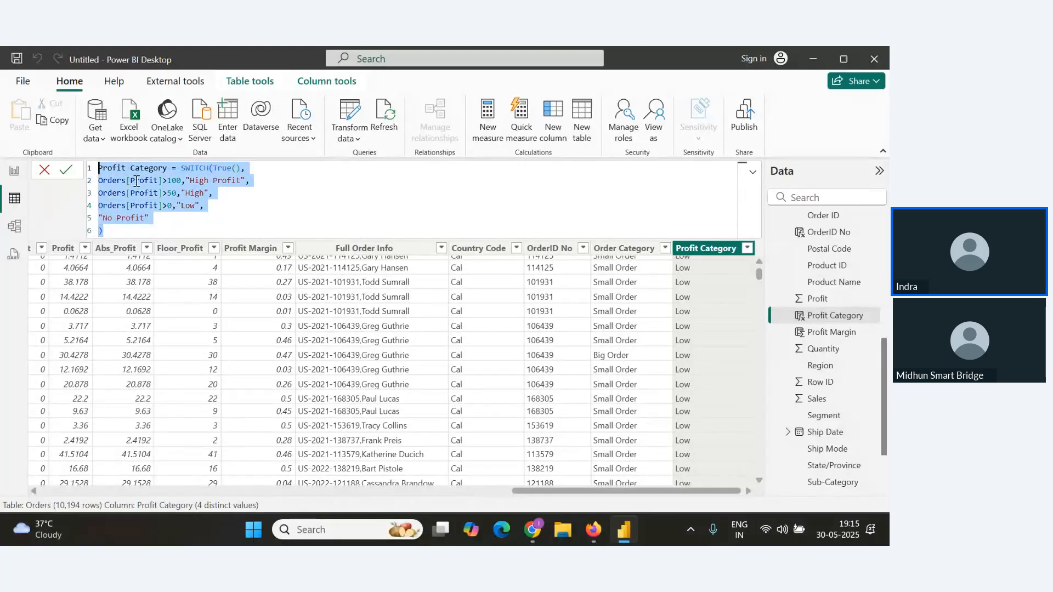
key("alt+Tab")
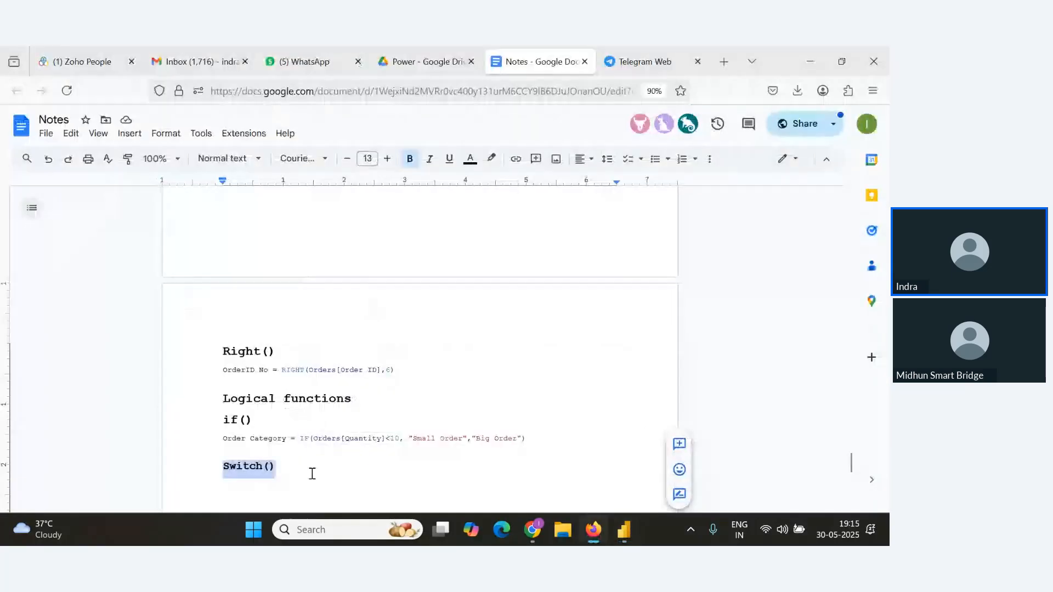
left_click(312, 471)
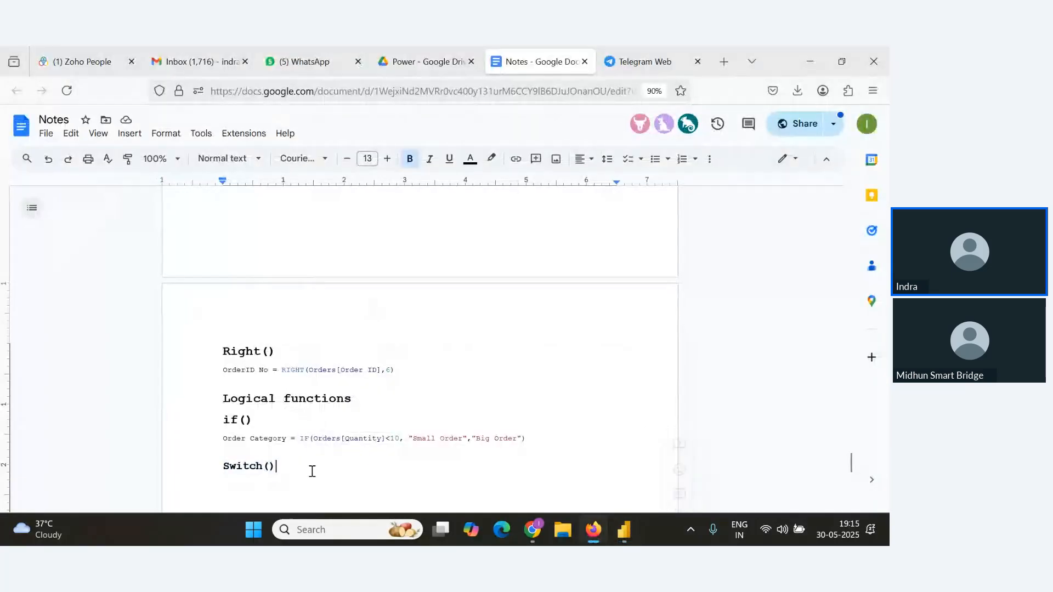
key("Return")
type("Profit Category = SWITCH(TRUE(), Orders[Profit]>100,\"High Profit\", Orders[Profit]>0,\"High\", Orders[Profit]>0,\"Low\", \"No Profit\" )")
Switch to the webinar window and scroll through the attendees' Q&A questions.
key("alt+Tab")
key("Tab")
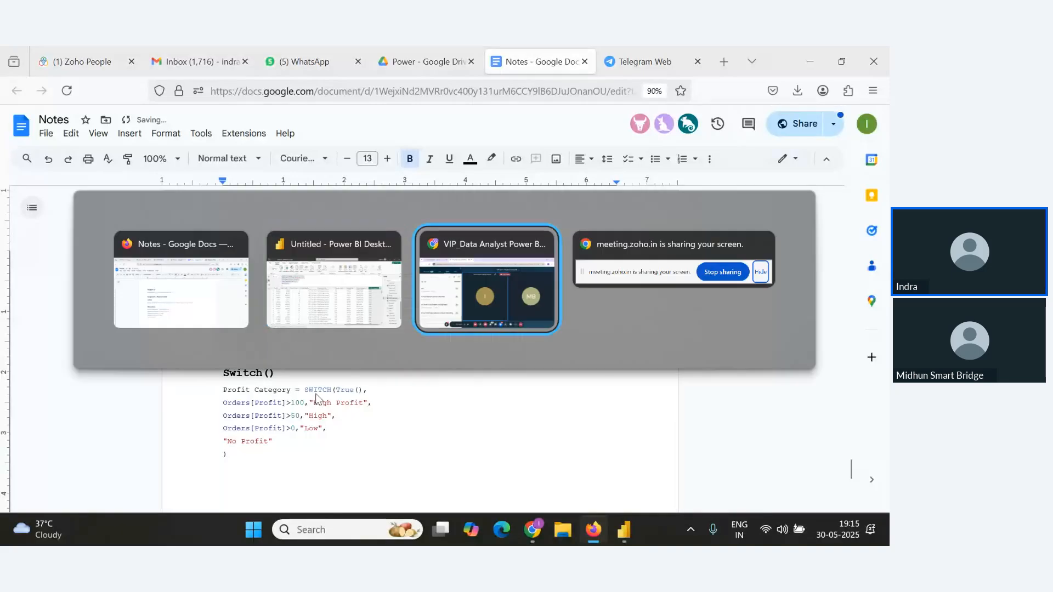
scroll(173, 391, "up", 2)
scroll(174, 395, "down", 3)
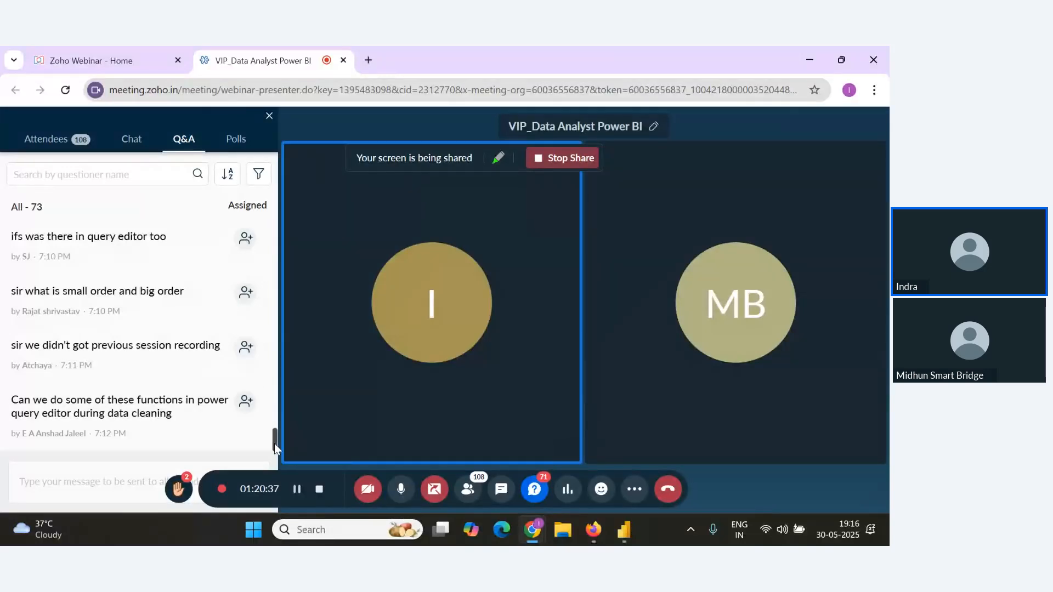
scroll(268, 440, "up", 1)
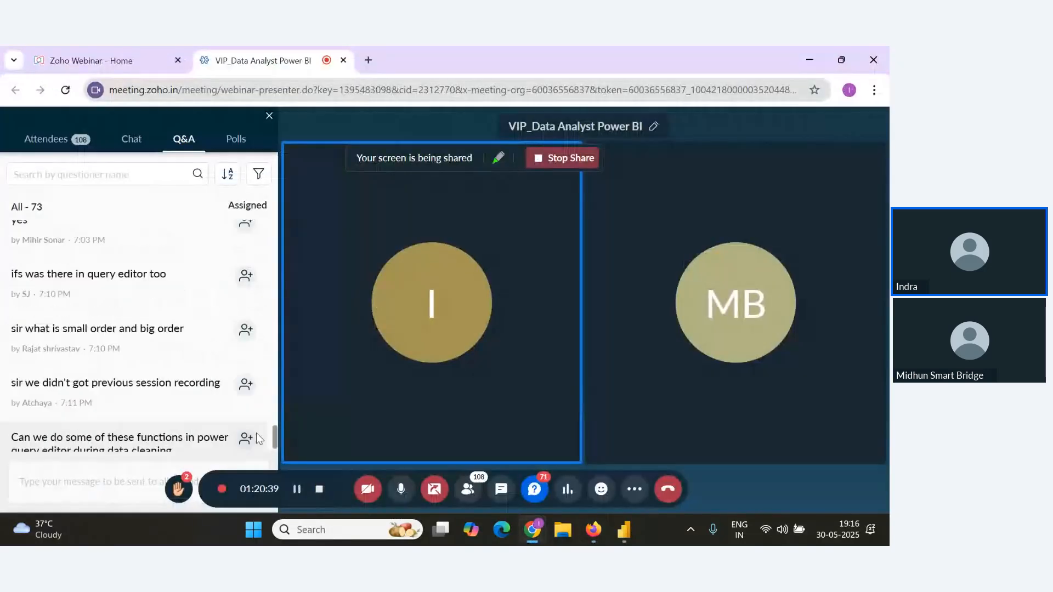
scroll(274, 441, "down", 1)
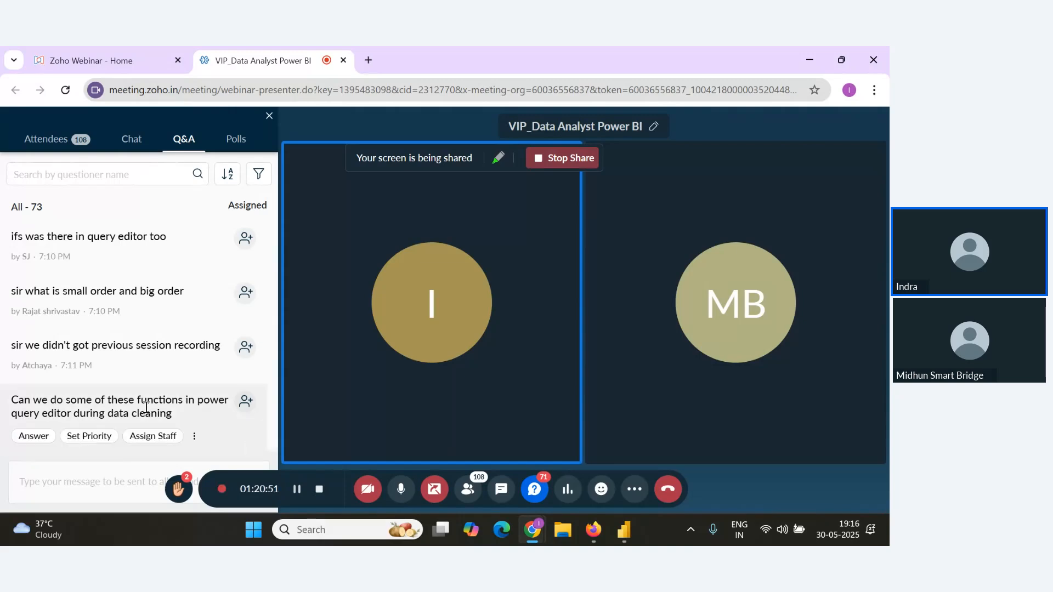
key("alt+Tab")
key("alt+Tab")
key("Tab")
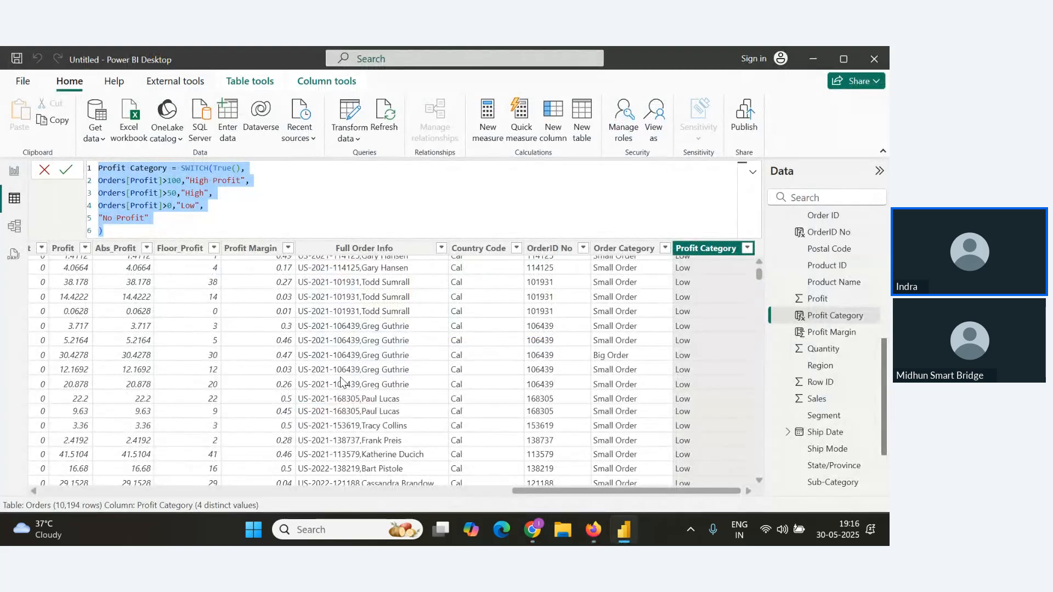
scroll(272, 379, "down", 4)
key("alt+Tab")
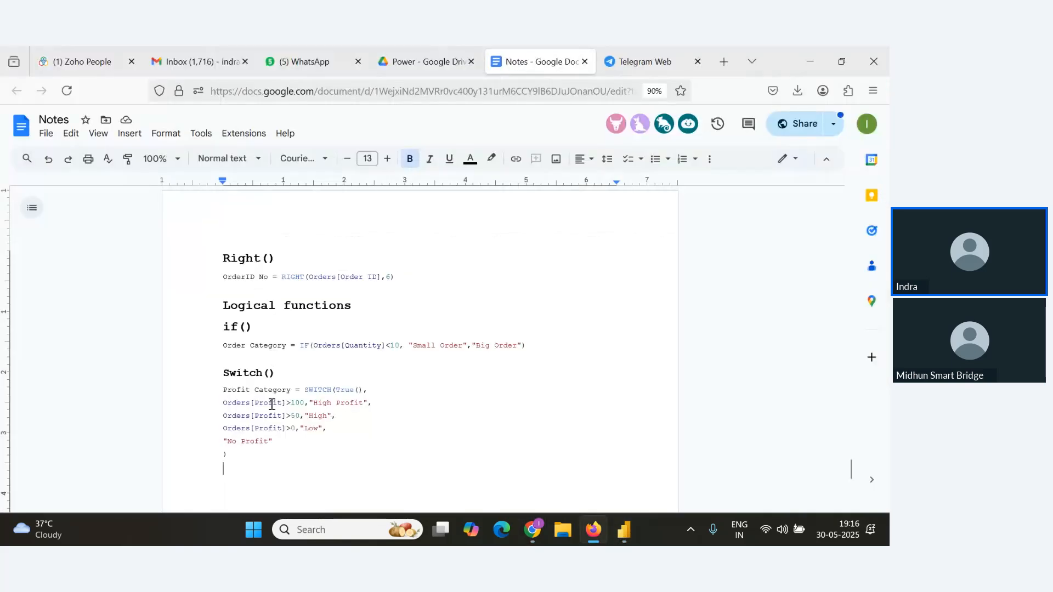
scroll(289, 413, "down", 1)
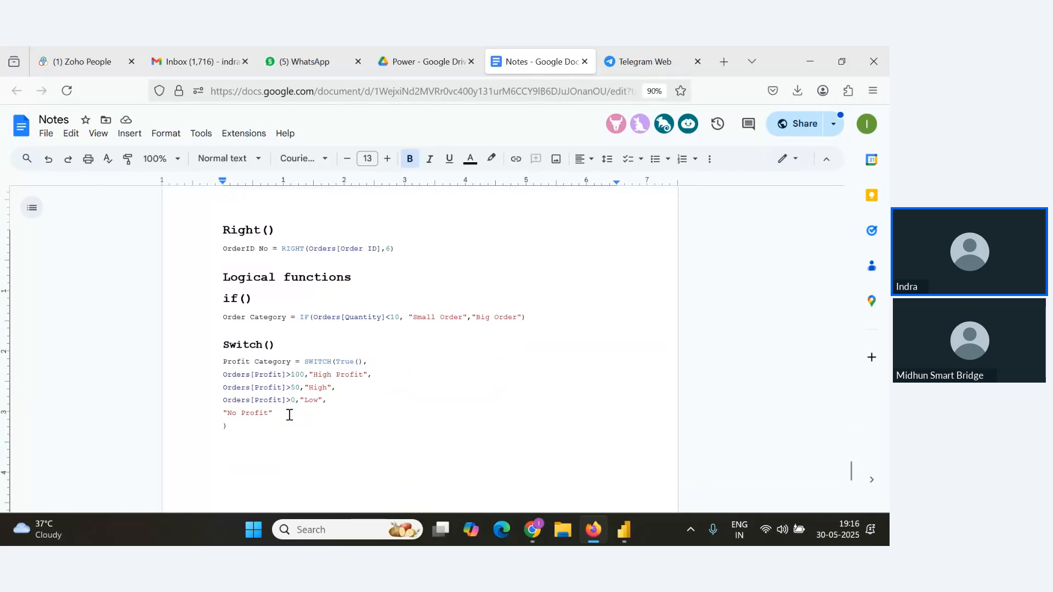
key("alt+Tab")
key("alt+Tab")
key("Tab")
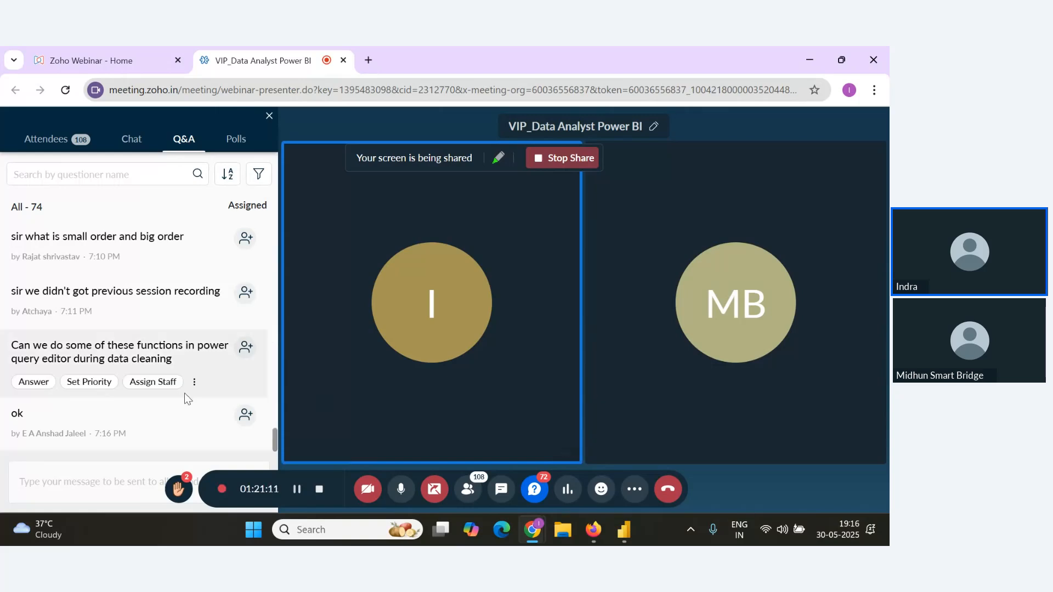
key("alt+Tab")
key("alt+Tab")
key("alt+Tab")
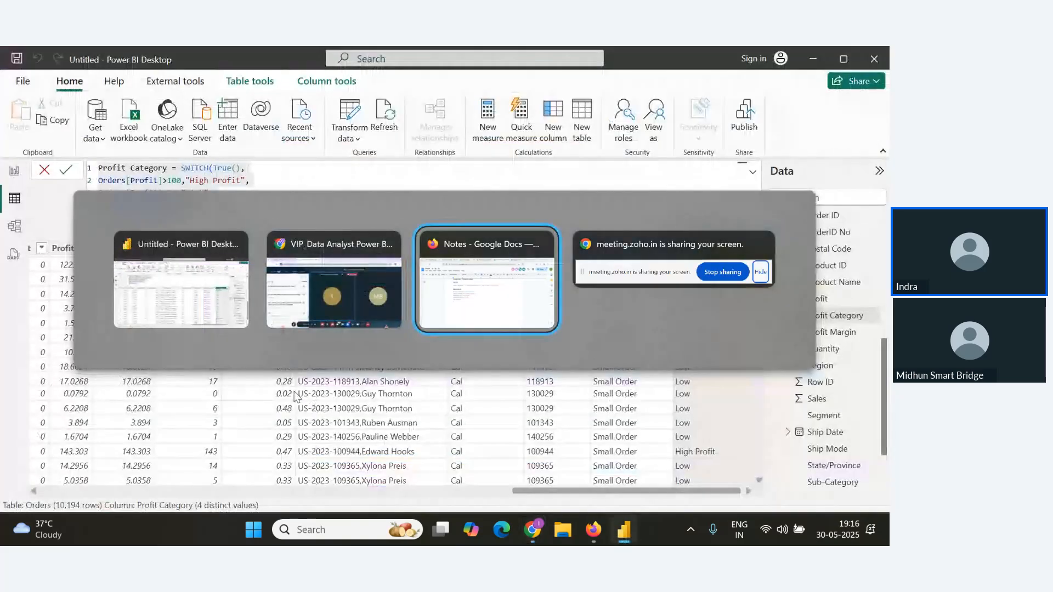
Add a Date and Time Functions heading with a Today() subheading below the SWITCH formula in the notes.
left_click(277, 372)
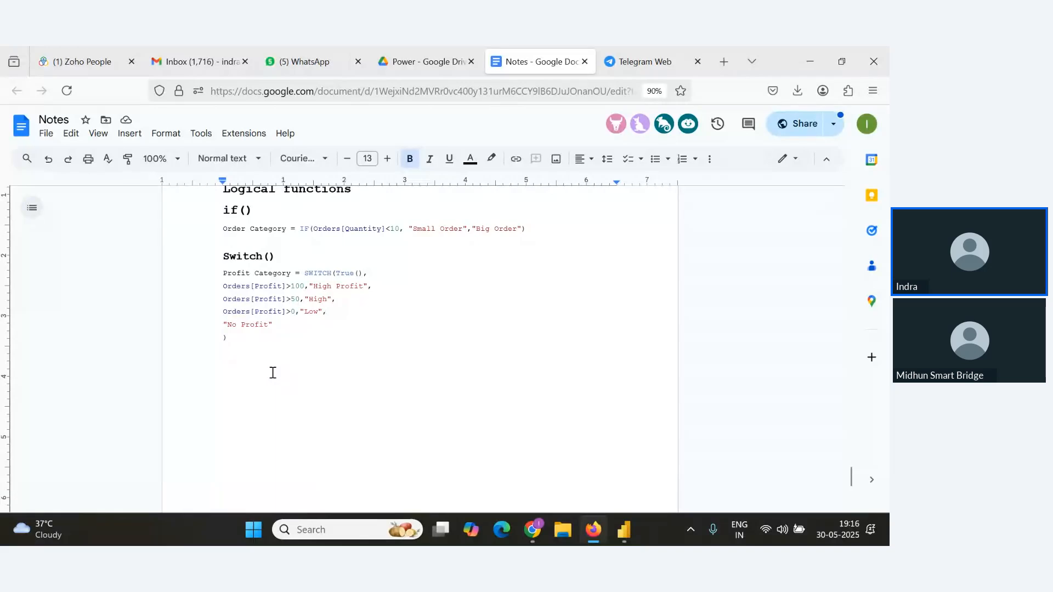
key("Return")
key("Return")
type("Date and T")
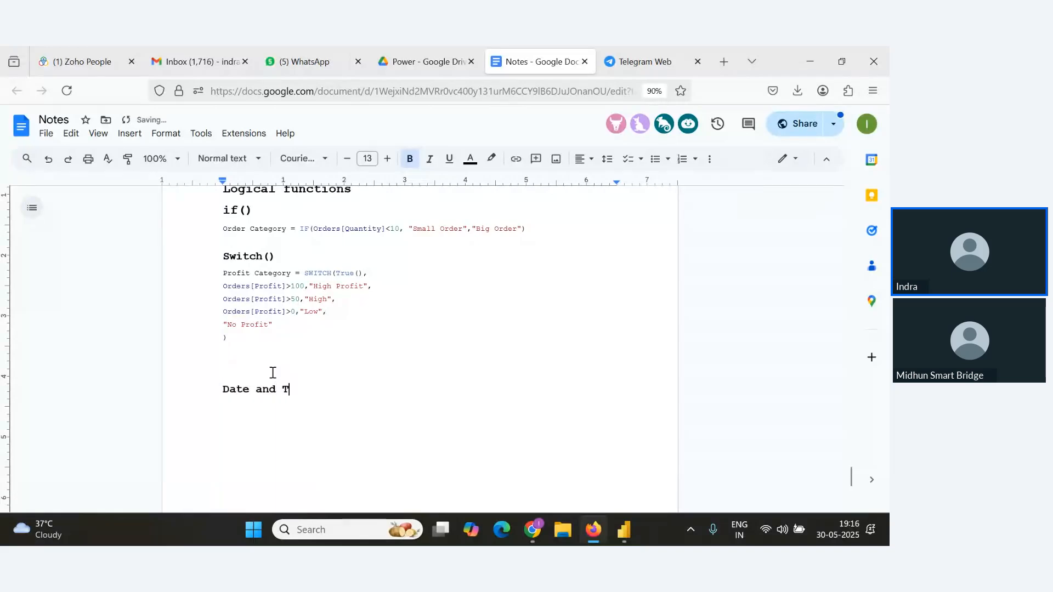
type("ie")
key("BackSpace")
type("me ")
type("Functions ")
type("Today()")
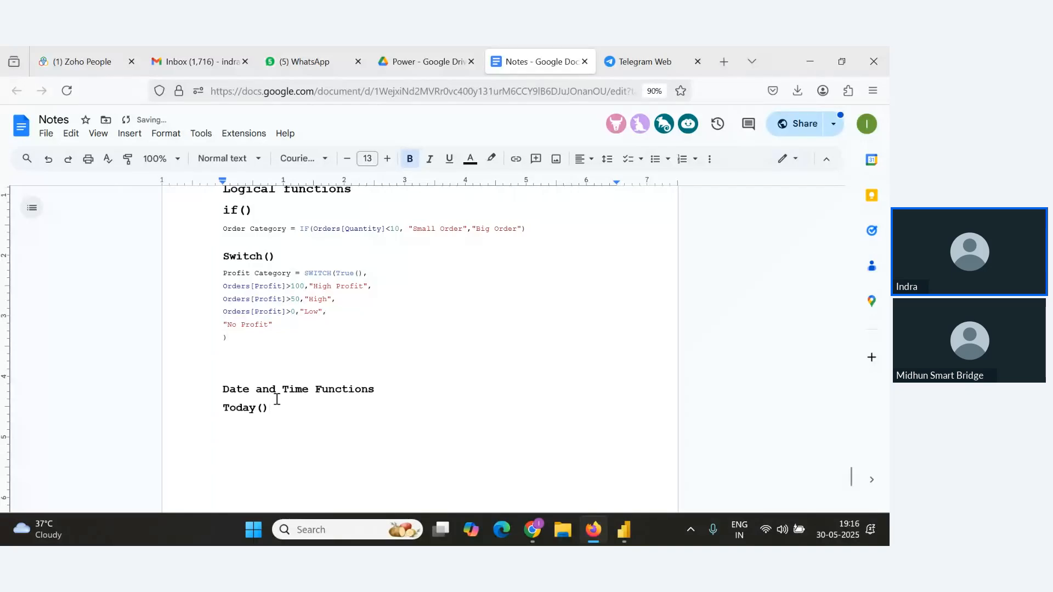
Create a new measure Current Date = Today() in Power BI and select its formula for copying.
key("alt+Tab")
key("alt+Tab")
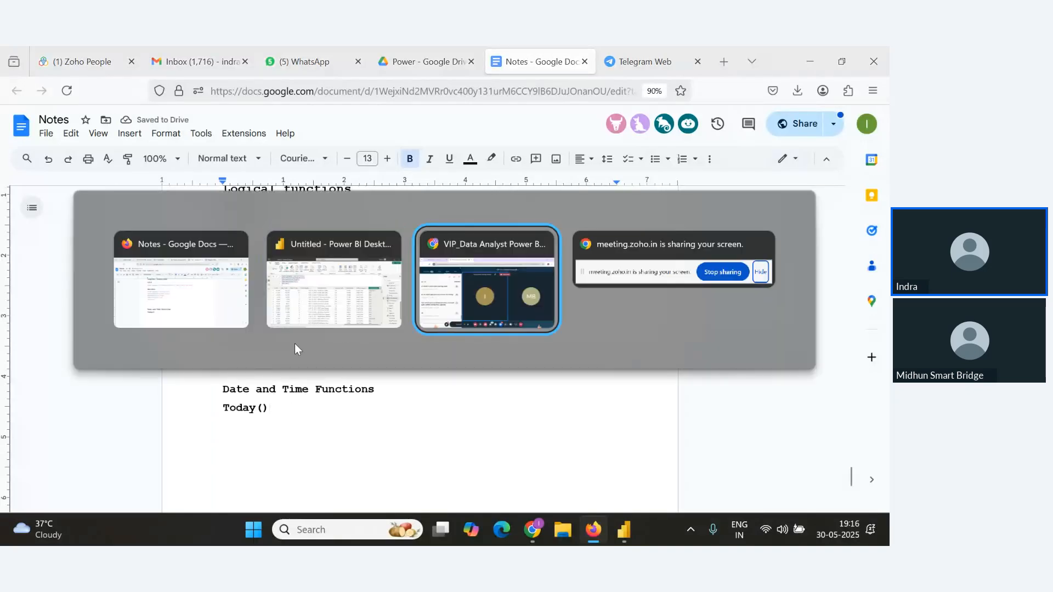
left_click(299, 310)
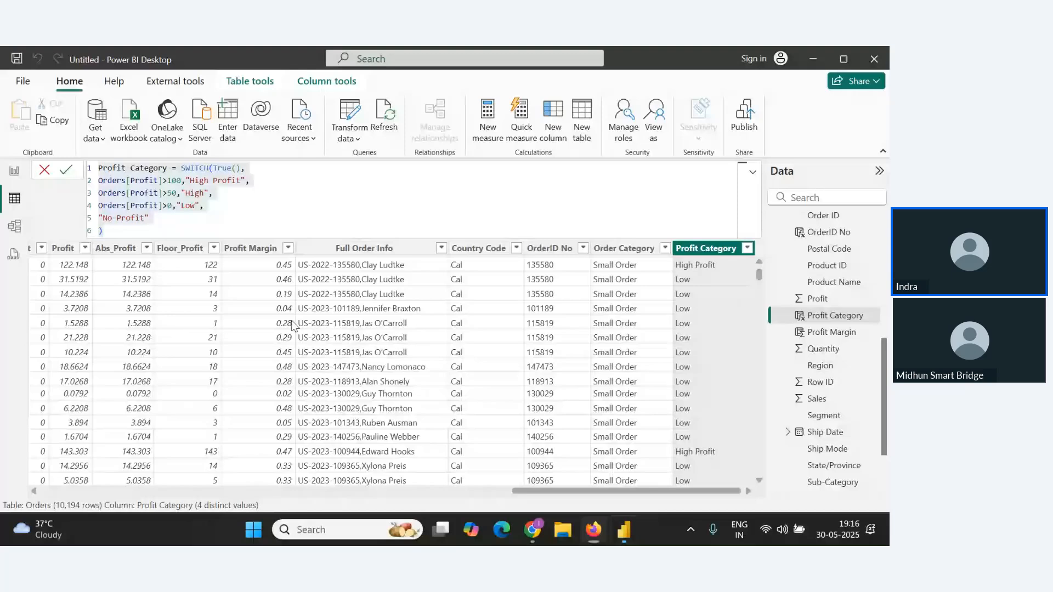
left_click(504, 129)
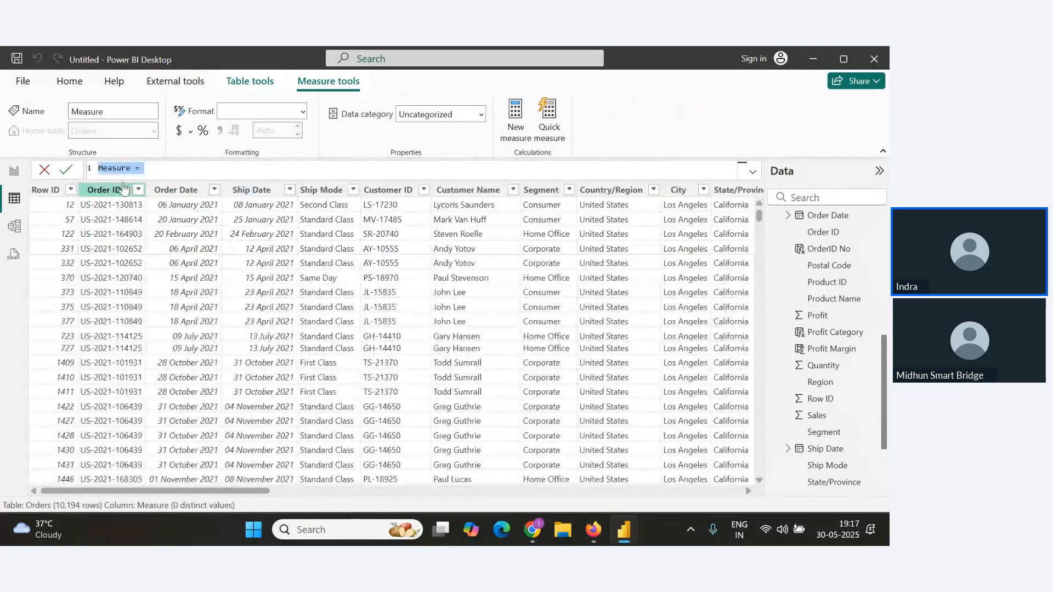
key("BackSpace")
type("Curre")
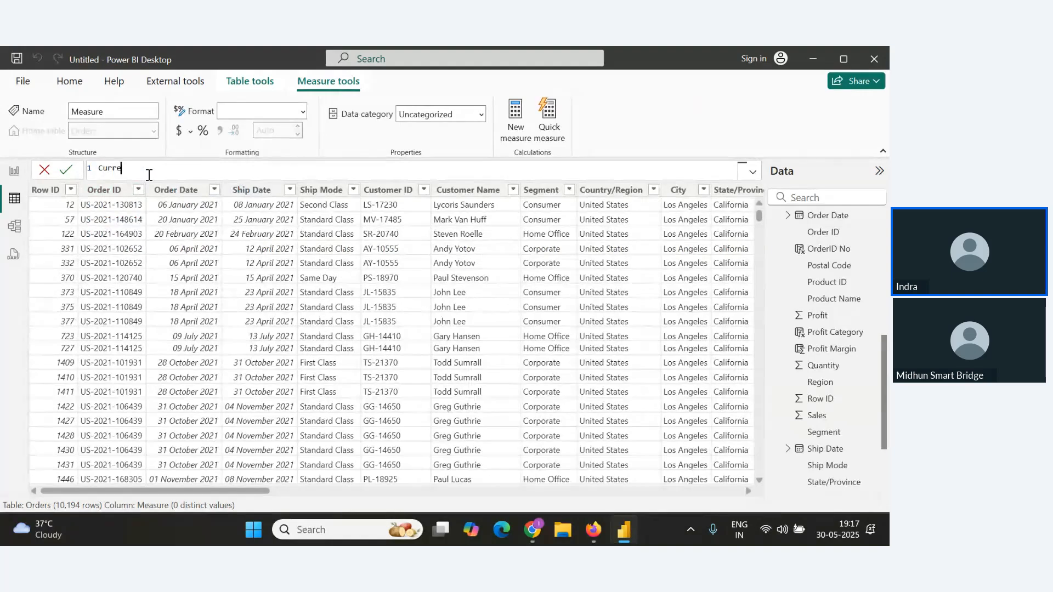
type("nt Date=Today")
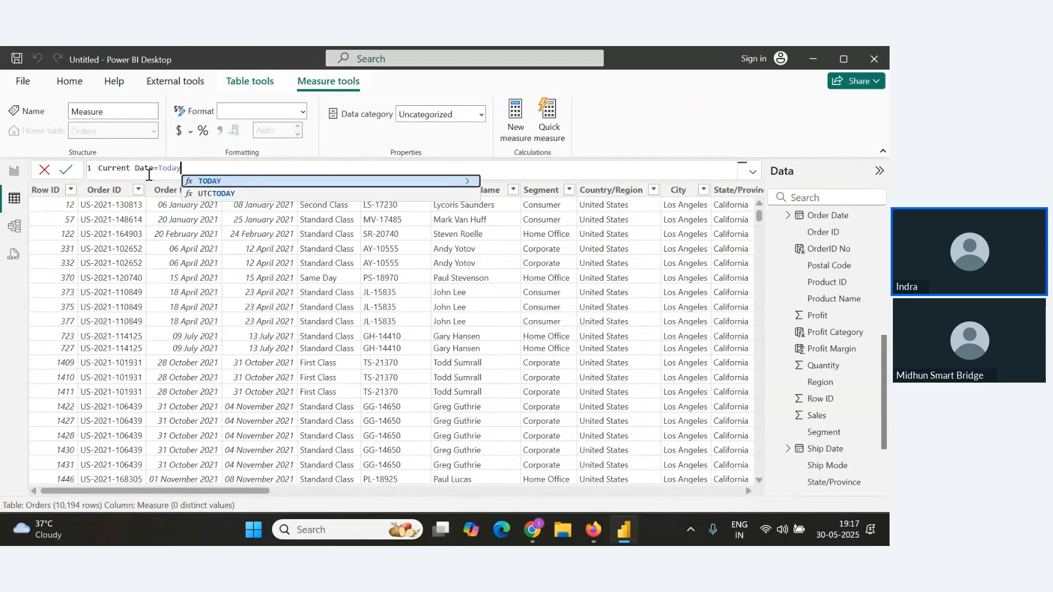
type("()")
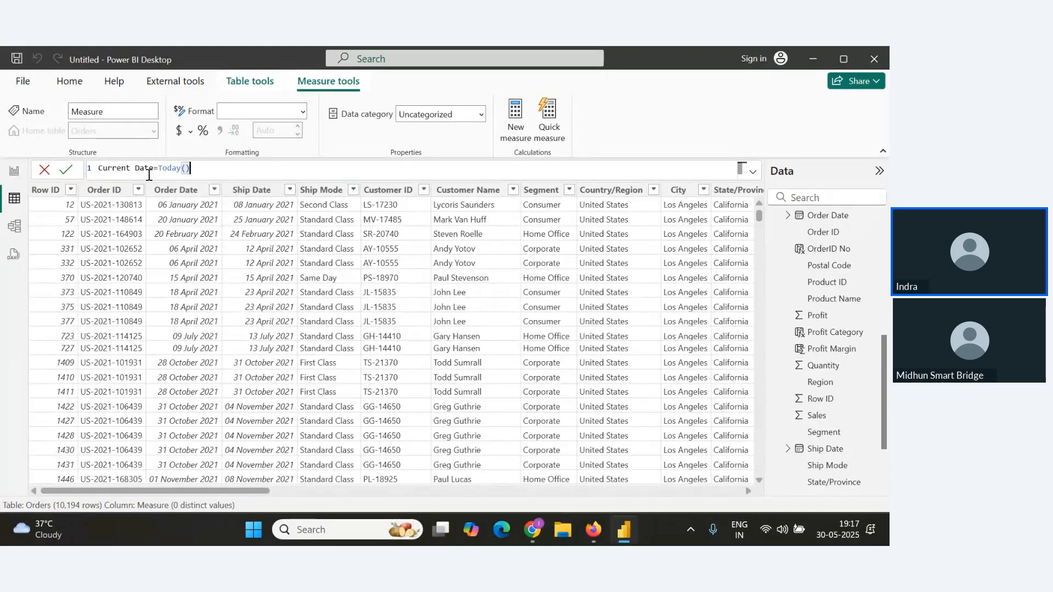
key("Return")
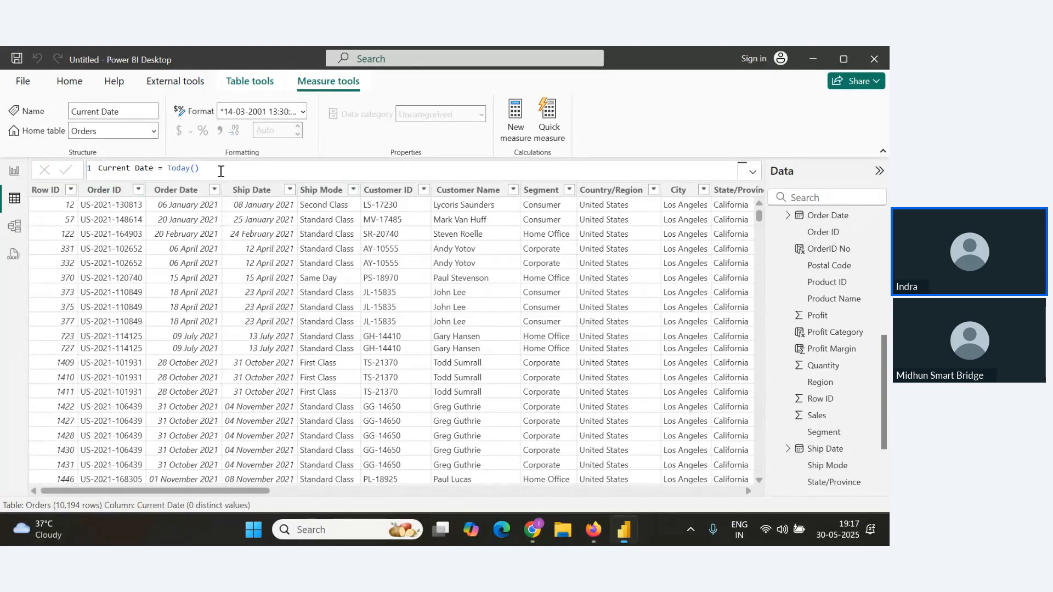
left_click_drag(221, 171, 57, 168)
key("ctrl+c")
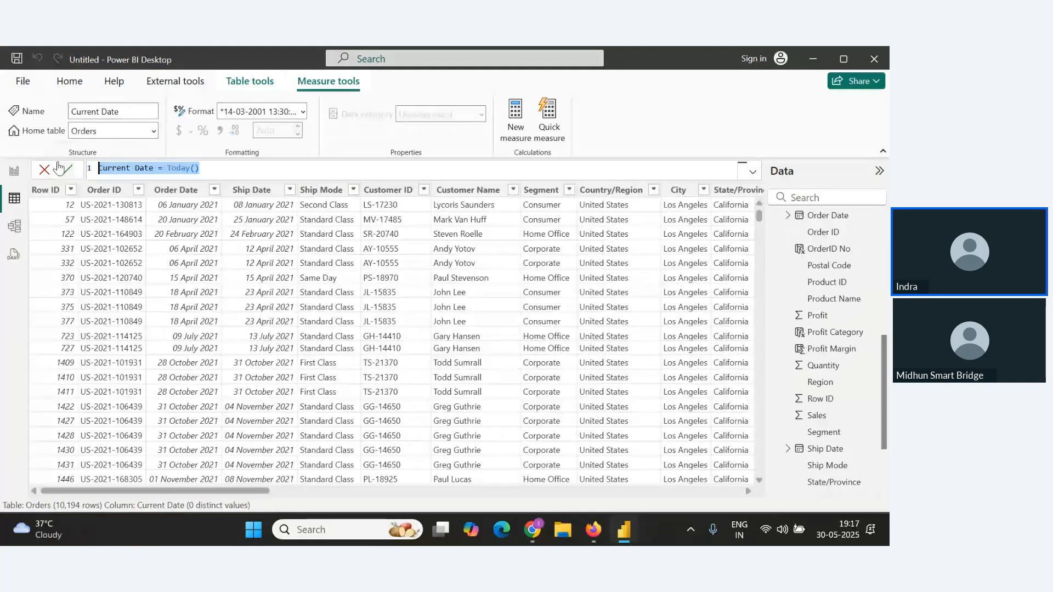
Add the Current Date measure to the report page as a new card visual.
left_click(14, 171)
scroll(832, 412, "down", 10)
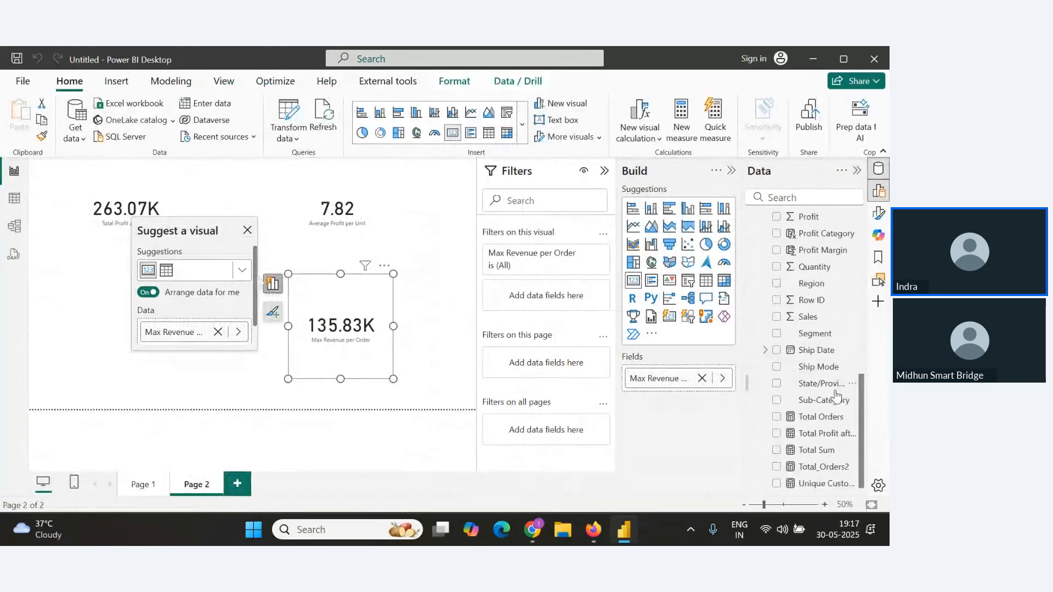
scroll(832, 412, "up", 10)
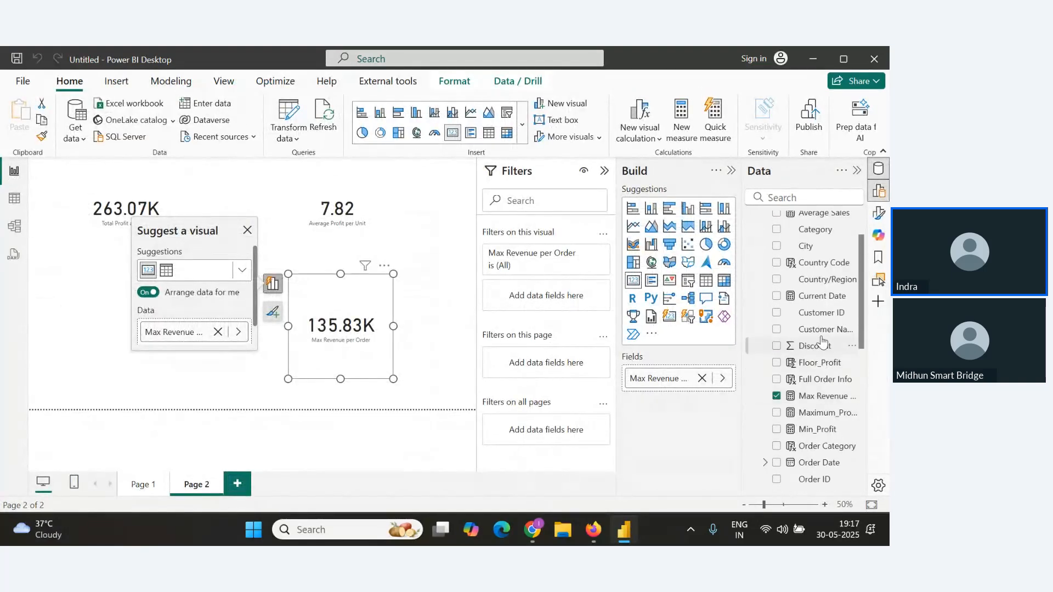
left_click_drag(819, 301, 475, 209)
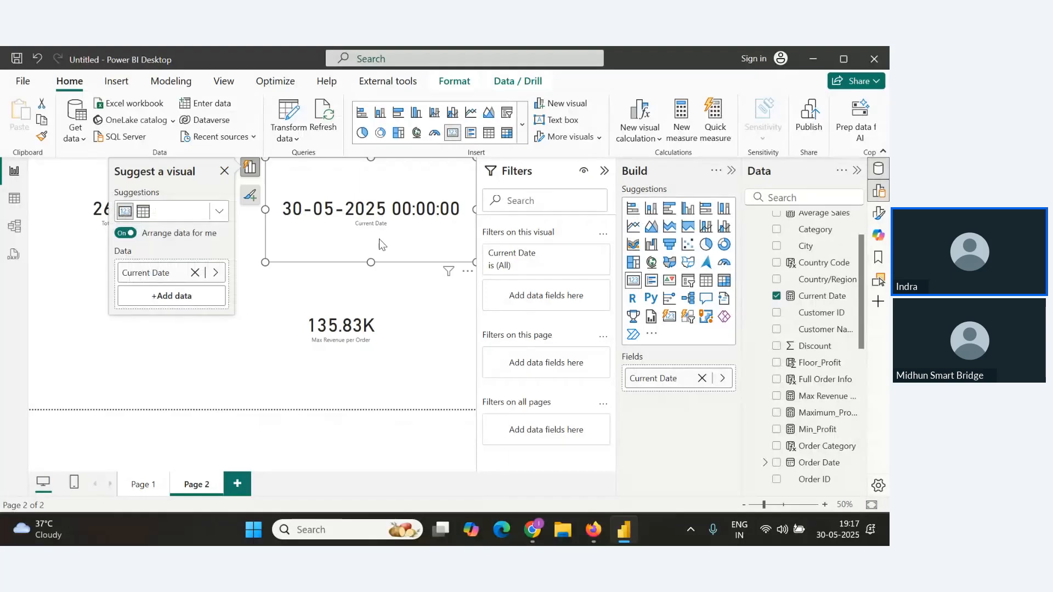
Paste the Current Date formula under Today() in the notes and add a Now() subheading.
key("alt+Tab")
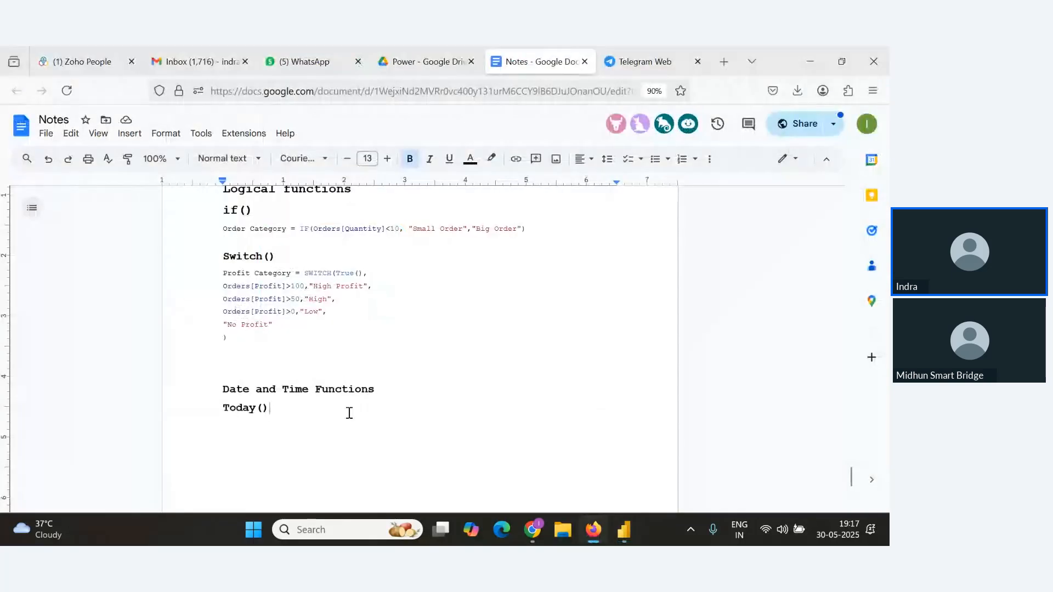
key("Return")
key("ctrl+v")
key("Return")
type("No")
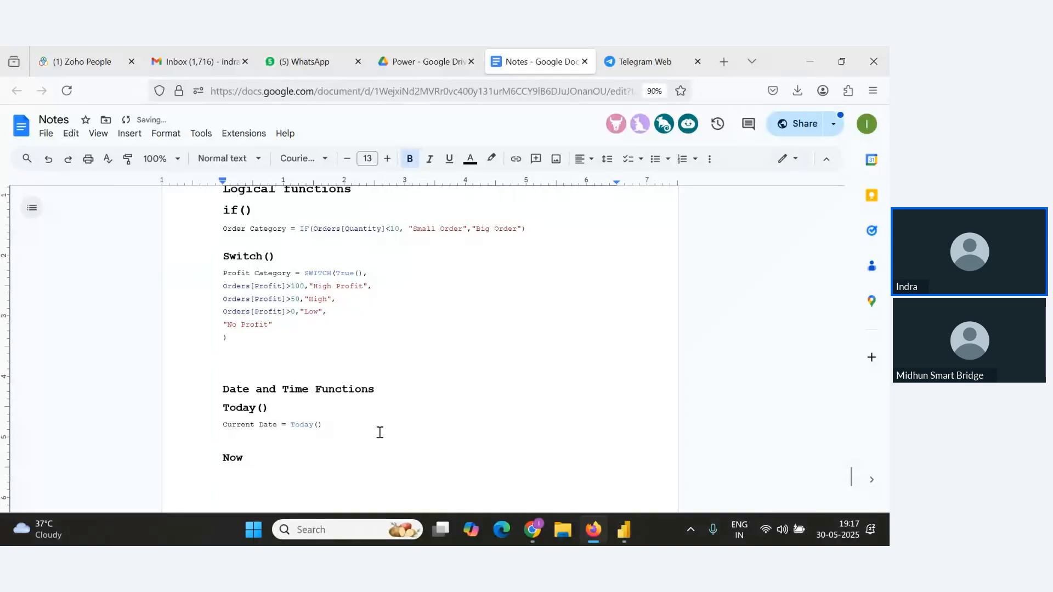
Change the Current Date measure's formula from Today() to Now().
key("alt+Tab")
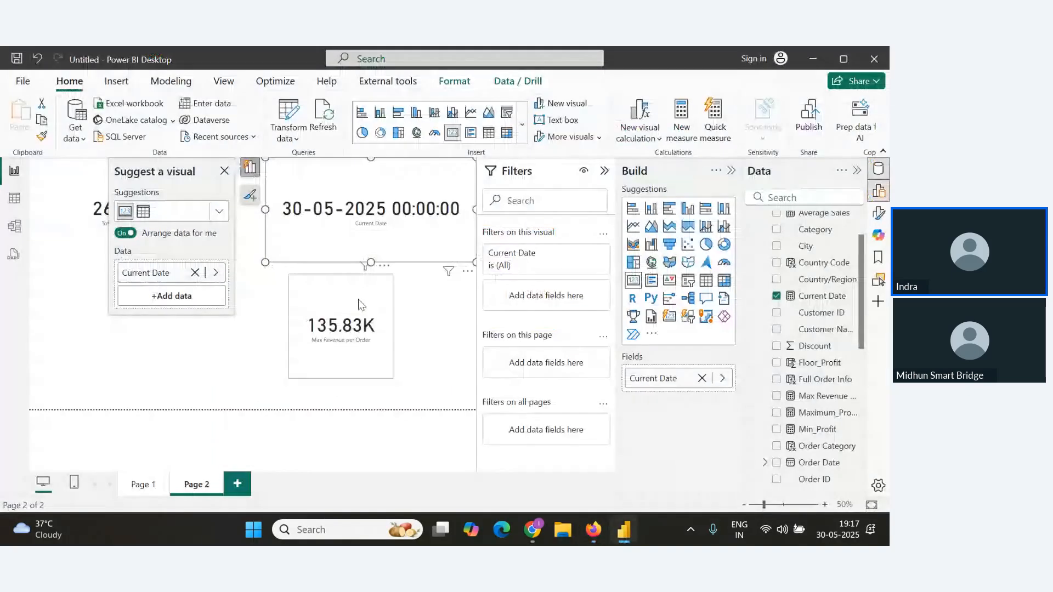
left_click(14, 198)
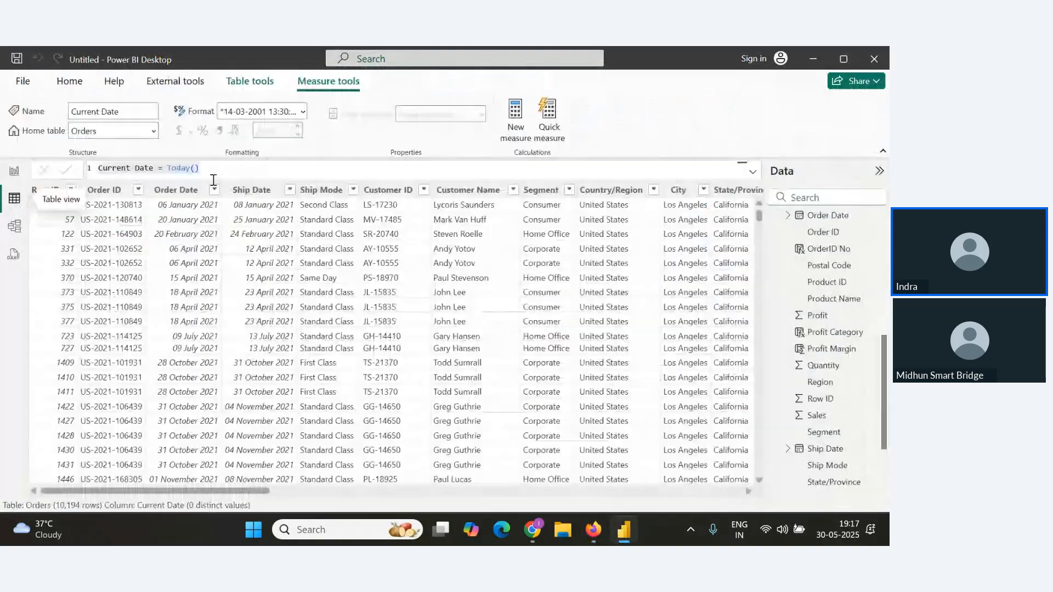
left_click(150, 170)
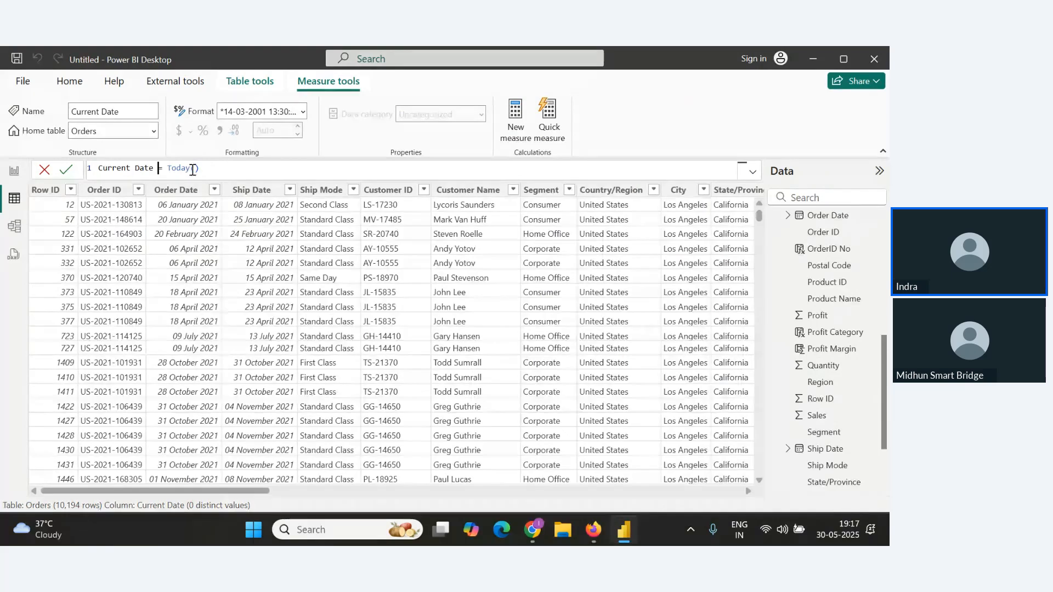
left_click_drag(191, 170, 169, 170)
type("Now")
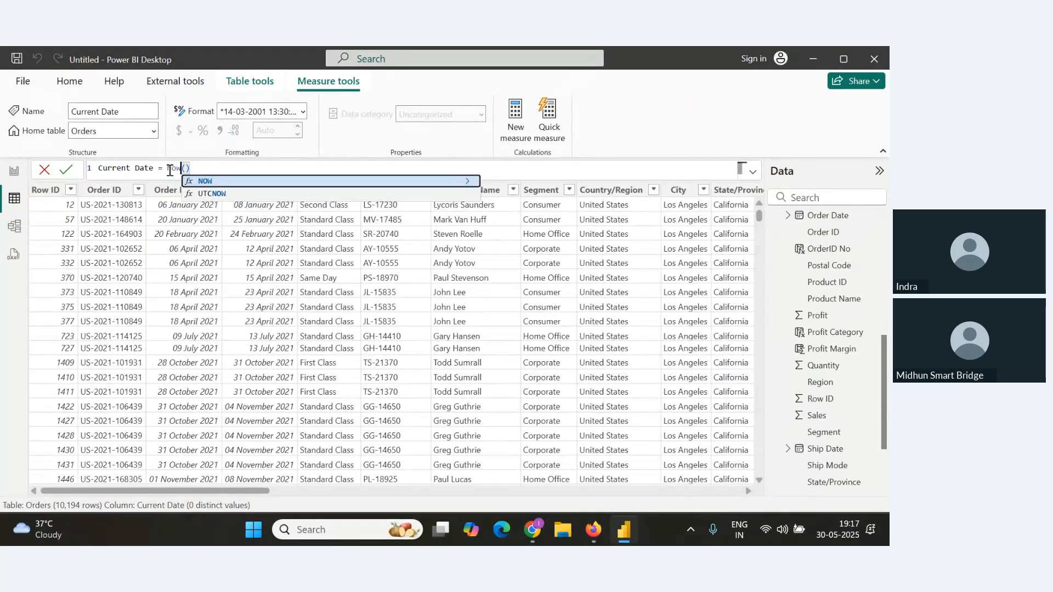
left_click(68, 170)
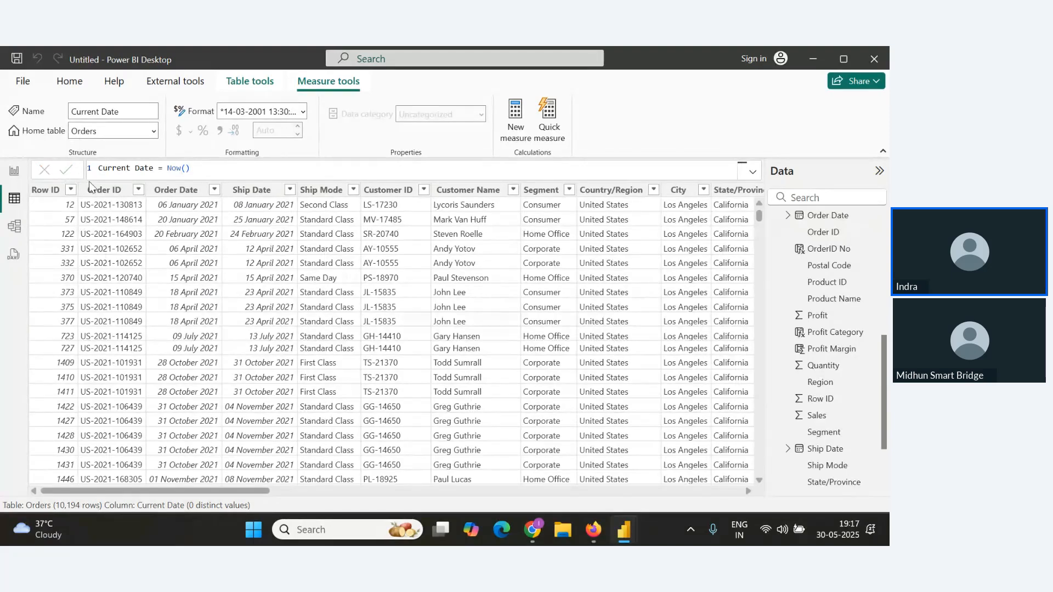
left_click(14, 170)
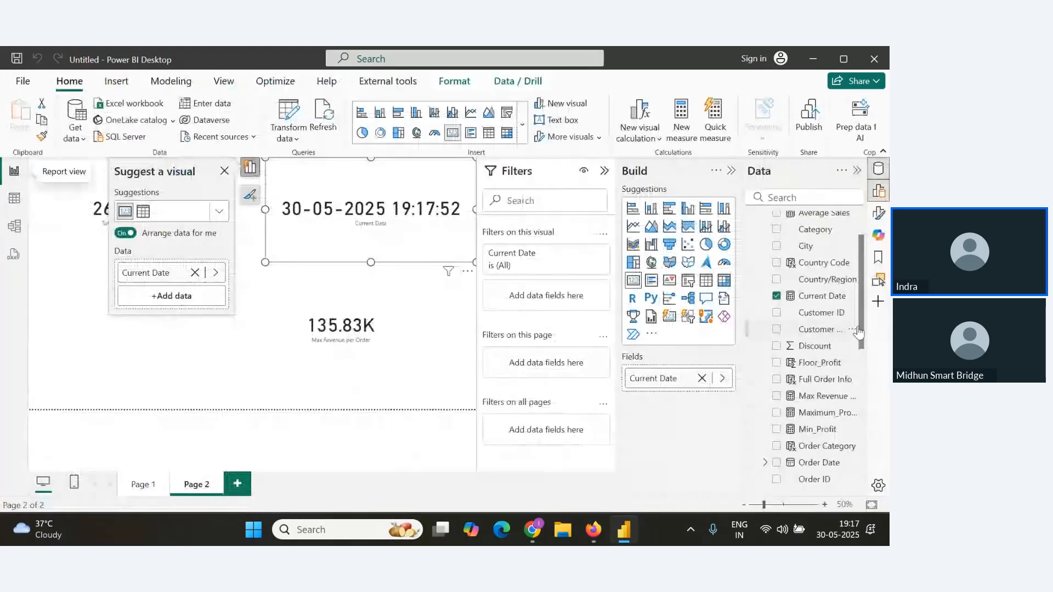
Add the Current Date measure as a separate card visual on the report page.
left_click_drag(823, 296, 315, 367)
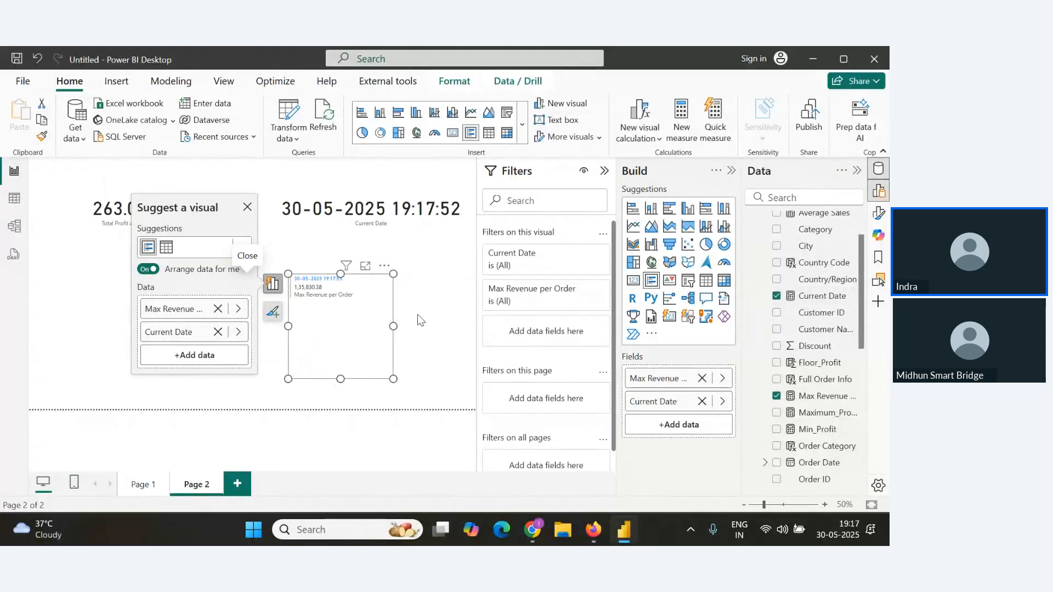
key("ctrl+z")
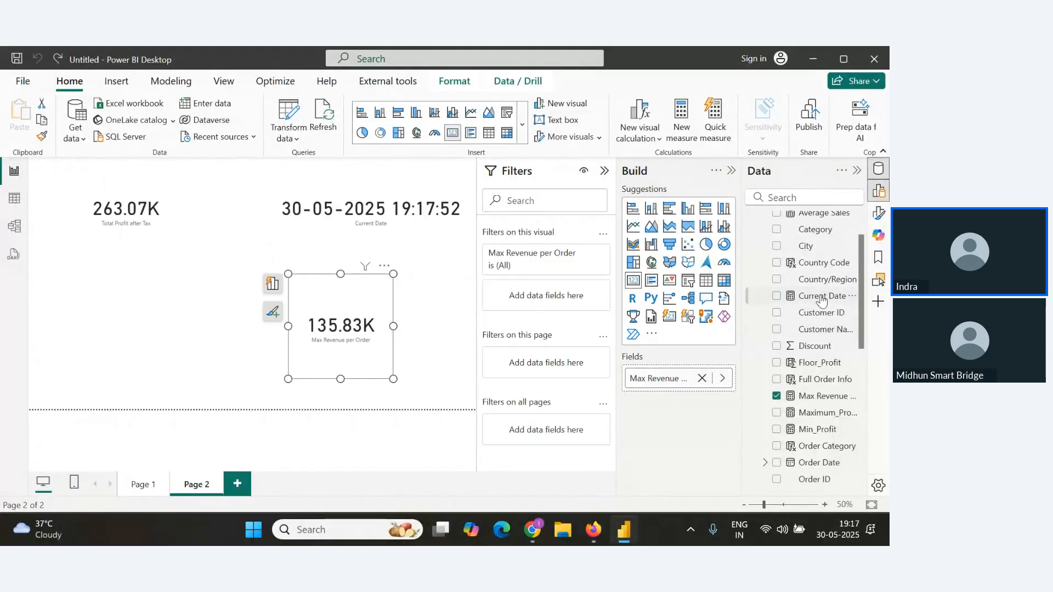
left_click_drag(821, 301, 211, 326)
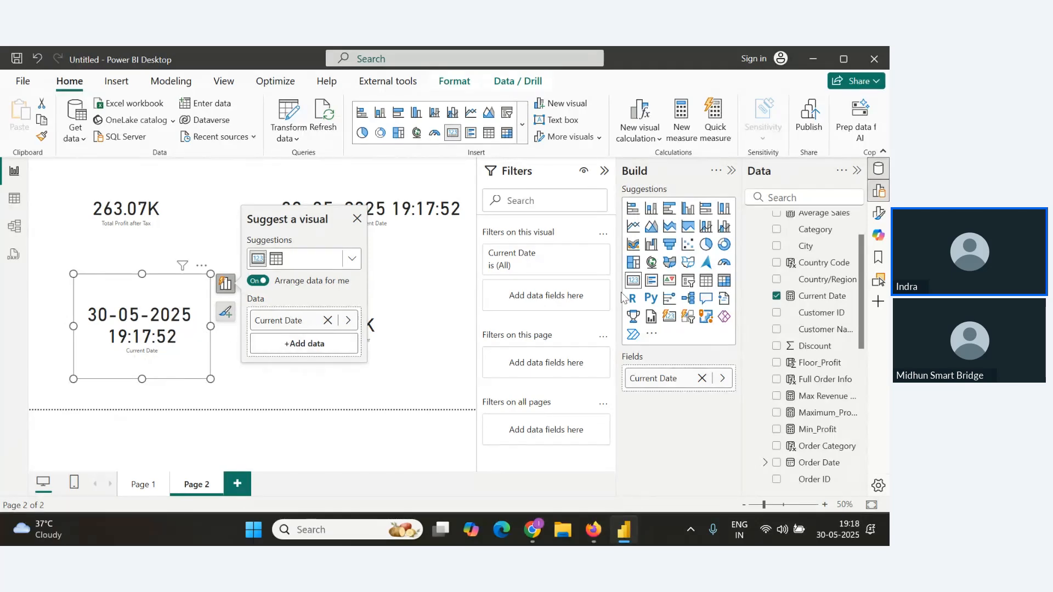
Check the attendees' Q&A questions in the webinar window, then return to Power BI.
key("alt+Tab")
key("alt+Tab")
key("Tab")
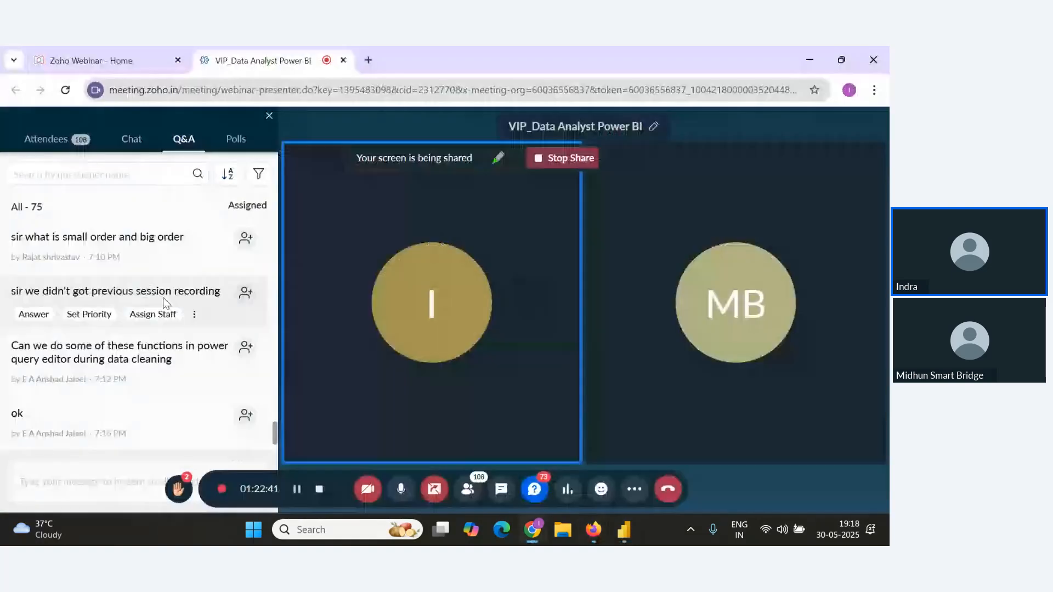
key("alt+Tab")
key("Tab")
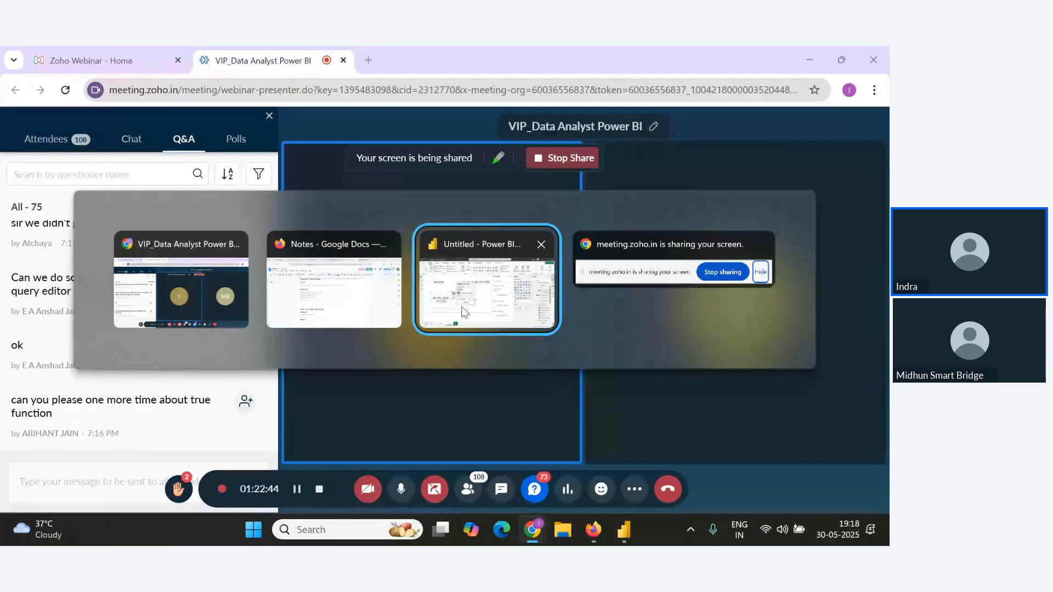
left_click(505, 312)
key("alt+Tab")
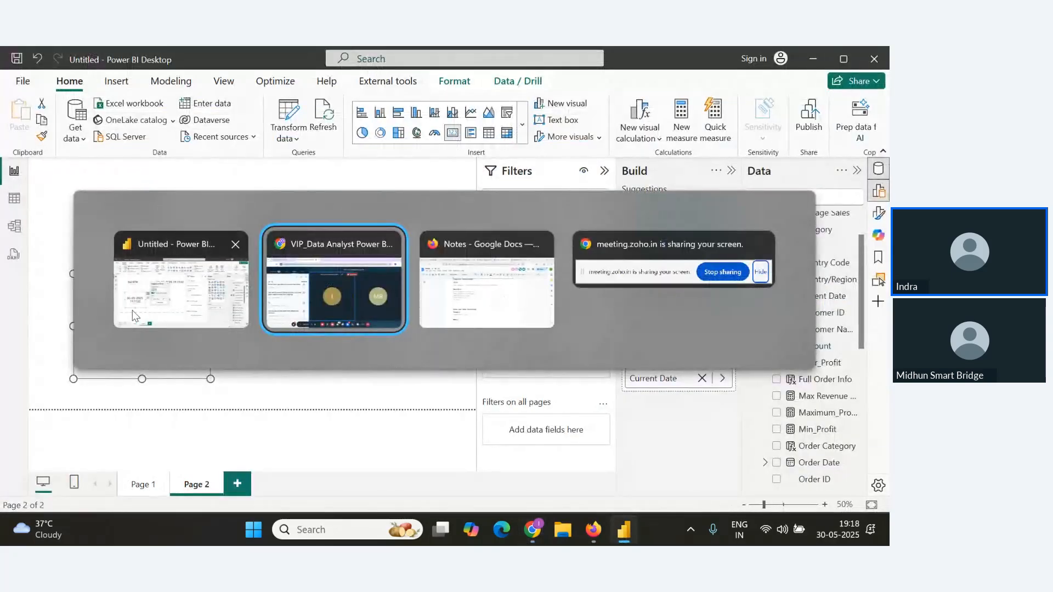
left_click(177, 308)
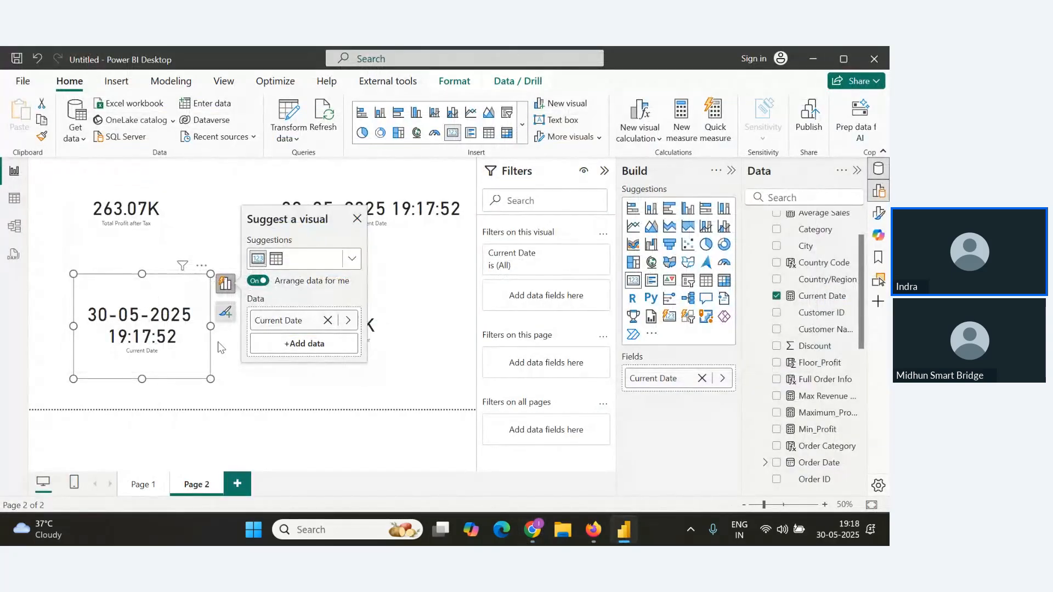
Write Current Date and Time= Now() under the Now() subheading in the notes and add a Year() subheading.
key("alt")
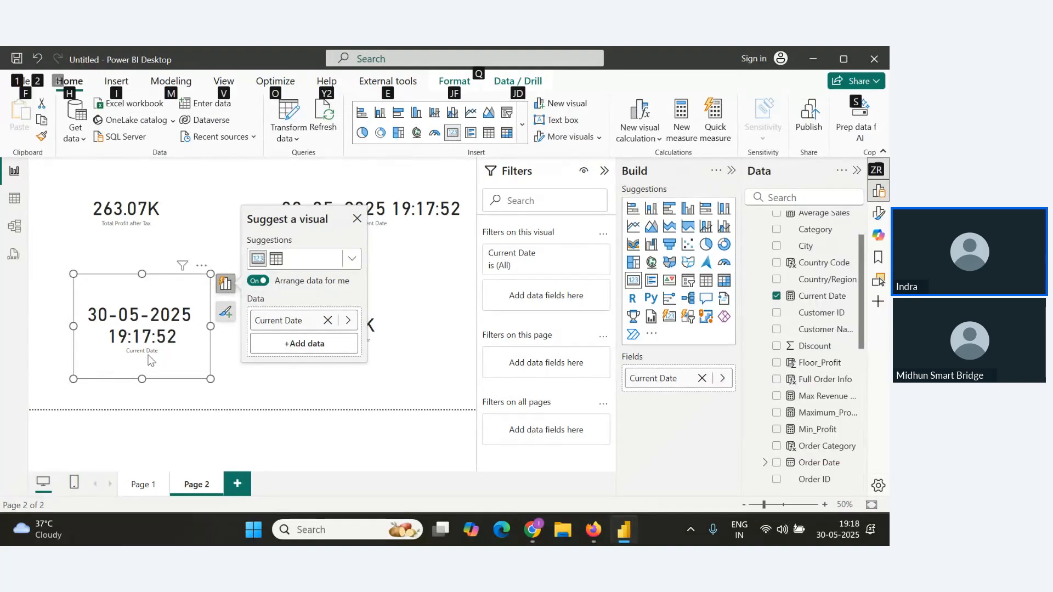
left_click(12, 207)
key("alt+Tab")
key("alt+Tab")
key("alt+Tab")
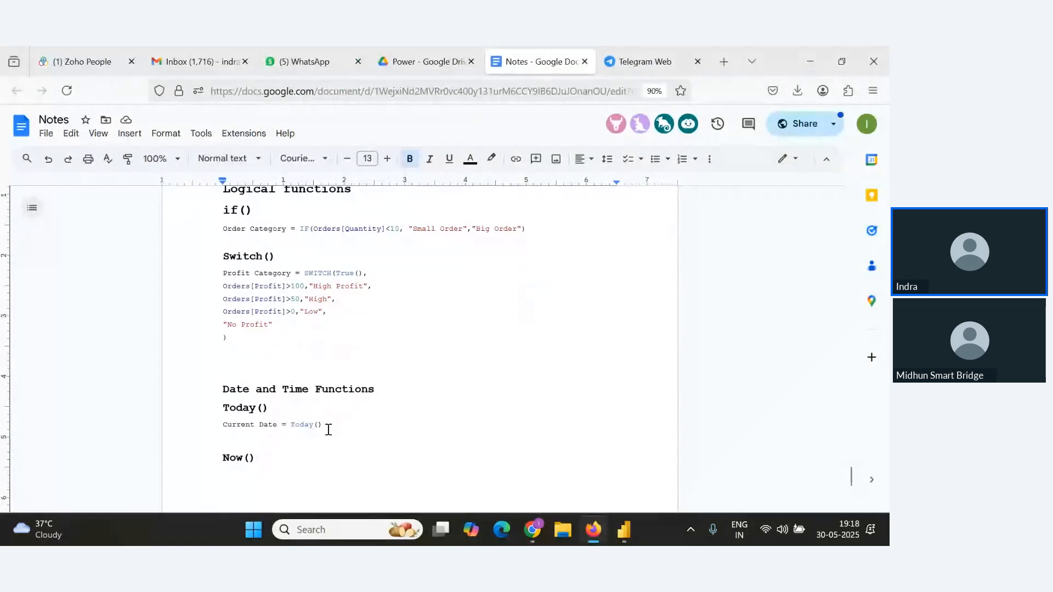
left_click_drag(327, 427, 205, 425)
left_click(248, 474)
type("Current Dat a")
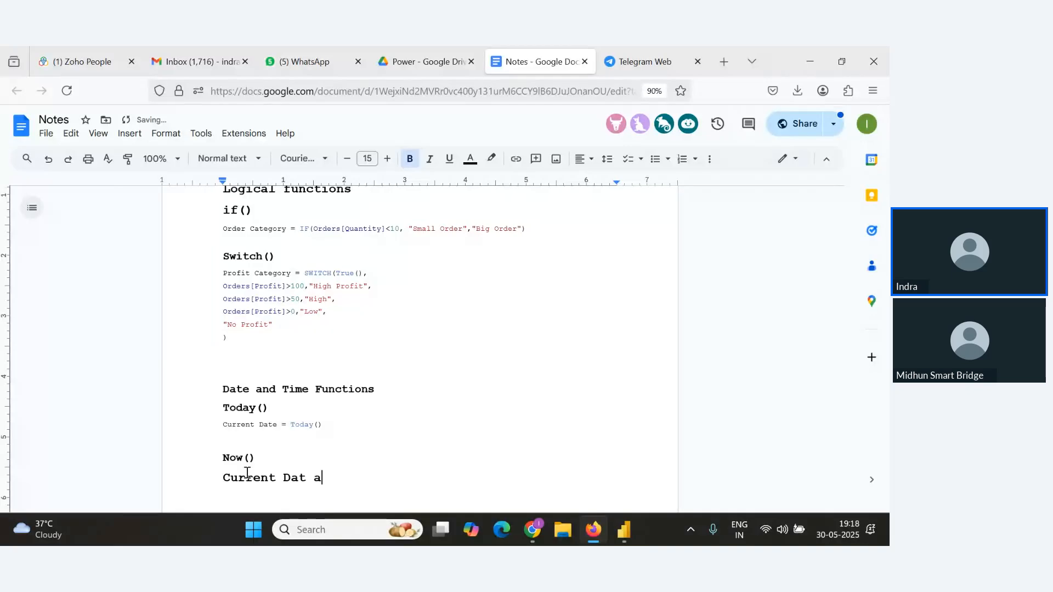
type("nand Time= Now")
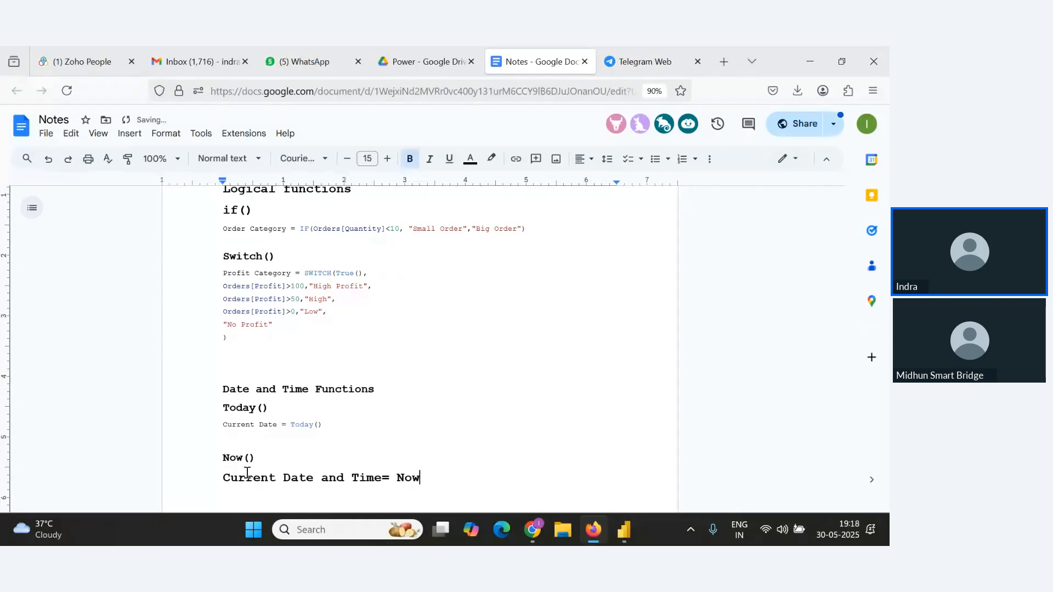
type("()")
key("Return")
key("Return")
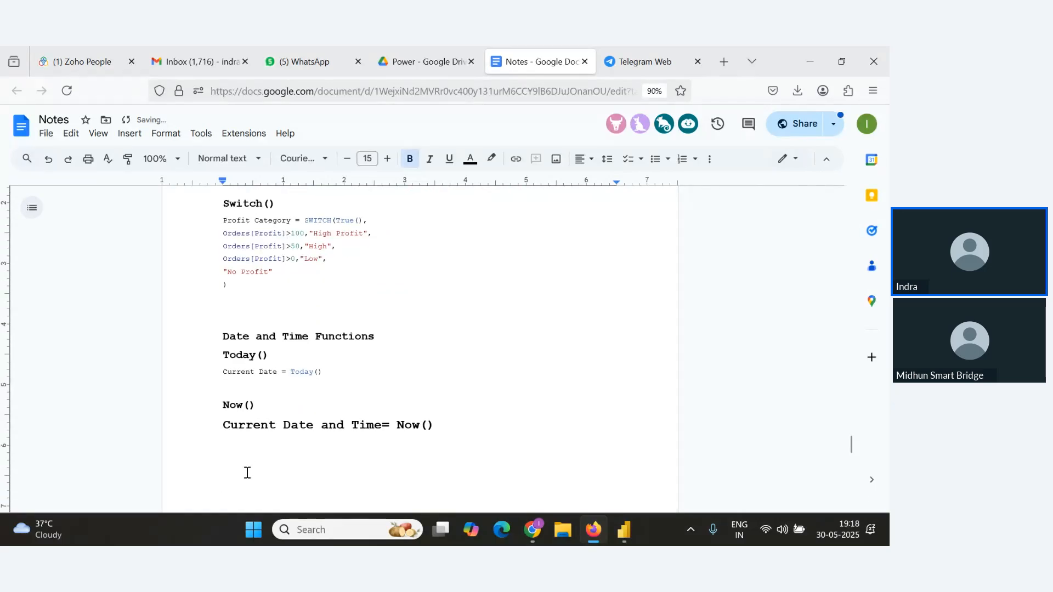
type("Year()")
Review the attendees' Q&A questions in the webinar window.
key("alt+Tab")
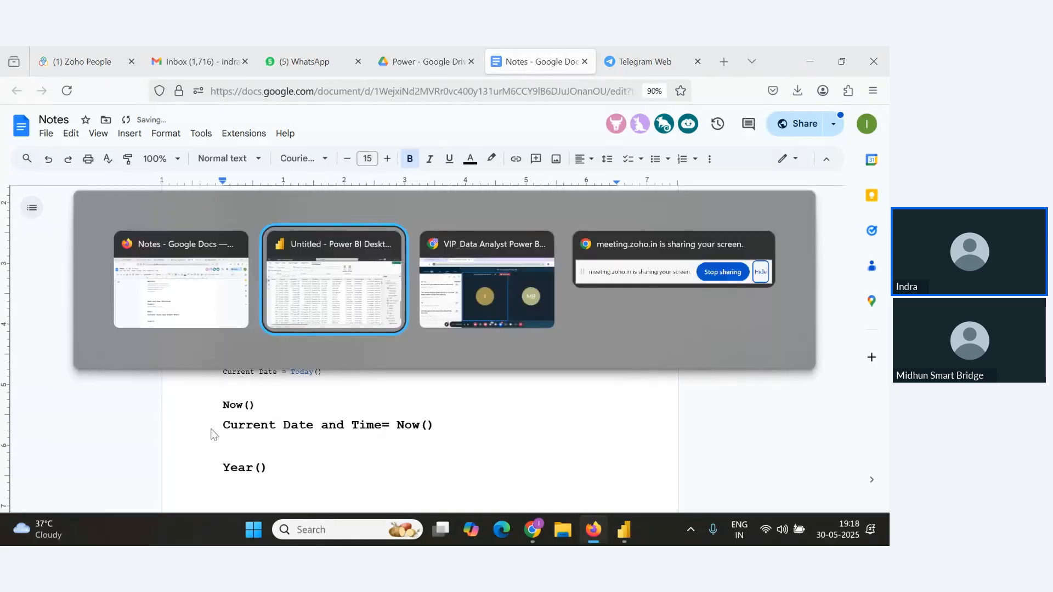
key("alt+Tab")
key("alt+Tab")
key("alt+Tab")
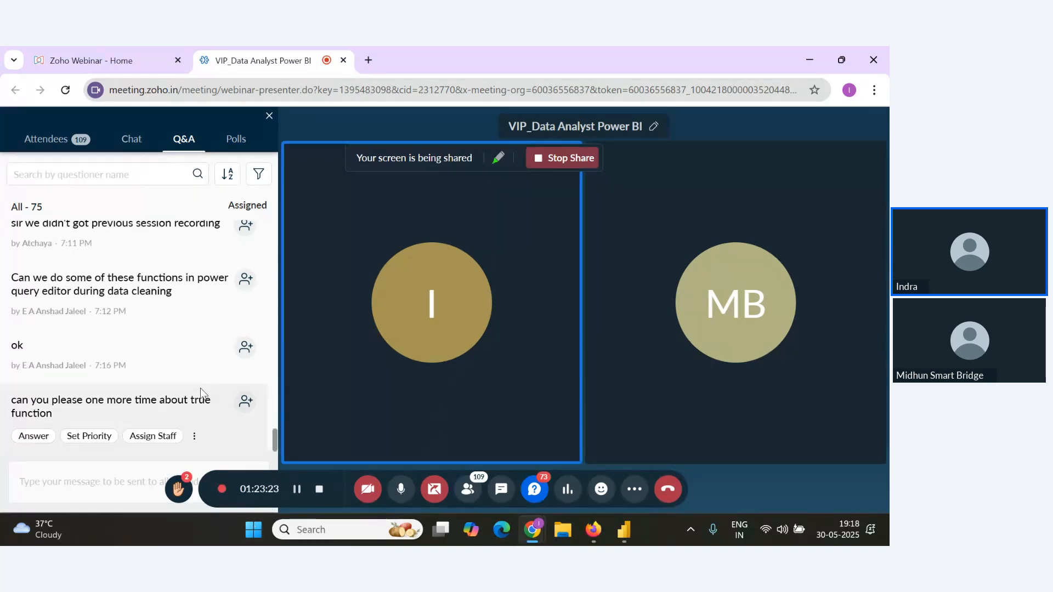
key("alt+Tab")
key("alt+Tab")
key("alt+Tab")
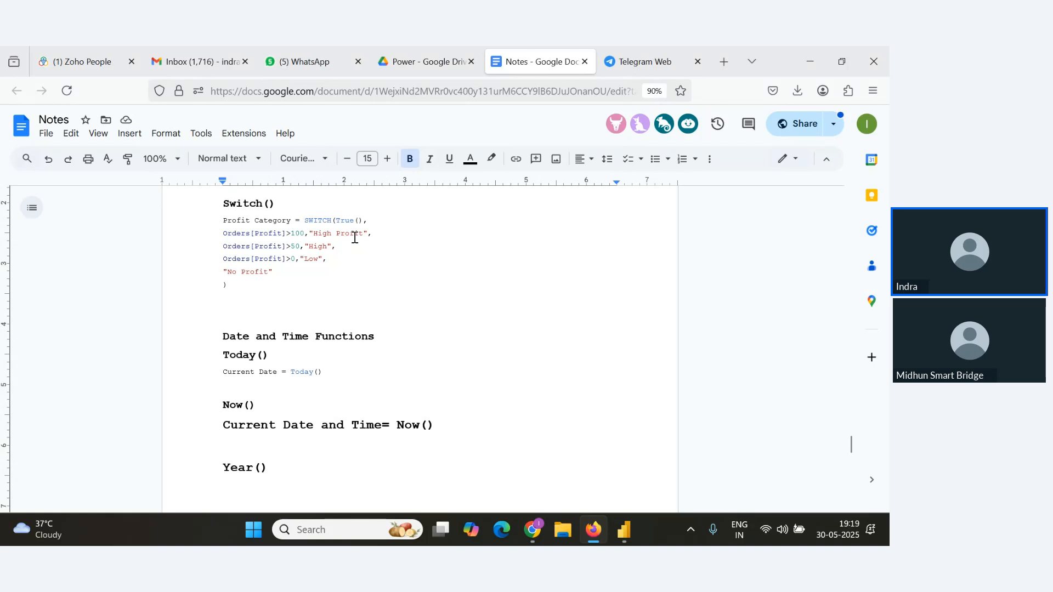
Highlight the True() argument and the condition lines of the SWITCH formula in the notes.
double_click(335, 222)
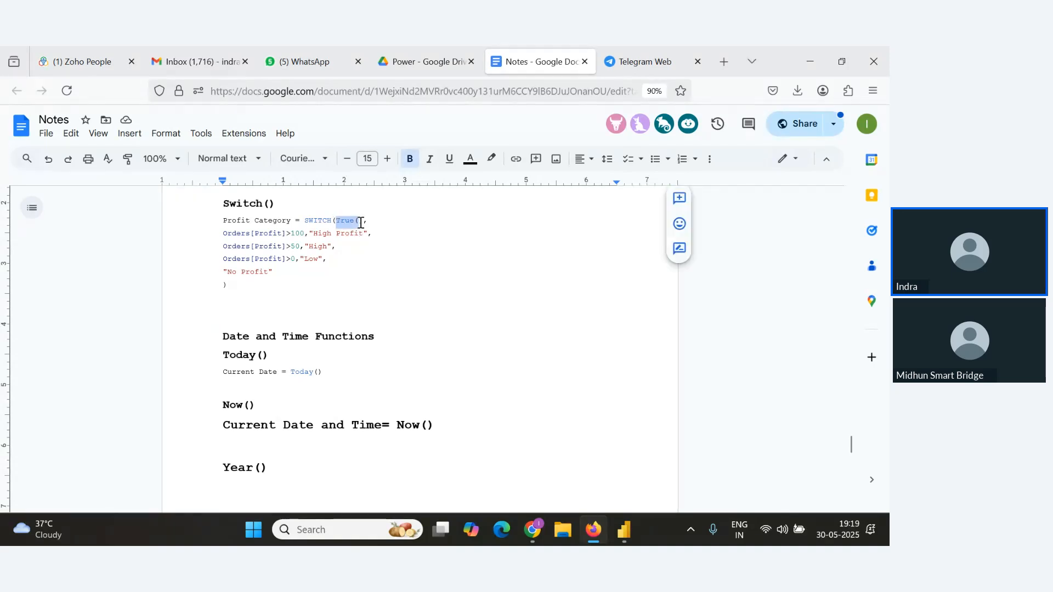
left_click(372, 270)
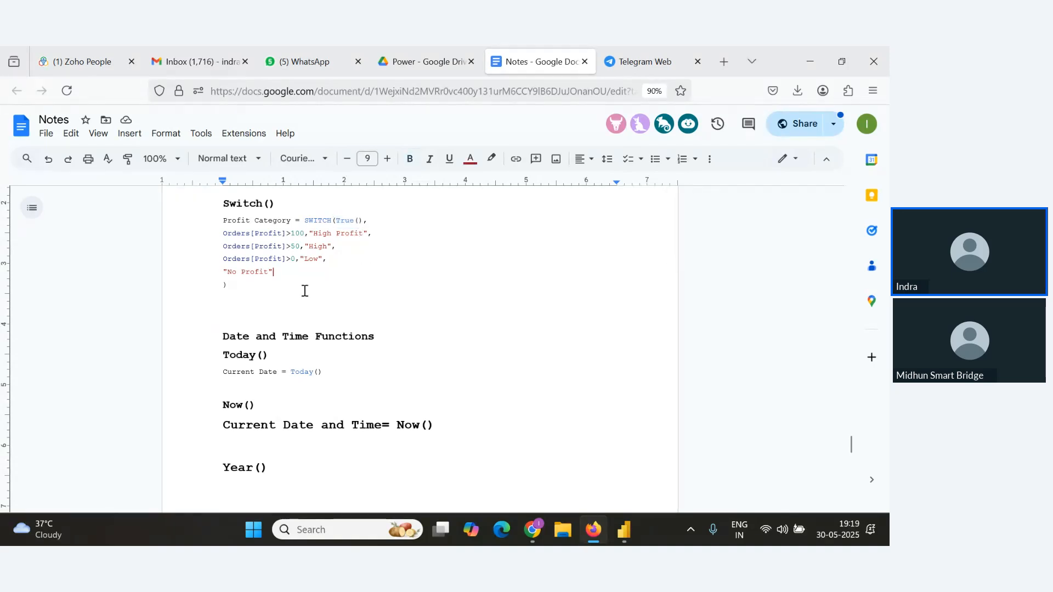
left_click_drag(368, 233, 242, 233)
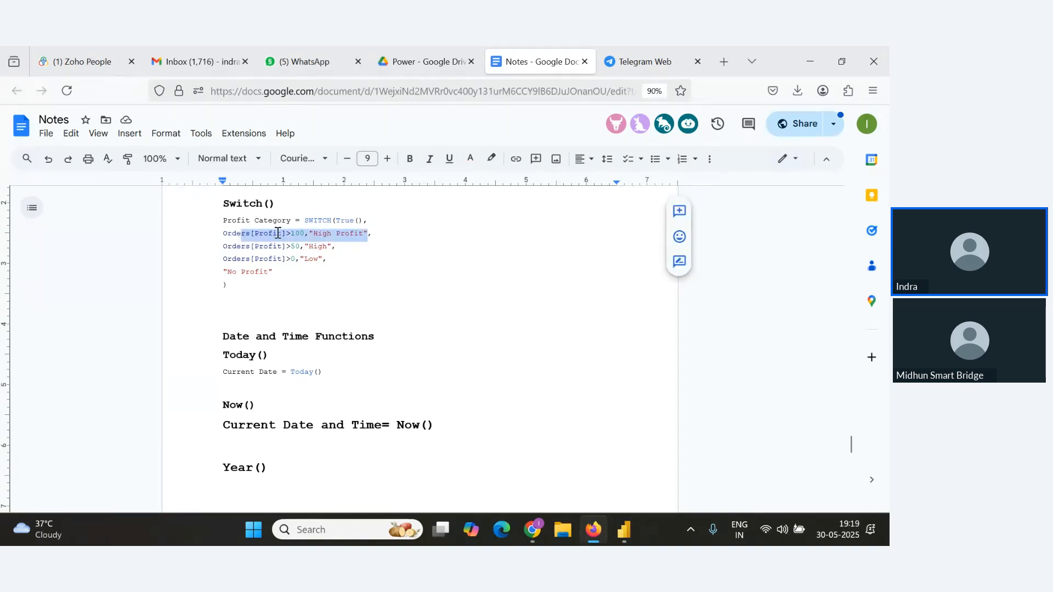
left_click_drag(346, 247, 142, 252)
left_click(287, 273)
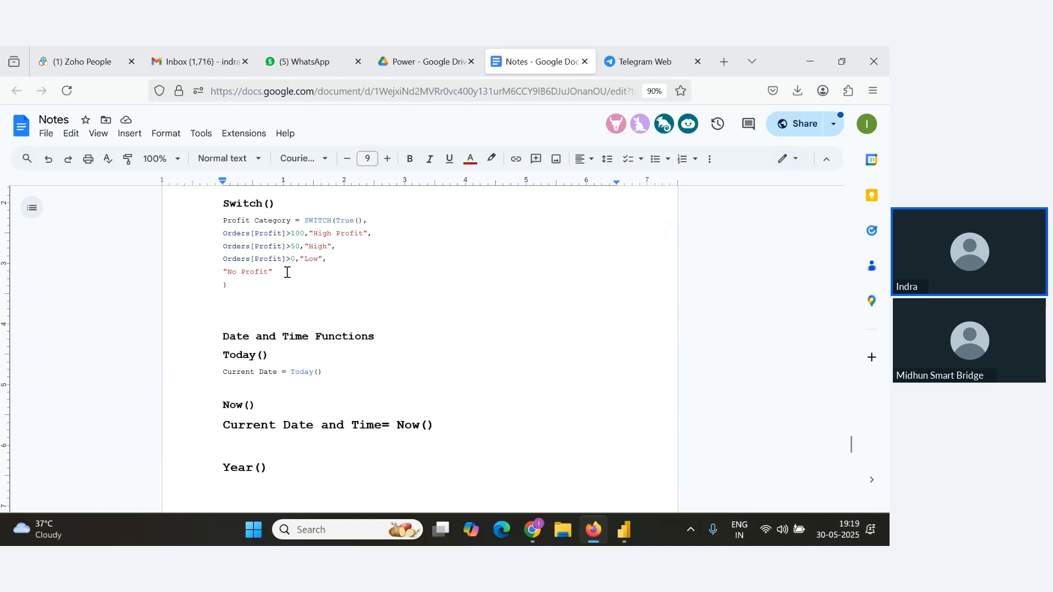
left_click_drag(376, 236, 145, 235)
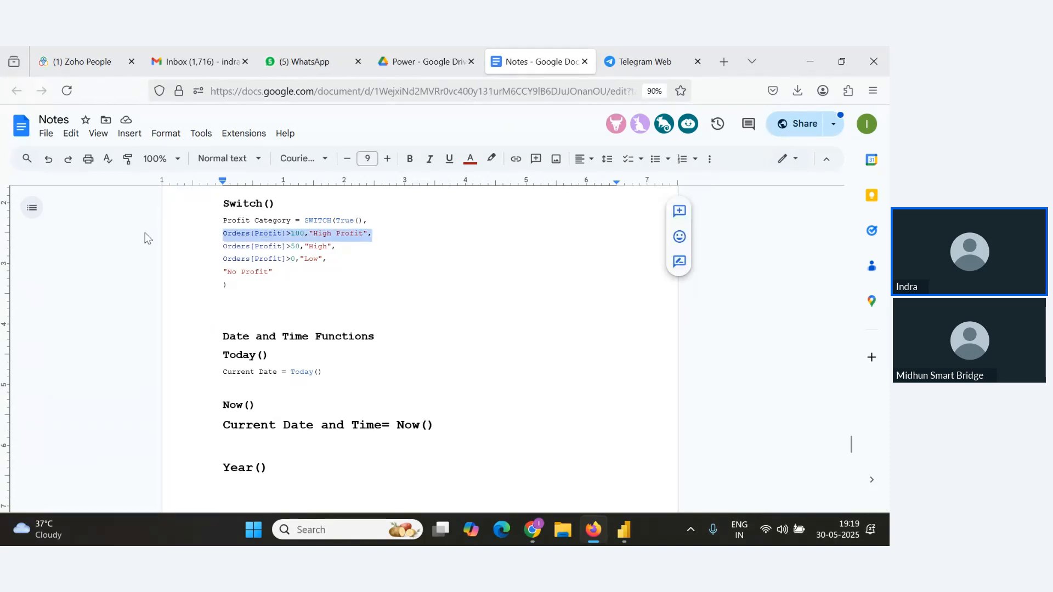
key("alt+Tab")
key("alt+Tab")
key("alt+Tab")
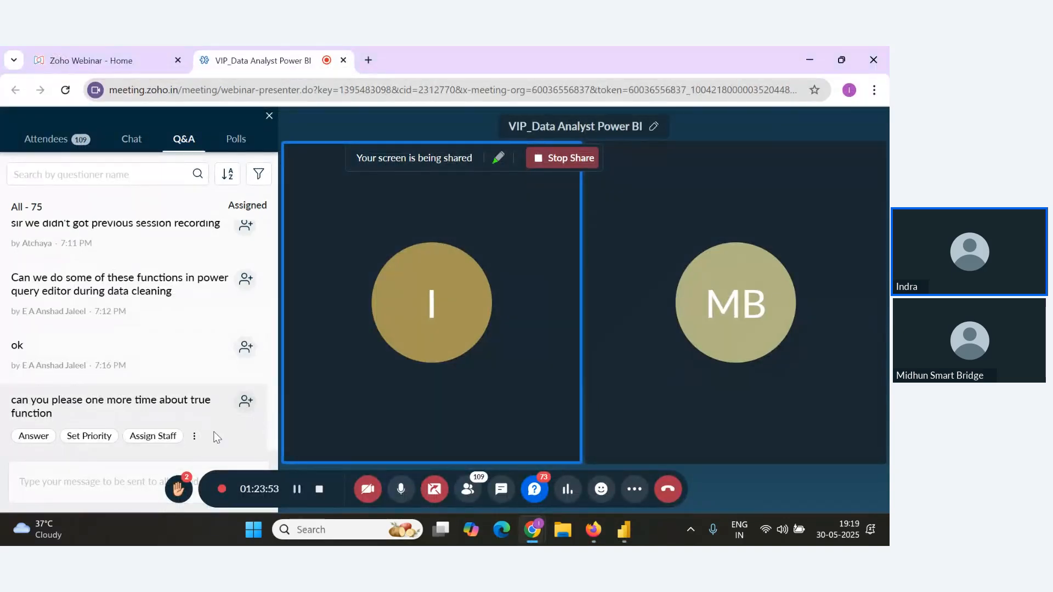
key("alt+Tab")
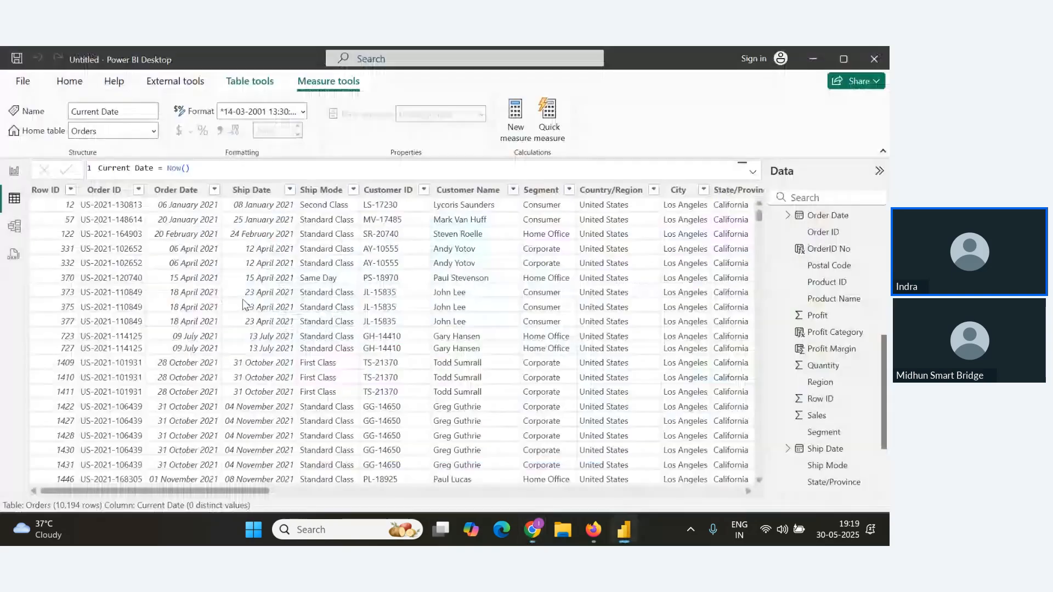
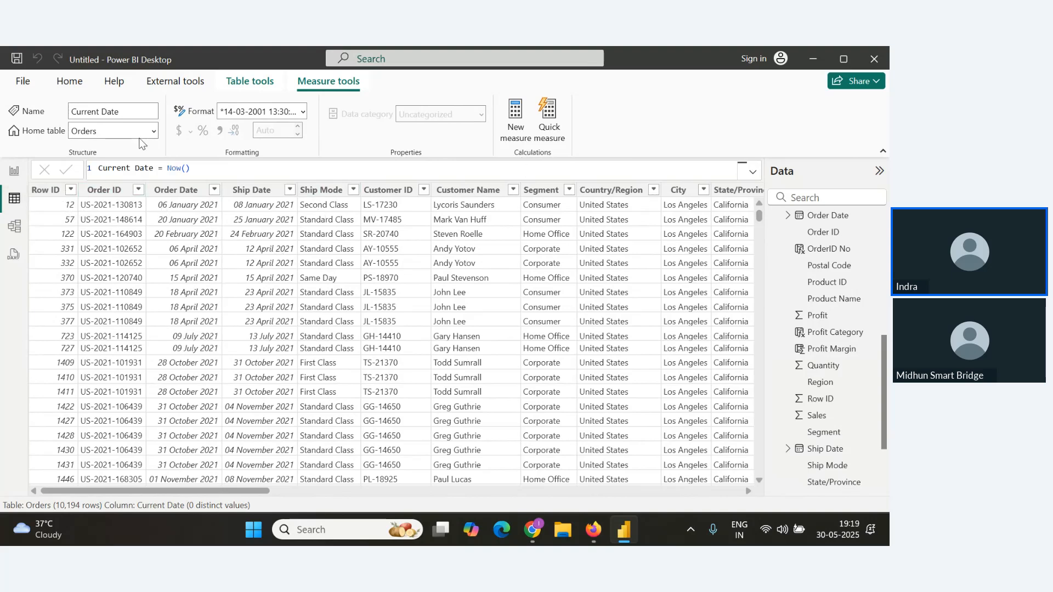
Create a new calculated column Year = Year(Orders[Order Date]) in the Orders table.
left_click(69, 82)
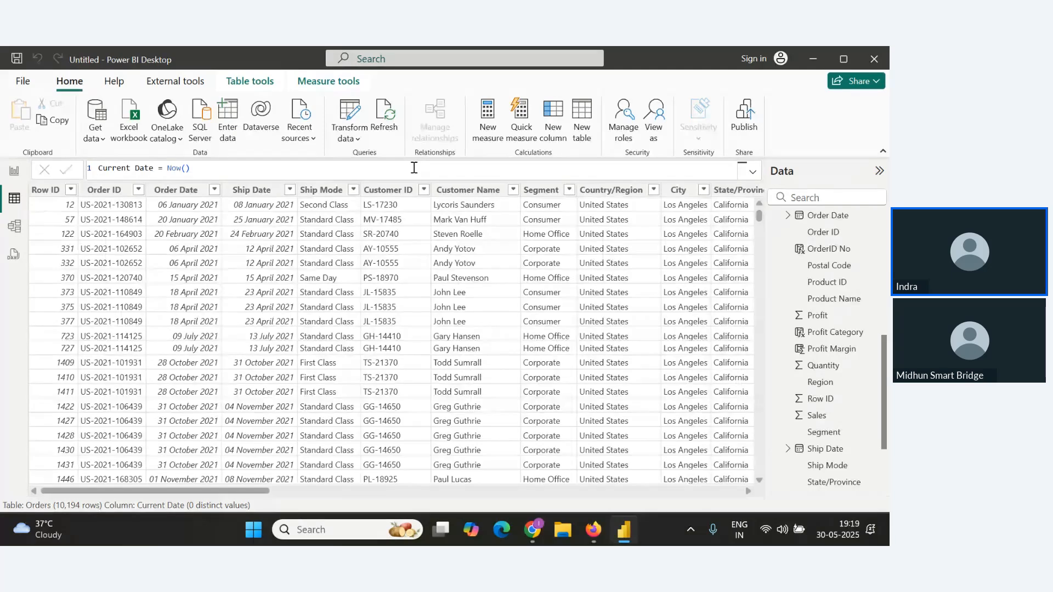
left_click(553, 117)
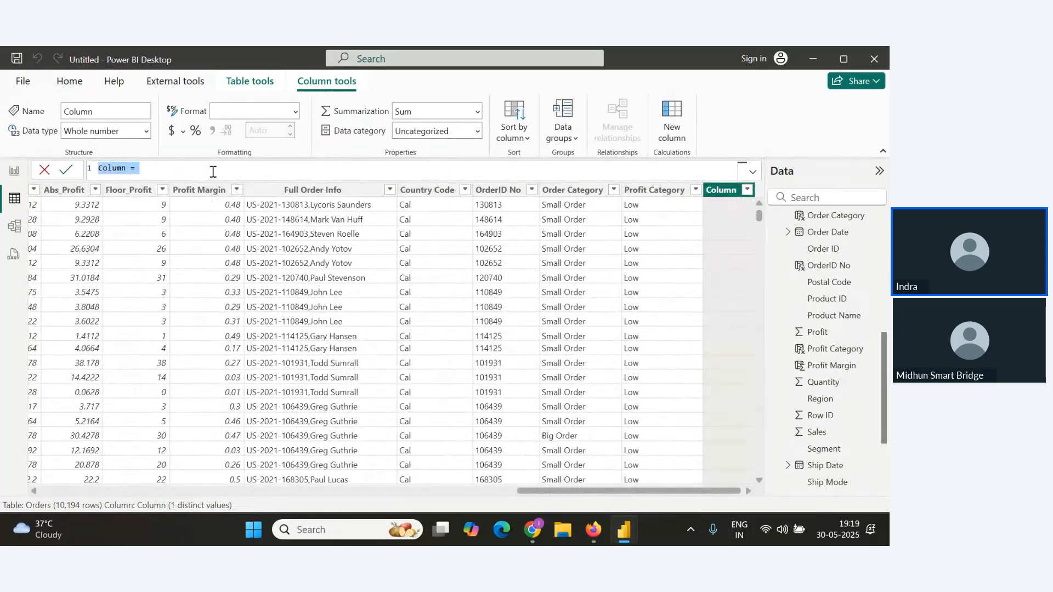
type("Year=Year(Da")
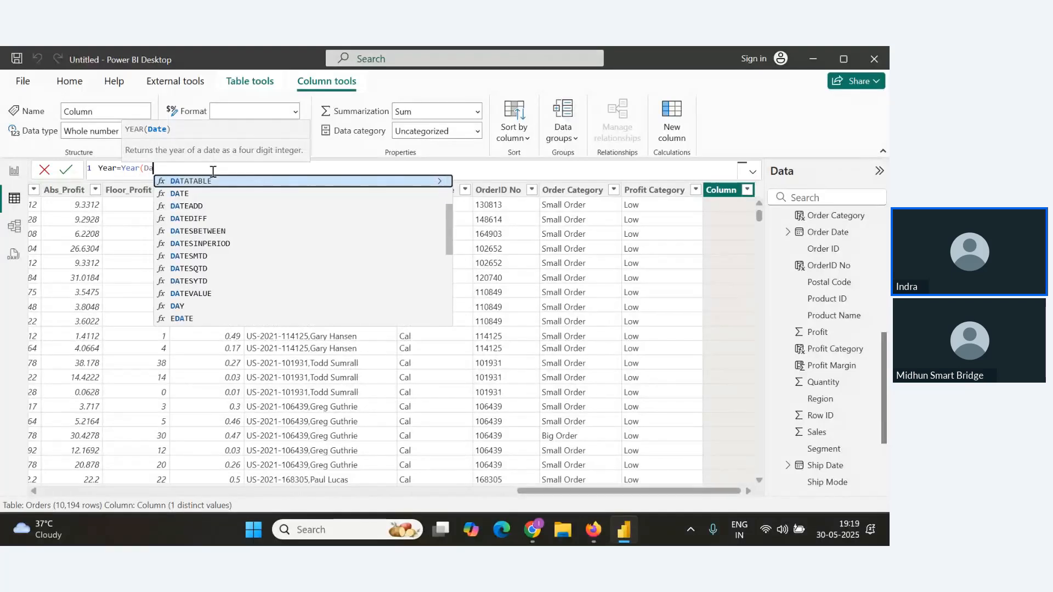
type("te")
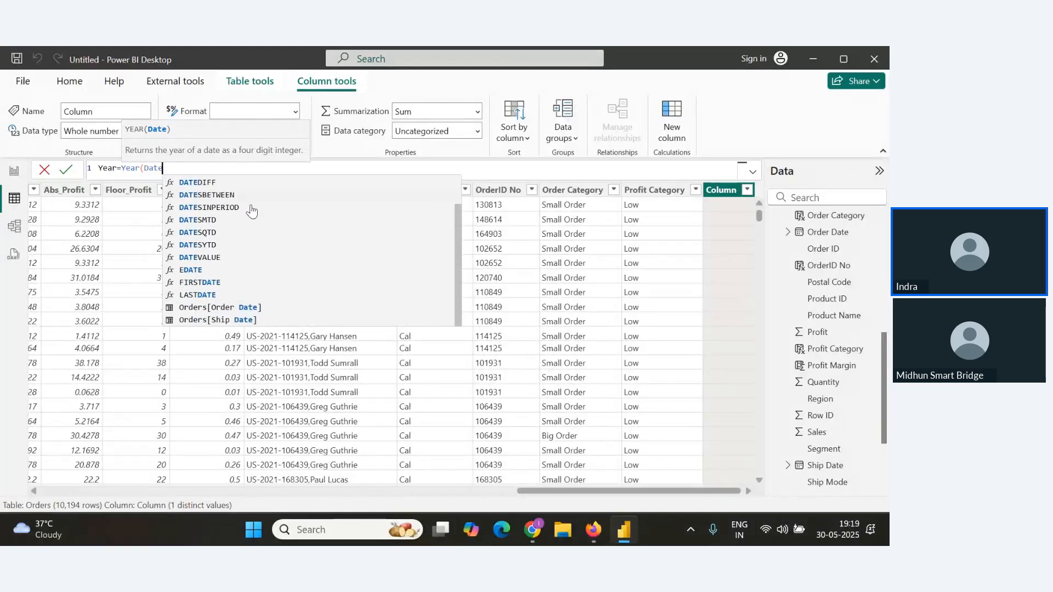
left_click(269, 307)
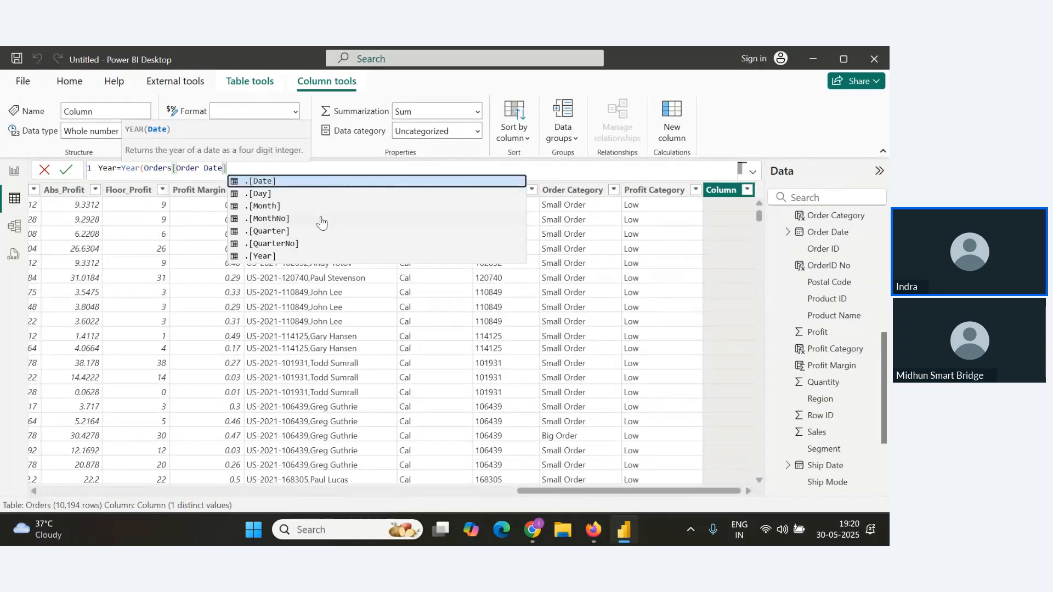
type(")")
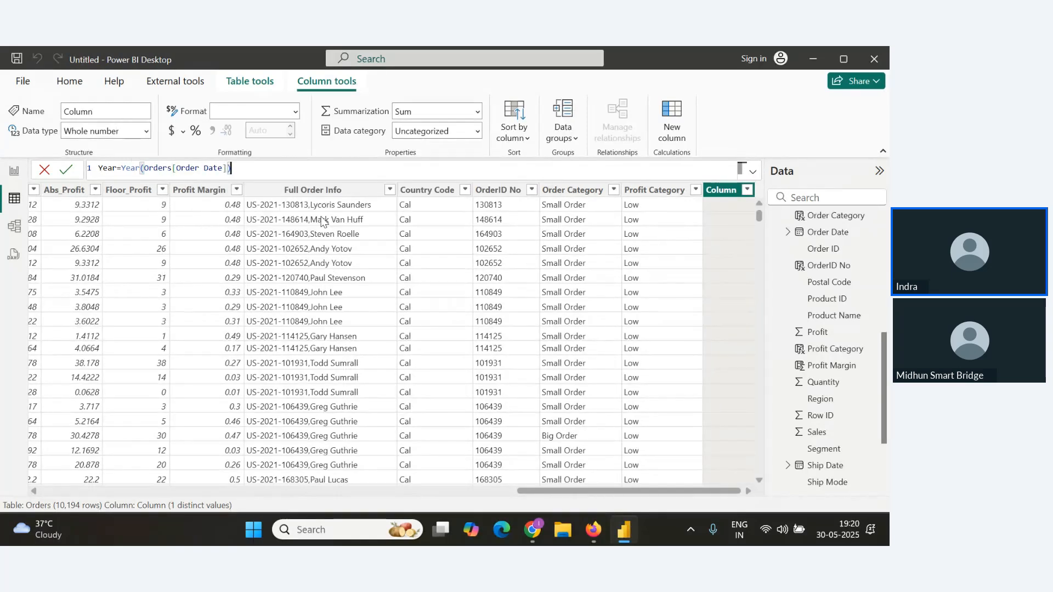
left_click(70, 170)
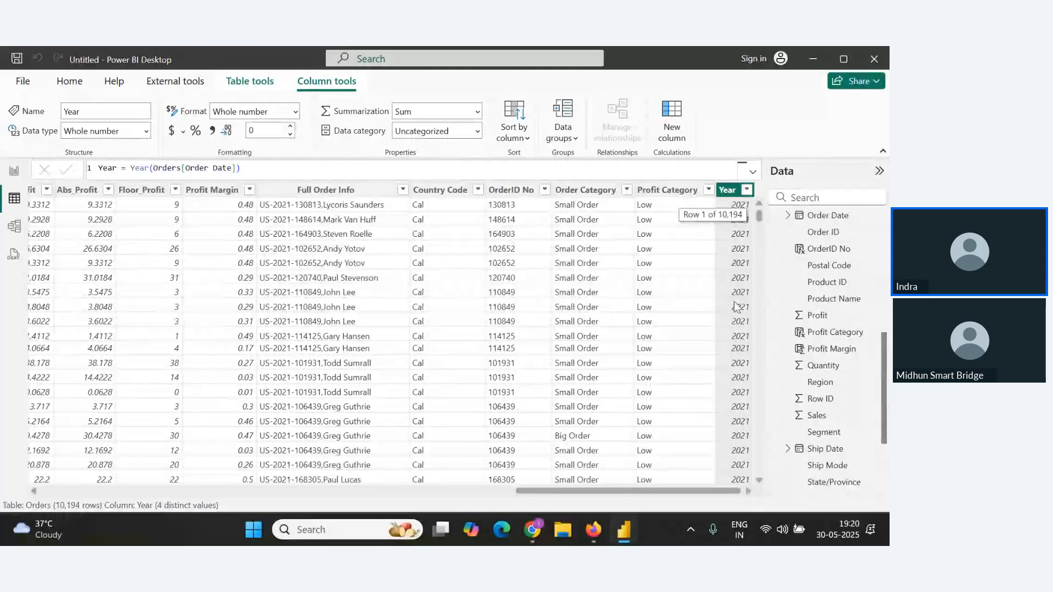
Copy the Year formula into the Notes document on a new line under the Year() heading.
left_click_drag(249, 175, 13, 176)
key("ctrl+c")
key("alt+Tab")
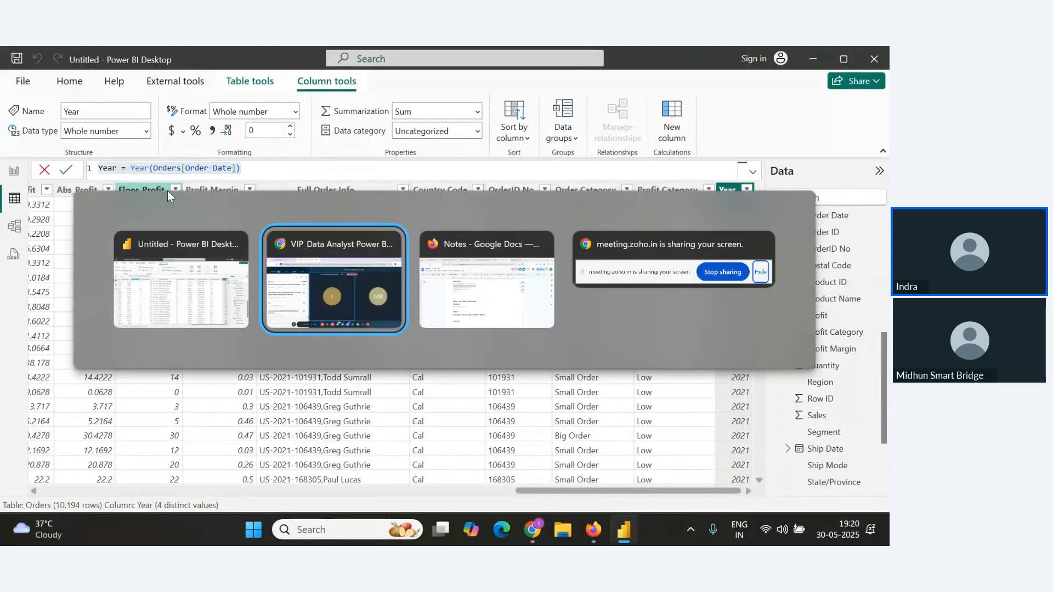
key("alt+Tab")
left_click(383, 464)
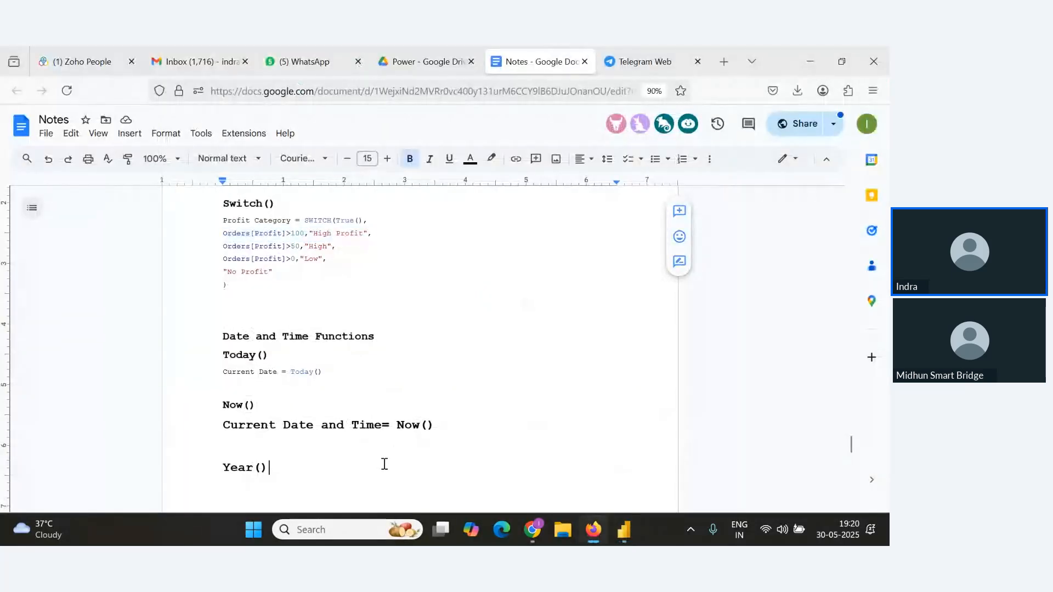
key("Return")
key("ctrl+v")
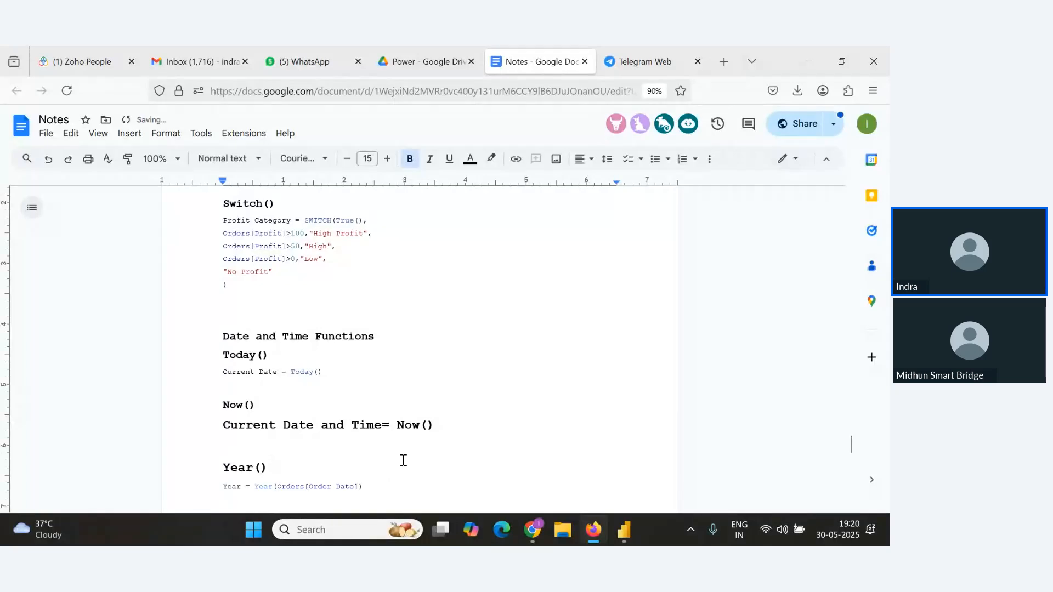
Rewrite the column's formula as Day = DAY(Orders[Order Date]).
key("alt+Tab")
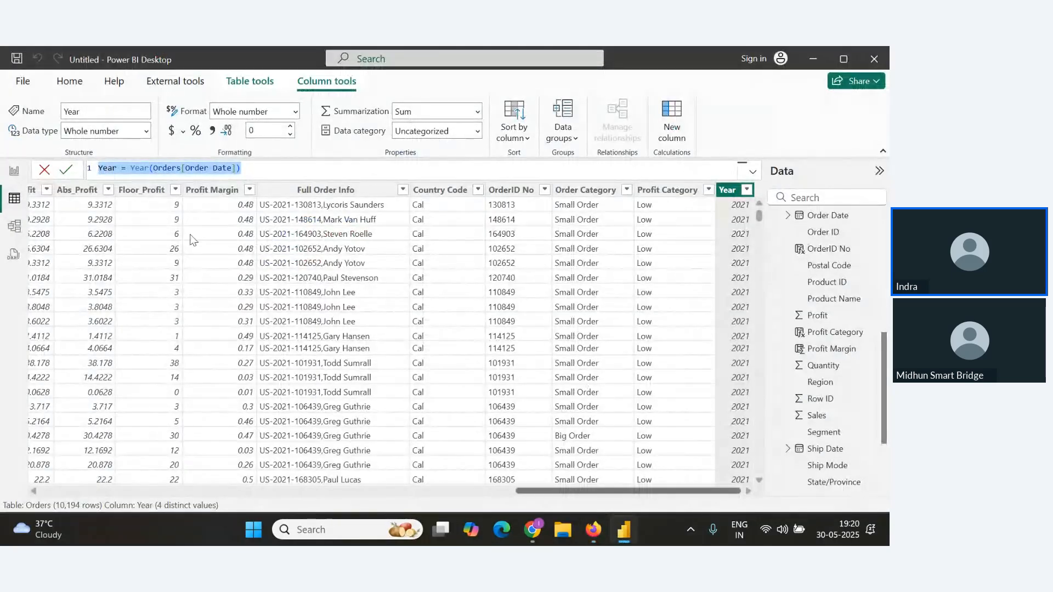
left_click(141, 168)
double_click(141, 169)
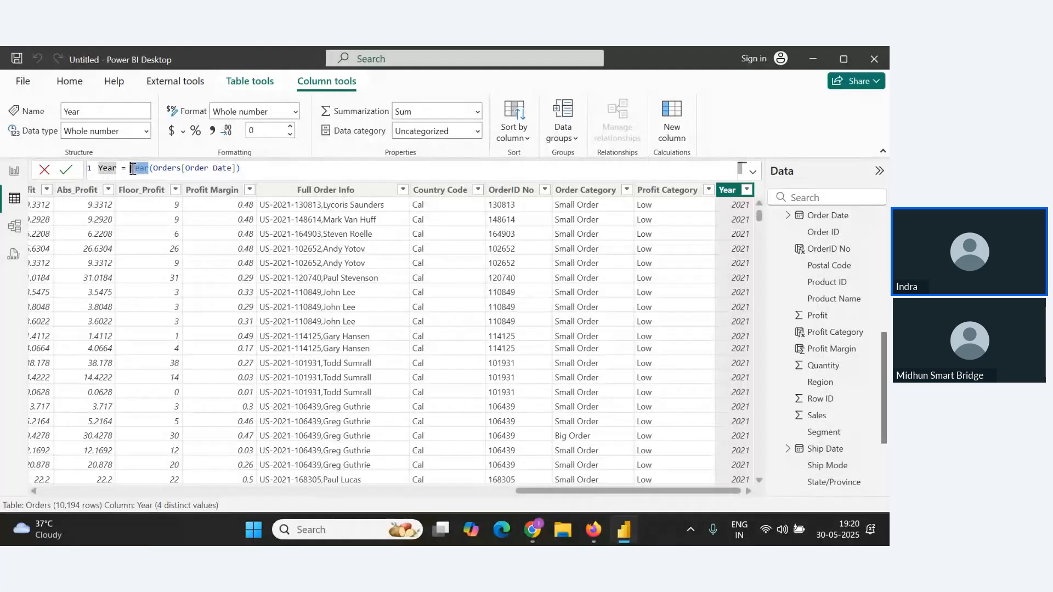
type("Dar")
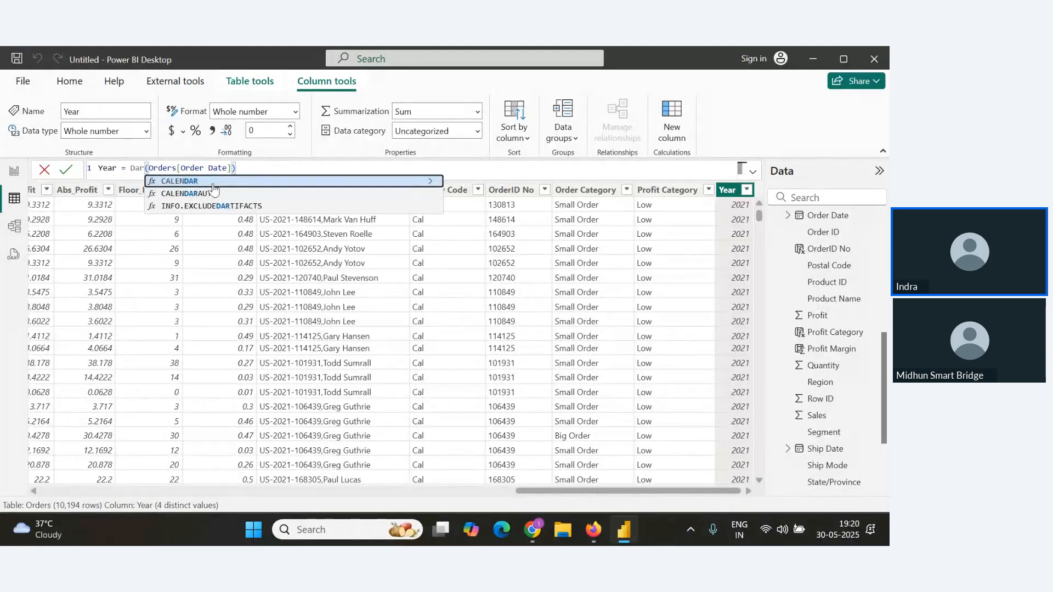
key("BackSpace")
type("y")
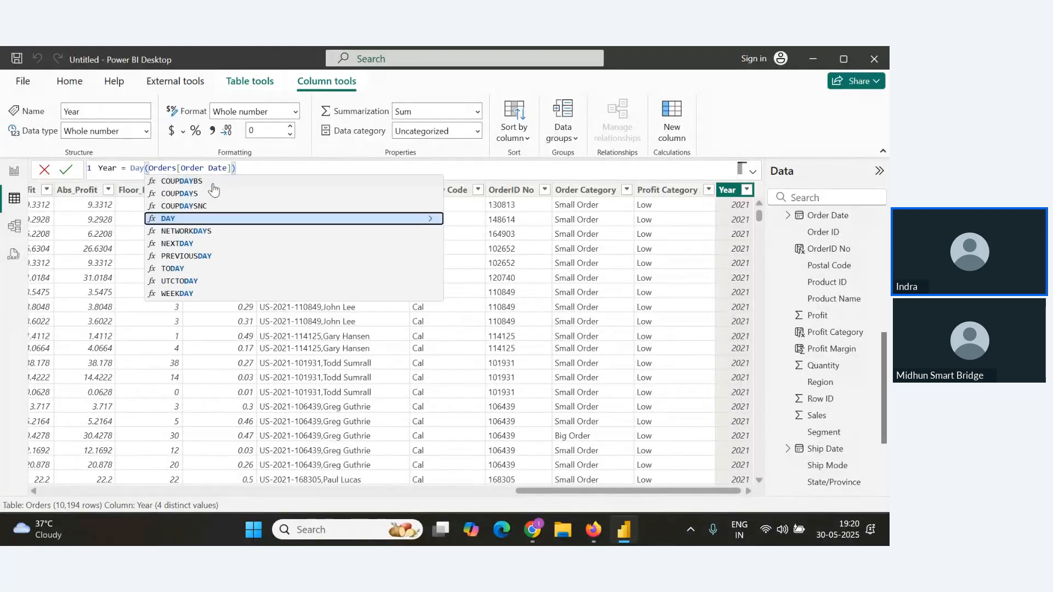
left_click(250, 225)
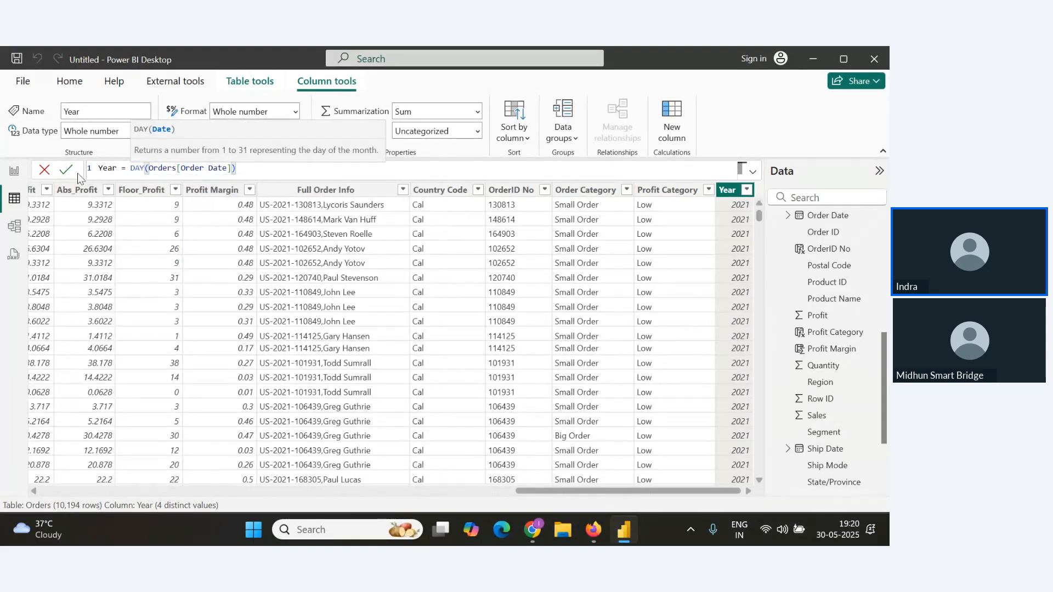
double_click(107, 168)
type("Day")
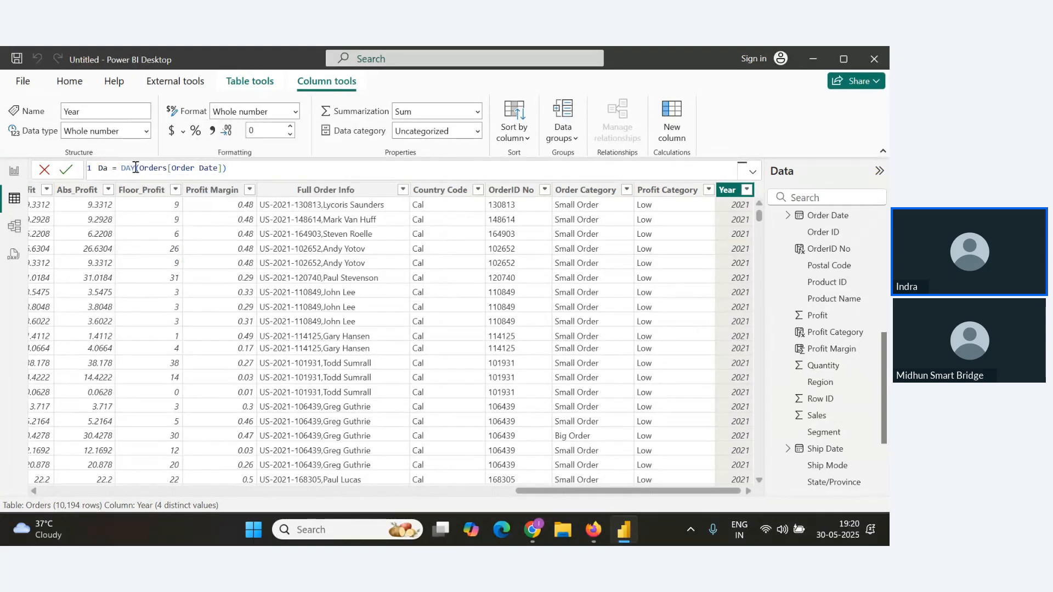
left_click(66, 169)
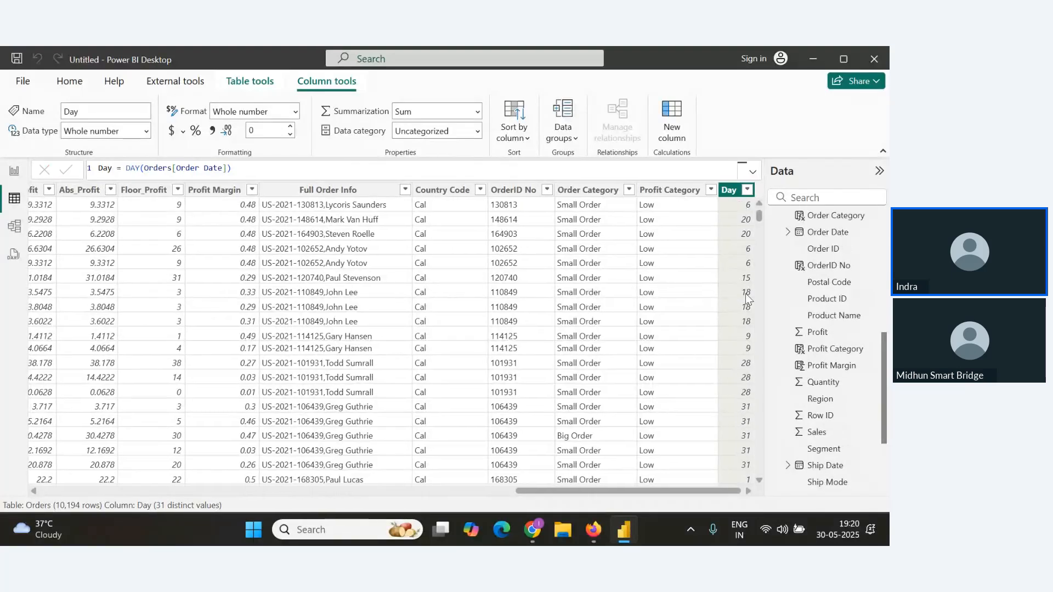
Add a Month Name heading below the Year formula in the Notes document.
key("alt+Tab")
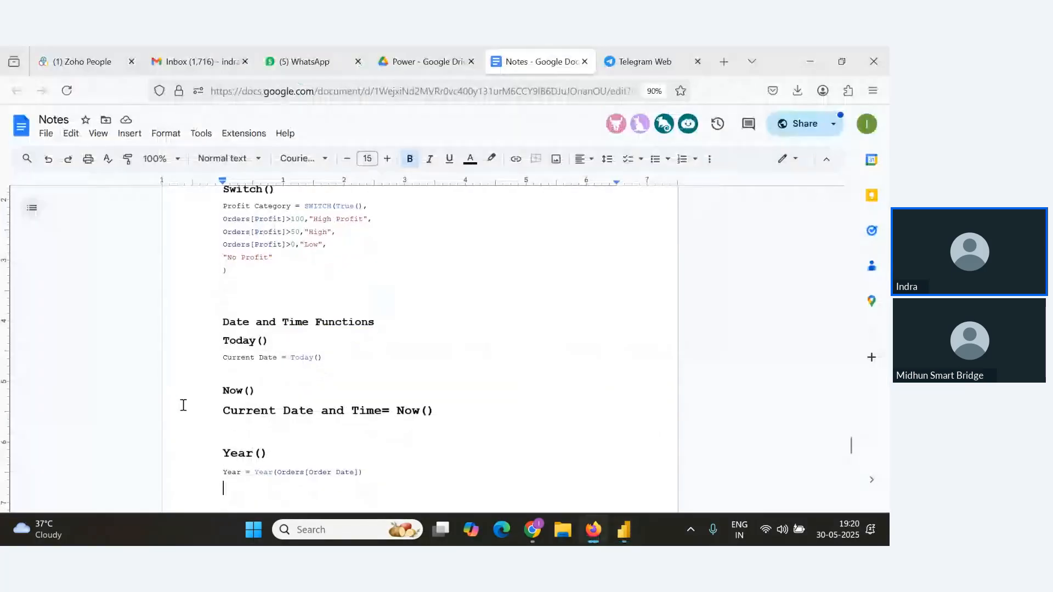
key("alt+Tab")
key("Tab")
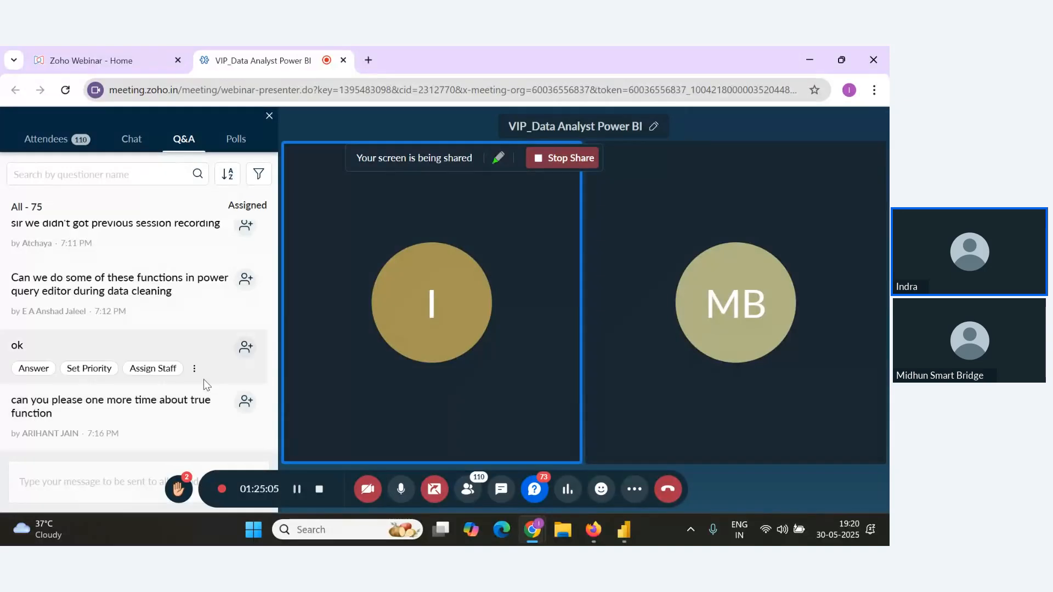
key("alt+Tab")
key("alt")
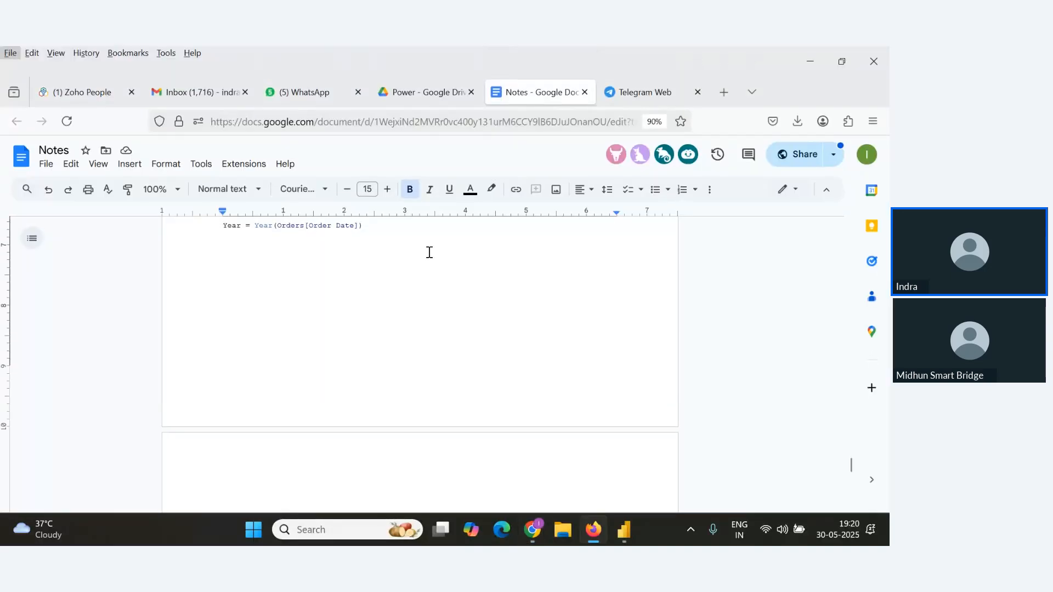
key("alt")
key("Return")
type("Mo")
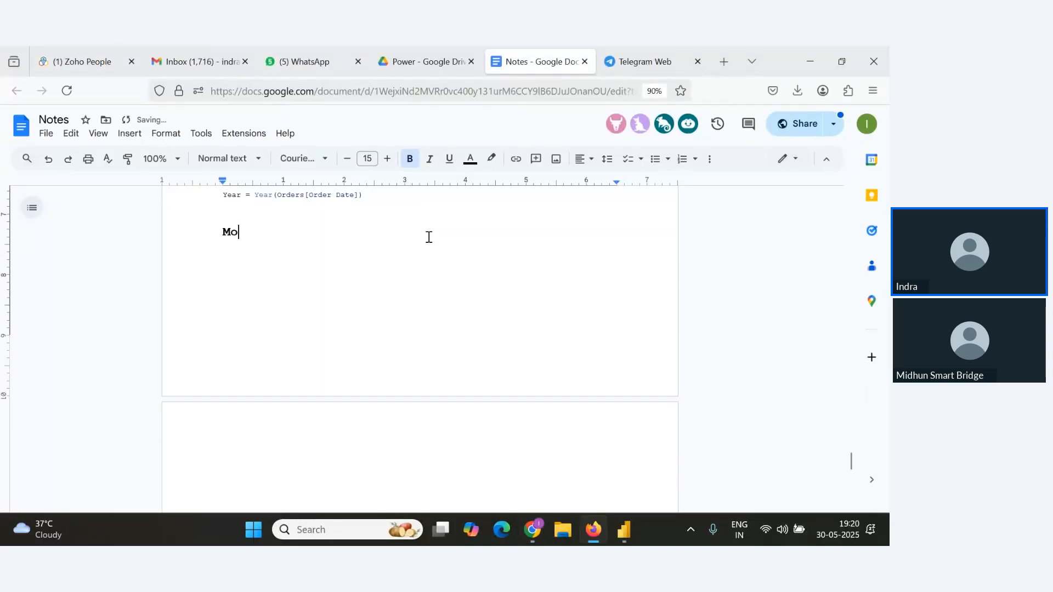
type("nth Name")
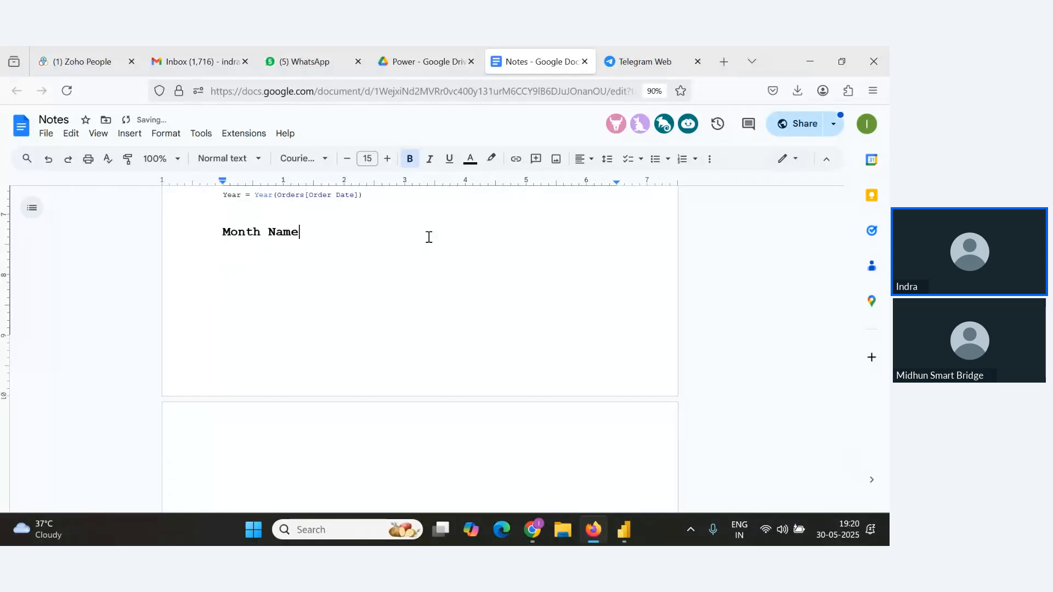
Create a new calculated column Month Name = FORMAT(Orders[Order Date],"MMMM").
key("alt+Tab")
key("alt+Tab")
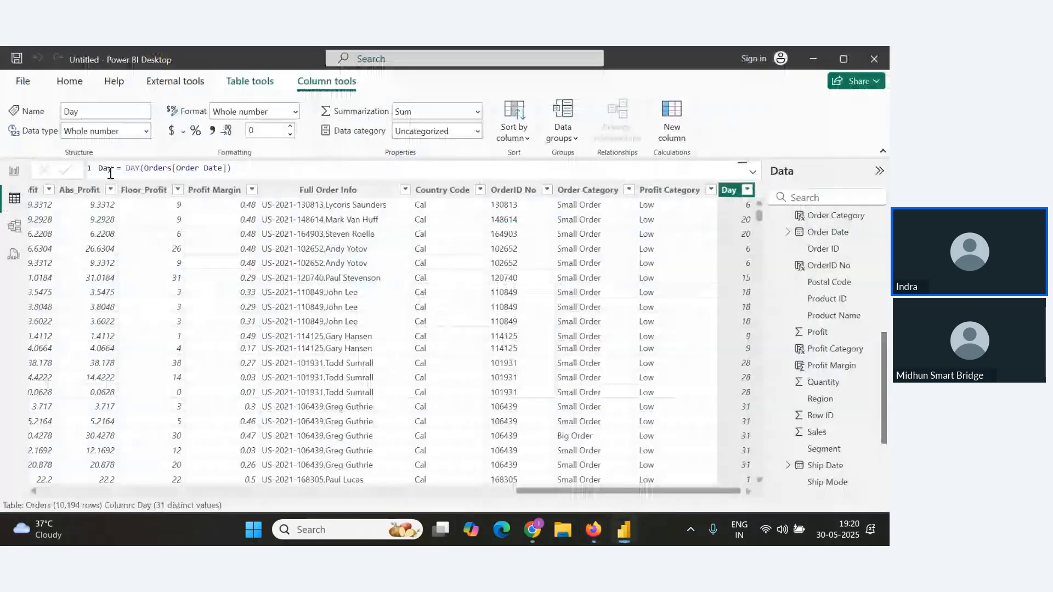
left_click(76, 87)
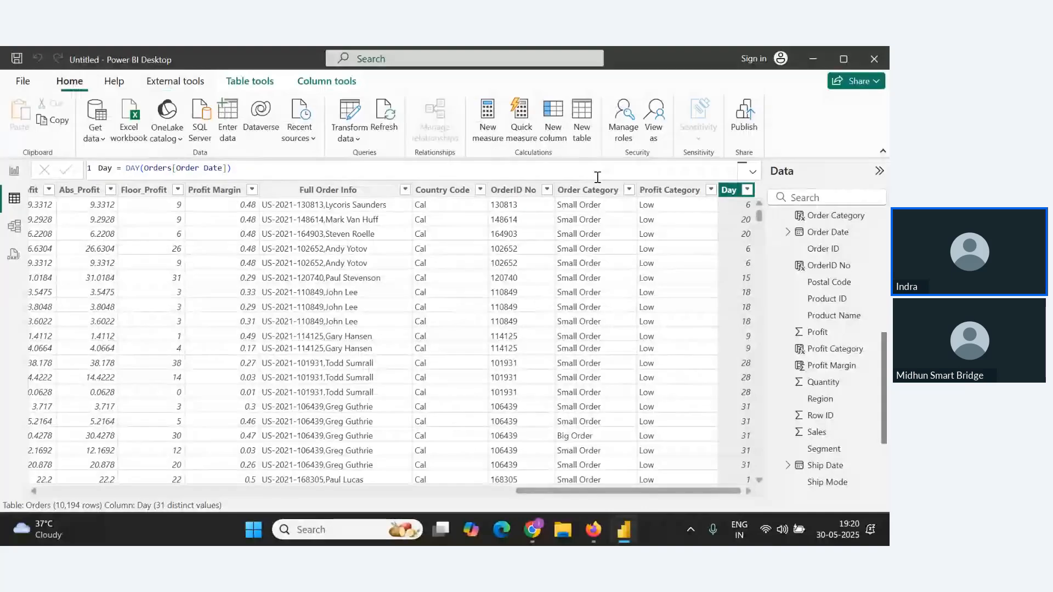
left_click(554, 130)
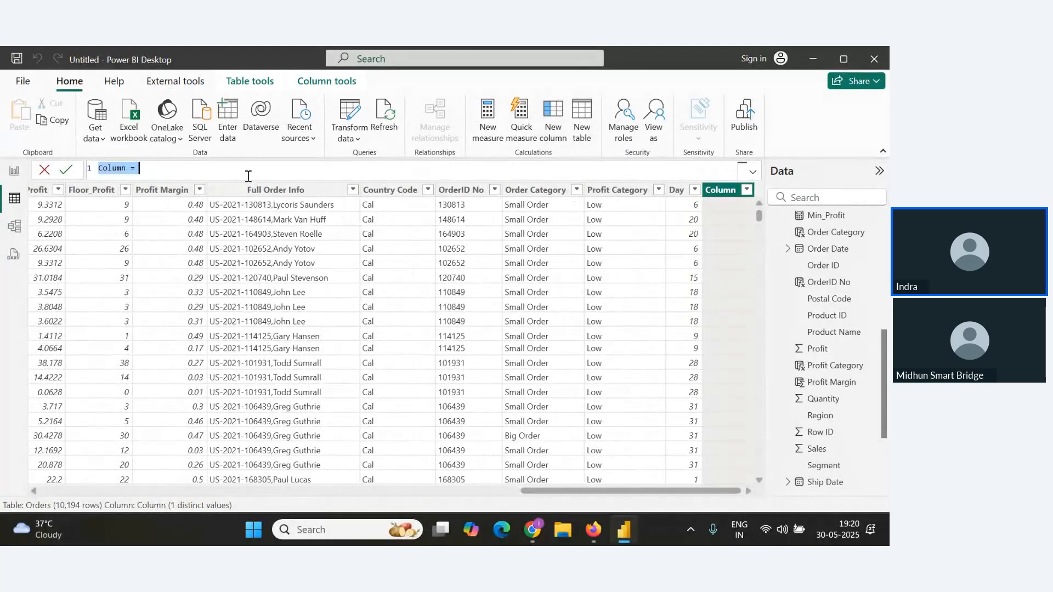
type("M")
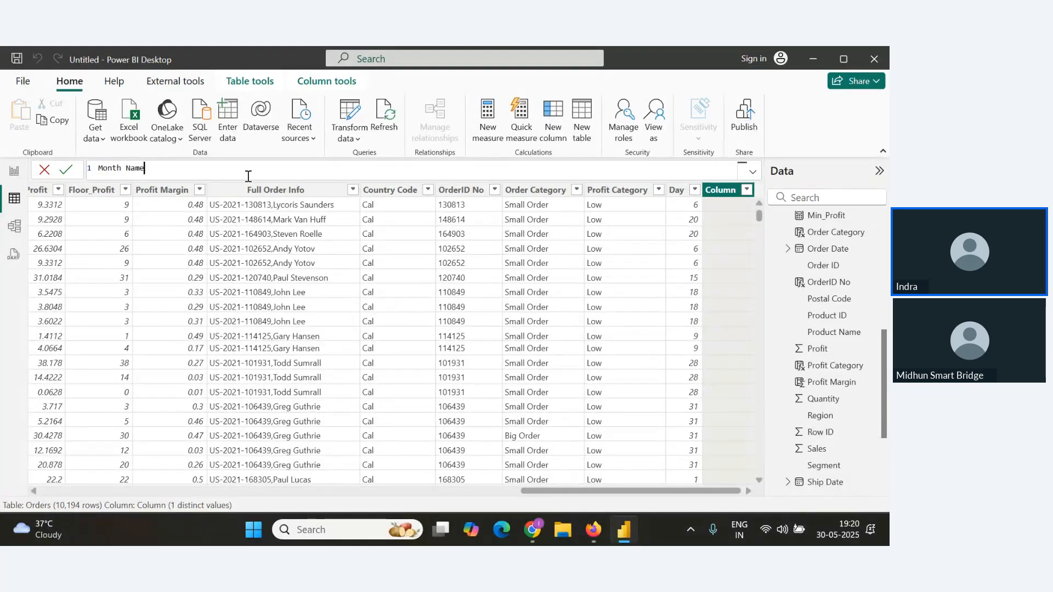
type("onth Name=Foma")
key("BackSpace")
type("RMAT(")
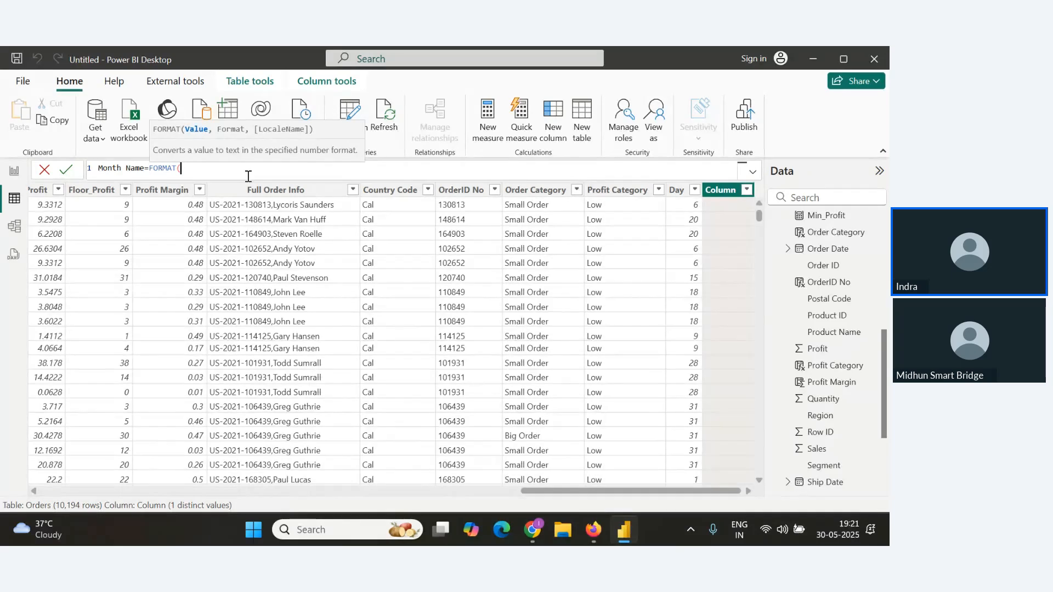
type("P")
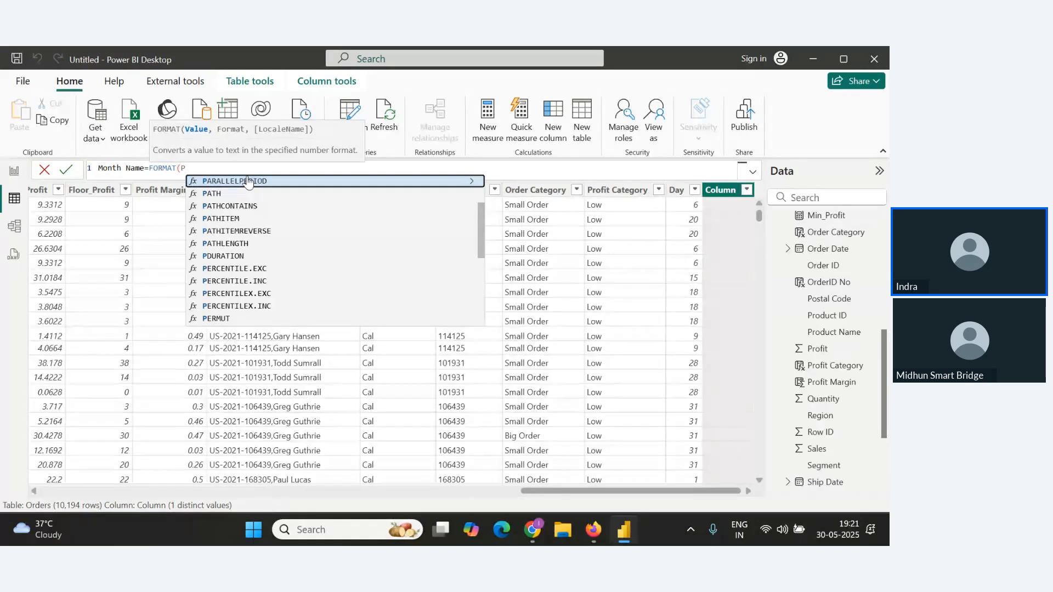
key("BackSpace")
type("Date")
key("Down")
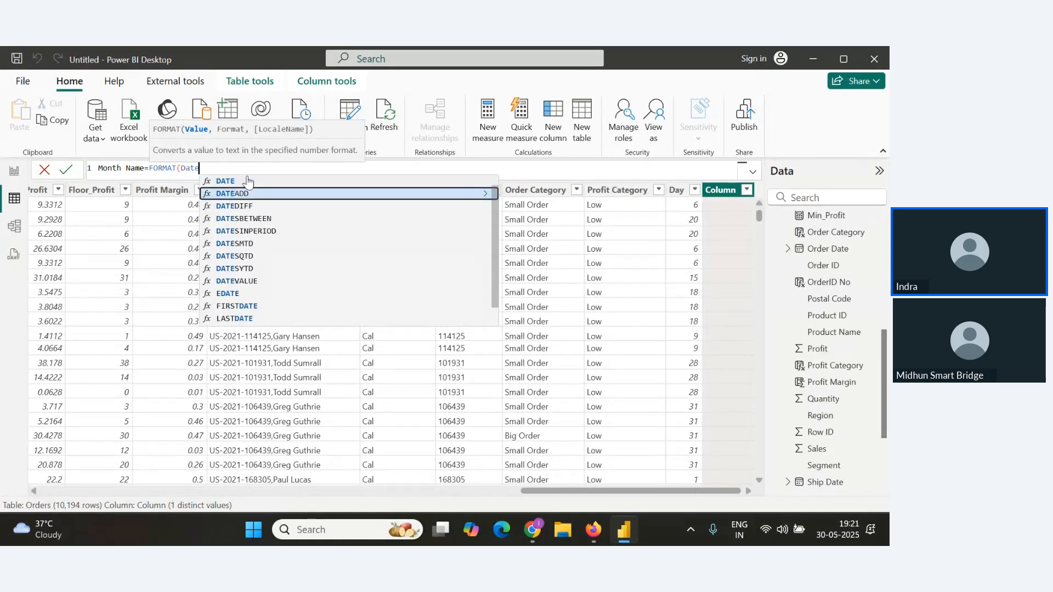
key("Up")
key("Up")
key("Down")
key("Up")
key("Up")
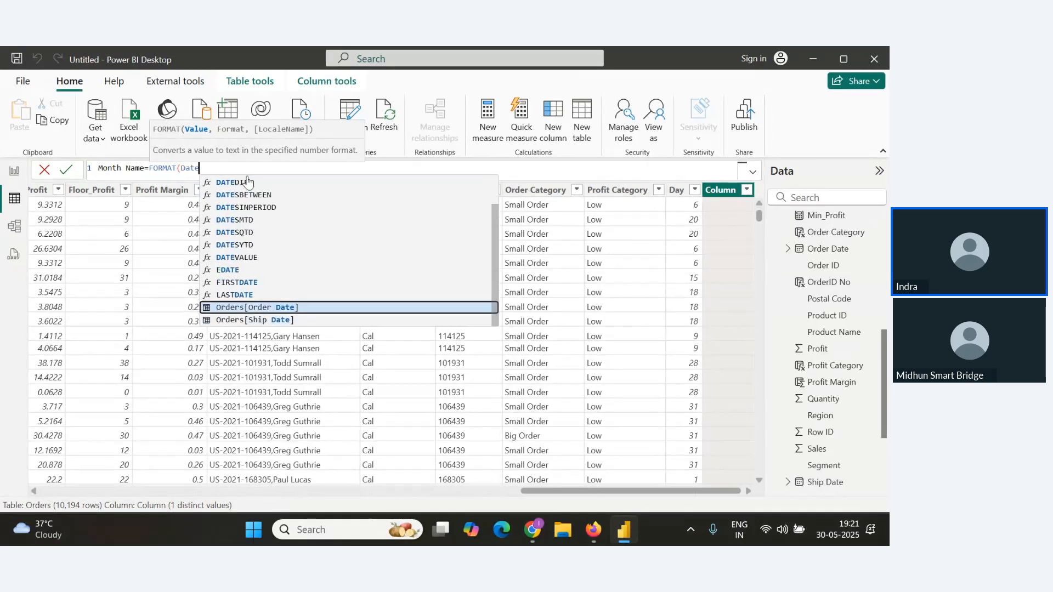
key("Tab")
type(",")
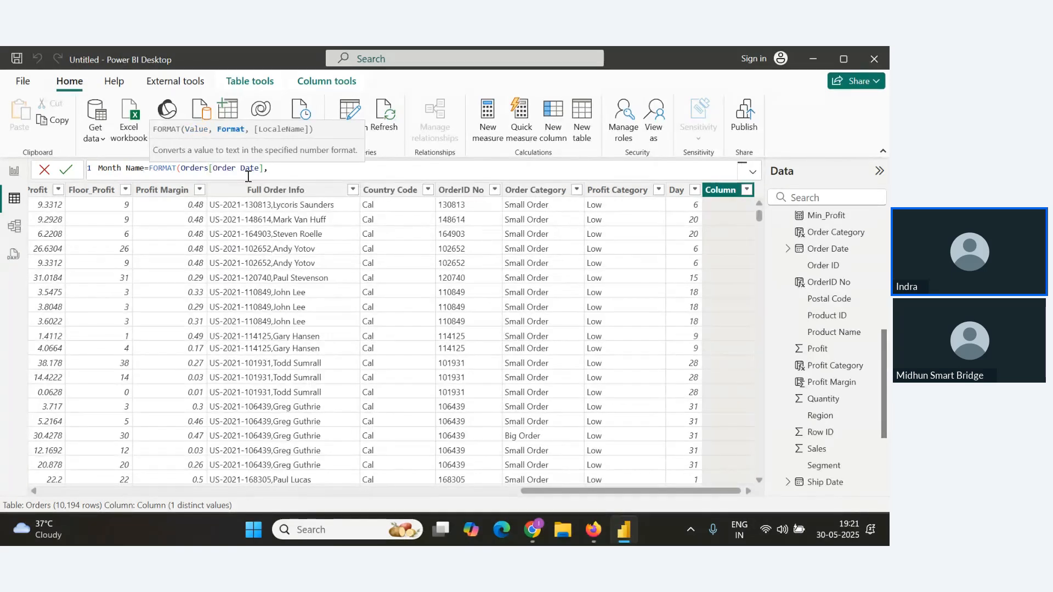
key("shift+Return")
key("BackSpace")
type("\"MMMM\")")
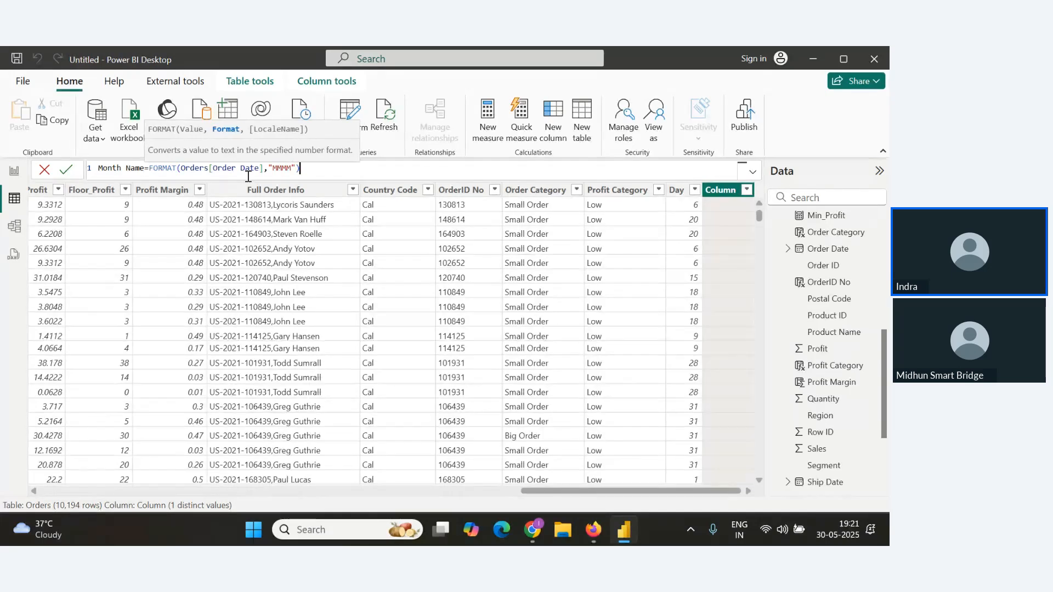
left_click(66, 169)
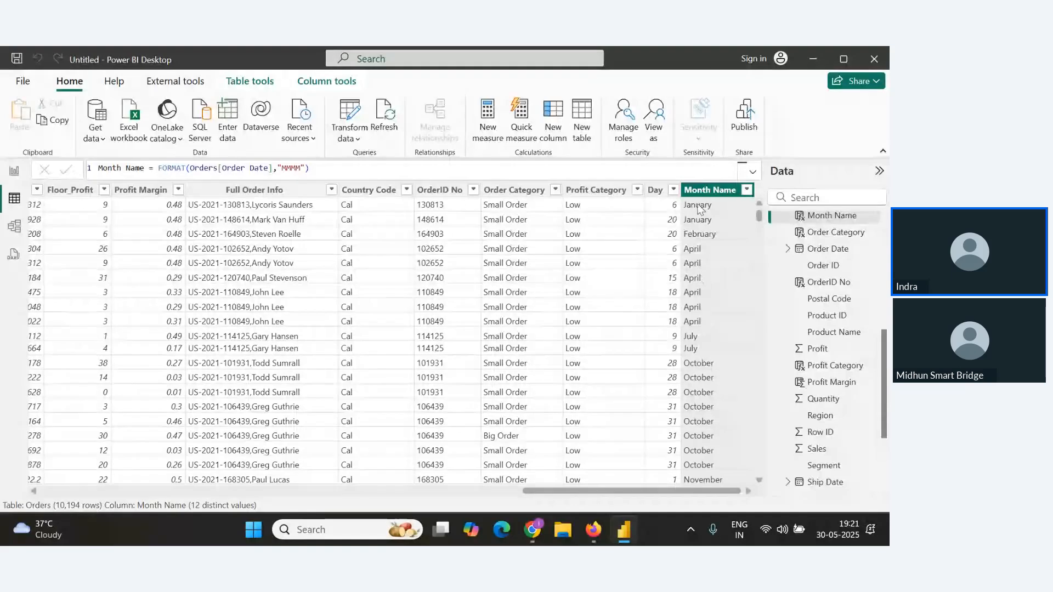
Change the Month Name format string to "MM".
left_click_drag(291, 172, 301, 170)
key("BackSpace")
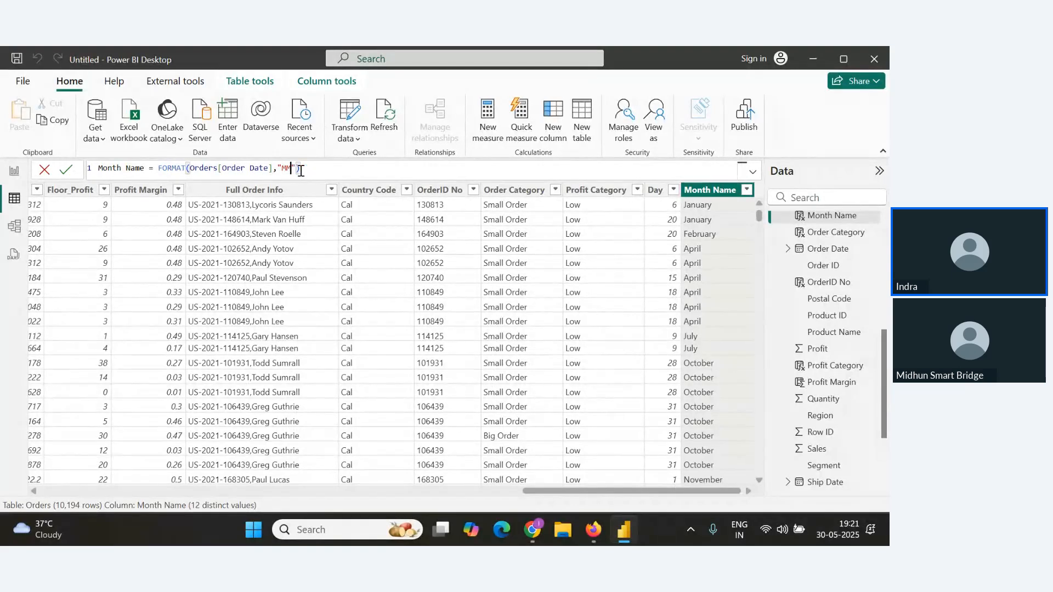
left_click(67, 171)
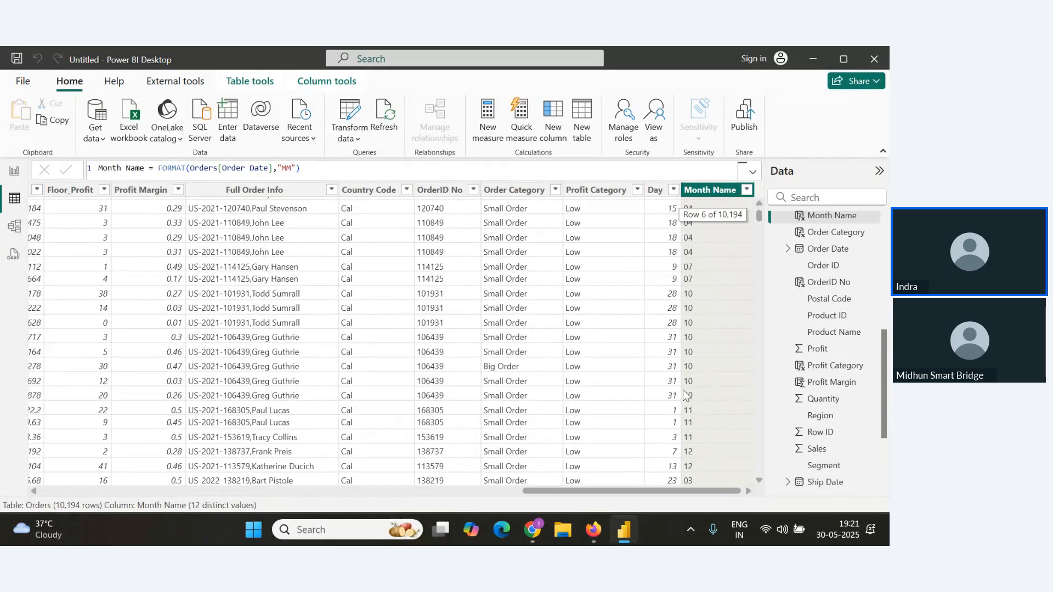
Set the Month Name format string to "MMMM" so the column shows full month names.
left_click(295, 168)
type("MM")
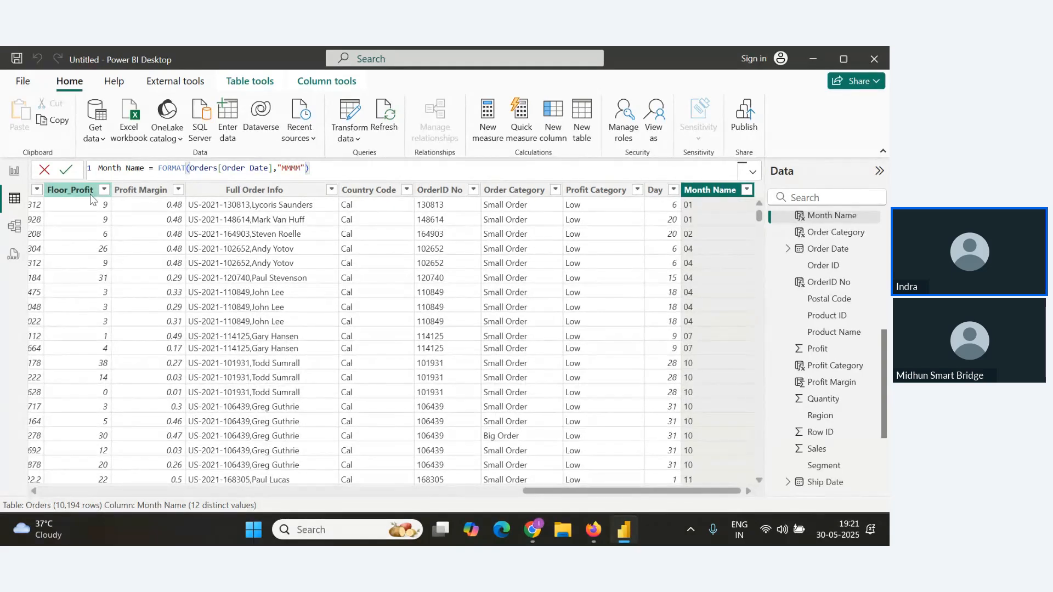
key("Return")
Copy the Month Name formula and paste it under the Month Name heading in the Notes document.
left_click_drag(326, 168, 98, 168)
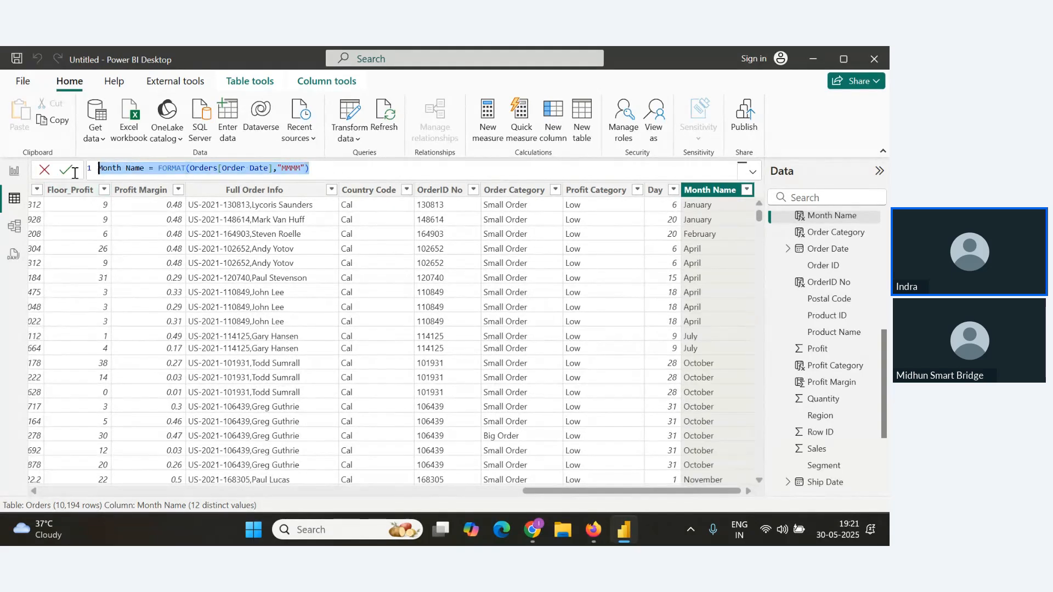
key("alt+Tab")
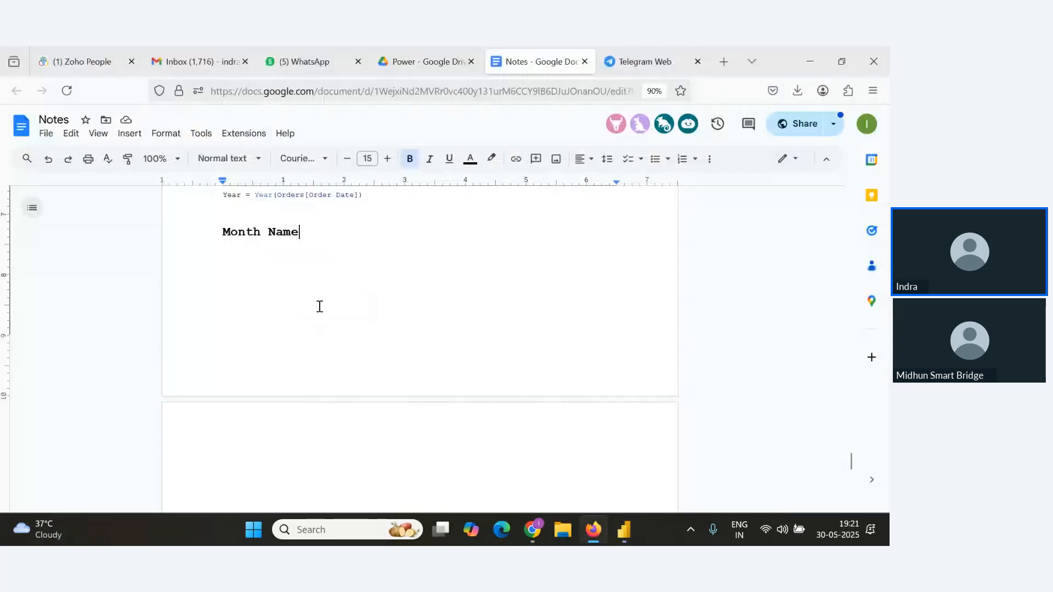
key("alt+Tab")
left_click(337, 169)
left_click_drag(336, 169, 72, 170)
key("ctrl+c")
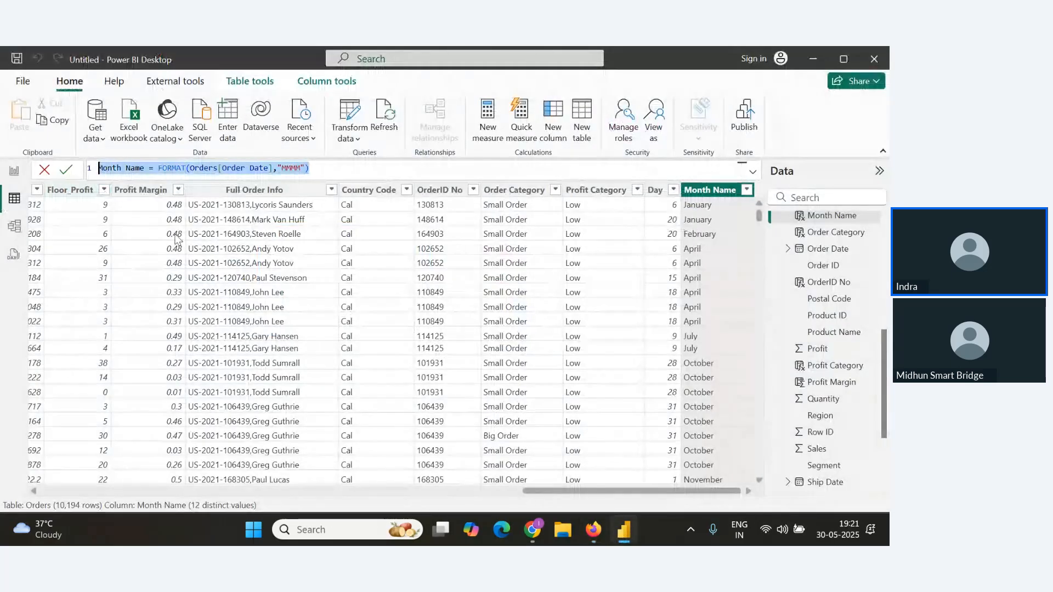
key("alt+Tab")
key("ctrl+v")
key("Return")
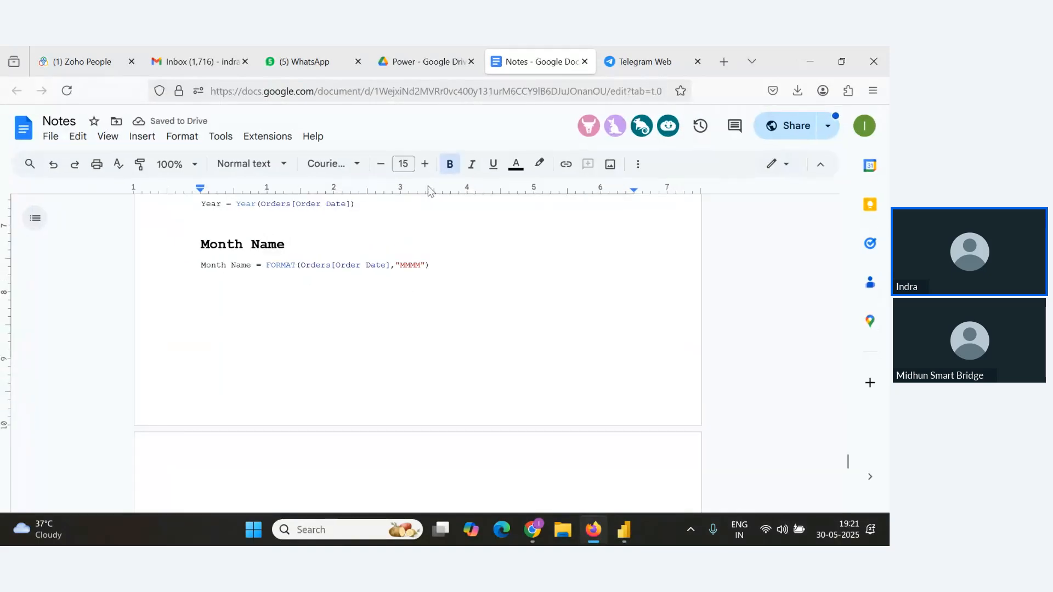
Review the attendee questions in the webinar Q&A panel.
key("alt+Tab")
key("alt+Tab")
key("Tab")
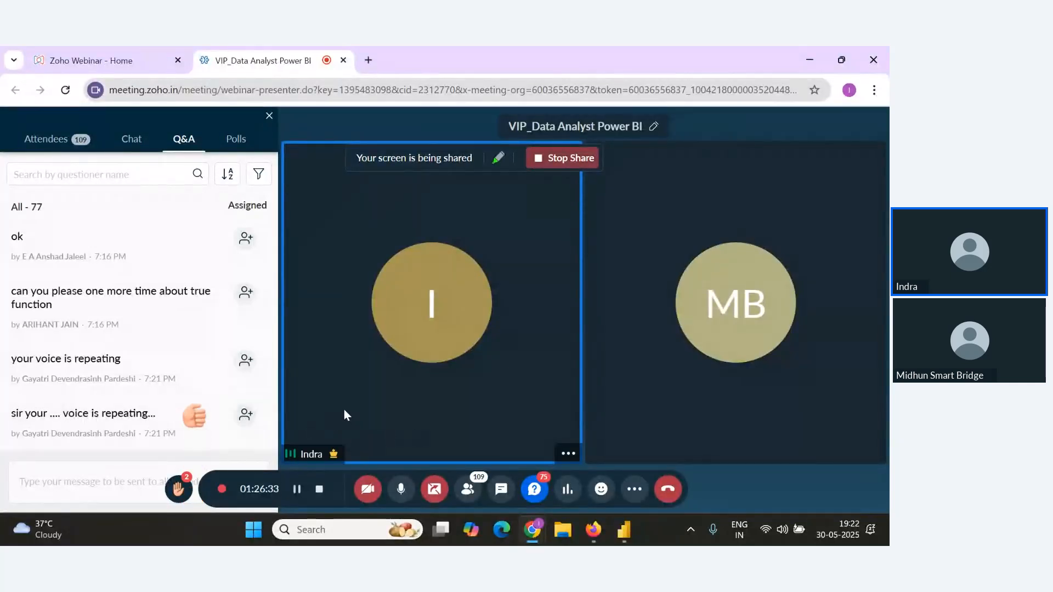
mouse_move(118, 428)
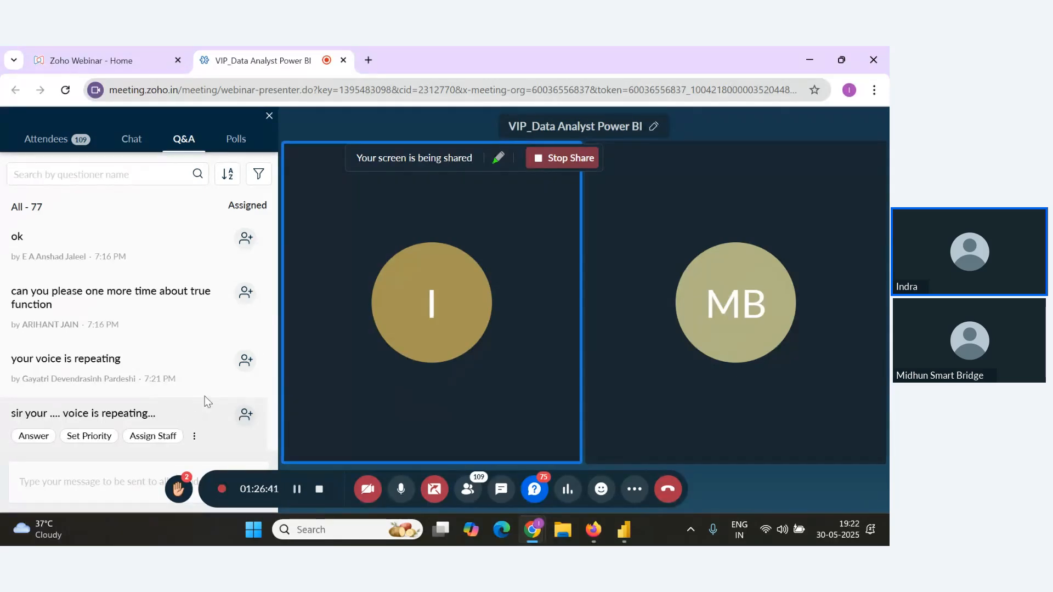
mouse_move(146, 374)
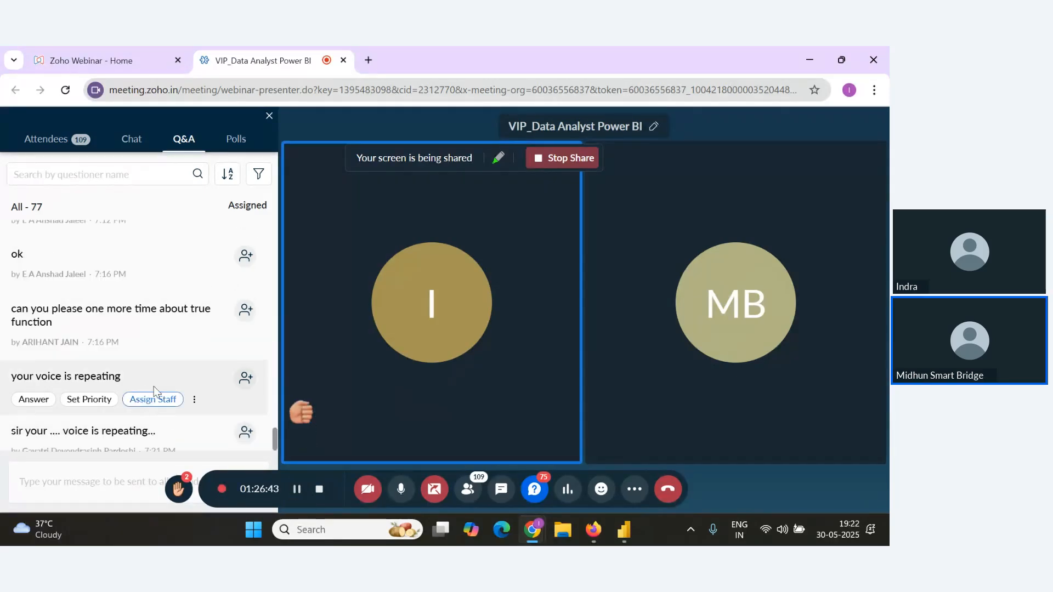
mouse_move(198, 409)
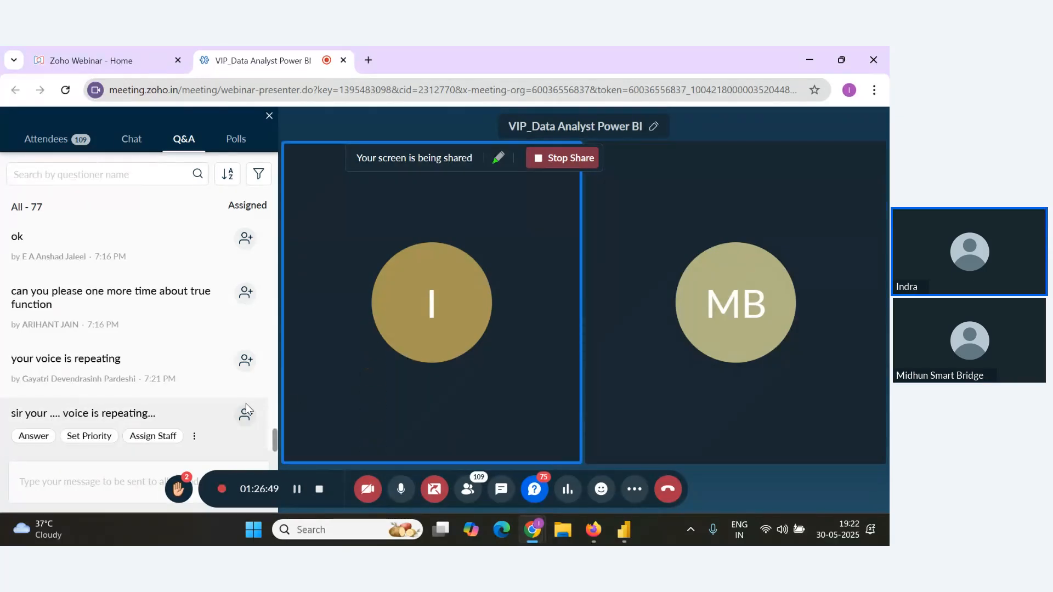
key("alt+Tab")
key("alt+Tab")
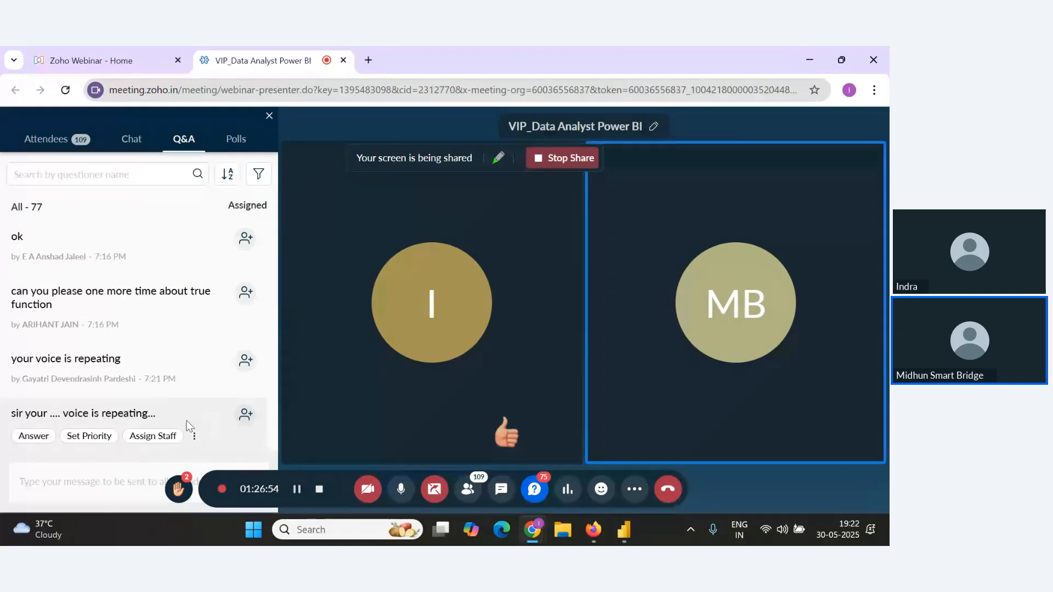
key("alt+Tab")
key("alt+Tab")
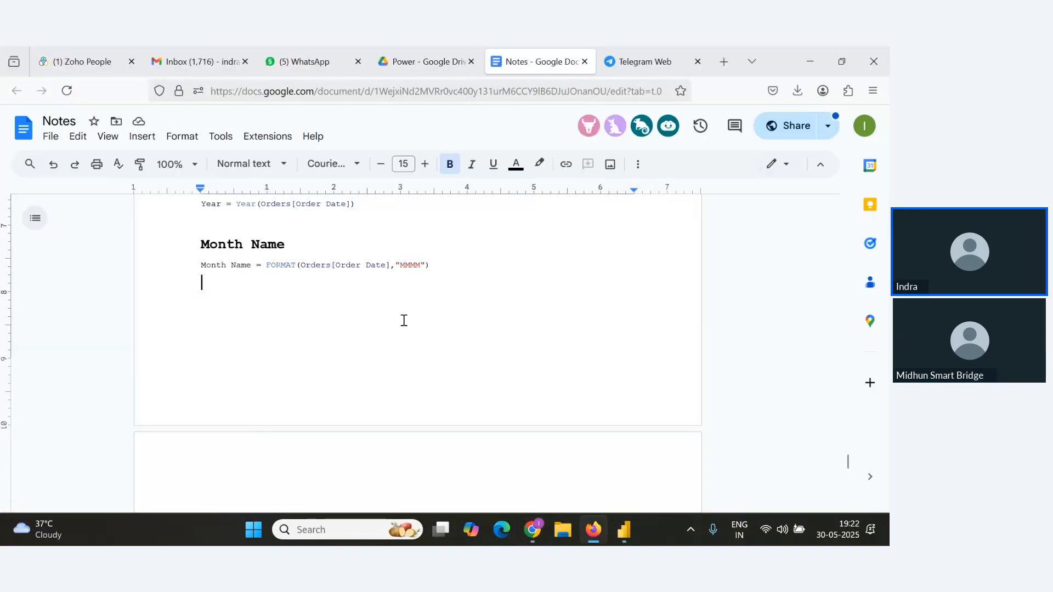
Add a Date Diff() heading below the Month Name formula in the Notes document.
key("Return")
type("Date Diff(")
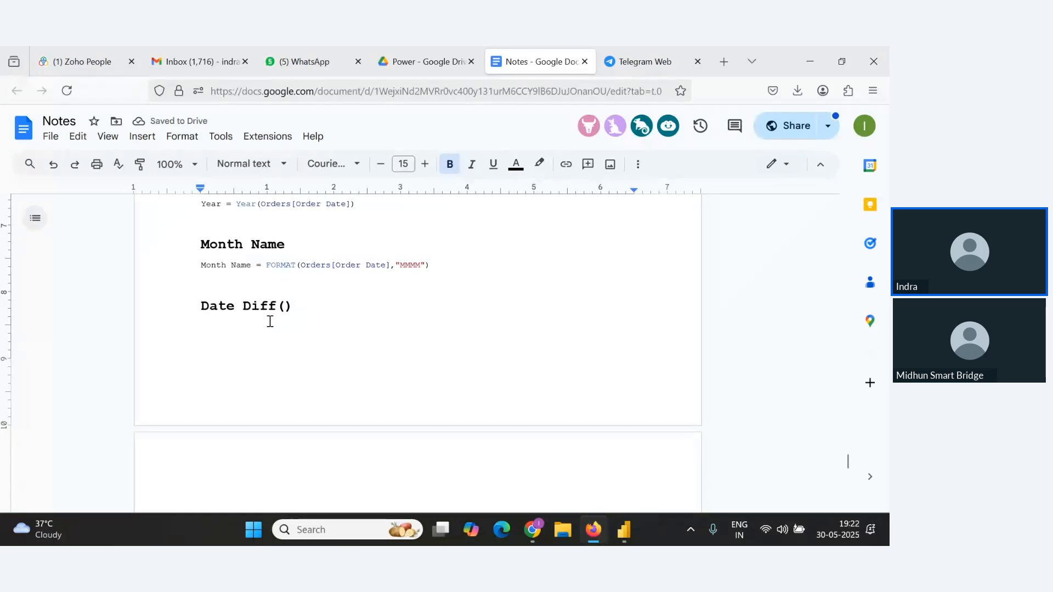
key("alt+Tab")
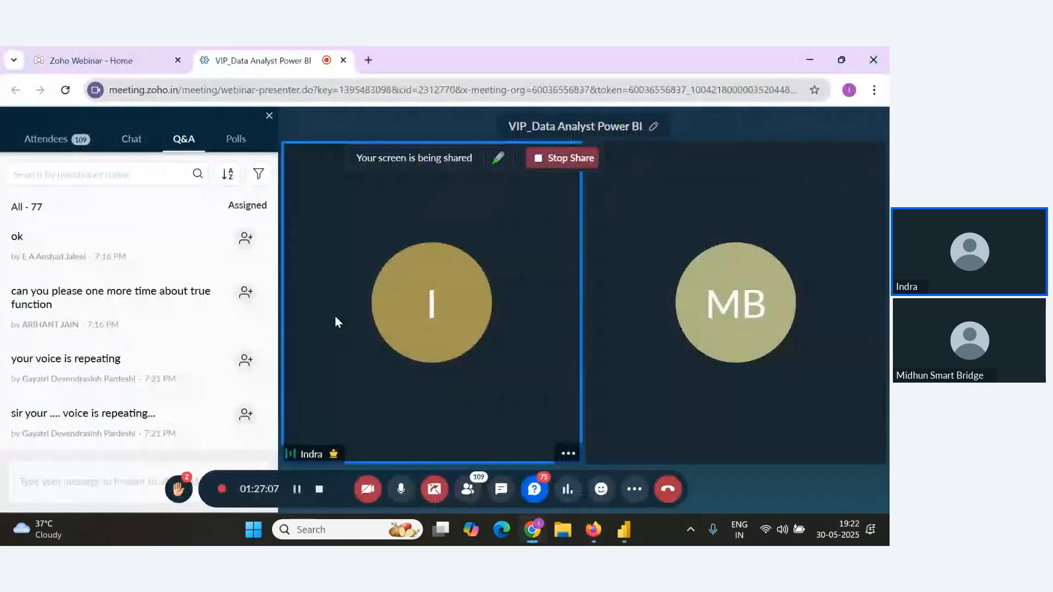
key("alt+Tab")
key("Tab")
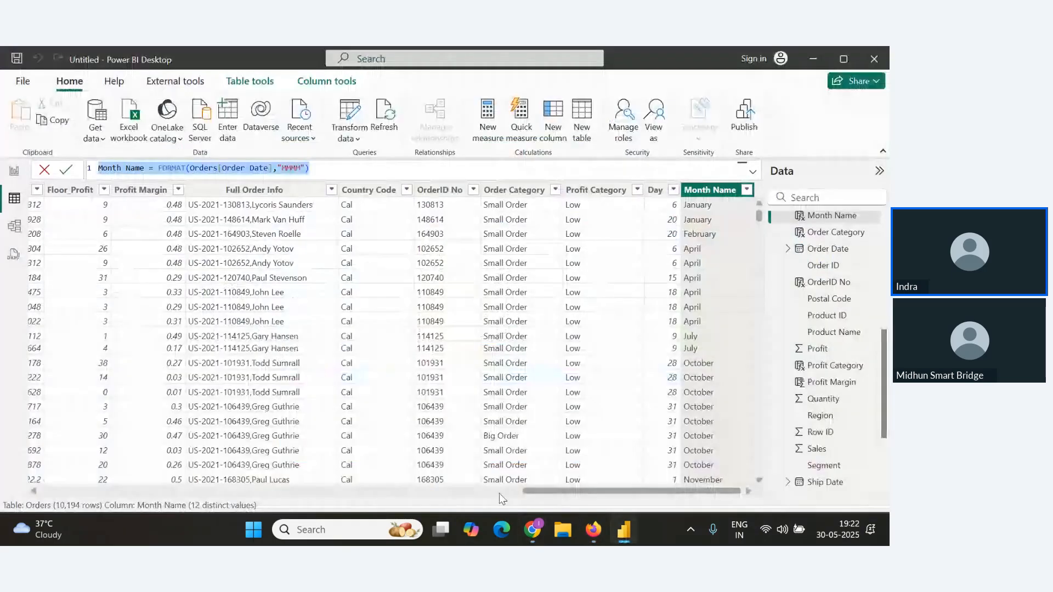
Create a new calculated column Days to Ship = DATEDIFF(Orders[Order Date],Orders[Ship Date],DAY).
left_click_drag(531, 493, 42, 495)
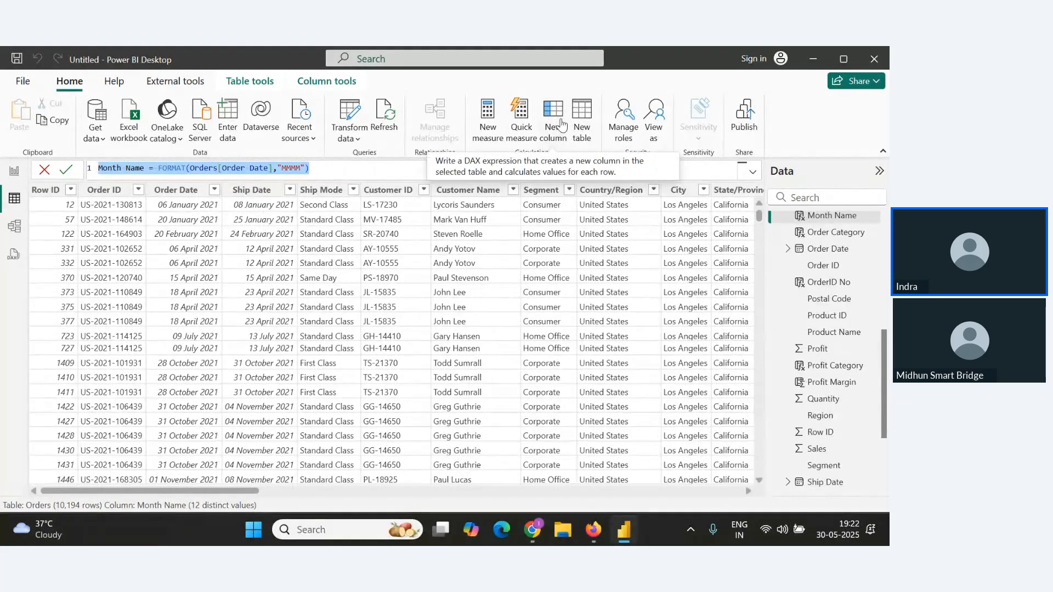
left_click(561, 138)
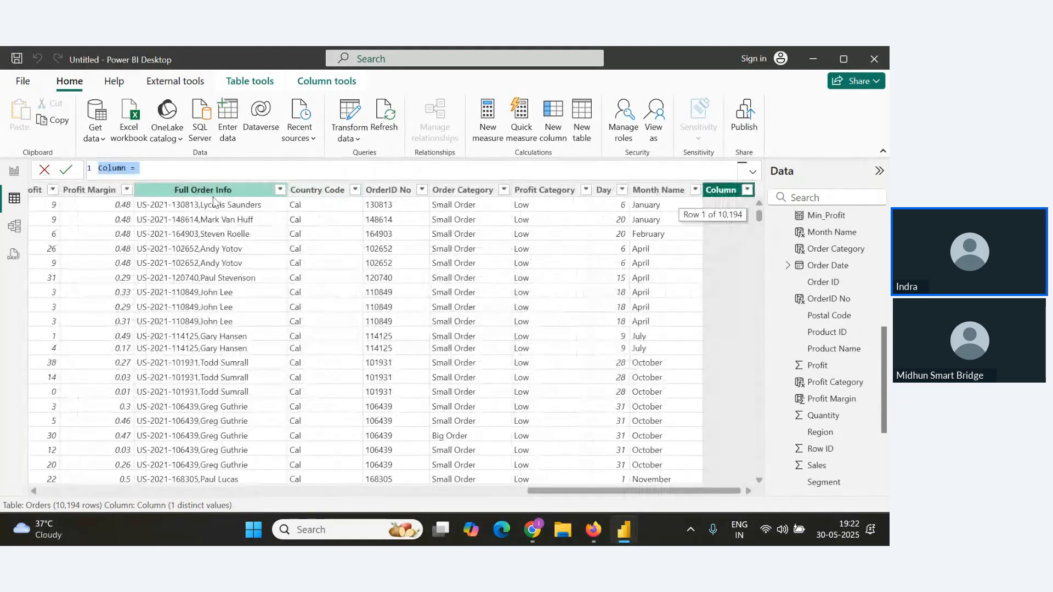
type("Da")
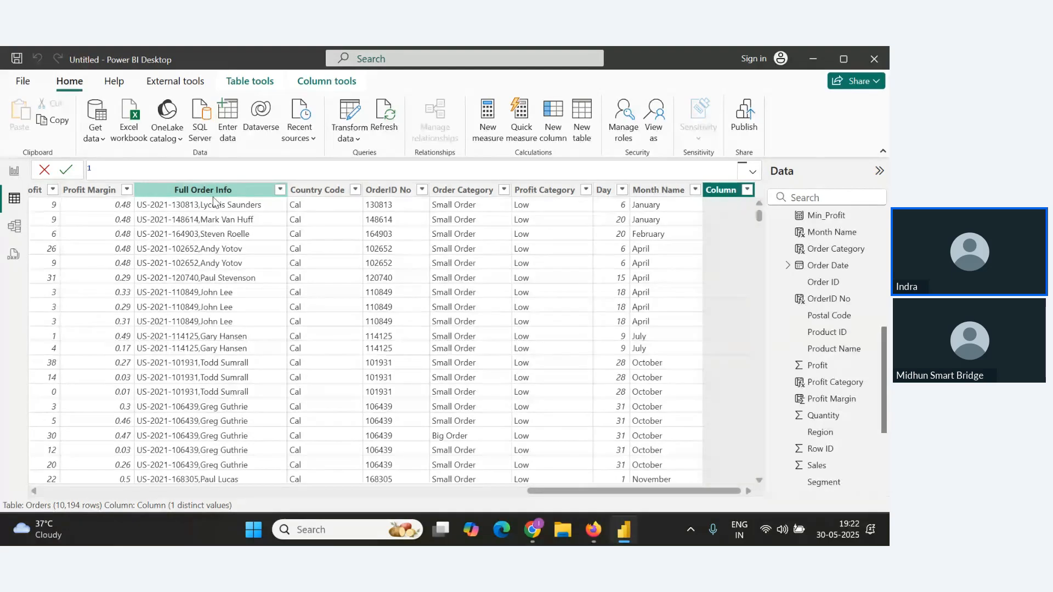
type("Days to Ship= Date D")
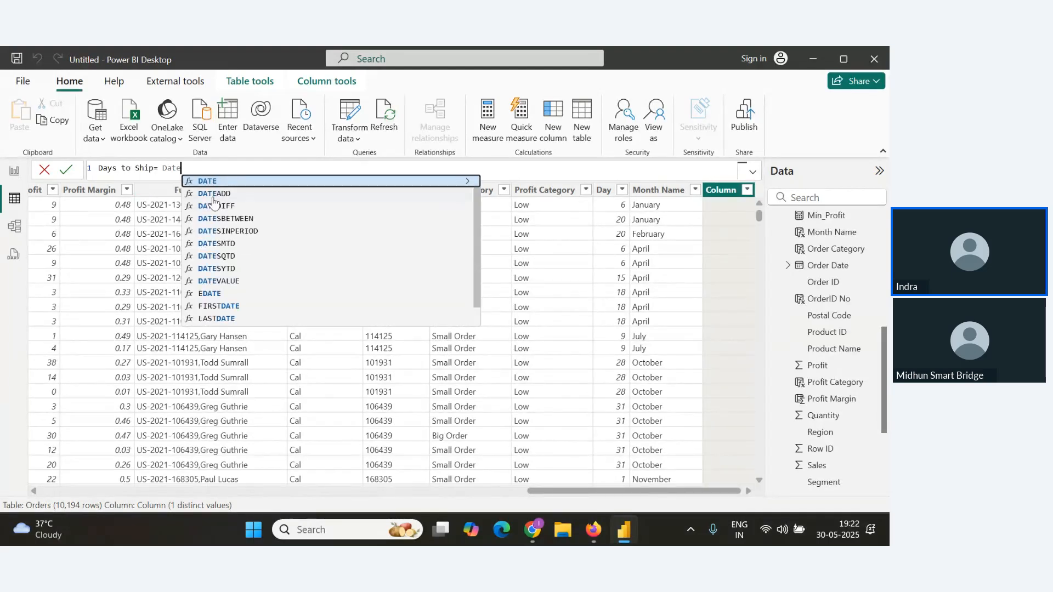
key("BackSpace")
key("BackSpace")
key("Down")
key("Down")
key("Tab")
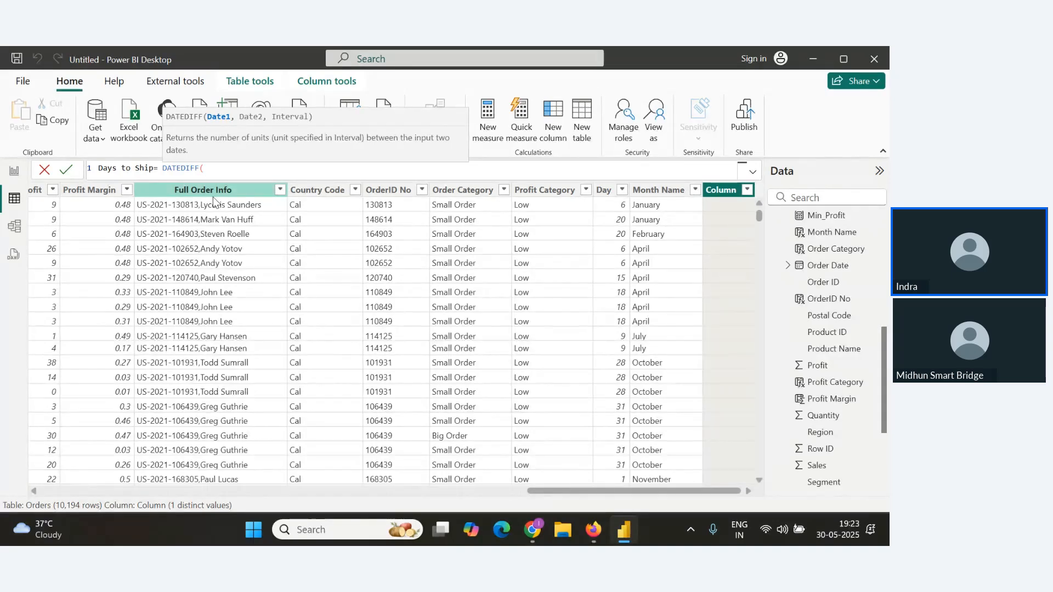
type("ord")
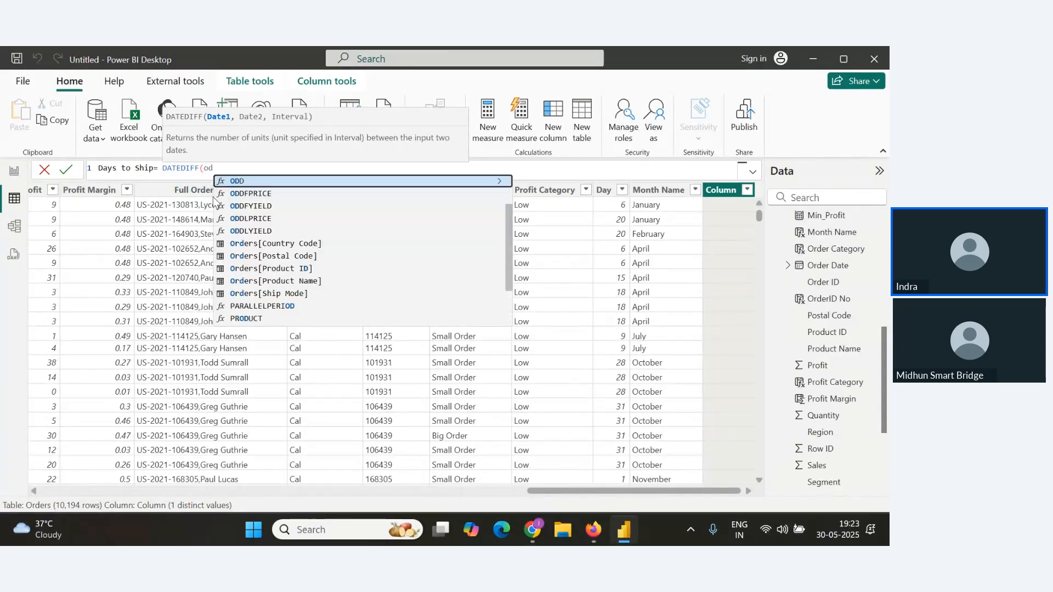
type("er")
key("Down")
key("Down")
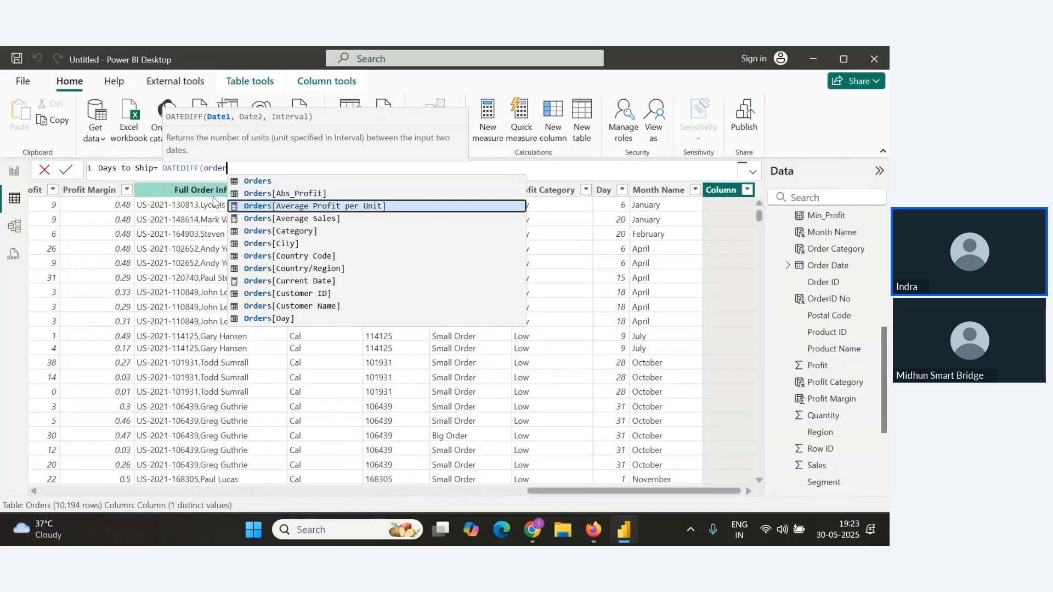
key("Down")
key("Down")
key("Down")
key("Down")
key("Down")
key("Down")
key("Down")
key("Down")
key("Down")
key("Down")
key("Down")
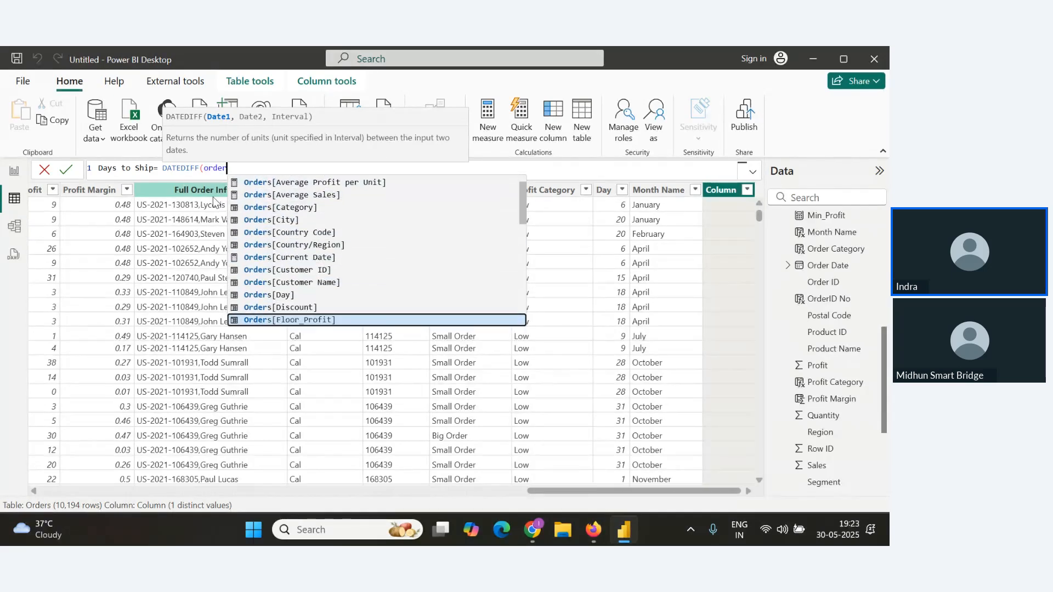
key("Down")
key("Down")
key("Down")
key("Down")
key("Down")
key("Down")
key("Down")
key("Down")
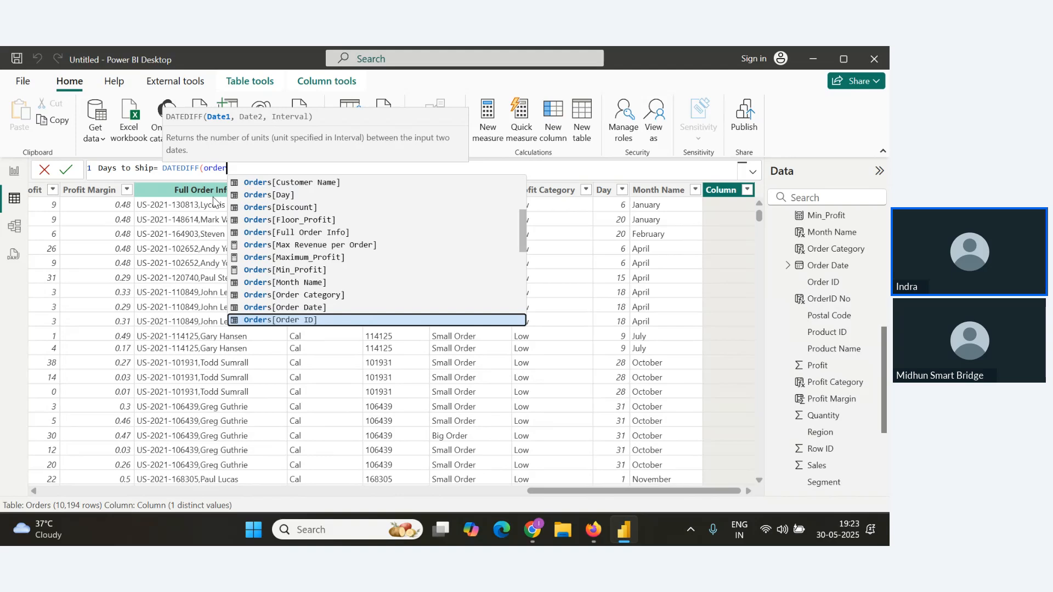
key("Up")
key("Tab")
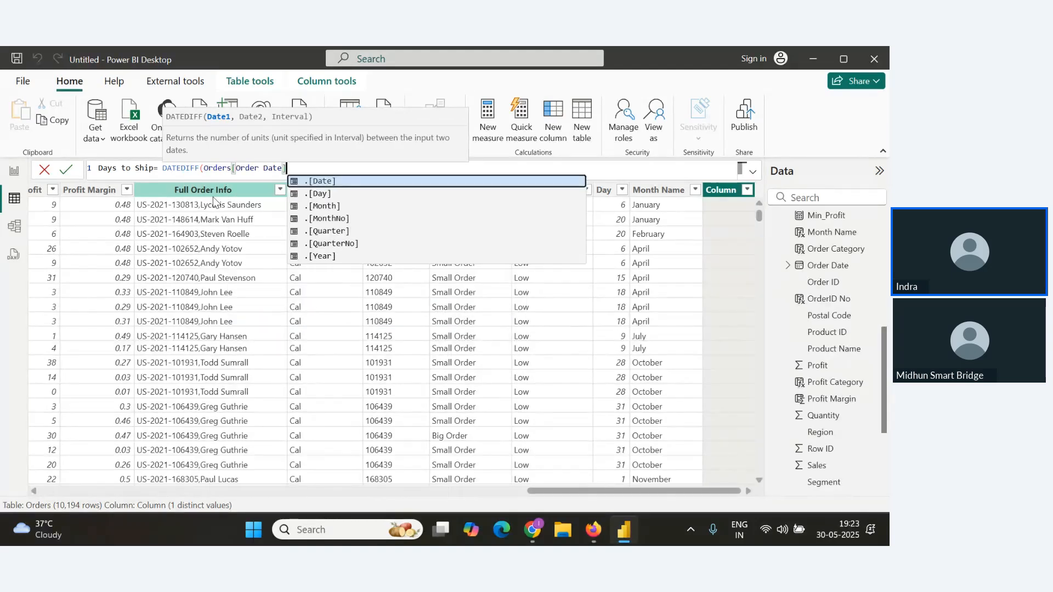
type(",Orders[Sh")
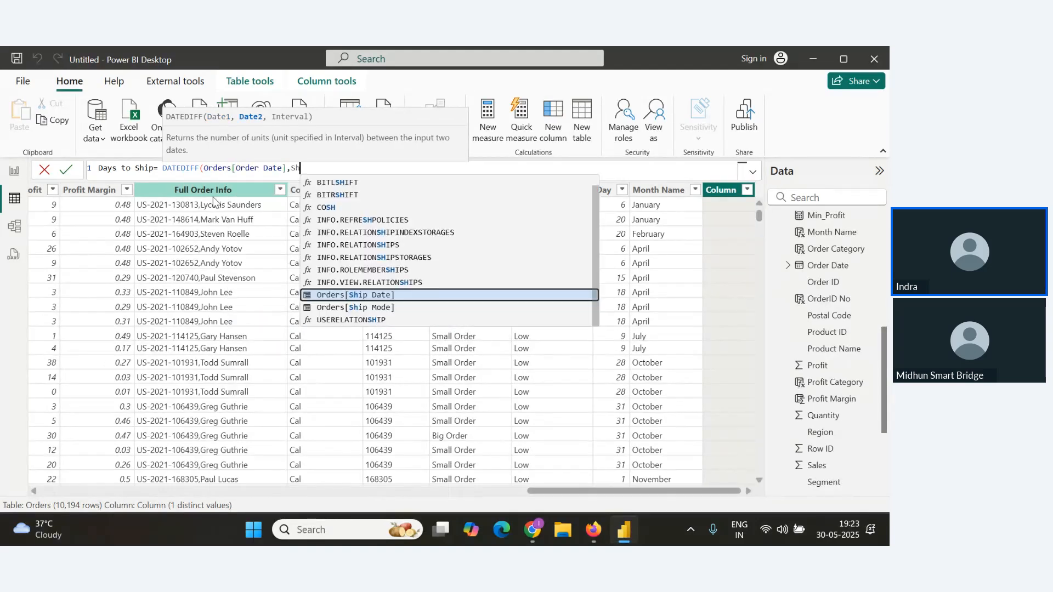
type("ip Da")
key("Tab")
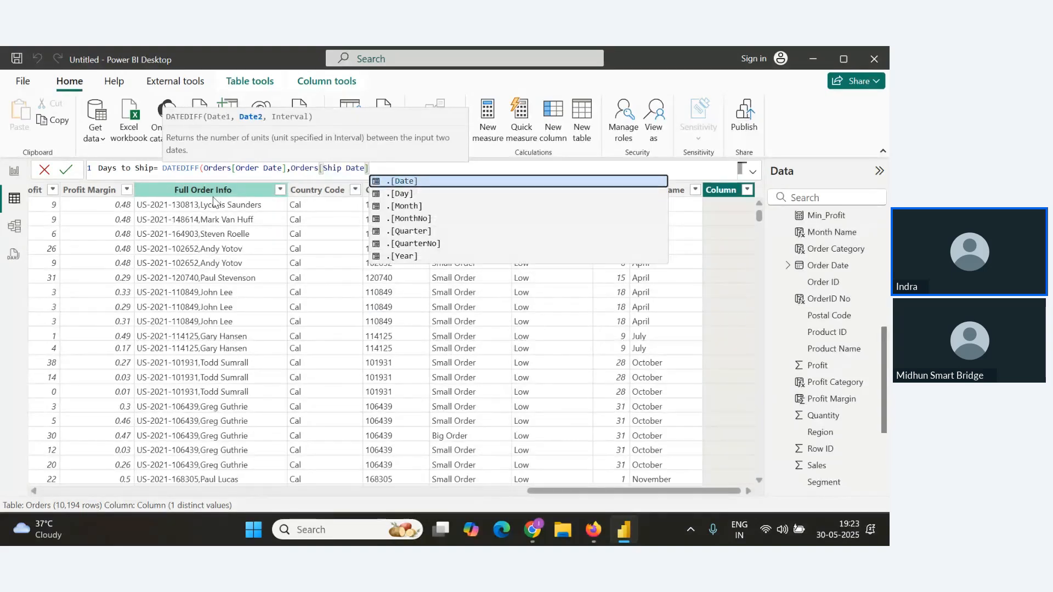
type(",Day")
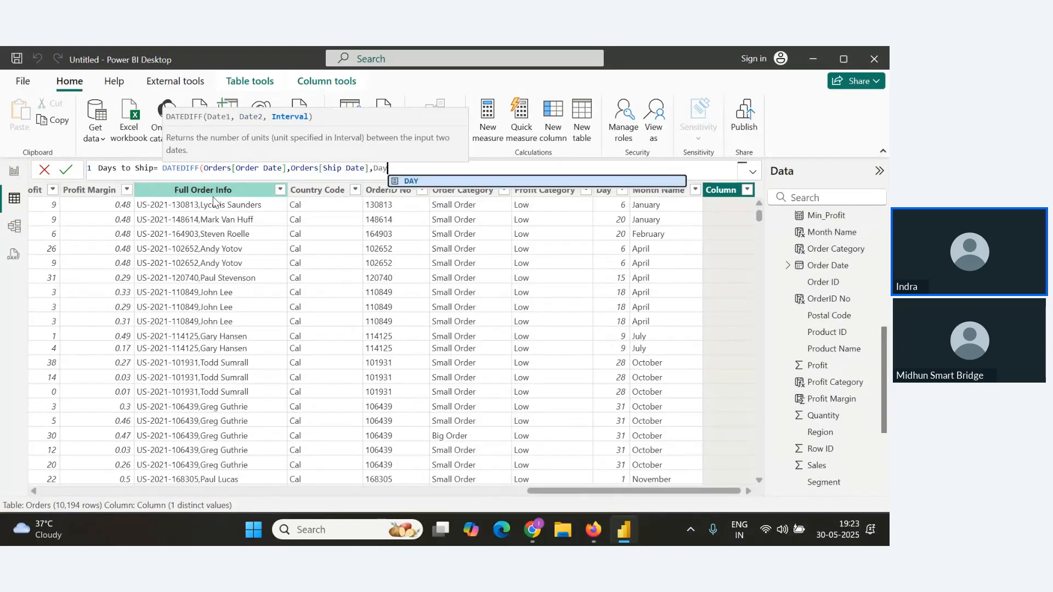
key("Tab")
type(")")
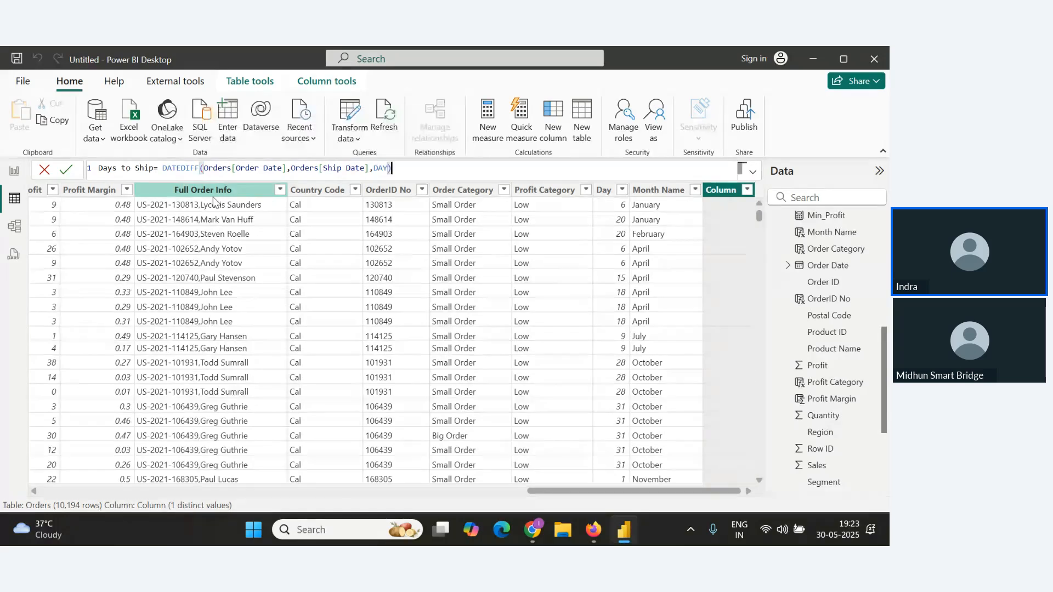
key("Return")
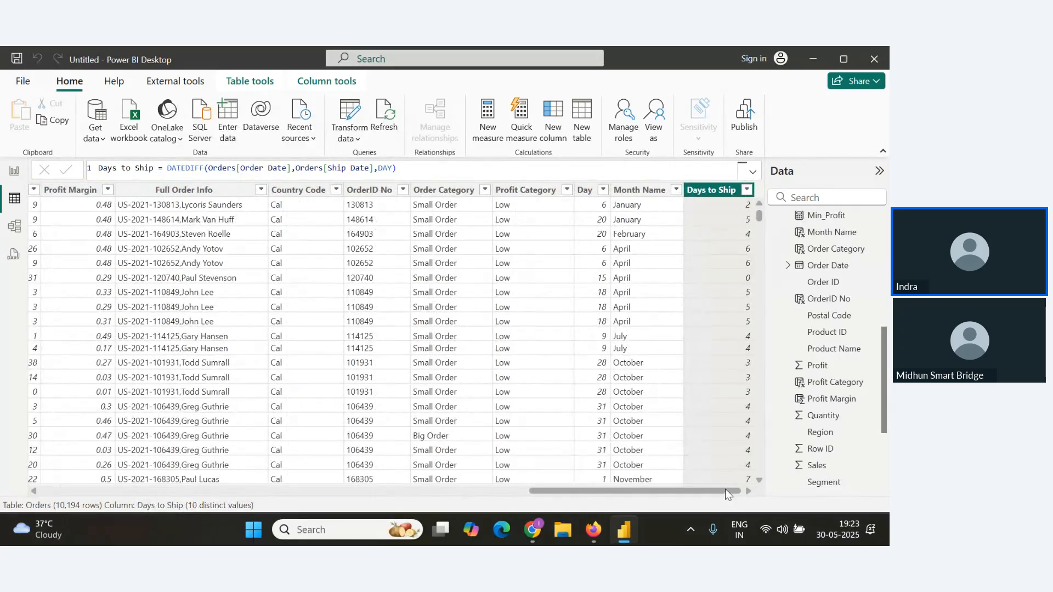
Compare the Order Date and Ship Date columns against the new Days to Ship values.
left_click_drag(725, 489, 248, 495)
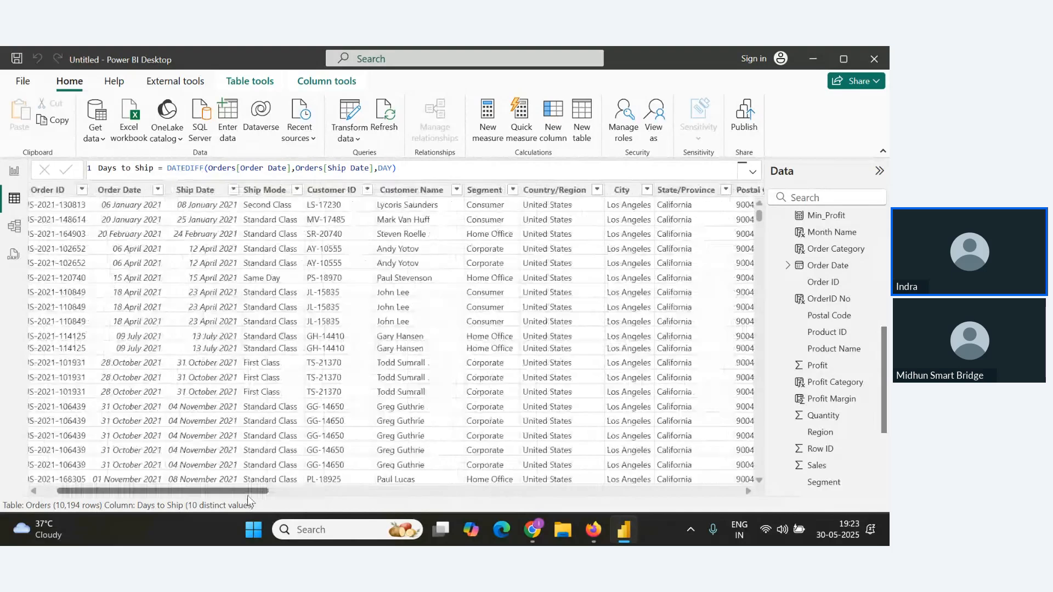
left_click(230, 190)
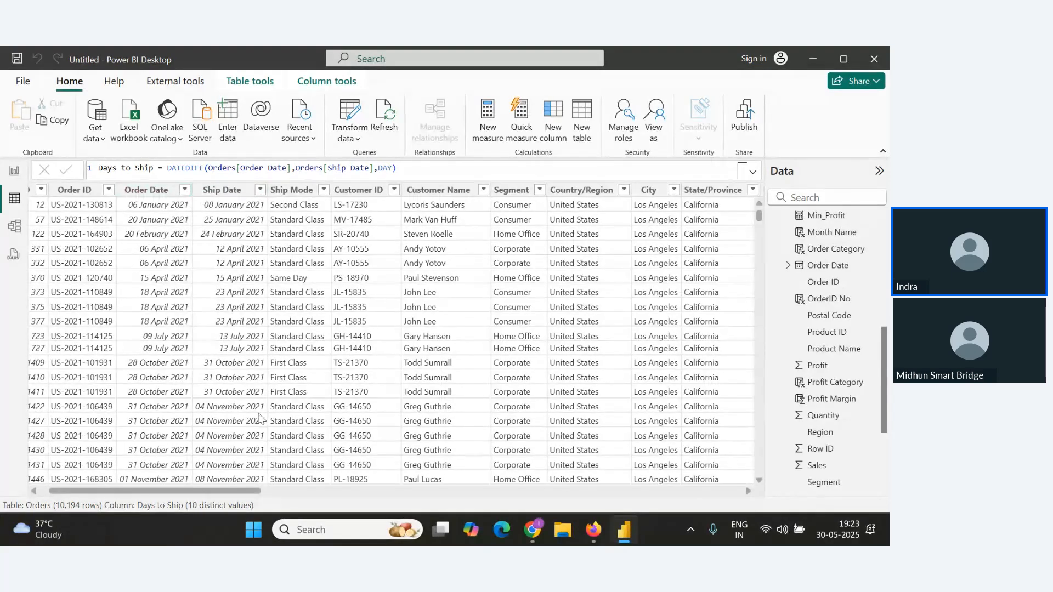
left_click_drag(232, 491, 777, 496)
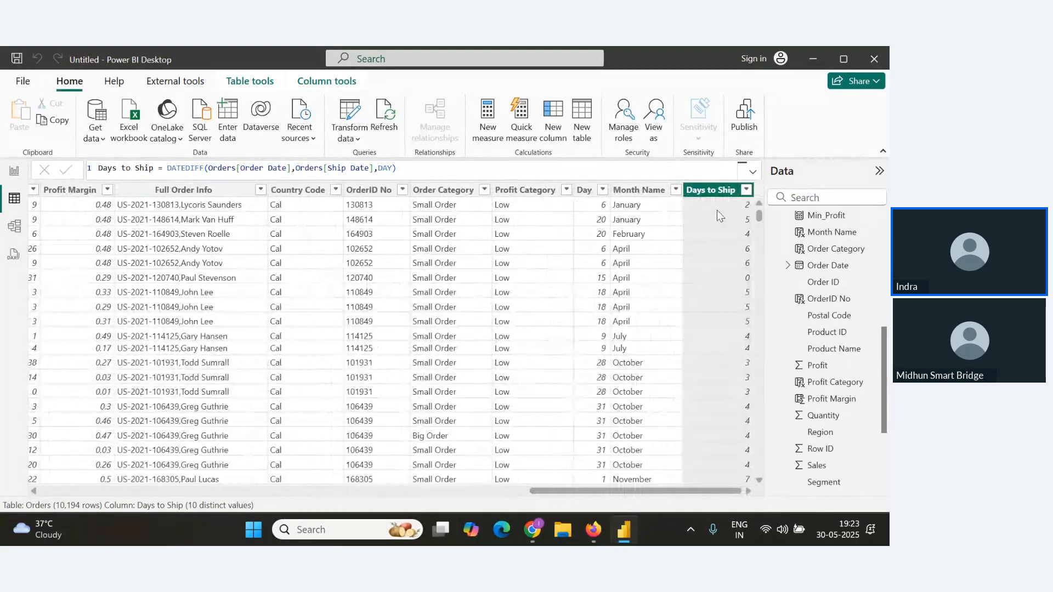
Copy the Days to Ship DATEDIFF formula into the Notes document below the Date Diff() heading.
left_click_drag(446, 169, 12, 171)
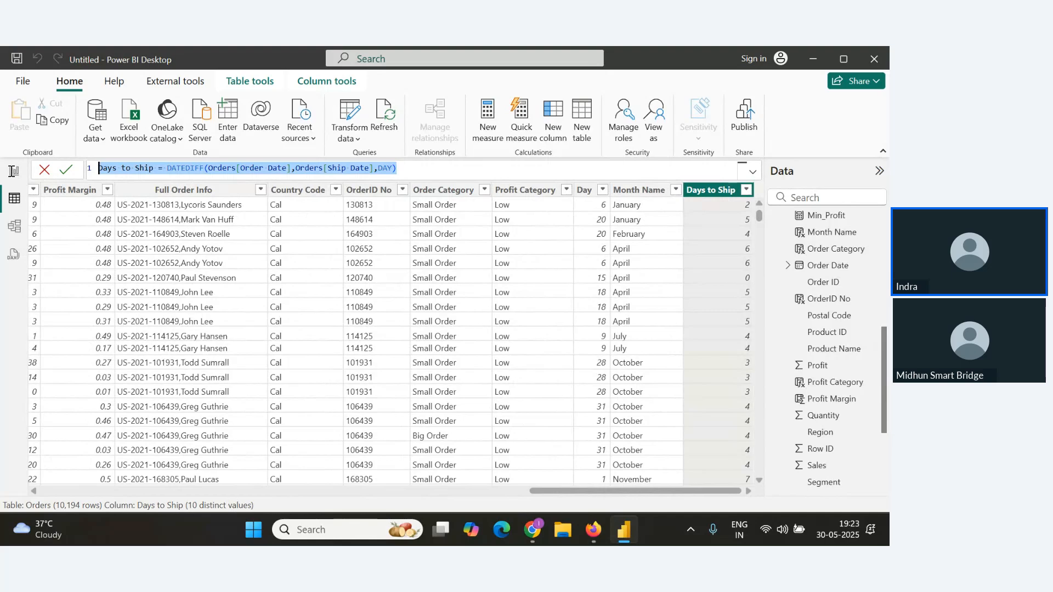
key("alt+Tab")
key("alt+Tab")
key("alt+Tab")
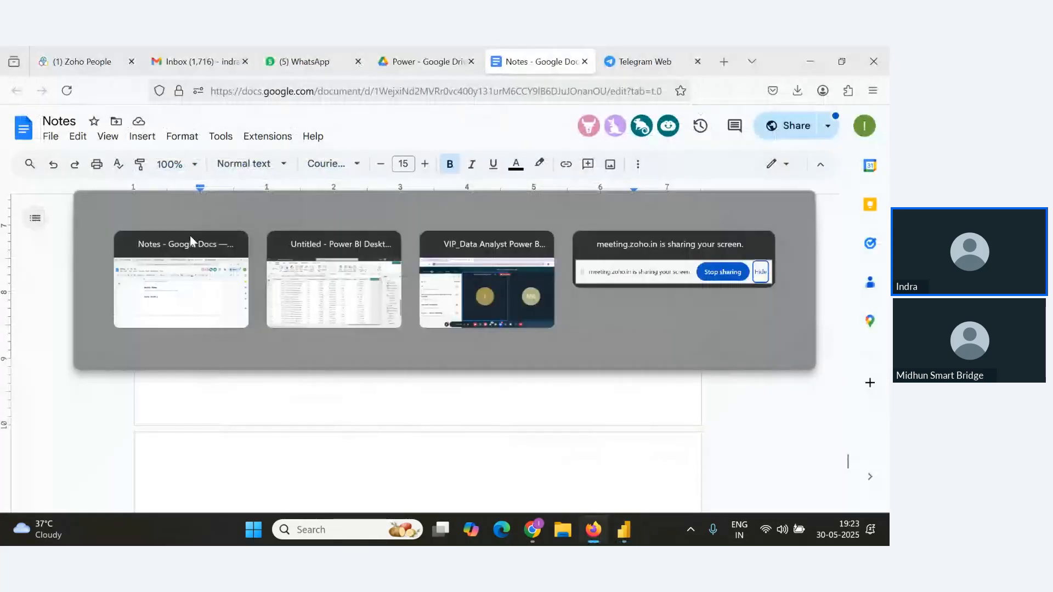
key("alt+Tab")
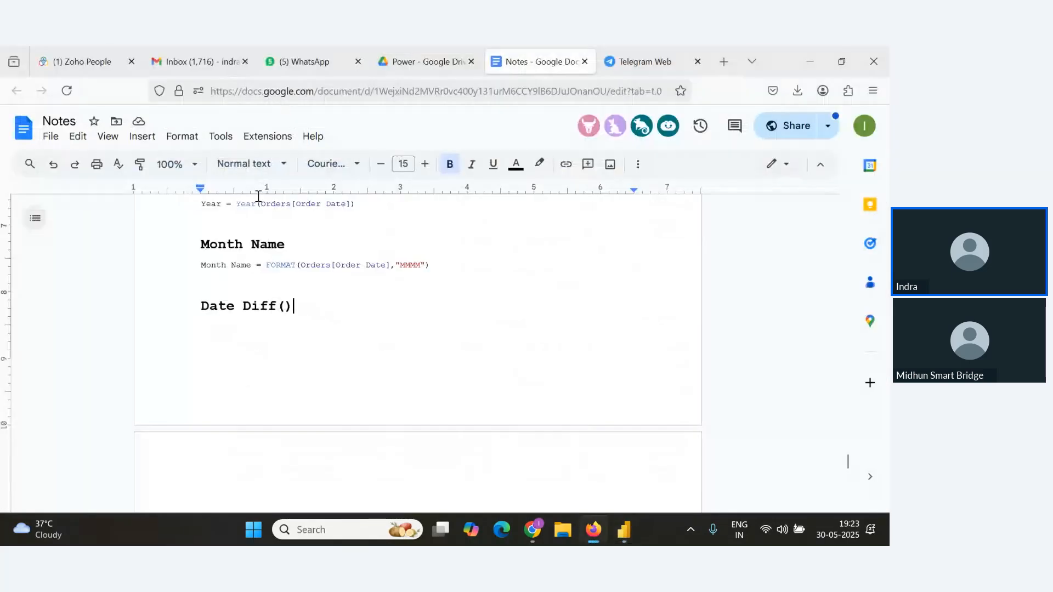
key("alt+Tab")
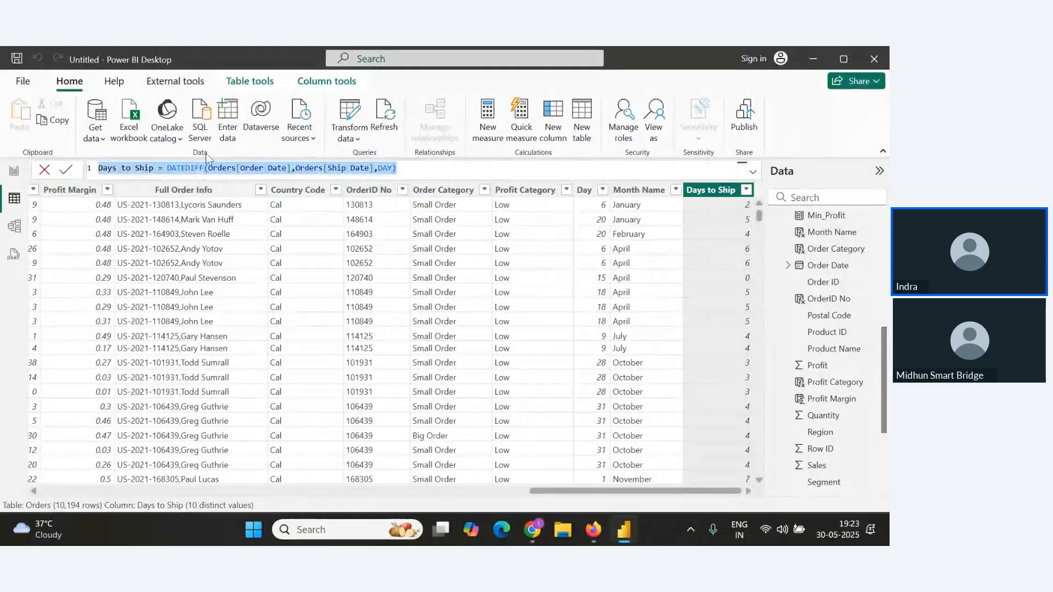
left_click(367, 167)
left_click_drag(429, 168, 100, 170)
left_click(428, 169)
left_click_drag(449, 167, 99, 171)
key("ctrl+c")
key("alt+Tab")
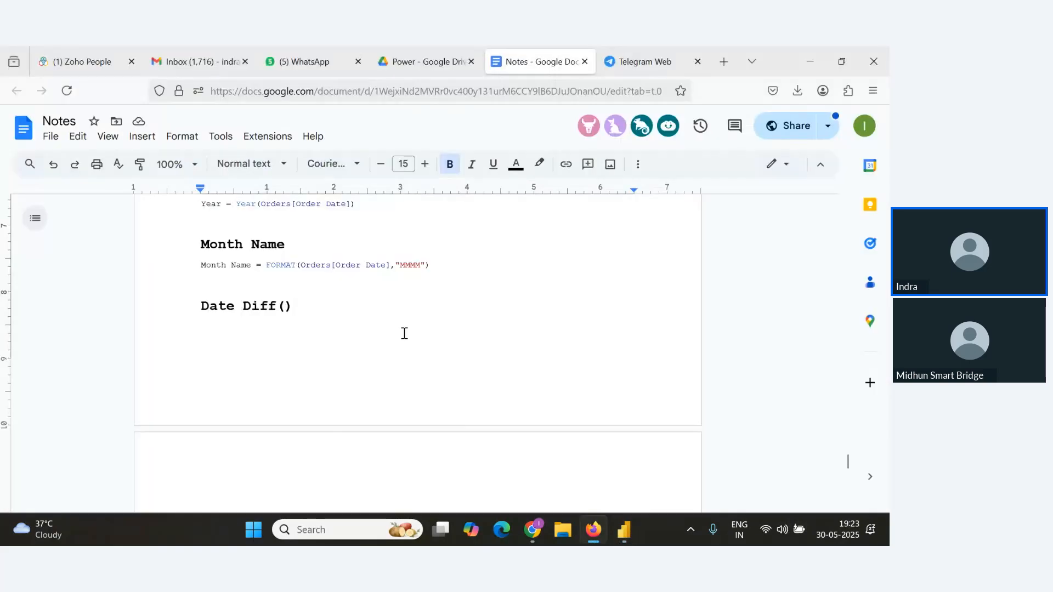
key("ctrl+v")
key("Return")
Review the attendee questions in the webinar Q&A panel.
key("alt+Tab")
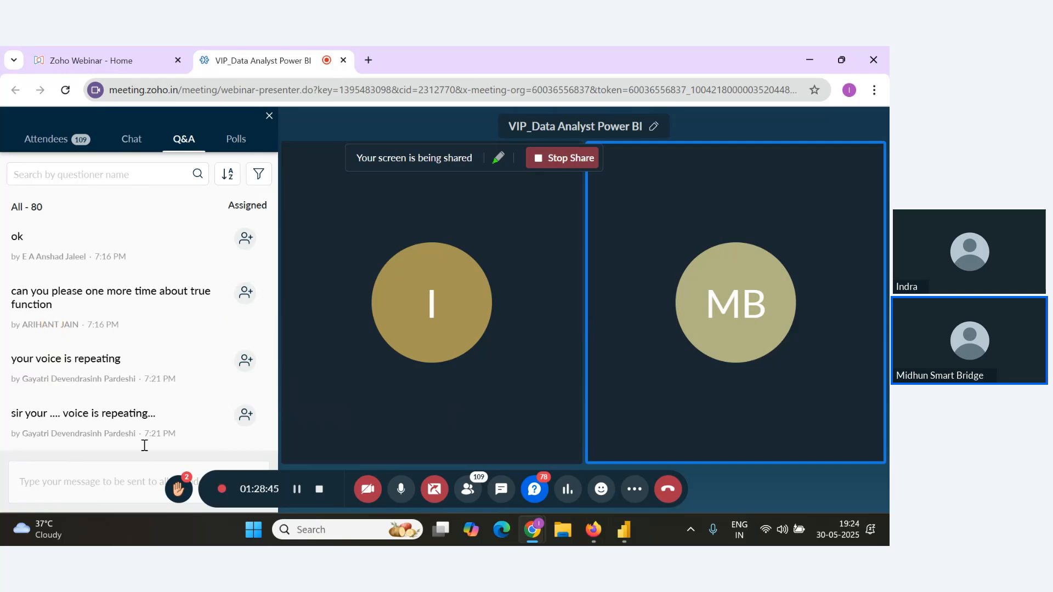
scroll(215, 414, "down", 4)
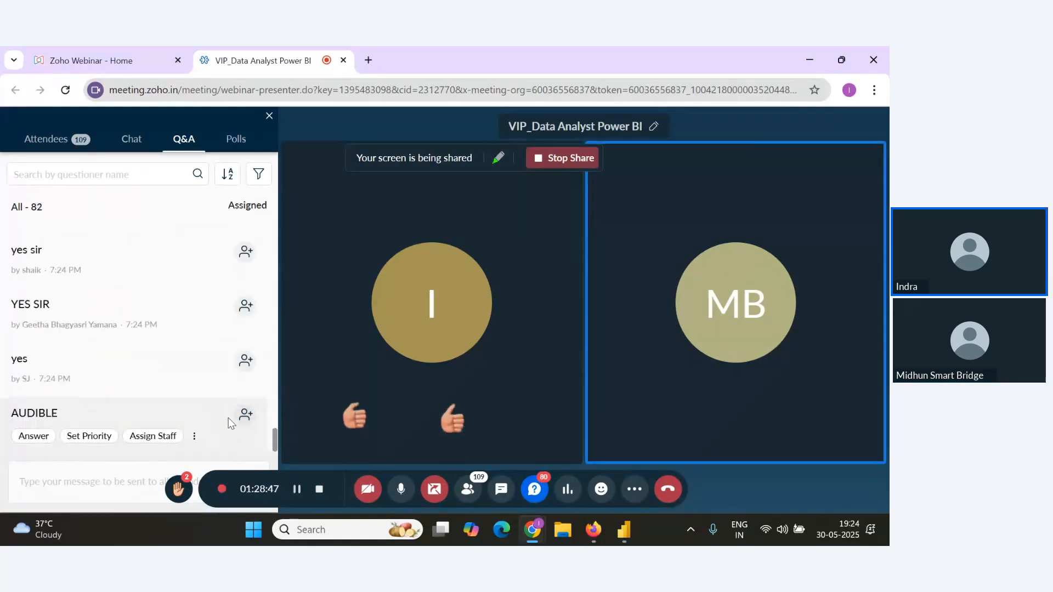
key("alt+Tab")
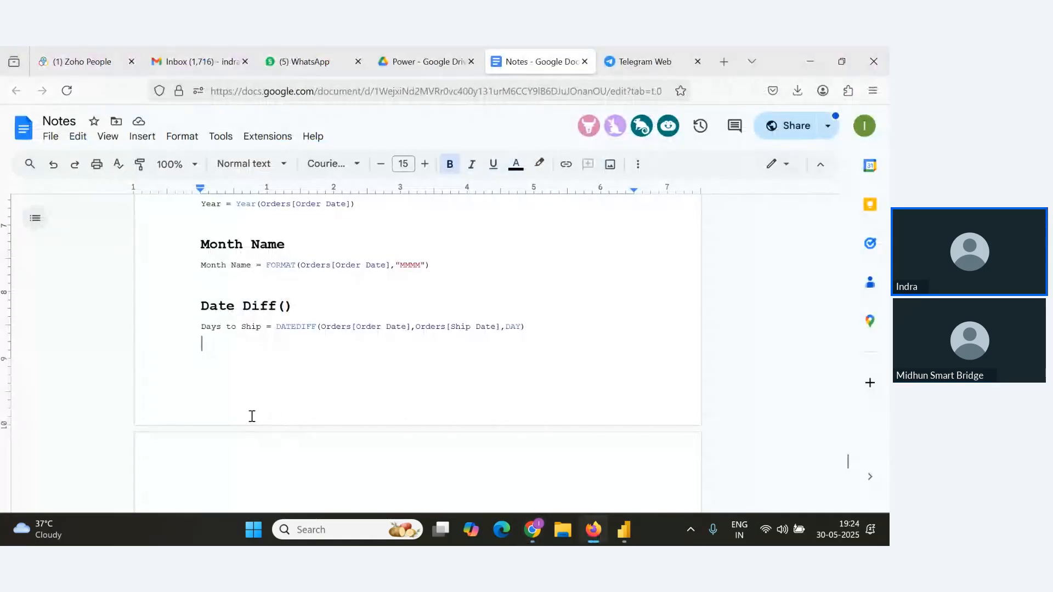
key("alt+Tab")
key("alt+Tab")
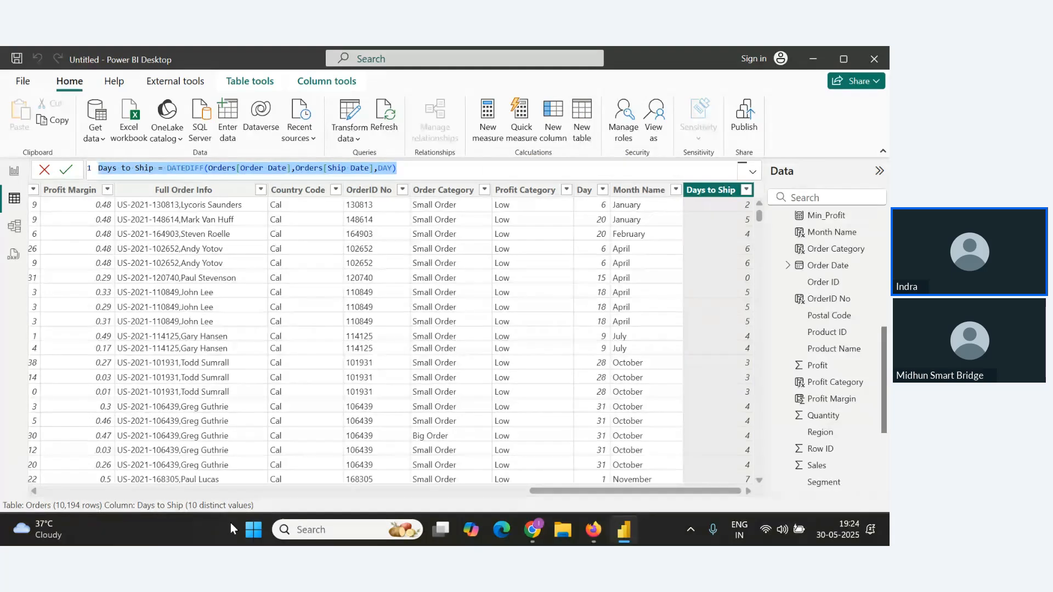
Create a new table Profitable = FILTER(Orders,Orders[Profit]>100).
left_click_drag(608, 495, 474, 508)
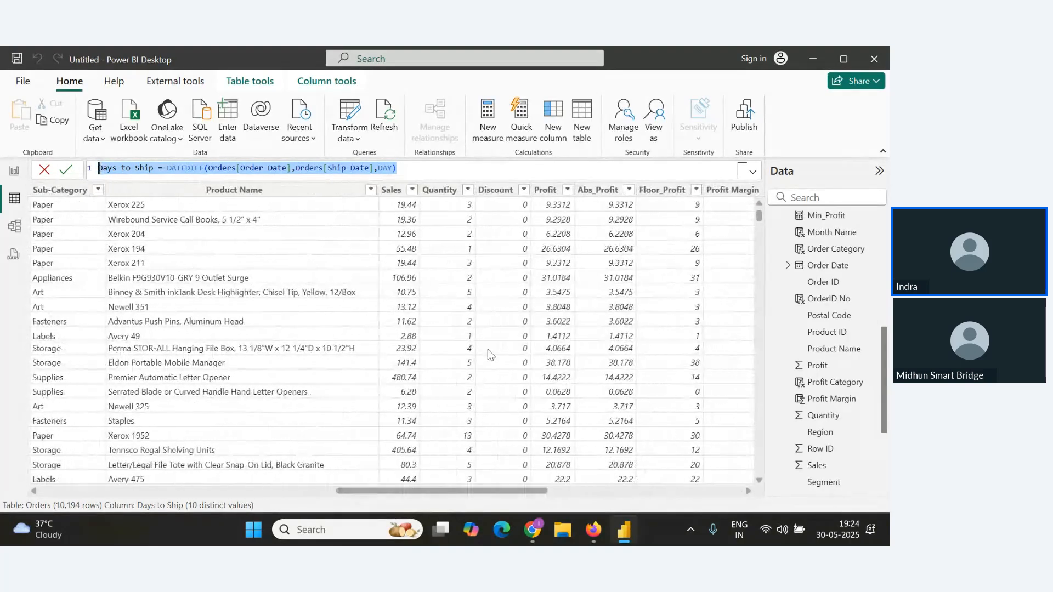
scroll(563, 312, "down", 5)
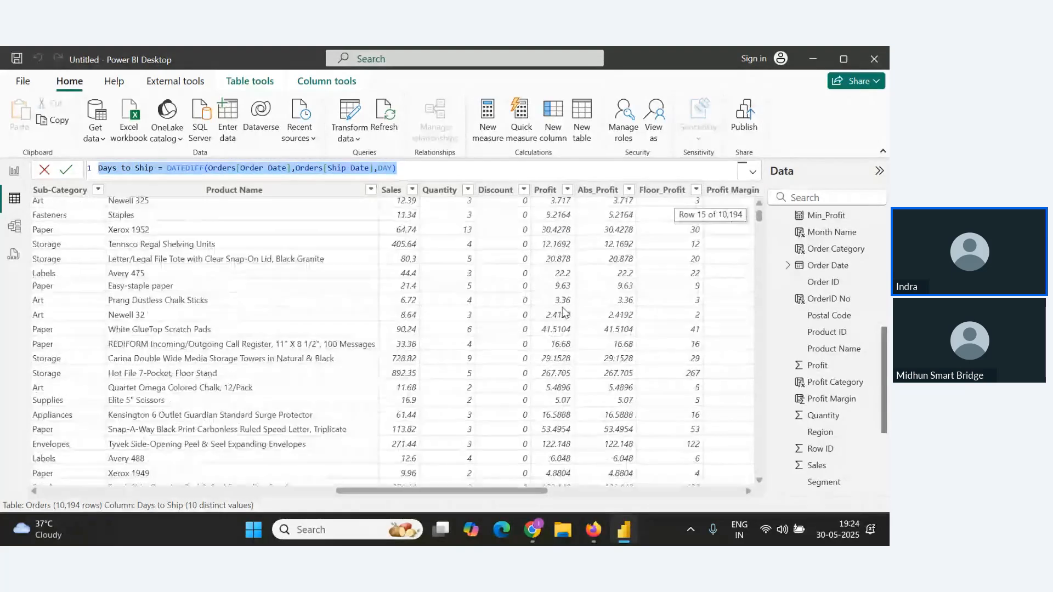
scroll(563, 311, "up", 5)
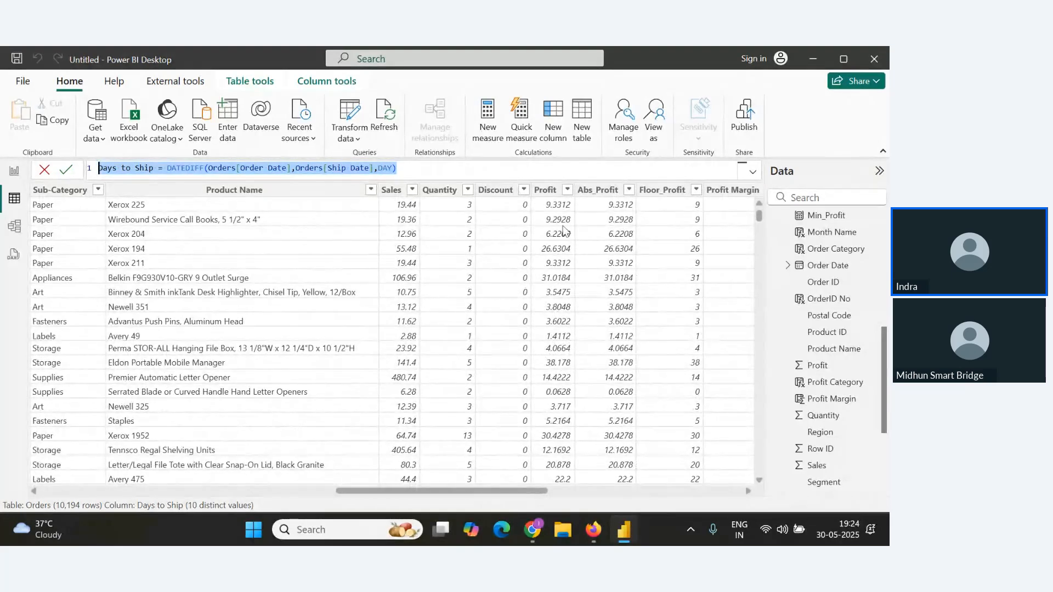
scroll(560, 264, "down", 6)
scroll(559, 351, "down", 5)
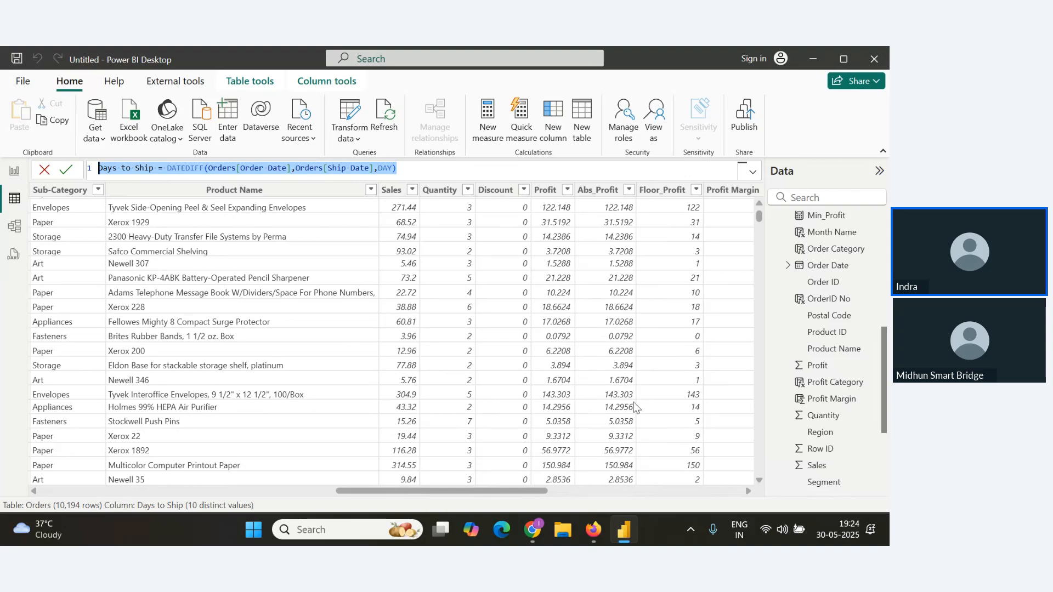
left_click(582, 122)
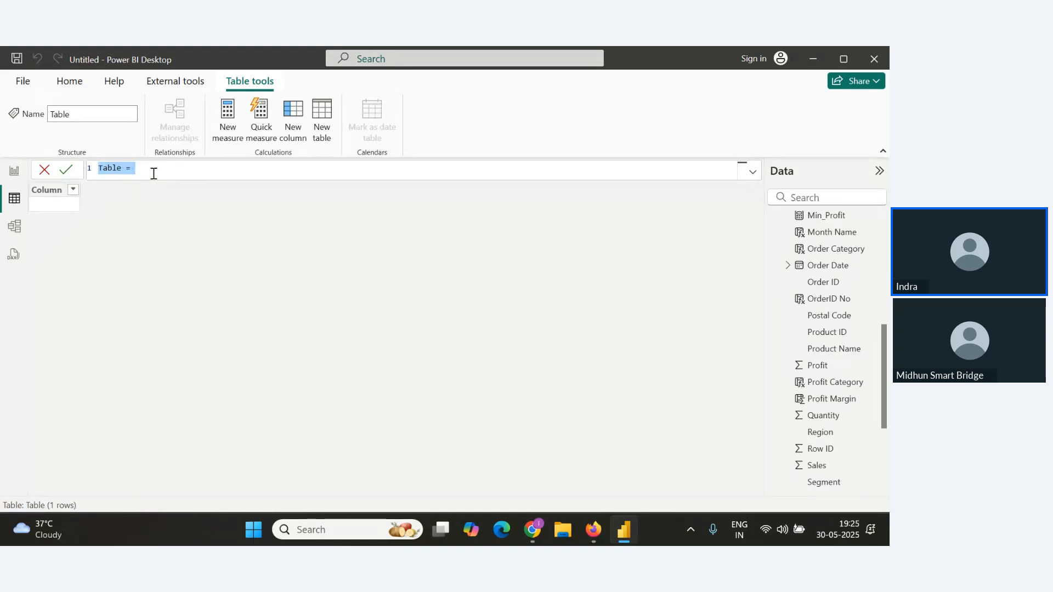
type("Profitable= FILTER(")
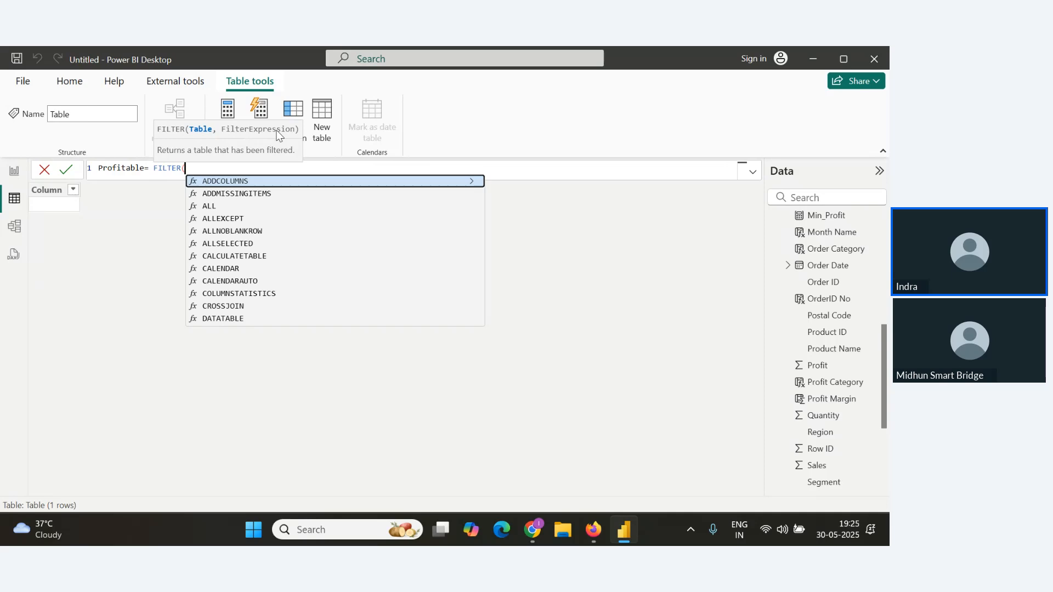
type("Orders")
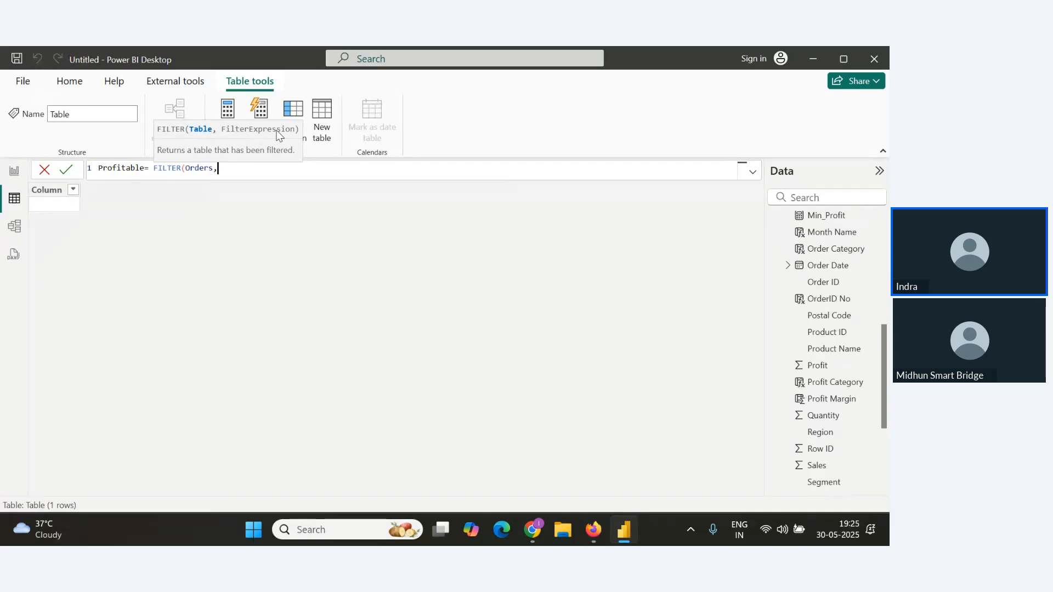
type(",Profit")
key("Tab")
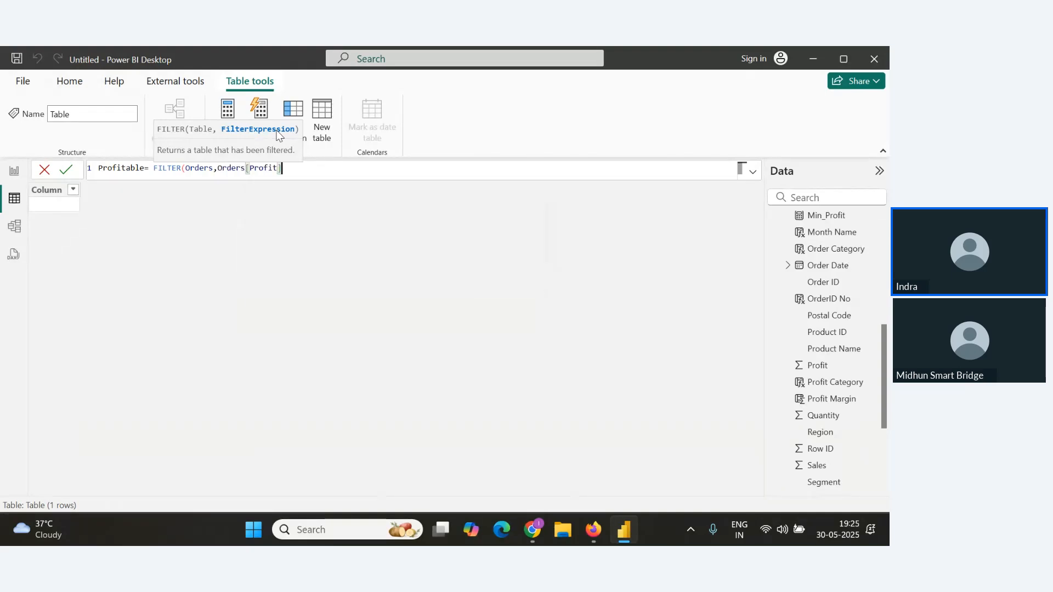
type(">100)")
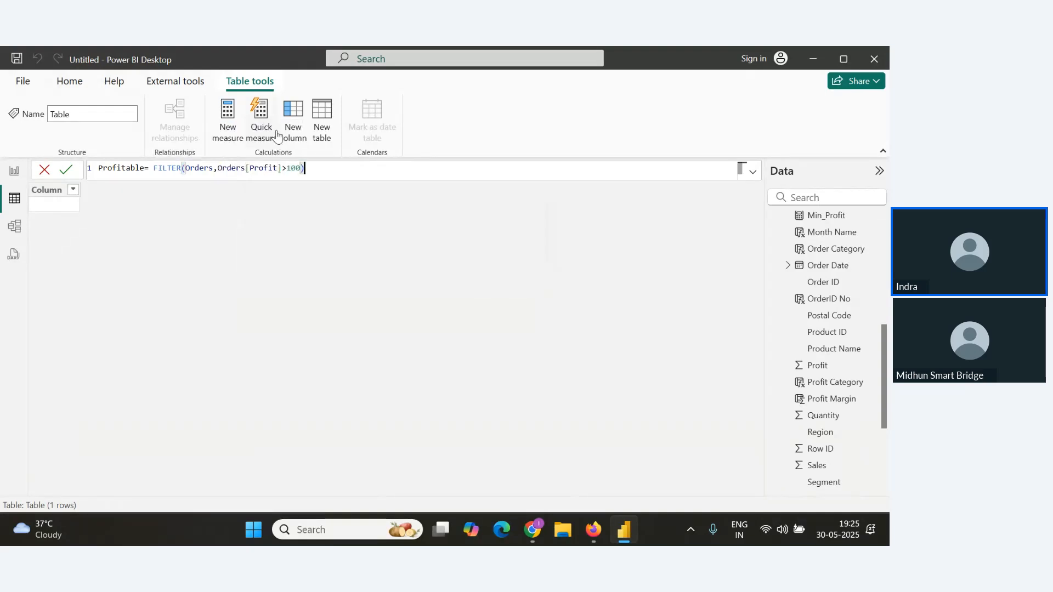
left_click(64, 173)
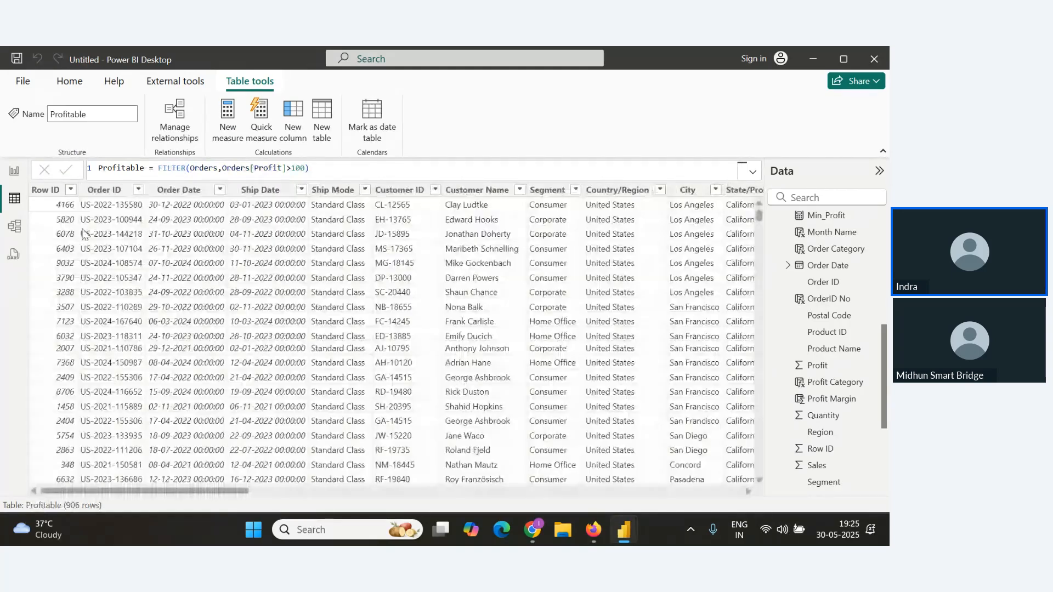
Scroll through the columns and rows of the new Profitable table.
left_click_drag(229, 490, 751, 494)
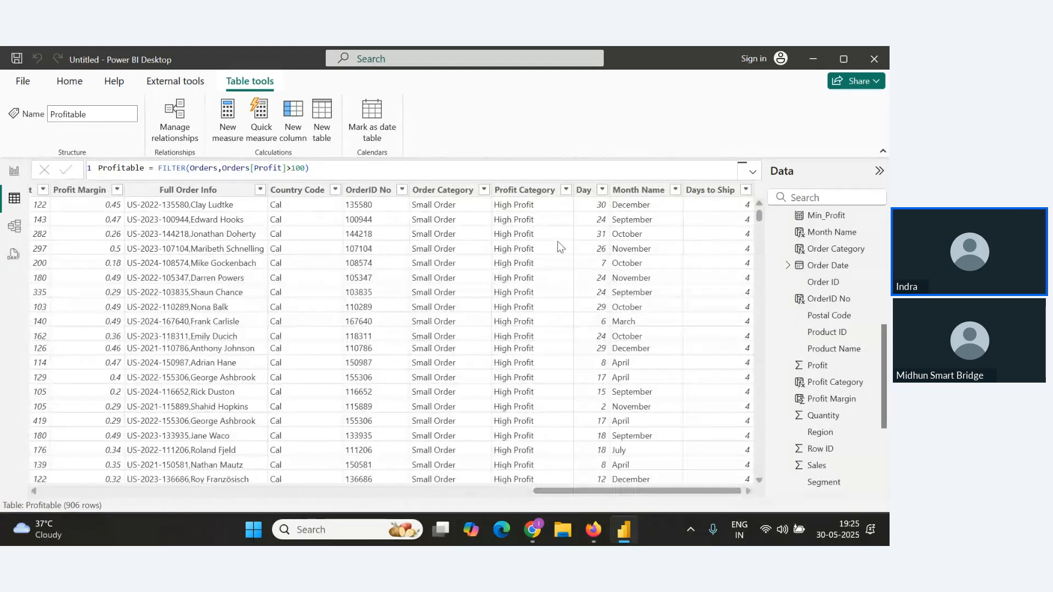
left_click_drag(567, 491, 408, 488)
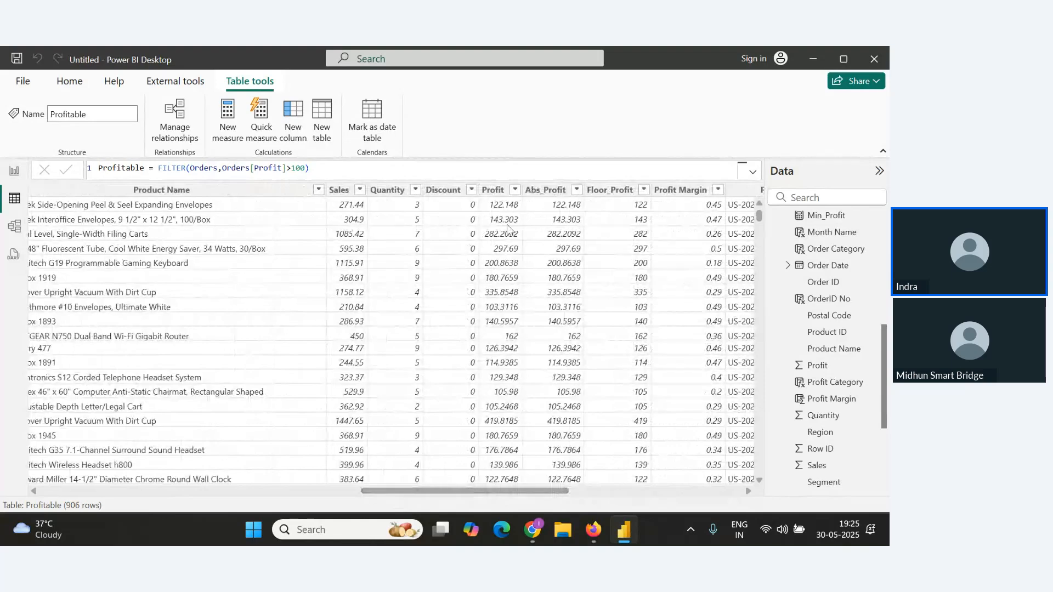
scroll(492, 250, "down", 10)
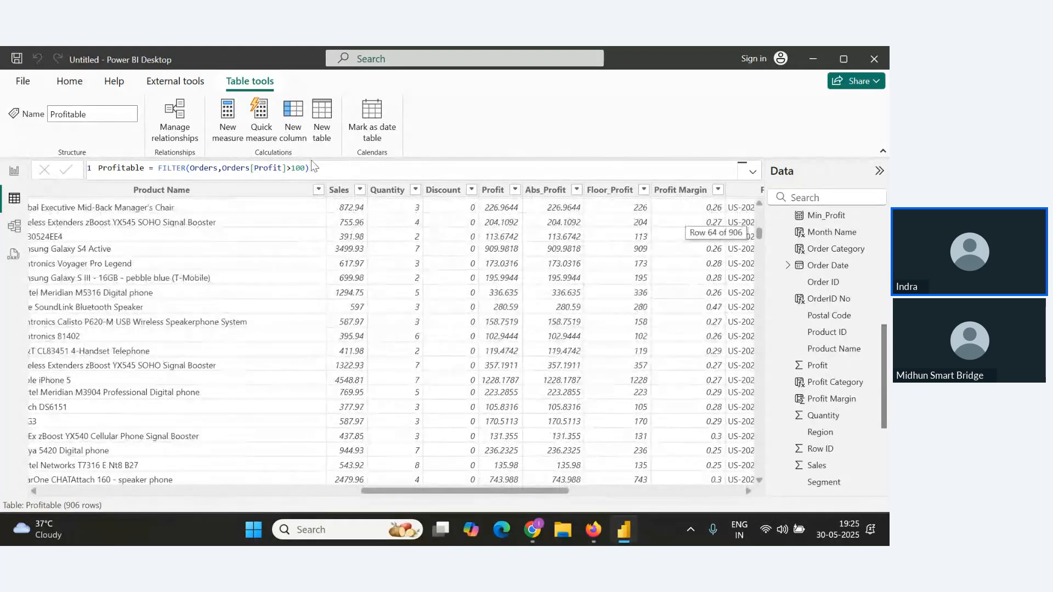
Copy the Profitable formula into the Notes document under a new New Table heading.
left_click(344, 169)
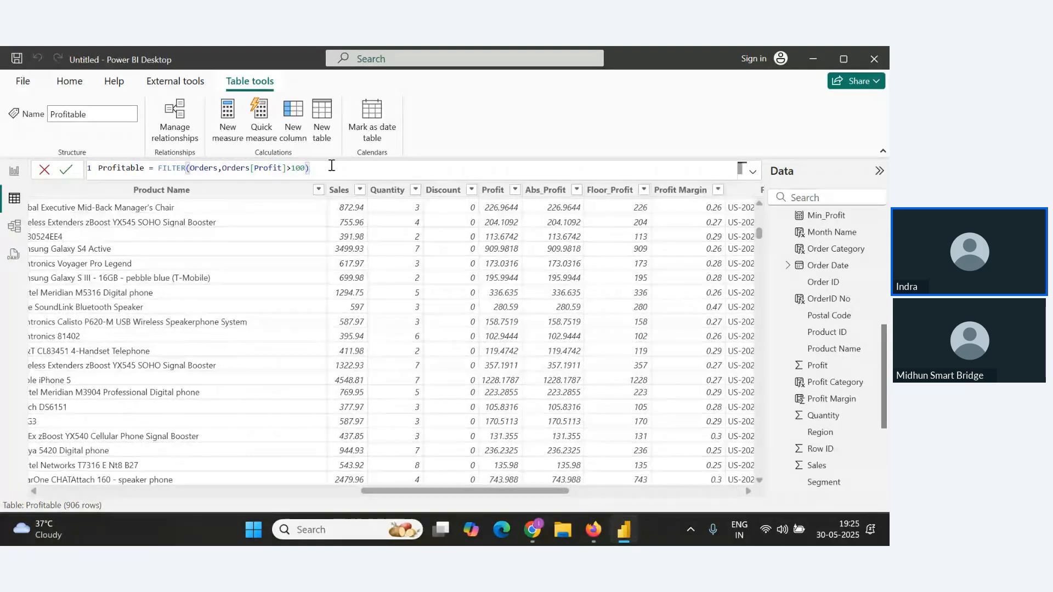
left_click_drag(366, 170, 19, 171)
key("ctrl+c")
key("alt+Tab")
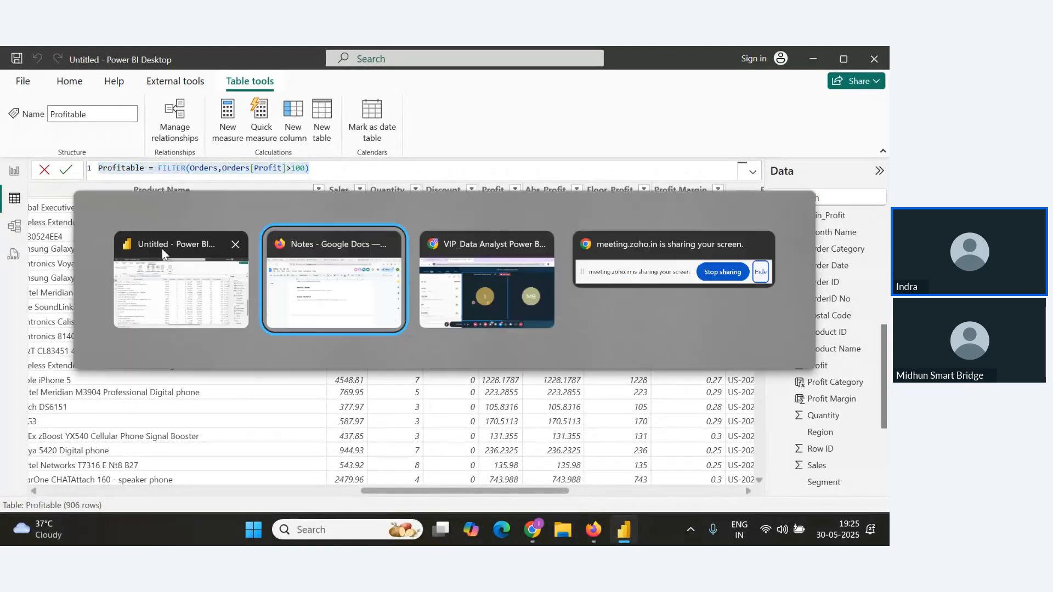
key("Return")
key("Return")
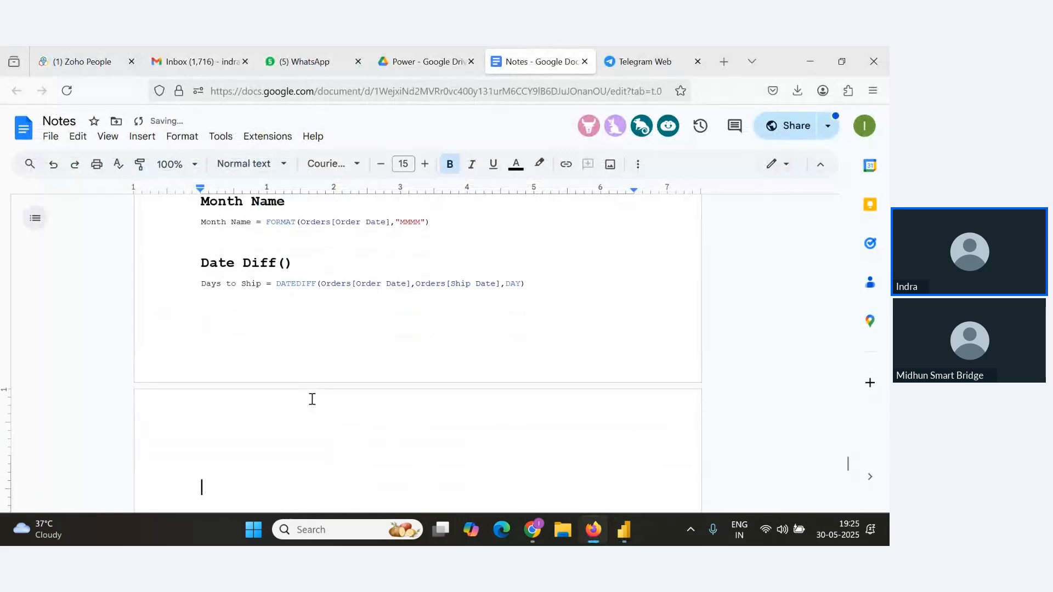
key("BackSpace")
type("New Tab")
type("el")
key("BackSpace")
key("BackSpace")
type("le")
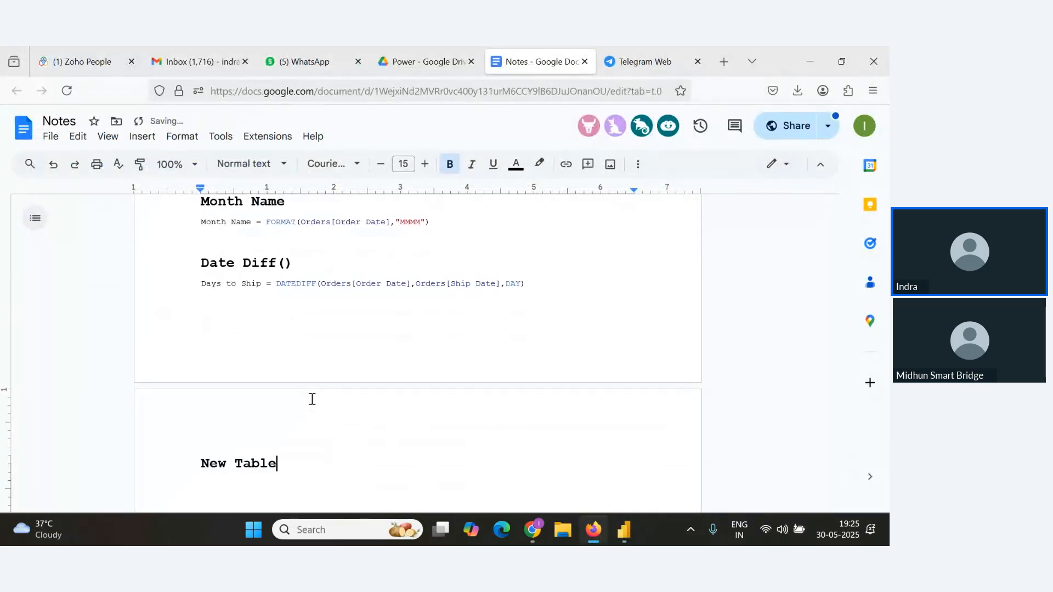
key("Return")
key("ctrl+v")
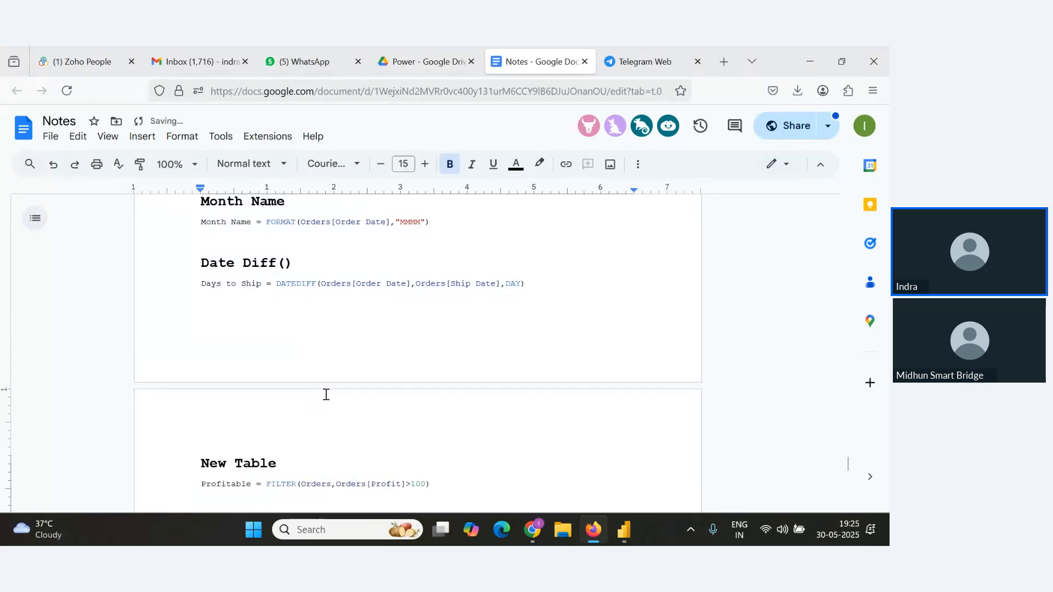
Add a Calculate() with filter() heading below the New Table formula in the Notes document.
key("alt+Tab")
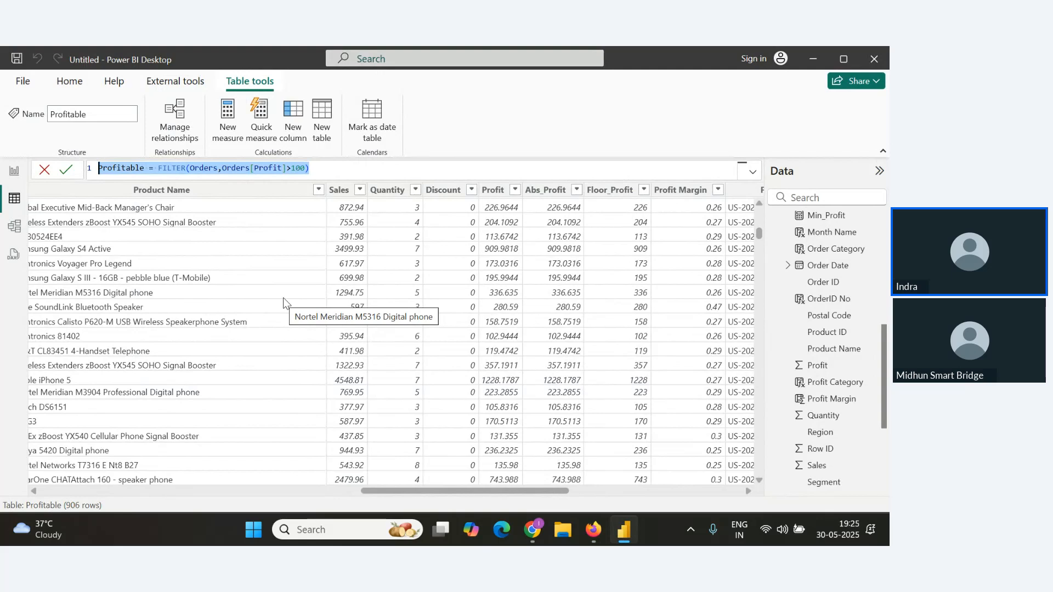
key("alt+Tab")
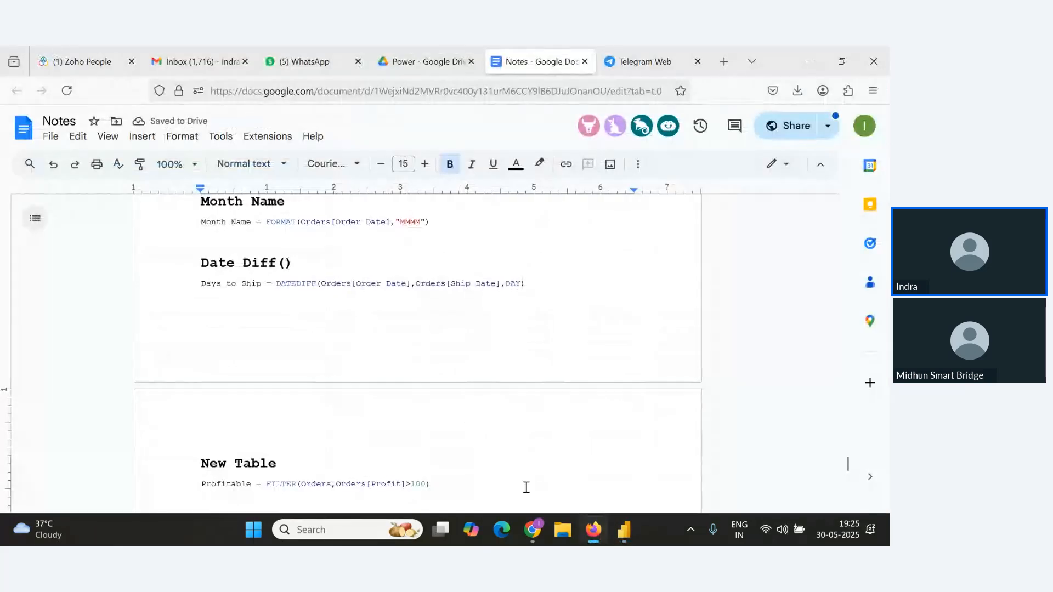
scroll(524, 487, "down", 3)
key("Return")
type("Cal")
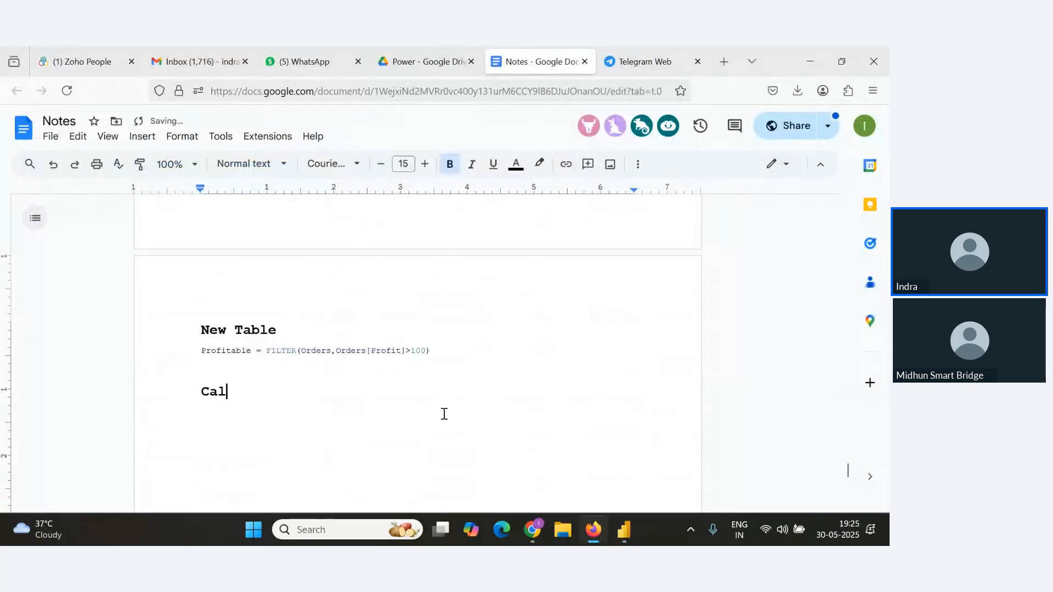
type("culate() wi")
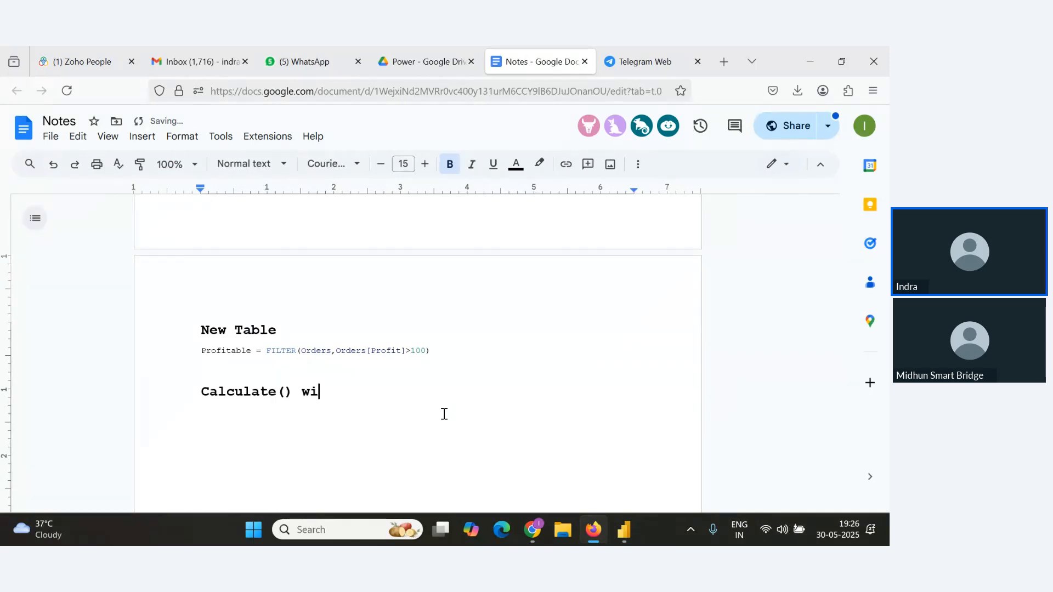
type("th filter")
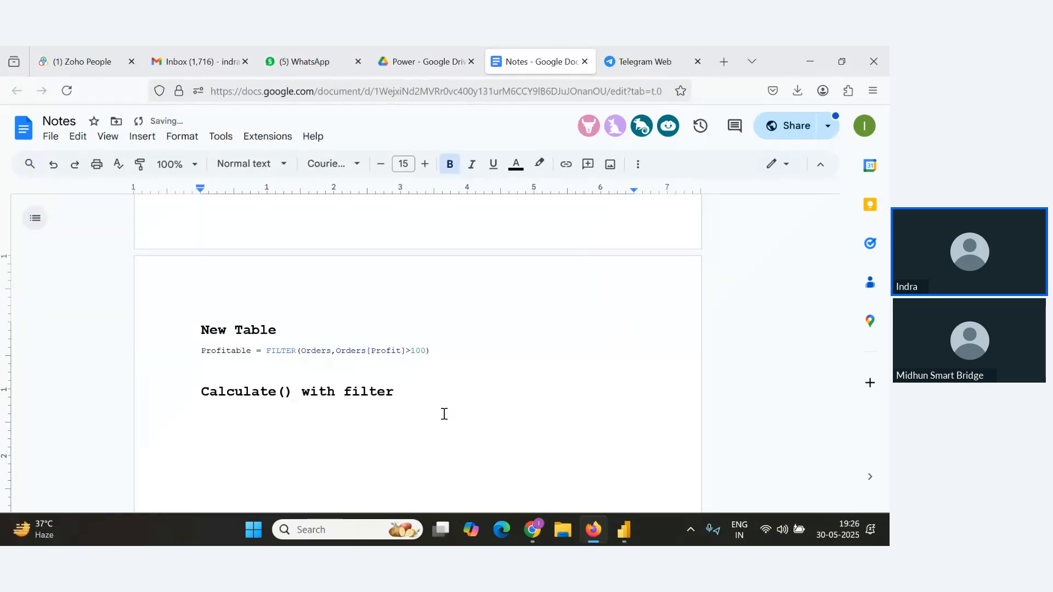
type("()")
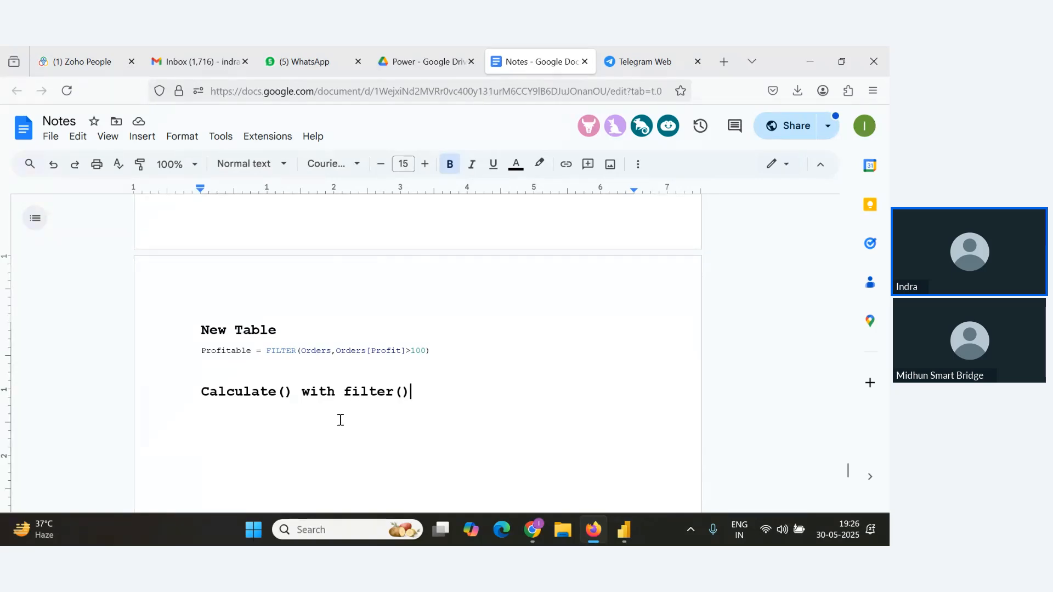
key("alt+Tab")
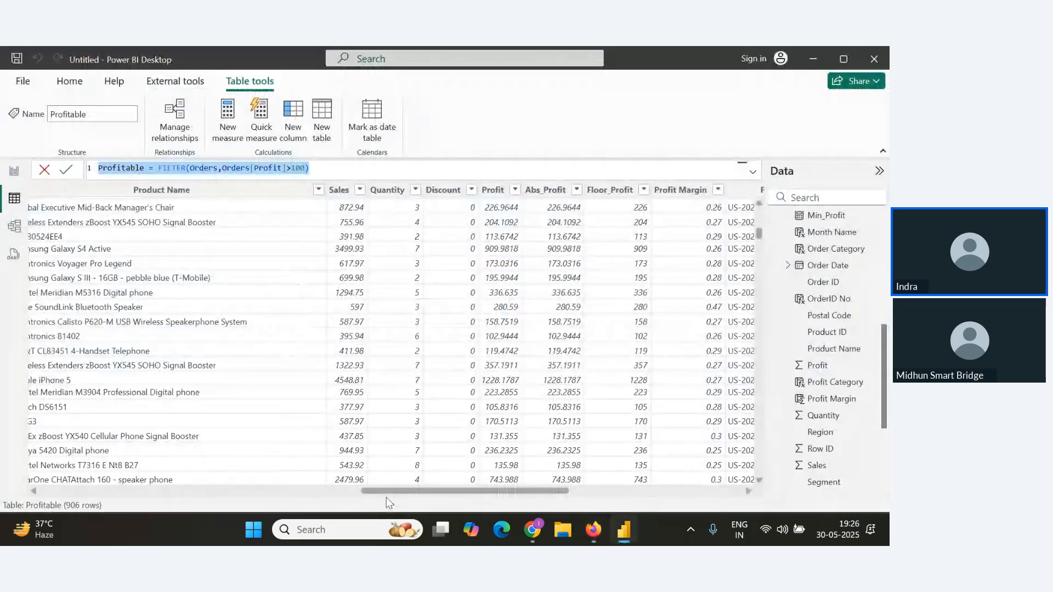
mouse_move(396, 491)
left_mouse_down()
mouse_move(385, 496)
mouse_move(402, 496)
left_mouse_up()
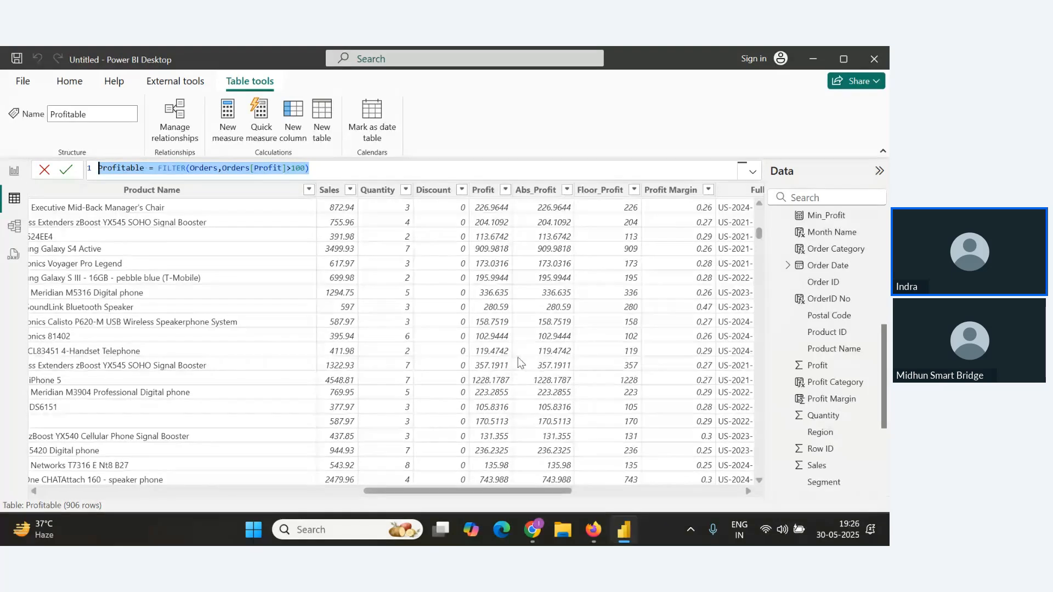
Start a new measure on the Profitable table with the formula Filtered Sales=CALCULATE(SUM(Orders[Sales]).
left_click(227, 121)
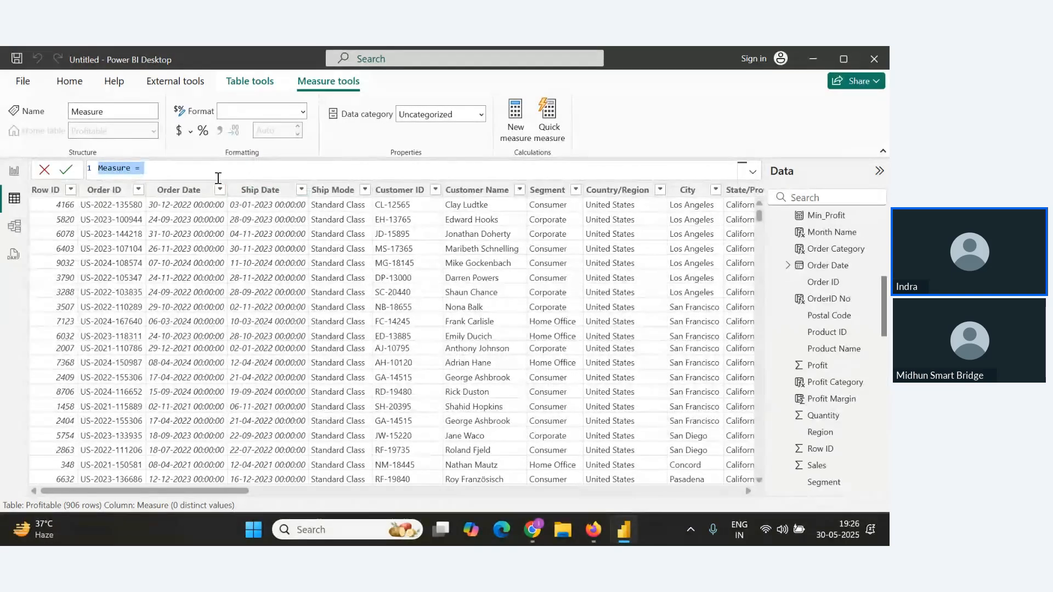
type("Filter")
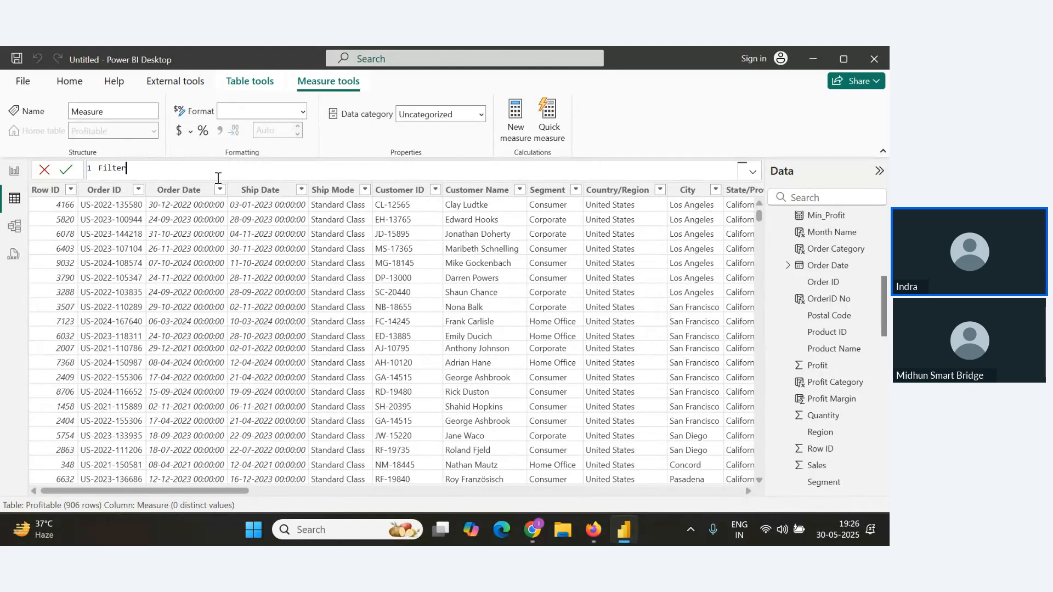
type("ed Sales=CALCULATE(")
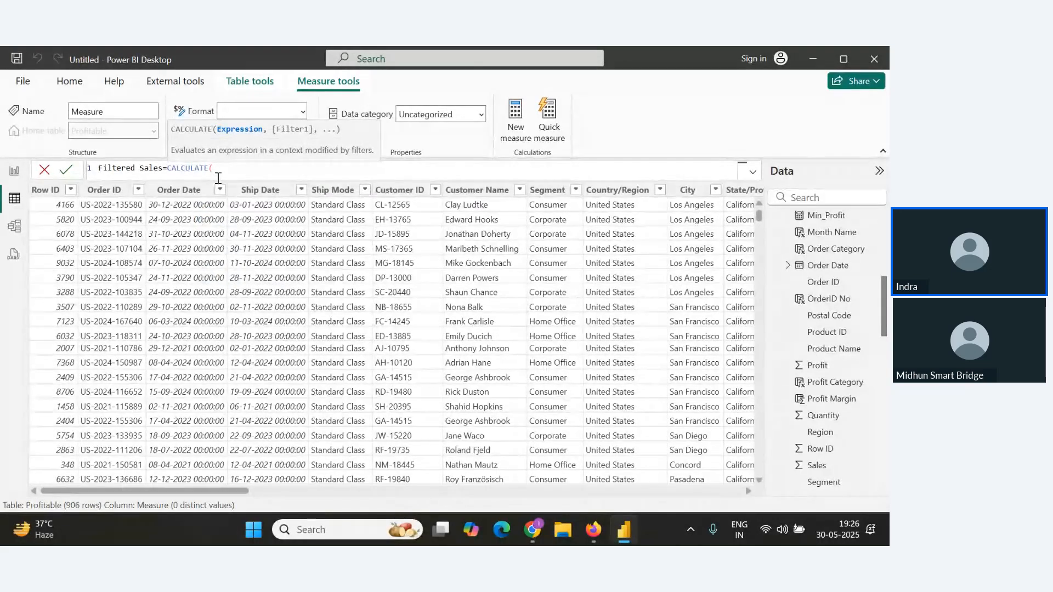
type("SUM(")
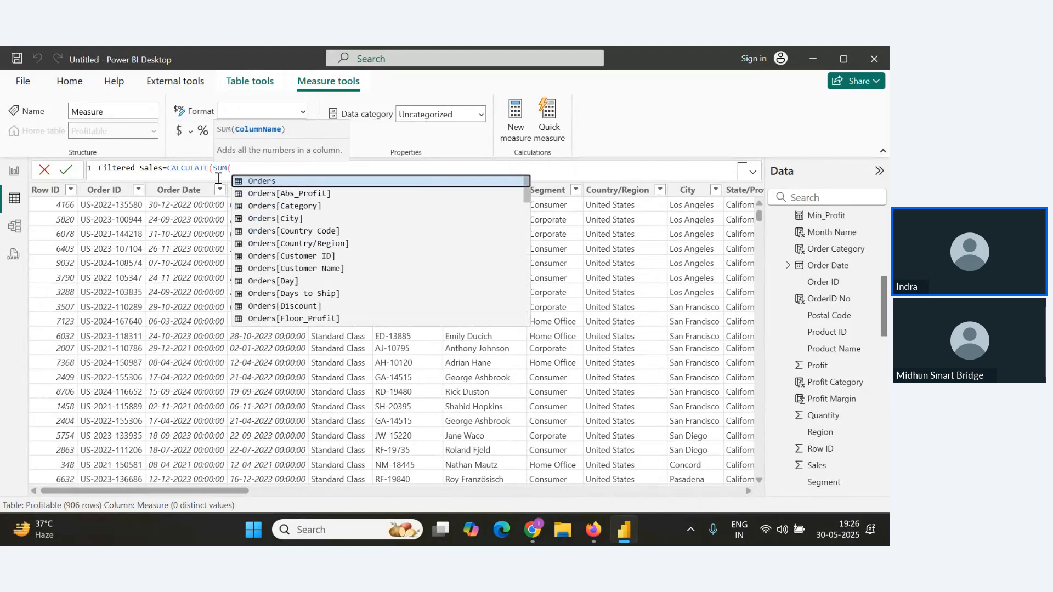
type("Orders[Sales]")
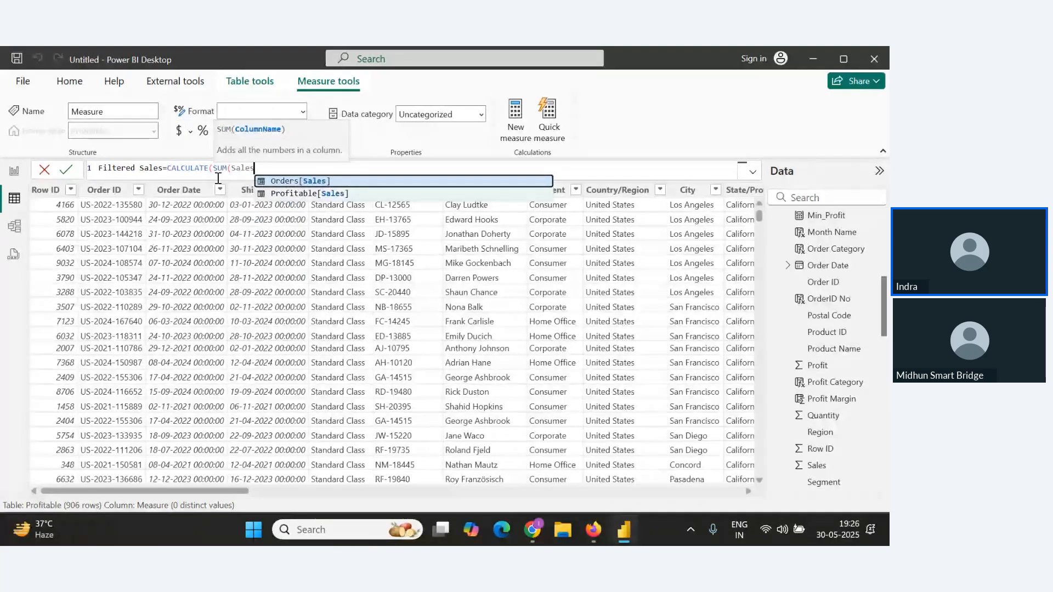
type(", filet")
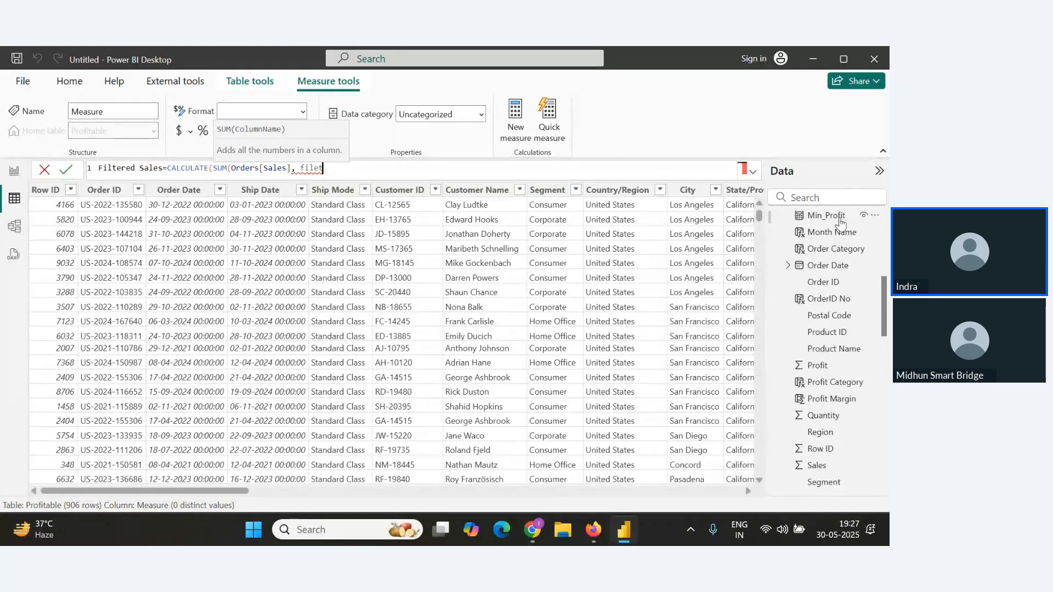
Append a FILTER(Order,Orders argument to the formula and commit the incomplete Filtered Sales measure.
scroll(840, 222, "up", 6)
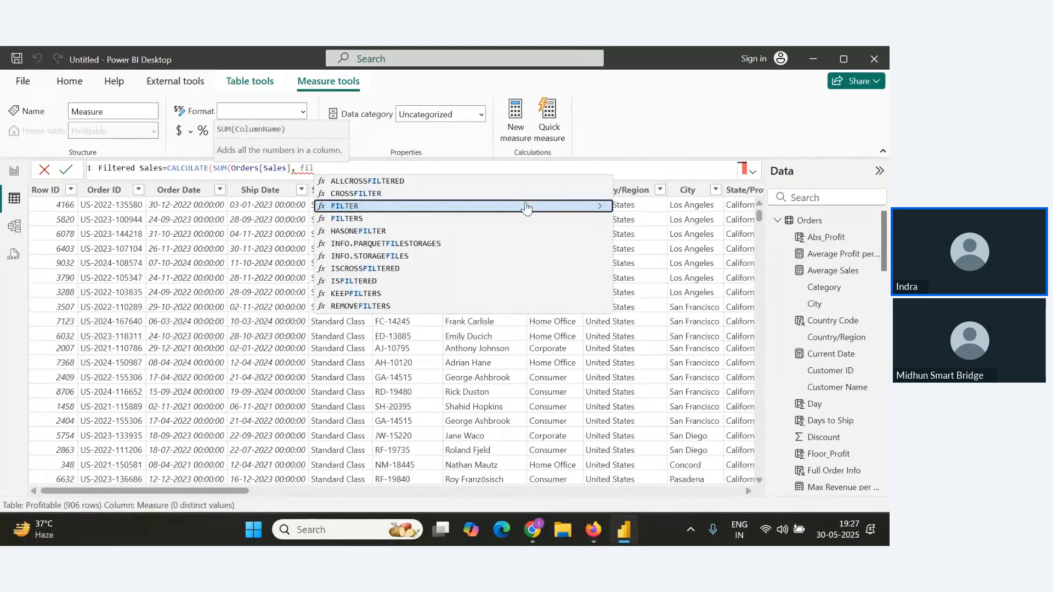
key("Tab")
type("Order")
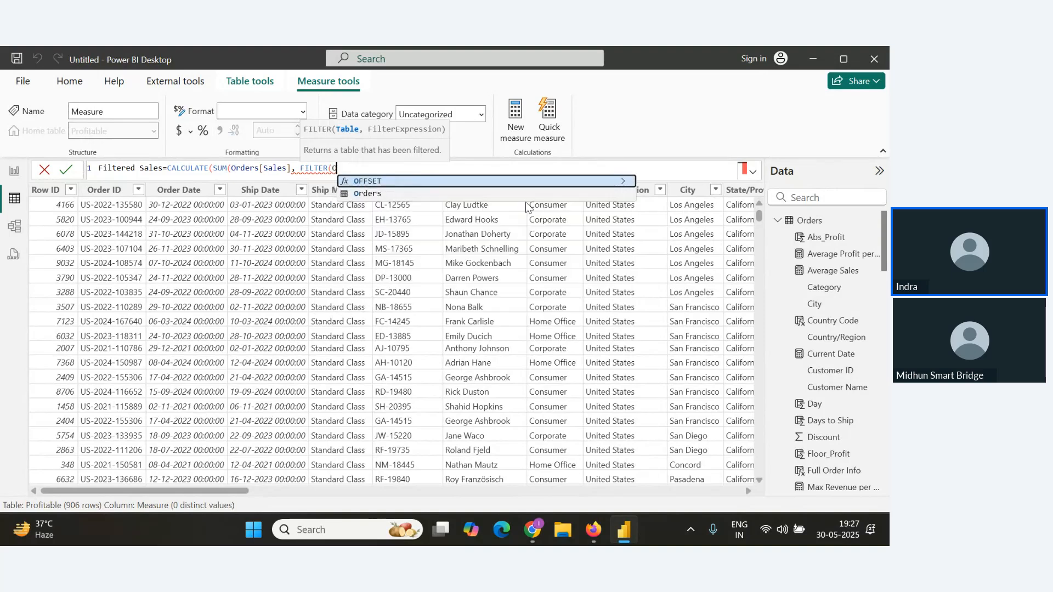
type(",")
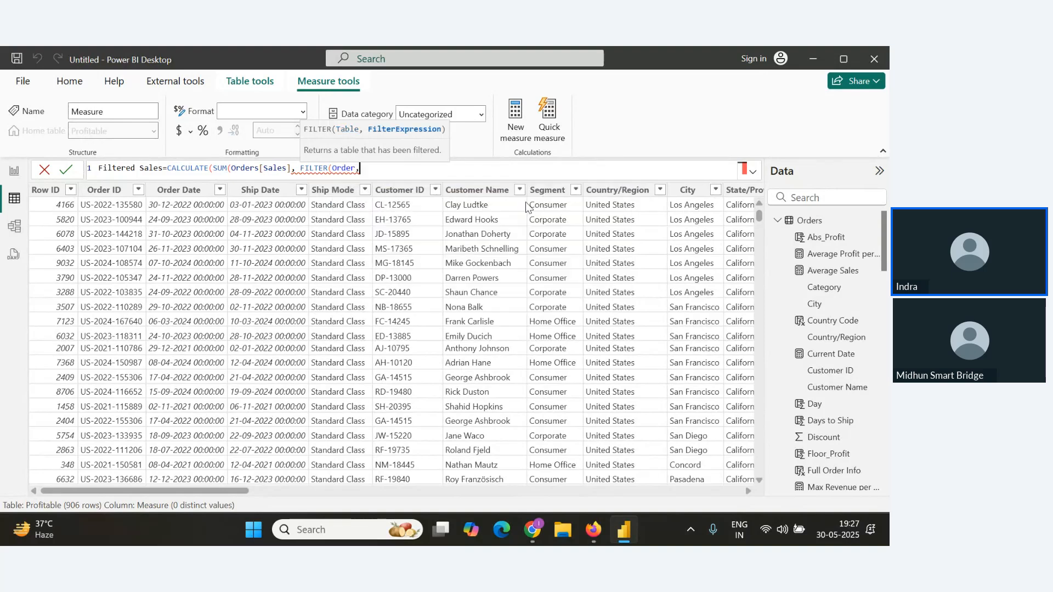
type("profit")
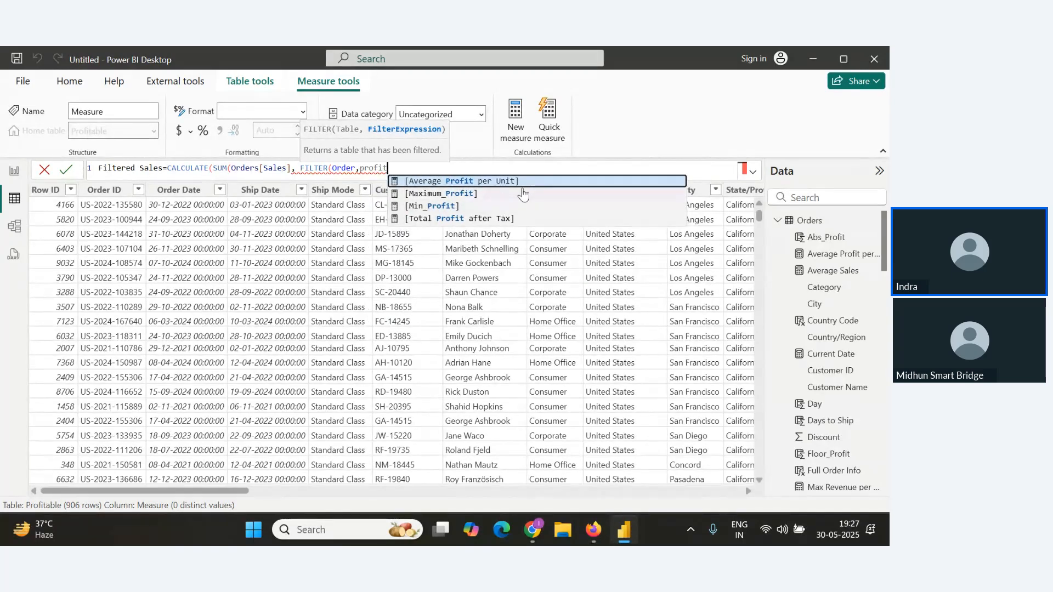
key("BackSpace")
key("BackSpace")
key("BackSpace")
key("BackSpace")
key("BackSpace")
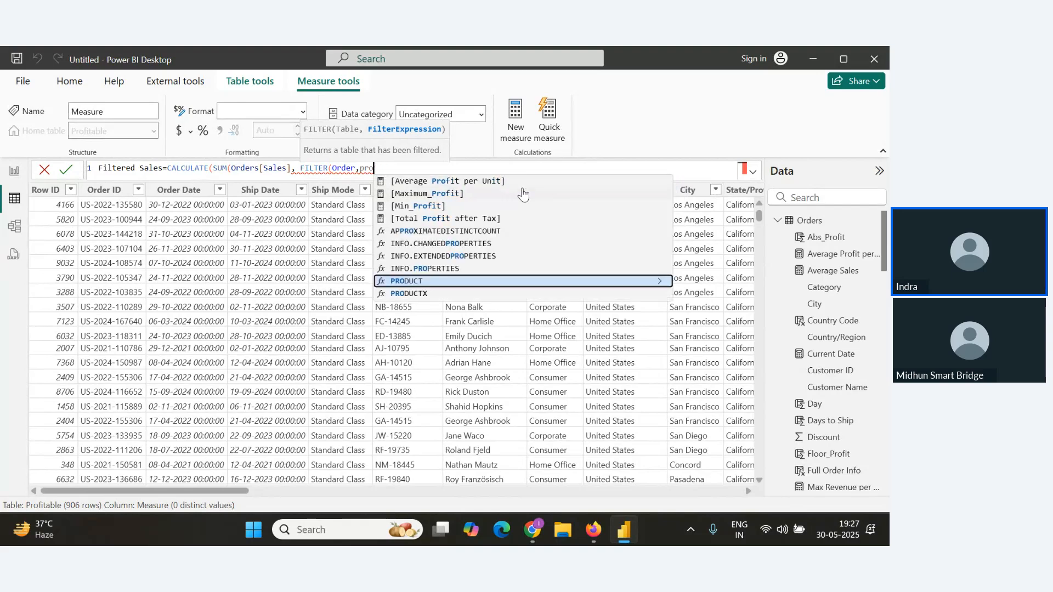
key("BackSpace")
type("Ord")
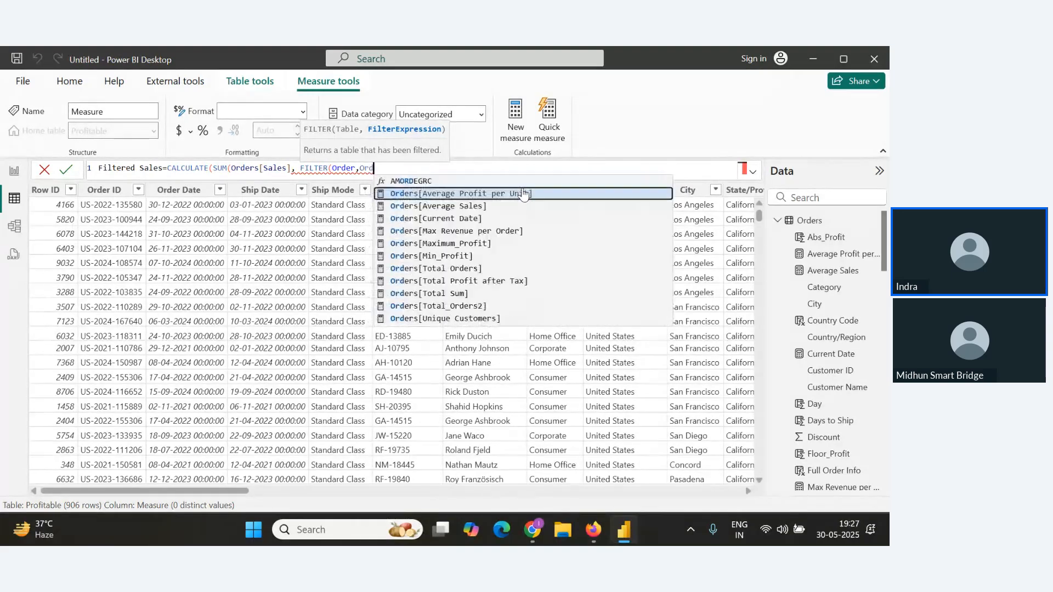
type("s")
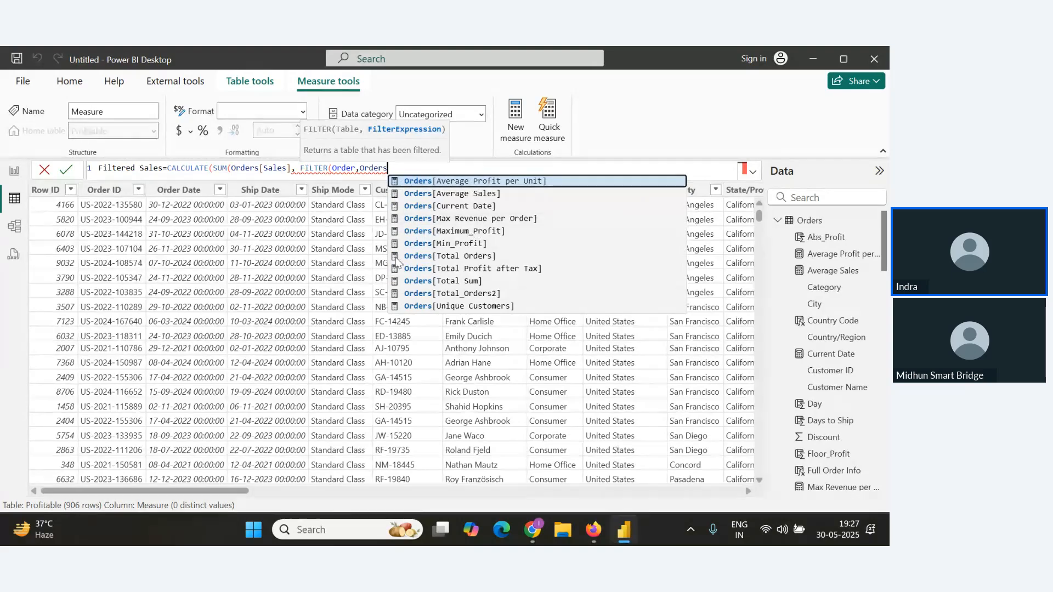
scroll(834, 329, "down", 8)
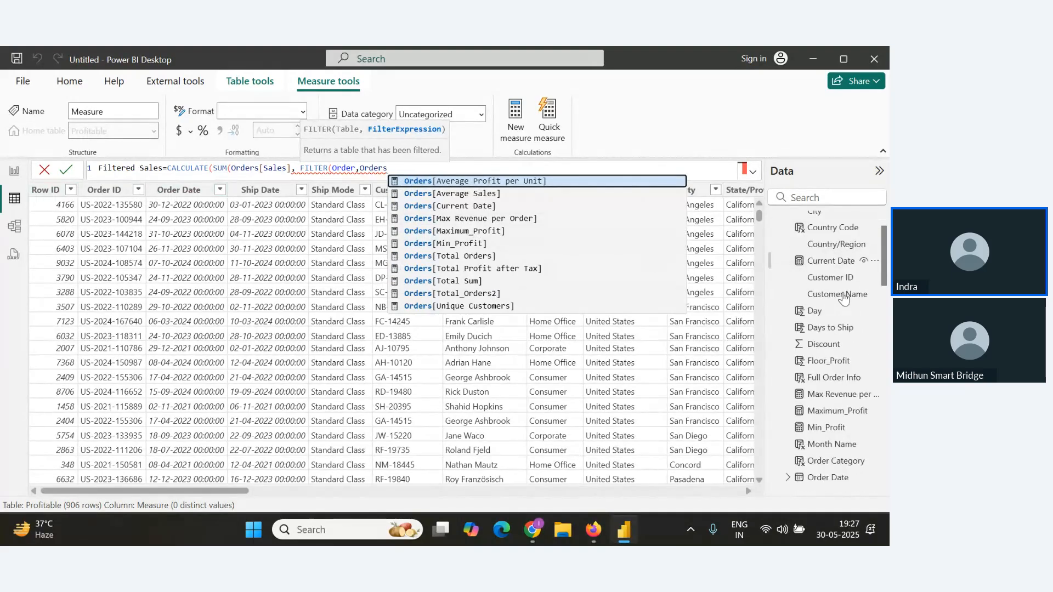
scroll(840, 368, "down", 6)
left_click_drag(884, 396, 868, 192)
left_click(785, 224)
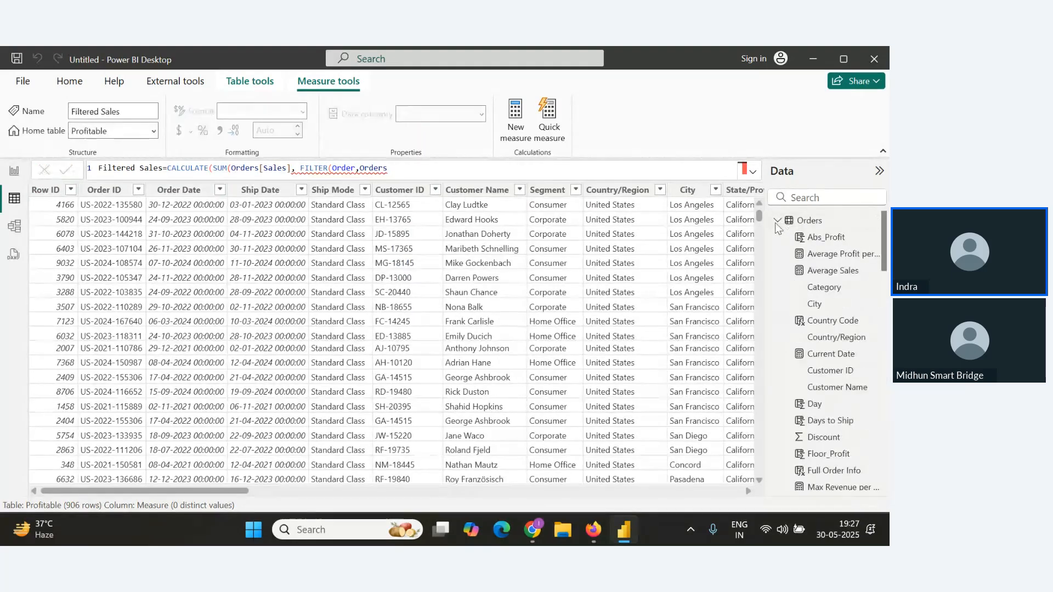
Expand the Profitable table's fields, then switch the data view to the Orders table.
left_click(778, 221)
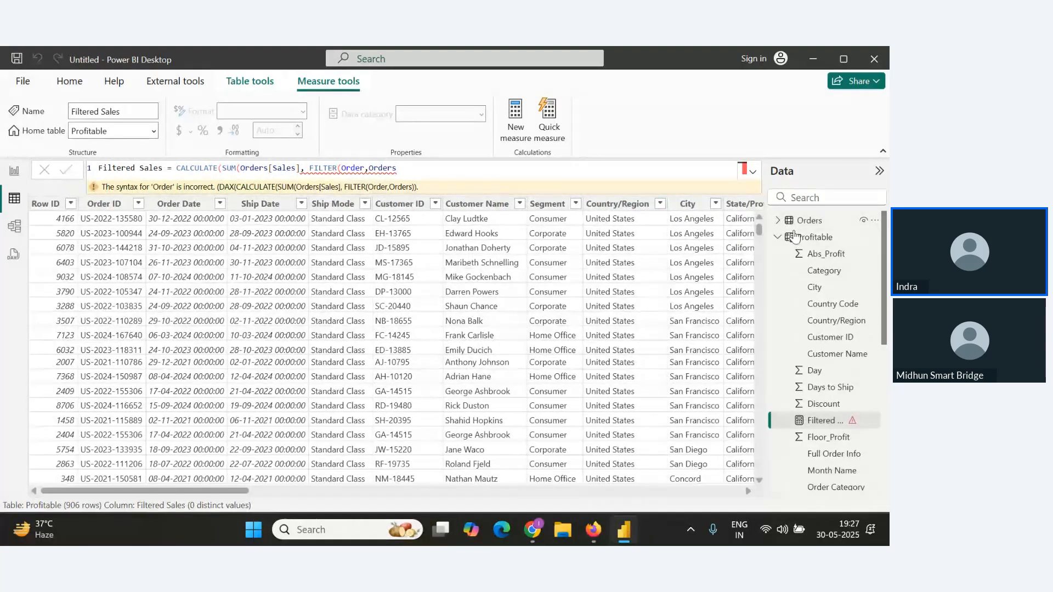
left_click(778, 237)
left_click(778, 221)
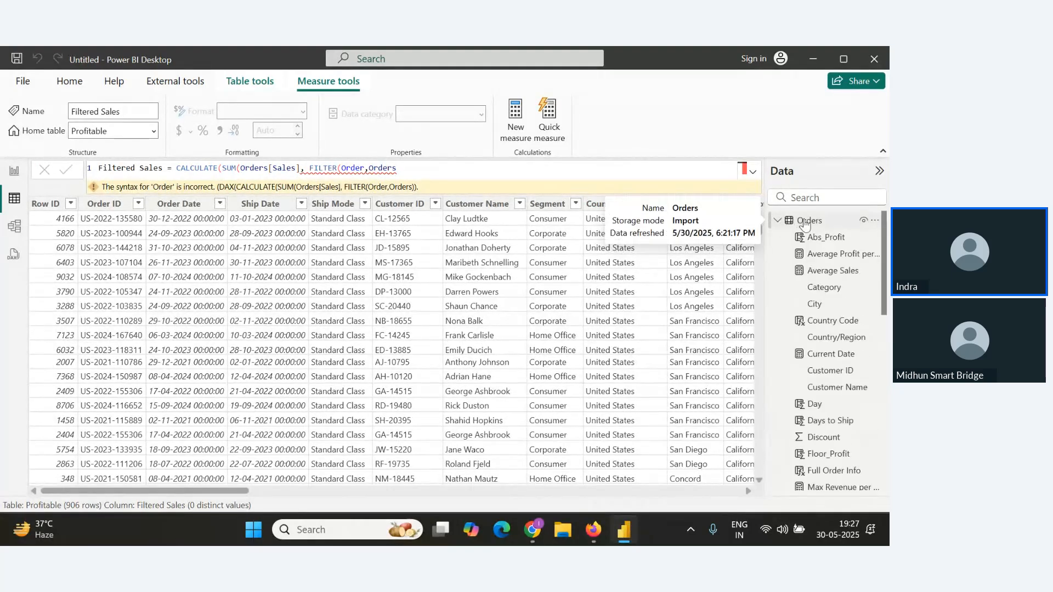
left_click(802, 221)
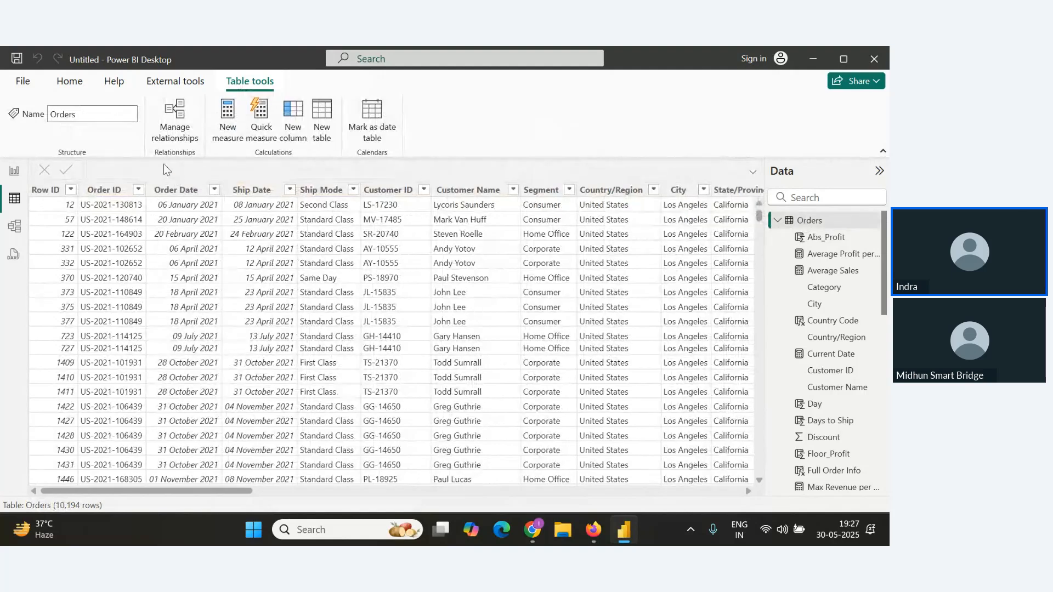
Start a new measure on the Orders table with the formula Filtered Sales=CALCULATE(.
left_click(228, 118)
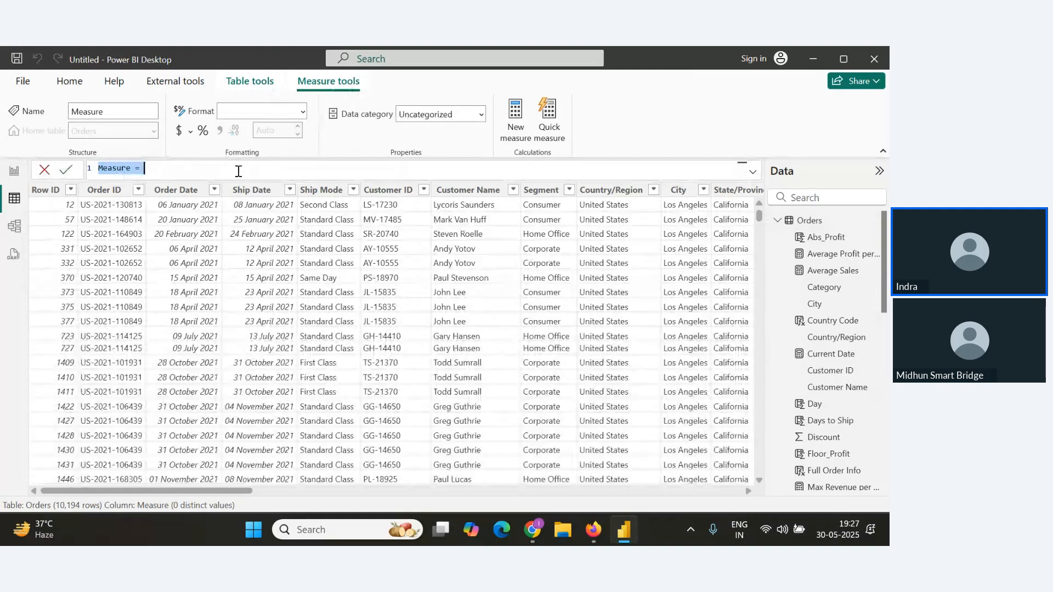
type("Filter")
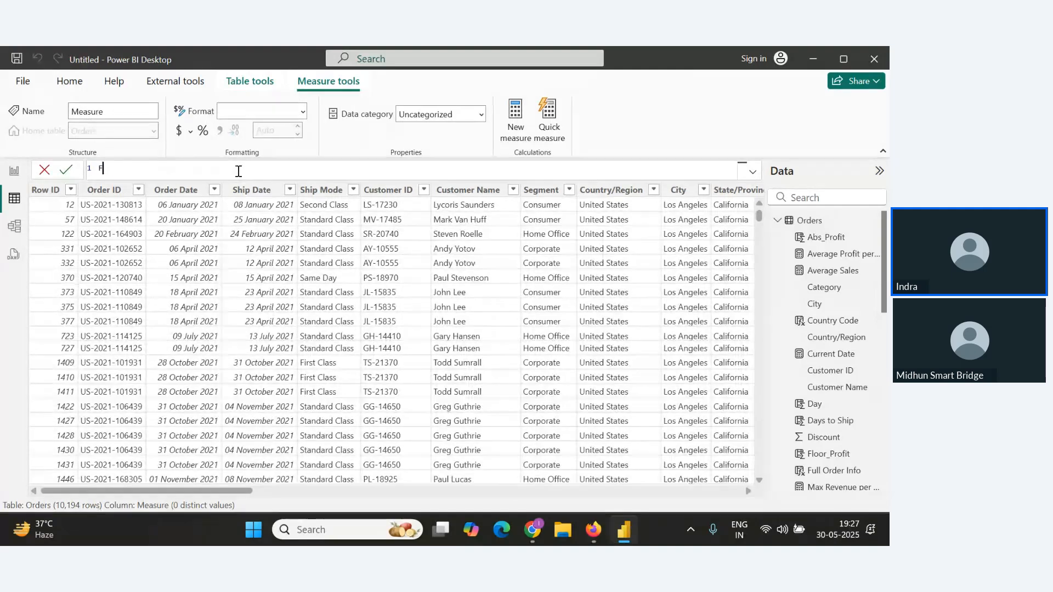
key("BackSpace")
key("BackSpace")
key("BackSpace")
type("r")
key("BackSpace")
type("tered Sales=Ca")
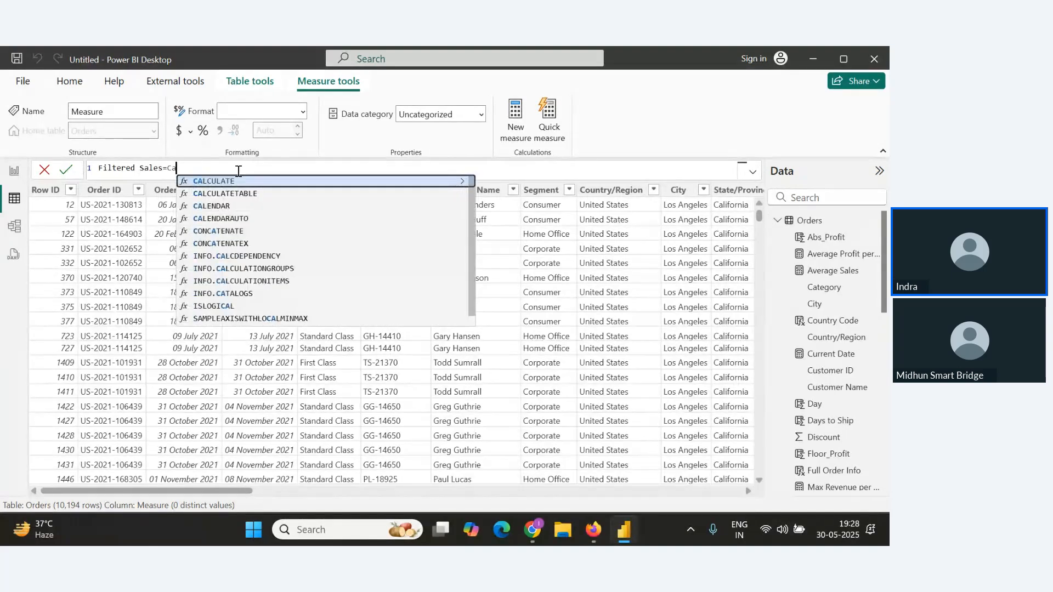
type("lcul")
key("Tab")
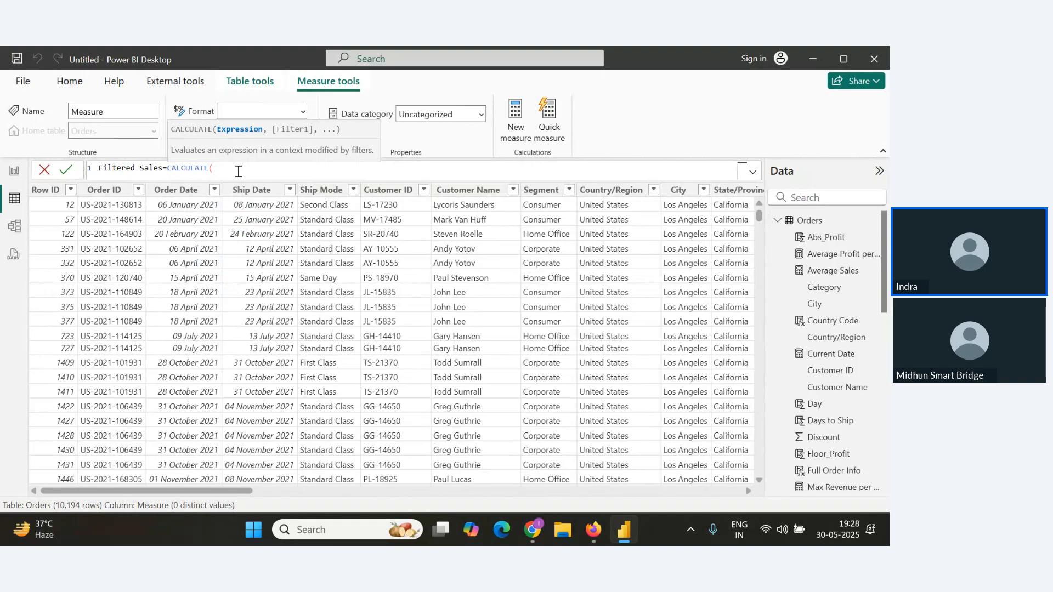
Extend the formula with SUM(Orders[Sales]), FILTER(Orders,Orders[Profit] using autocomplete.
type("Sum")
key("Tab")
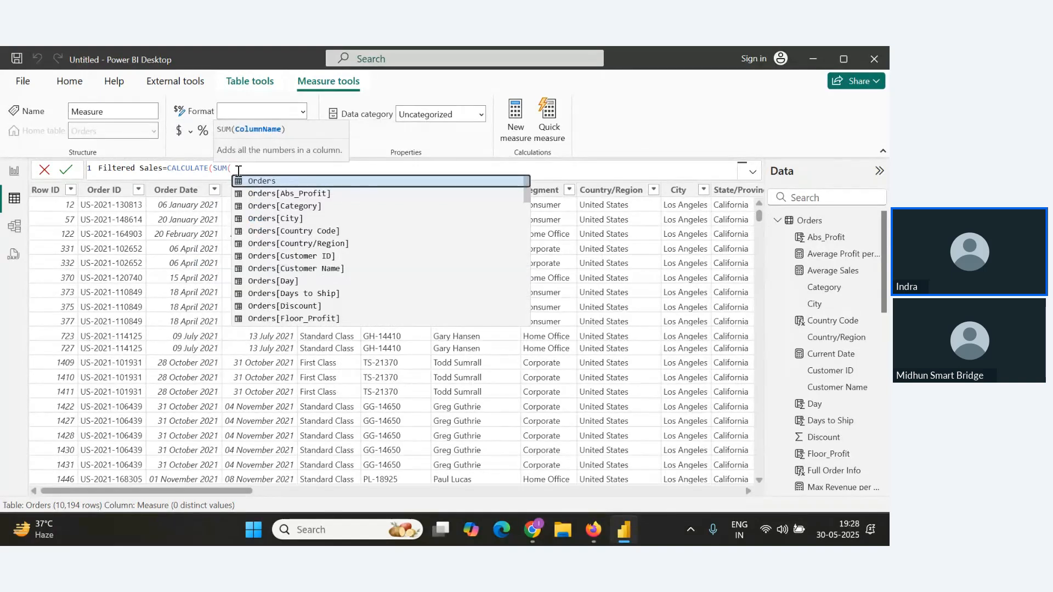
type("sa")
key("Tab")
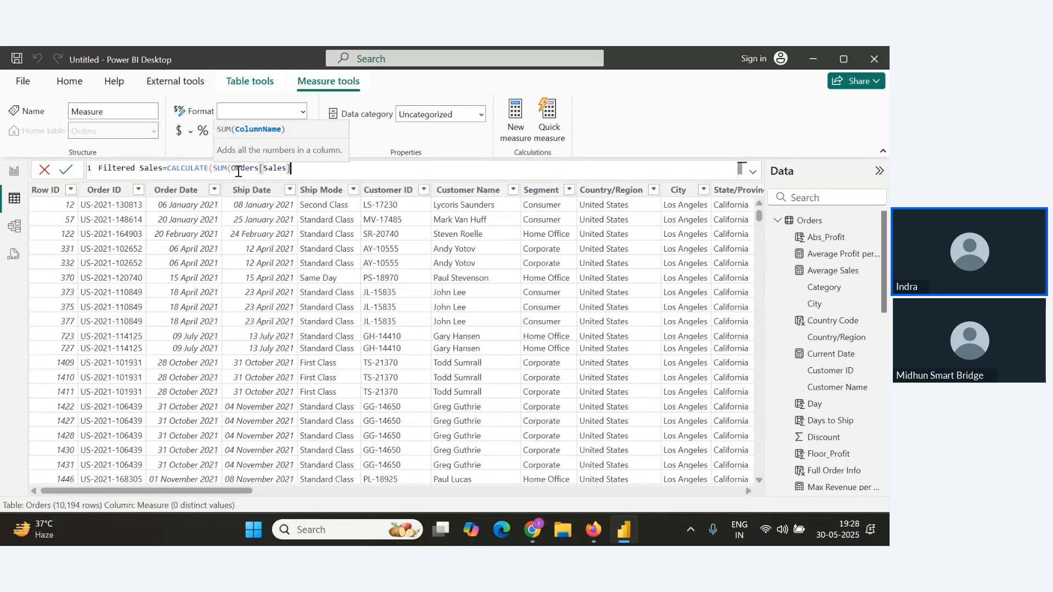
type(", filter")
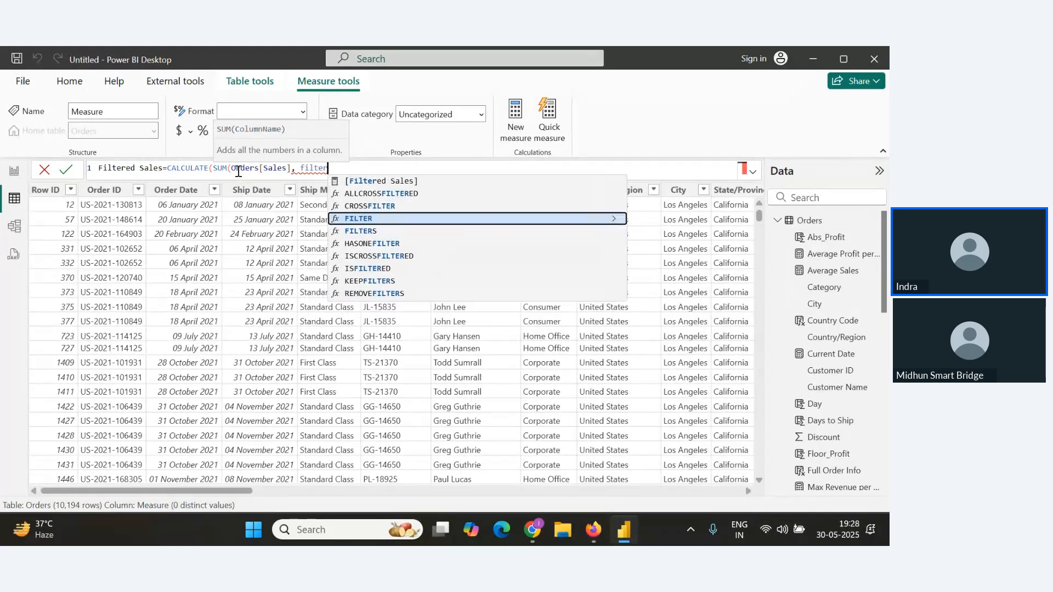
key("Tab")
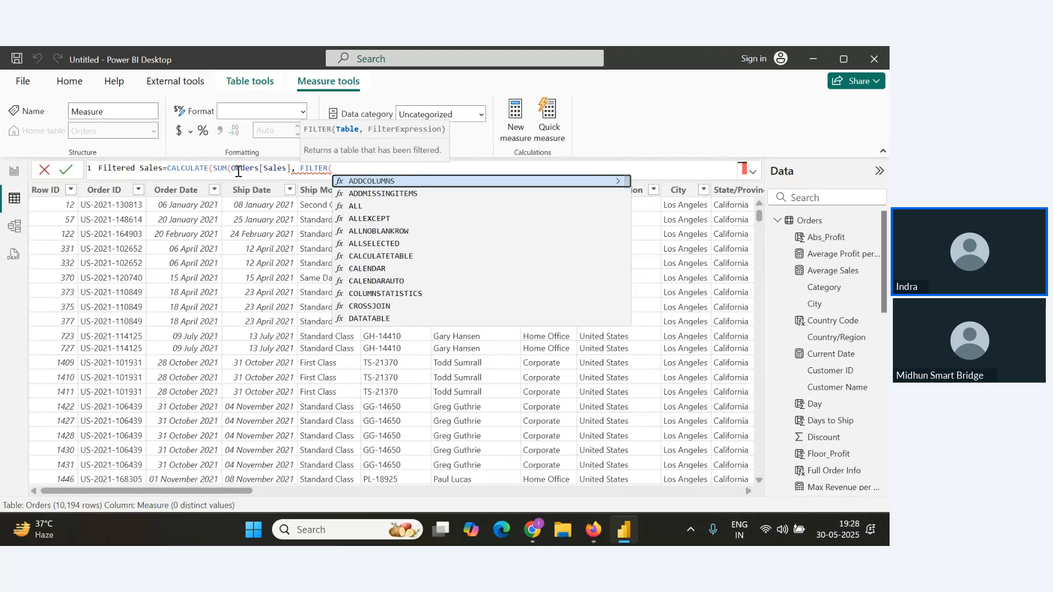
type("Ord")
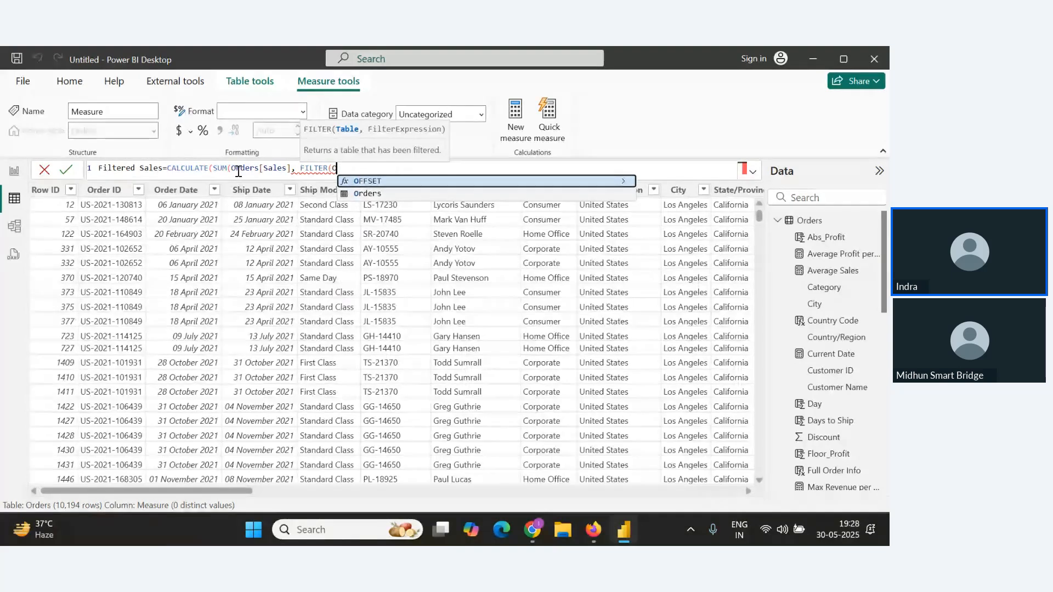
key("Tab")
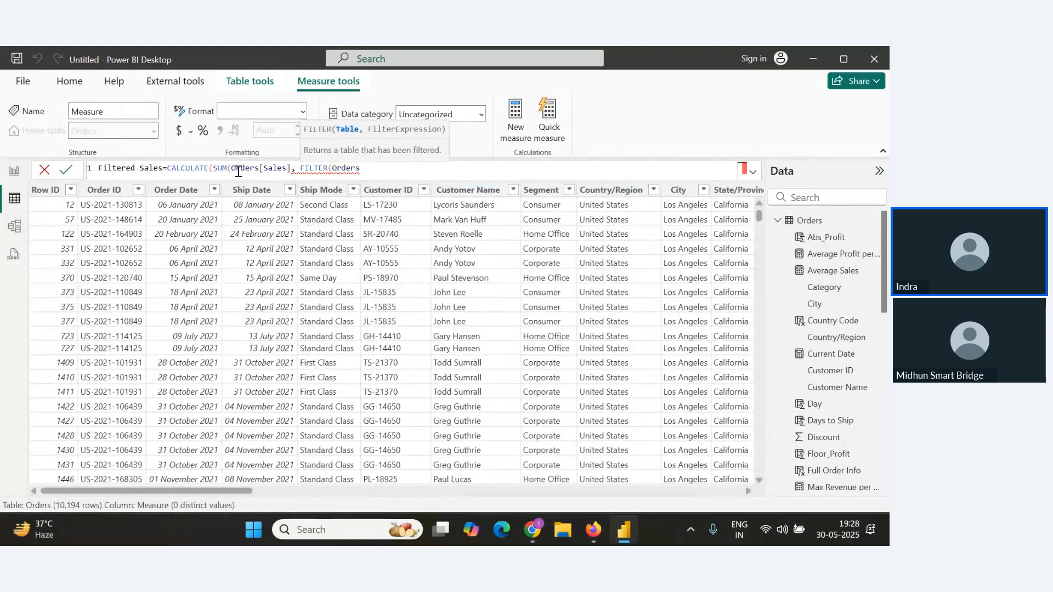
type(",Pro")
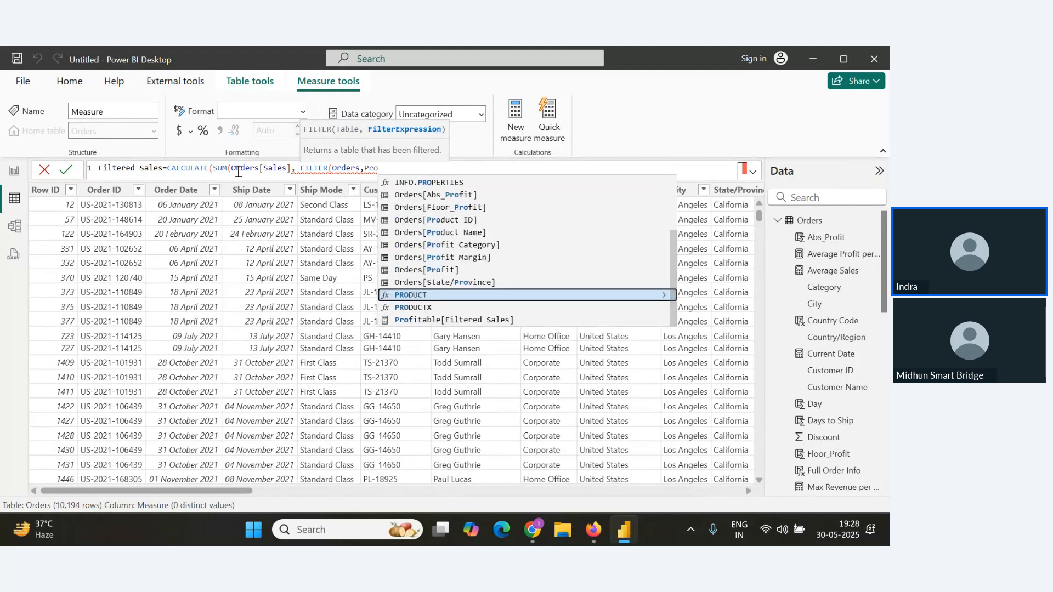
key("Up")
key("Up")
key("Tab")
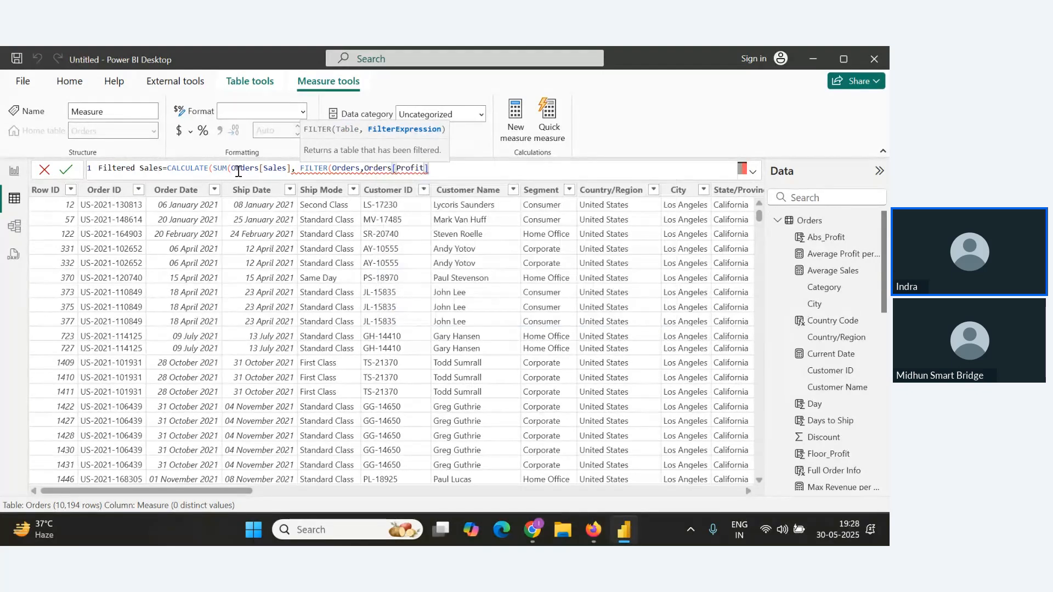
Complete the condition as >50, balance the closing parentheses and try to commit the Filtered Sales measure.
type(">50)")
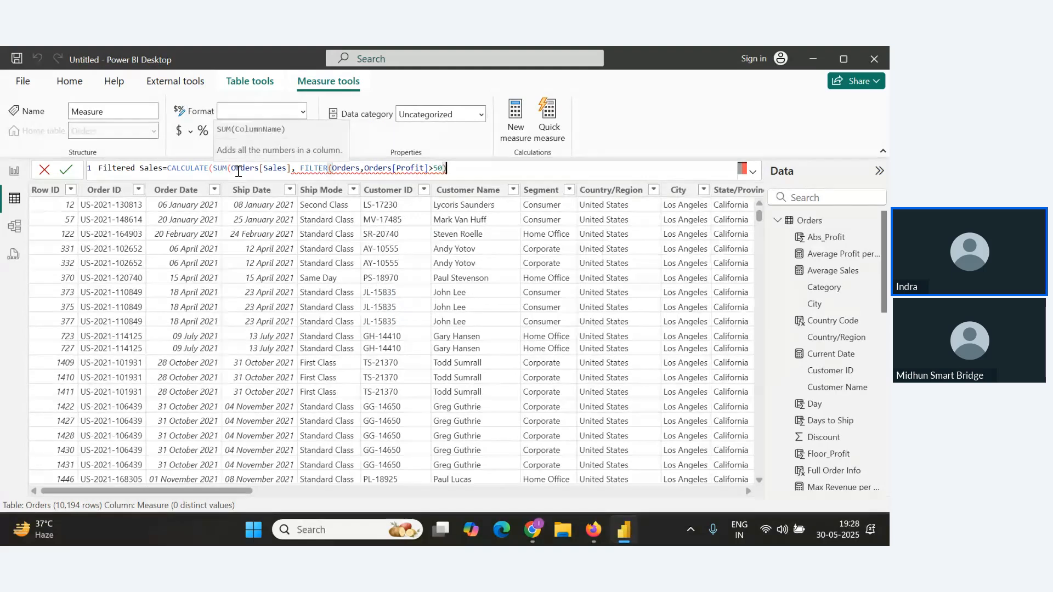
type(")")
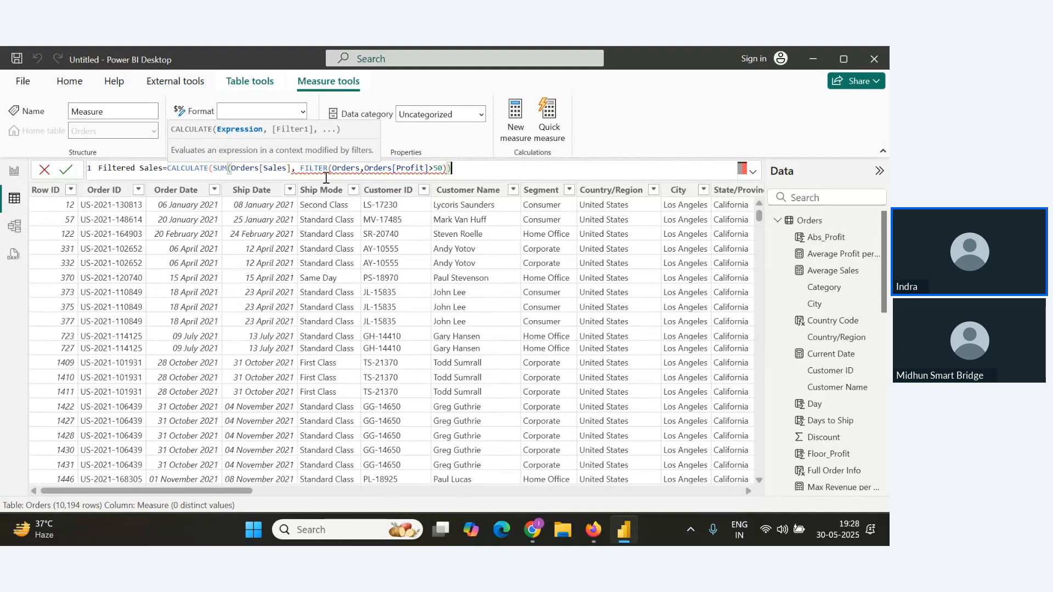
type(")")
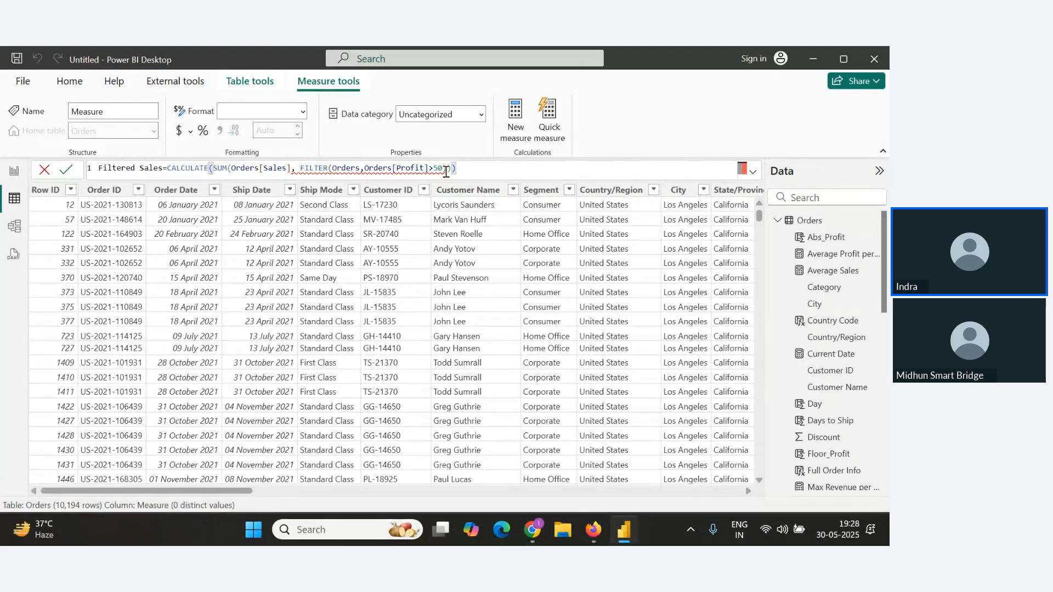
mouse_move(447, 170)
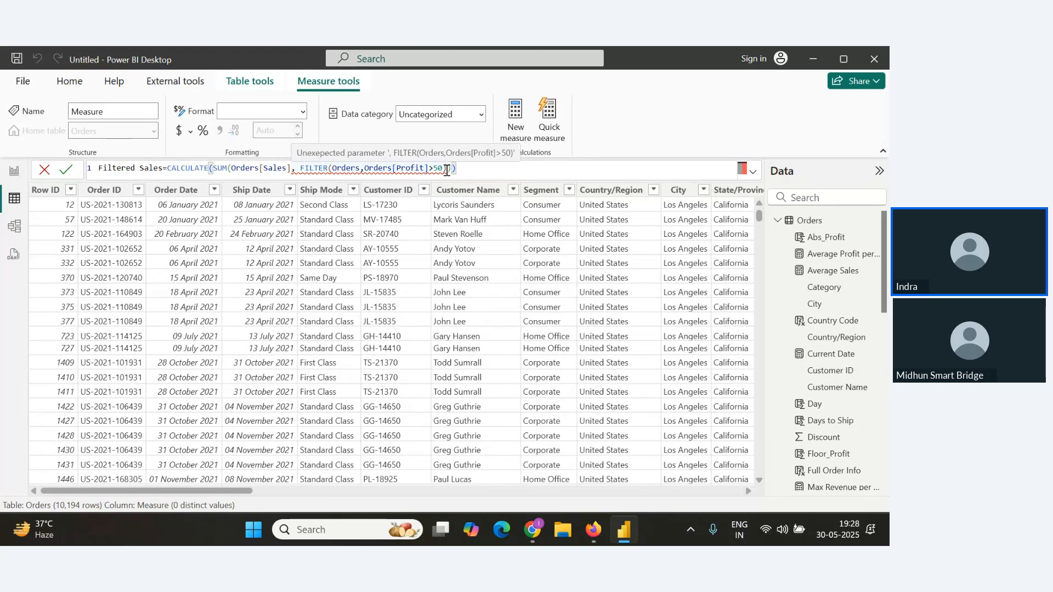
left_click(291, 168)
type(")")
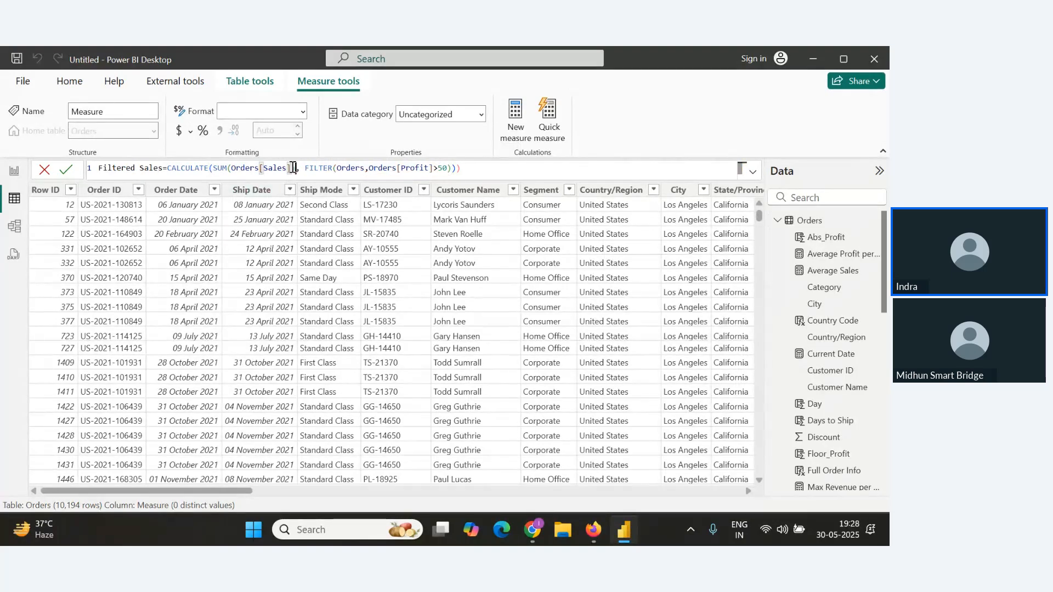
left_click(477, 167)
key("BackSpace")
left_click(66, 170)
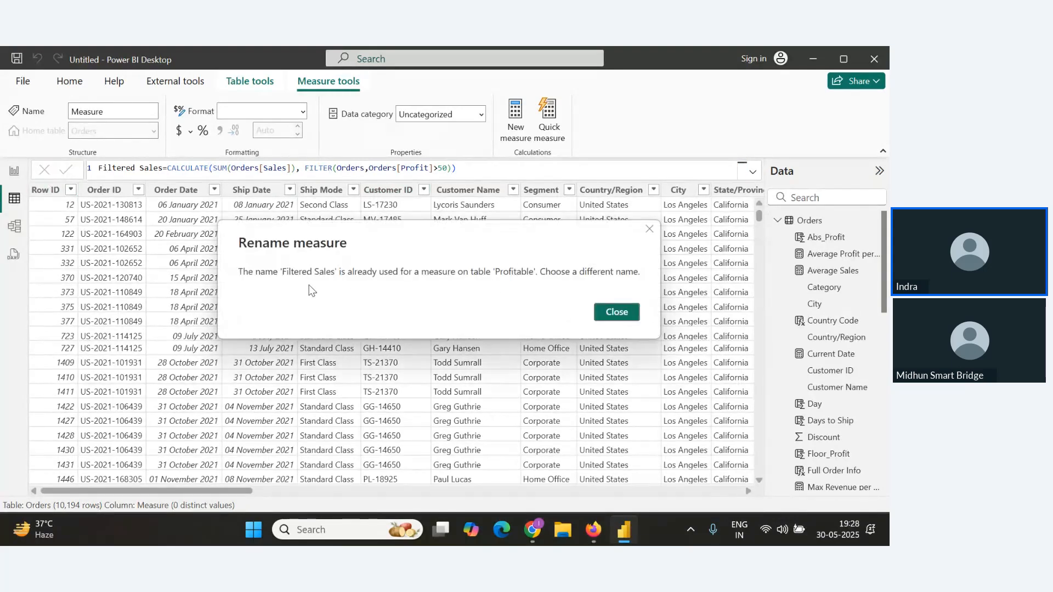
Rename the measure to Filtered_Sales in its formula and commit it.
left_click(613, 320)
left_click(136, 169)
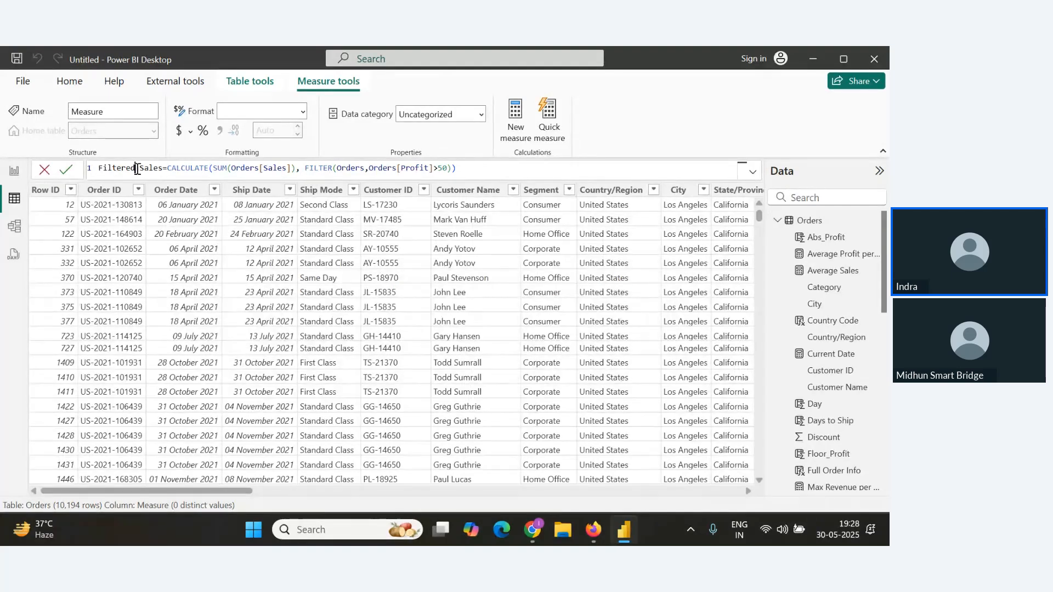
key("Delete")
type("_")
left_click(66, 169)
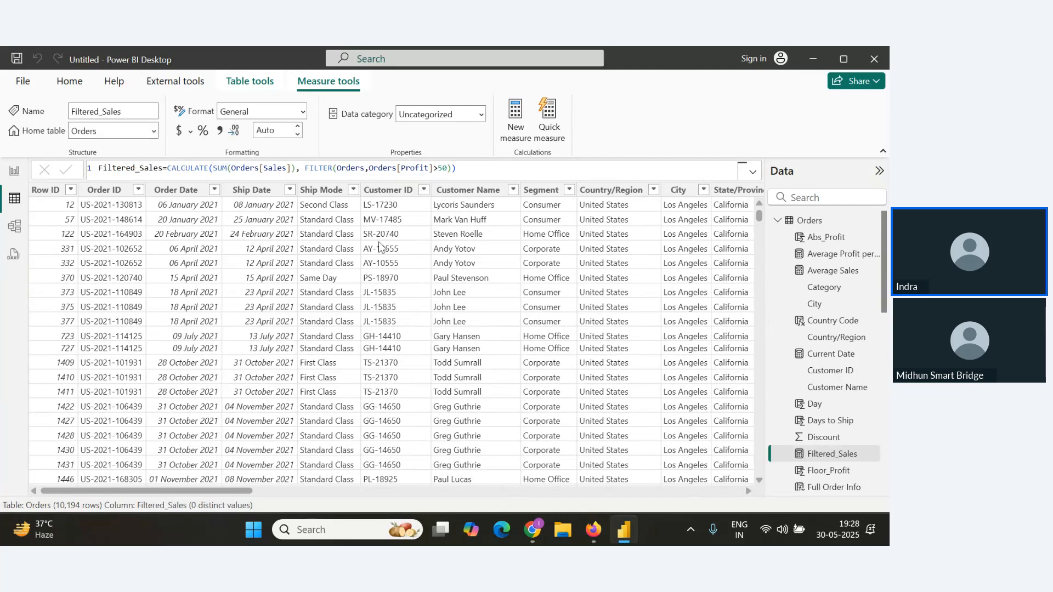
Add the Filtered_Sales measure to visuals on the report canvas and to a new visual on a new Page 3.
left_click(15, 170)
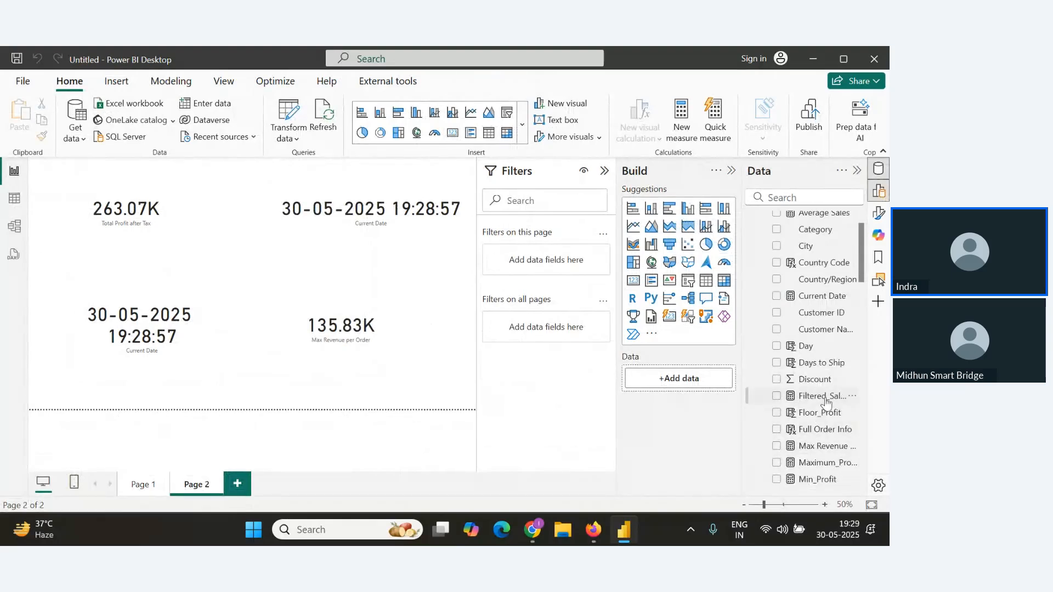
left_click_drag(823, 397, 395, 260)
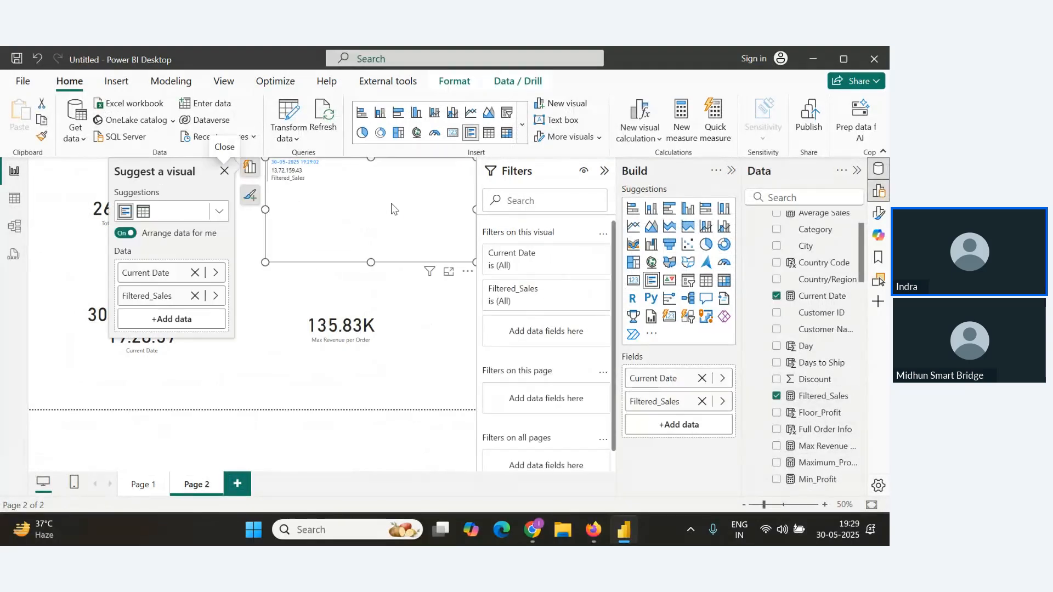
left_click_drag(822, 396, 367, 386)
left_click(272, 283)
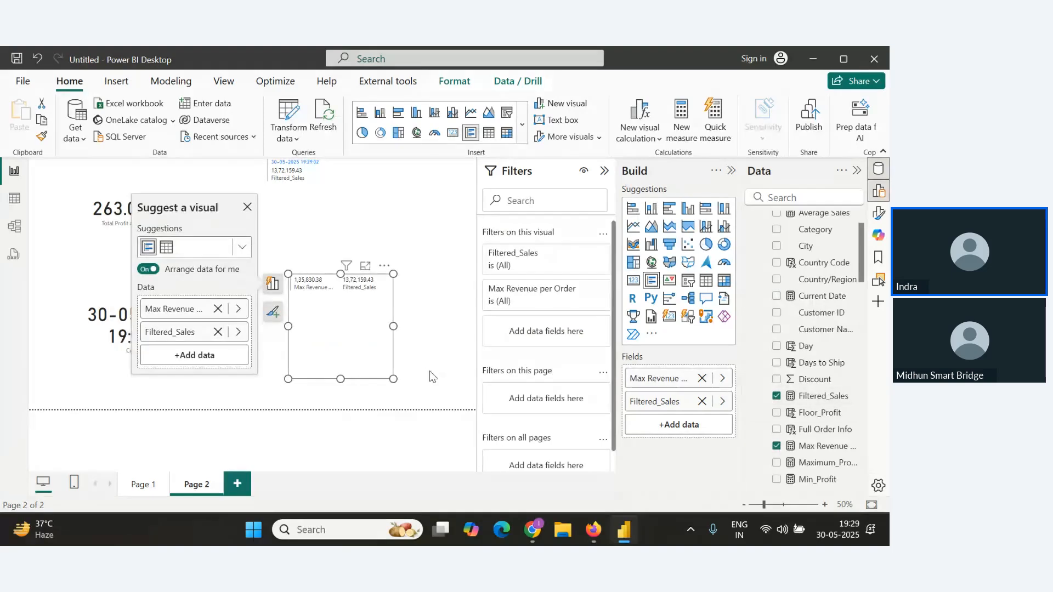
left_click(238, 486)
left_click_drag(820, 396, 128, 208)
Copy the Filtered_Sales formula and paste it under the Calculate() with filter() heading in the Notes document.
key("alt+Tab")
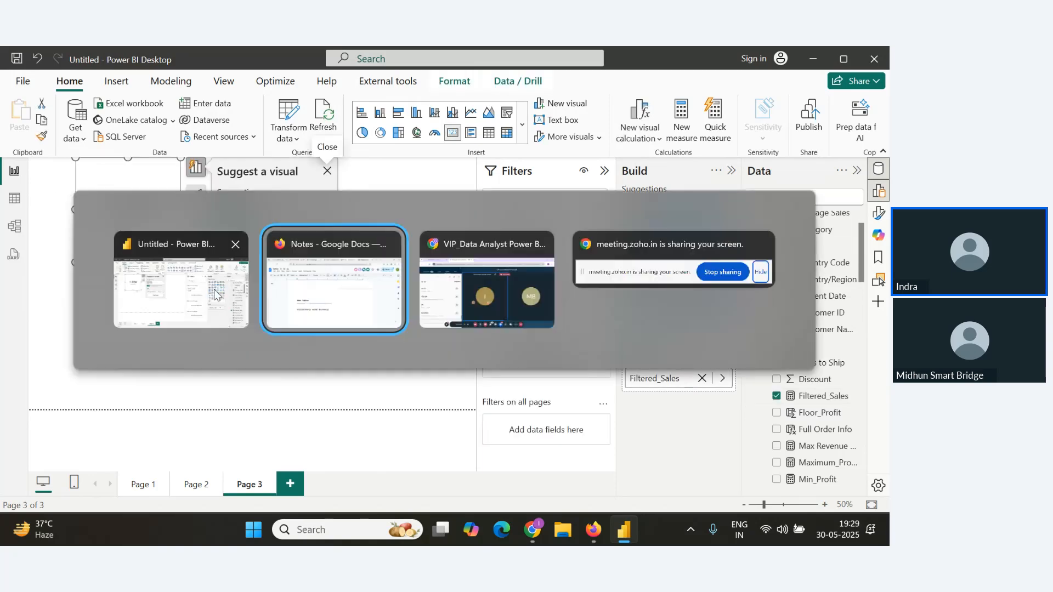
key("alt+Tab")
key("alt+Tab")
key("alt+Tab")
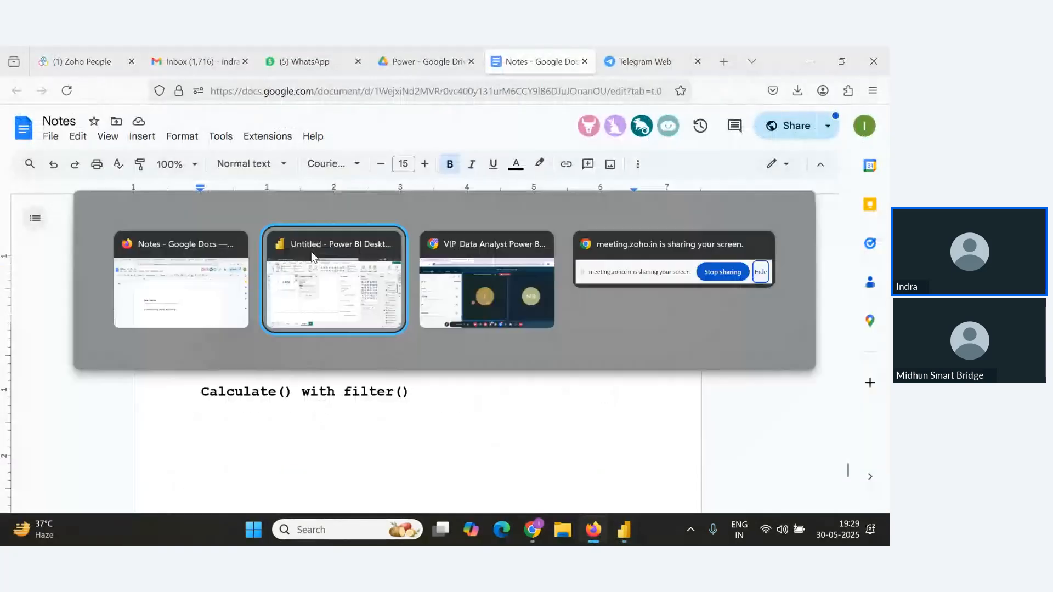
left_click(335, 261)
left_click(15, 198)
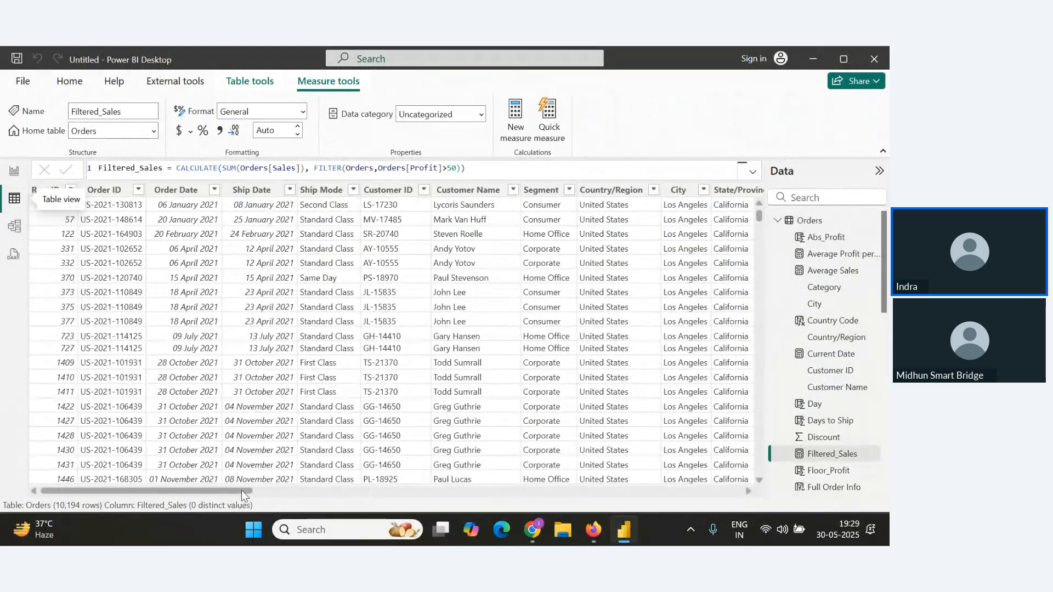
left_click_drag(241, 491, 548, 191)
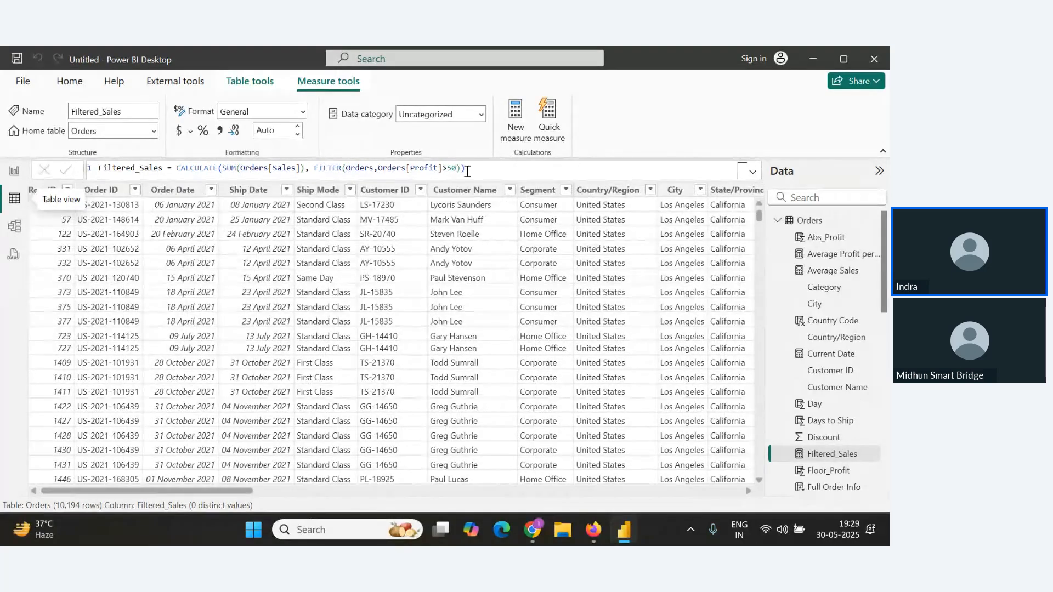
left_click_drag(465, 171, 94, 171)
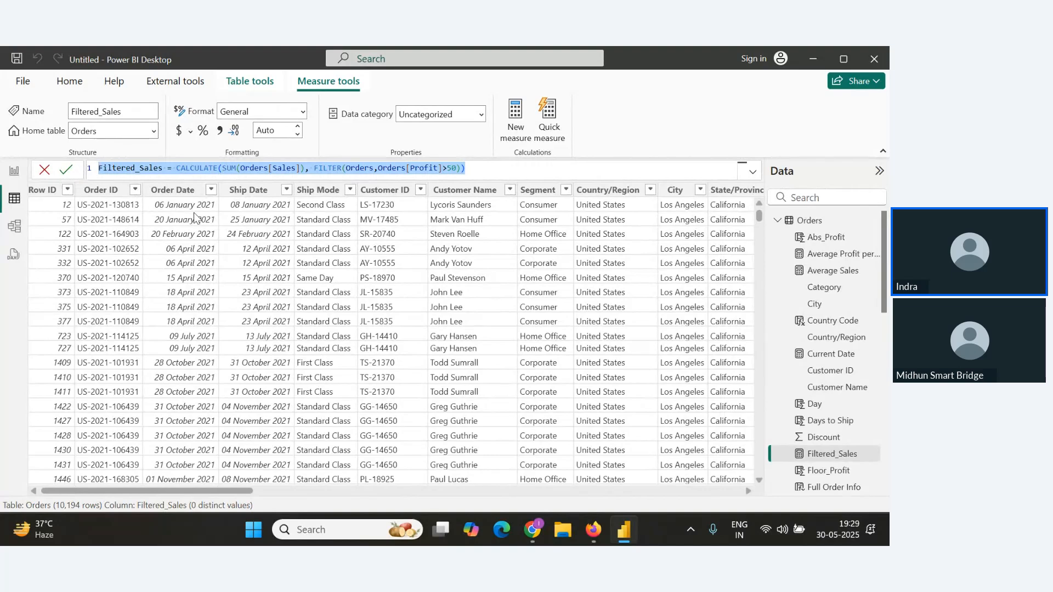
key("ctrl+c")
key("alt+Tab")
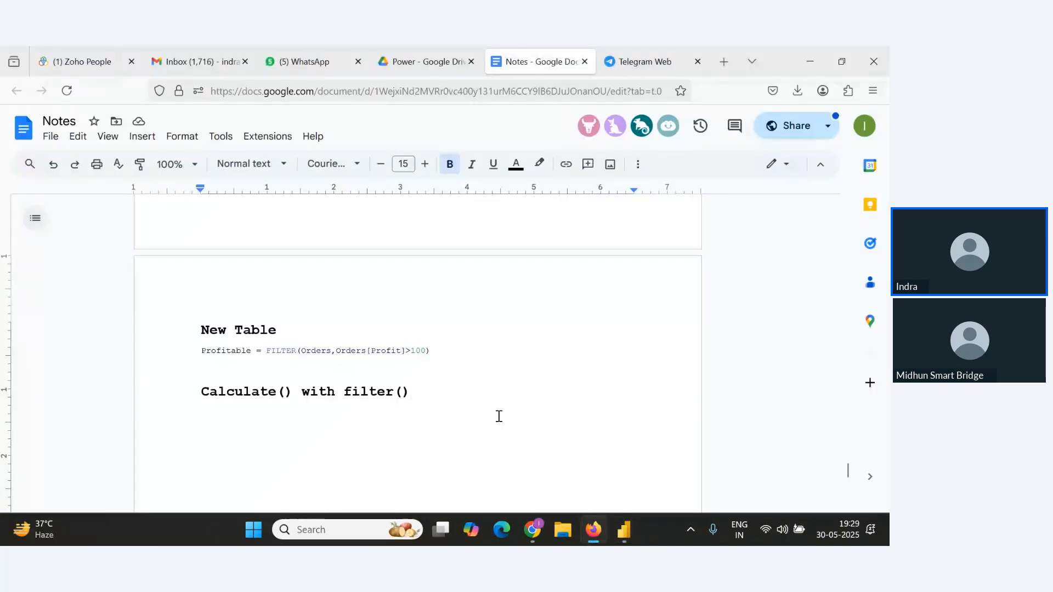
key("Return")
key("ctrl+v")
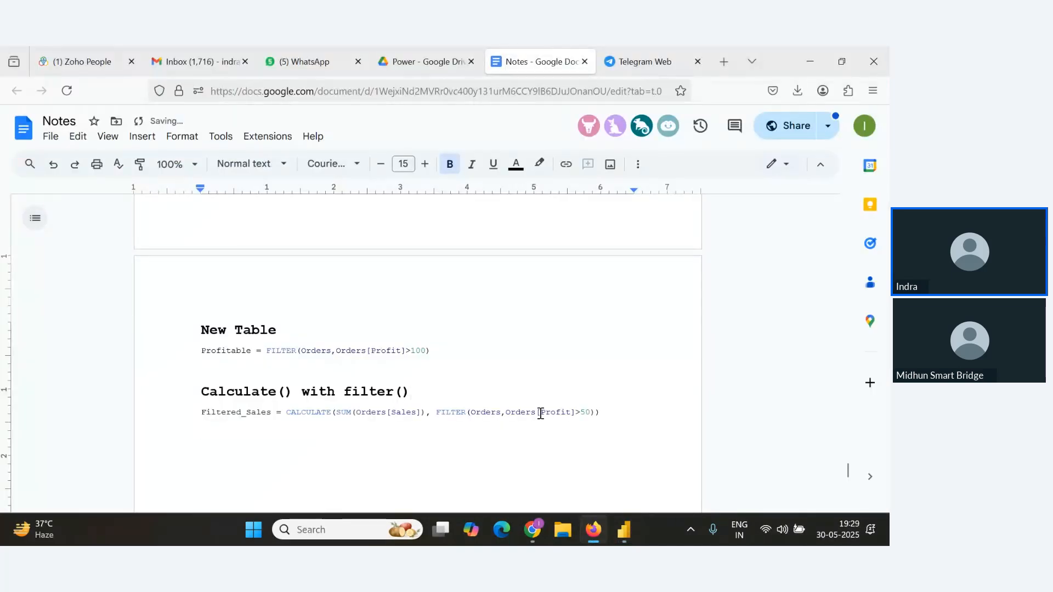
key("alt+Tab")
key("alt+Tab")
key("Tab")
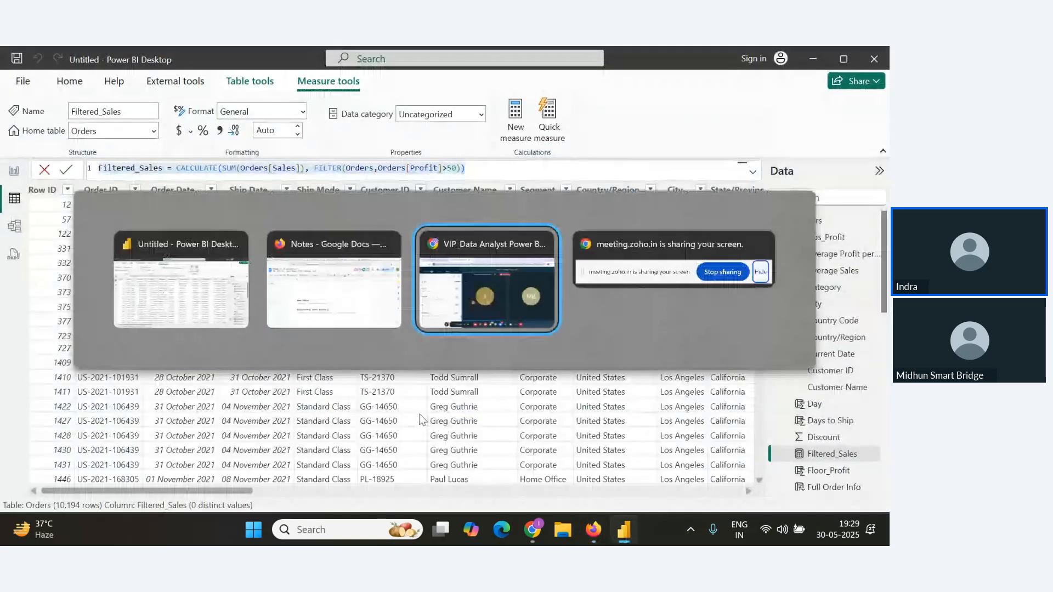
scroll(215, 411, "down", 3)
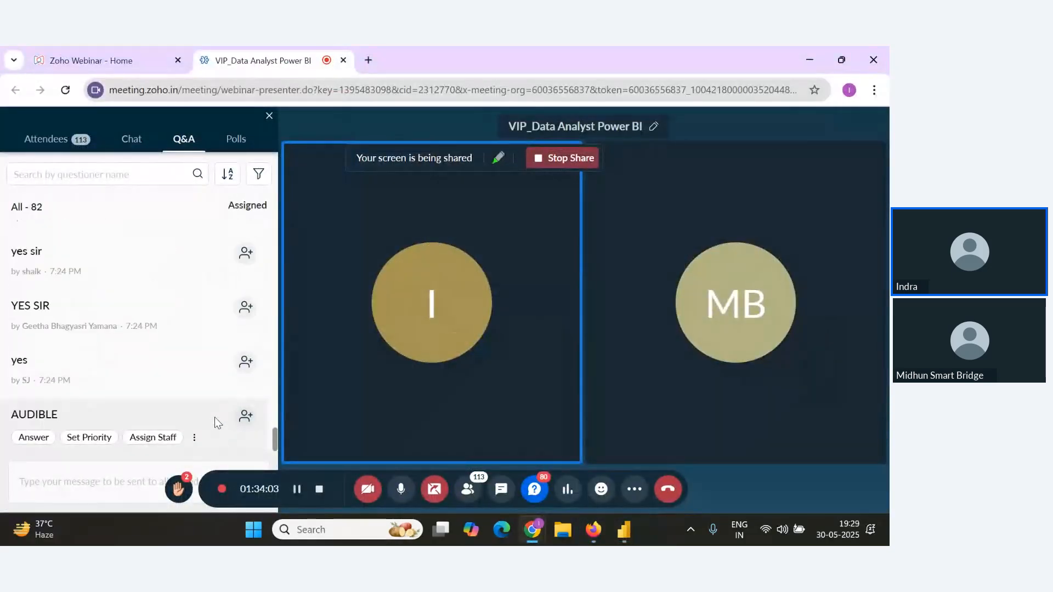
key("alt+Tab")
key("alt+Tab")
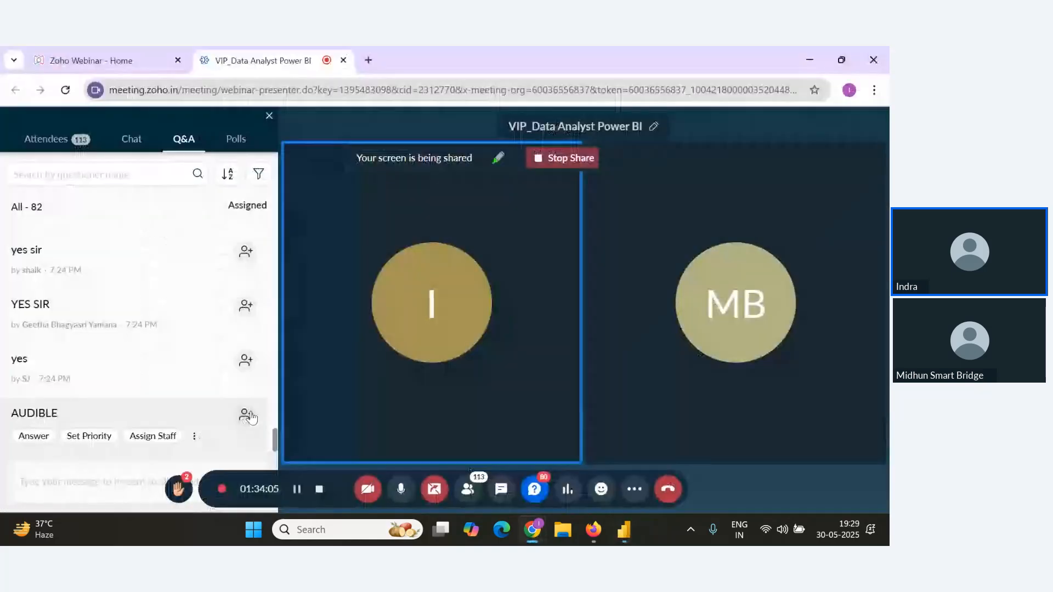
key("alt+Tab")
scroll(309, 427, "down", 2)
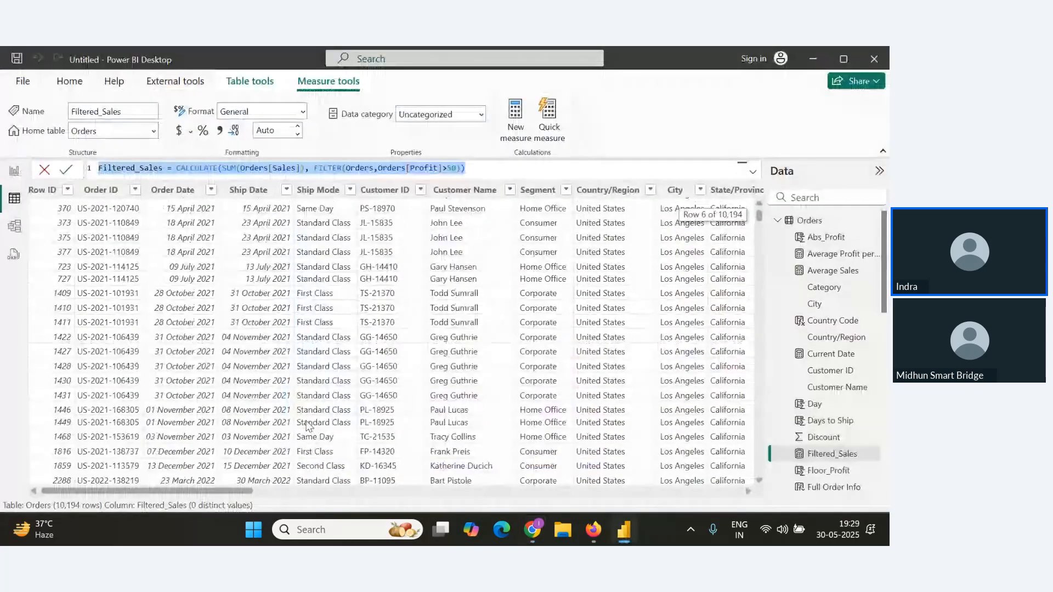
key("alt+Tab")
key("Tab")
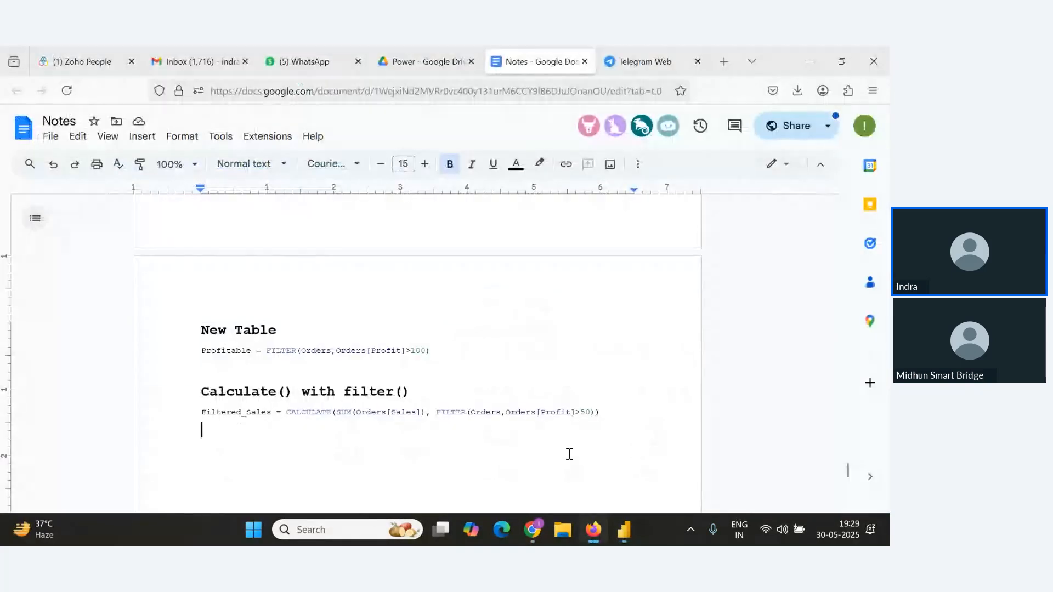
Add a new line reading Information function below the Filtered_Sales formula in Notes.
left_click(637, 409)
key("Return")
type("Info")
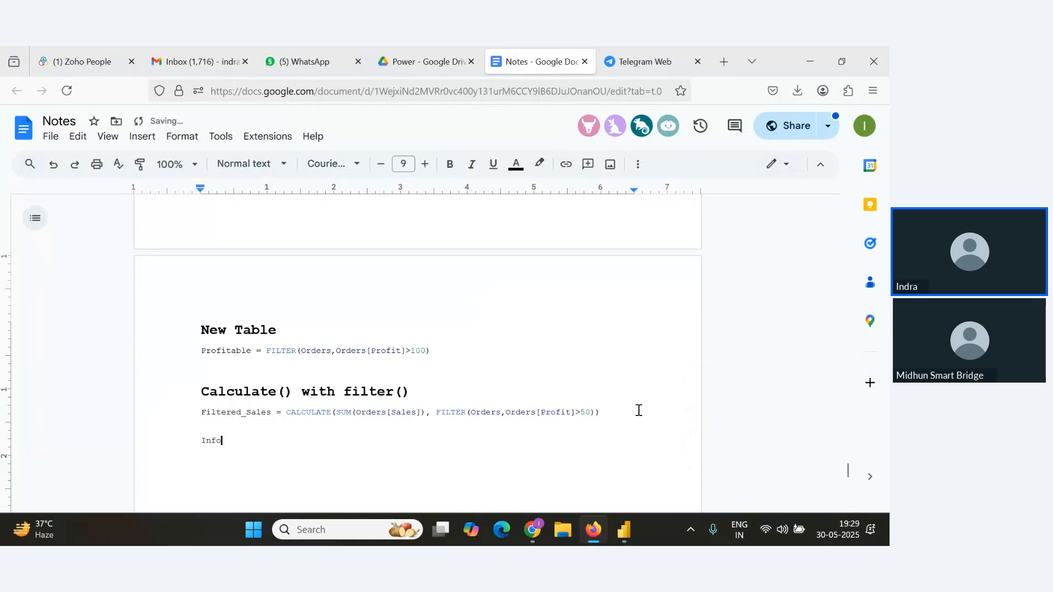
type("rm")
key("BackSpace")
type("rmation function")
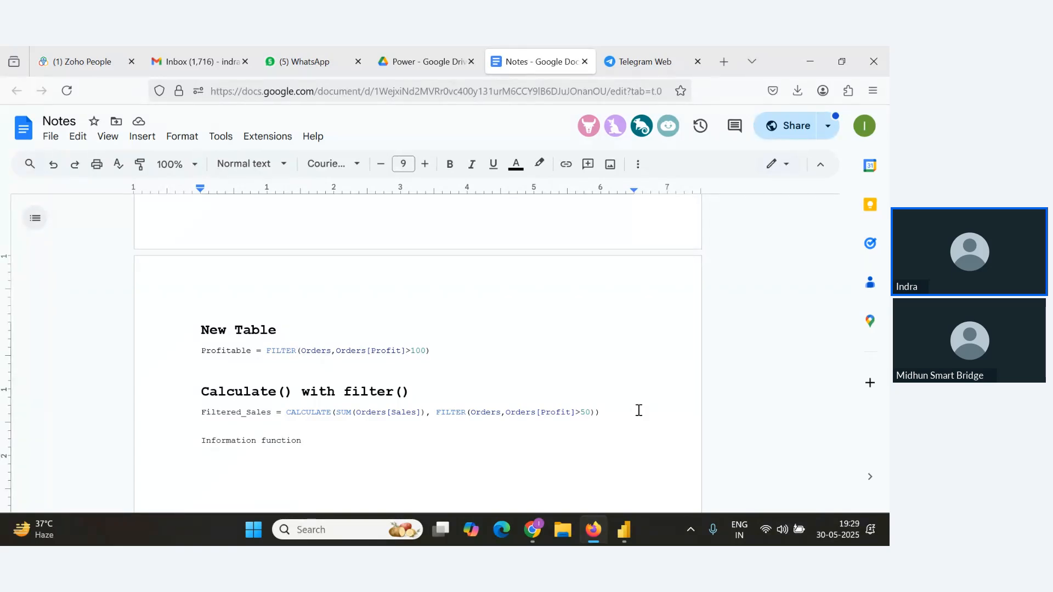
List isblank(), Isnumber() and isText() on separate lines under the Information function line.
key("Return")
type("isblank()")
key("Return")
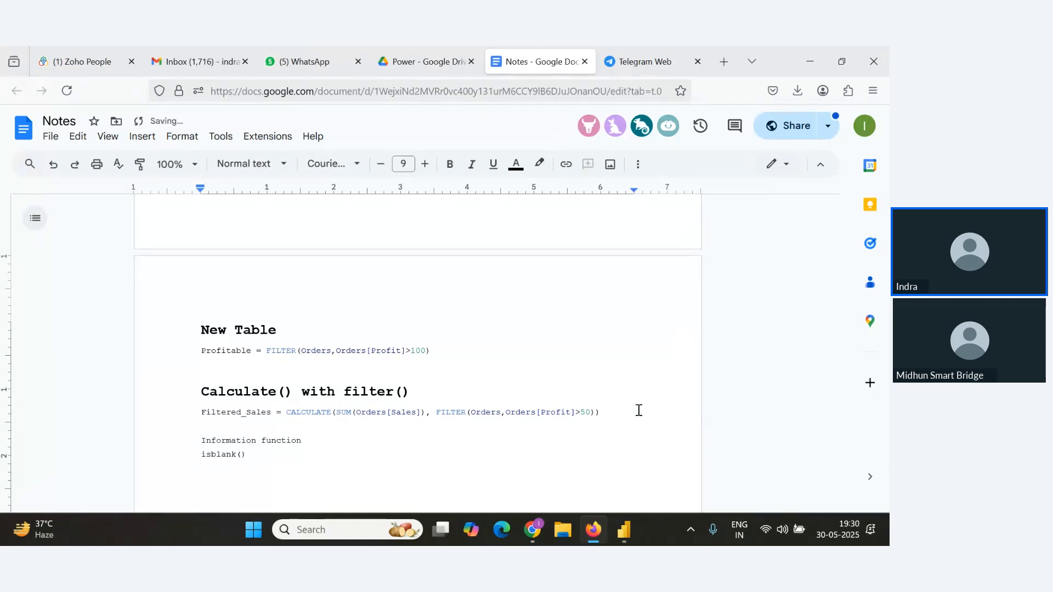
type("Isnumber")
key("Return")
type("isText()")
key("Return")
left_click_drag(324, 436, 132, 442)
left_click(141, 442)
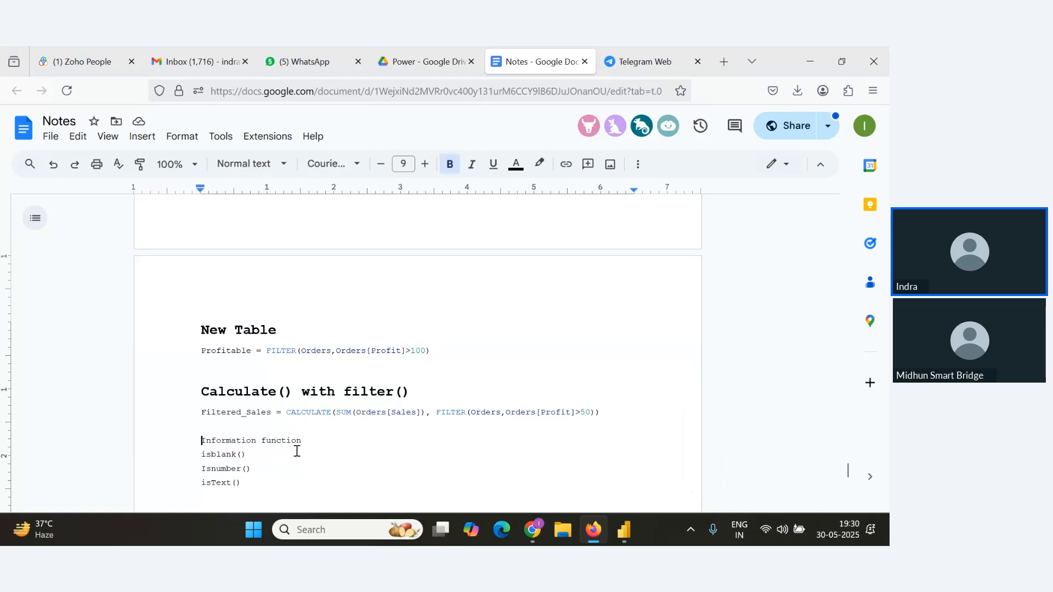
left_click_drag(301, 443, 225, 442)
left_click_drag(258, 442, 186, 437)
left_click(322, 442)
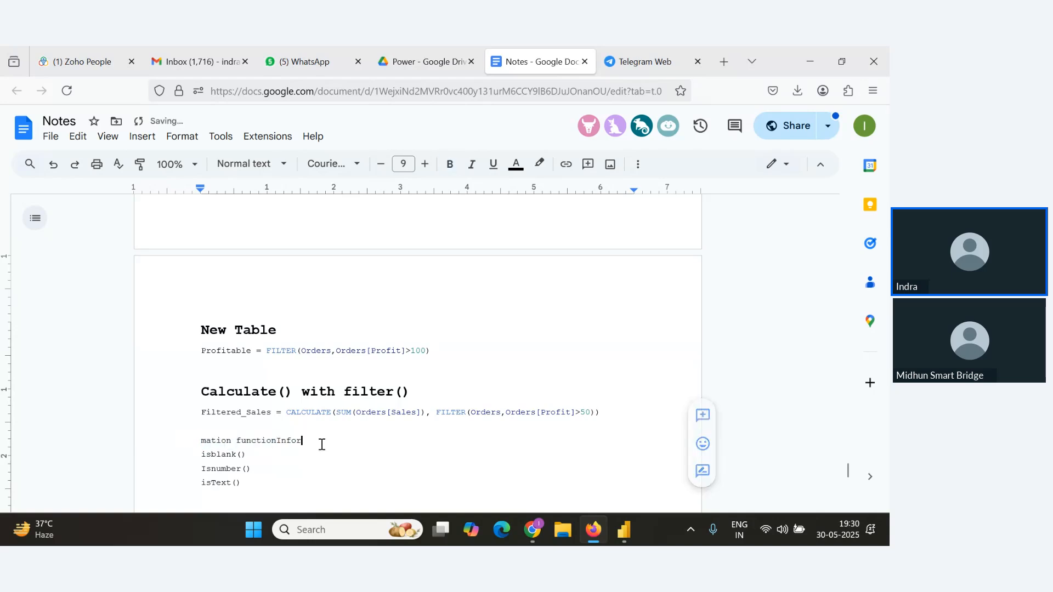
key("ctrl+z")
Make the Information function heading bold and set its font size to 11.
left_click_drag(331, 442, 172, 441)
key("ctrl+b")
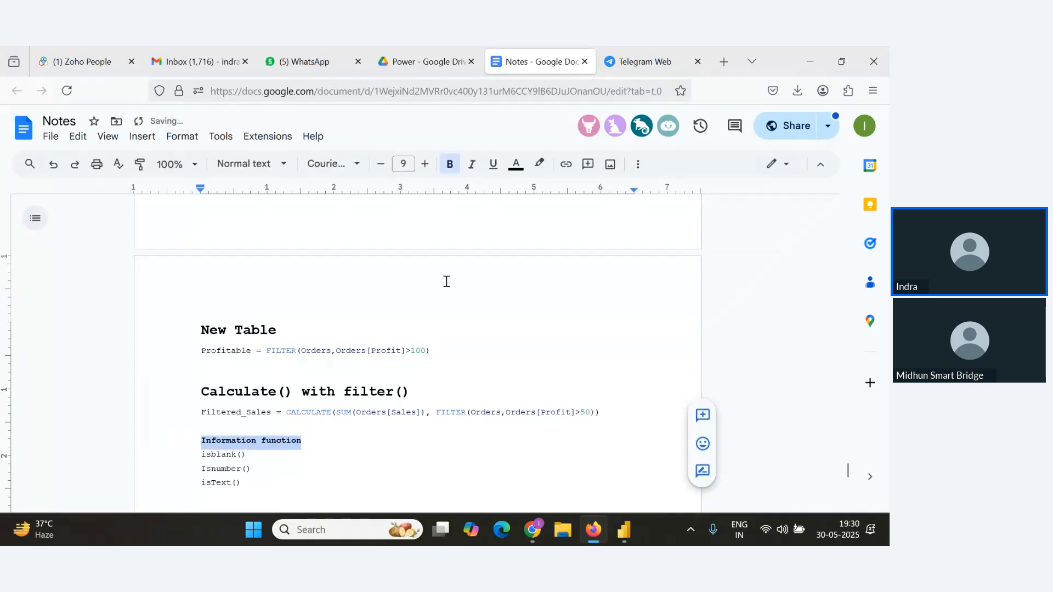
left_click(425, 171)
left_click(425, 165)
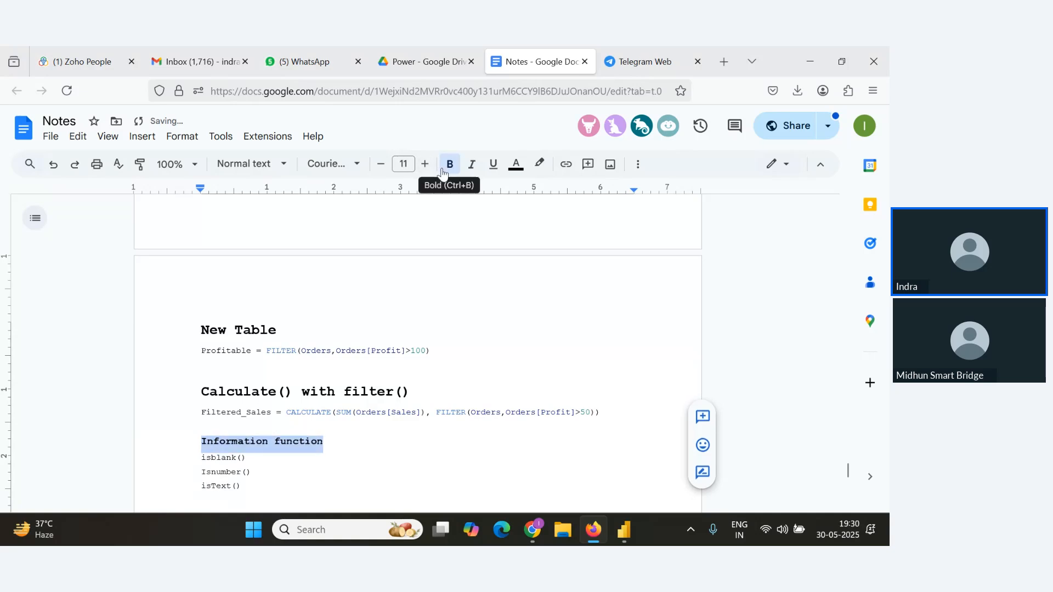
Start a quick measure on the Orders table using the Average per category calculation.
scroll(333, 411, "down", 5)
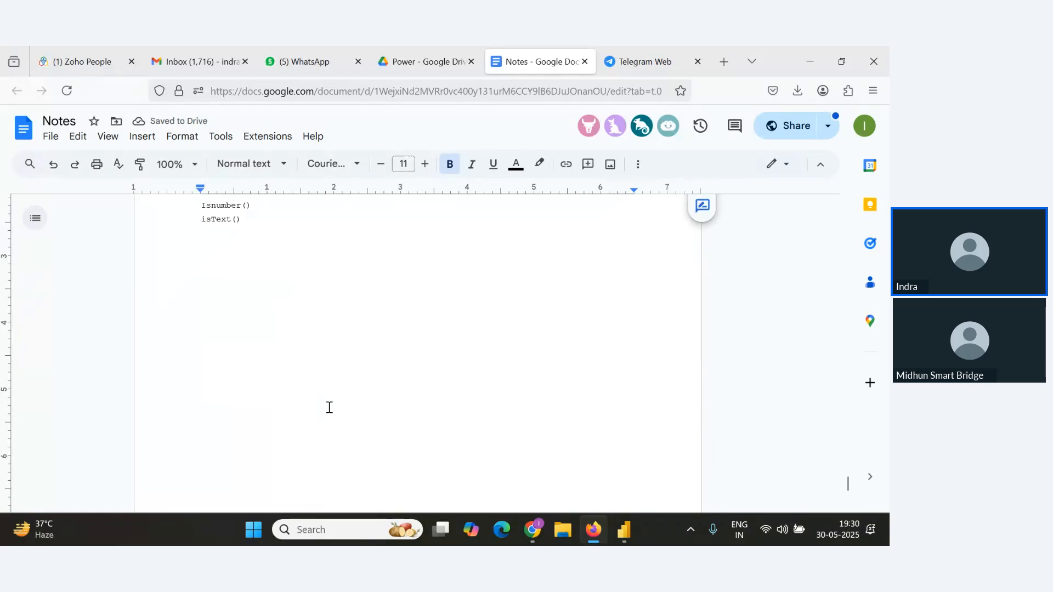
key("alt+Tab")
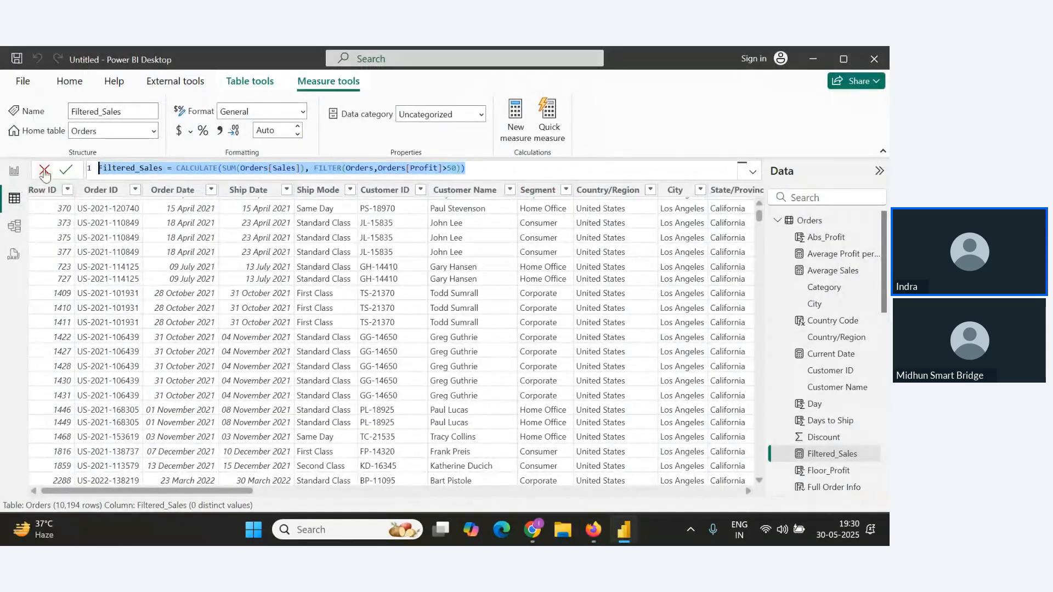
left_click(72, 82)
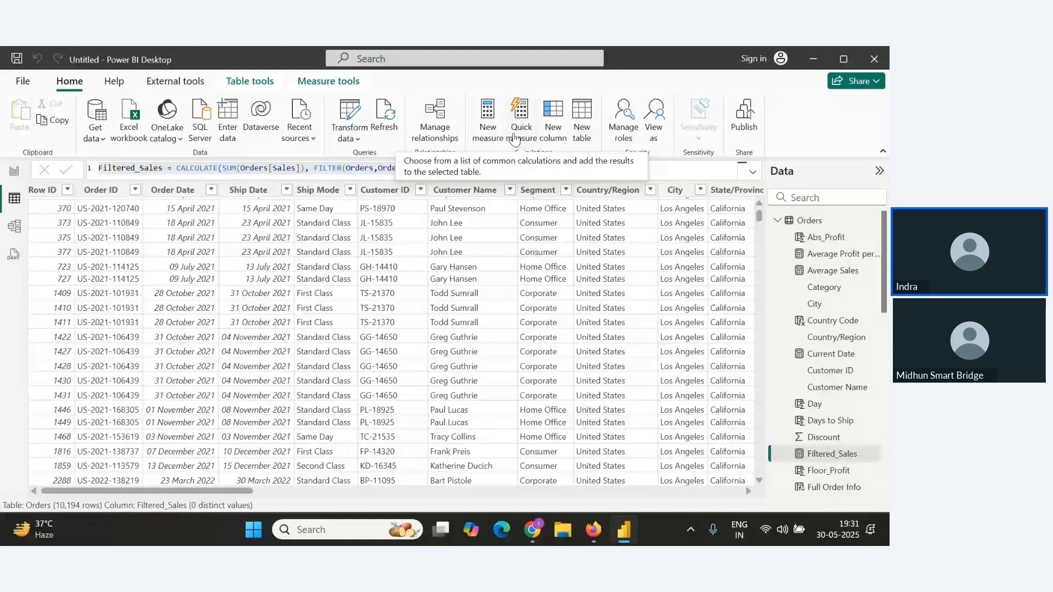
left_click(514, 138)
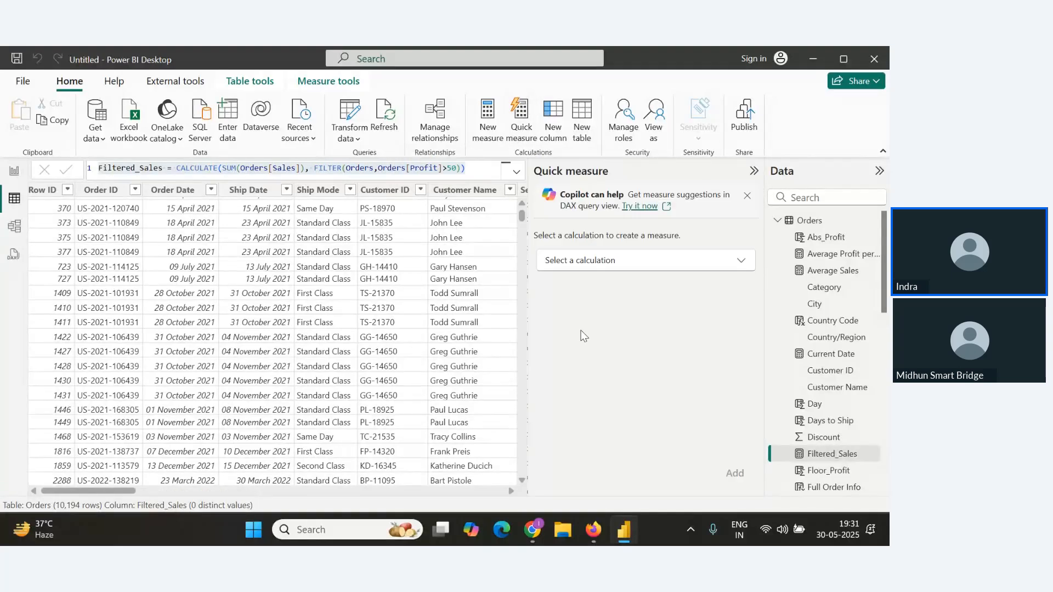
left_click(722, 269)
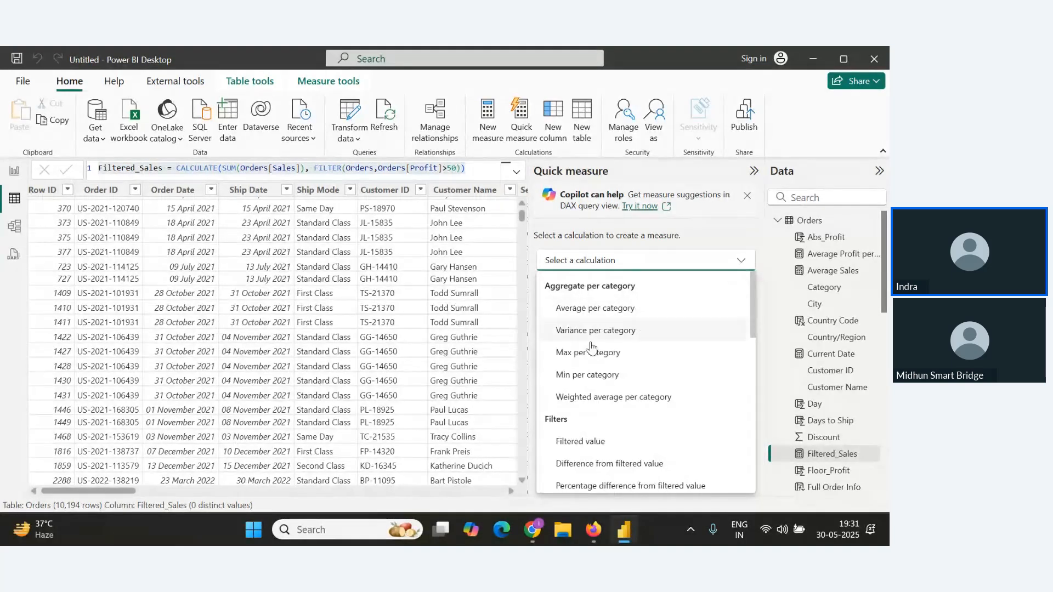
scroll(591, 467, "down", 10)
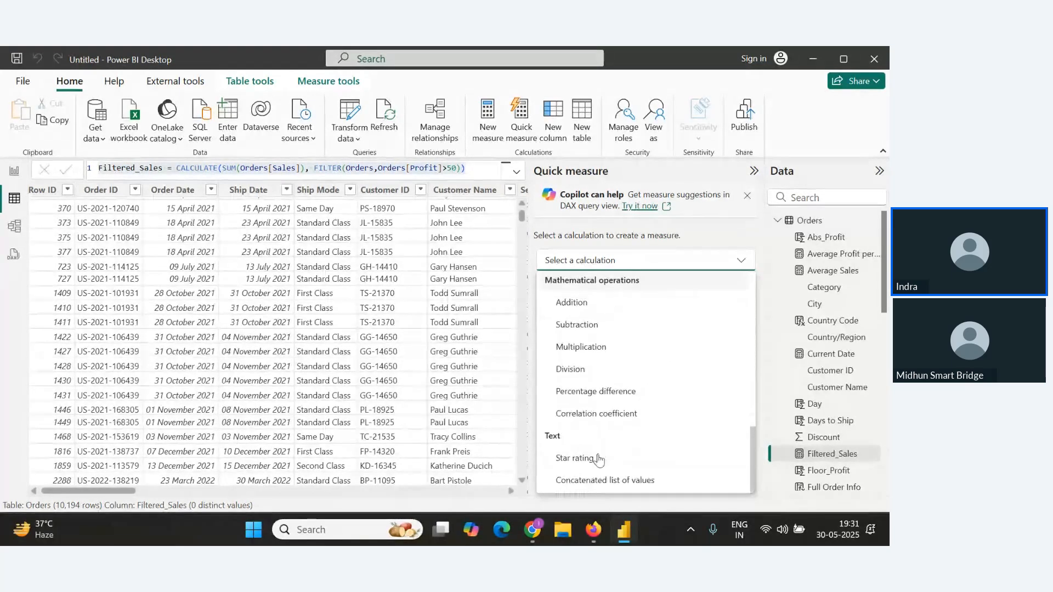
left_click_drag(751, 468, 754, 315)
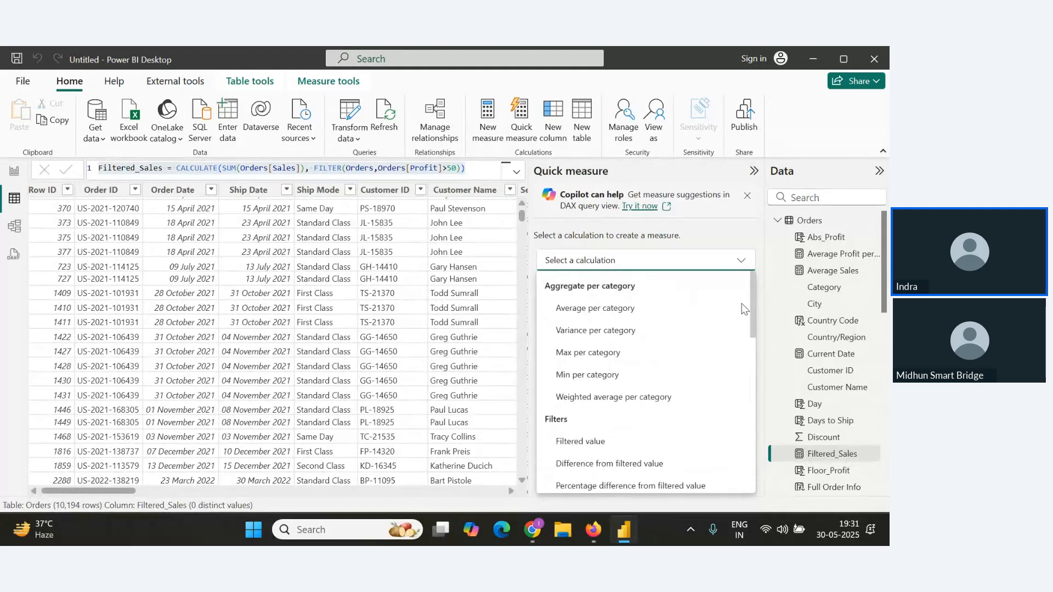
left_click(573, 308)
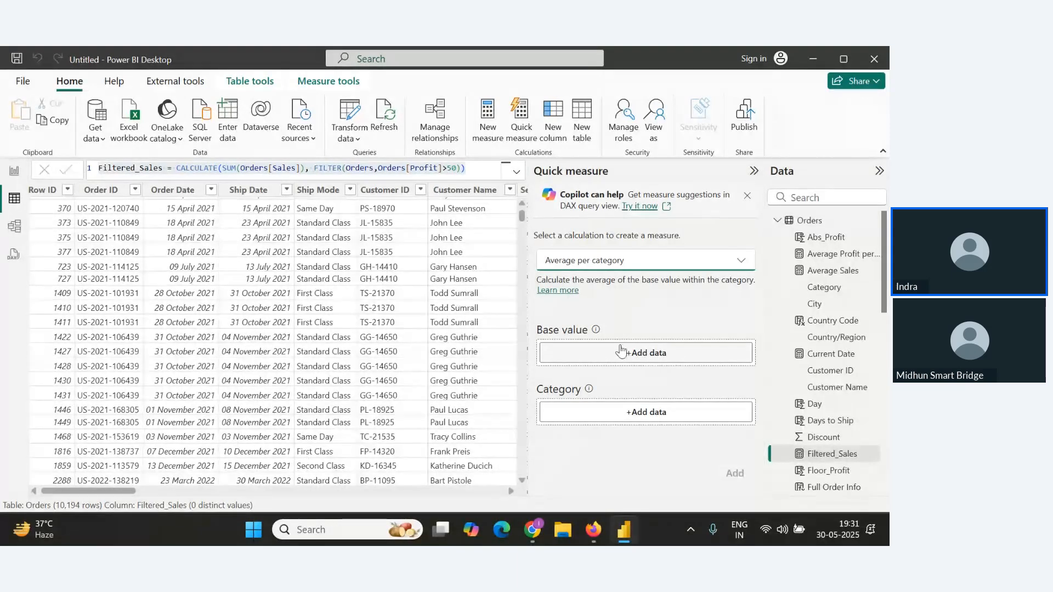
Set the quick measure's base value to the Profit field from the Orders table.
scroll(823, 340, "down", 5)
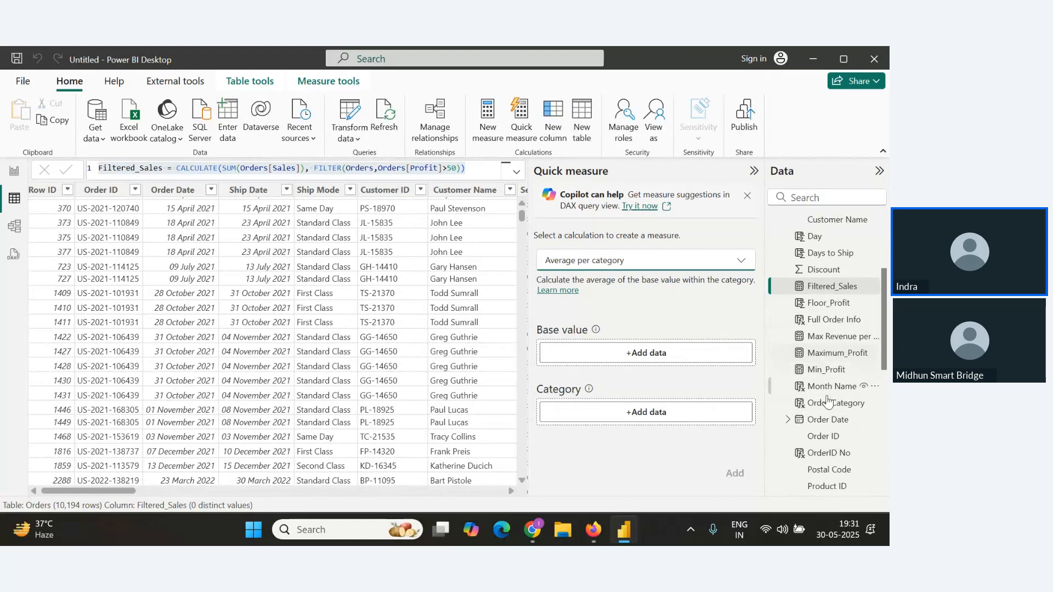
scroll(824, 388, "down", 7)
scroll(825, 406, "down", 3)
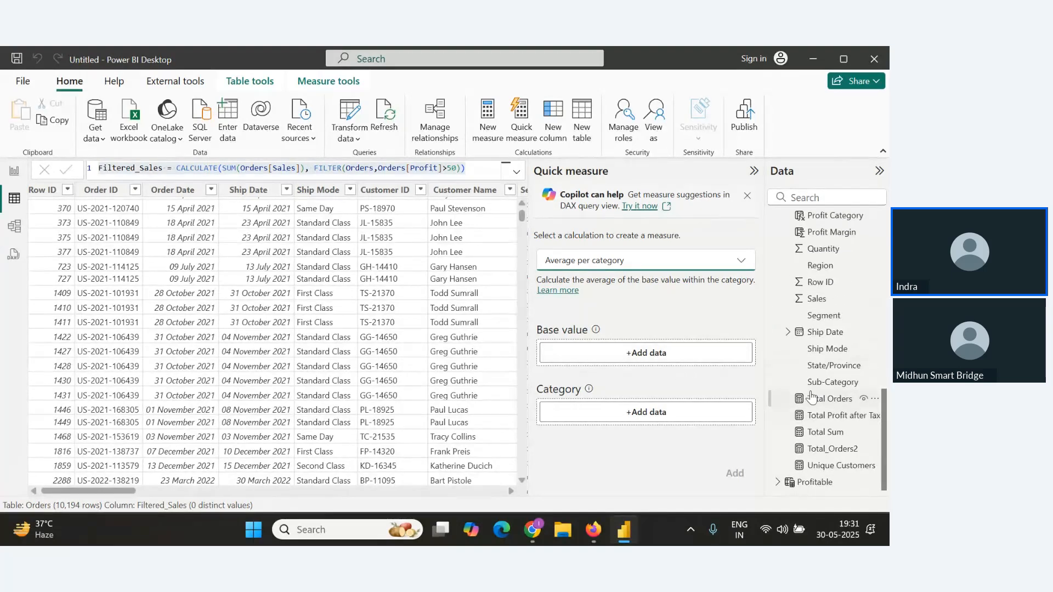
scroll(823, 379, "up", 2)
scroll(826, 340, "up", 2)
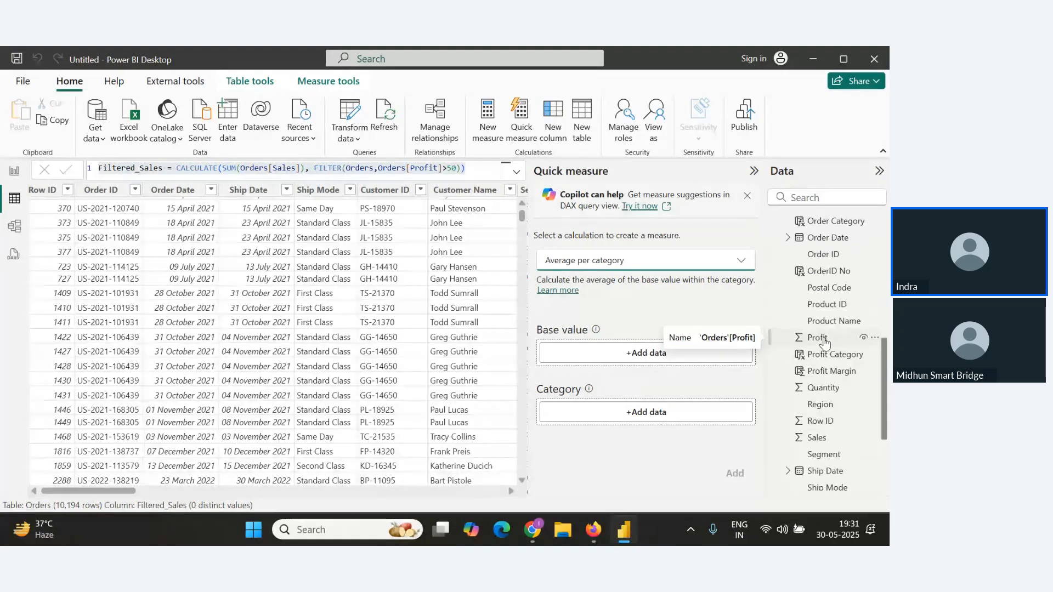
left_click_drag(824, 341, 640, 351)
Set the quick measure's category to the Category field and add the Average per category measure.
scroll(854, 377, "down", 4)
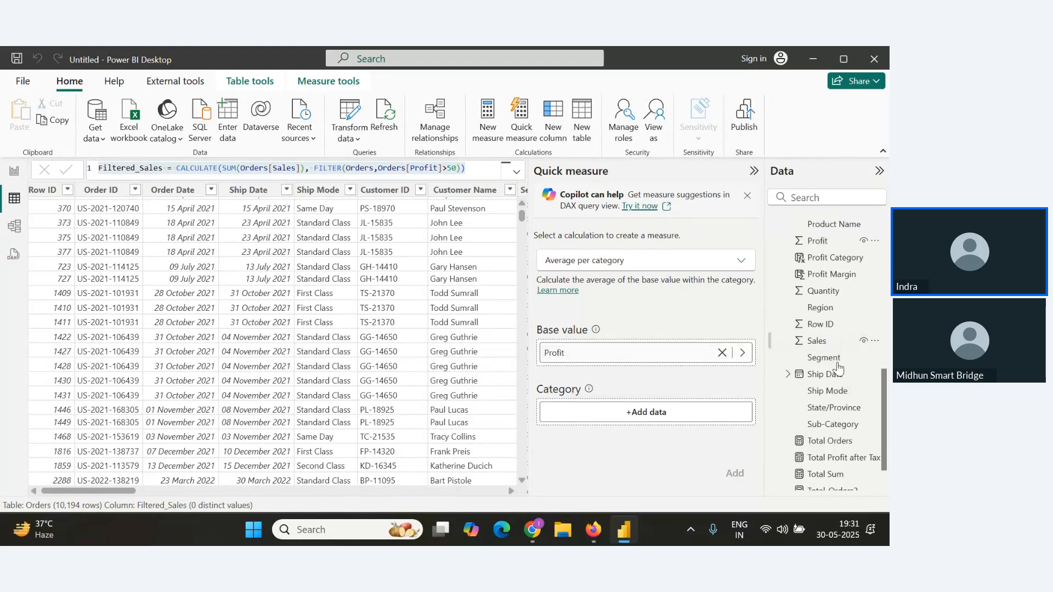
left_click_drag(828, 416, 710, 423)
scroll(822, 386, "up", 4)
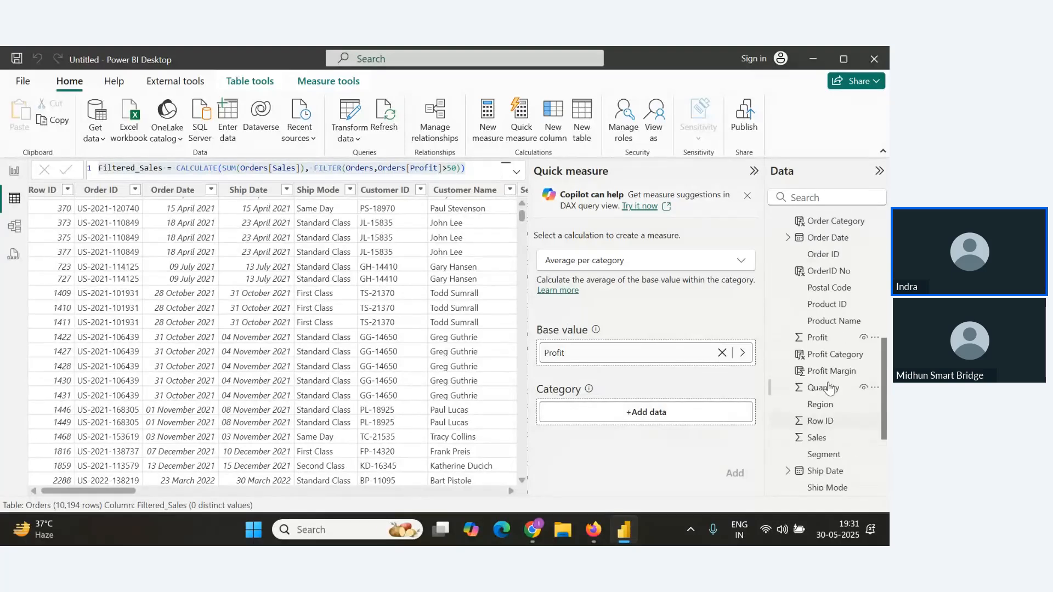
scroll(834, 325, "up", 10)
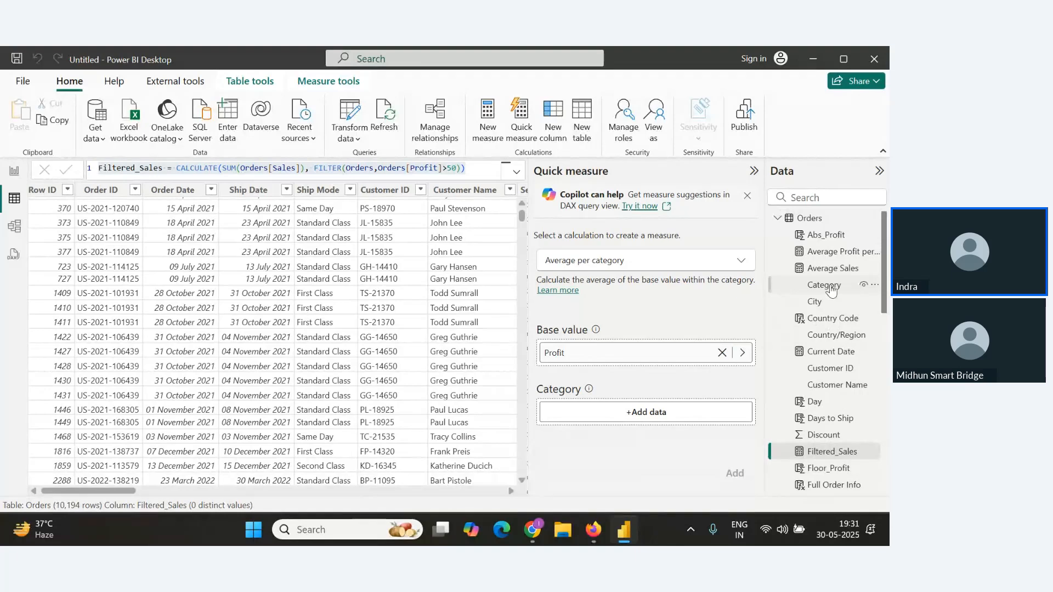
left_click_drag(832, 291, 643, 413)
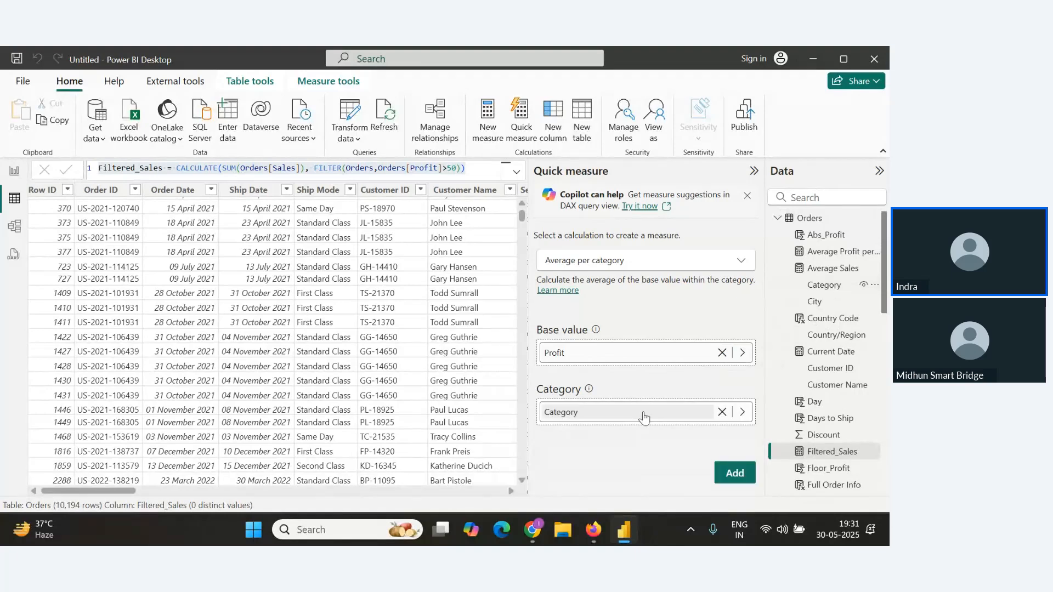
left_click(736, 474)
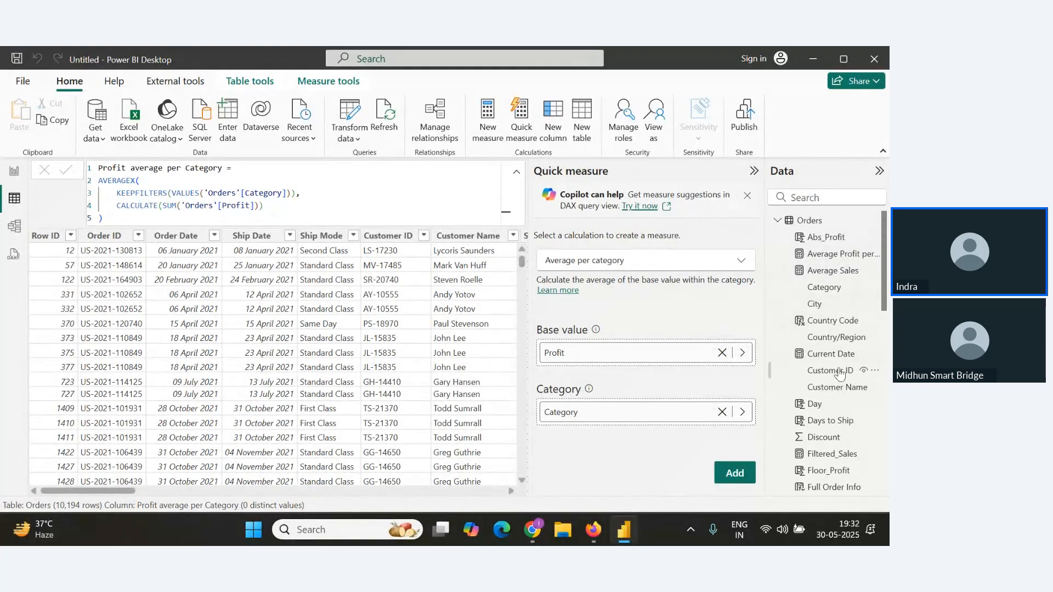
Show the new Profit average per Category measure as a card visual on report Page 3.
scroll(839, 373, "down", 5)
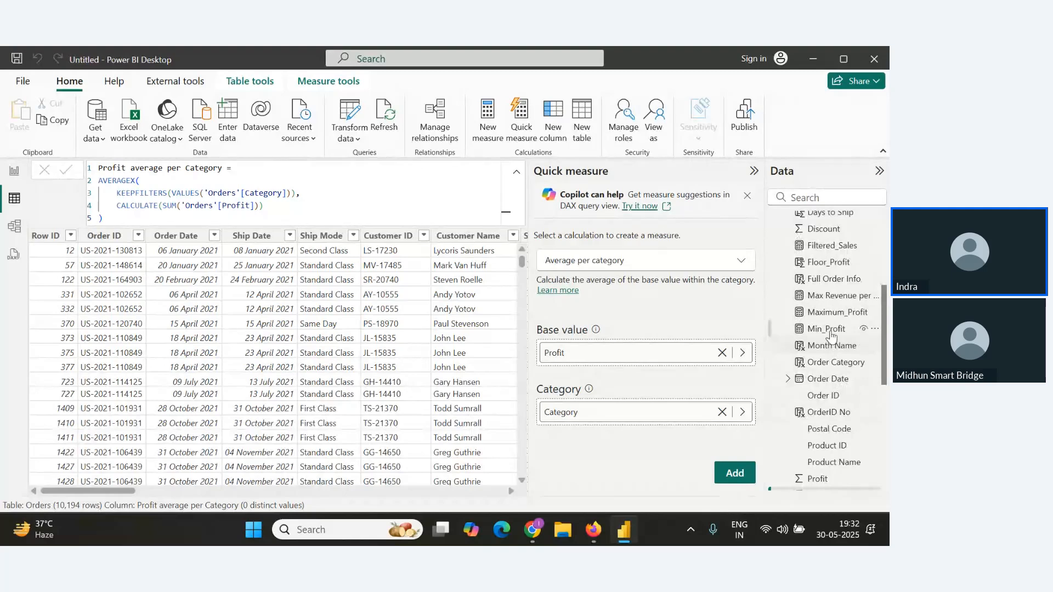
left_click_drag(235, 168, 97, 168)
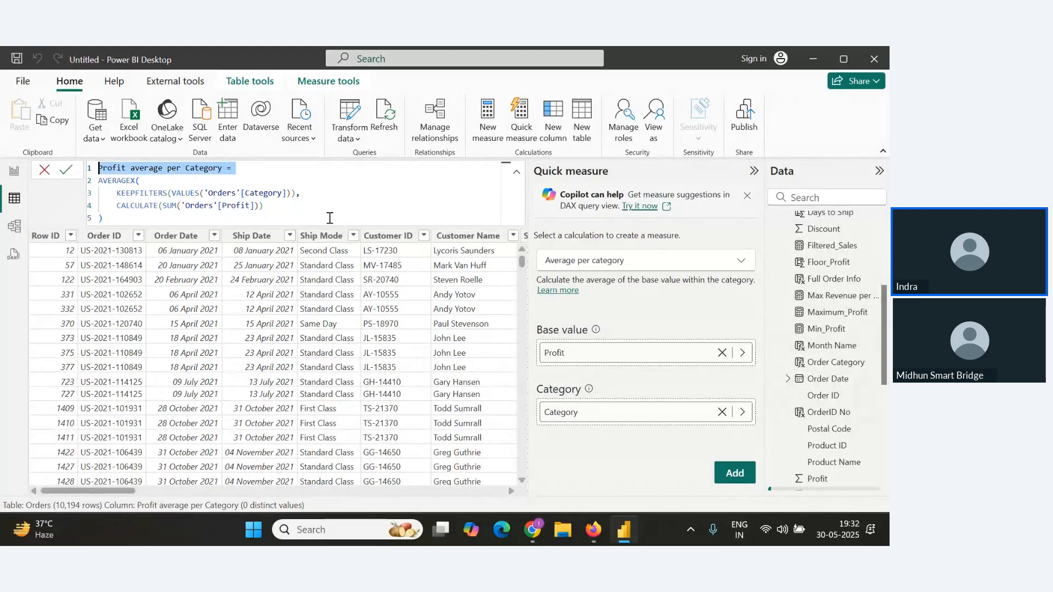
scroll(845, 417, "down", 2)
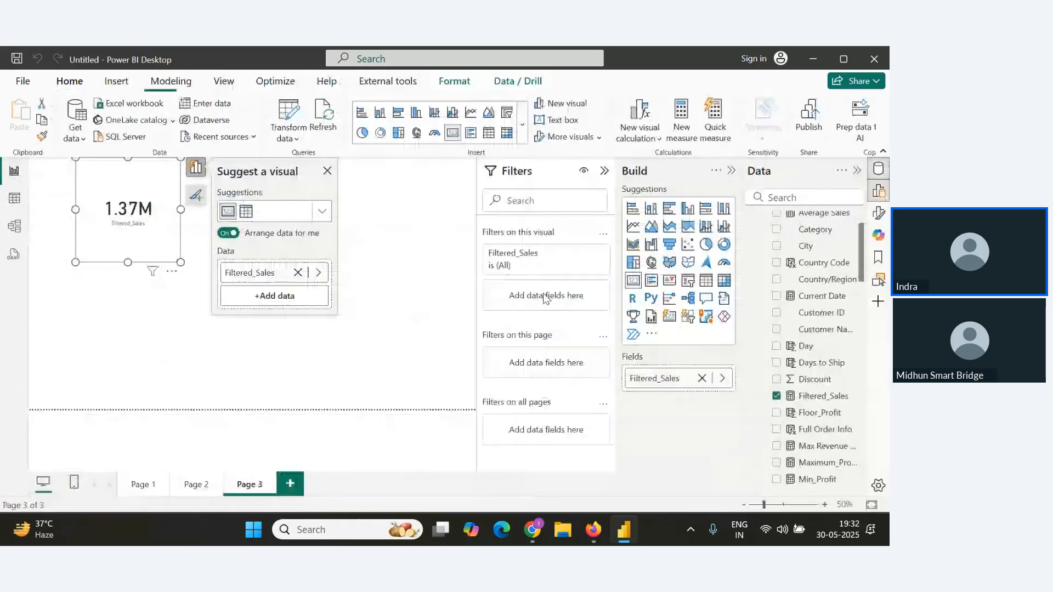
left_click(15, 172)
left_click(328, 171)
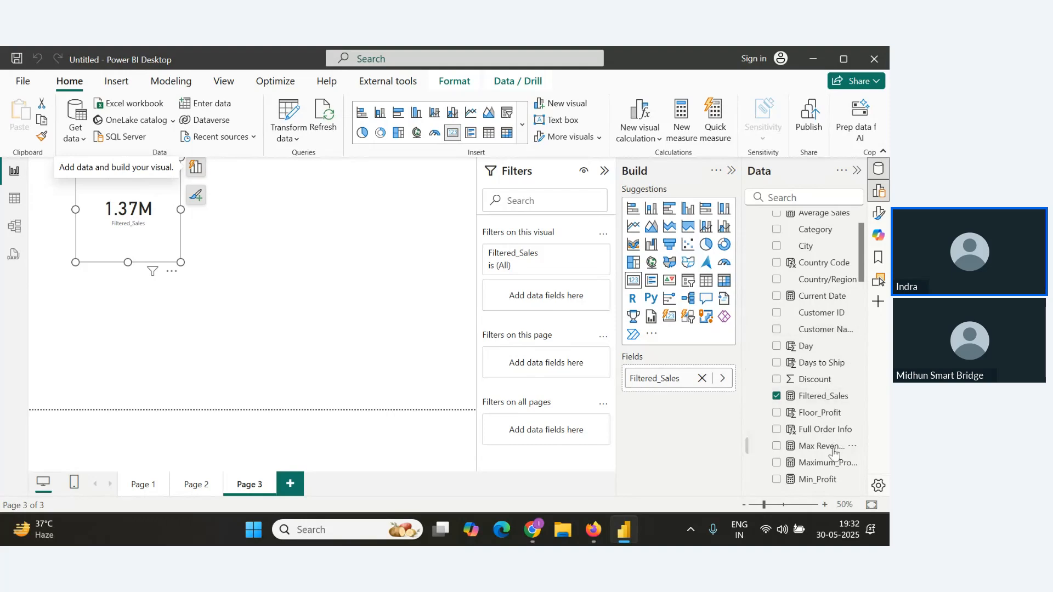
scroll(822, 417, "up", 1)
scroll(828, 395, "down", 3)
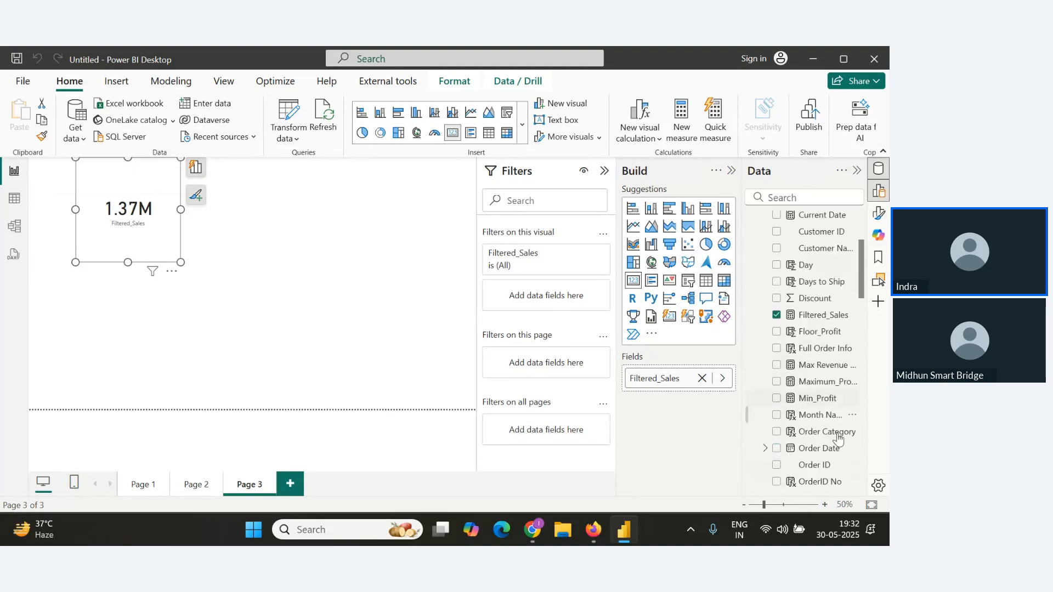
scroll(829, 448, "up", 1)
scroll(831, 448, "down", 3)
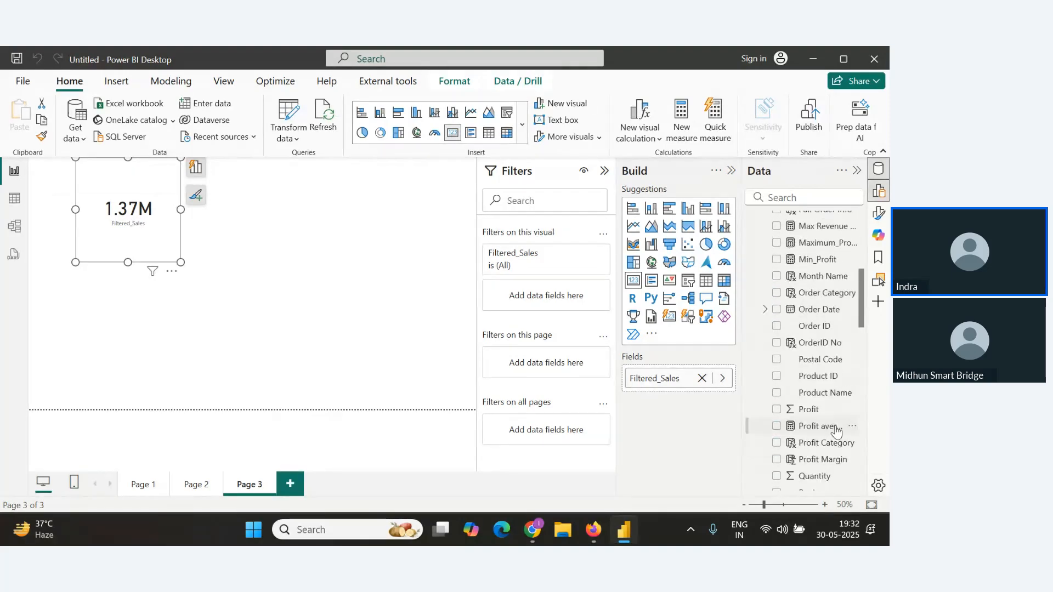
left_click_drag(827, 427, 371, 249)
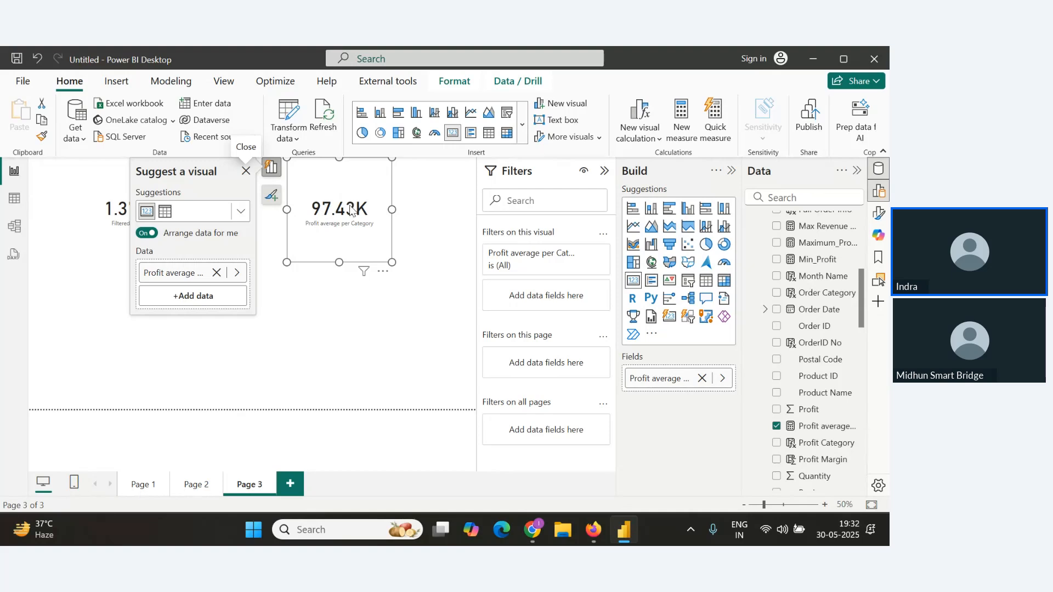
key("alt+Tab")
key("alt+Tab")
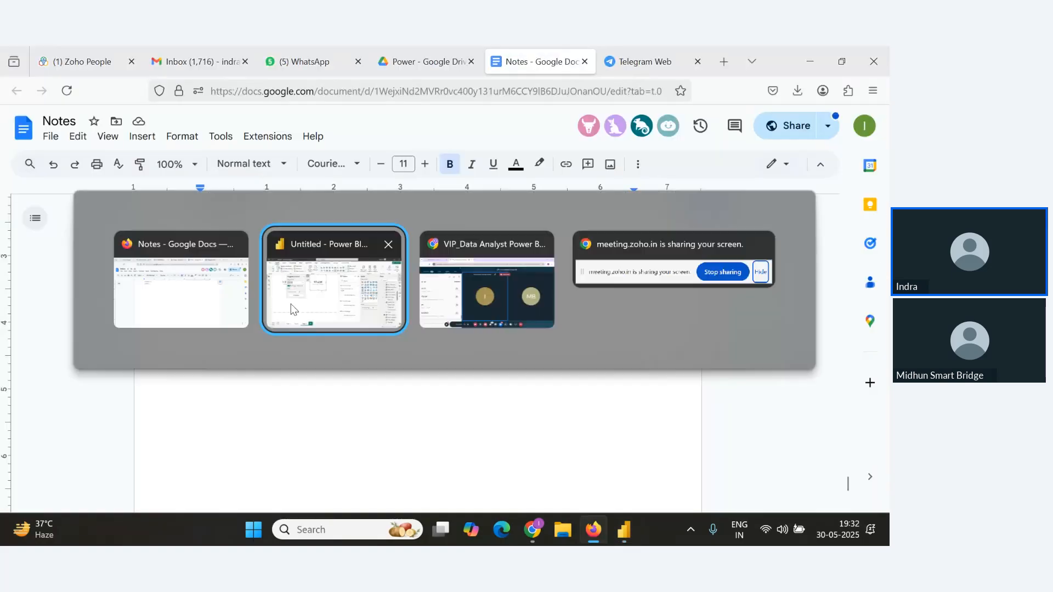
key("alt+Tab")
key("alt+Tab")
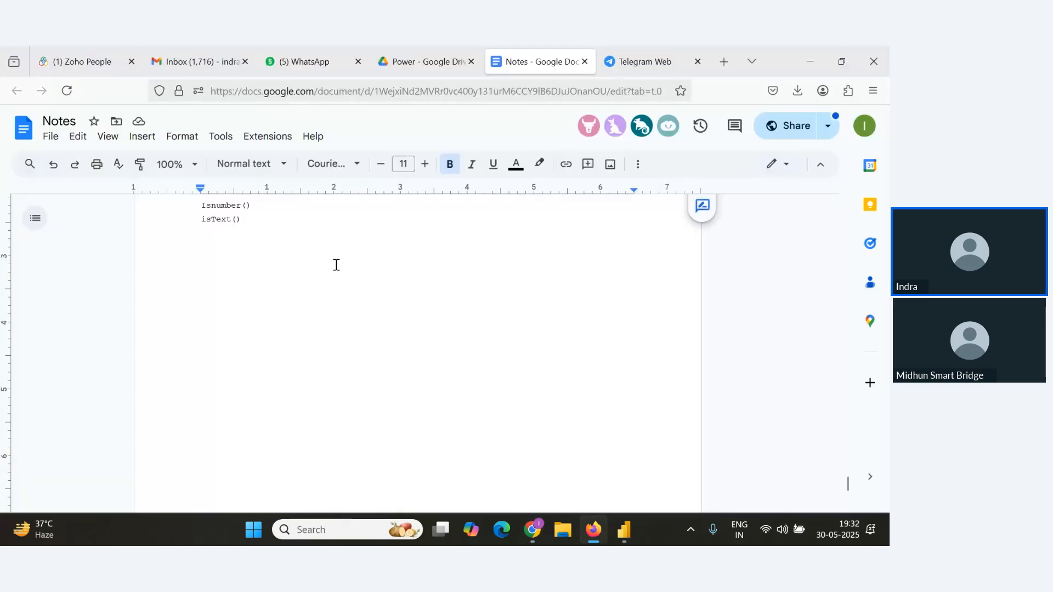
key("alt+Tab")
key("alt+Tab")
key("Tab")
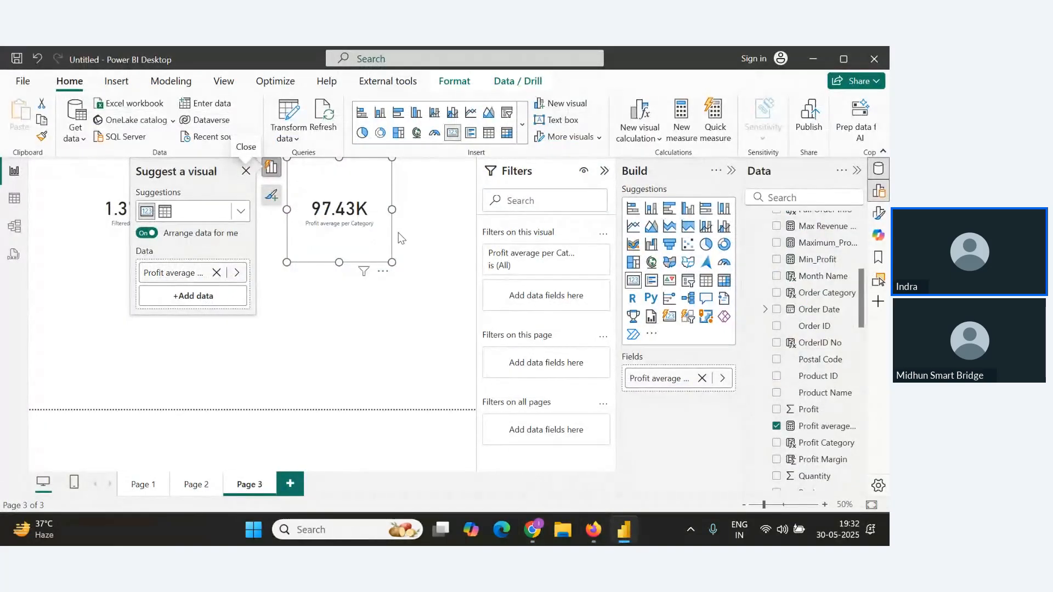
Start another quick measure in table view using the Running total calculation.
left_click(15, 204)
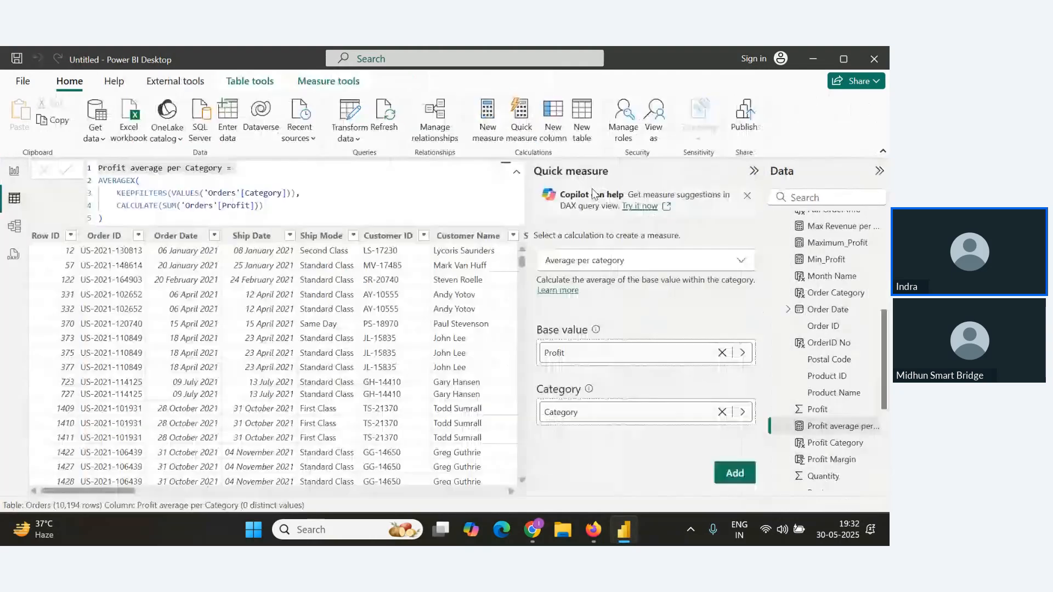
left_click(525, 133)
left_click(521, 130)
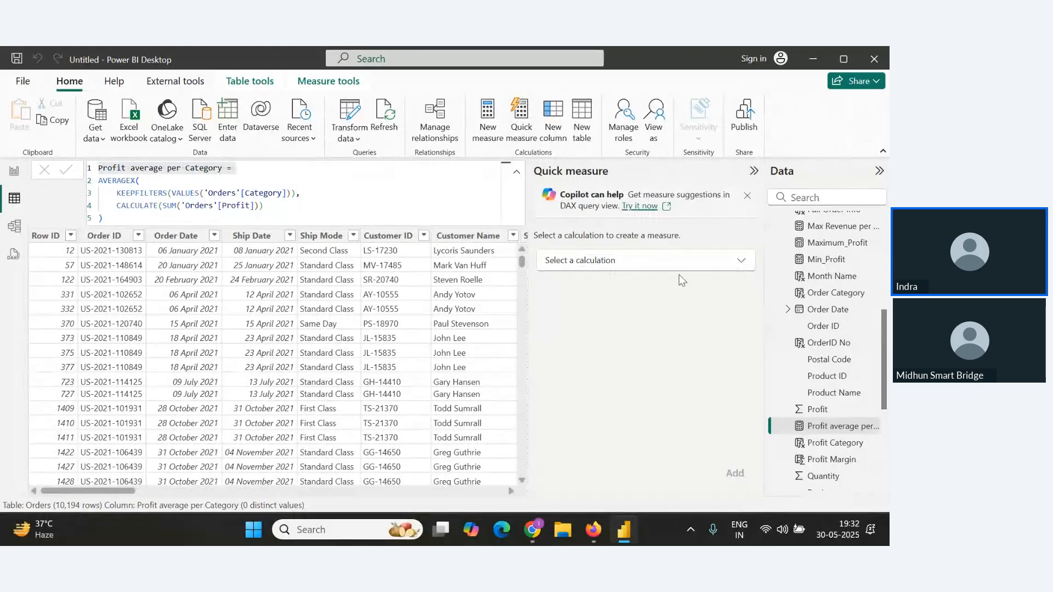
left_click(738, 269)
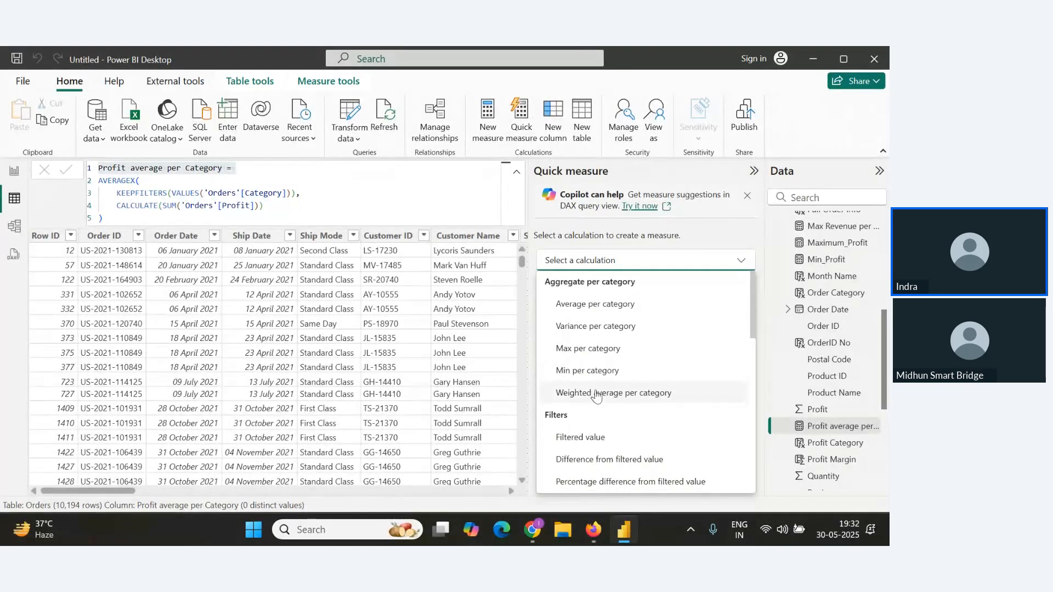
scroll(596, 397, "down", 3)
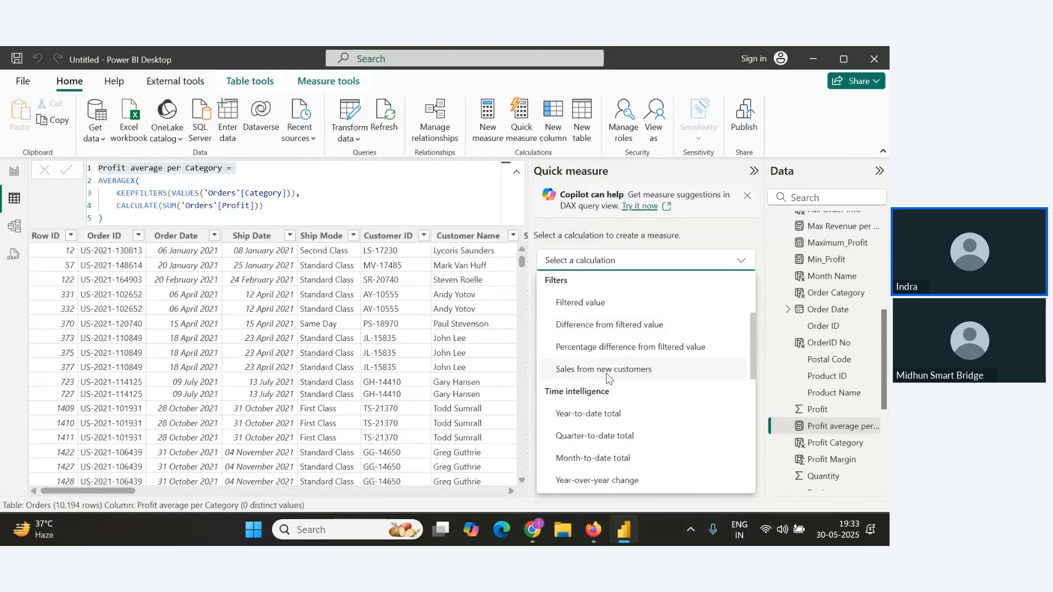
scroll(608, 370, "down", 4)
scroll(598, 368, "up", 2)
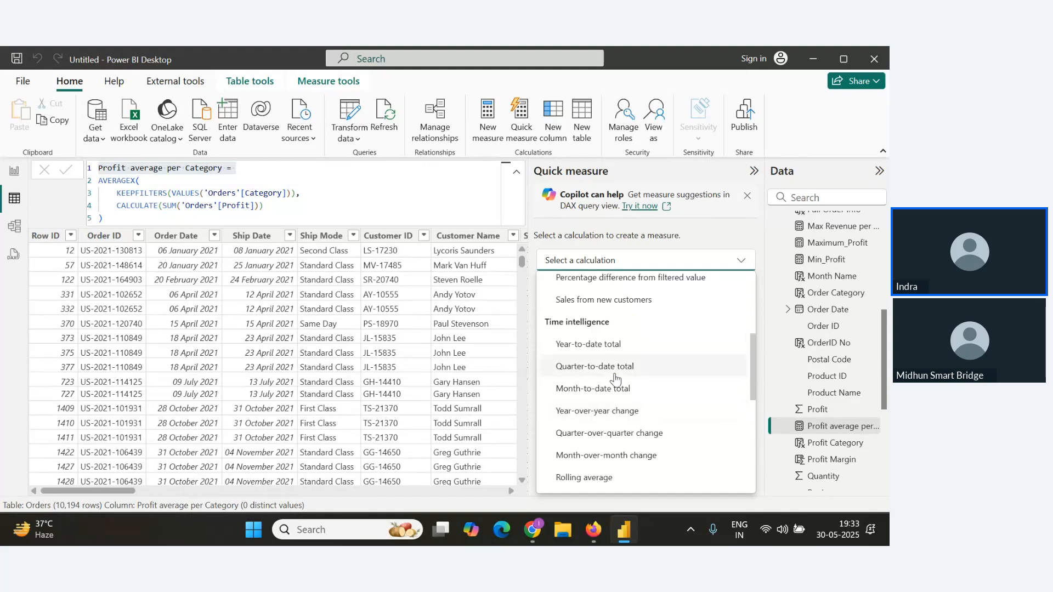
scroll(597, 370, "up", 2)
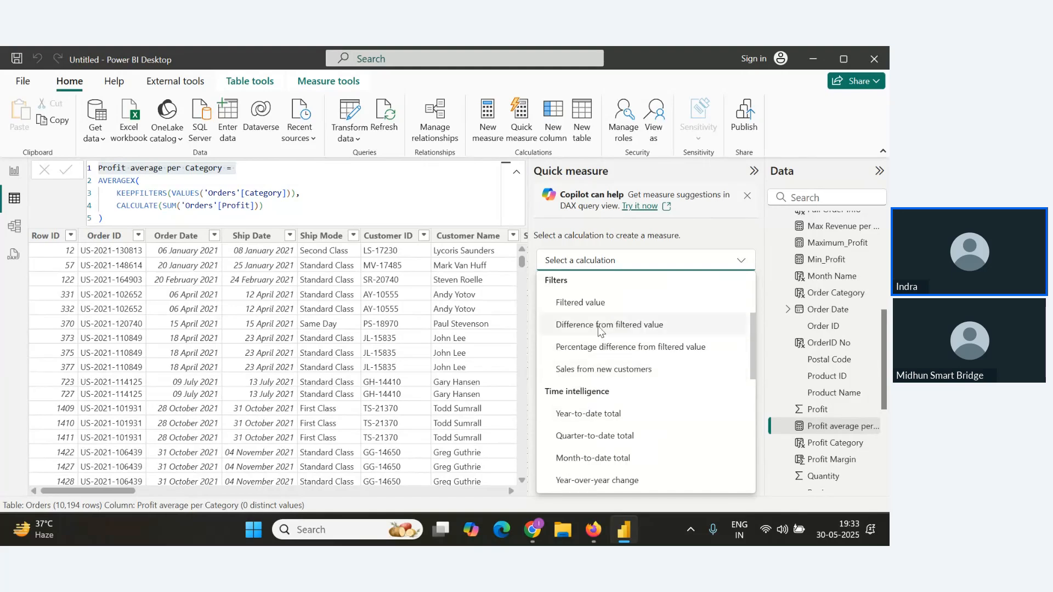
scroll(603, 373, "down", 5)
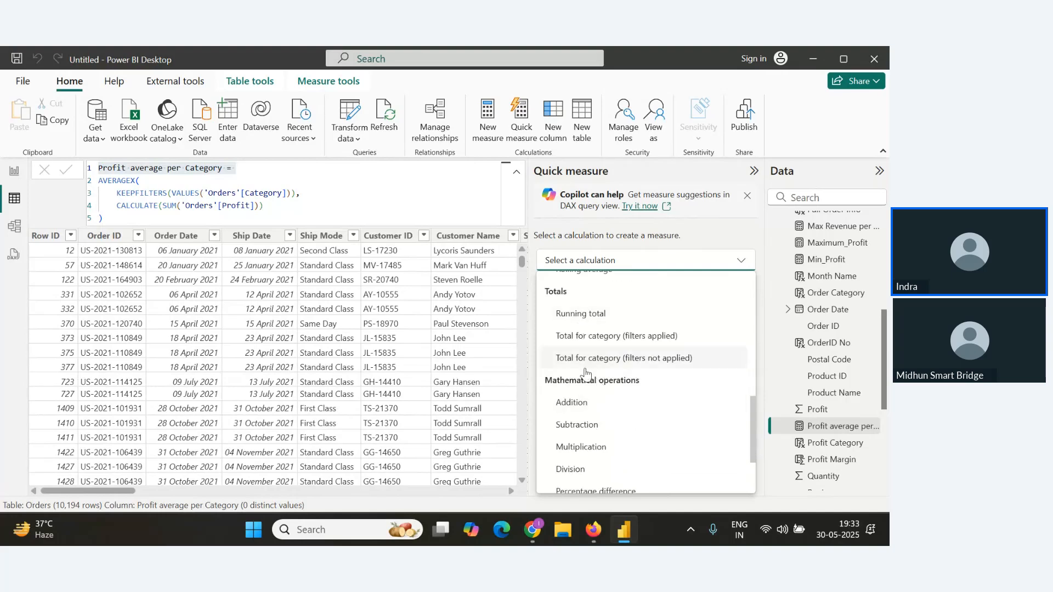
left_click(586, 314)
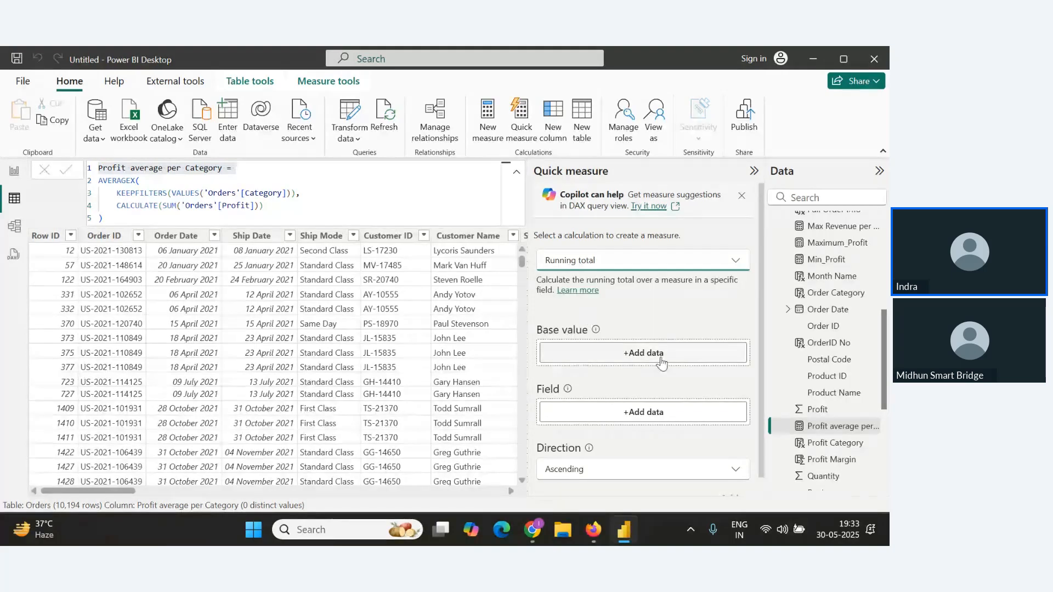
Set the running total's base value to the Sales field from the Orders table.
scroll(652, 360, "down", 1)
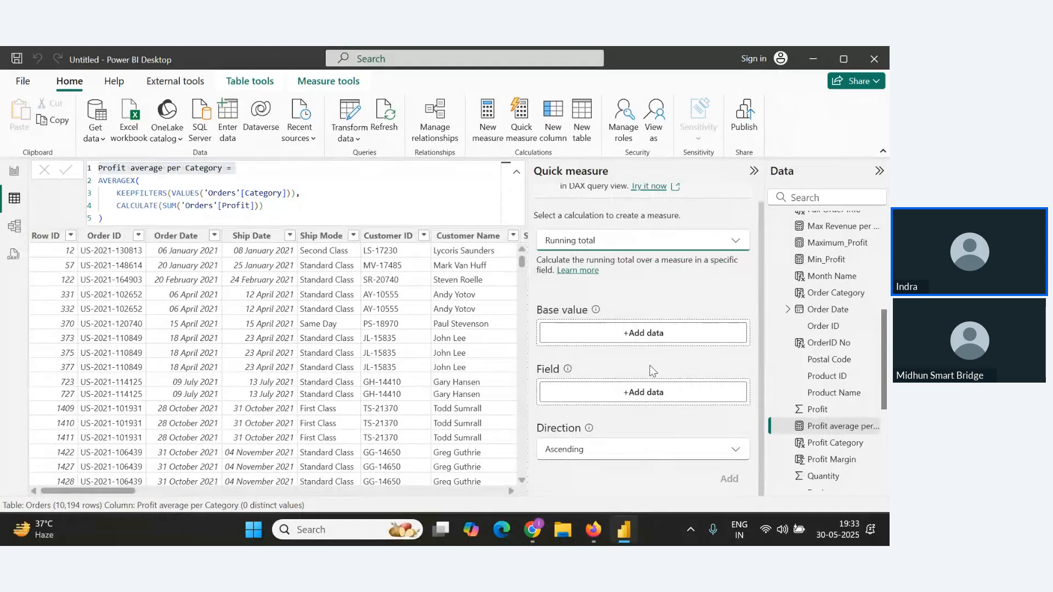
left_click(634, 338)
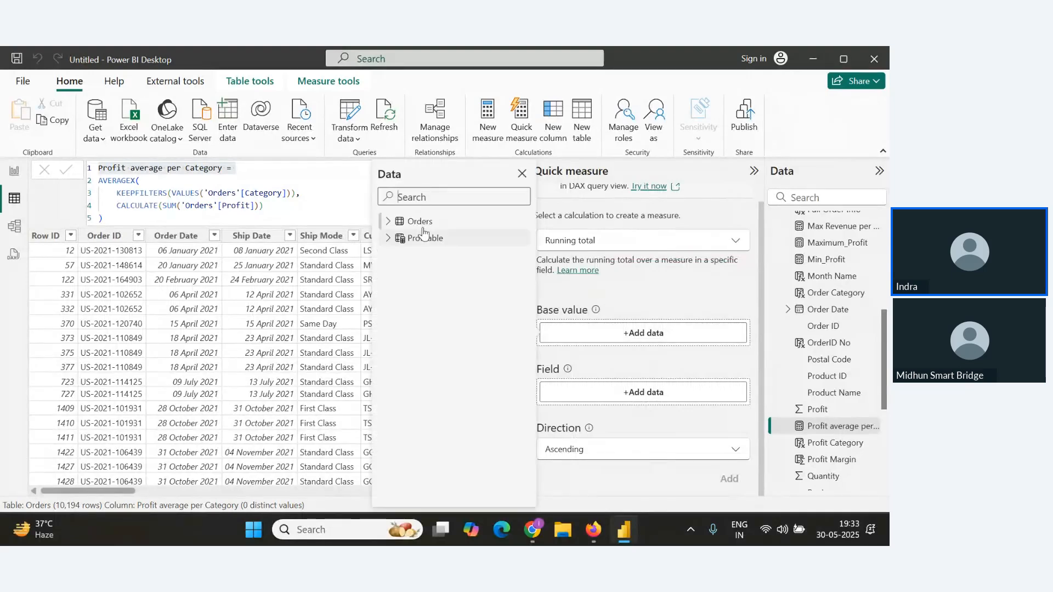
left_click(393, 224)
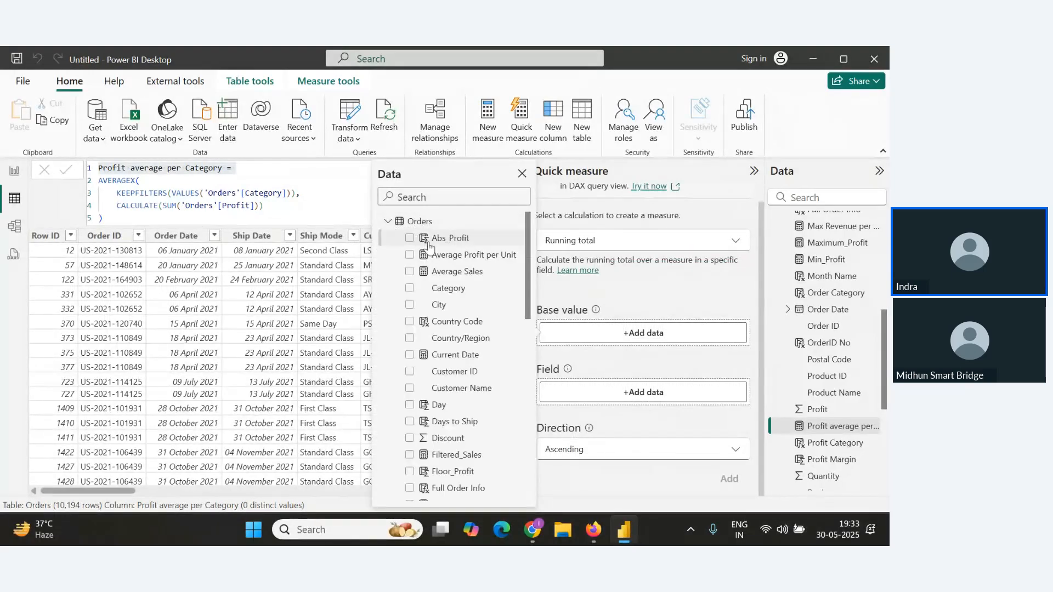
scroll(445, 318, "down", 3)
scroll(453, 329, "up", 3)
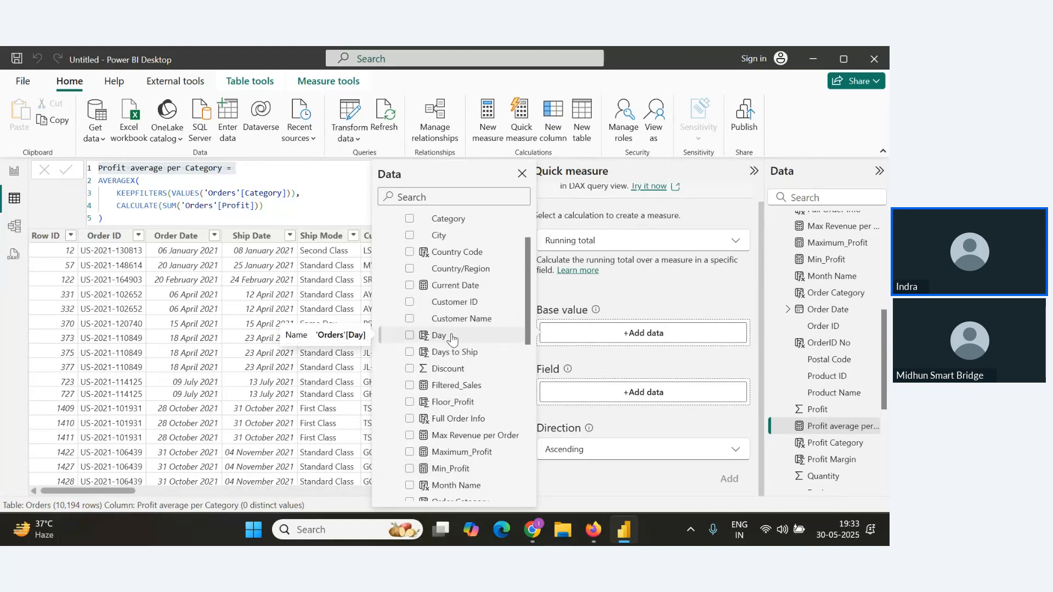
scroll(458, 329, "up", 2)
scroll(461, 332, "down", 3)
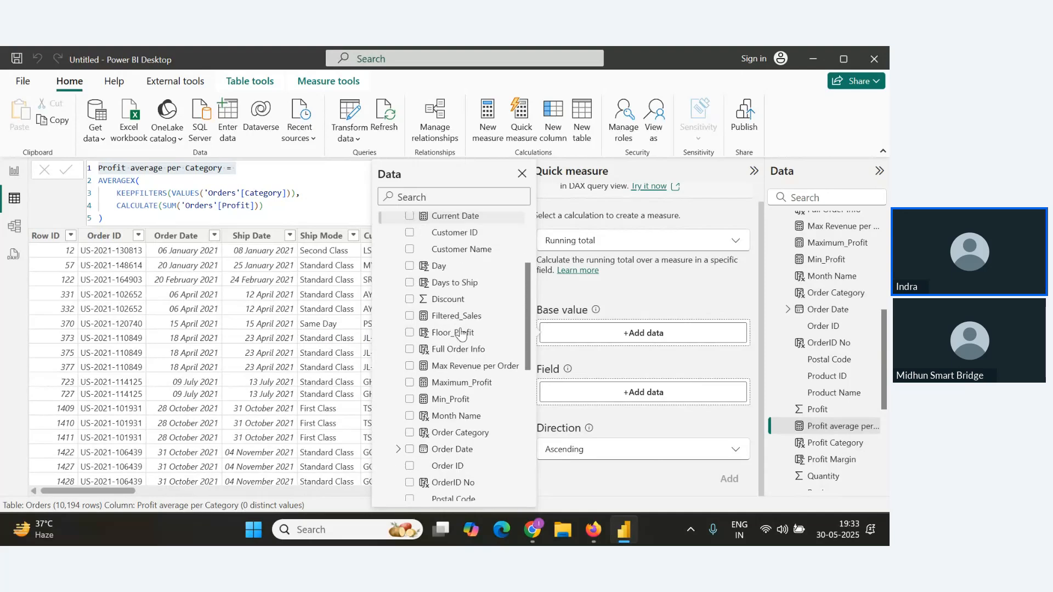
scroll(452, 375, "down", 3)
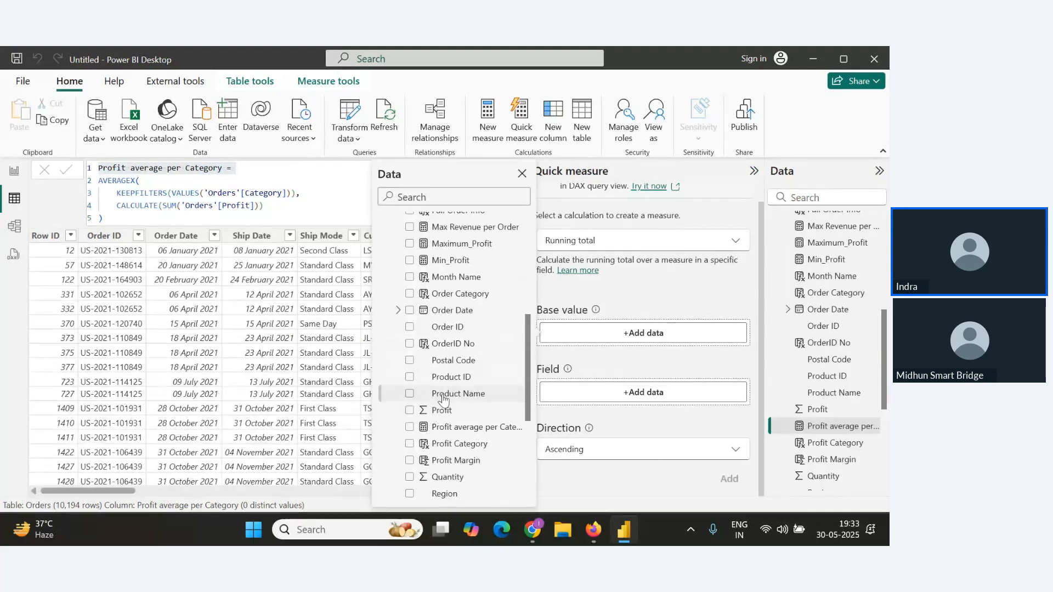
scroll(442, 420, "down", 5)
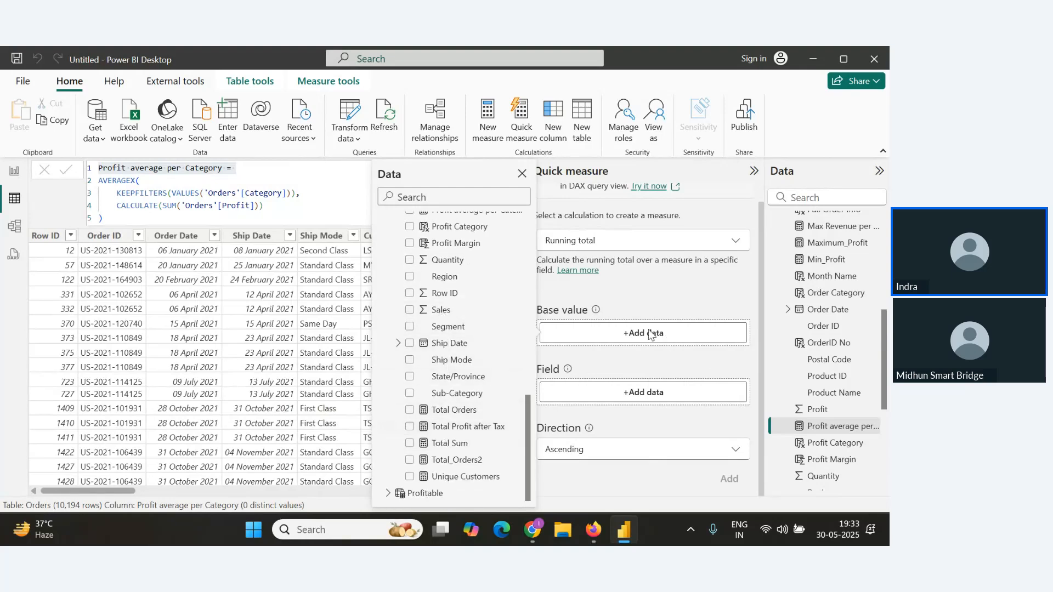
left_click(431, 310)
Try adding Order Date from the field picker, then clear the running total's base value.
scroll(466, 340, "up", 12)
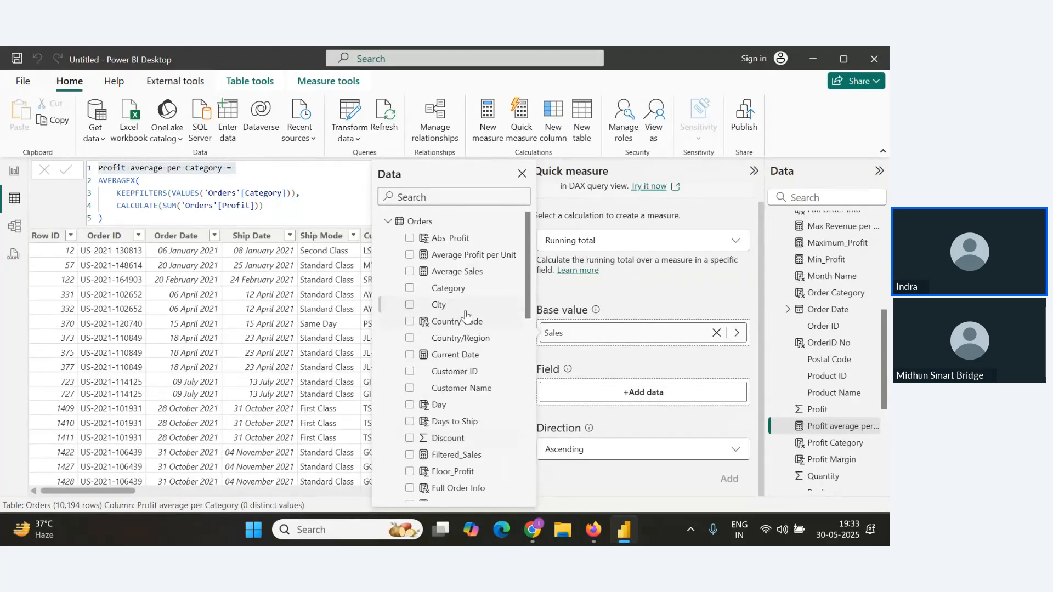
scroll(447, 378, "down", 4)
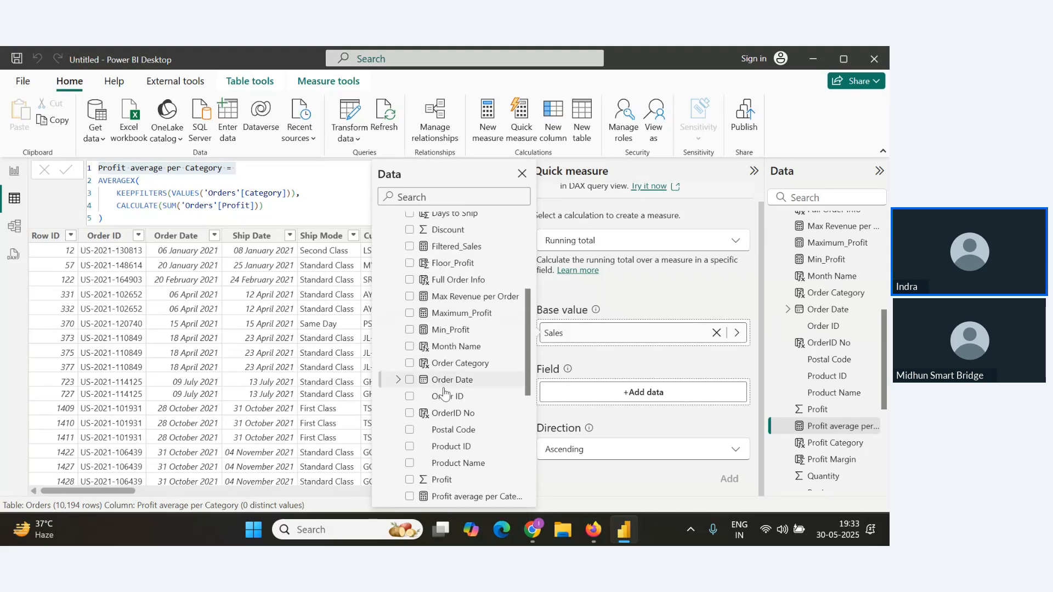
left_click(410, 381)
scroll(411, 385, "down", 3)
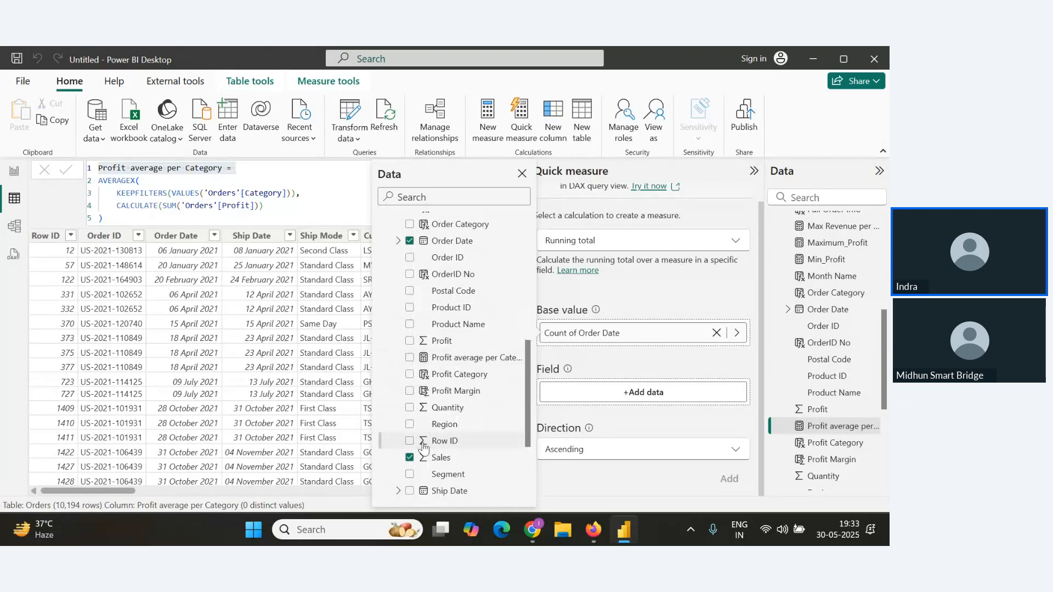
left_click(410, 458)
left_click(716, 333)
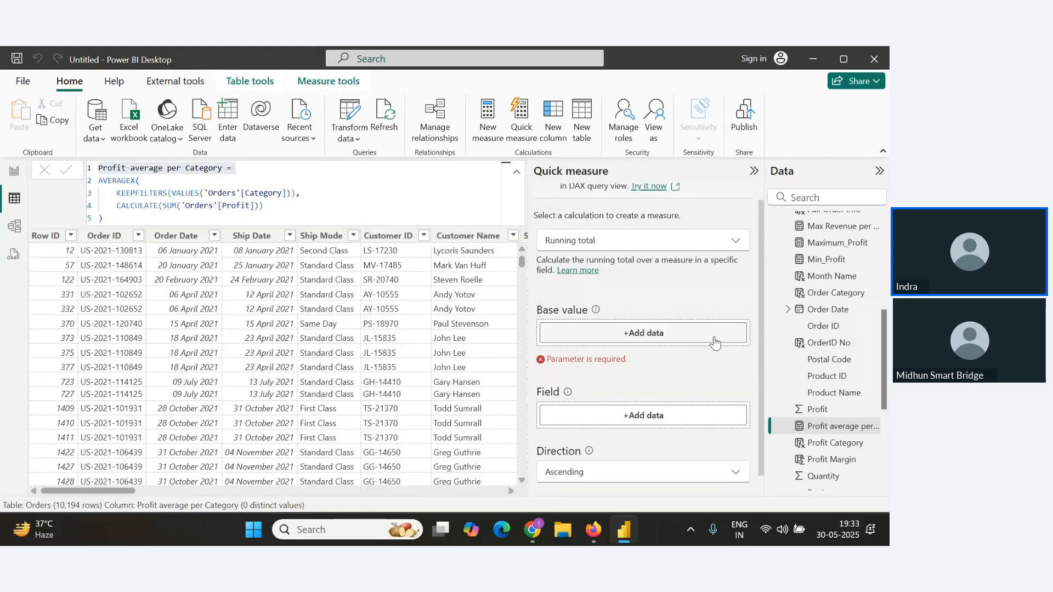
Reselect Sales from the Orders table as the running total's base value.
left_click(643, 333)
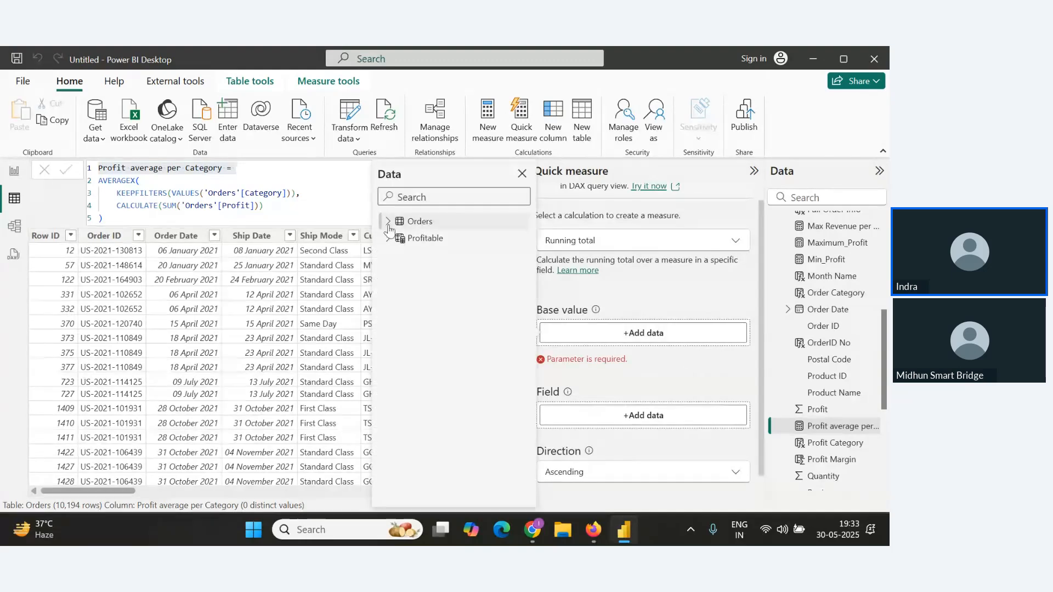
left_click(388, 222)
scroll(442, 395, "down", 5)
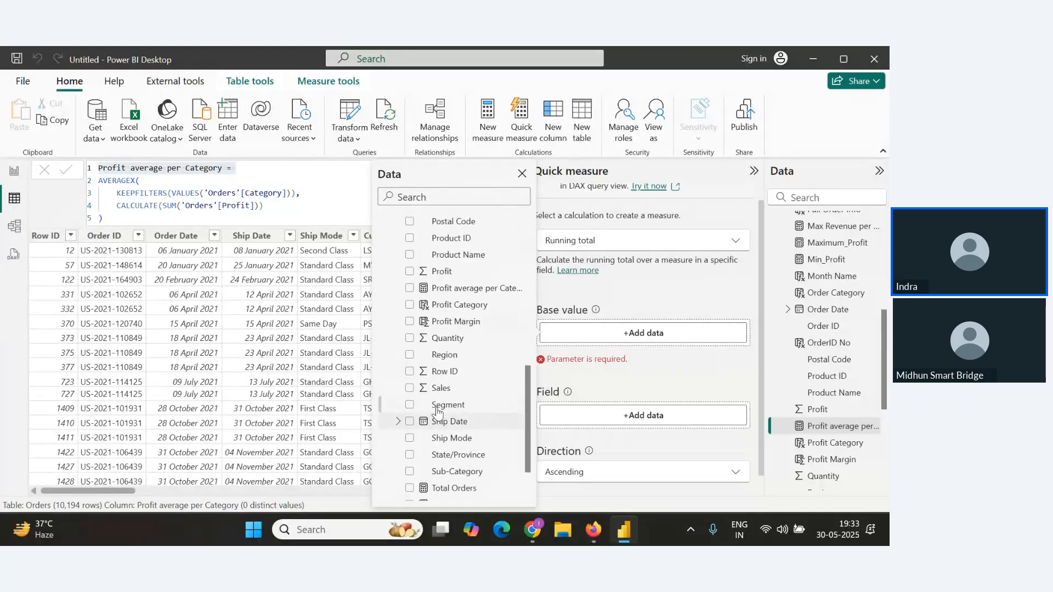
left_click(439, 389)
Set the running total's field to Order Date from the Orders table and add the quick measure.
left_click(642, 399)
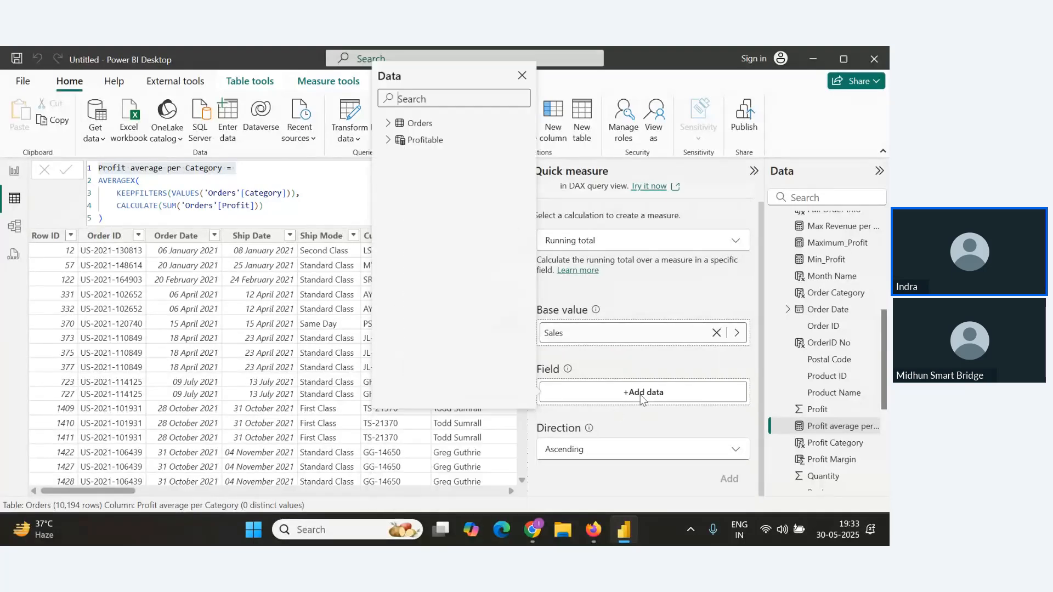
left_click(388, 123)
scroll(447, 307, "down", 4)
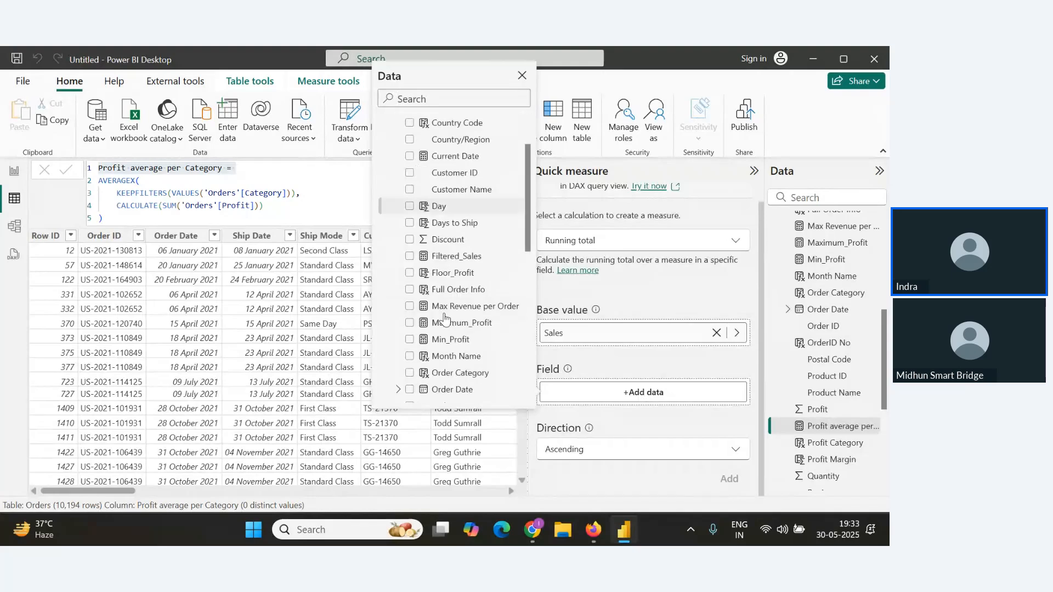
scroll(447, 257, "down", 3)
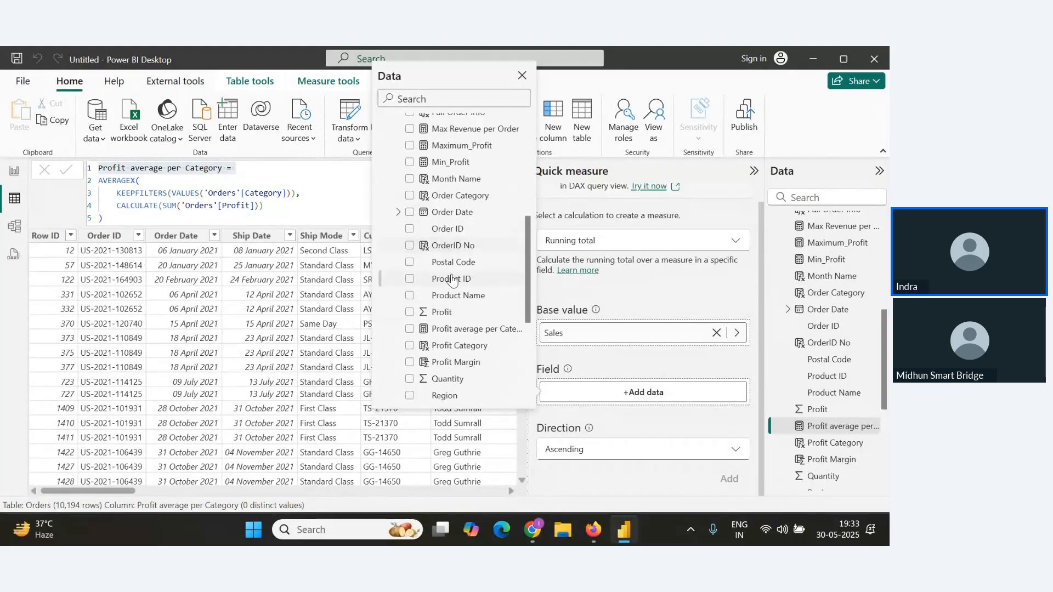
left_click(453, 212)
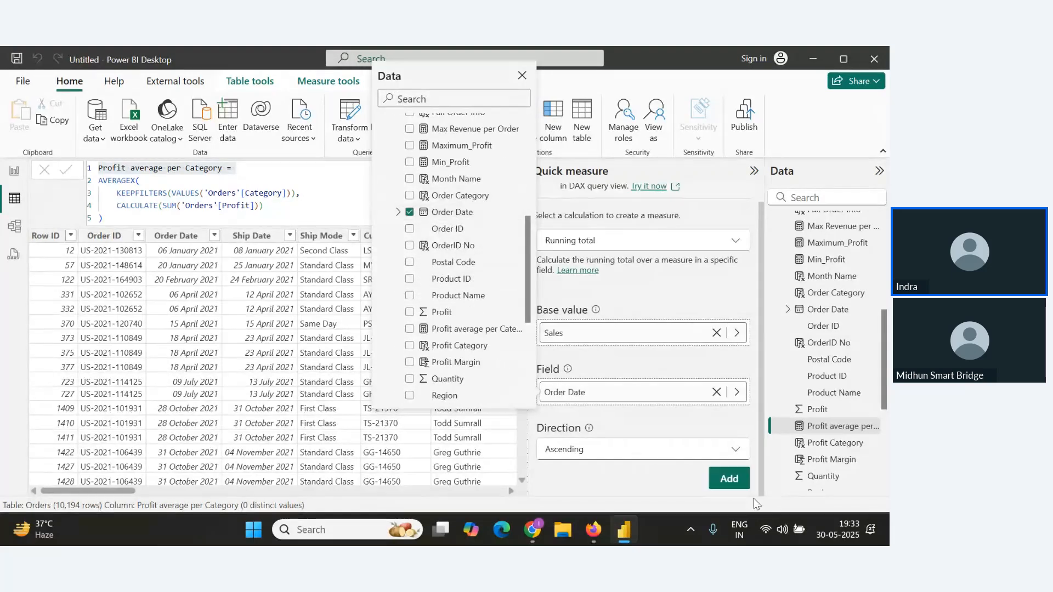
left_click(728, 480)
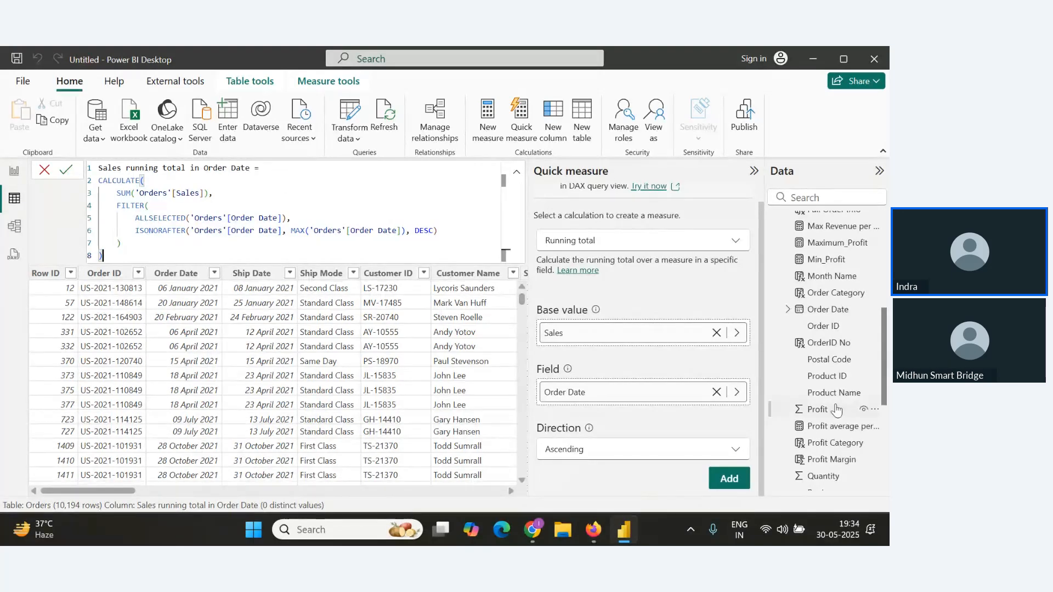
Show the new Sales running total measure as a card visual on report Page 3.
scroll(836, 412, "down", 5)
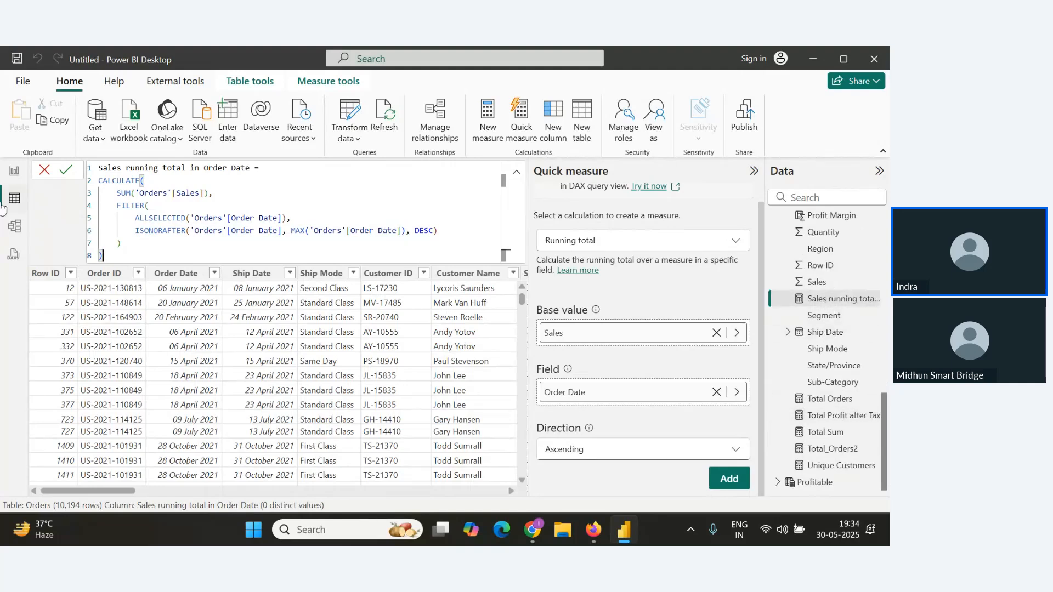
left_click(14, 171)
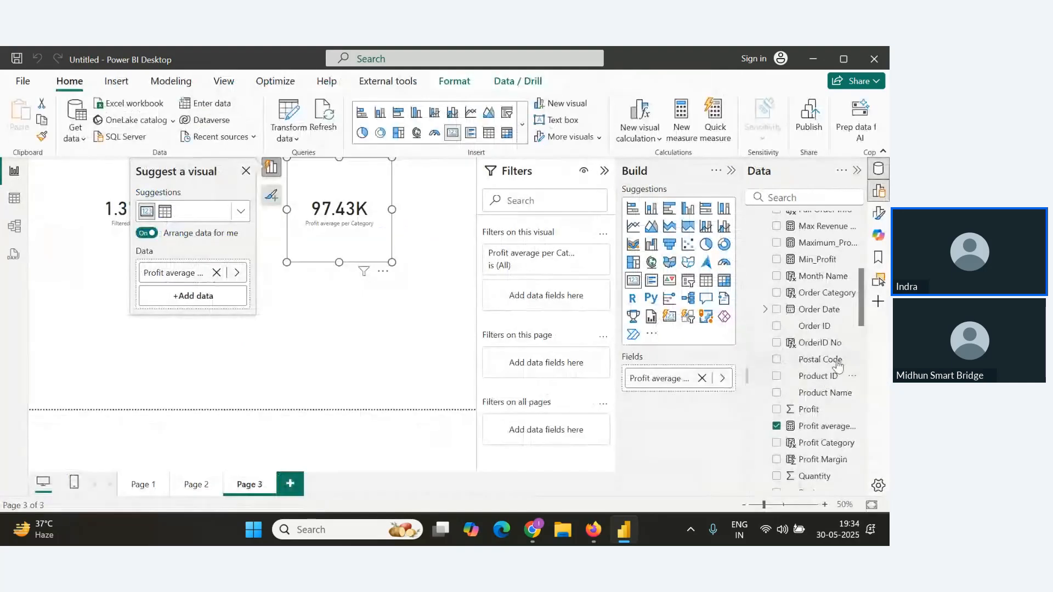
scroll(806, 408, "down", 3)
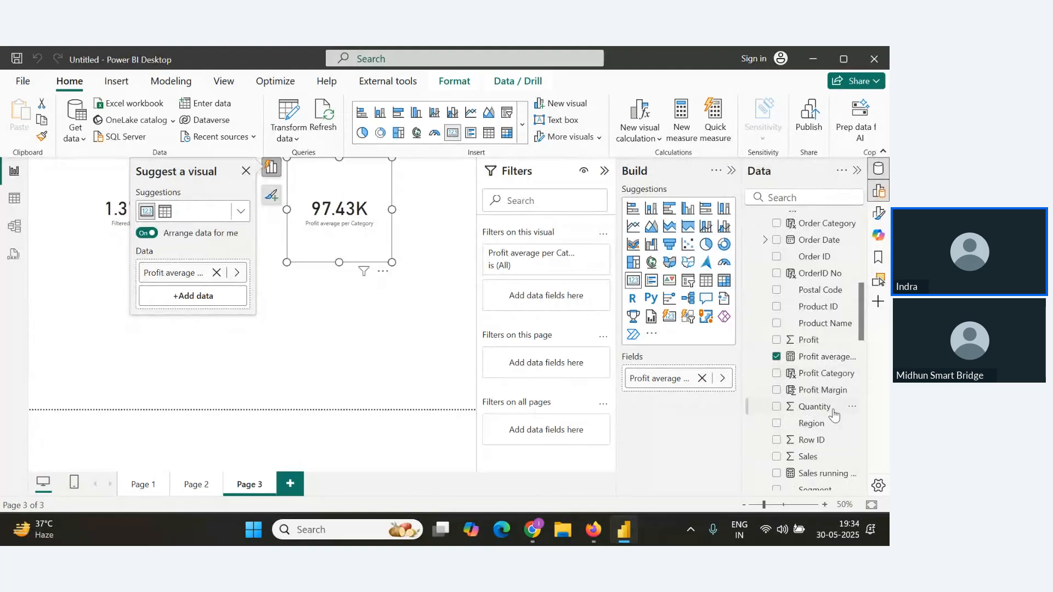
scroll(831, 430, "down", 6)
left_click_drag(834, 340, 340, 334)
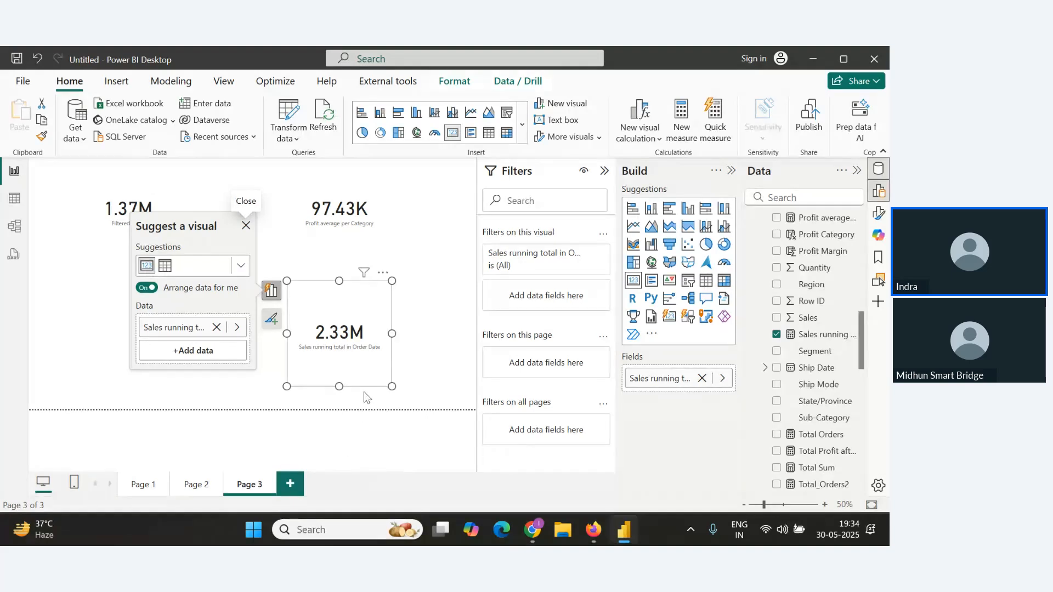
key("alt+Tab")
scroll(226, 391, "down", 2)
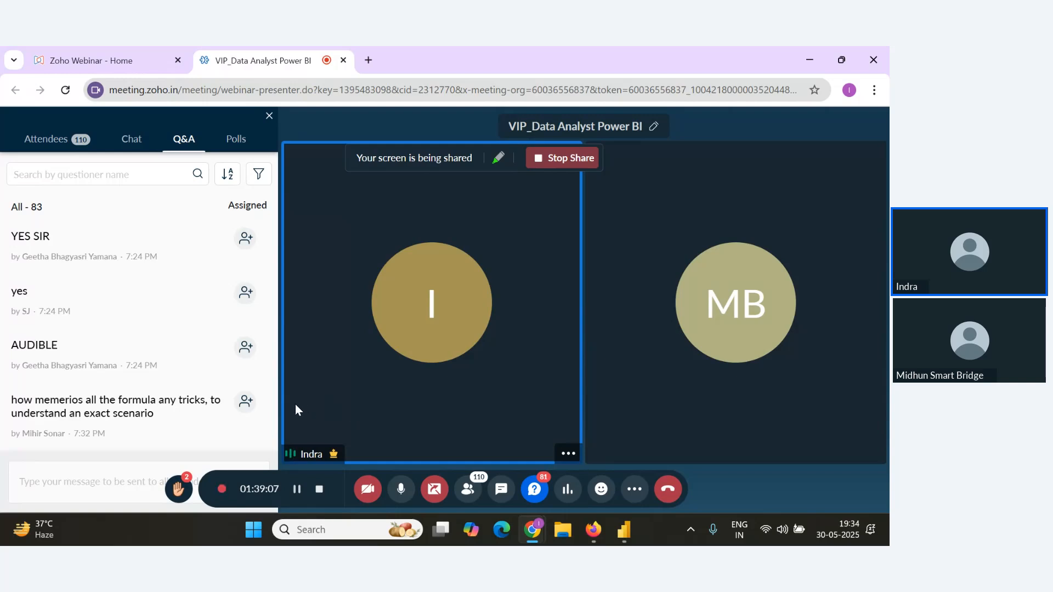
key("alt+Tab")
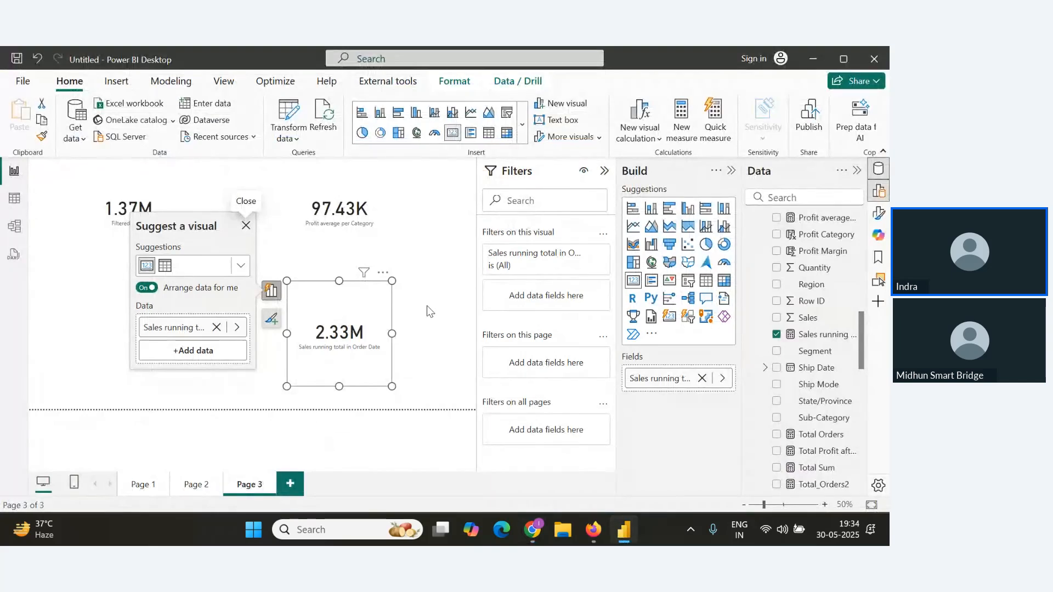
Switch to the Notes document in the browser and review the DAX formulas written there.
key("alt+Tab")
key("alt+Tab")
key("Tab")
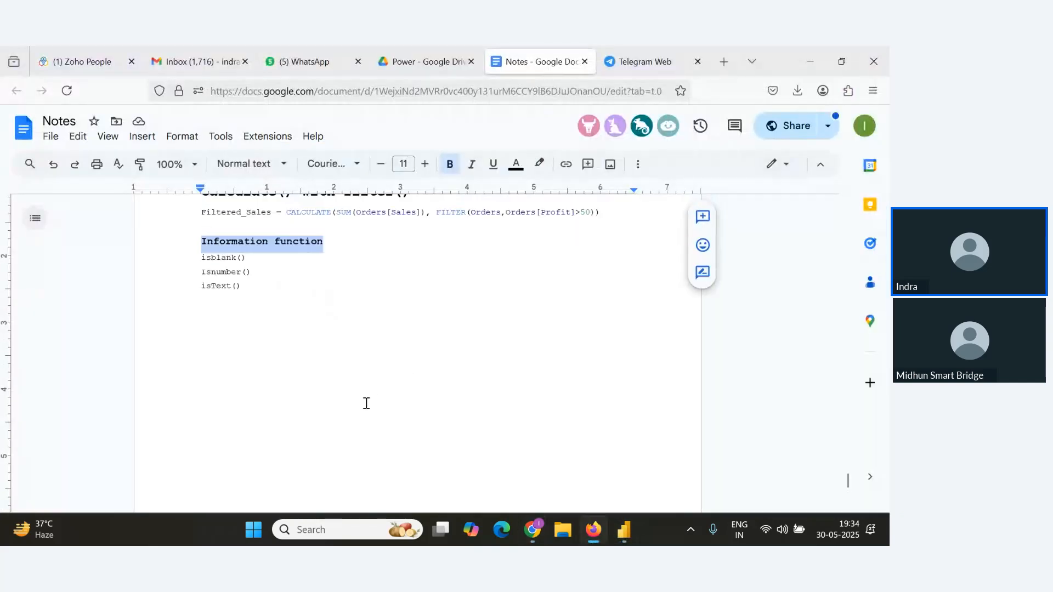
scroll(367, 403, "up", 20)
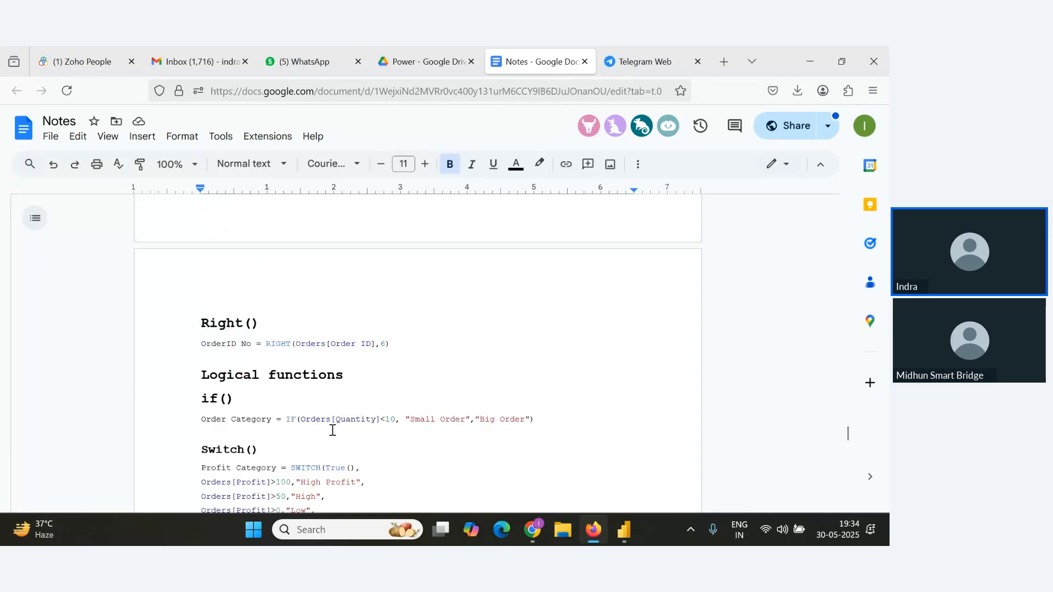
scroll(333, 431, "up", 10)
key("alt+Tab")
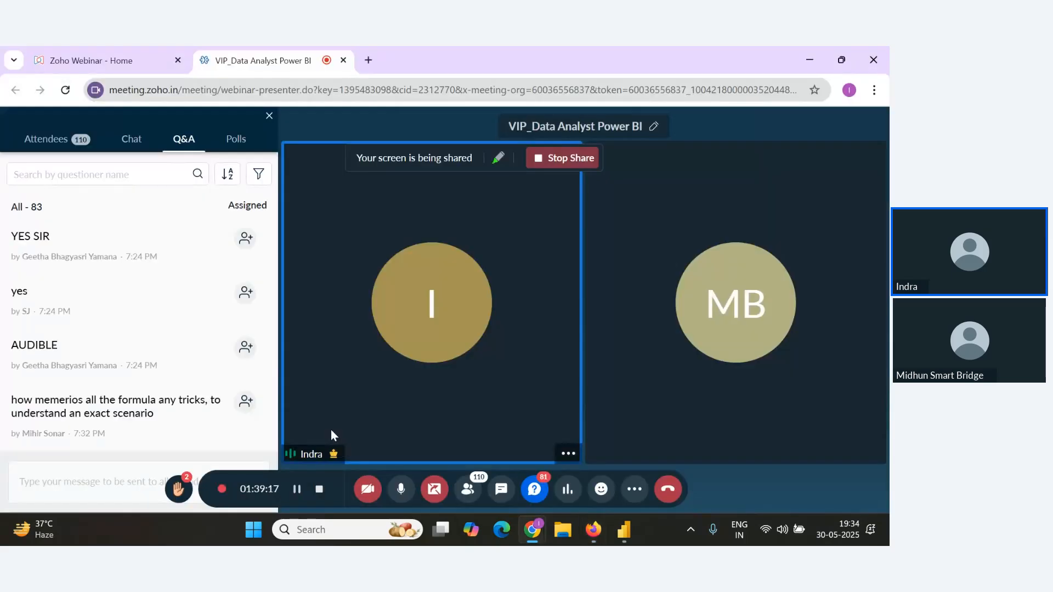
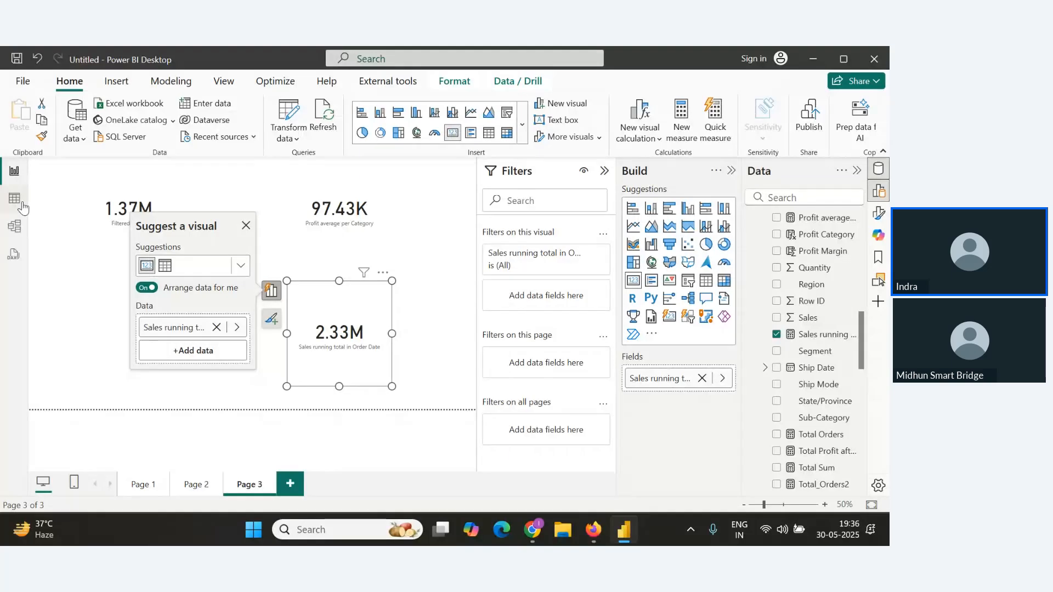
In table view, start a new quick measure and choose the Sales from new customers calculation.
left_click(22, 204)
left_click(524, 121)
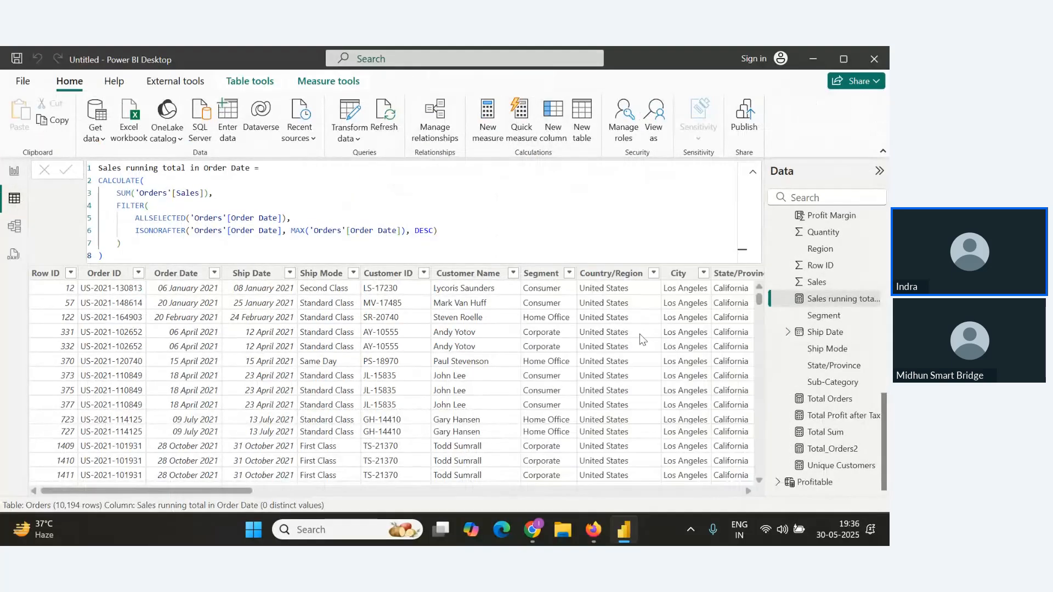
left_click(523, 133)
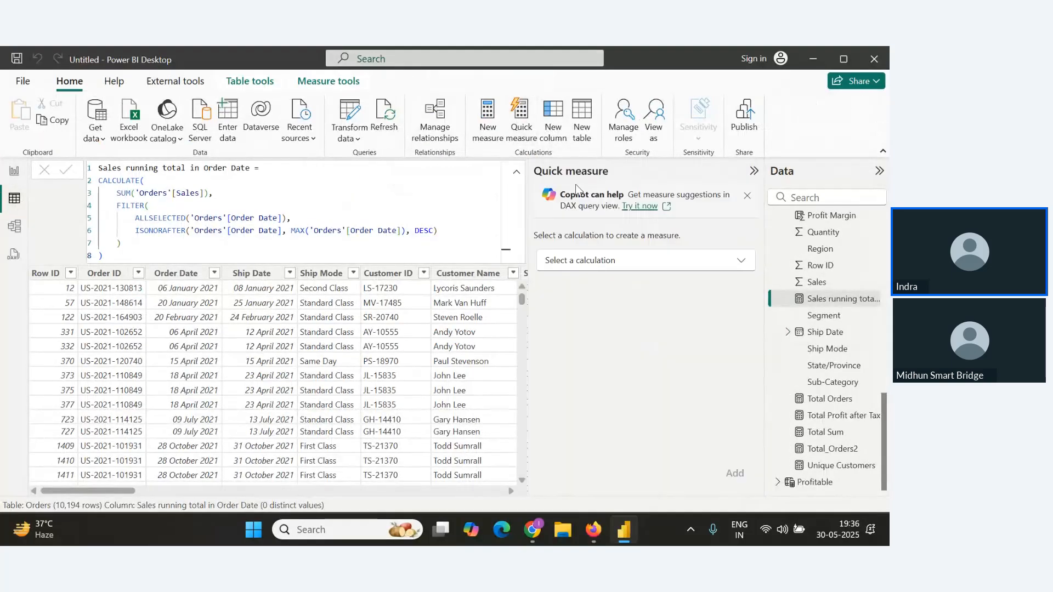
left_click(682, 262)
scroll(616, 386, "down", 5)
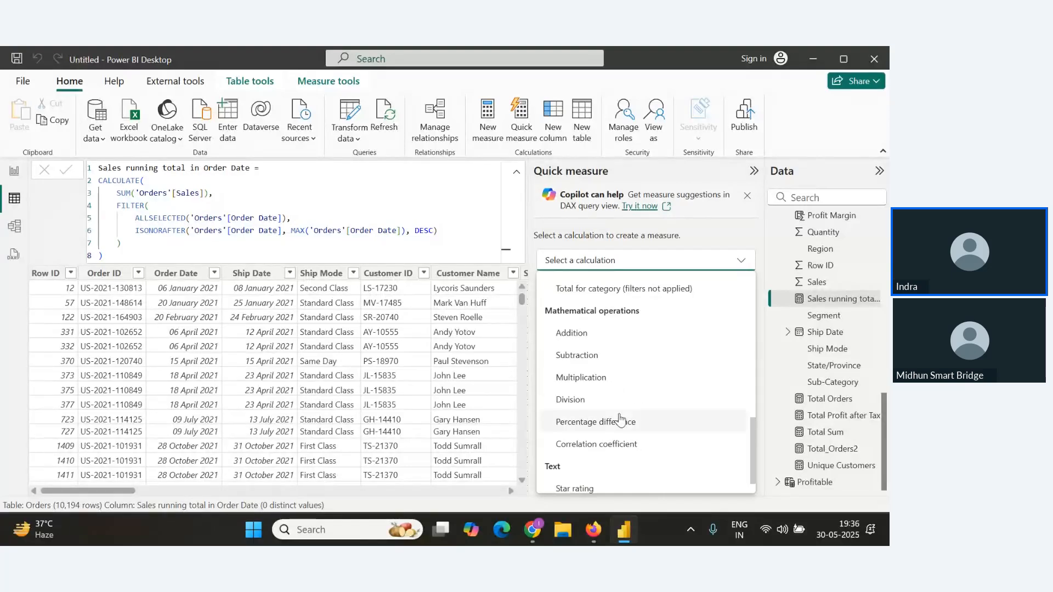
scroll(619, 455, "down", 1)
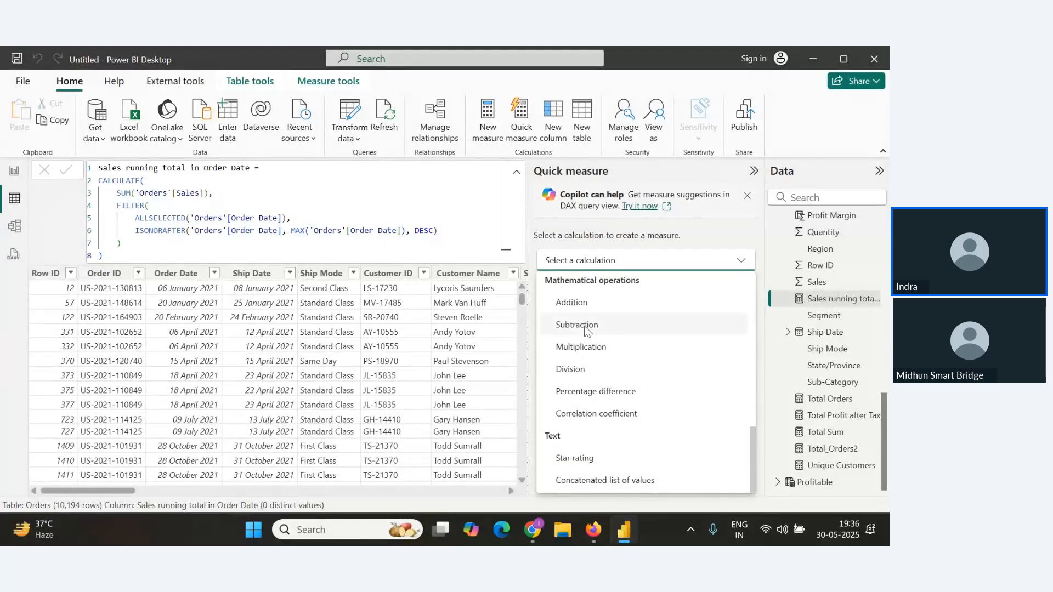
scroll(586, 389, "up", 3)
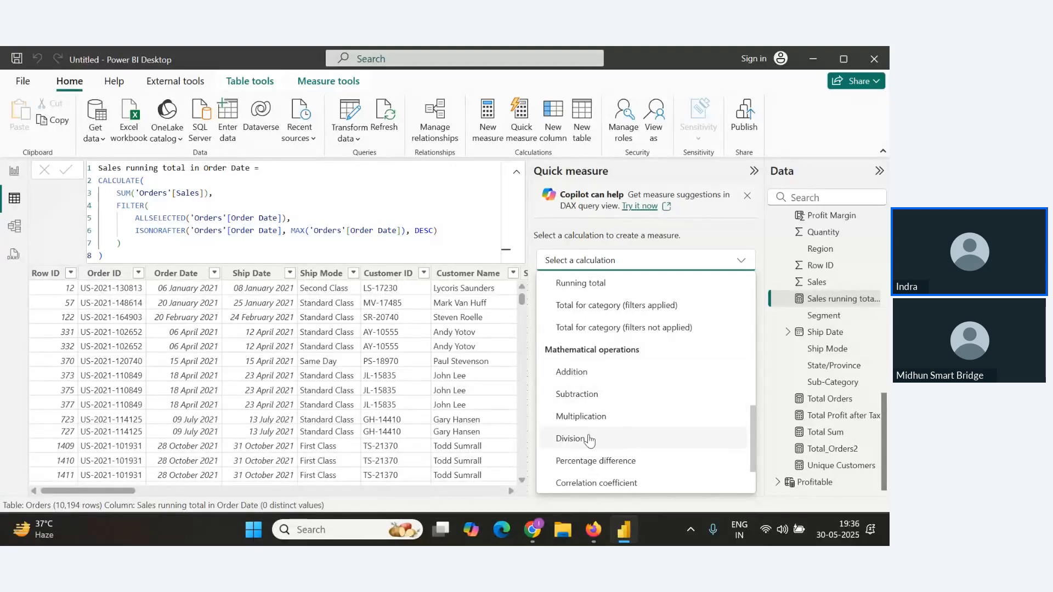
scroll(592, 436, "down", 3)
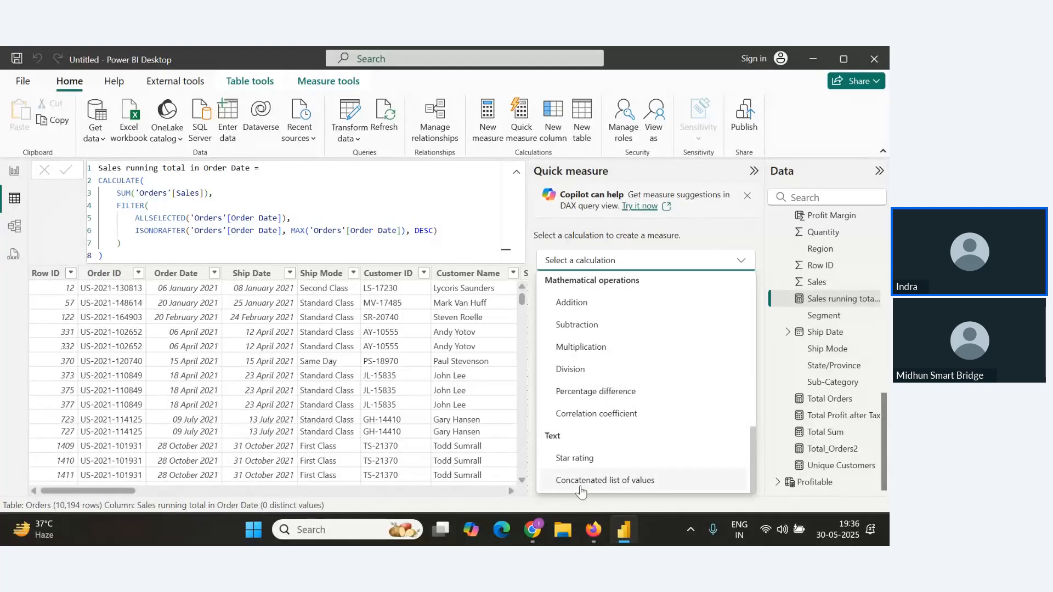
scroll(595, 449, "up", 5)
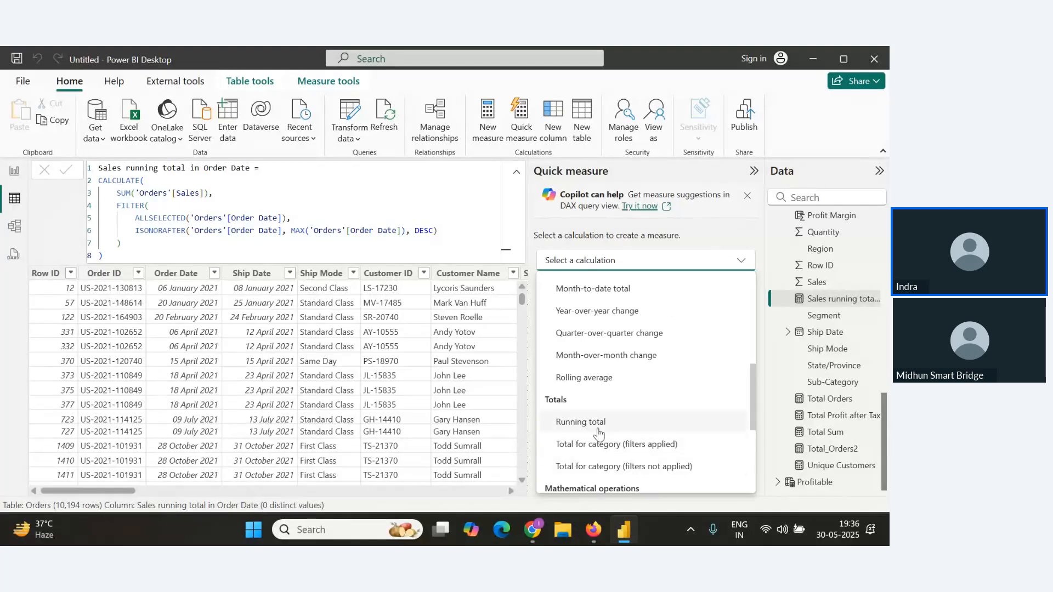
scroll(598, 434, "up", 2)
scroll(598, 433, "up", 4)
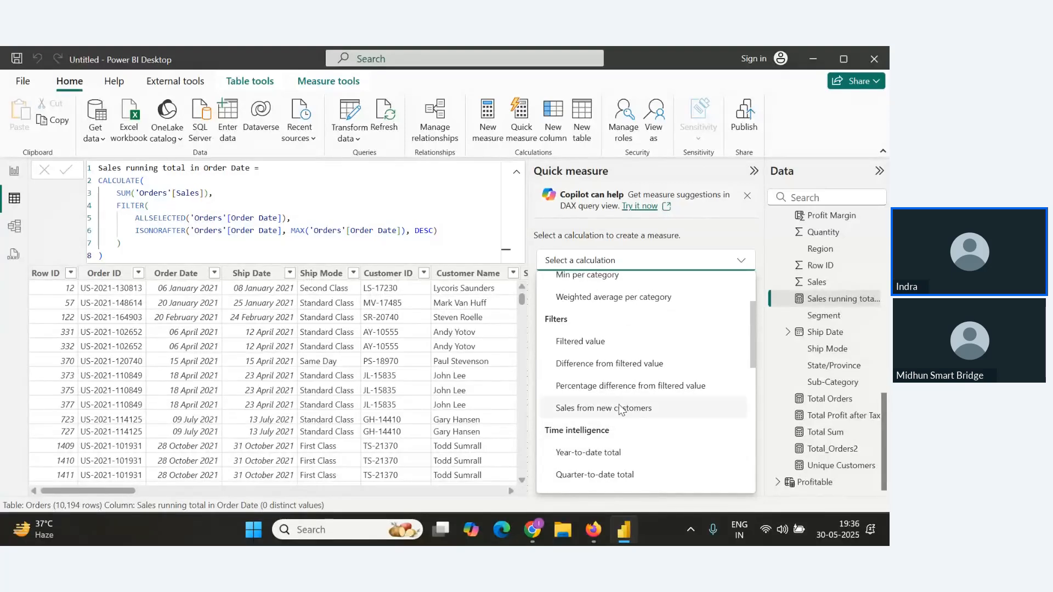
scroll(634, 405, "up", 2)
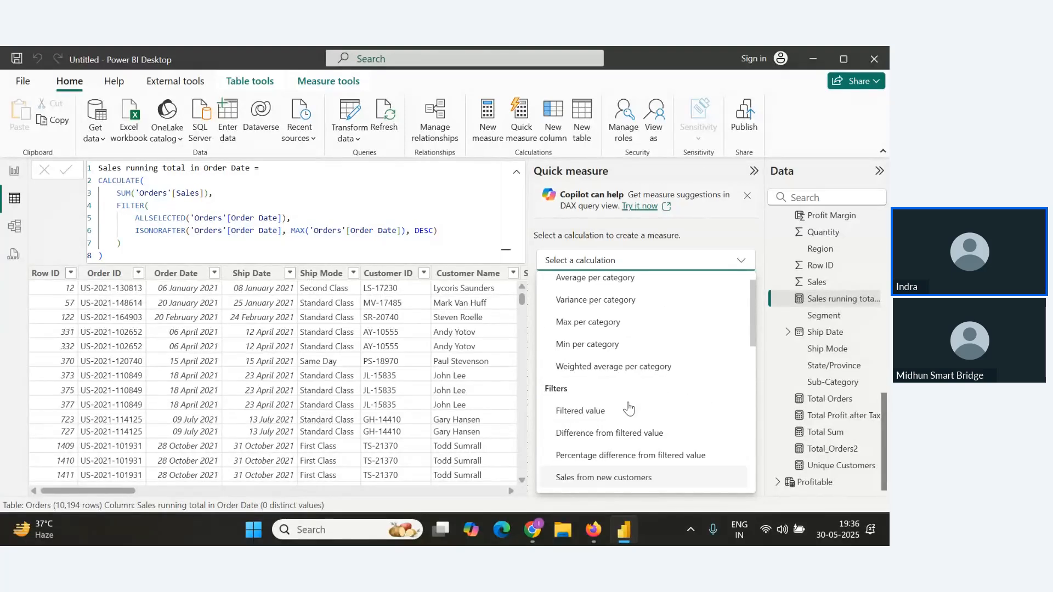
left_click(613, 481)
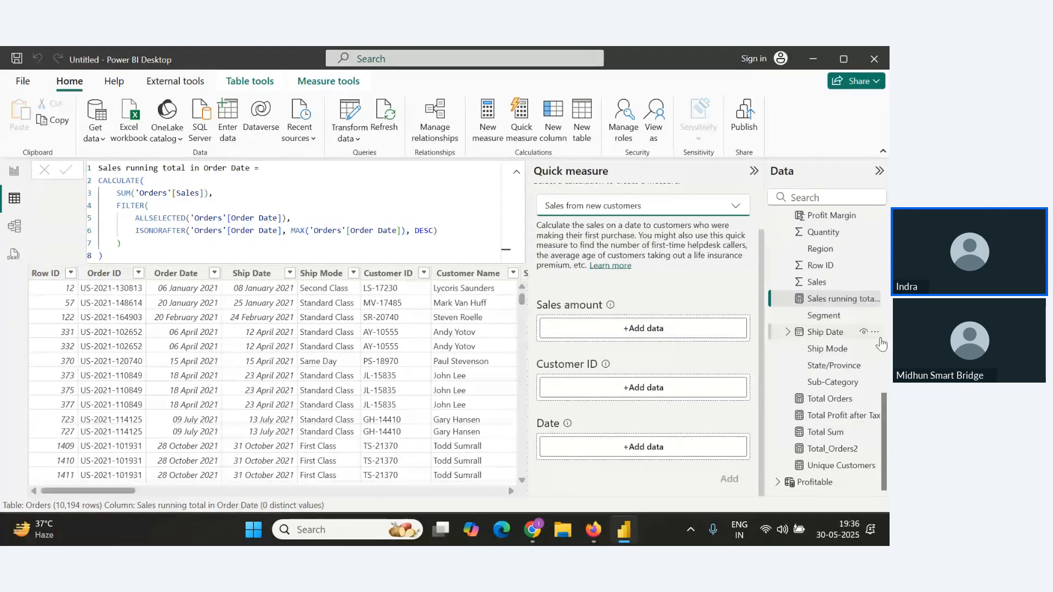
Set Sales as the sales amount and Customer ID as the customer field for the quick measure.
scroll(828, 424, "up", 1)
scroll(829, 423, "up", 2)
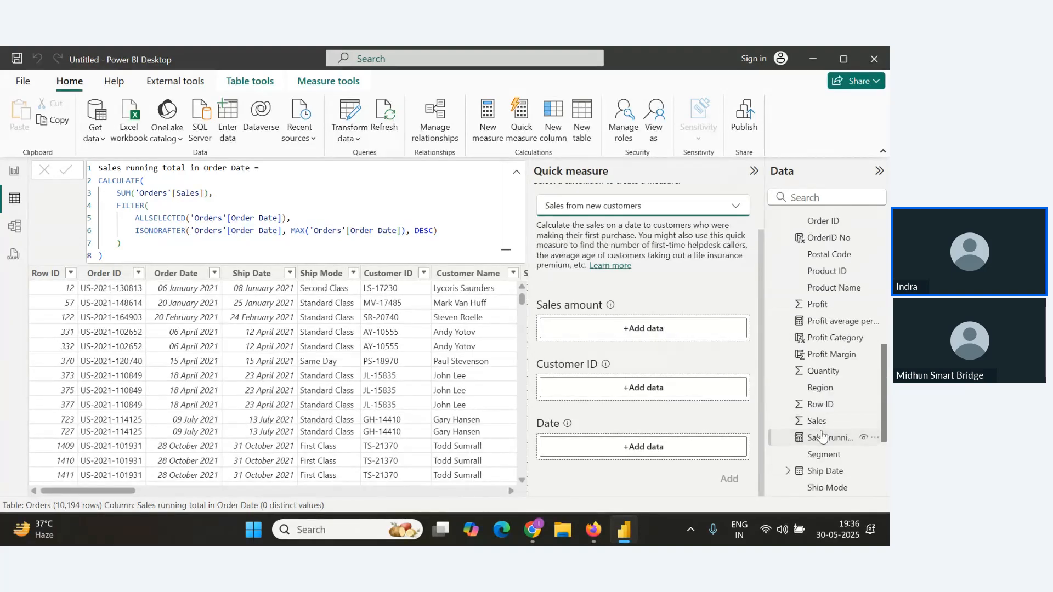
left_click_drag(817, 421, 646, 331)
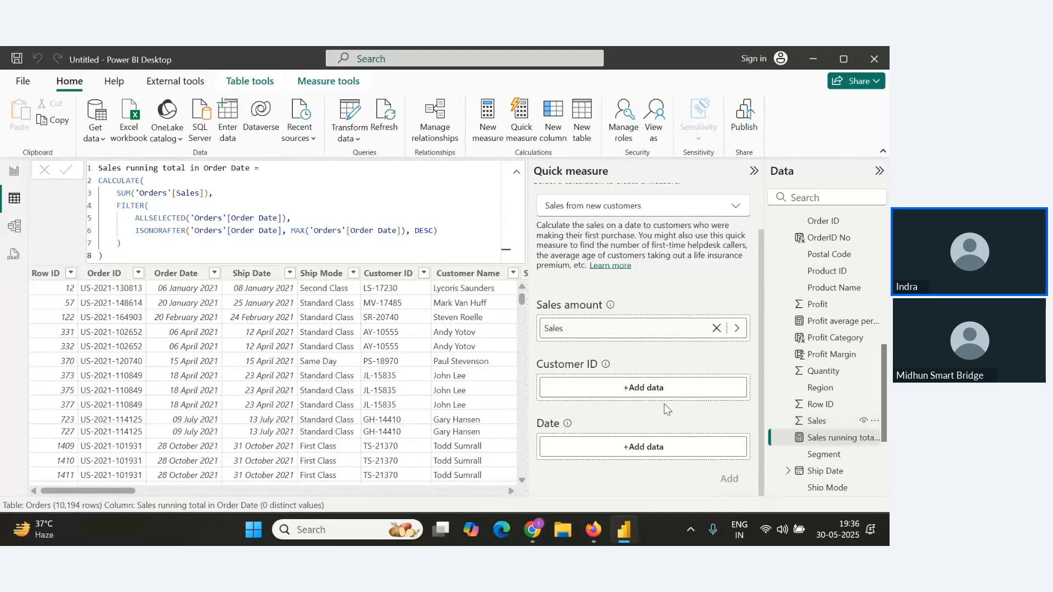
scroll(837, 353, "up", 5)
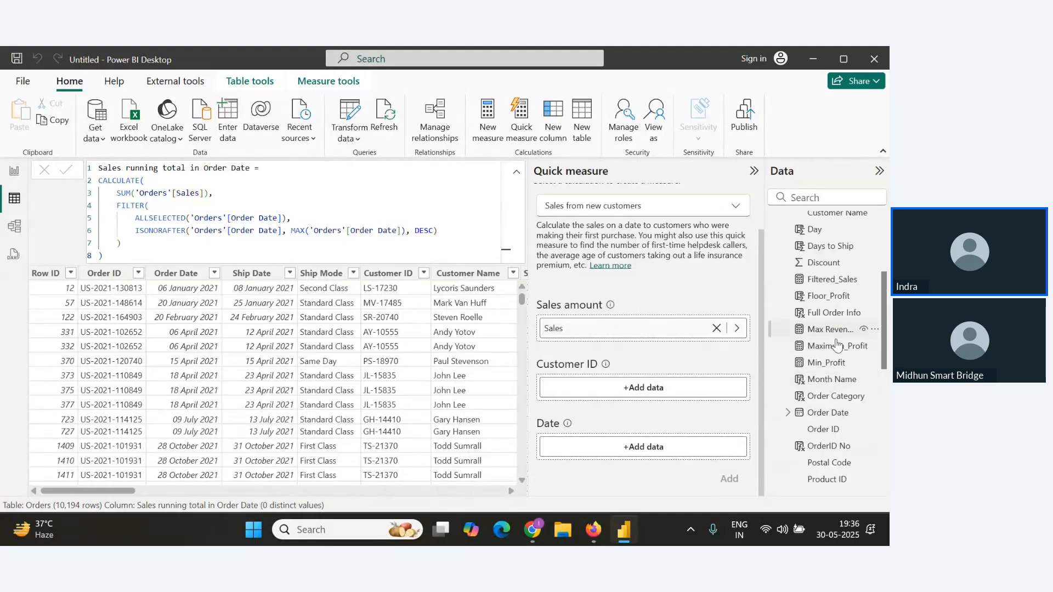
left_click_drag(829, 335, 605, 403)
Set Order Date as the date field and add the Sales from new customers quick measure.
scroll(822, 349, "down", 2)
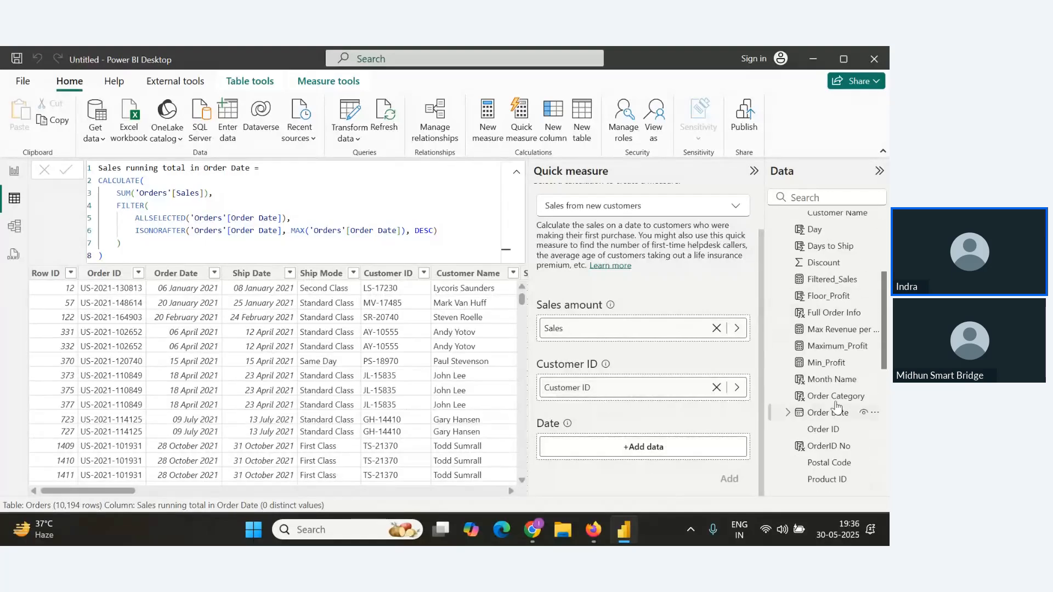
scroll(827, 379, "up", 1)
scroll(825, 377, "up", 4)
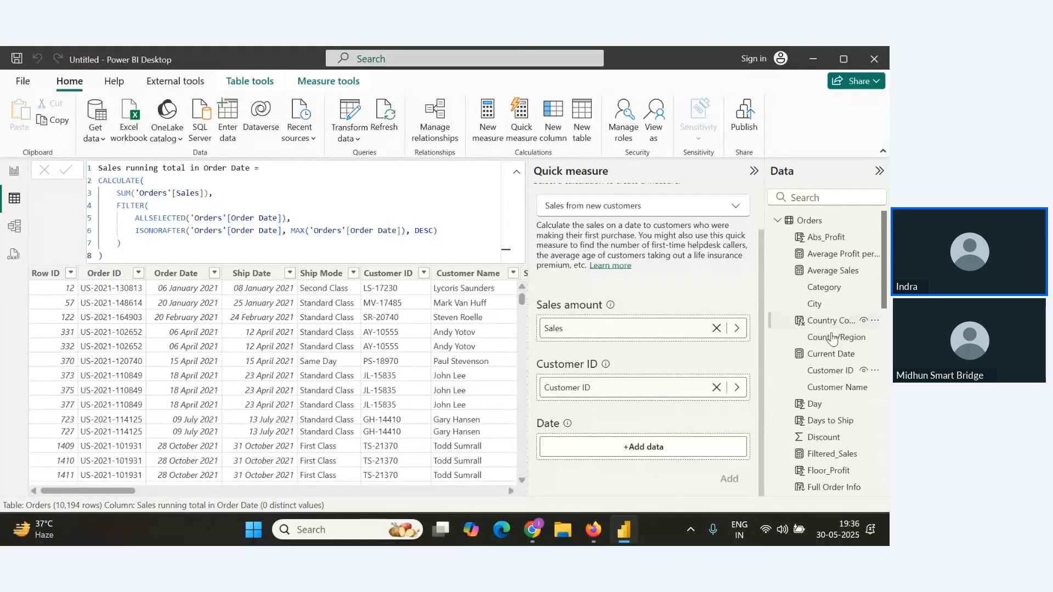
scroll(840, 369, "down", 8)
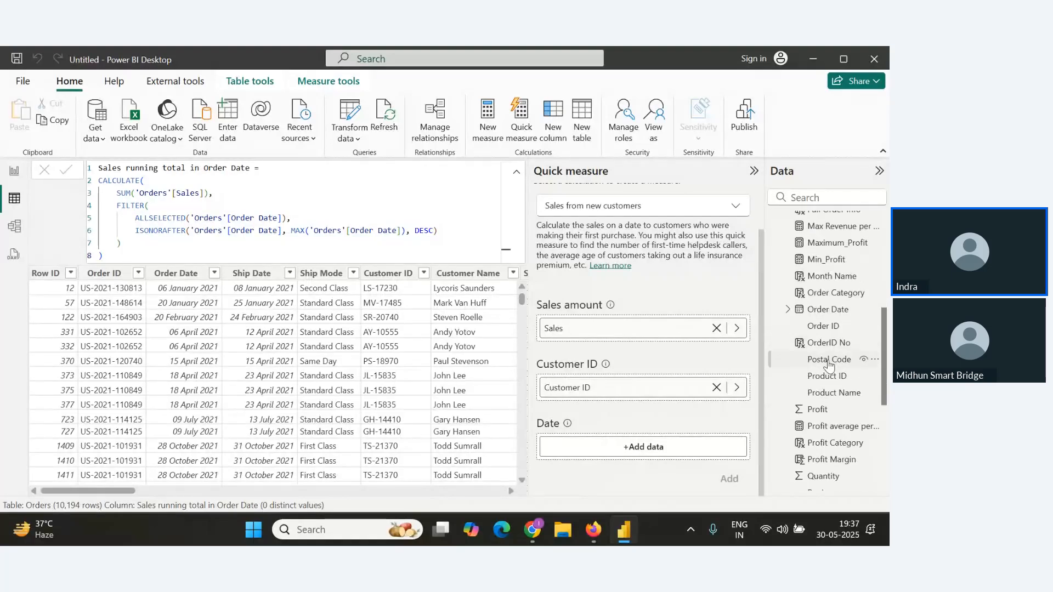
left_click_drag(828, 311, 653, 451)
left_click(728, 479)
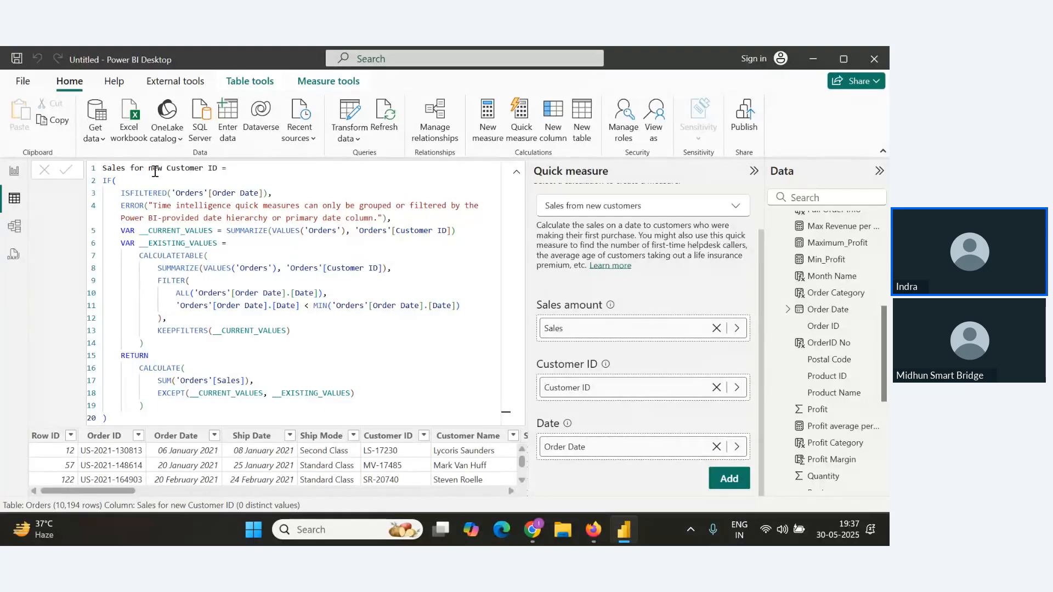
Show the new Sales for new Customer ID measure as a card visual on Page 3, placing it below the Filtered_Sales card.
left_click(15, 173)
scroll(804, 304, "down", 5)
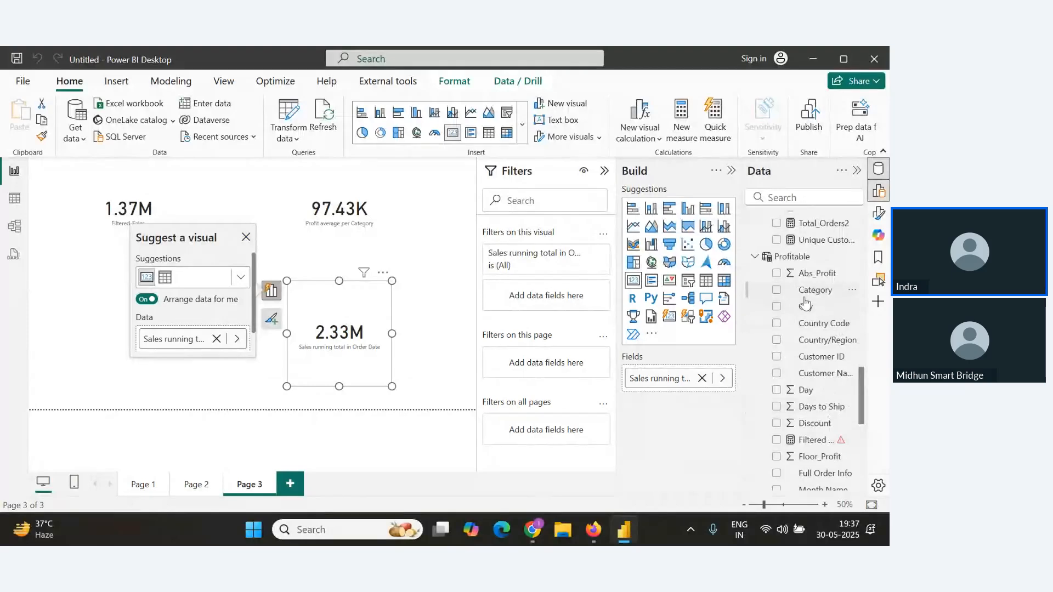
scroll(805, 303, "down", 4)
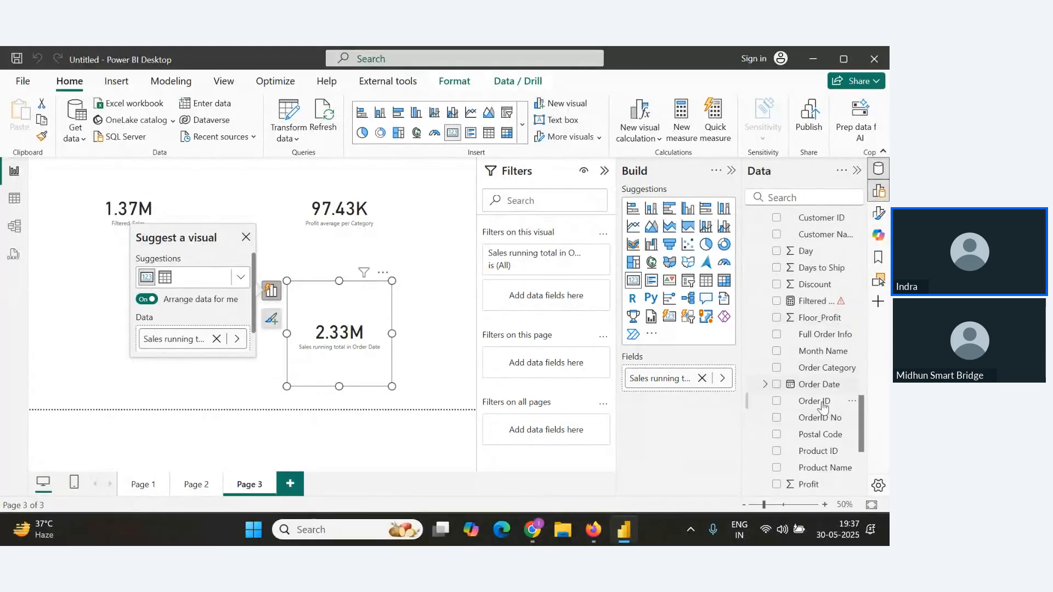
scroll(822, 406, "down", 5)
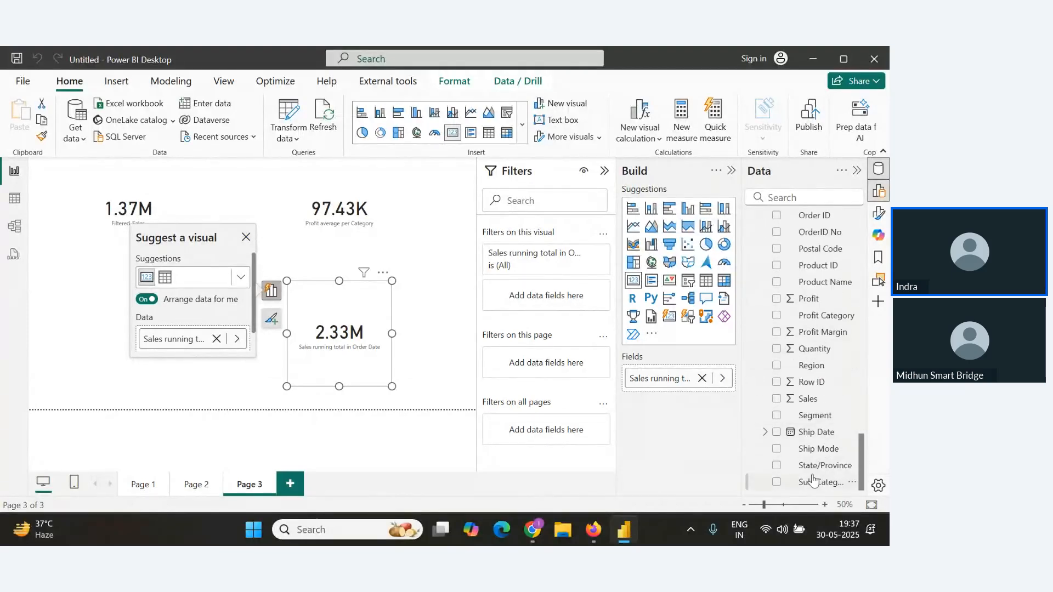
scroll(811, 435, "up", 7)
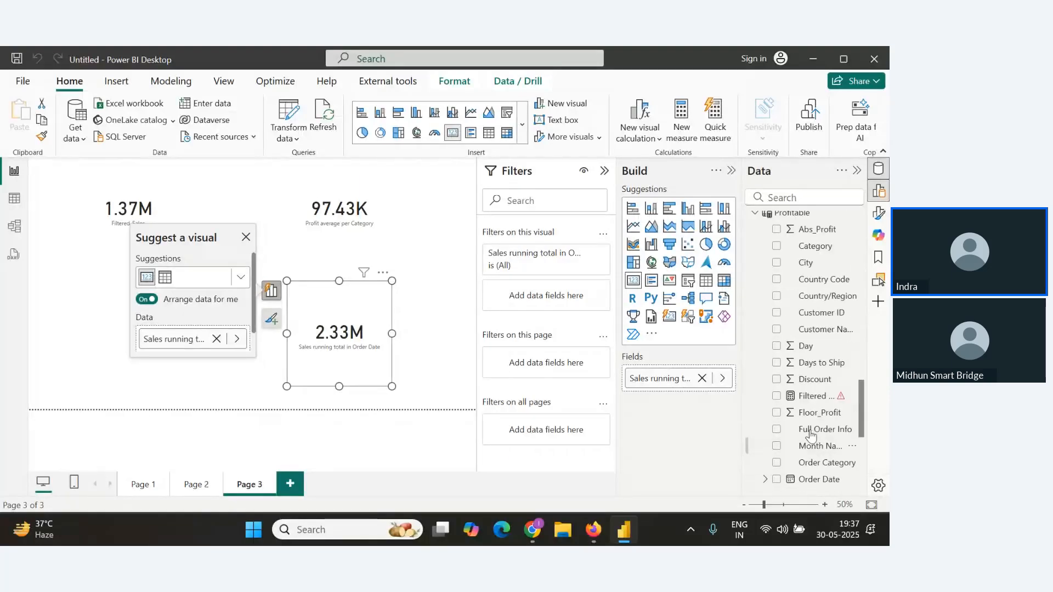
scroll(811, 435, "up", 7)
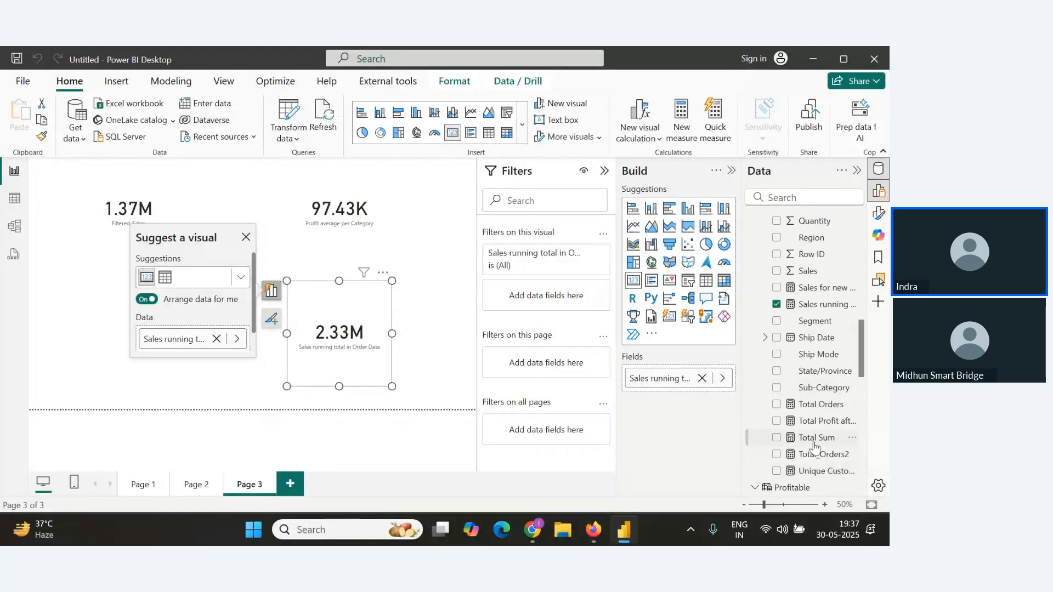
left_click_drag(817, 287, 439, 230)
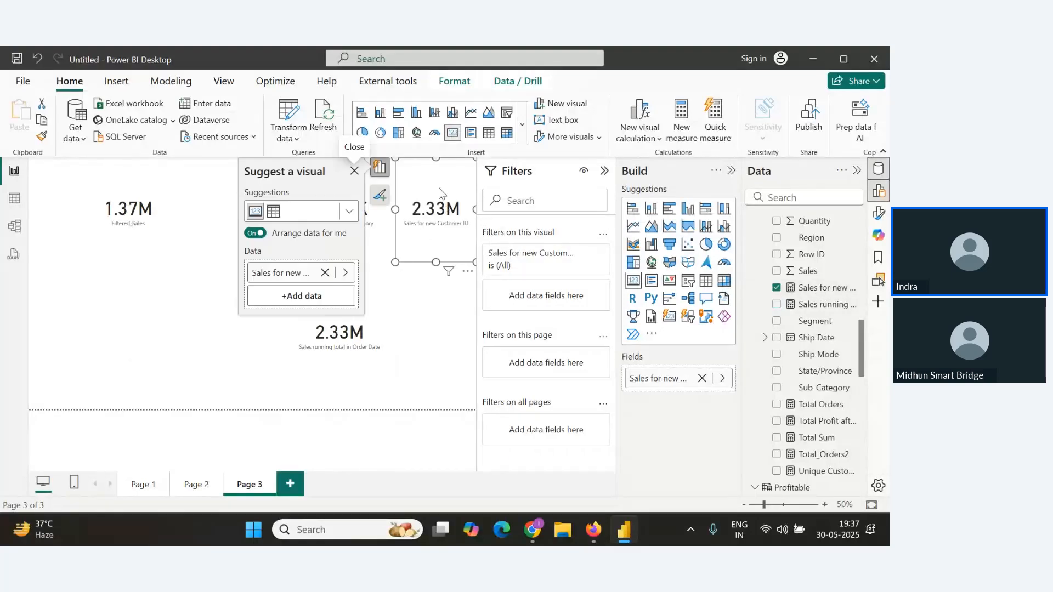
left_click_drag(438, 193, 189, 277)
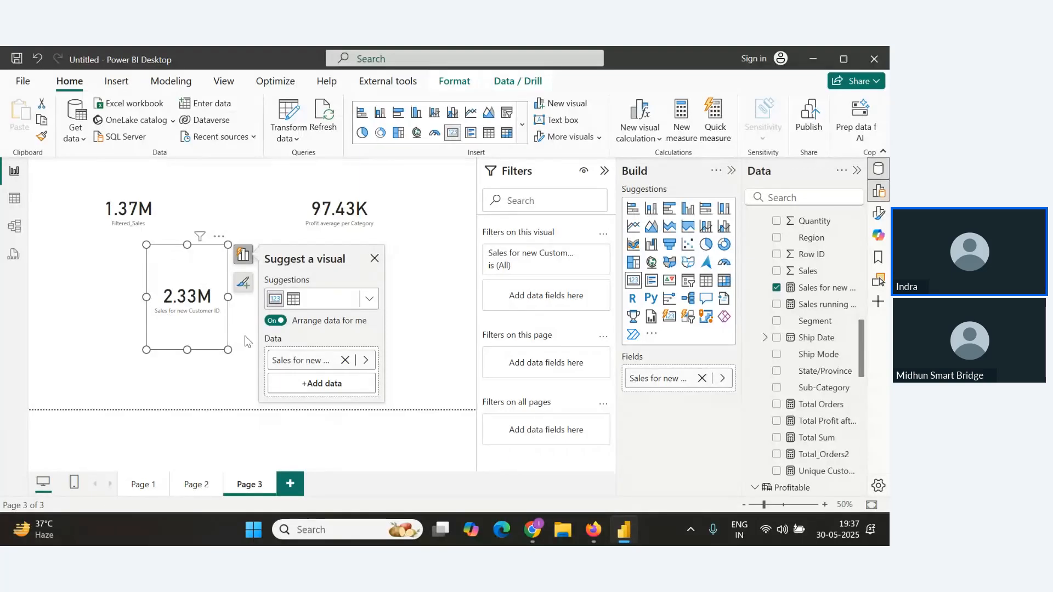
Switch to the Notes document and scroll through the aggregate and text function formulas.
key("alt+Tab")
scroll(326, 363, "down", 3)
scroll(312, 364, "up", 5)
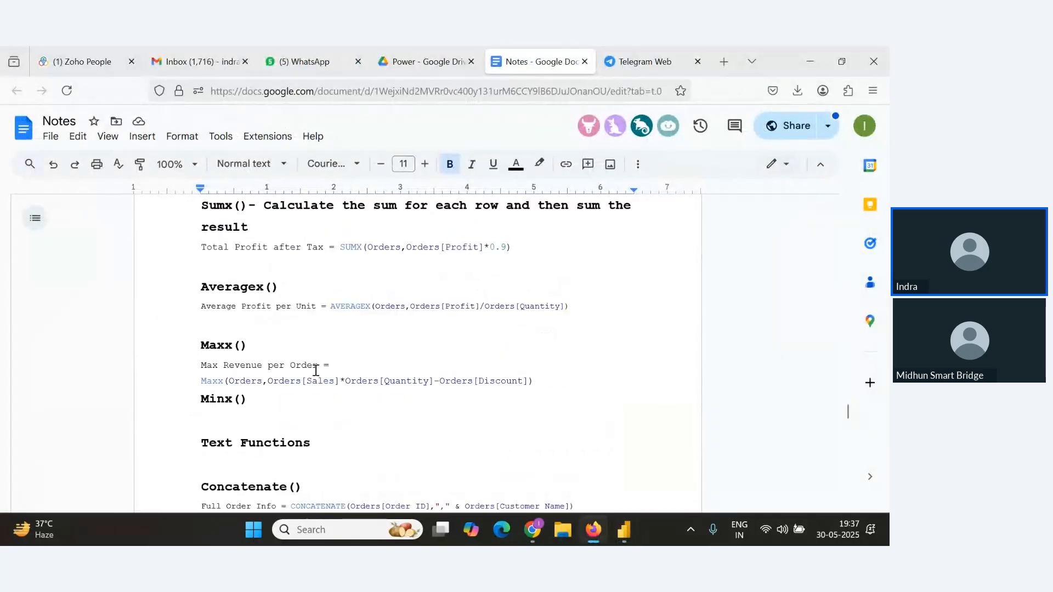
scroll(316, 371, "down", 2)
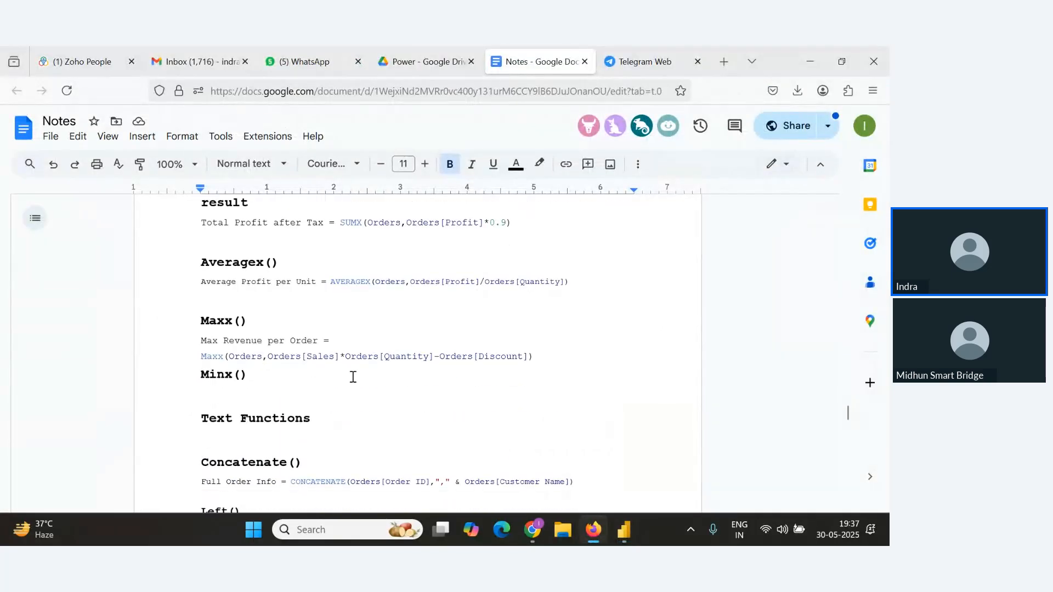
scroll(352, 377, "up", 2)
Switch to the webinar window and read the latest Q&A questions.
key("alt+Tab")
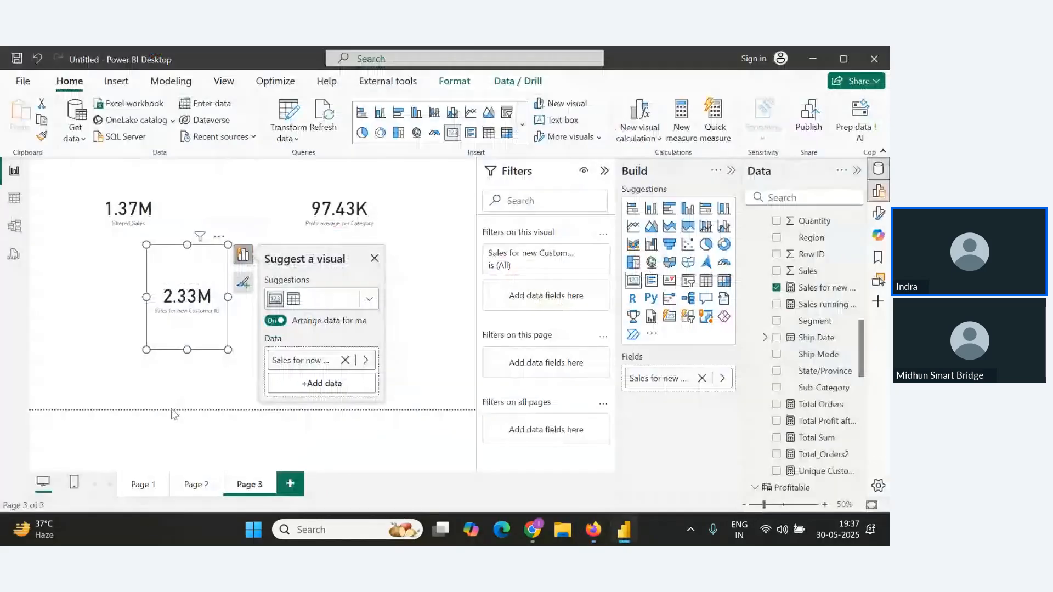
key("alt+Tab")
key("Tab")
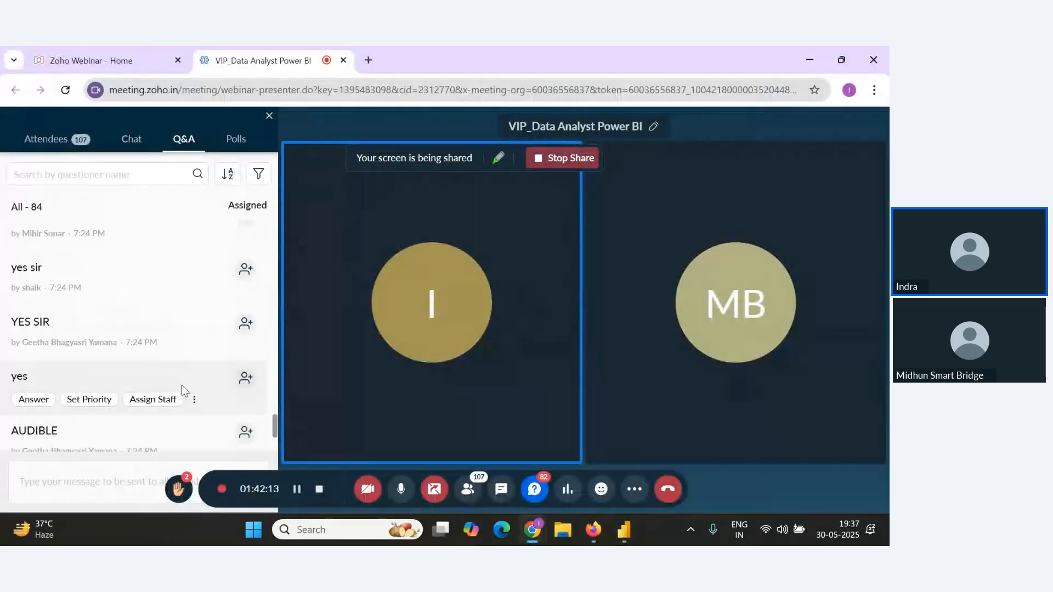
scroll(190, 391, "up", 6)
scroll(228, 414, "down", 8)
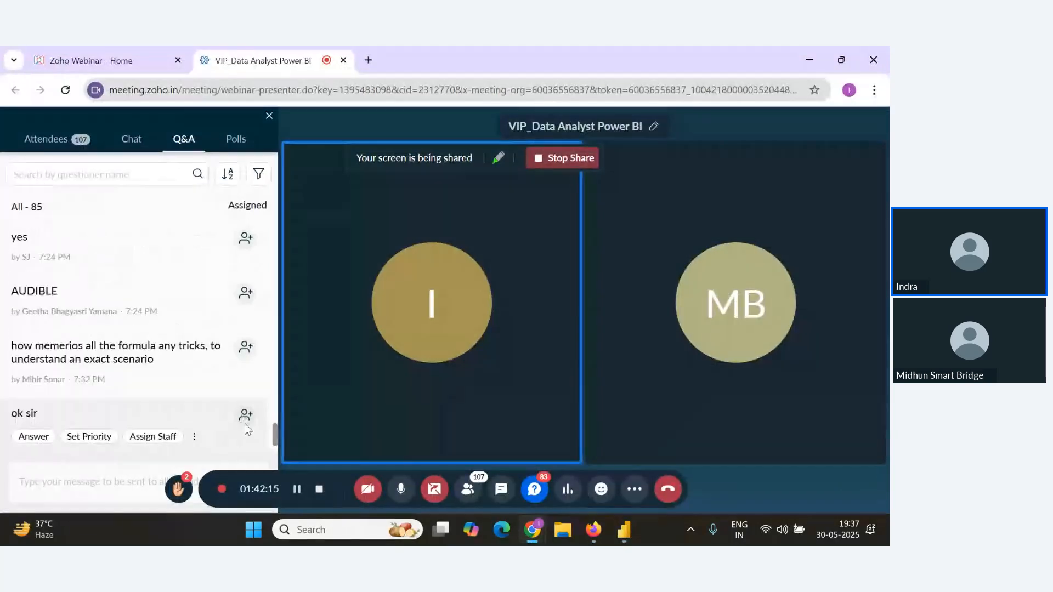
scroll(239, 425, "down", 2)
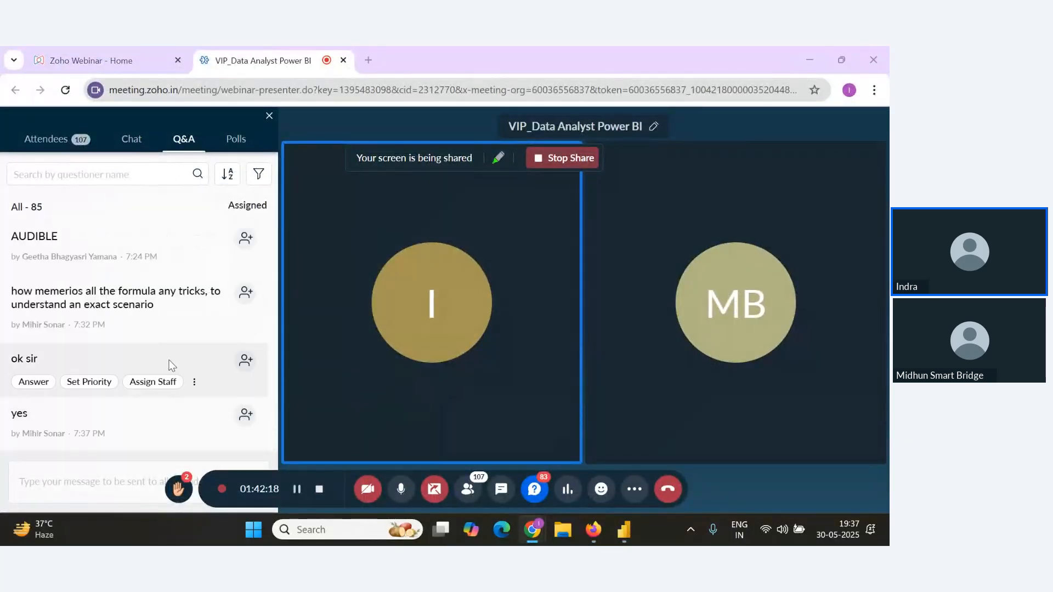
Return to the report and close the visual suggestion pane beside the new card.
key("alt+Tab")
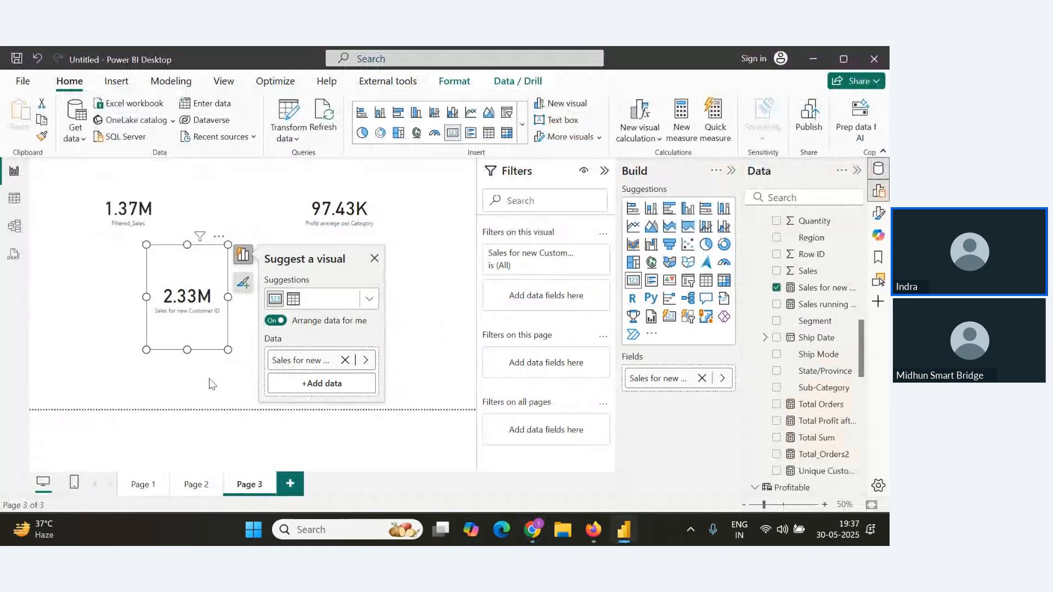
left_click(375, 258)
left_click(343, 392)
Switch between the webinar and the Notes document, reviewing the statistical functions section of the notes.
key("alt+Tab")
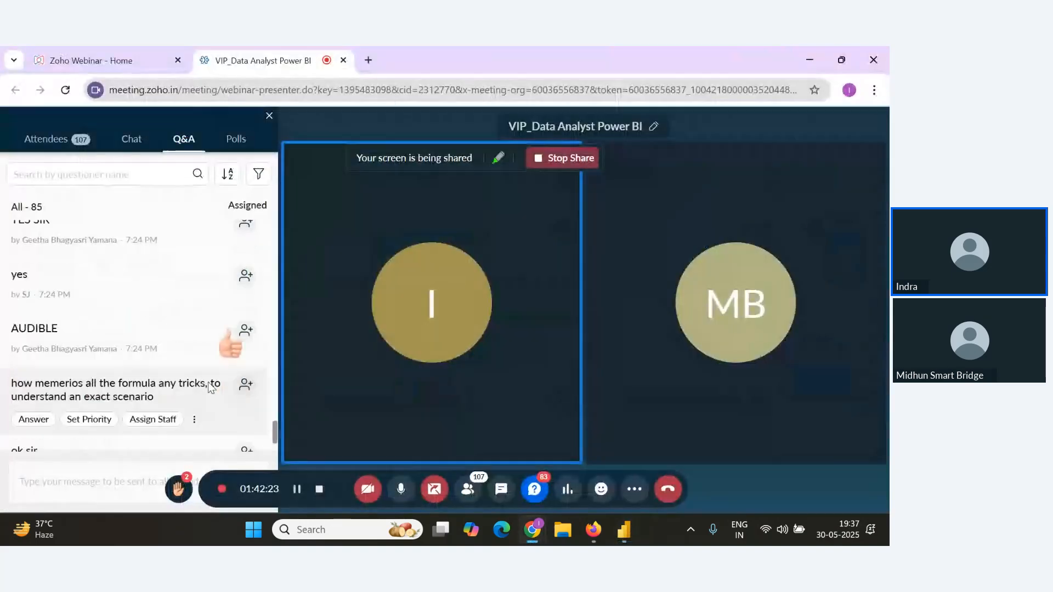
key("alt+Tab")
key("alt+Tab")
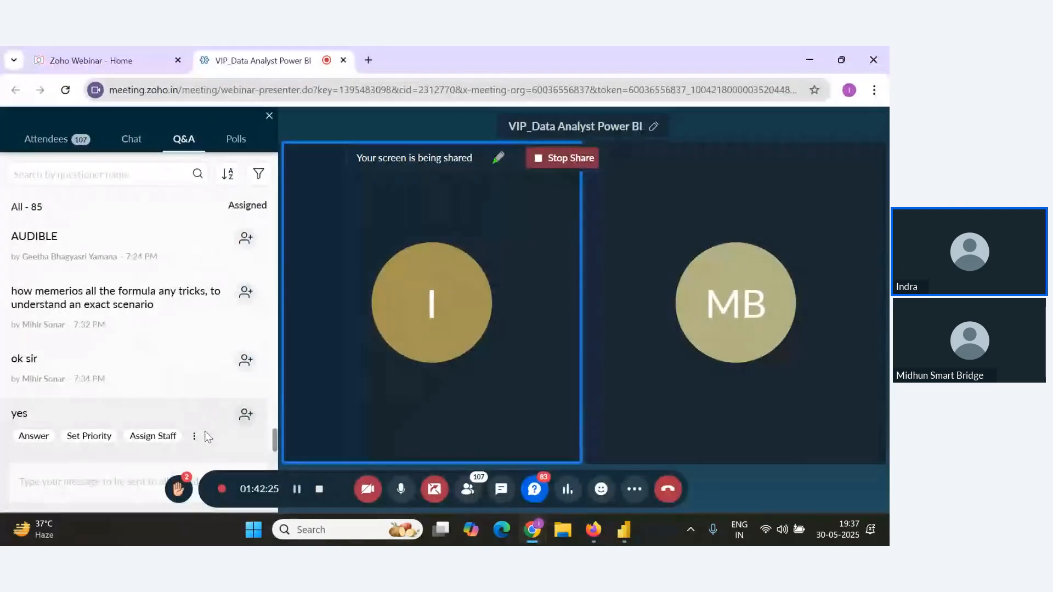
key("alt+Tab")
key("alt+Tab")
key("Tab")
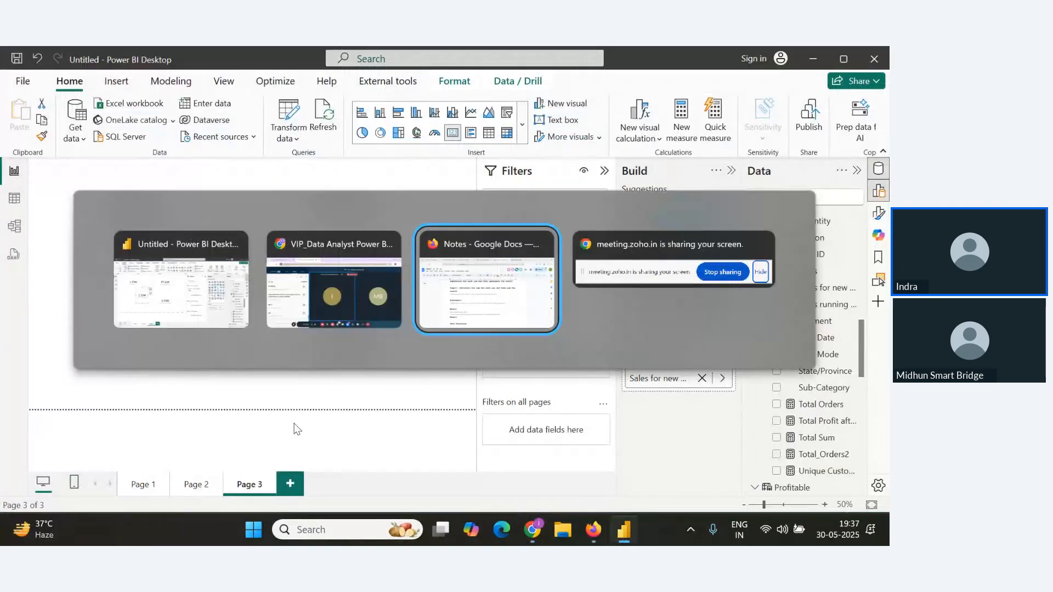
scroll(305, 411, "up", 15)
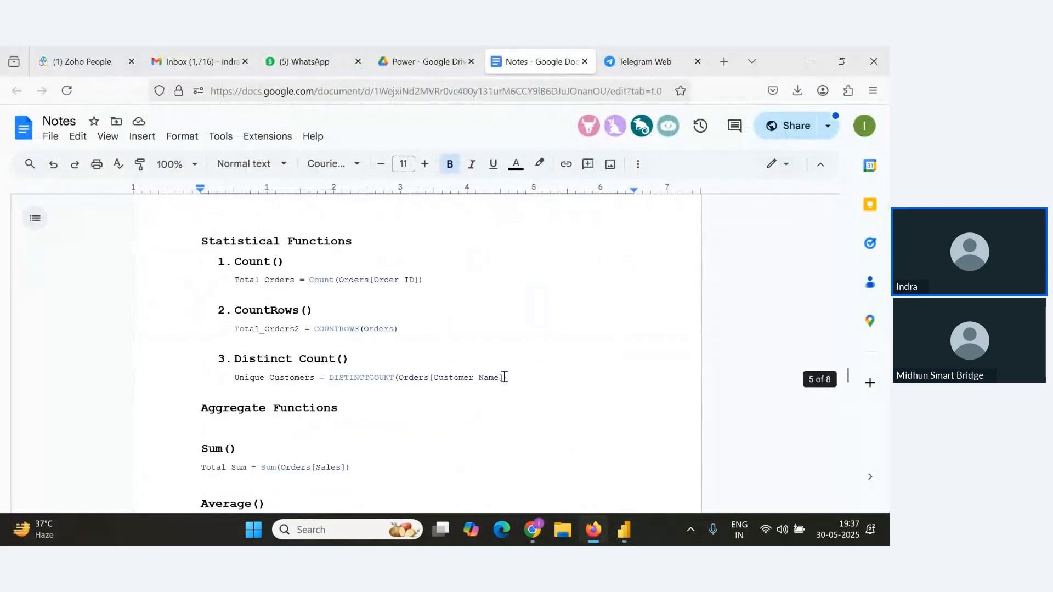
Scroll the Notes document back up to the DAX introduction section.
scroll(504, 376, "up", 20)
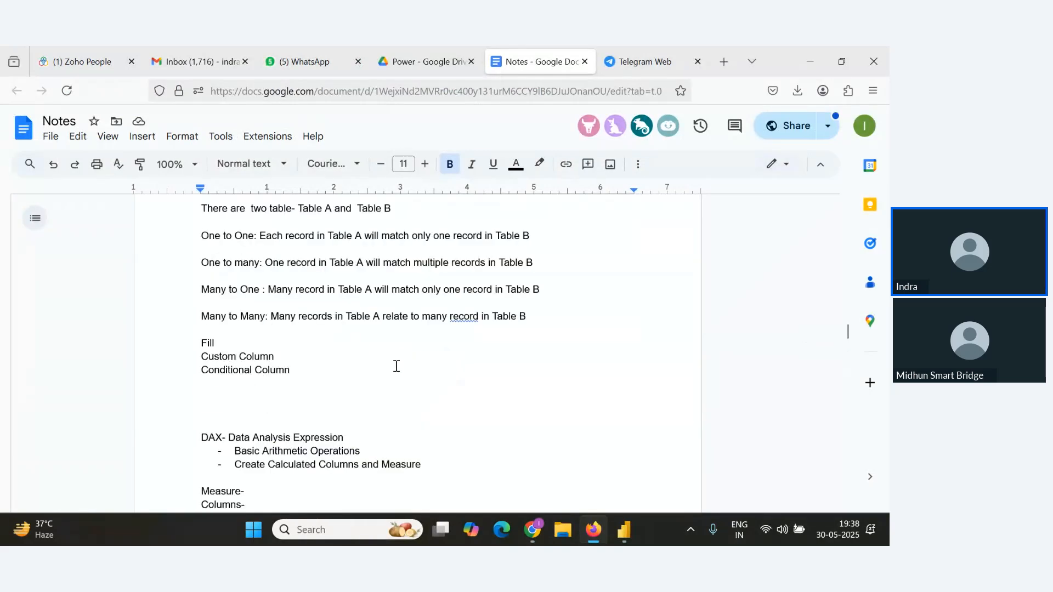
scroll(387, 377, "down", 4)
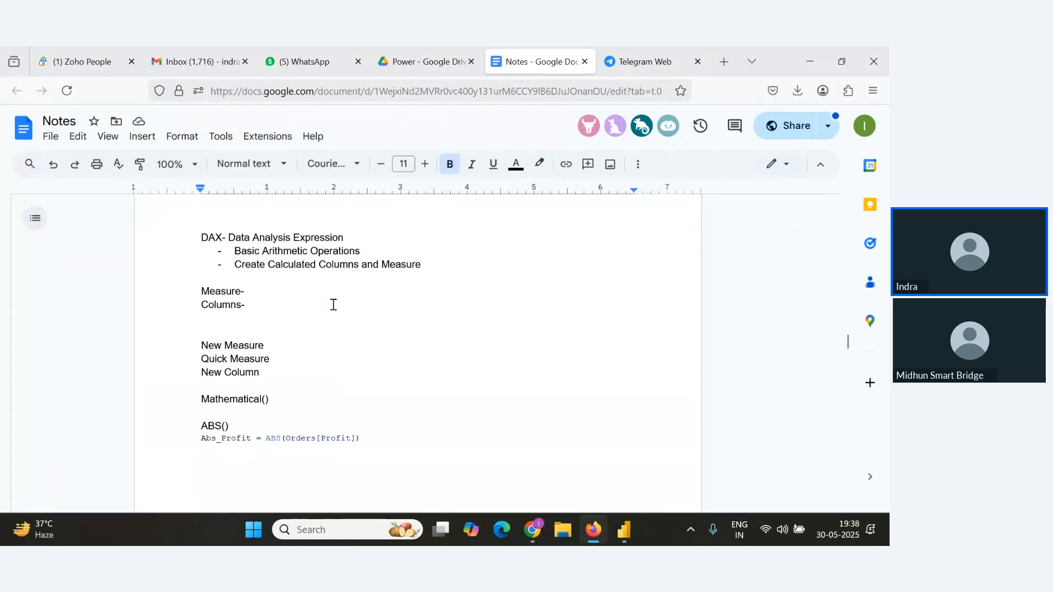
scroll(341, 301, "down", 1)
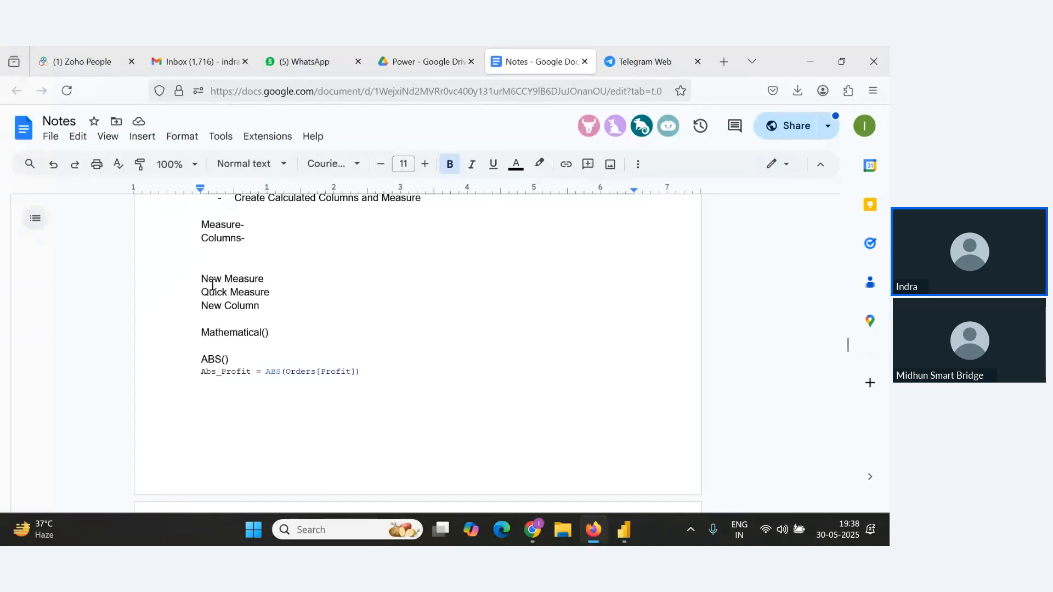
Highlight the New Measure, Quick Measure and New Column lines in the notes one at a time.
left_click_drag(203, 279, 269, 292)
left_click_drag(201, 305, 196, 280)
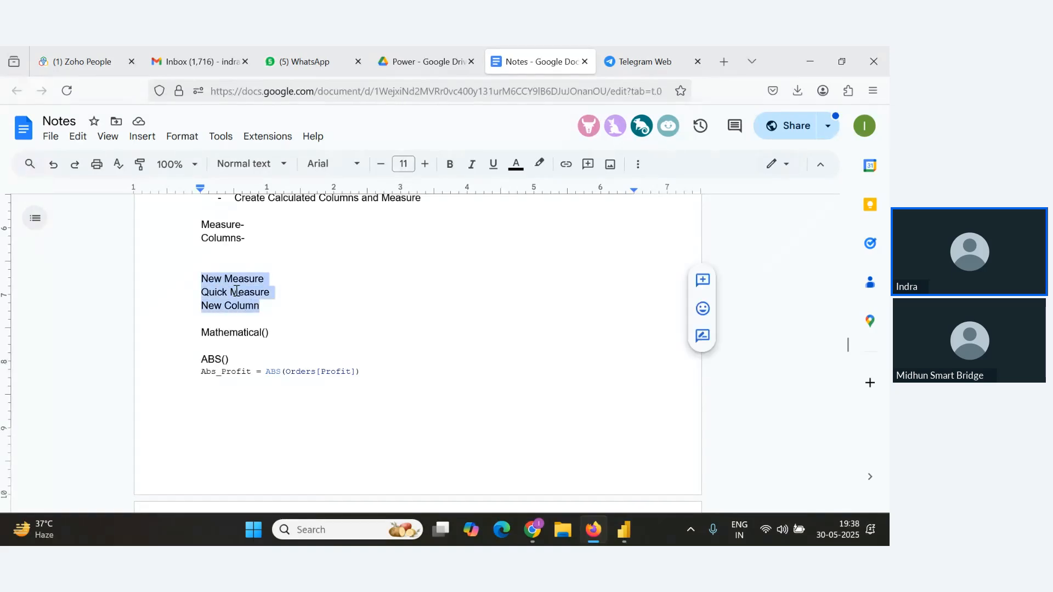
left_click(203, 279)
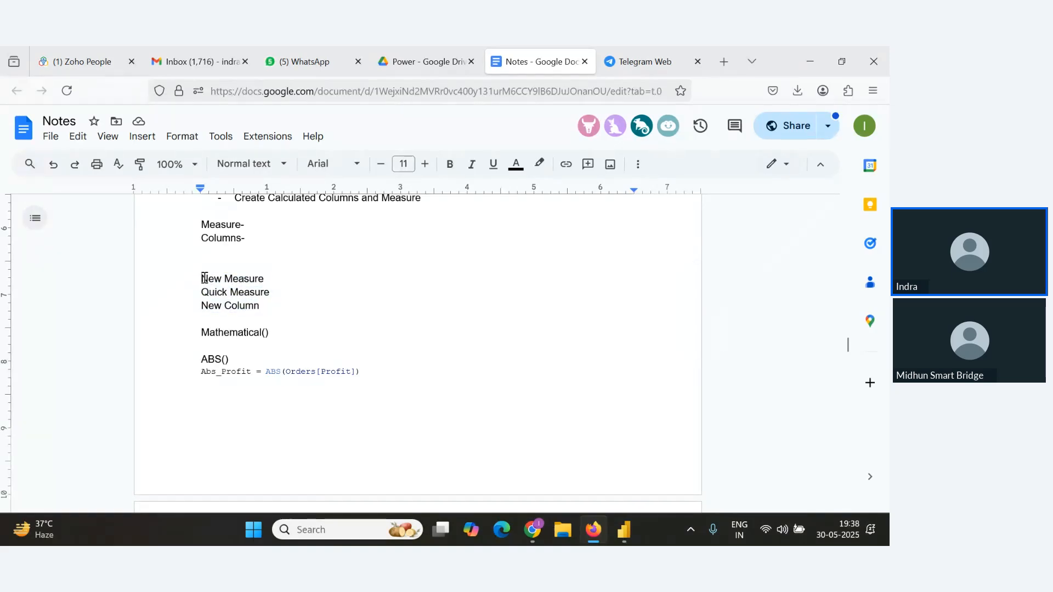
left_click_drag(202, 280, 291, 284)
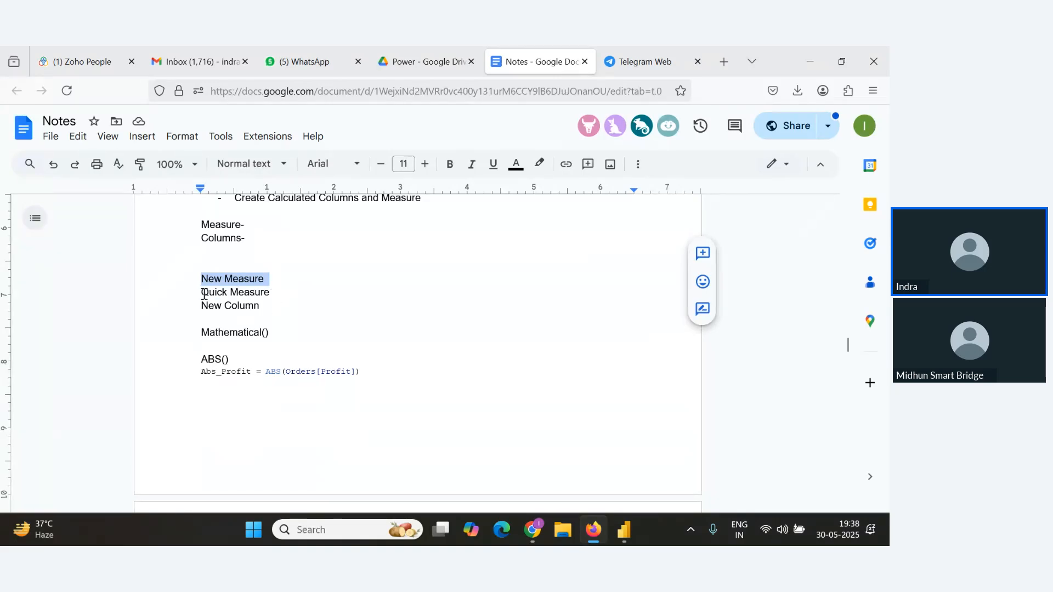
left_click_drag(204, 294, 266, 295)
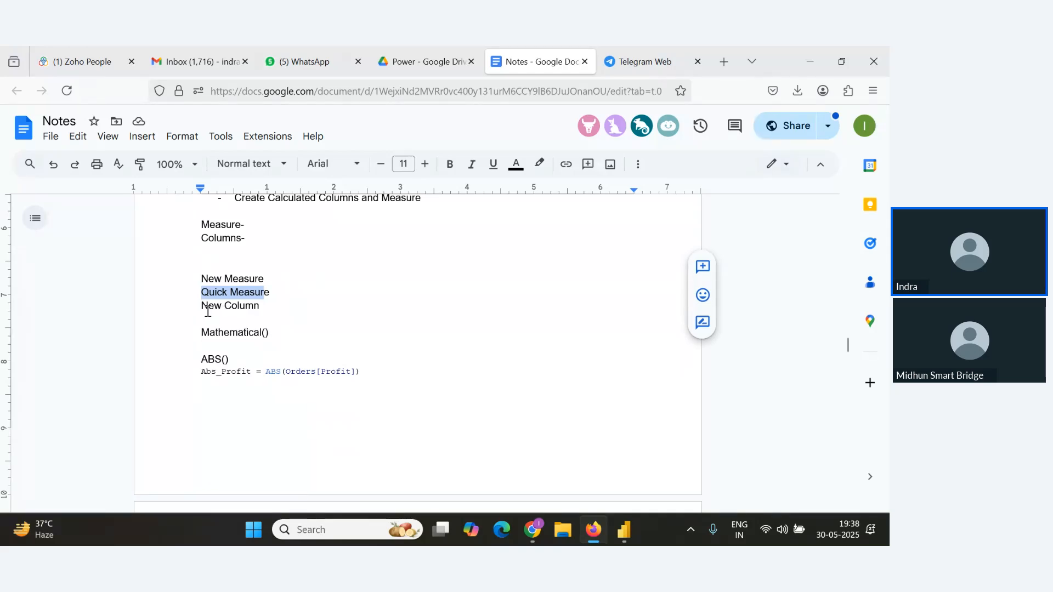
left_click_drag(201, 310, 261, 311)
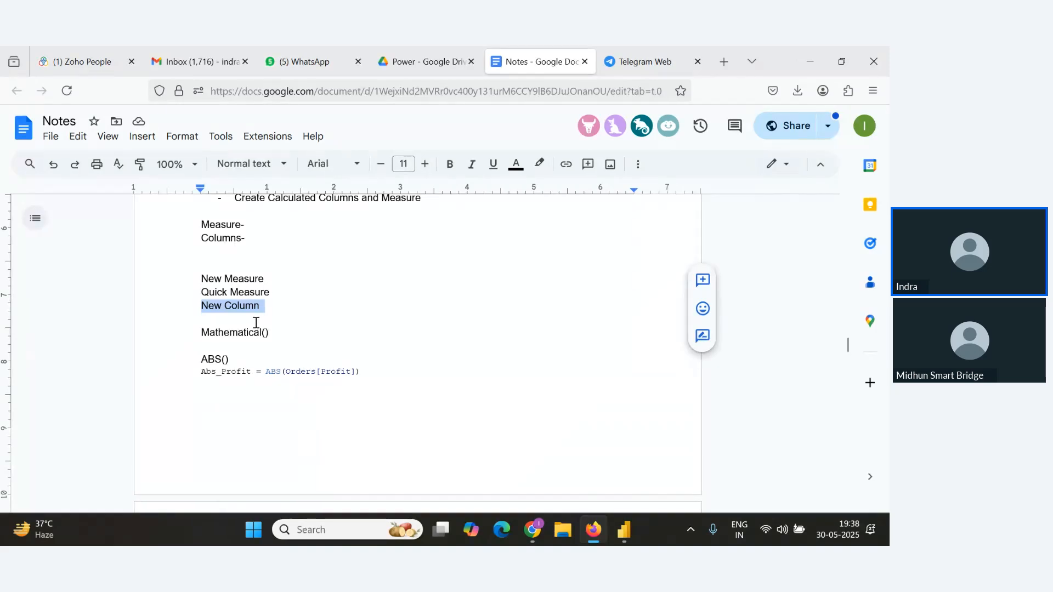
Scroll through the mathematical, statistical and aggregate function formulas in the notes.
scroll(256, 322, "down", 4)
scroll(256, 322, "up", 3)
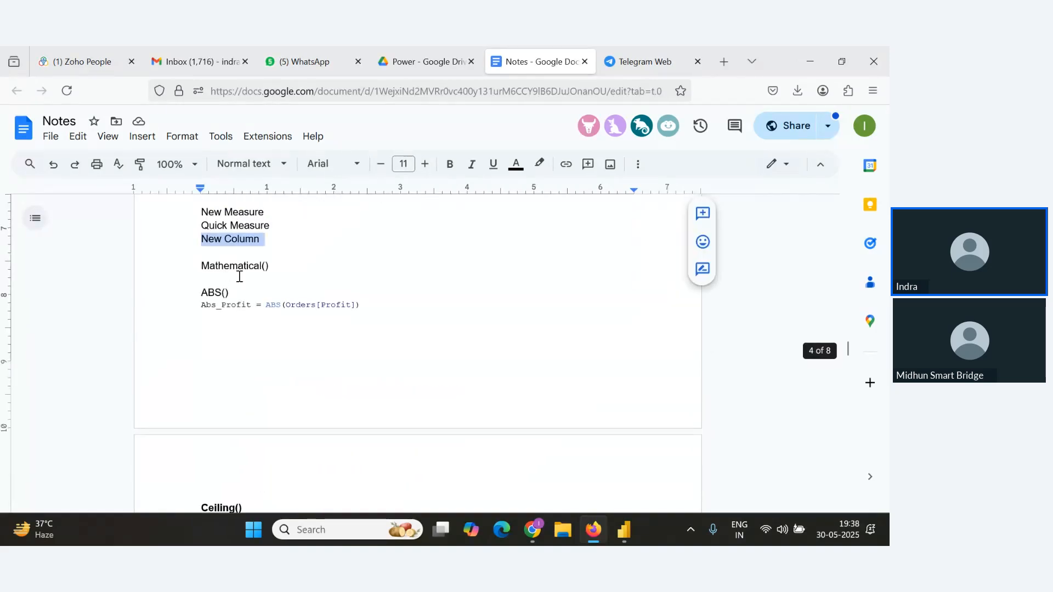
scroll(241, 305, "down", 1)
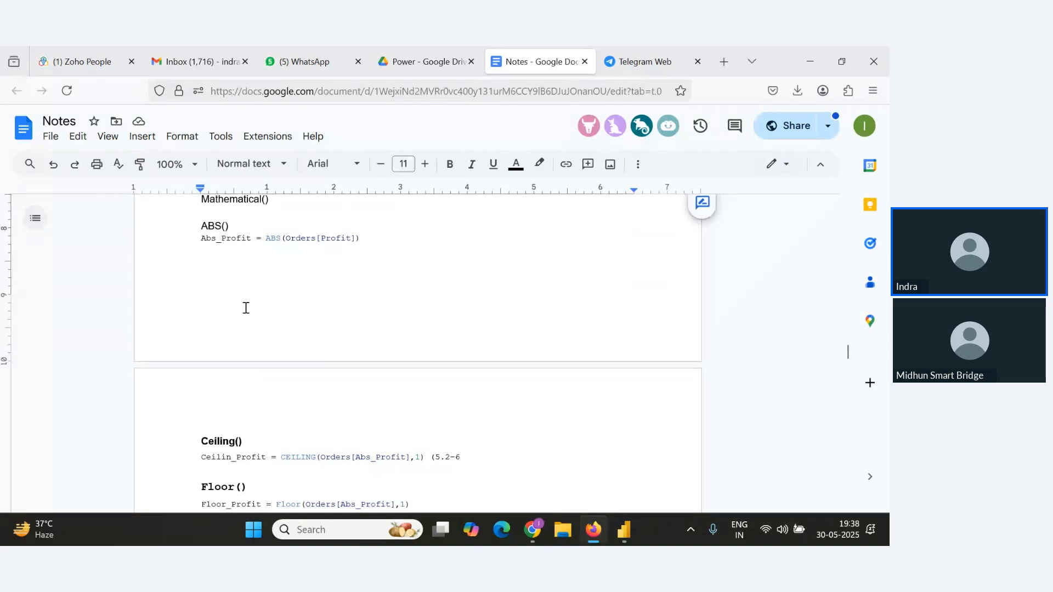
scroll(224, 302, "down", 2)
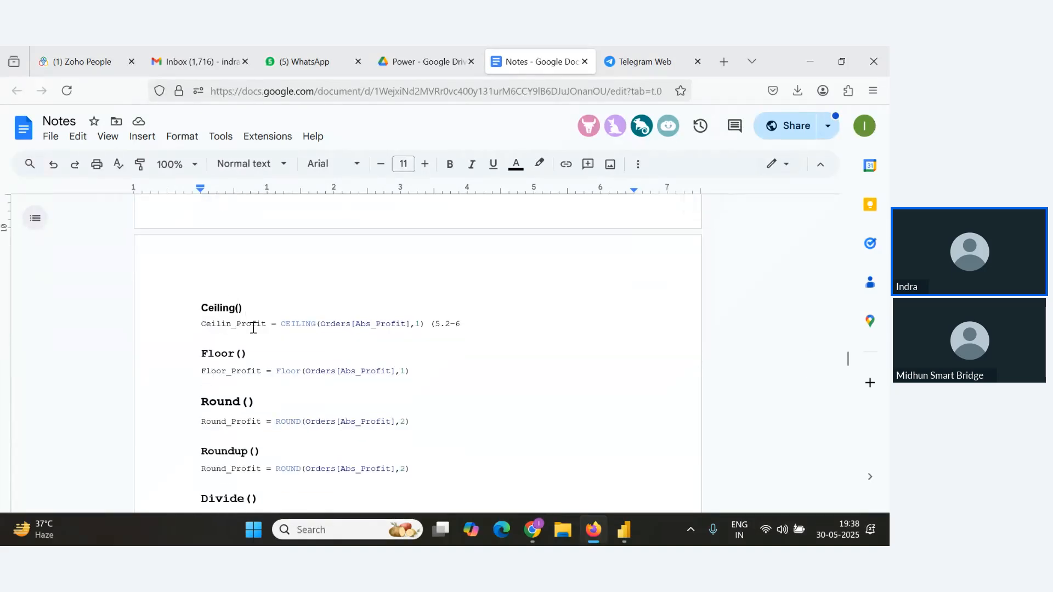
scroll(222, 377, "down", 3)
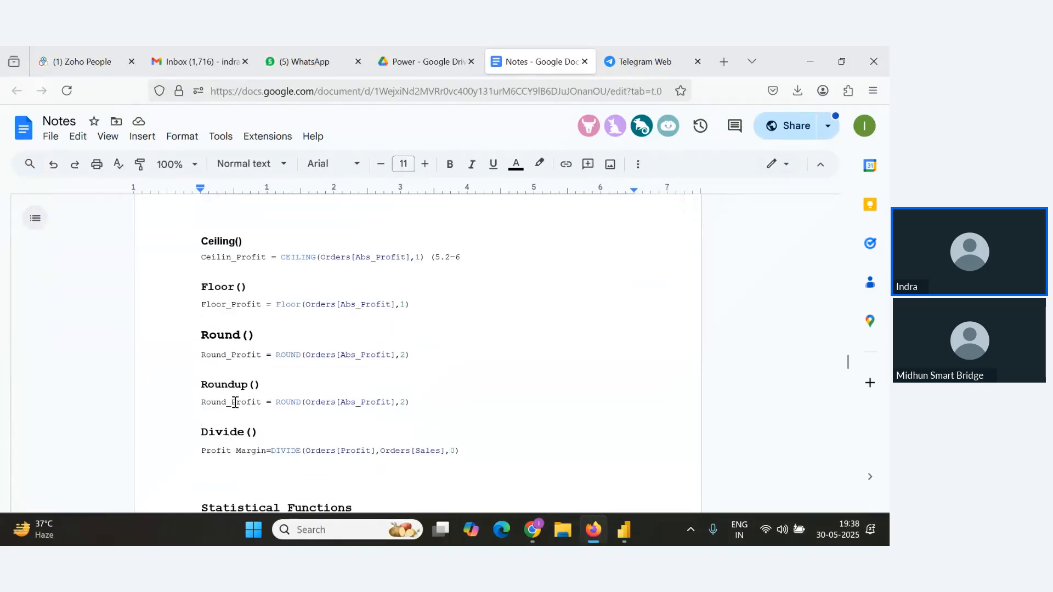
scroll(279, 347, "down", 2)
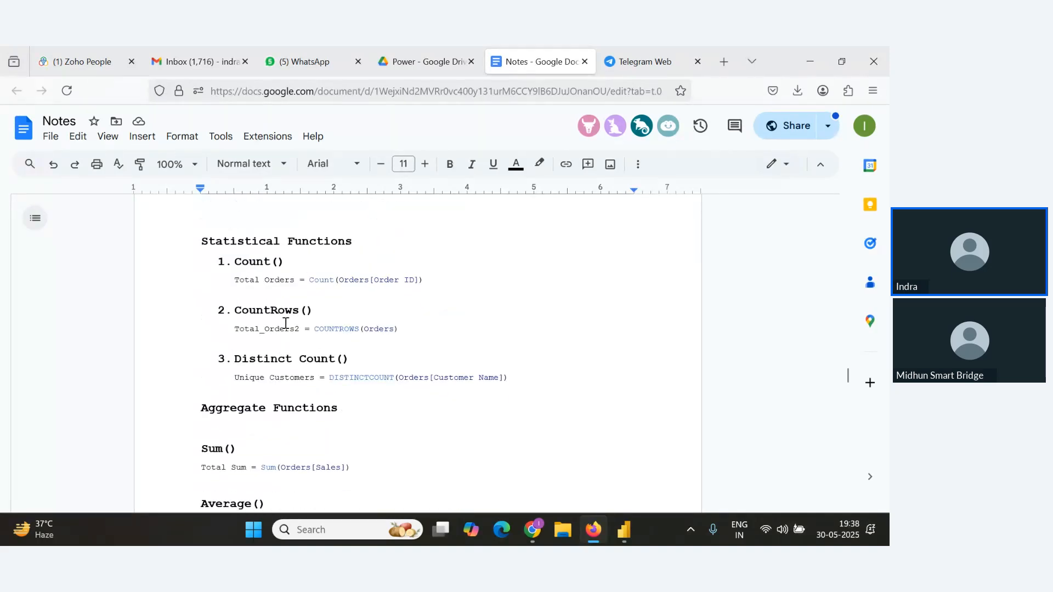
scroll(240, 377, "down", 2)
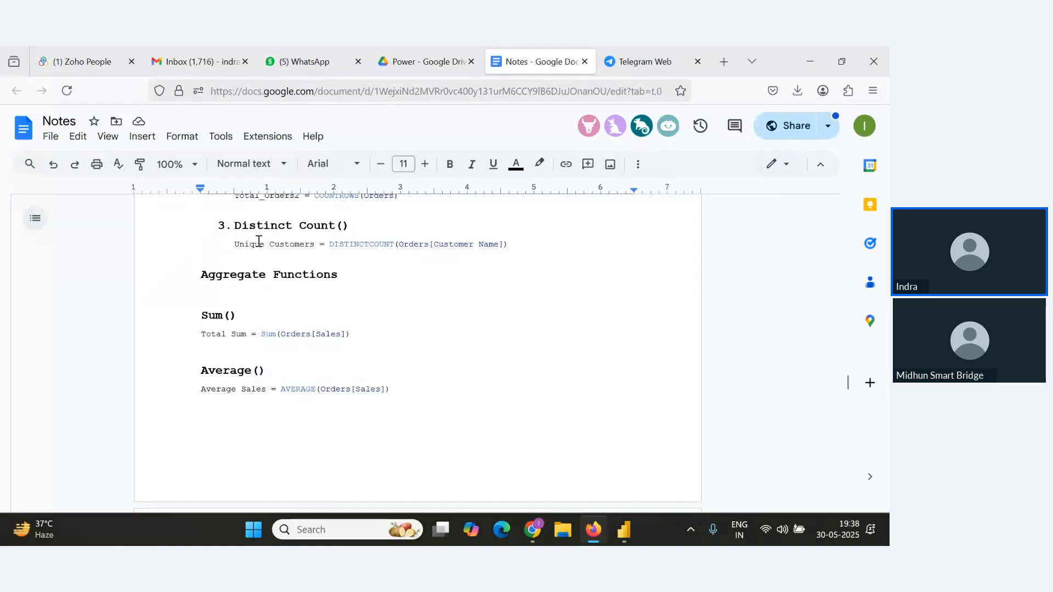
scroll(203, 302, "down", 1)
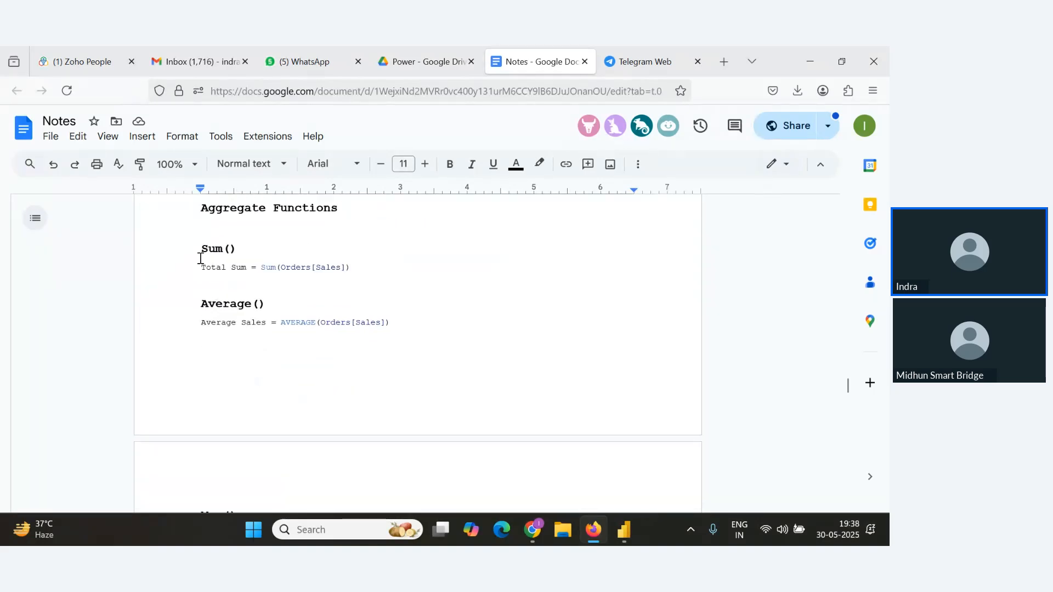
scroll(231, 283, "down", 6)
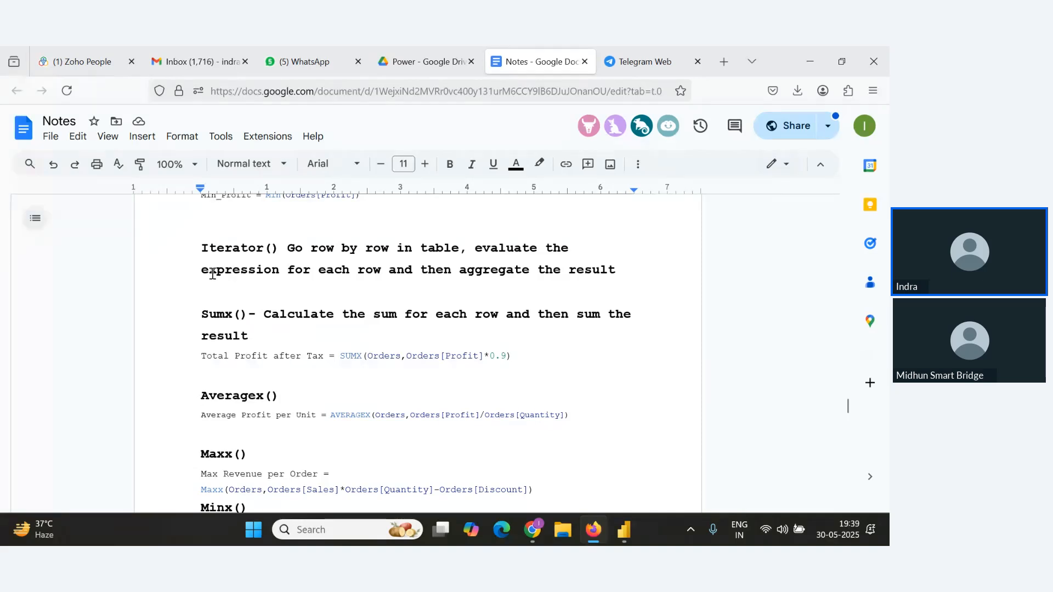
Scroll through the iterator, text and logical function formulas in the notes.
scroll(233, 296, "up", 8)
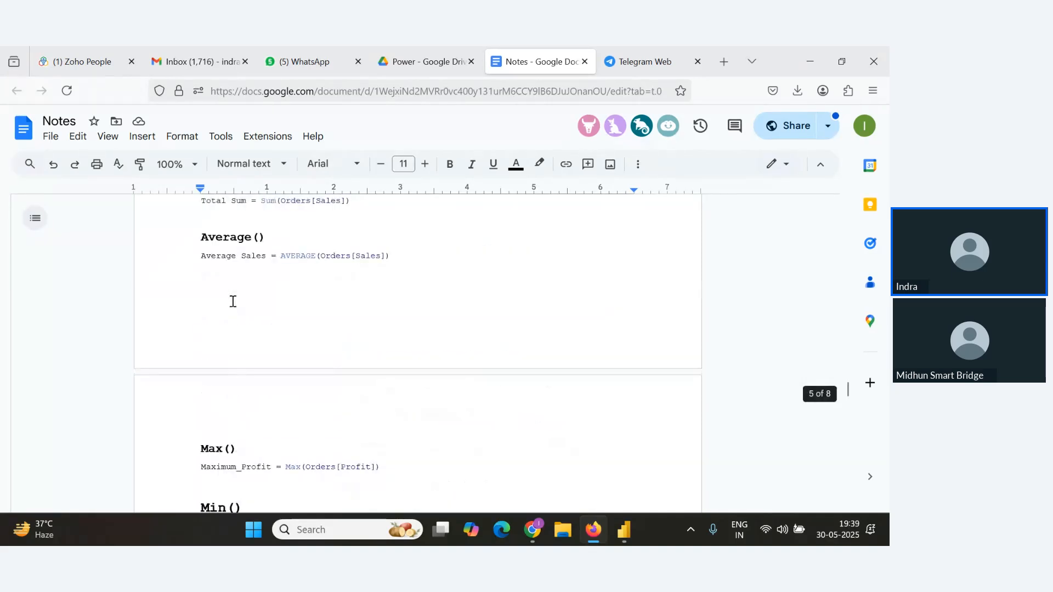
scroll(232, 301, "down", 8)
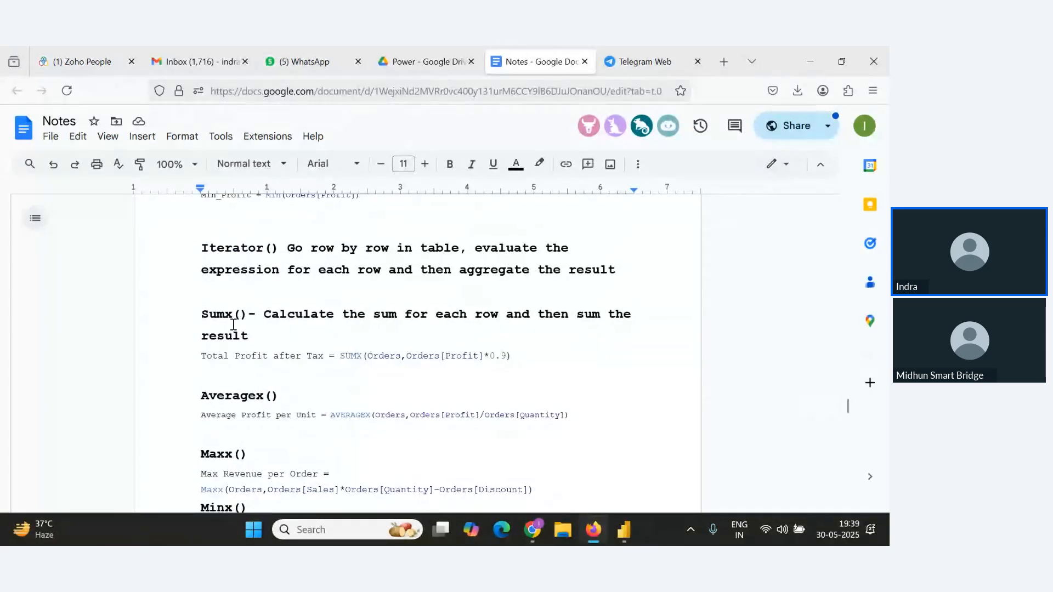
scroll(236, 319, "down", 1)
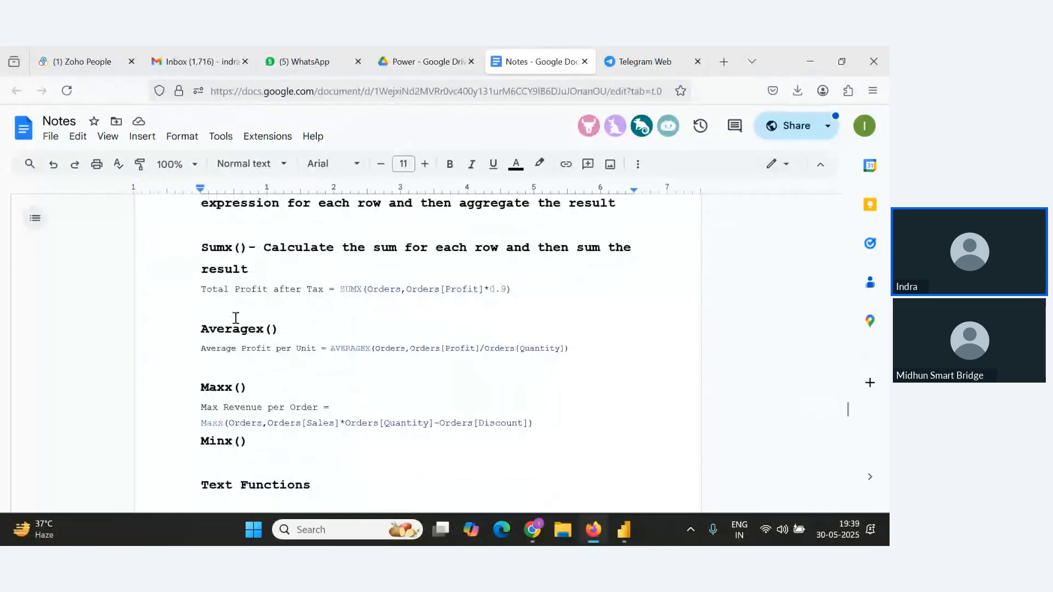
scroll(236, 318, "down", 2)
scroll(233, 324, "up", 1)
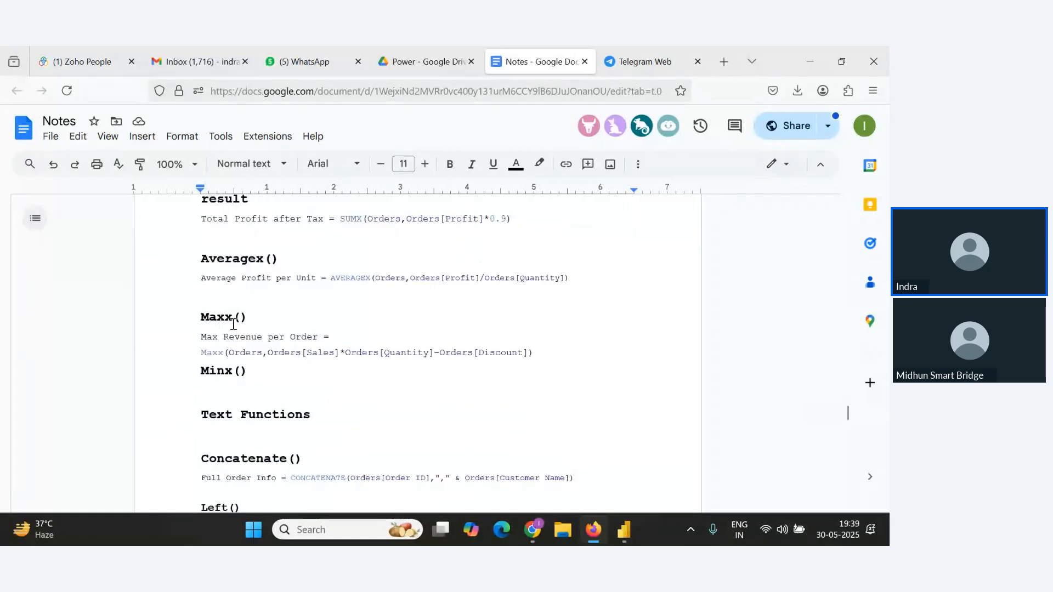
scroll(233, 324, "up", 1)
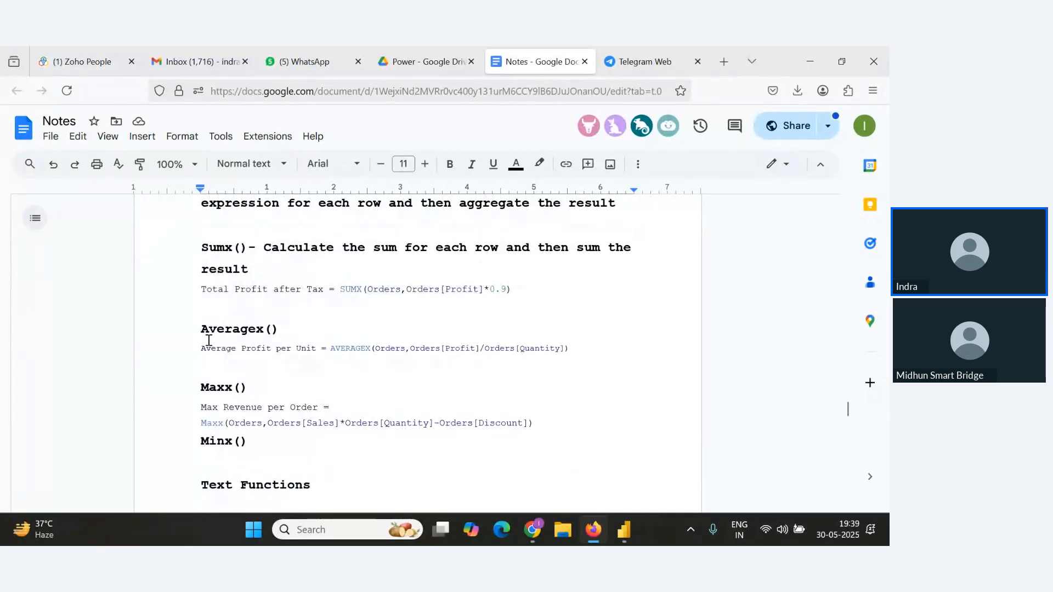
scroll(227, 387, "down", 1)
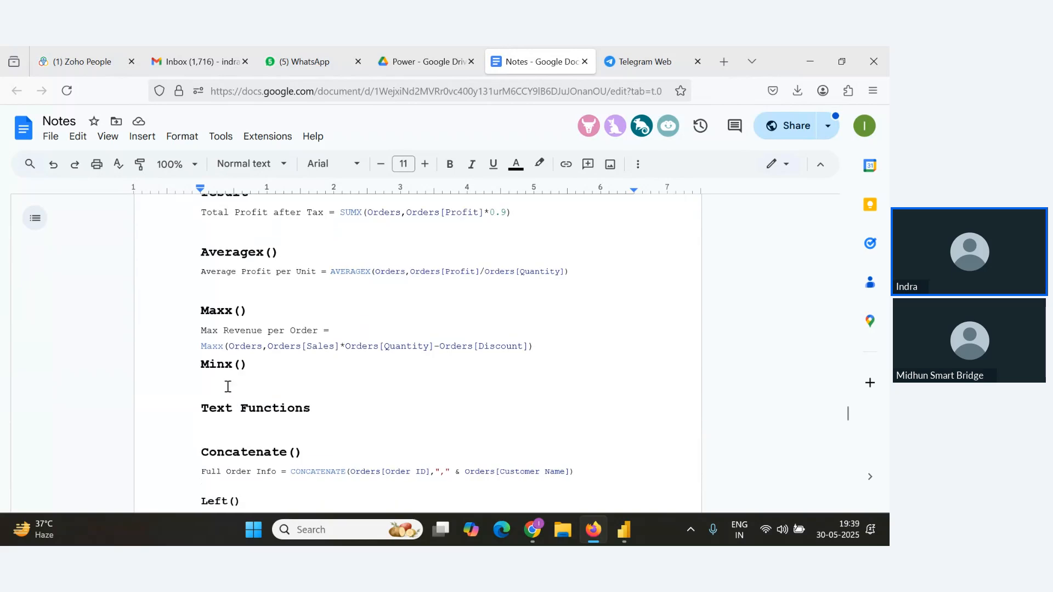
scroll(228, 386, "down", 2)
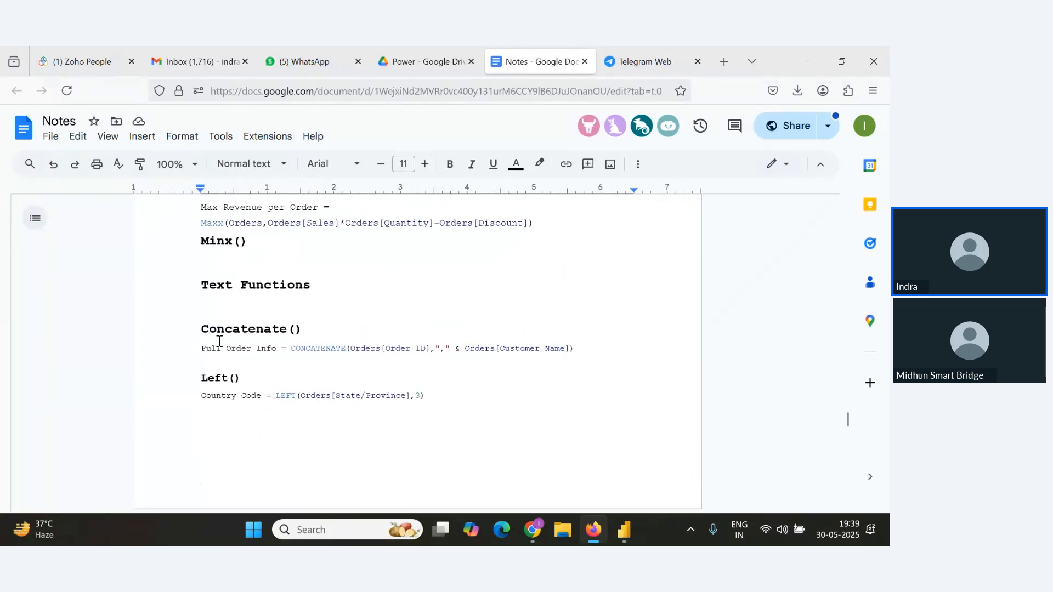
scroll(219, 341, "down", 2)
scroll(241, 384, "down", 2)
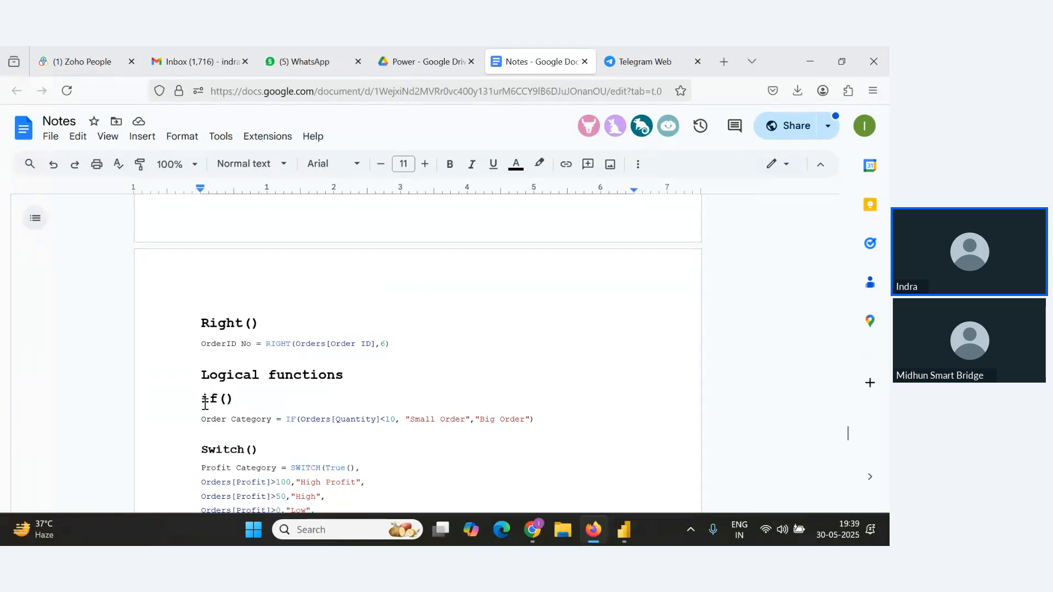
scroll(236, 360, "down", 2)
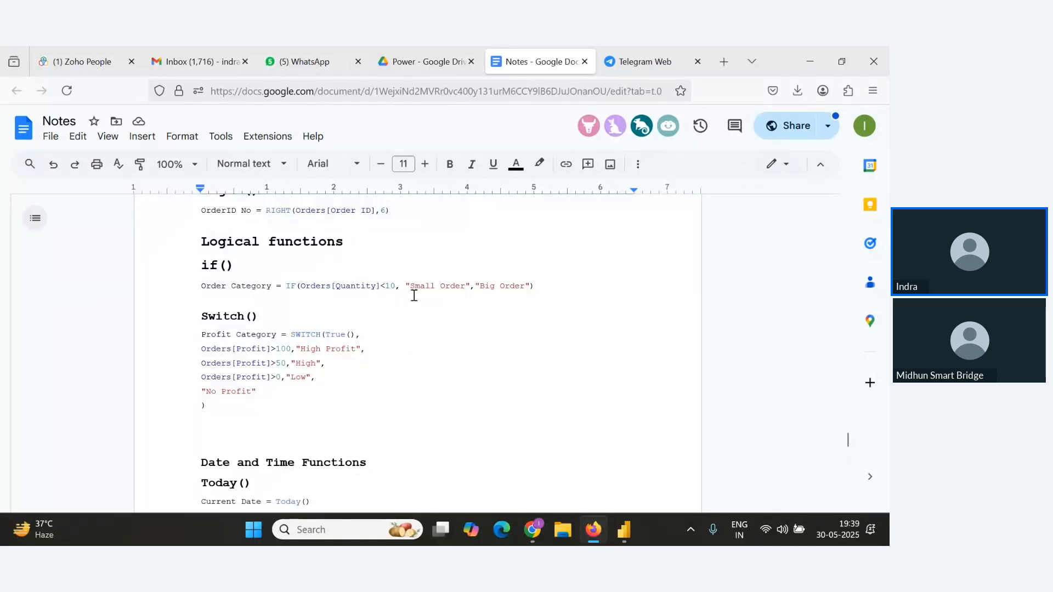
Highlight "Big Order" in the IF formula and scroll through the date and time function formulas.
left_click_drag(465, 288, 512, 289)
scroll(395, 318, "down", 1)
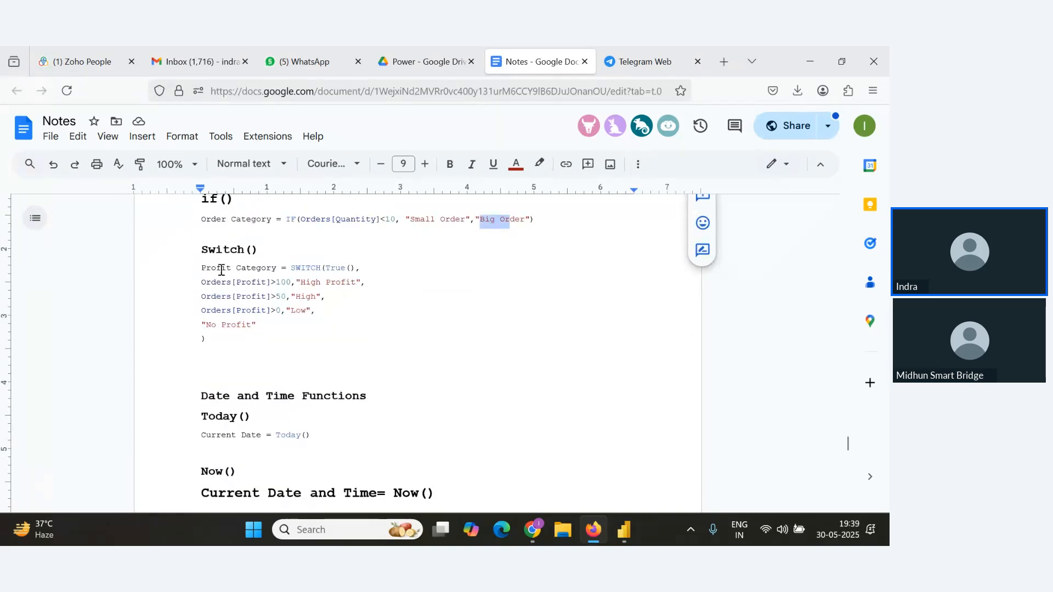
scroll(283, 321, "down", 2)
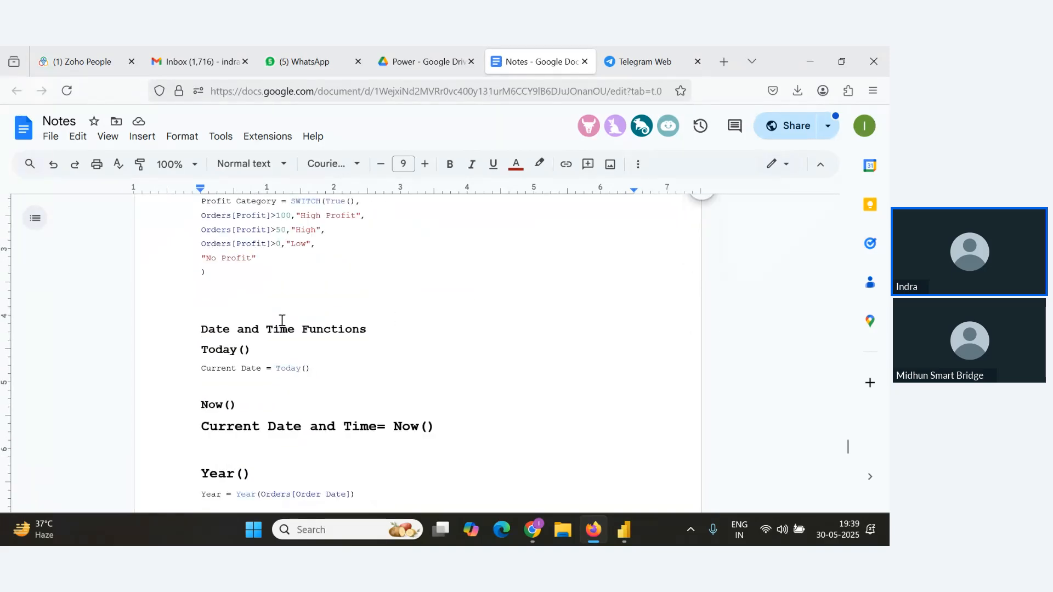
scroll(228, 294, "down", 1)
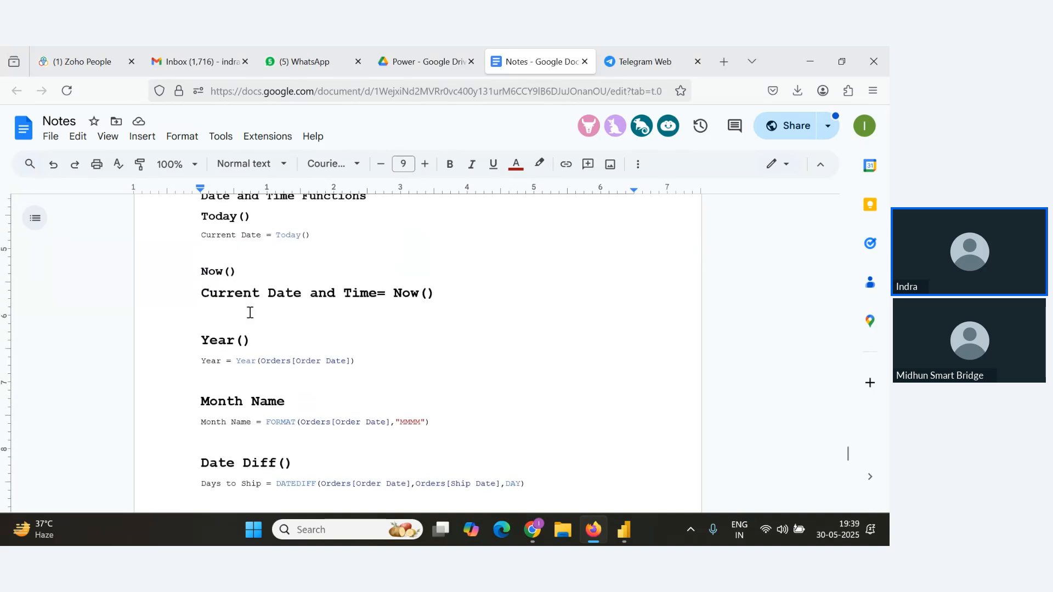
scroll(278, 256, "up", 1)
scroll(211, 346, "down", 2)
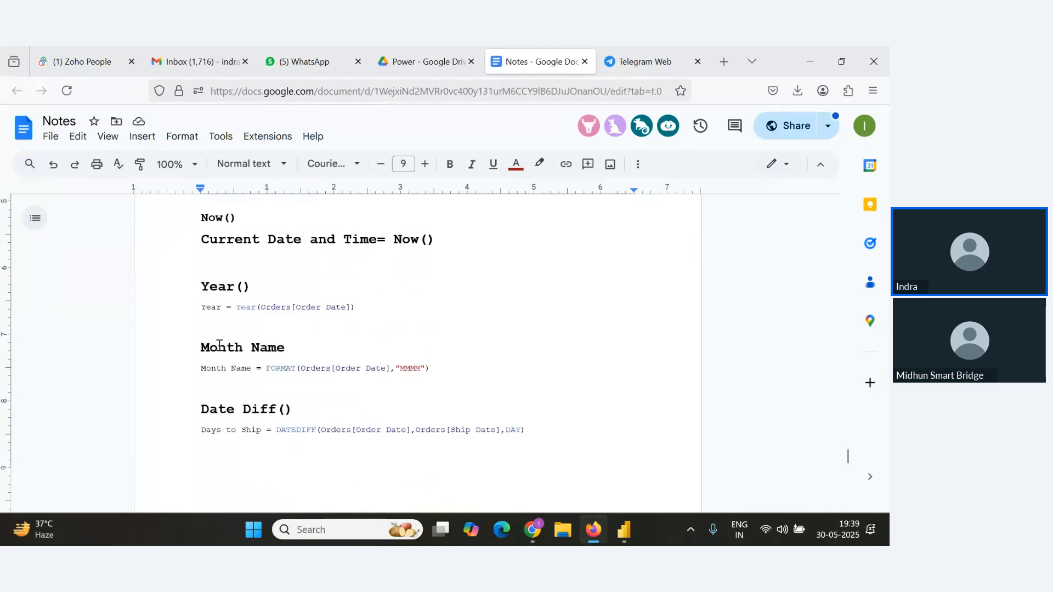
scroll(243, 360, "down", 1)
scroll(245, 352, "down", 4)
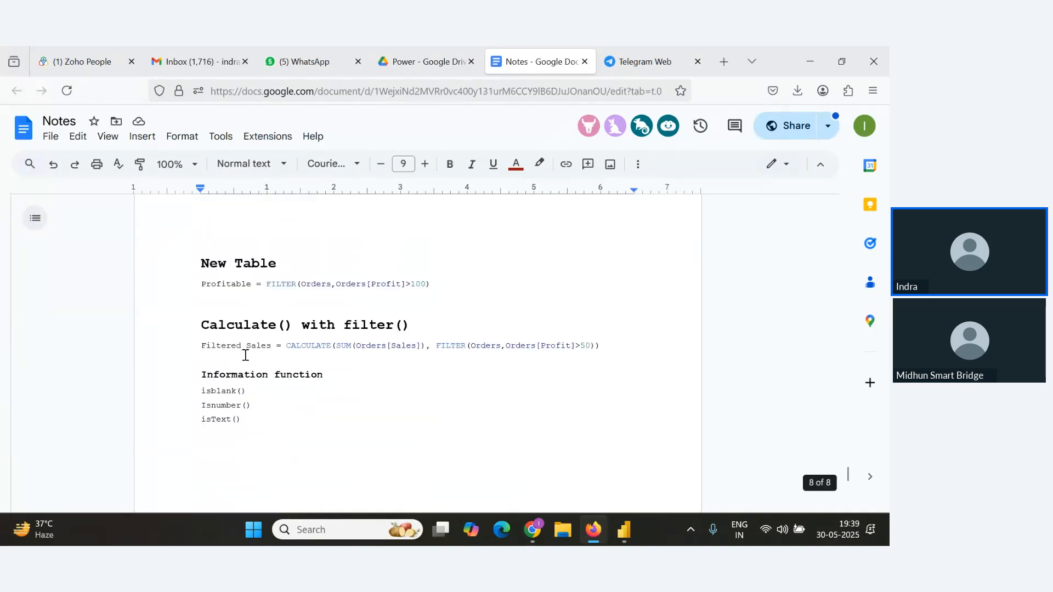
Highlight the New Table and Calculate() with filter headings and scroll down to the information functions.
left_click_drag(194, 264, 279, 265)
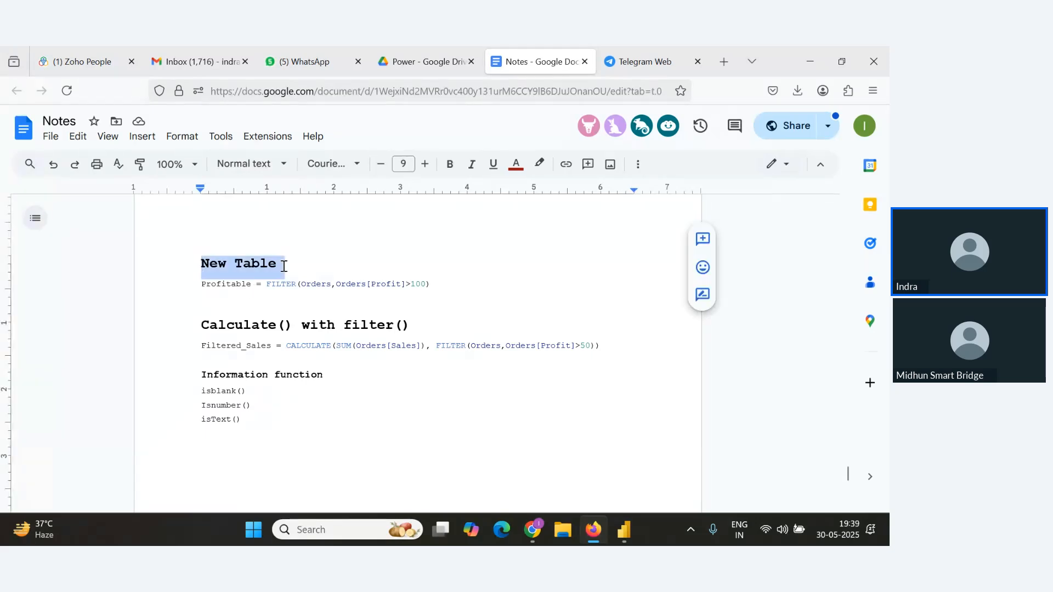
left_click_drag(202, 326, 336, 336)
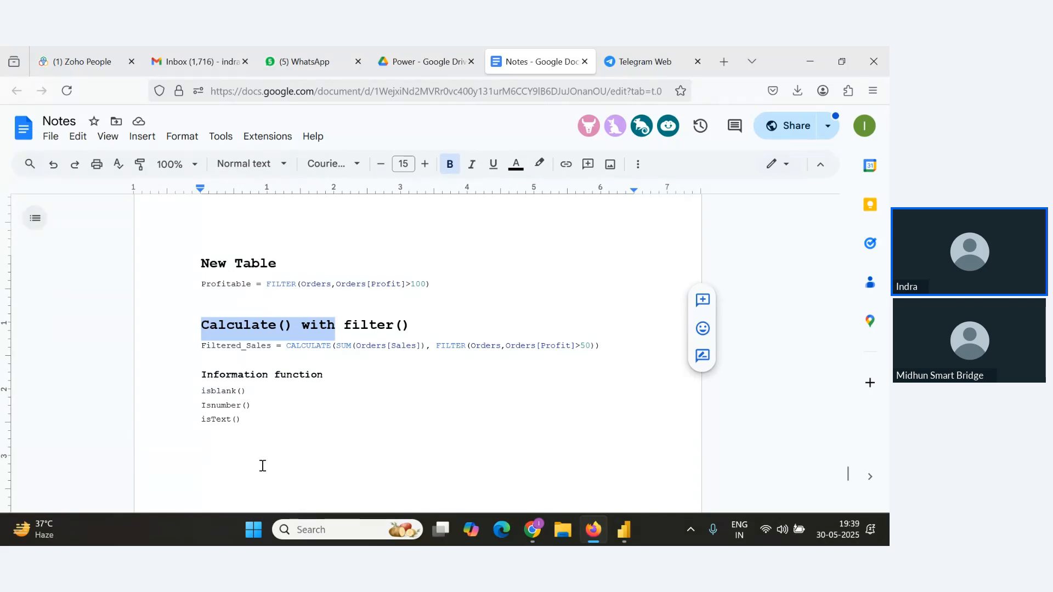
scroll(315, 420, "down", 1)
scroll(315, 420, "down", 1)
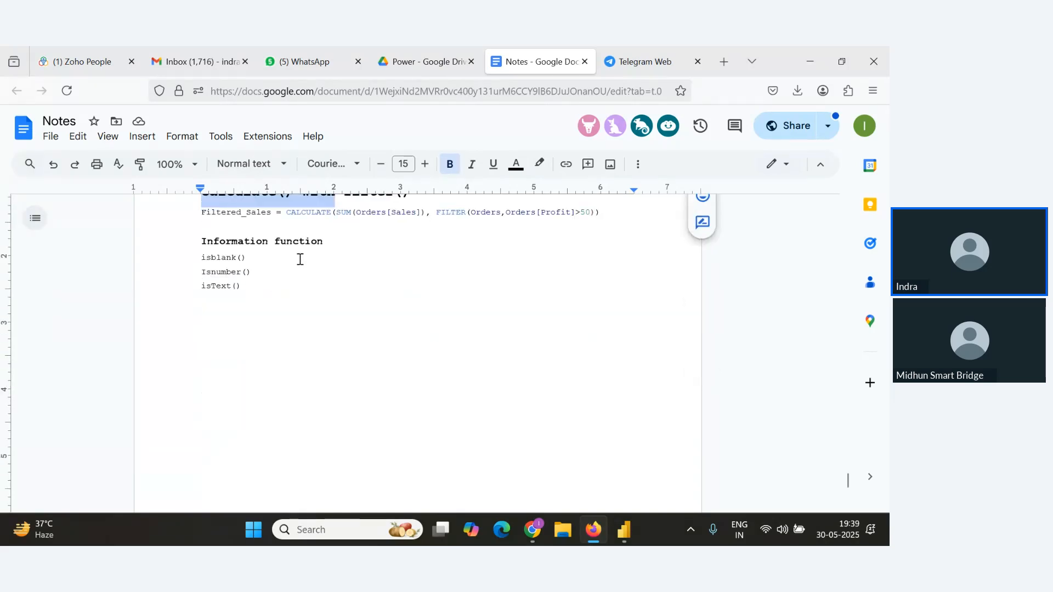
Switch to the webinar window and stop sharing the screen.
key("alt+Tab")
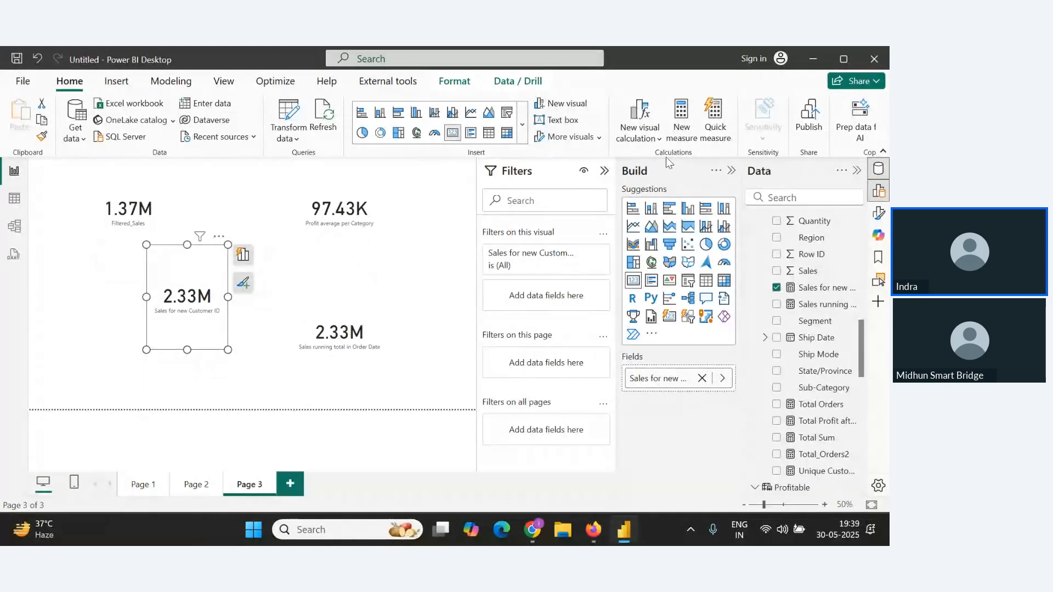
key("alt+Tab")
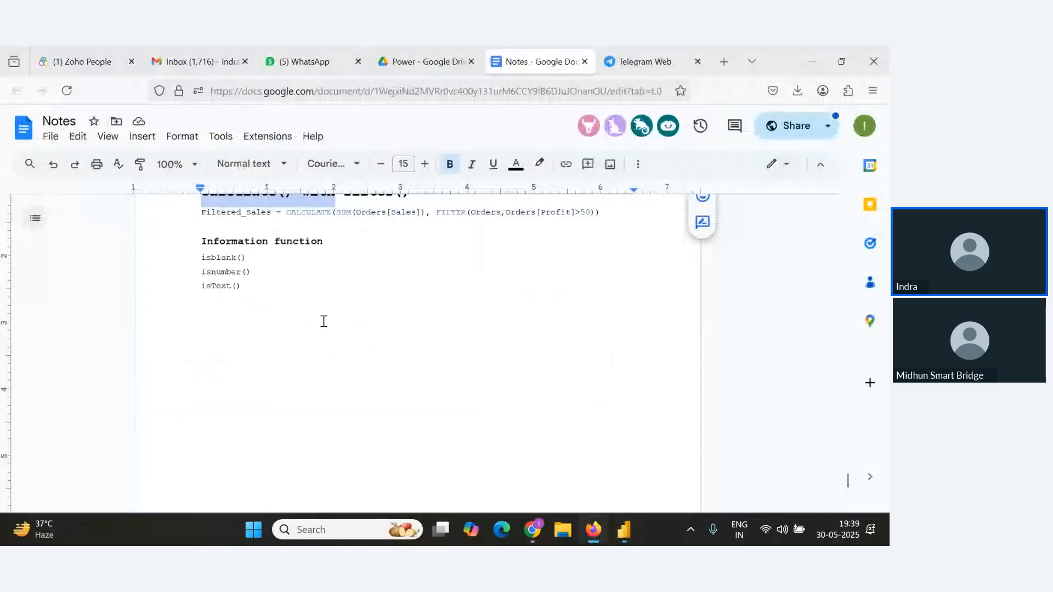
key("alt+Tab")
key("alt+Tab")
key("Tab")
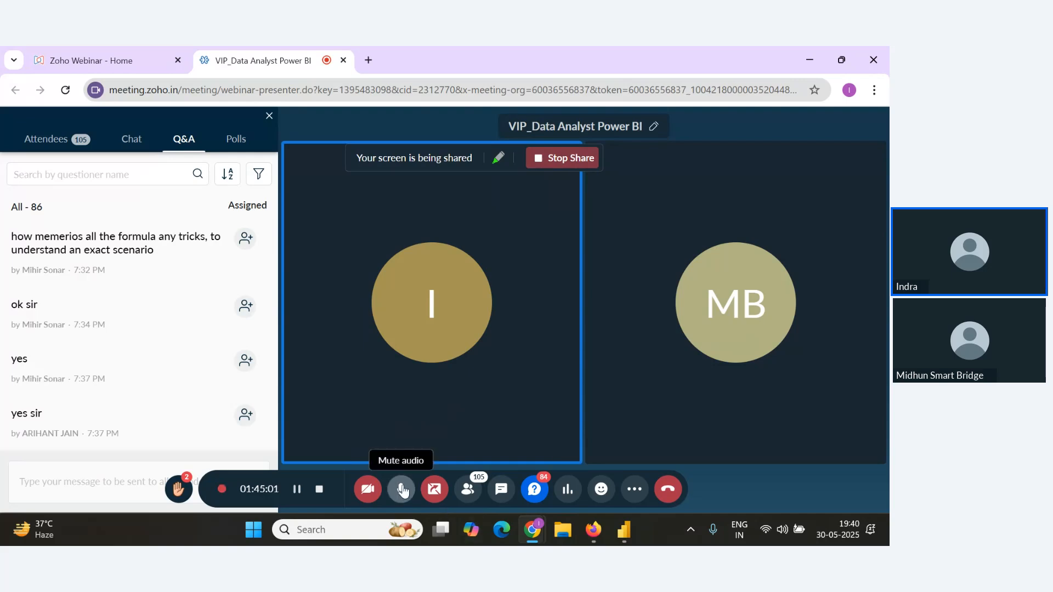
left_click(425, 496)
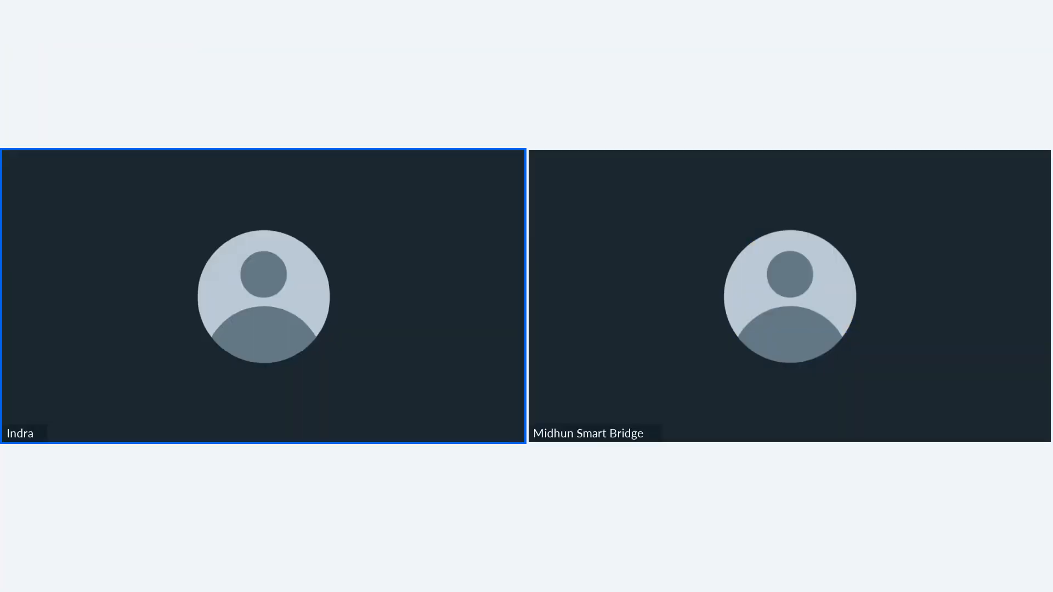